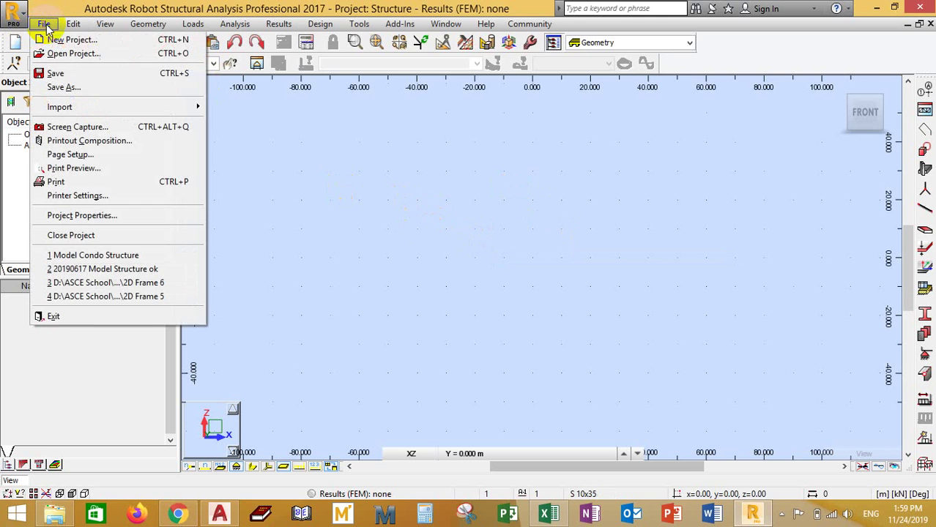
Step: Create a new project using the silo-on-frame structure type
click(62, 38)
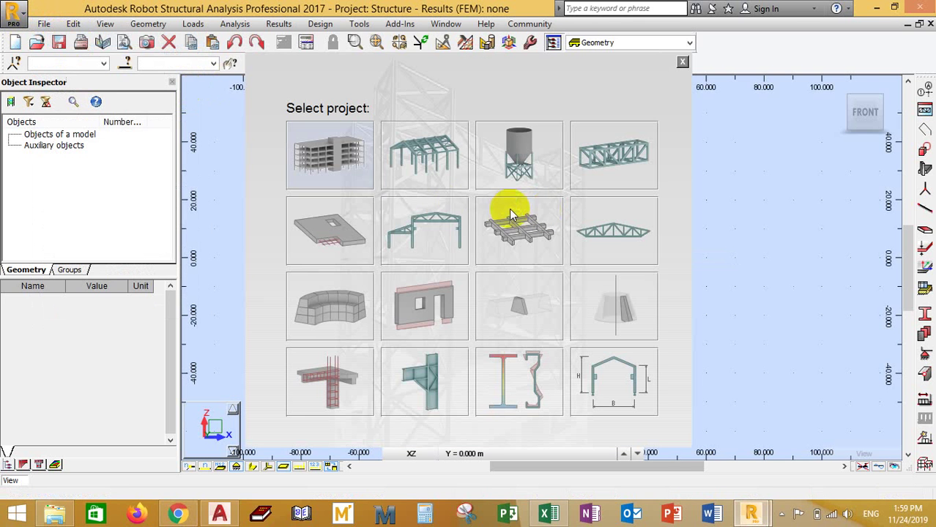
click(514, 168)
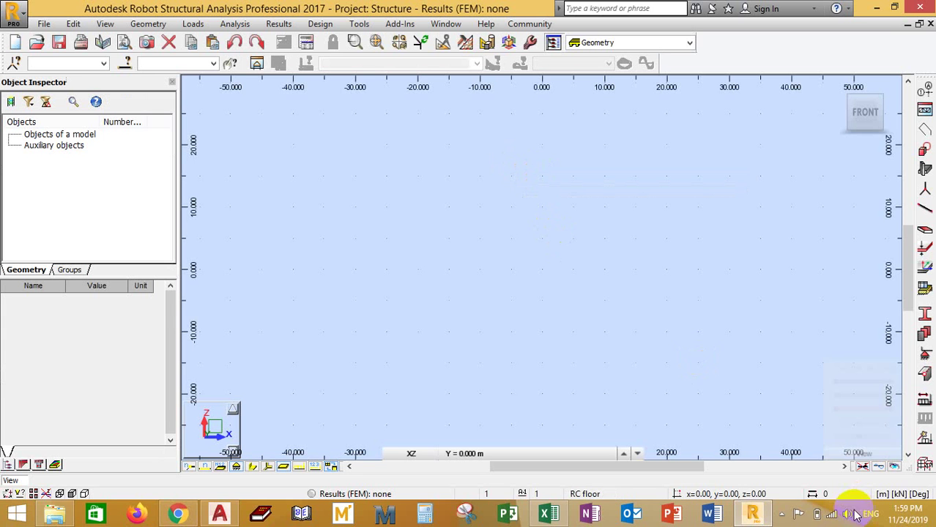
click(782, 514)
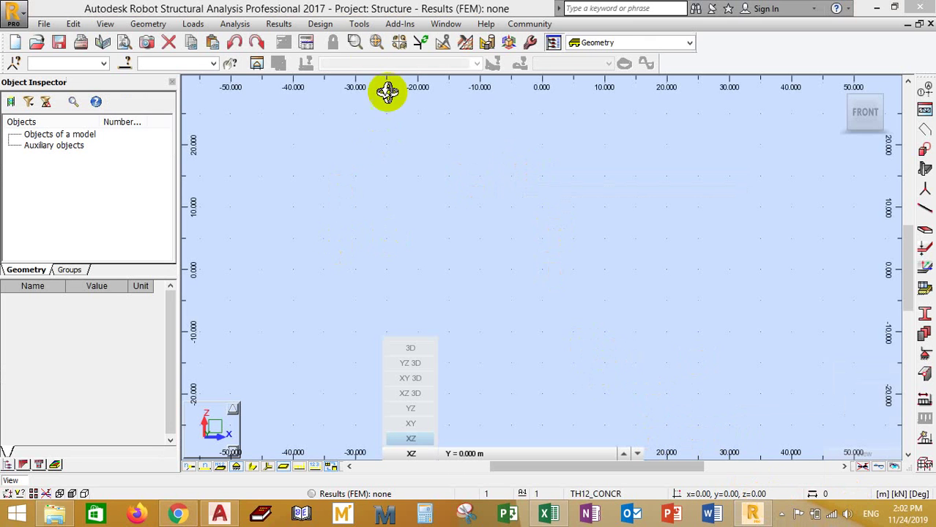
Step: Review the program Preferences, from Languages and General Parameters to View Parameters, Toolbar & Menu and Advanced
click(360, 26)
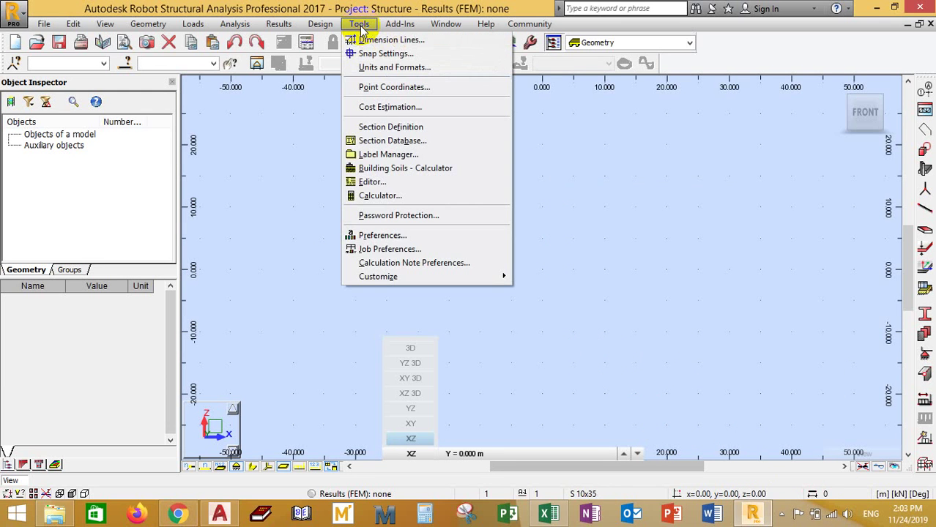
click(383, 236)
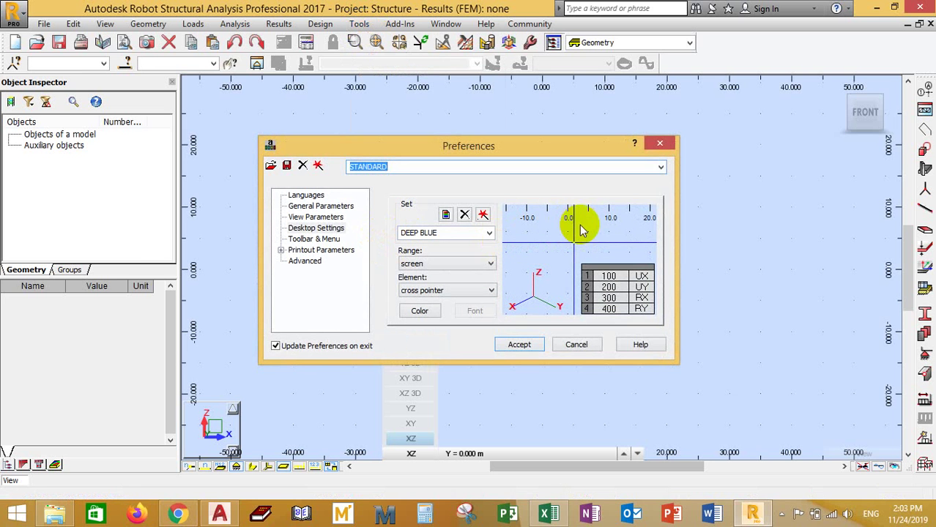
click(312, 207)
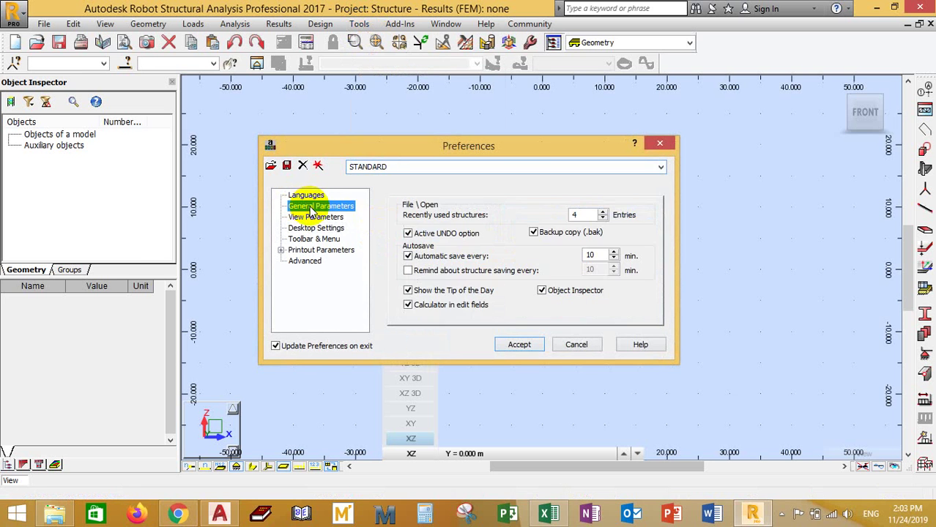
click(316, 228)
click(314, 239)
click(305, 262)
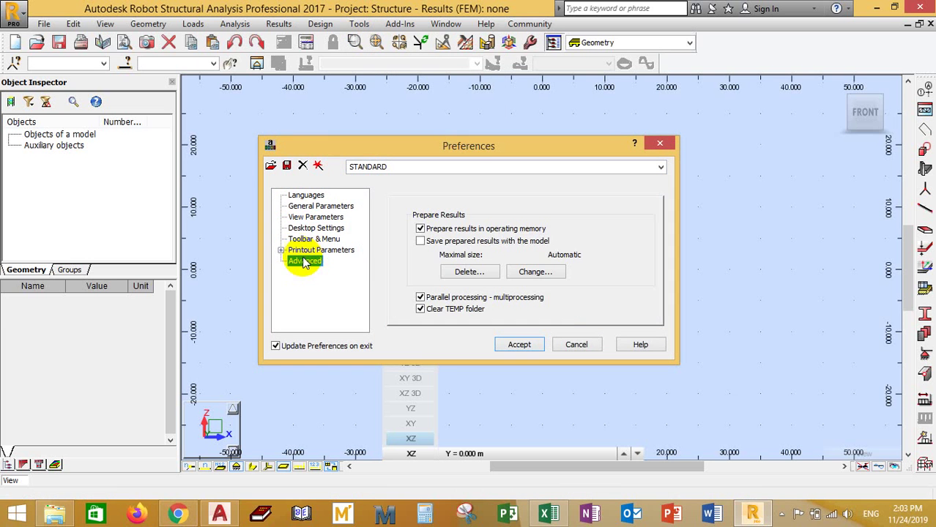
click(308, 229)
click(309, 218)
click(311, 207)
click(314, 196)
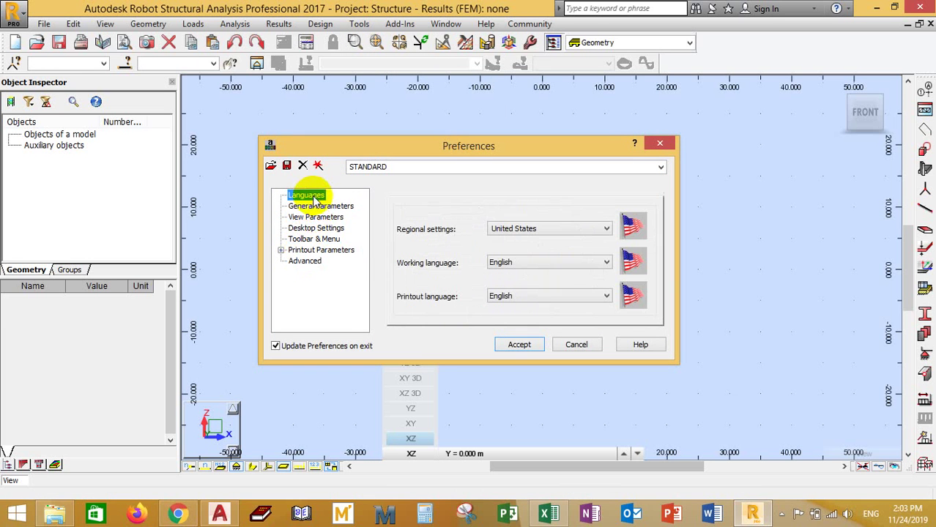
click(312, 206)
click(315, 217)
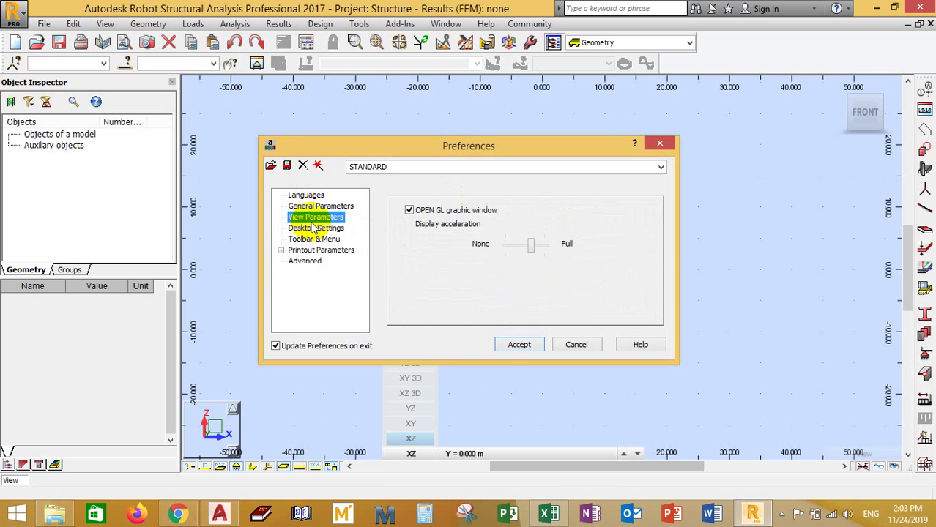
Step: Try to add a new display set in the Desktop Settings preferences, and close Preferences without accepting changes
click(313, 229)
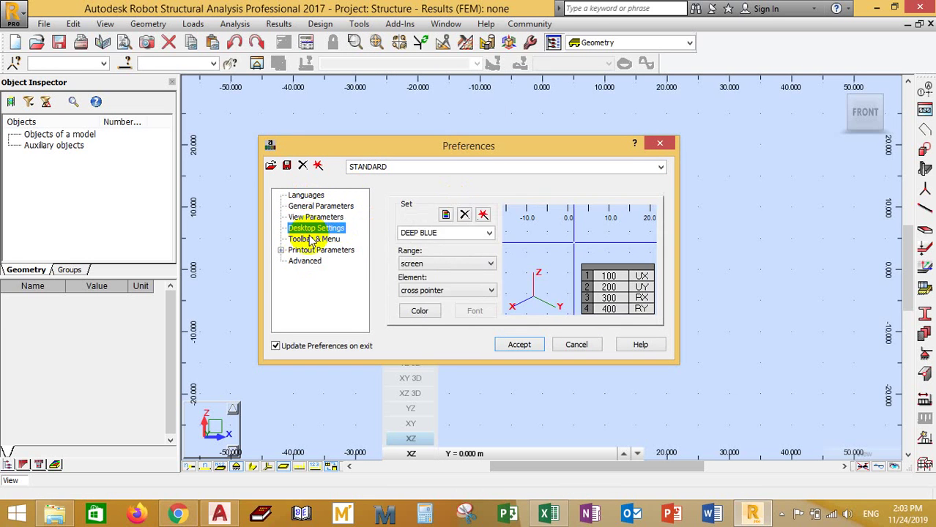
click(476, 289)
click(476, 290)
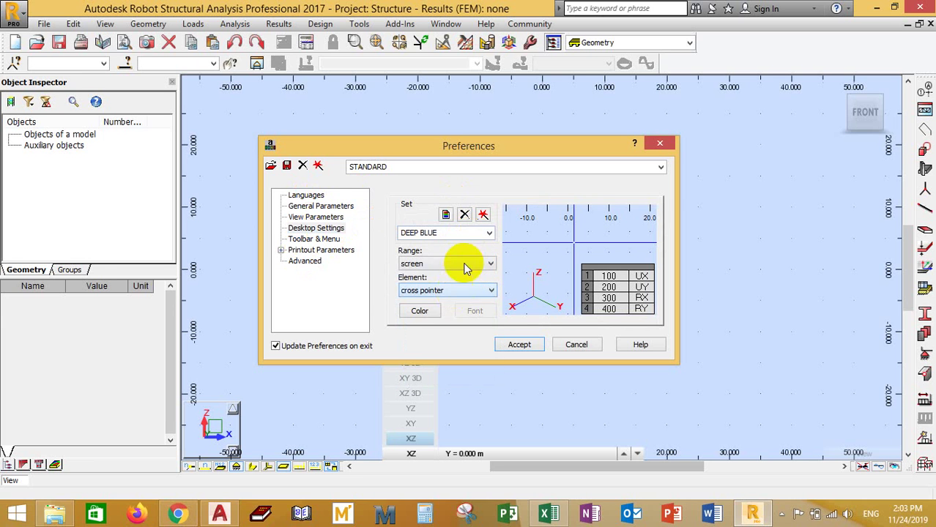
click(470, 232)
click(445, 213)
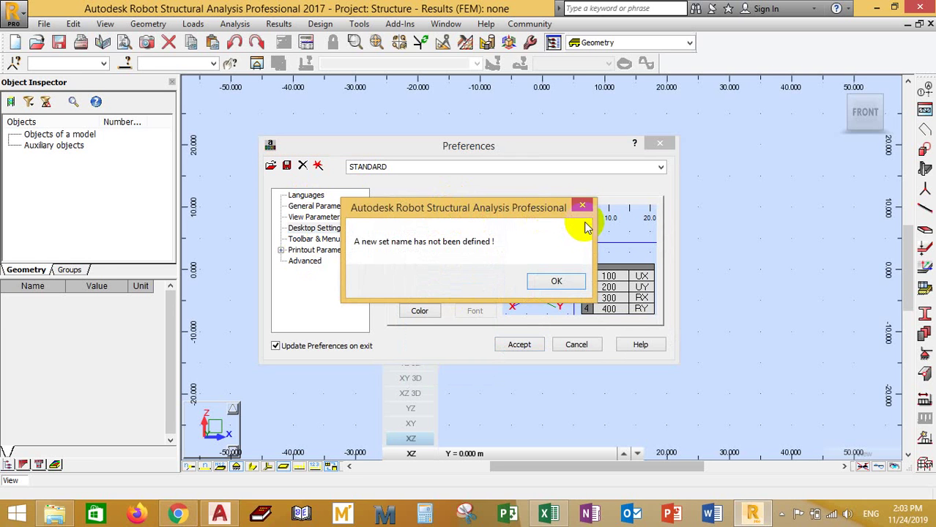
click(556, 282)
click(659, 143)
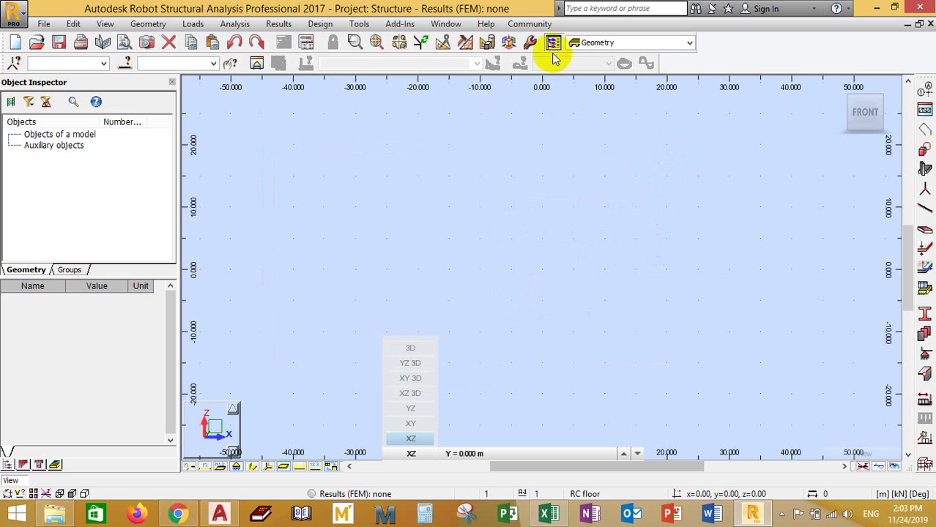
Step: Open the Job Preferences and name the preference set "ASCE Group 2"
click(356, 24)
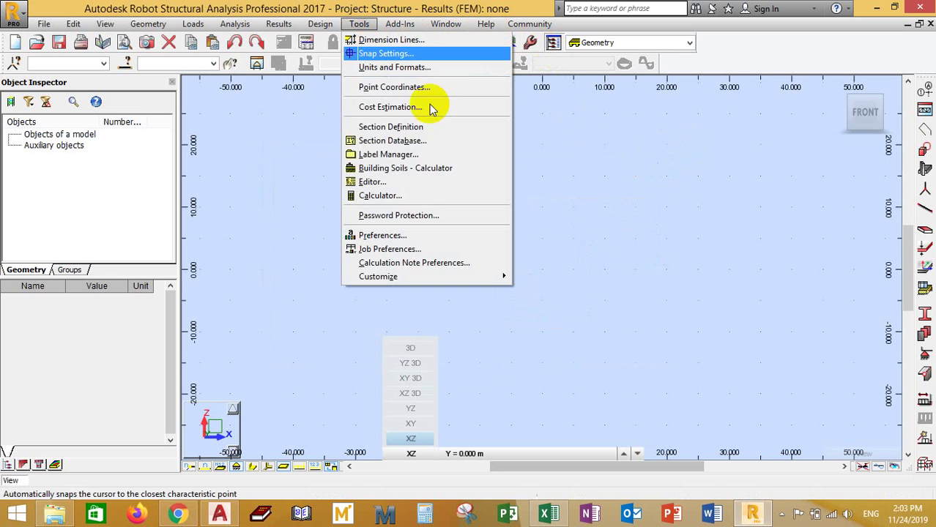
click(393, 251)
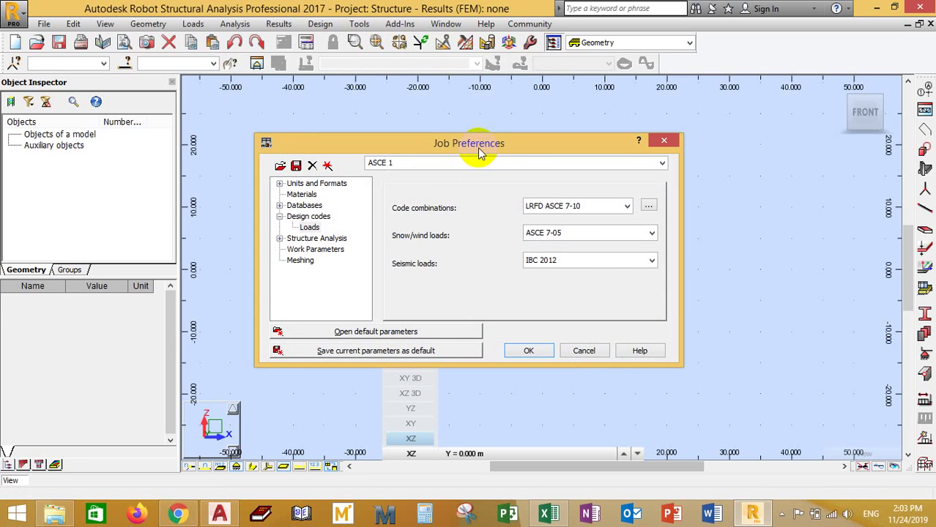
drag(483, 144, 524, 129)
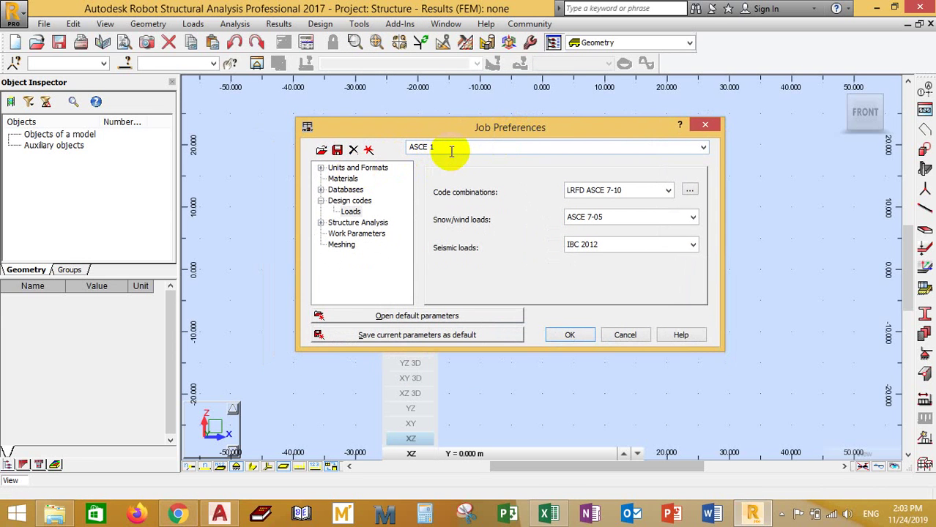
drag(459, 147, 387, 146)
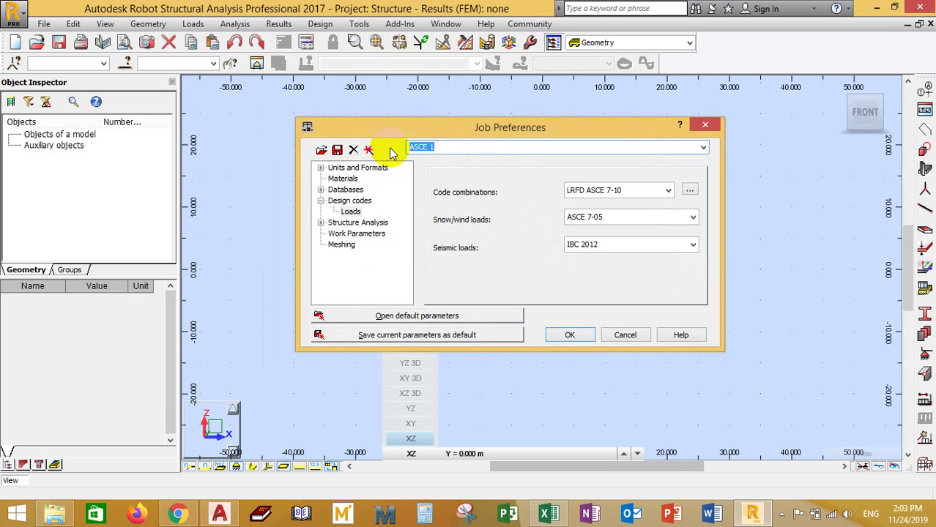
text(Gr)
key(BackSpace)
key(BackSpace)
text(ASCE Group)
key(BackSpace)
key(BackSpace)
key(BackSpace)
text(o)
key(BackSpace)
key(BackSpace)
key(BackSpace)
text(oub 2)
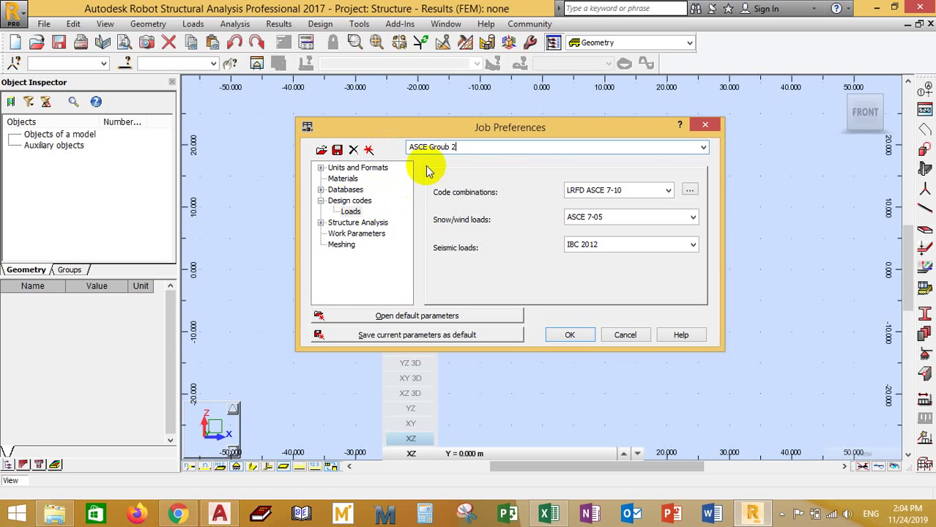
click(450, 149)
key(BackSpace)
text(p)
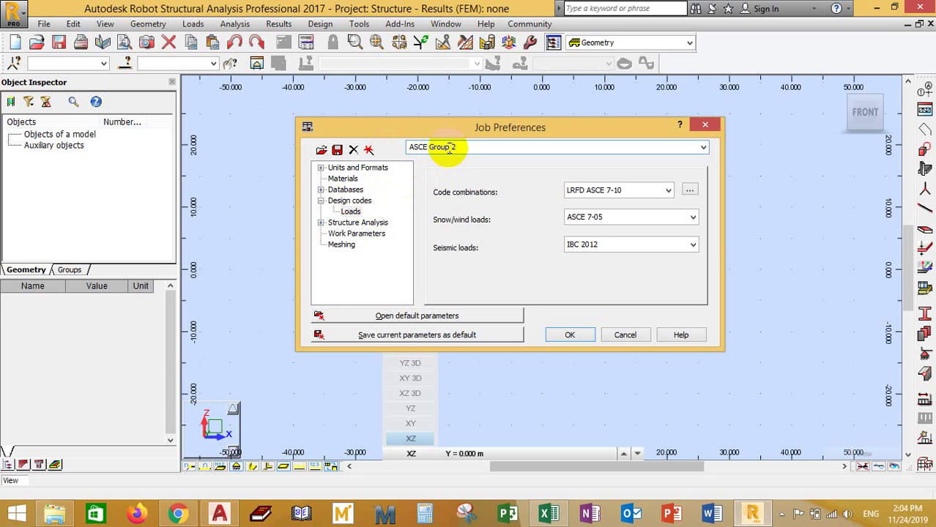
click(475, 147)
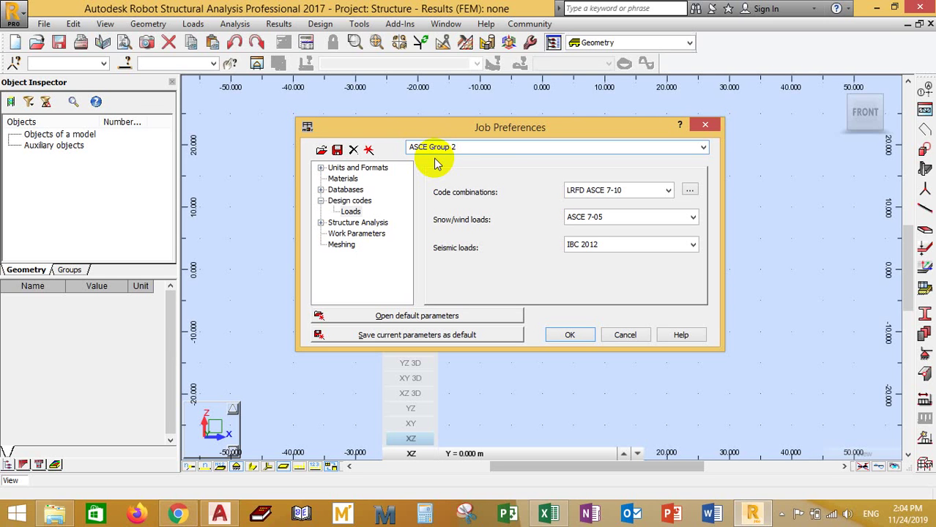
Step: Look through the existing job preference sets while keeping ASCE Group 2 as the current name
click(357, 170)
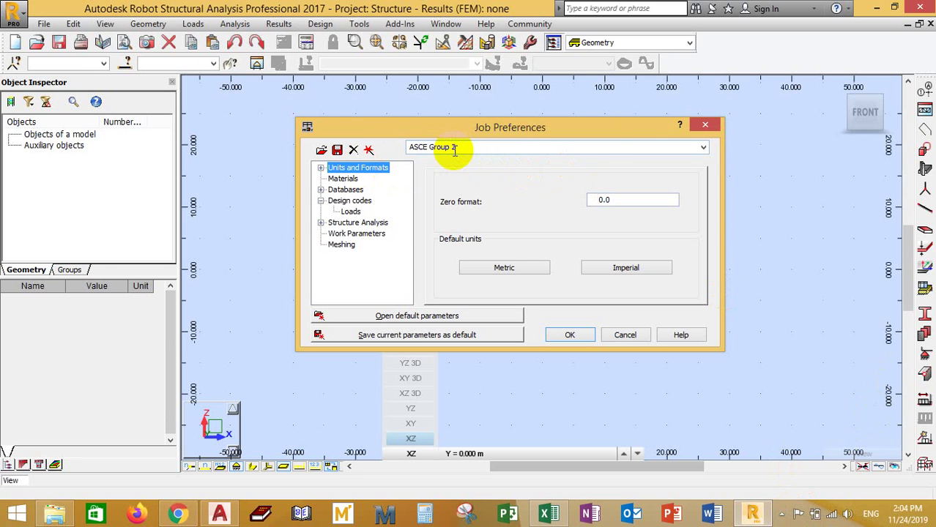
click(703, 147)
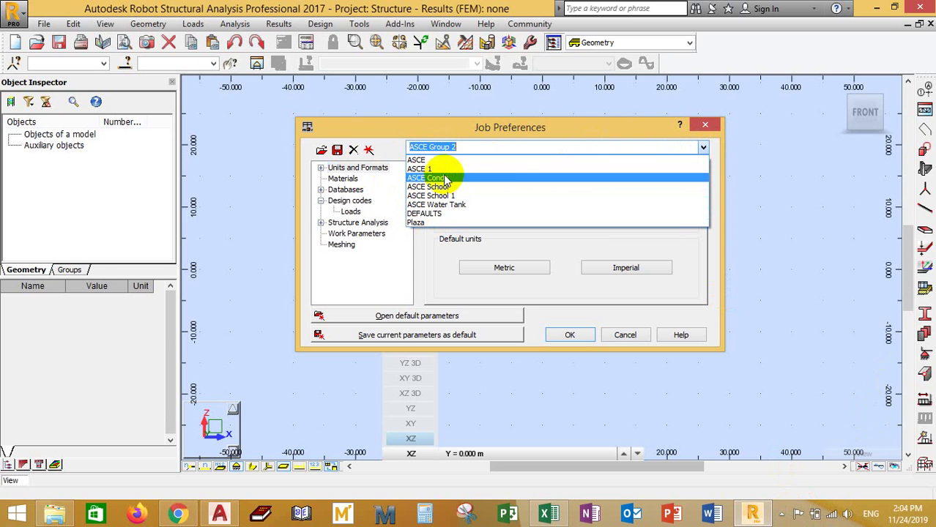
click(476, 144)
click(477, 146)
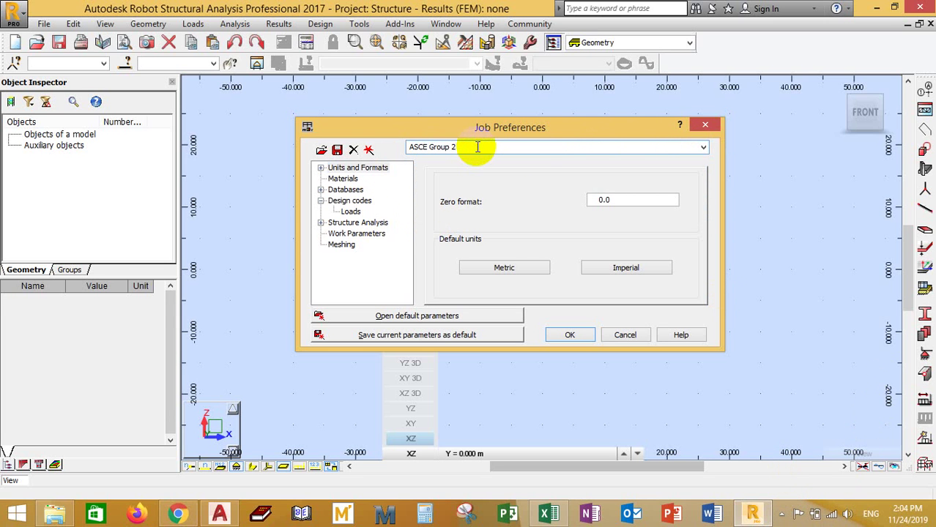
click(703, 147)
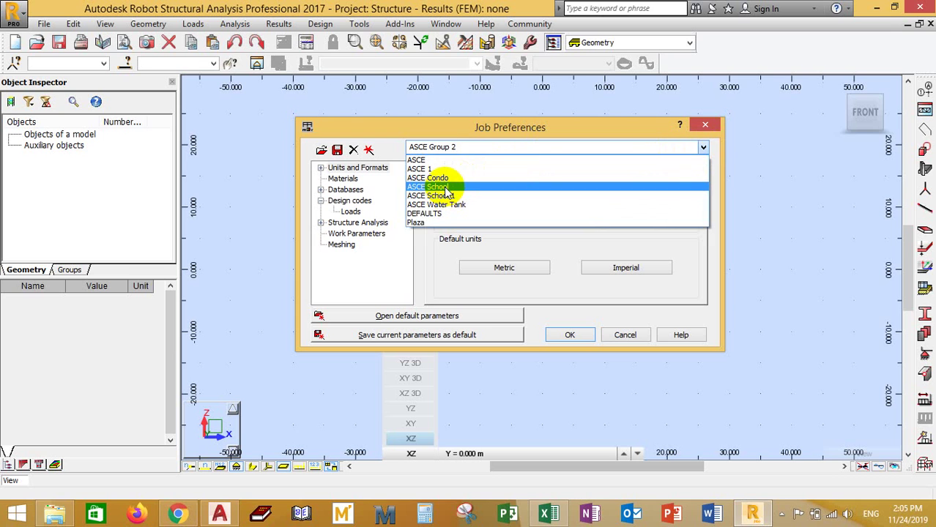
click(468, 144)
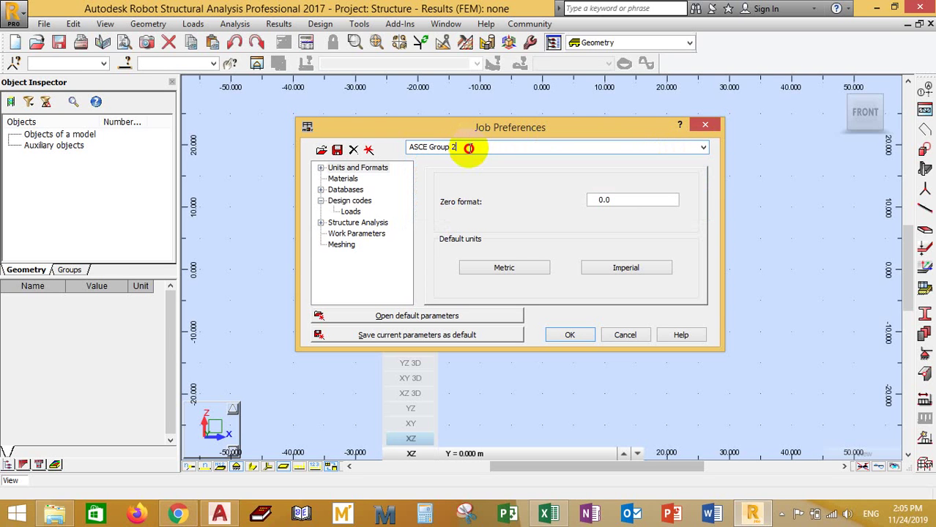
Step: Change all of the job's default units to metric
click(367, 170)
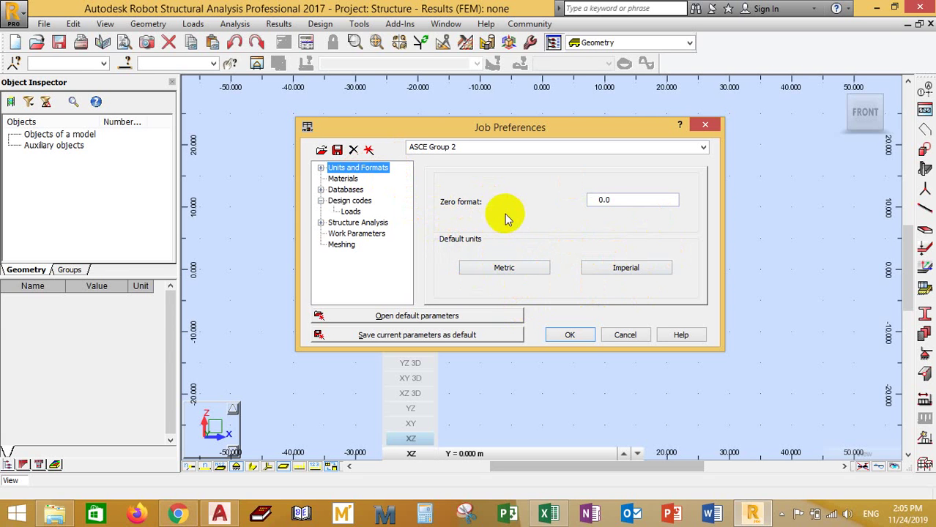
click(502, 267)
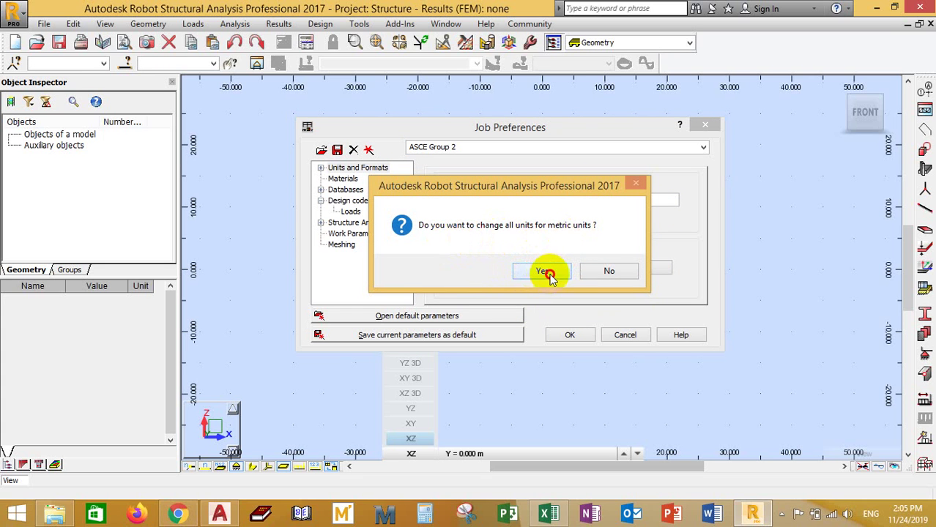
click(547, 271)
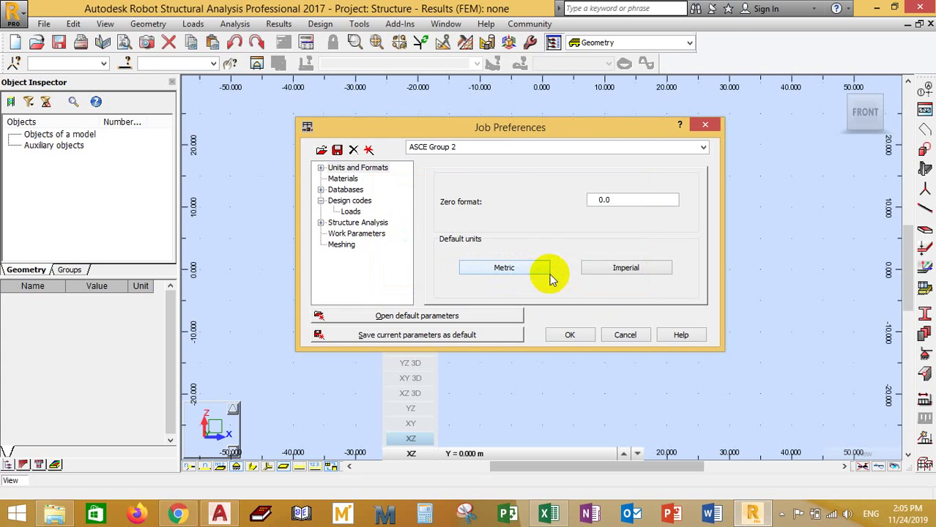
Step: Set structure dimensions, section dimensions and section properties to three decimal places in the Dimensions unit formats
click(324, 170)
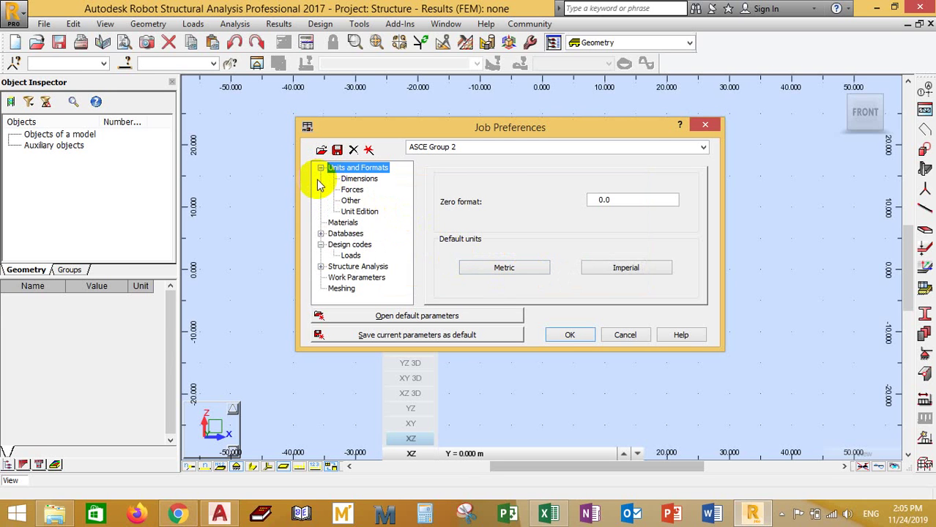
click(359, 180)
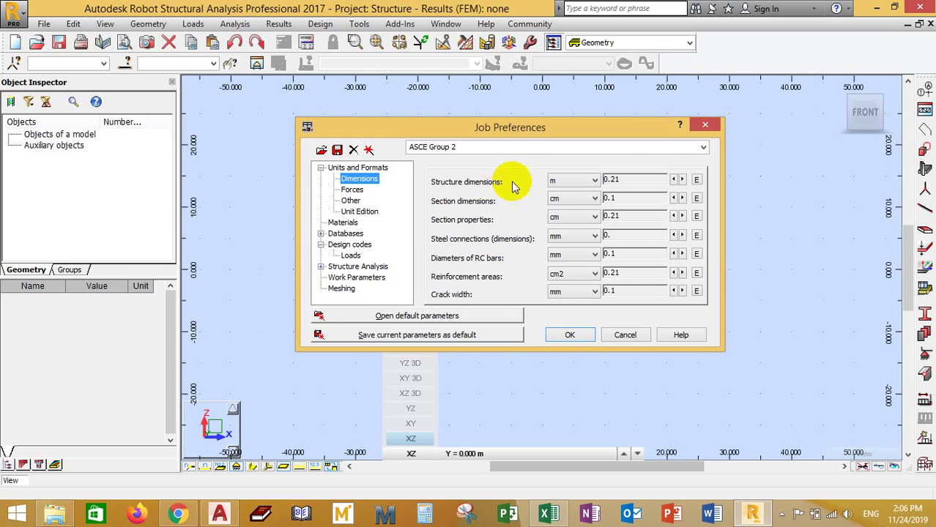
click(682, 180)
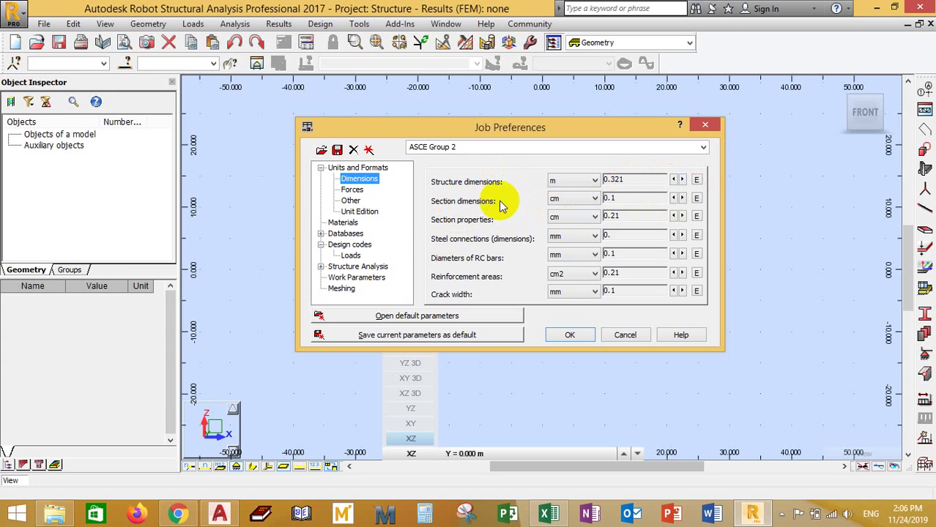
click(682, 198)
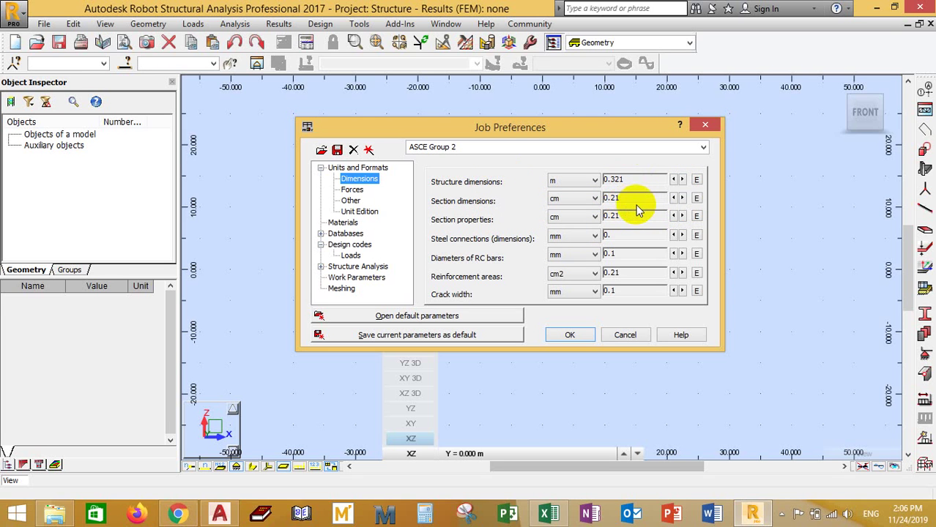
click(681, 198)
click(681, 216)
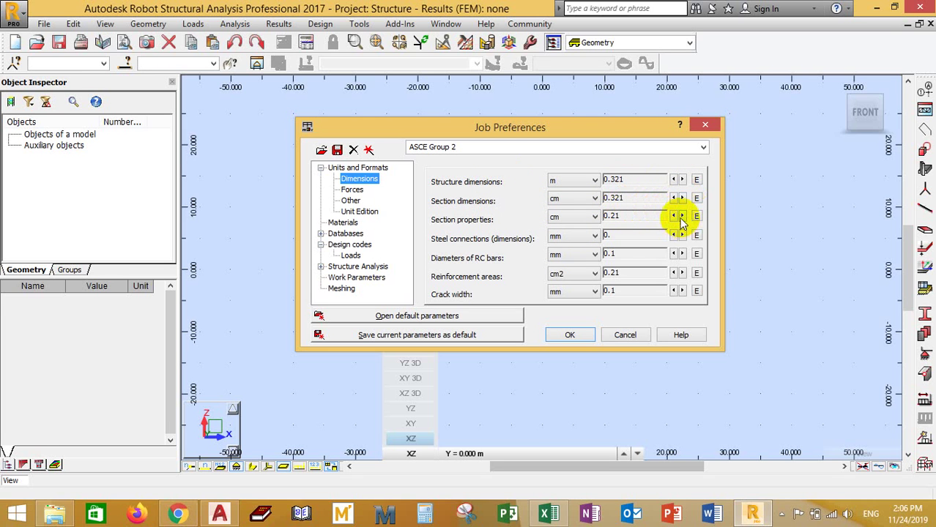
Step: Set steel connections, RC bar diameters, reinforcement areas and crack width to three decimal places
click(682, 235)
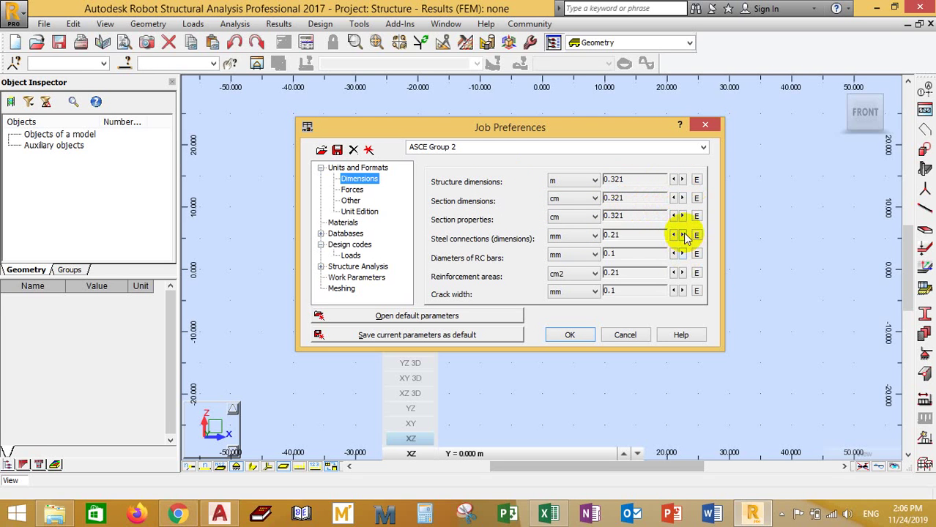
click(682, 254)
click(682, 253)
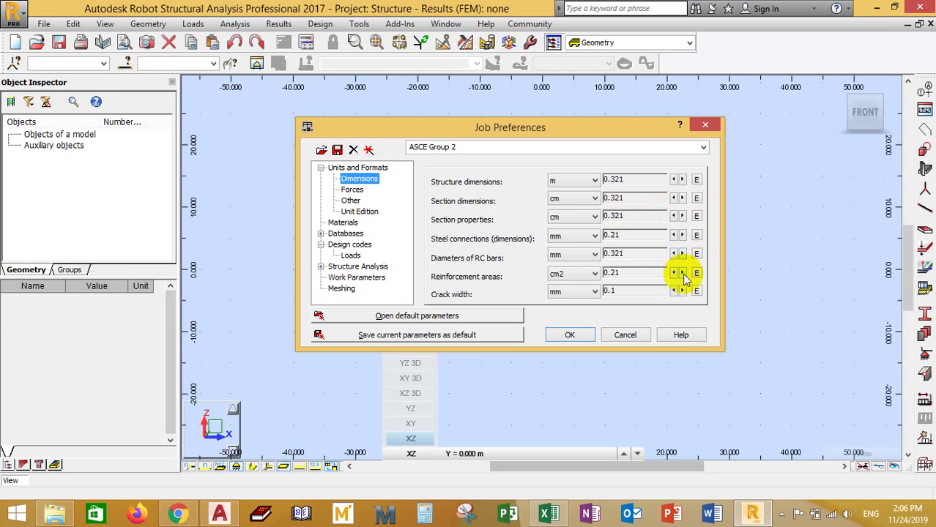
click(681, 235)
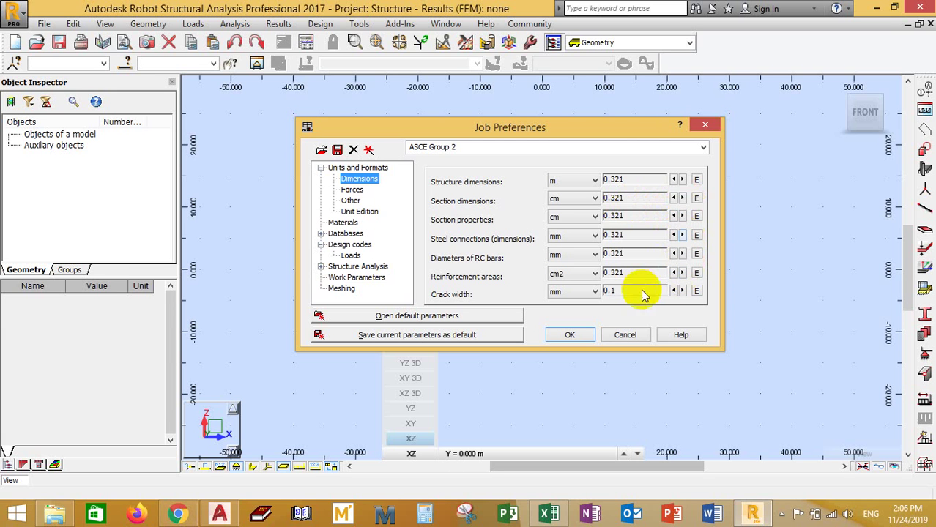
click(681, 291)
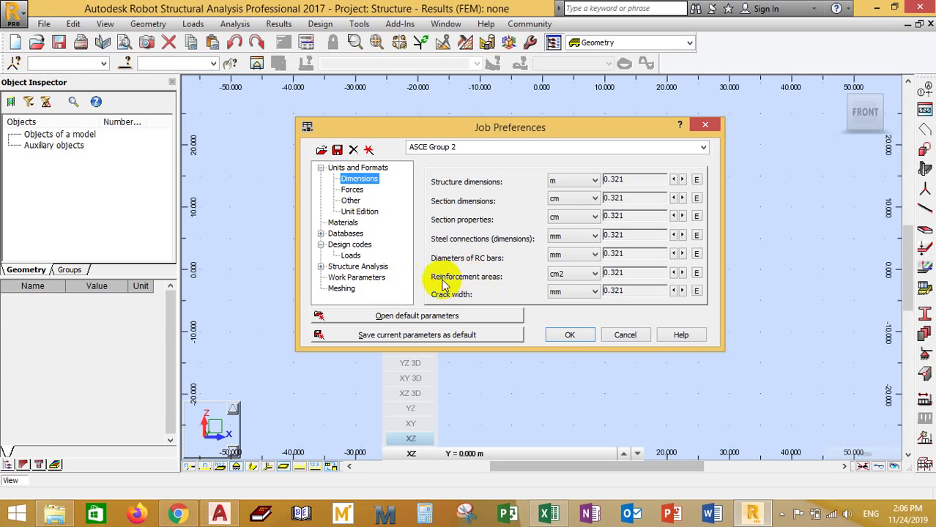
Step: Set force, moment and stresses to three decimal places in the Forces unit formats
click(352, 191)
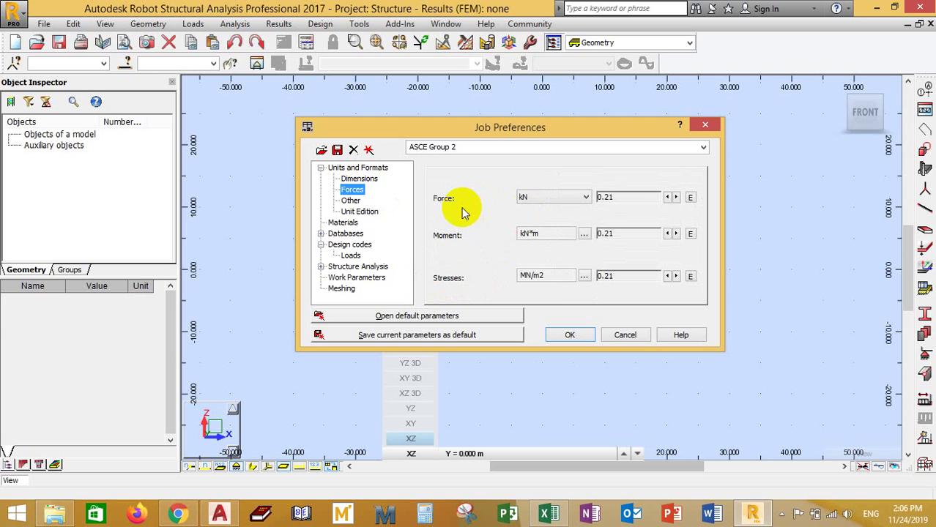
click(676, 197)
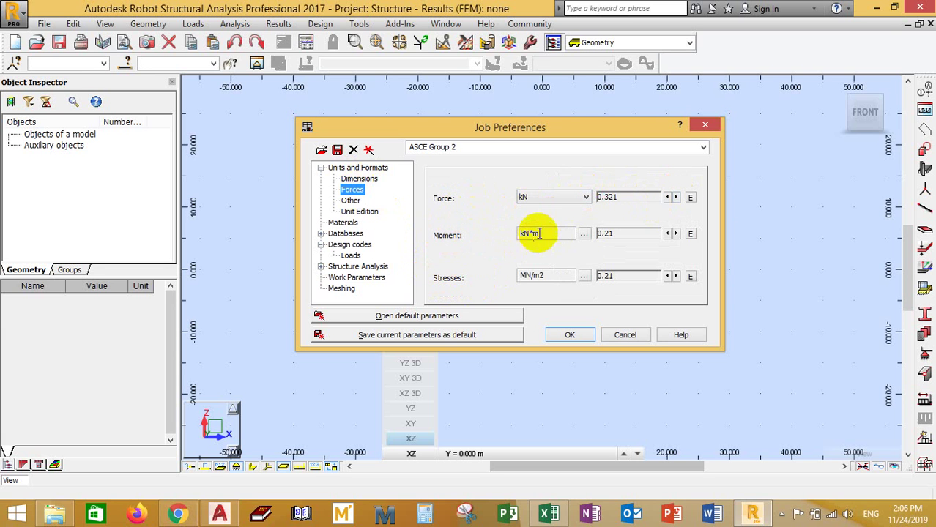
click(676, 233)
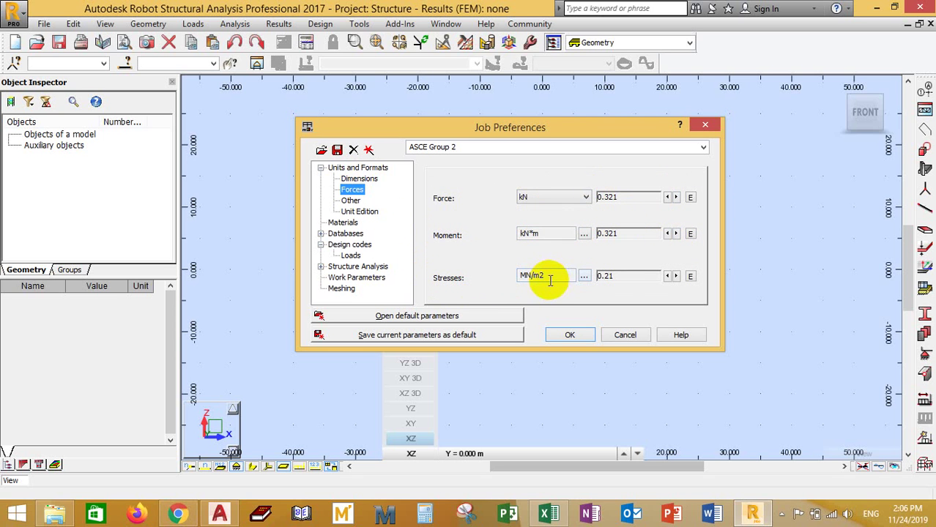
click(671, 276)
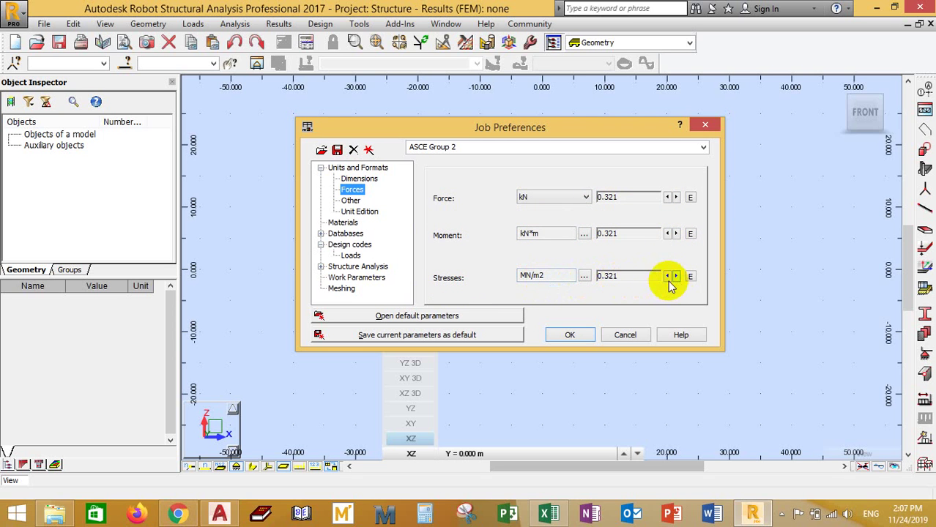
Step: In the Other unit formats, set the displacement unit to mm with three decimal places
click(353, 201)
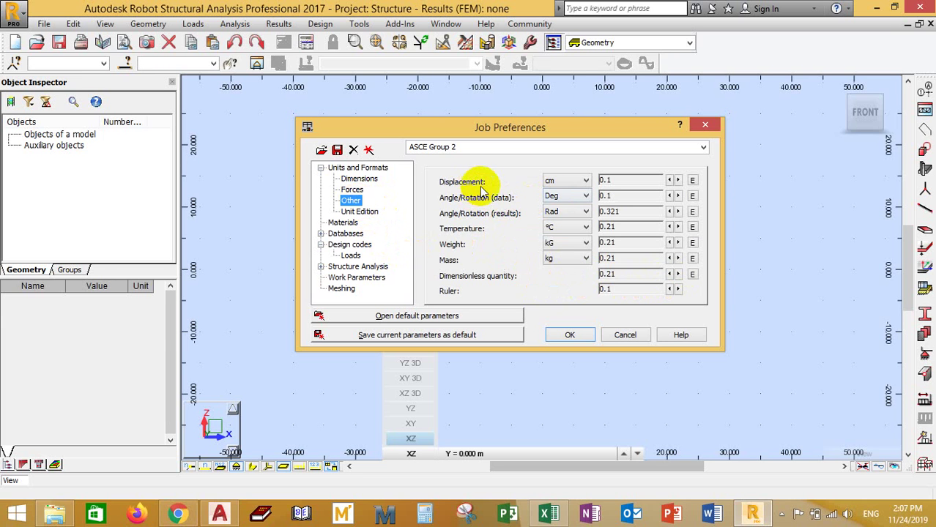
click(567, 183)
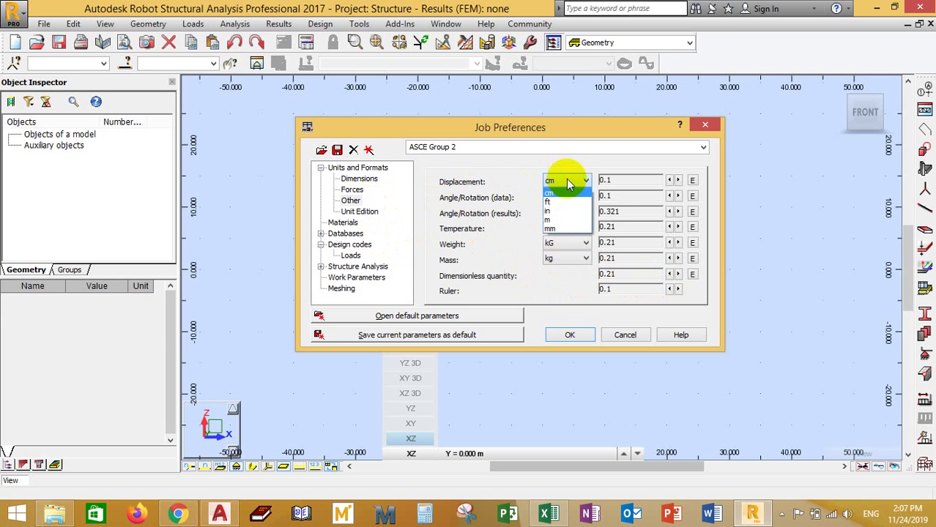
click(561, 229)
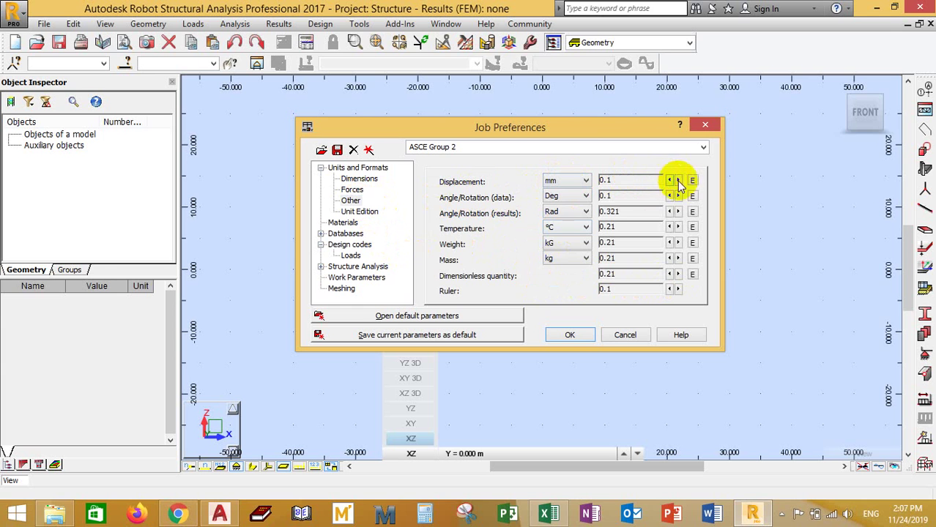
click(677, 180)
click(677, 180)
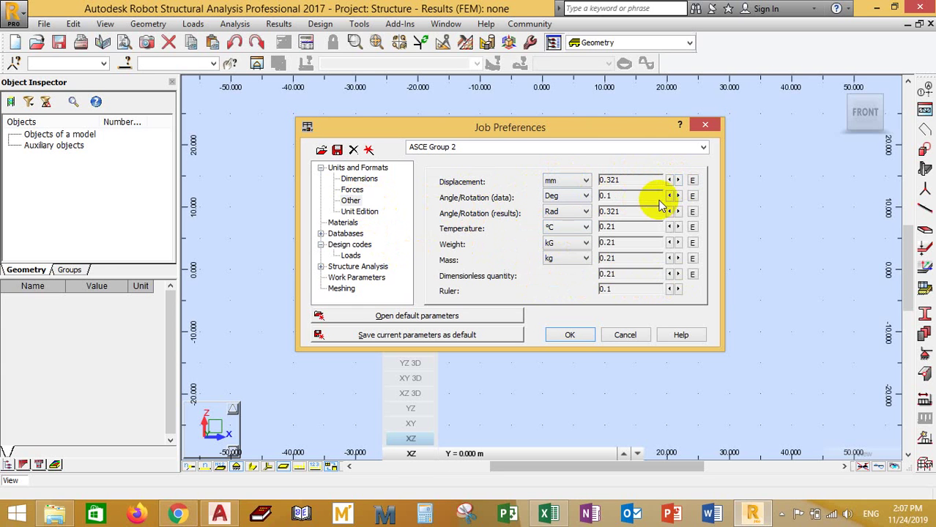
Step: Set angle/rotation (data), temperature, weight, mass, dimensionless quantity and ruler to three decimal places
click(677, 196)
click(677, 195)
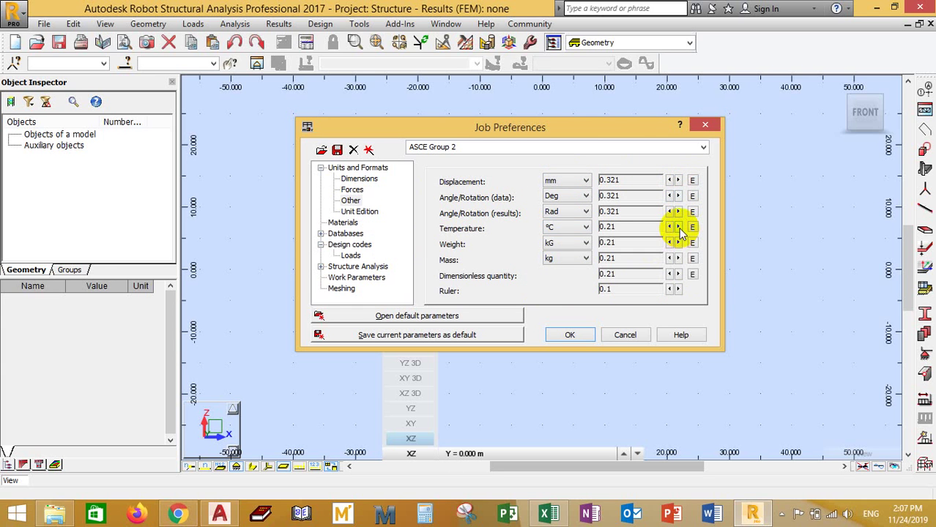
click(677, 227)
click(677, 243)
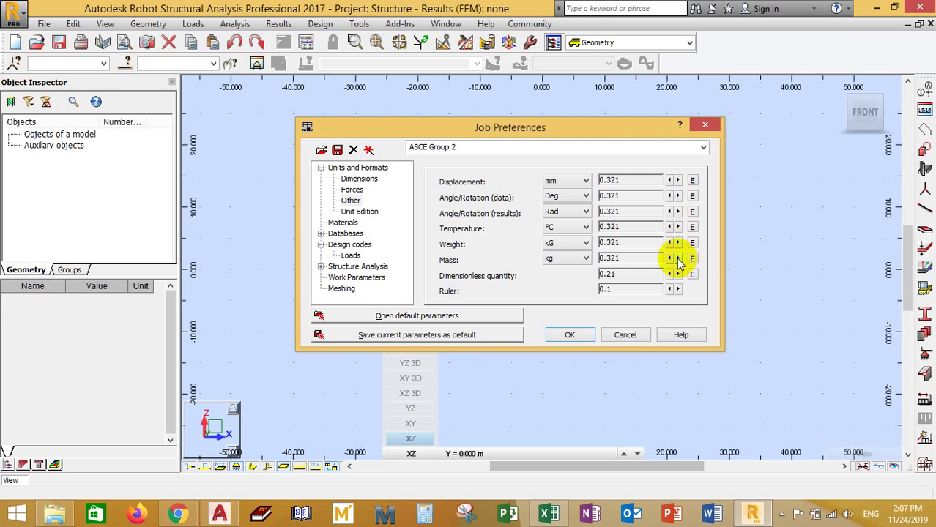
click(678, 274)
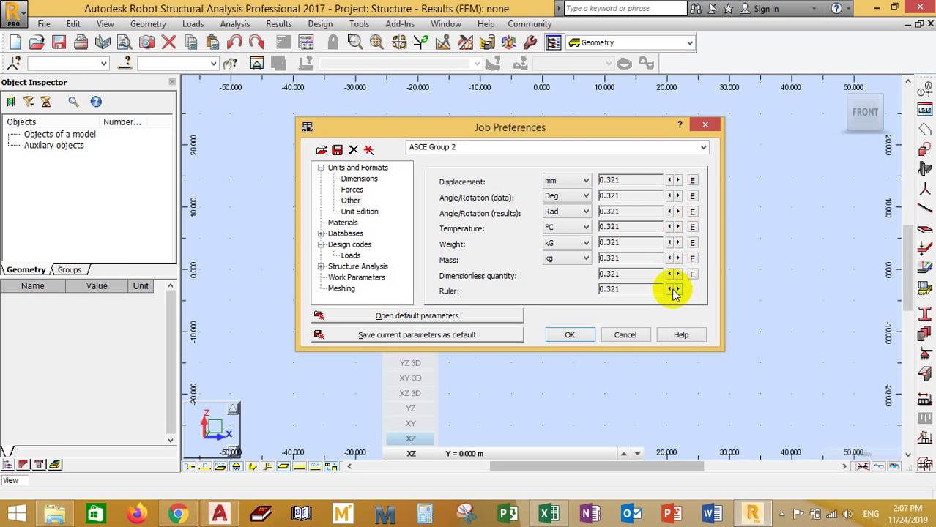
Step: Review the length, force and mass units and their coefficients in Unit Edition
click(358, 213)
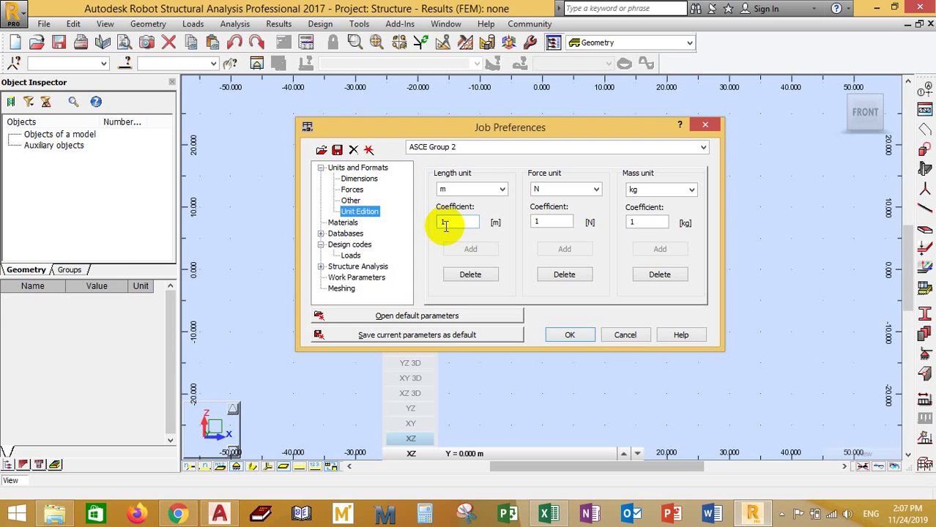
click(463, 187)
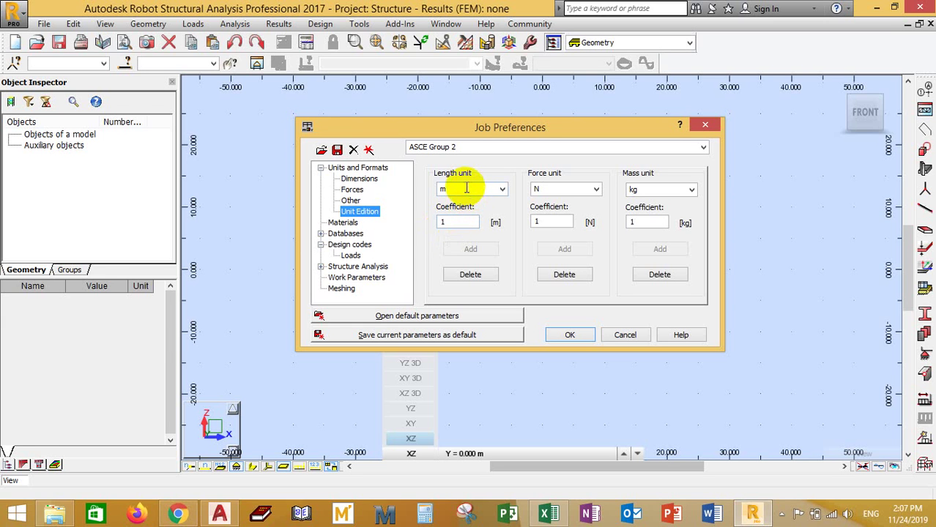
click(453, 223)
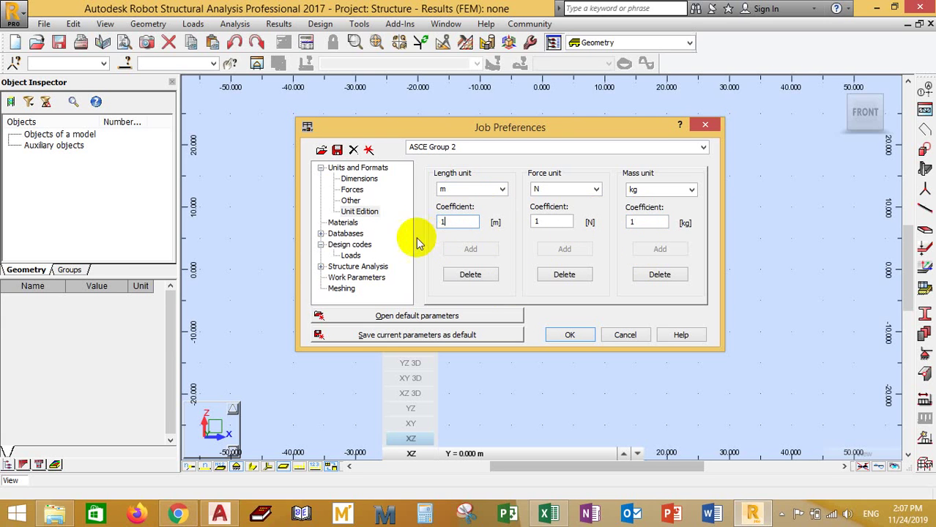
Step: Look through the national material sets in the Materials preferences and choose American
click(342, 222)
click(321, 167)
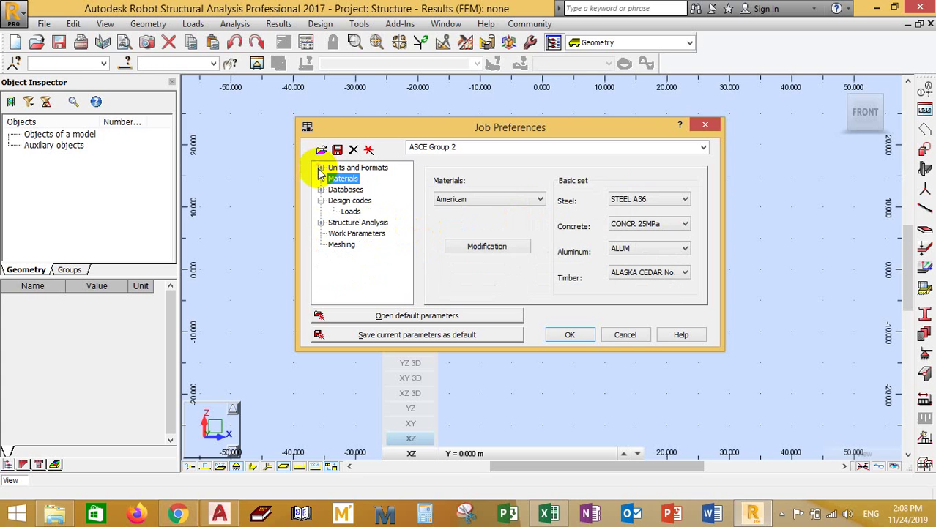
click(338, 179)
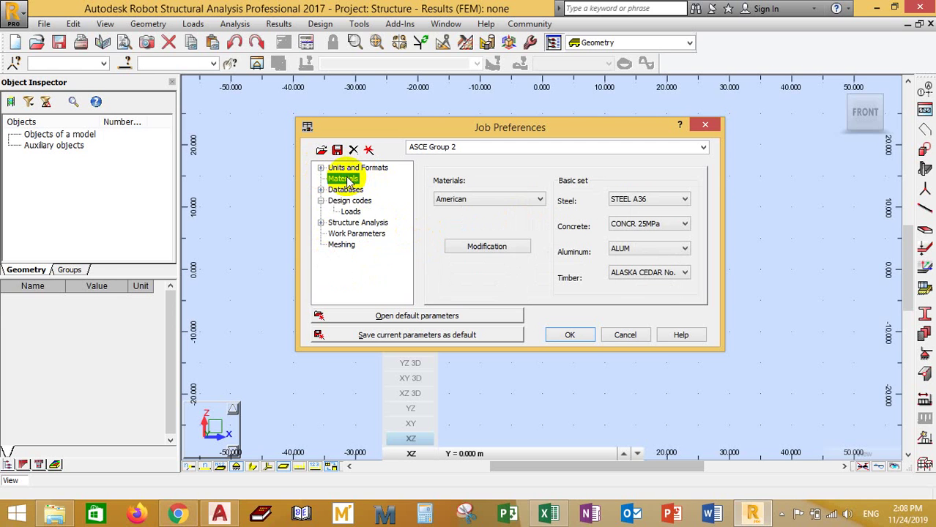
click(532, 201)
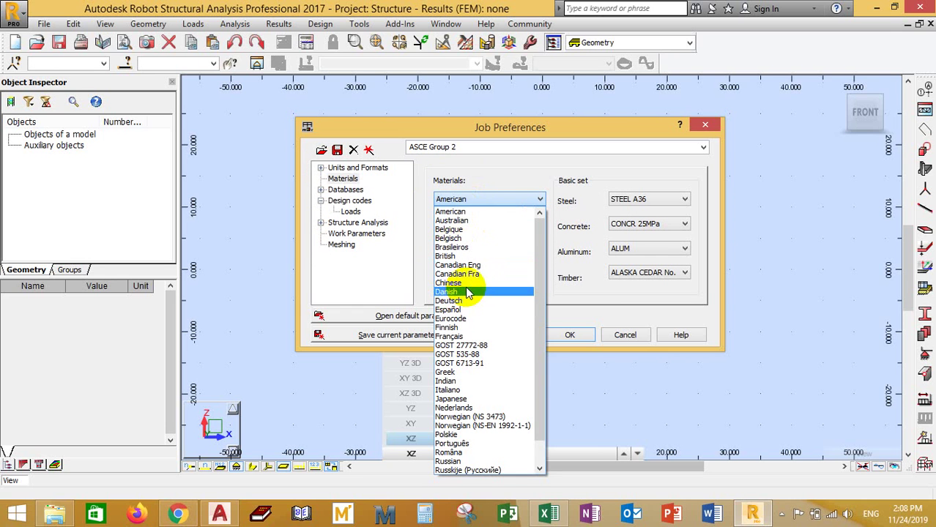
scroll(467, 303, down, 1)
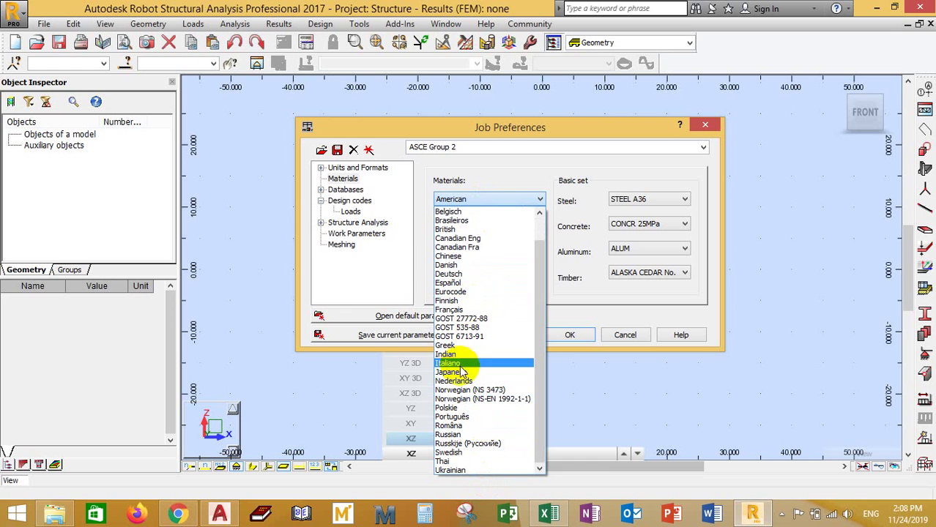
scroll(476, 241, up, 1)
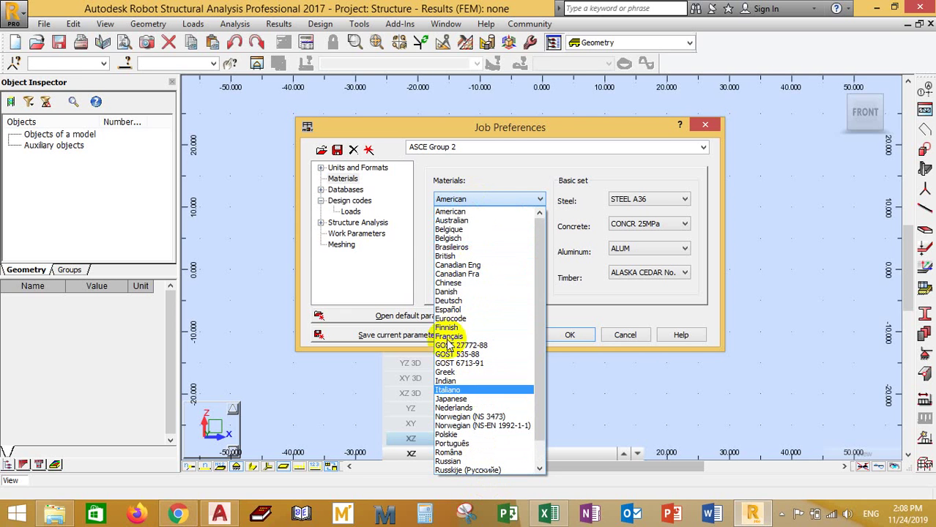
scroll(450, 447, down, 1)
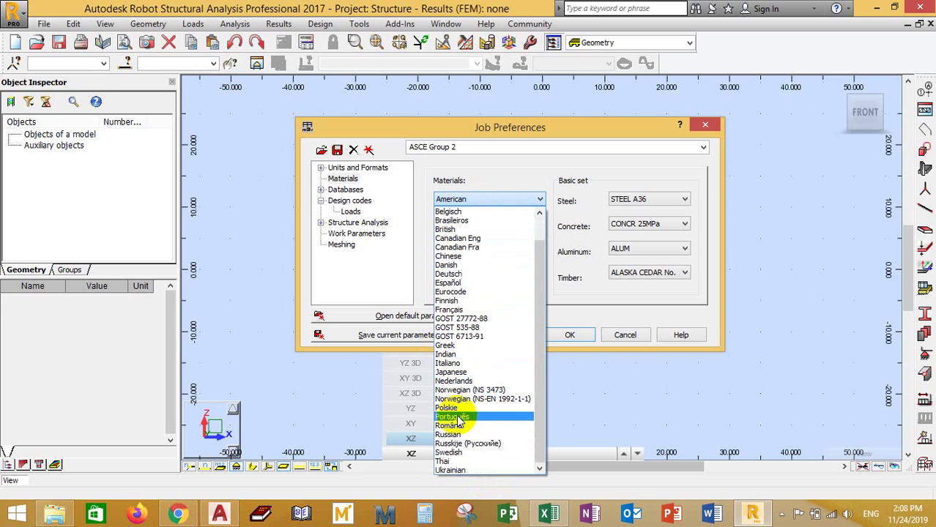
scroll(473, 322, up, 1)
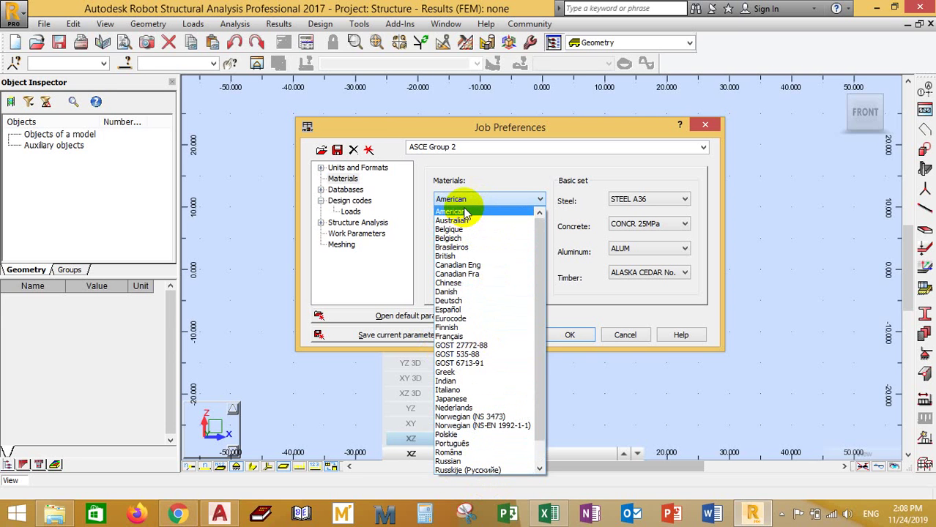
click(466, 213)
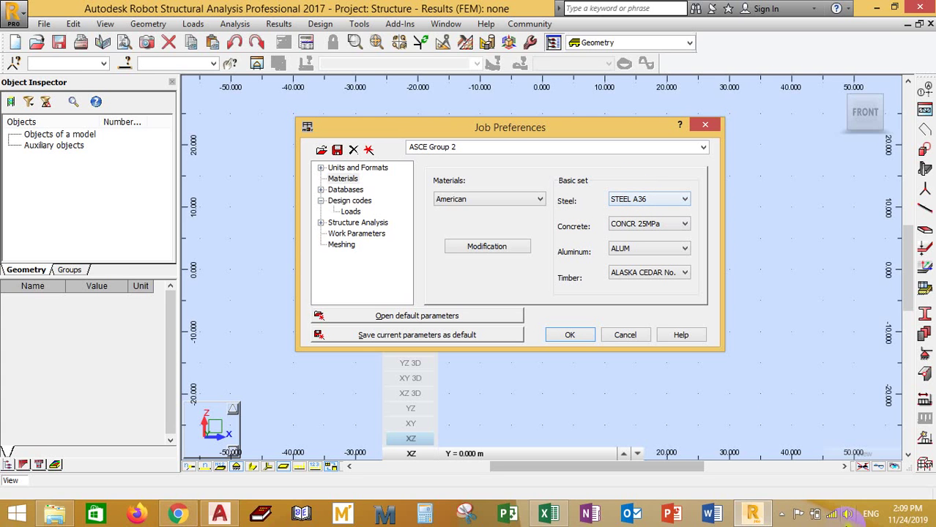
click(784, 515)
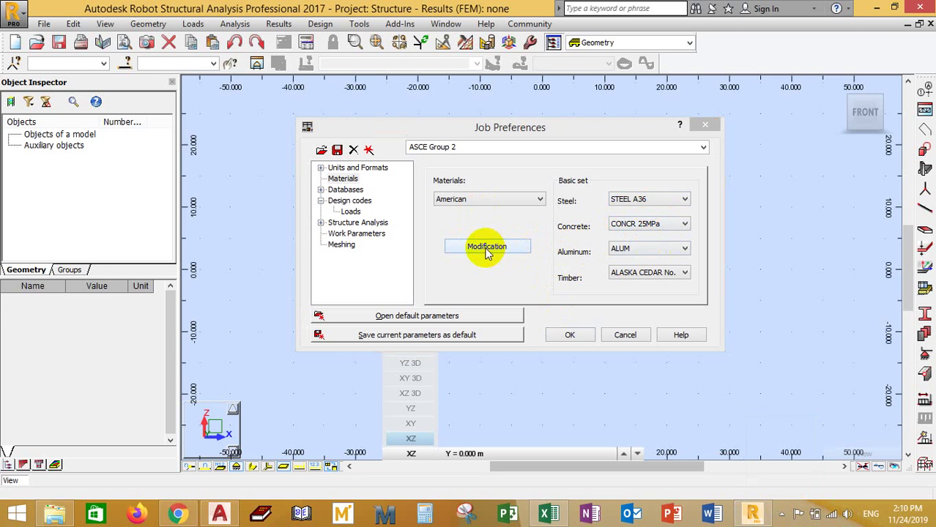
Step: Set the basic concrete to CONCR and display the CONCR concrete's properties in the Material Definition
click(651, 224)
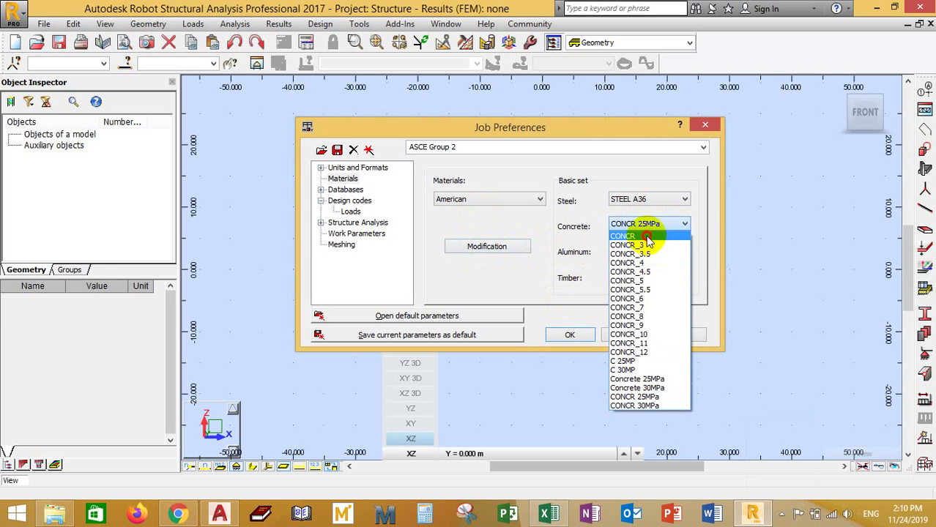
click(650, 235)
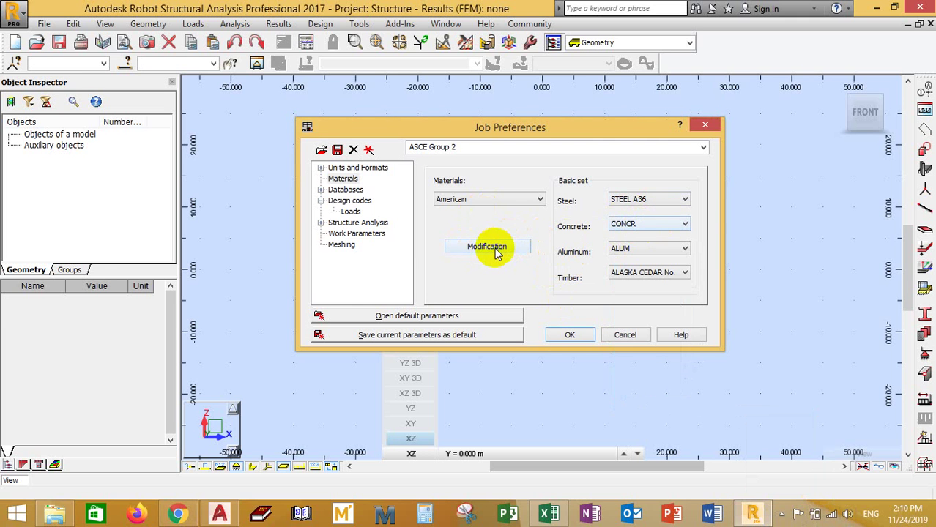
click(494, 248)
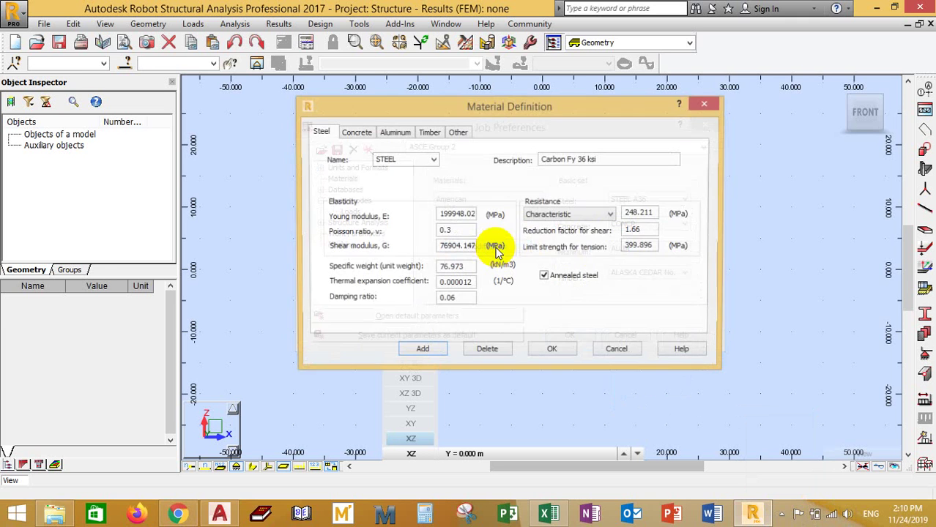
click(358, 136)
click(433, 160)
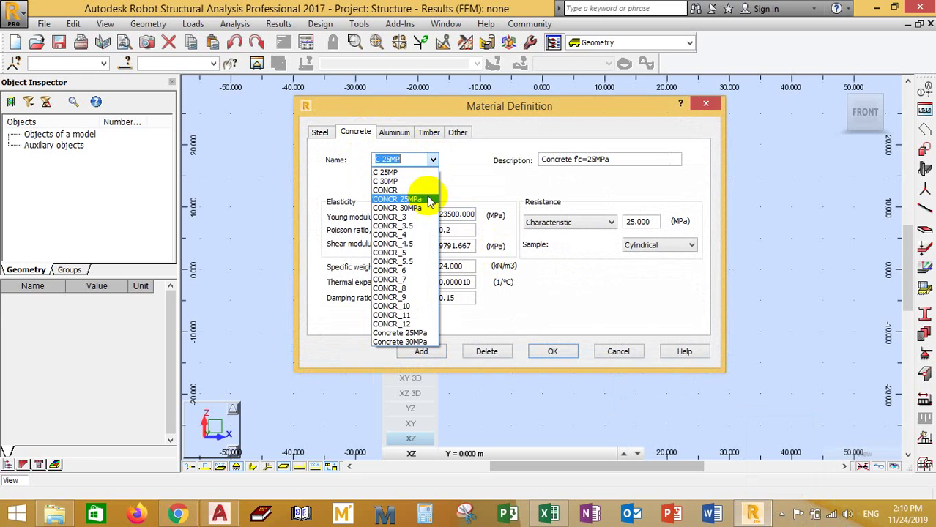
click(412, 190)
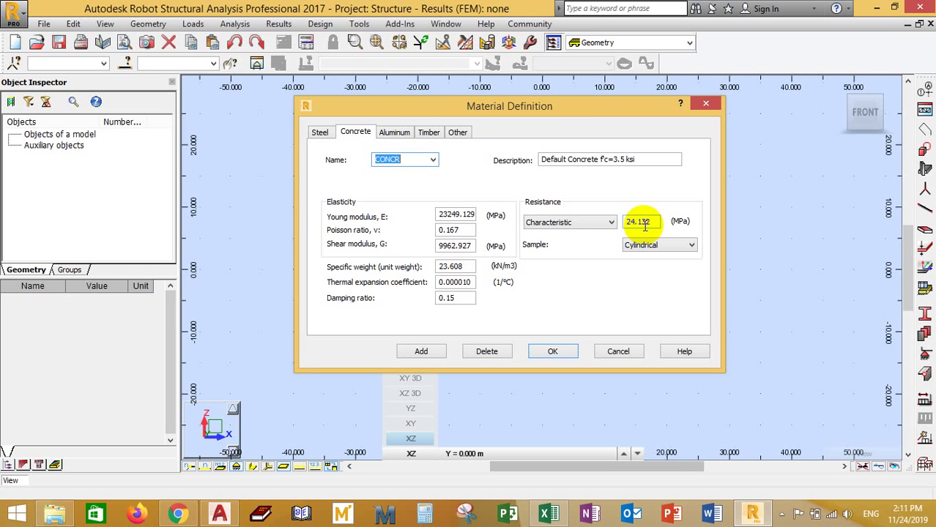
Step: Examine the properties of the CONCR_3.5 and CONCR_6 concretes in the Material Definition
click(432, 160)
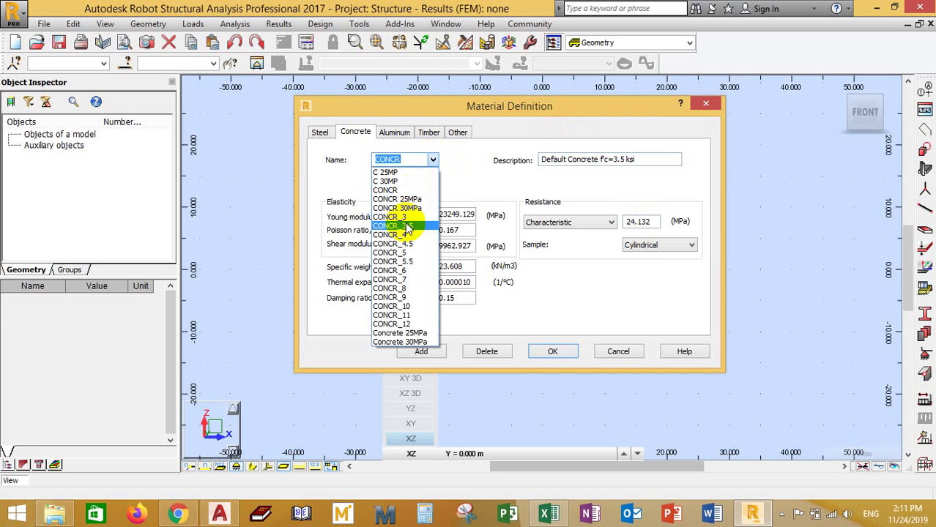
click(410, 227)
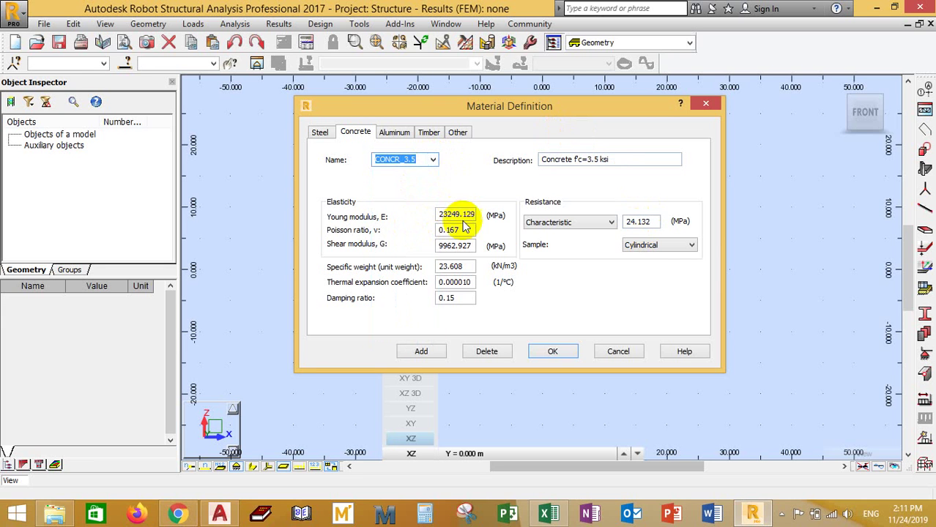
click(432, 159)
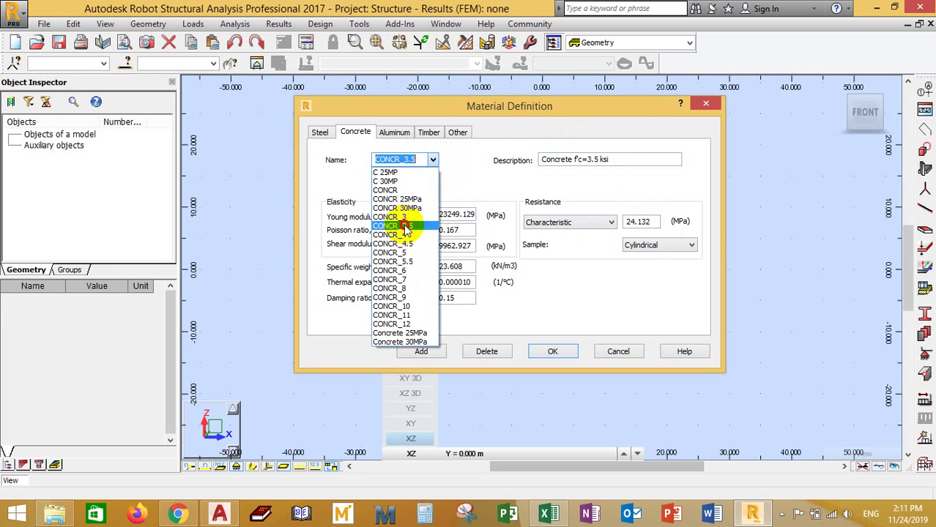
click(407, 229)
click(433, 160)
click(391, 270)
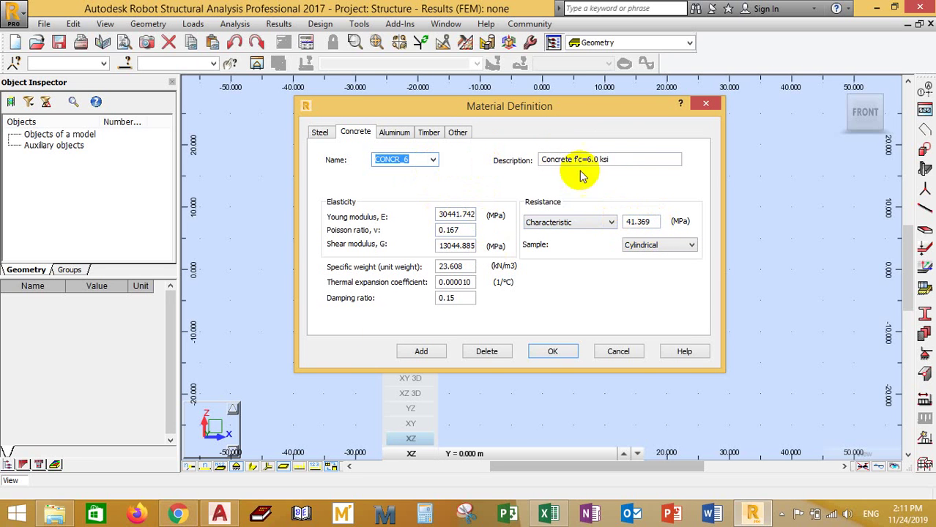
click(433, 160)
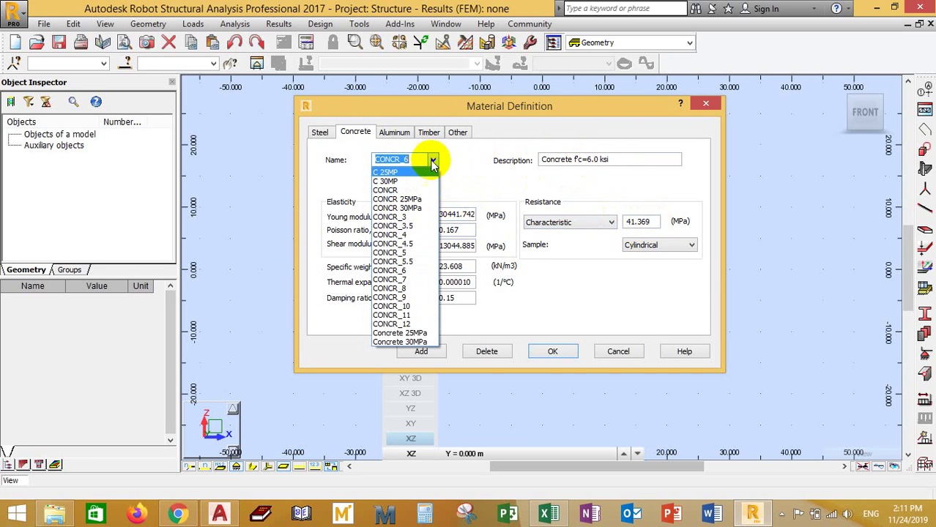
click(413, 160)
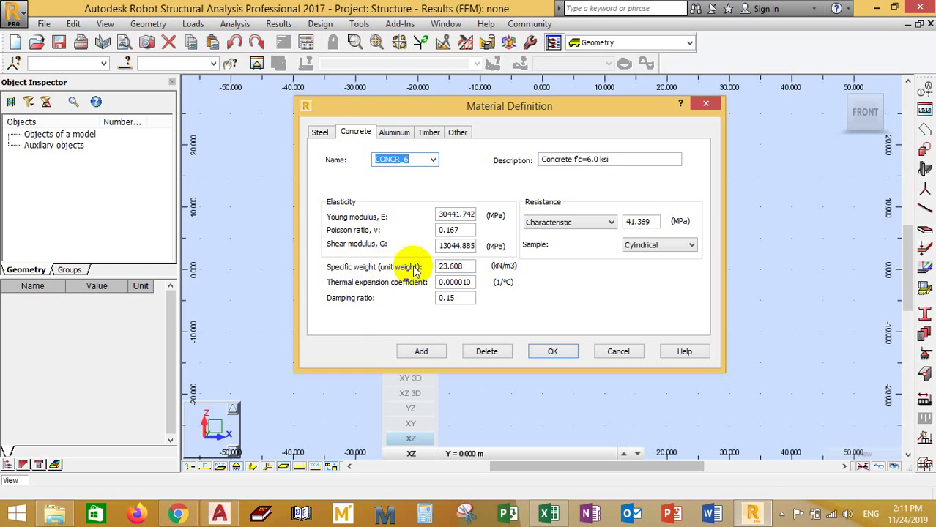
click(781, 514)
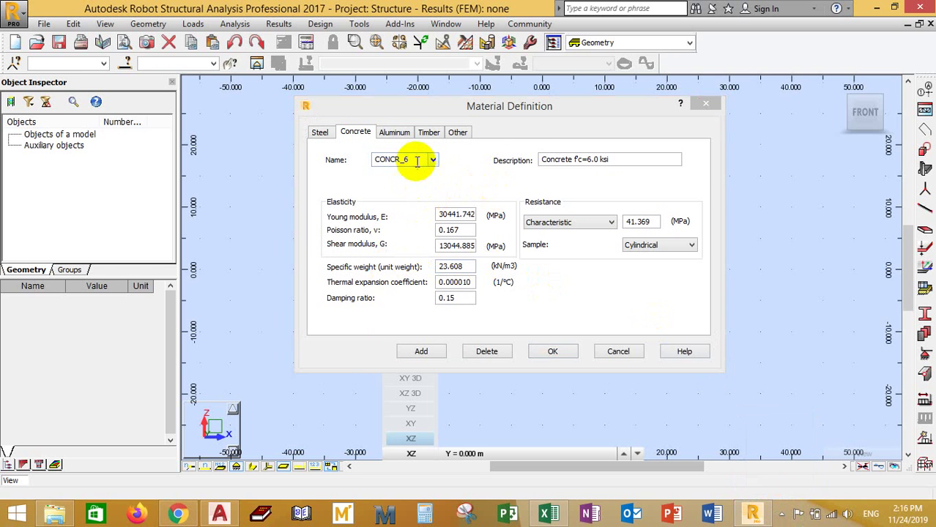
Step: Replace the concrete material's name CONCR_6 with "Concrete 30MPa" in the Material Definition
click(354, 134)
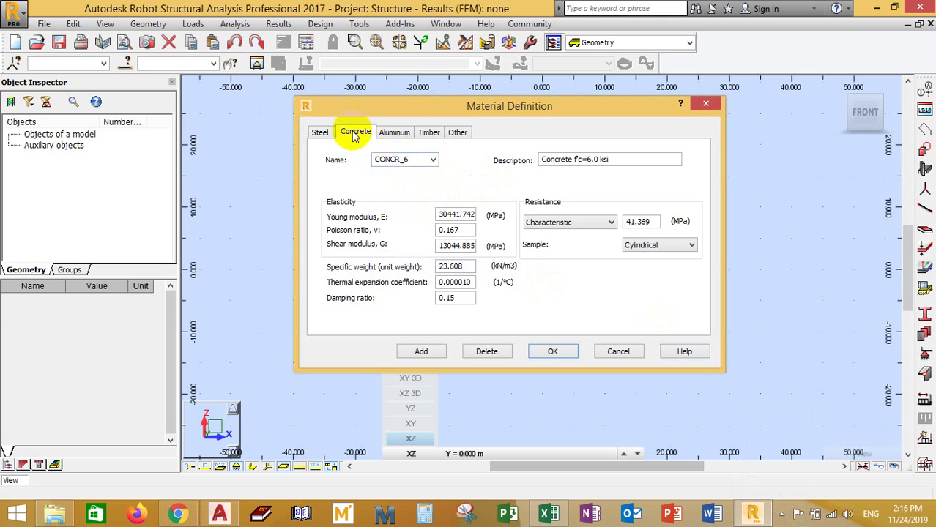
double_click(415, 159)
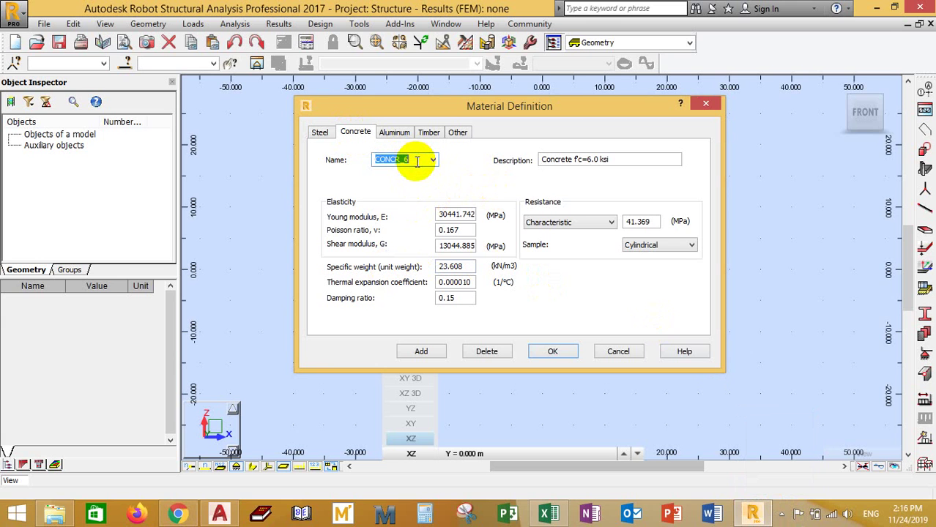
text(Con)
text(cret)
text(e 30)
text(MPa)
Step: Change the strength in the material's description so that it reads "Concrete f'c=30MPa"
click(547, 159)
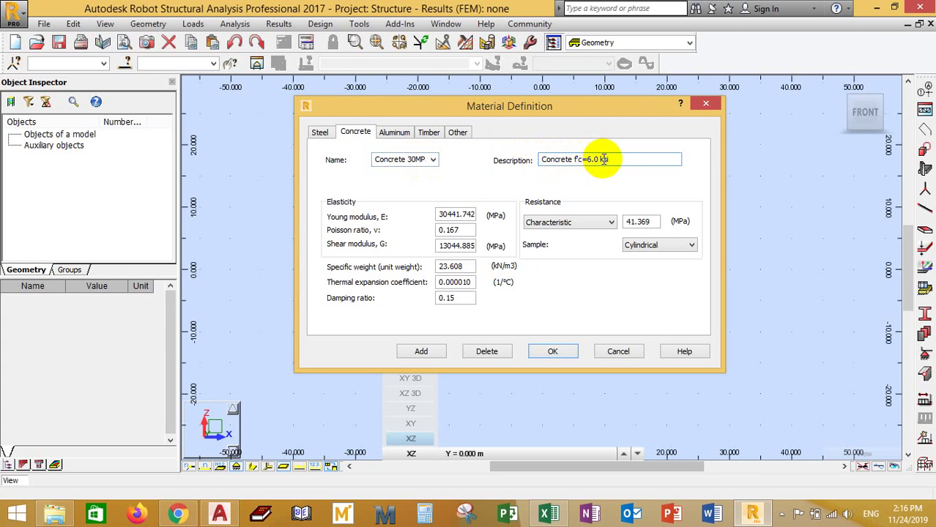
click(598, 160)
drag(599, 160, 589, 161)
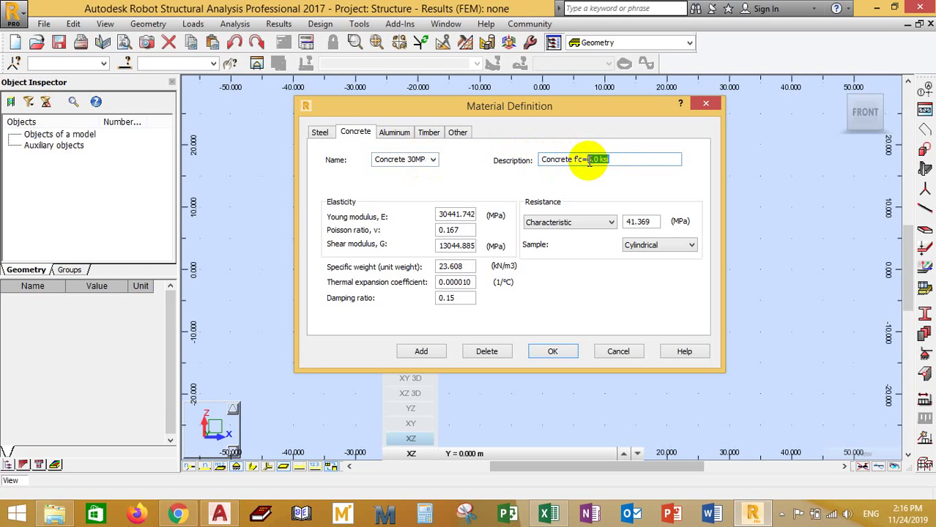
text(30MPa)
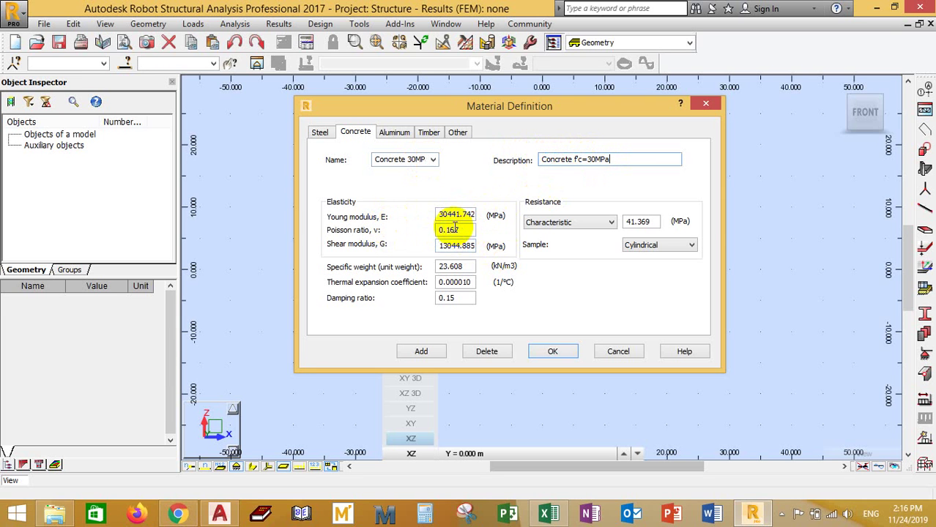
Step: Switch to Mathcad and set the blank worksheet's zoom to 150%
click(394, 517)
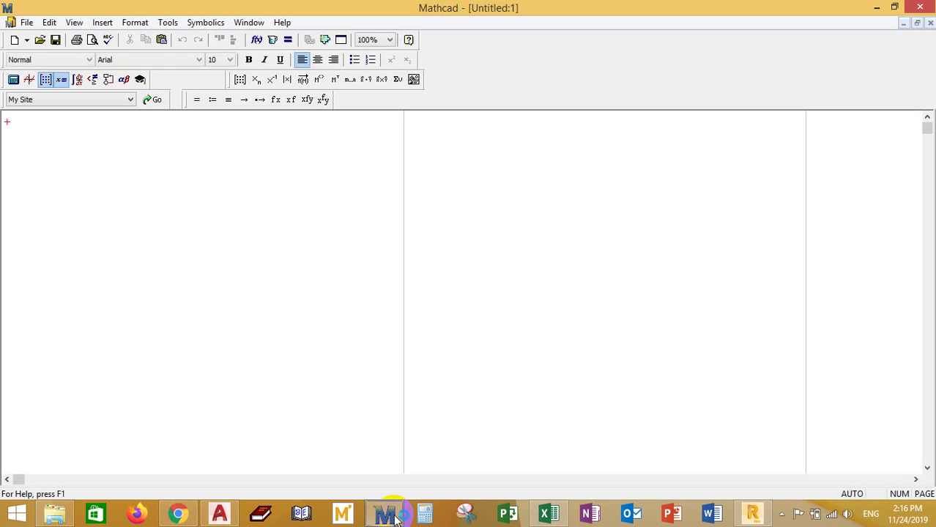
click(388, 40)
click(375, 62)
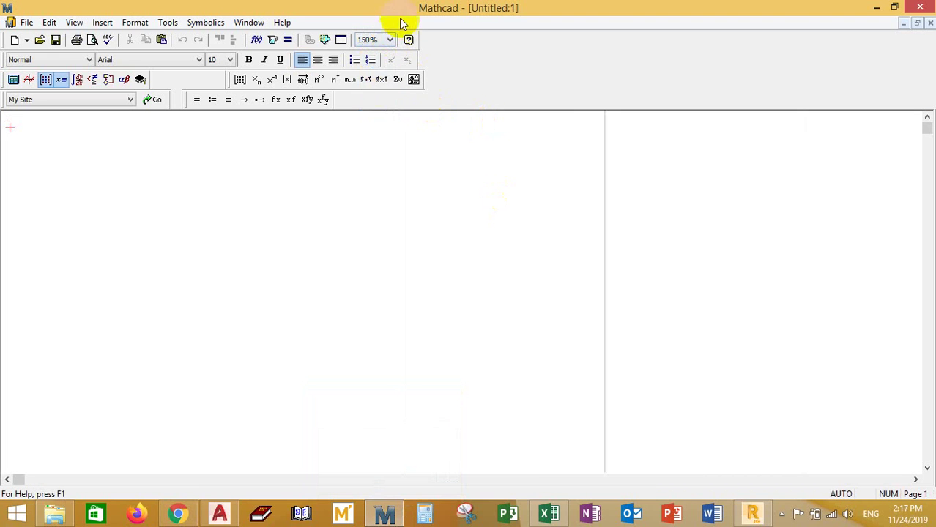
click(138, 161)
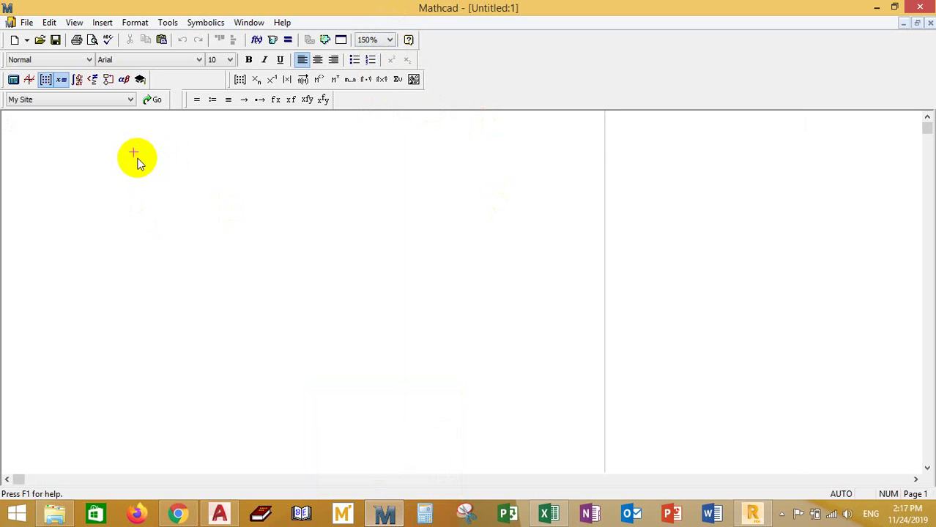
click(782, 514)
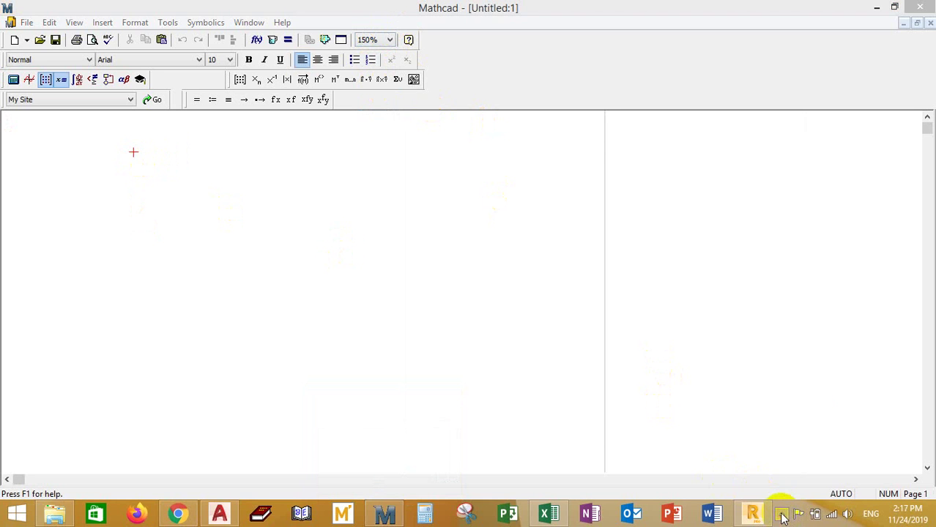
Step: Define the concrete strength f'c with subscript c as 30 MPa near the top of the worksheet
click(88, 158)
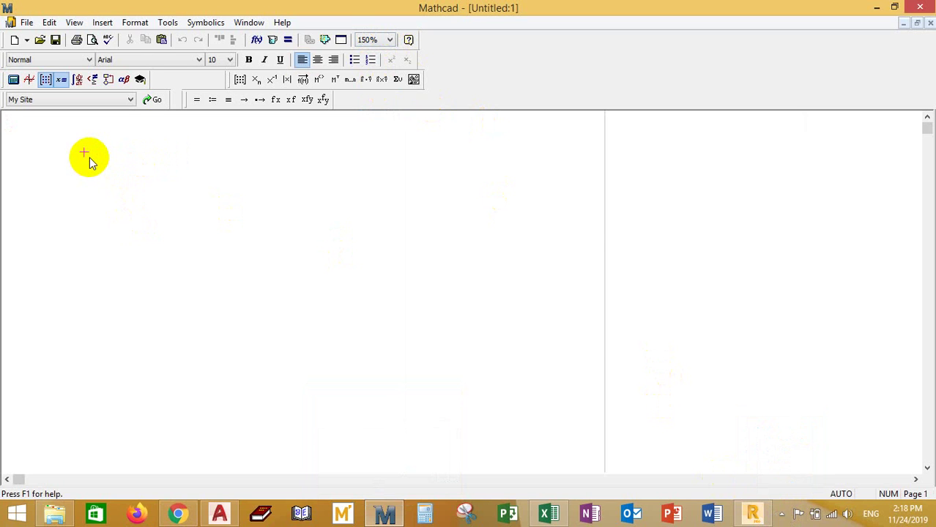
text(f)
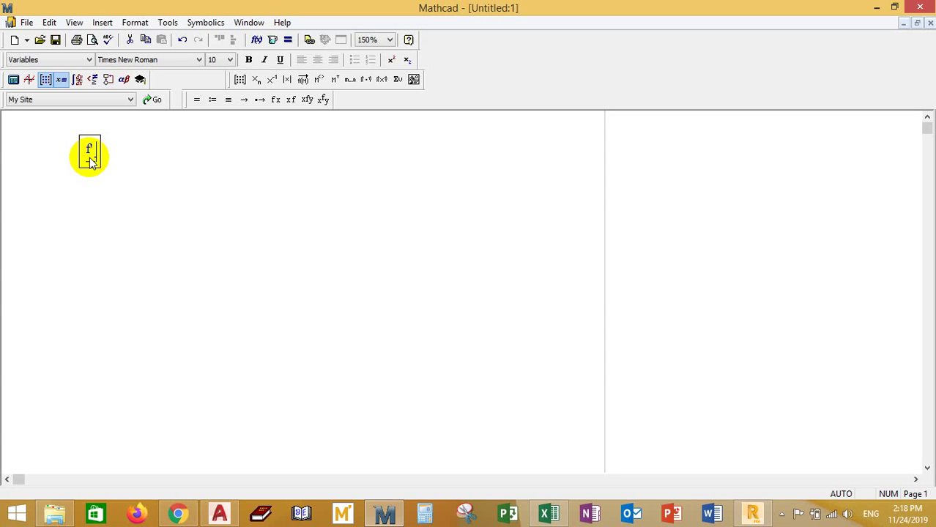
text(.c)
text(:=)
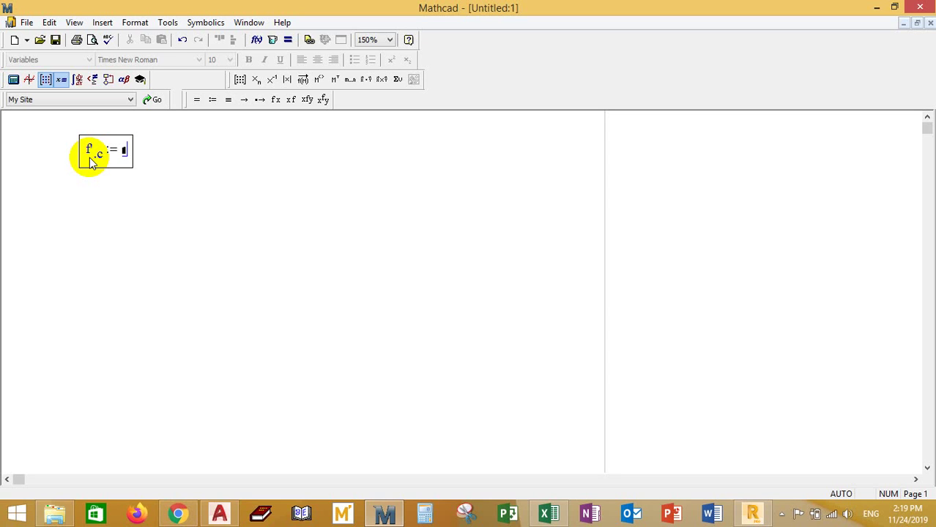
text(30)
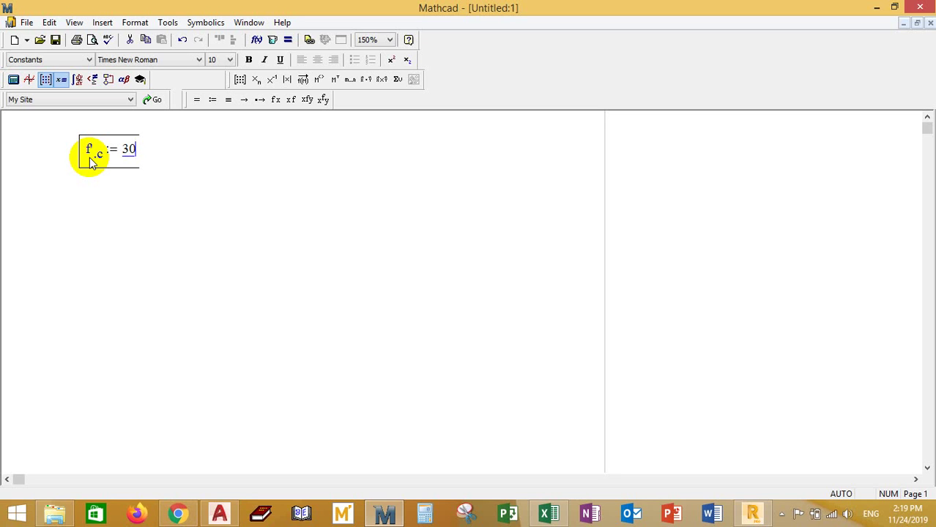
text(·MPa)
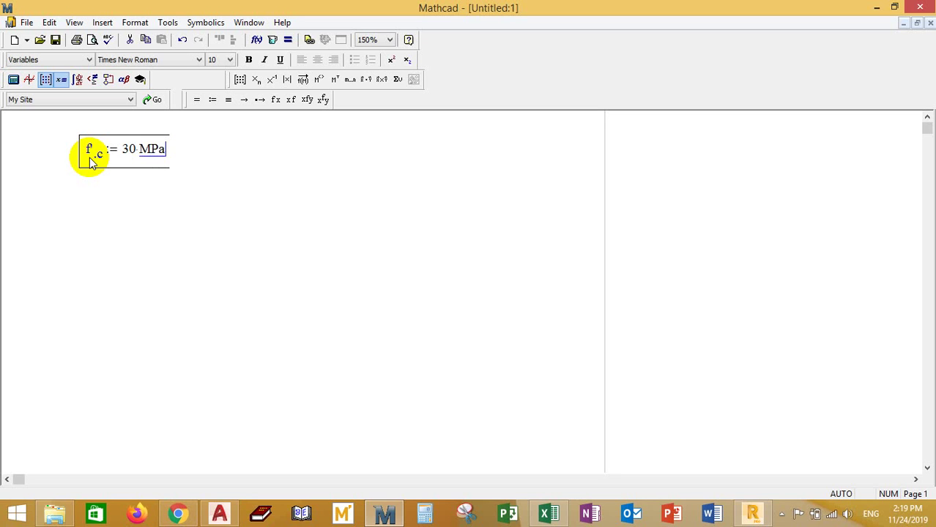
click(133, 176)
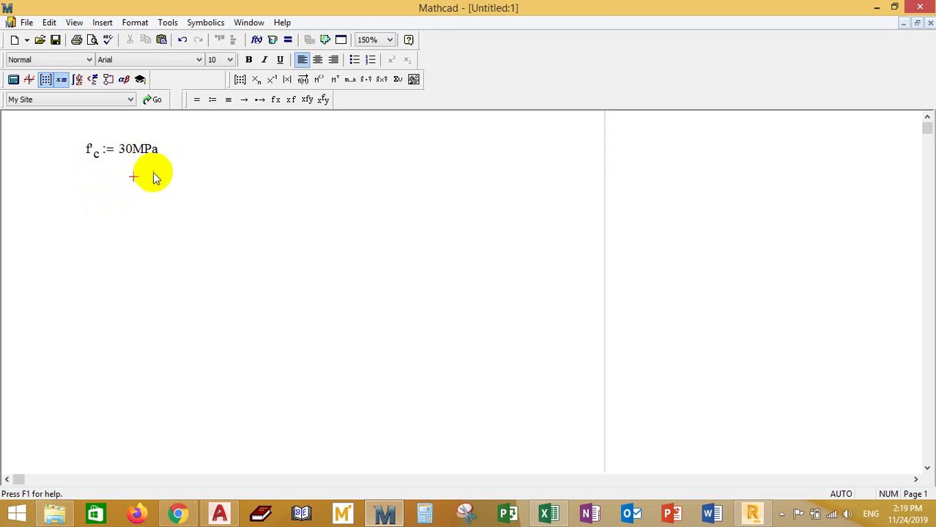
Step: Start the definition of the elastic modulus E with subscript c below the strength, with 4700 as its first factor
click(81, 182)
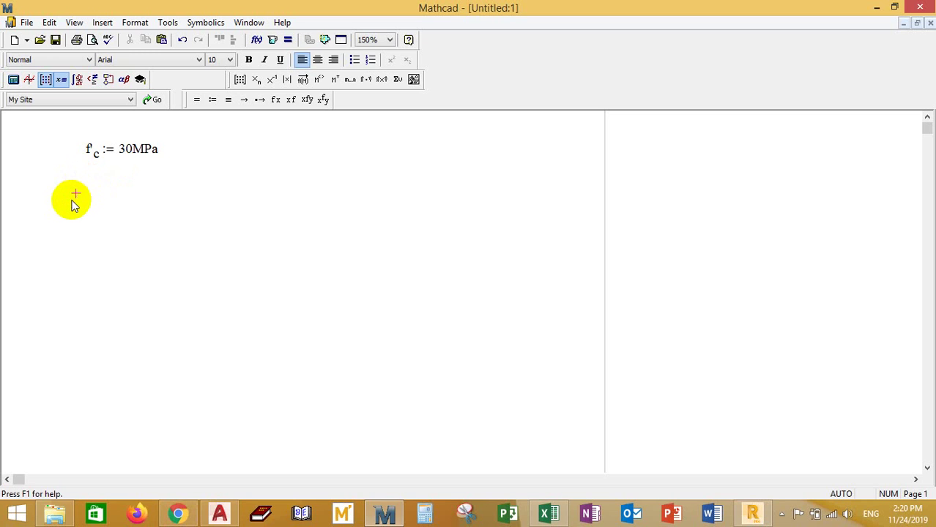
text(E.c)
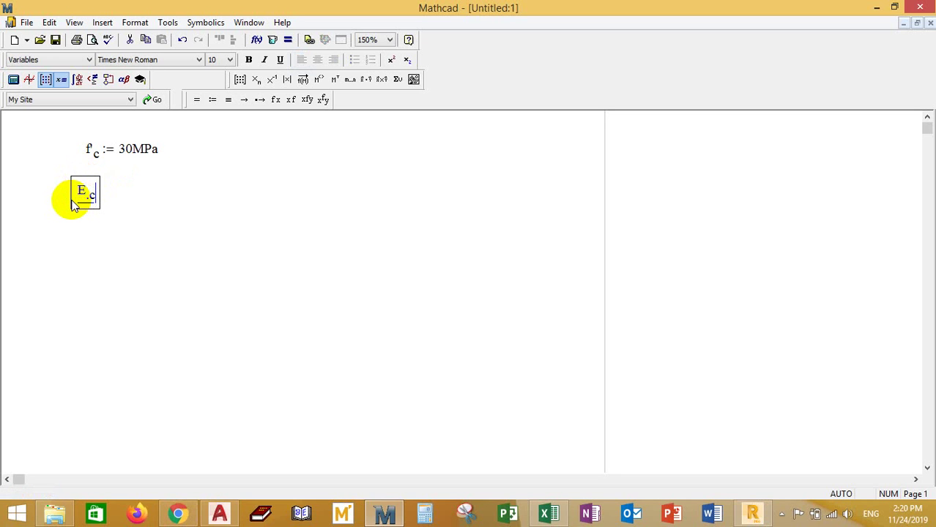
key(shift+semicolon)
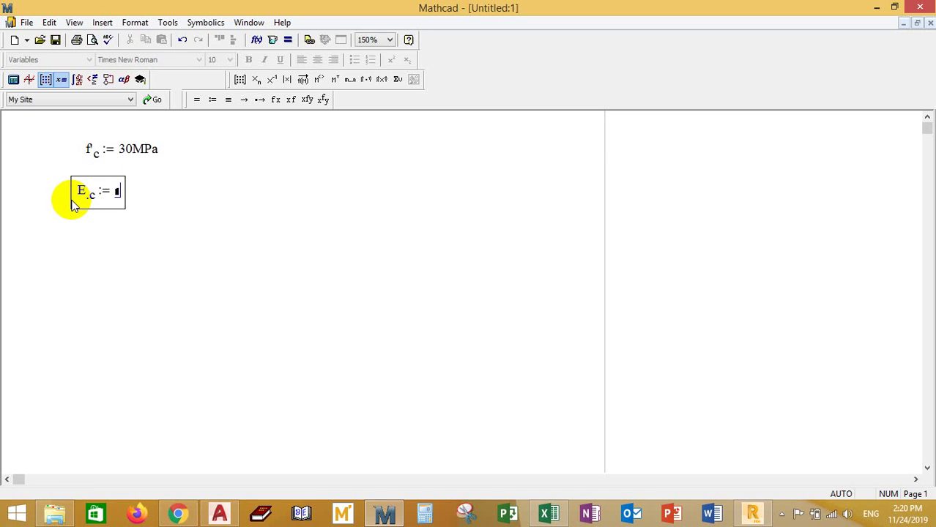
text(4700)
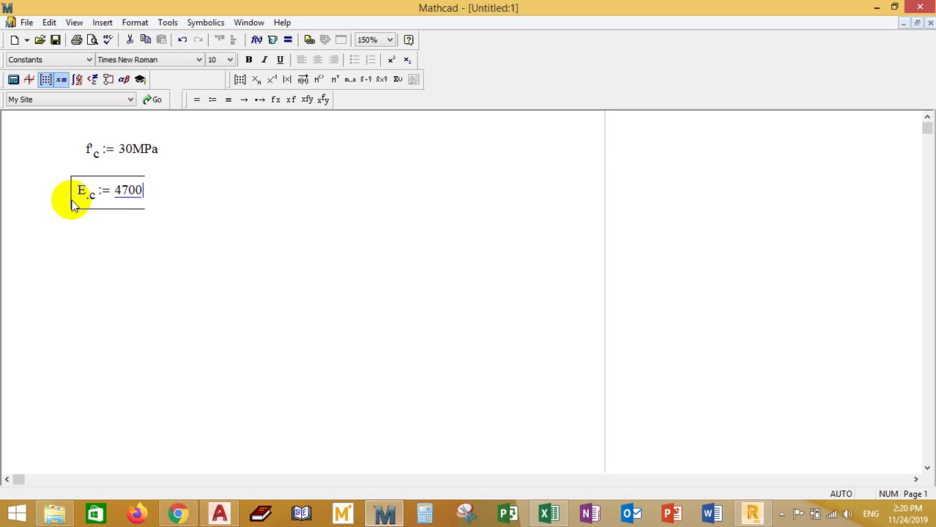
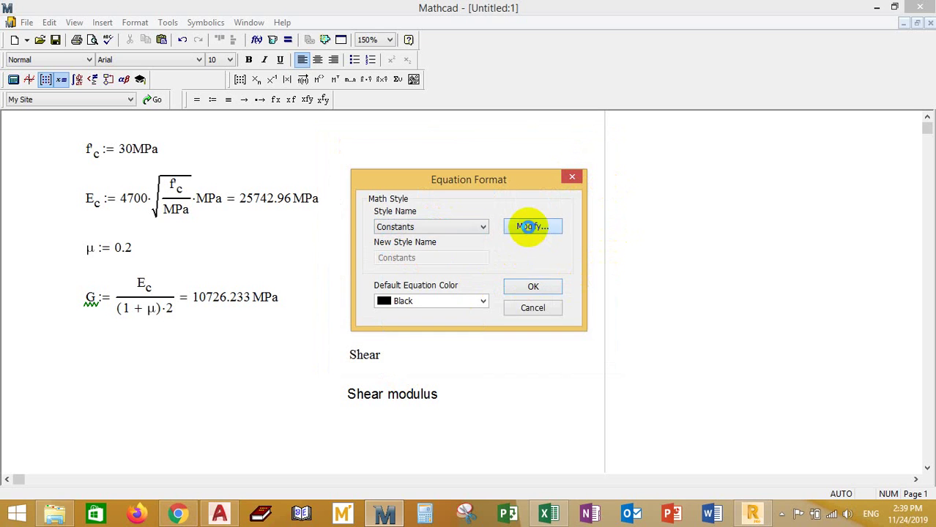
Step: Modify the Constants math style to font size 11 and colour Blue
click(529, 226)
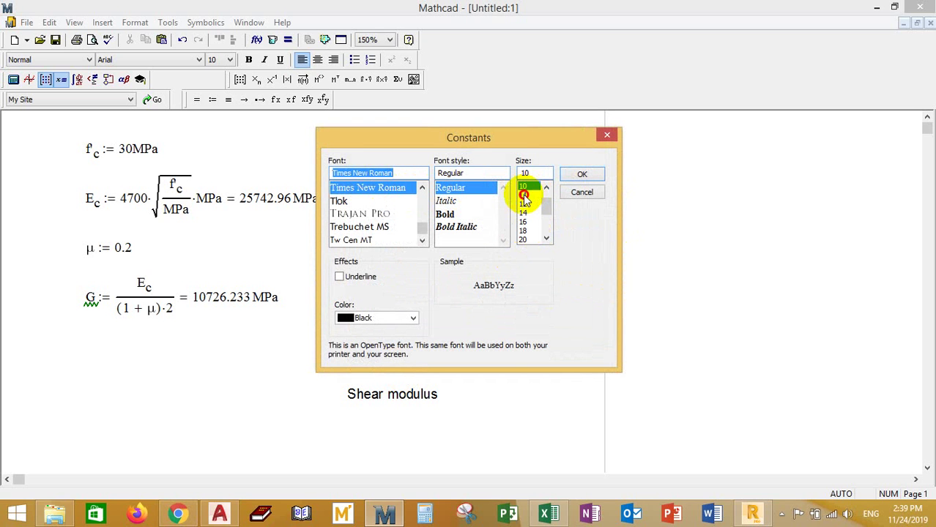
click(523, 196)
click(412, 318)
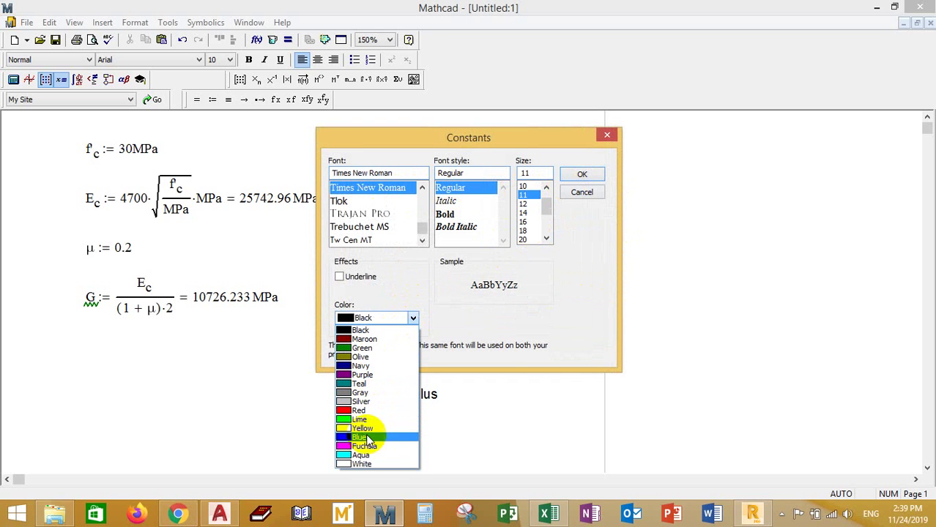
click(399, 436)
click(584, 174)
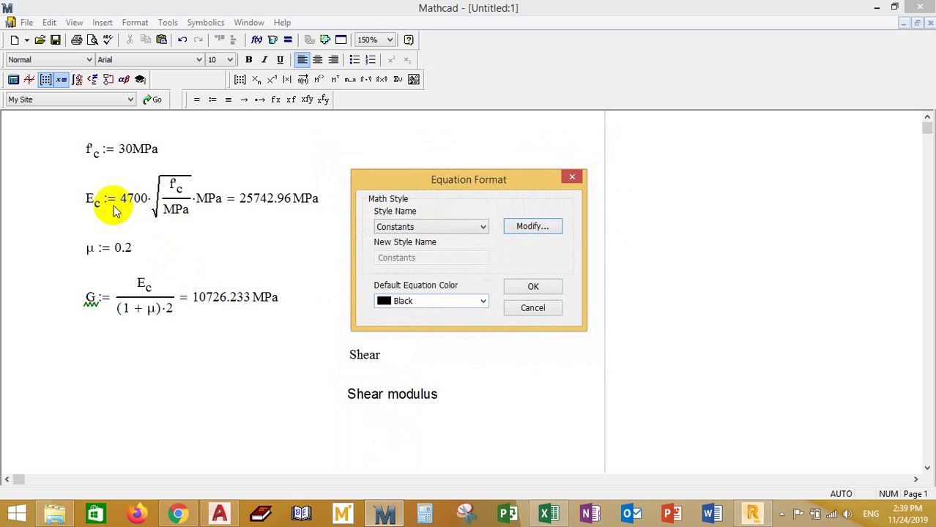
Step: Set the default equation color to Blue and apply the equation format
click(483, 302)
click(433, 426)
click(534, 288)
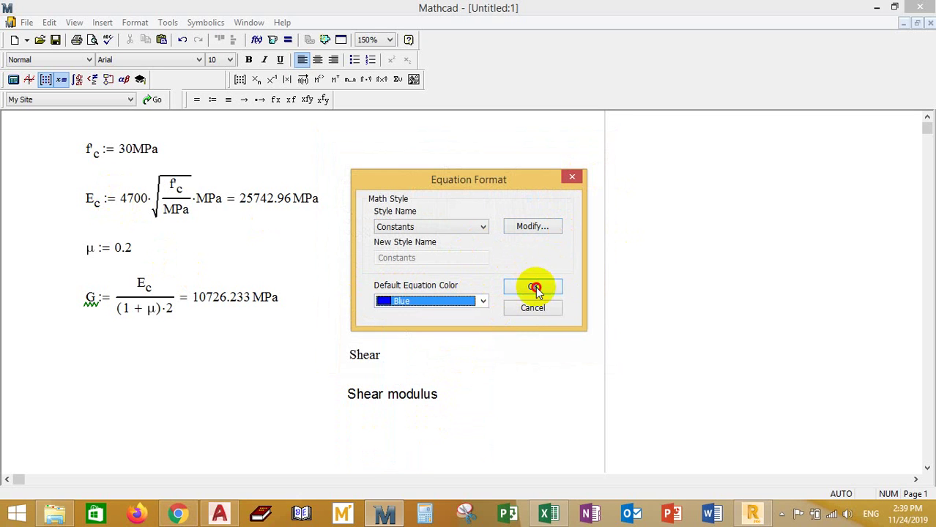
Step: Check the formatting of the worksheet's equations and of the "Shear modulus" text region
click(126, 152)
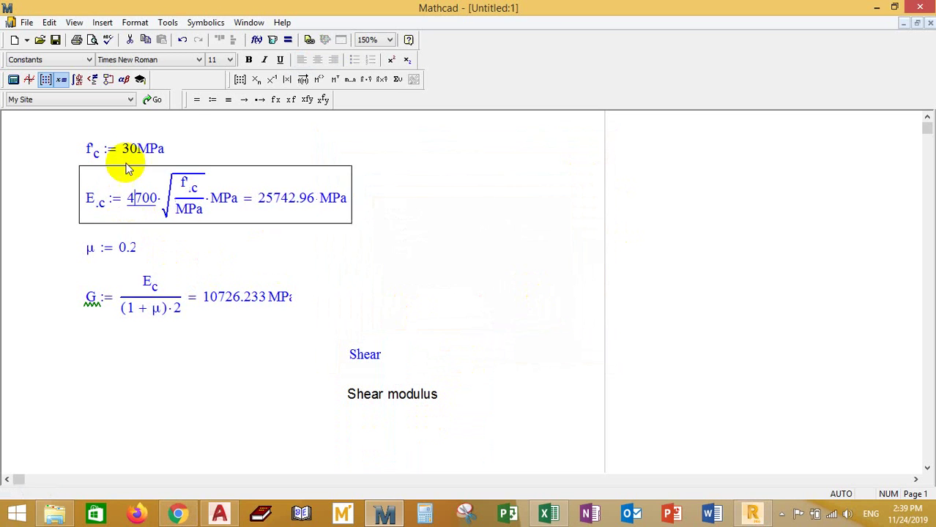
click(121, 205)
click(147, 307)
click(157, 350)
click(155, 282)
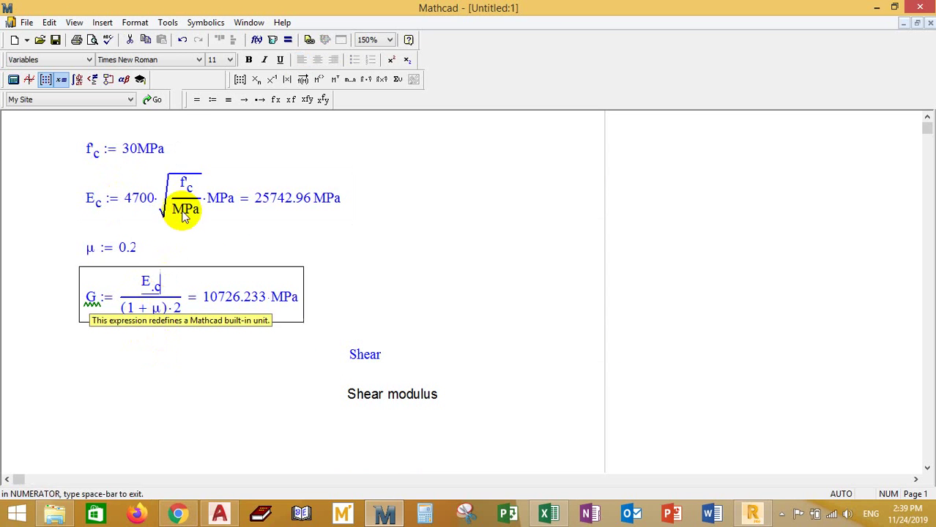
click(185, 212)
click(371, 396)
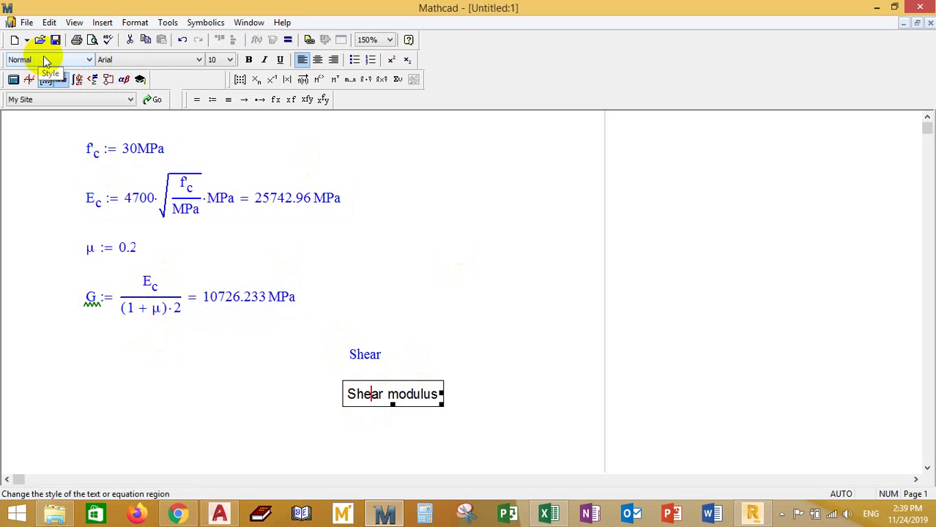
Step: Enter the trial expression "trtr" in the empty area beside the equations
click(388, 234)
text(trtr)
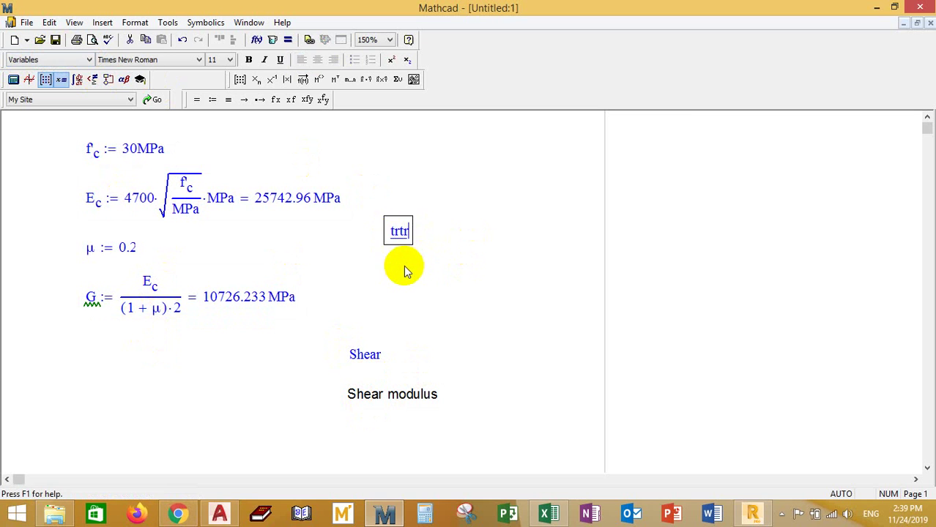
Step: Turn the trial expression "trtr" into a text region and delete it from the worksheet
key(shift+apostrophe)
click(454, 259)
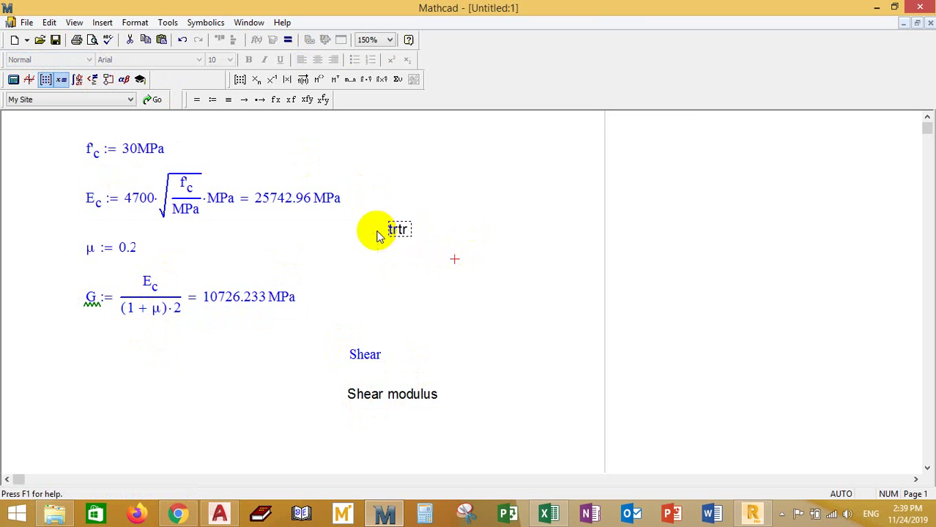
key(Delete)
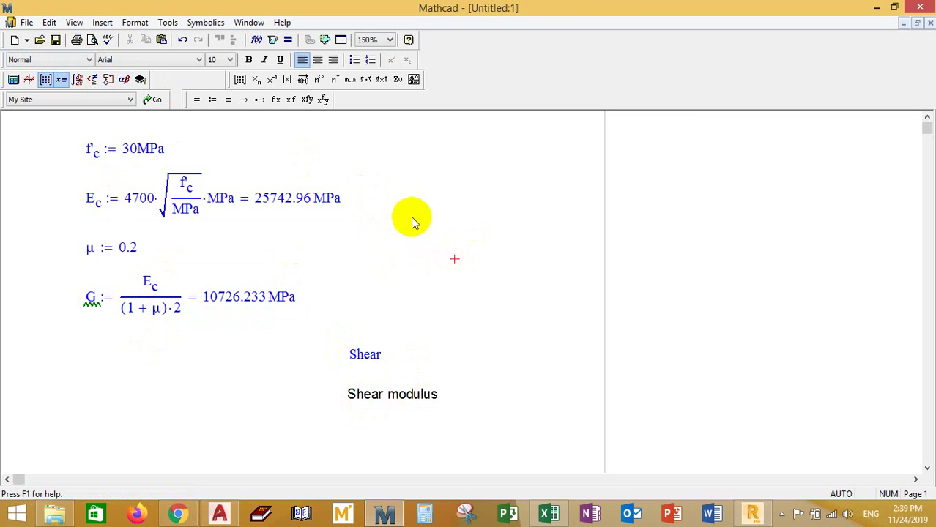
Step: Start defining a new text style based on Normal, choose the Times New Roman font and copy the font name
click(135, 23)
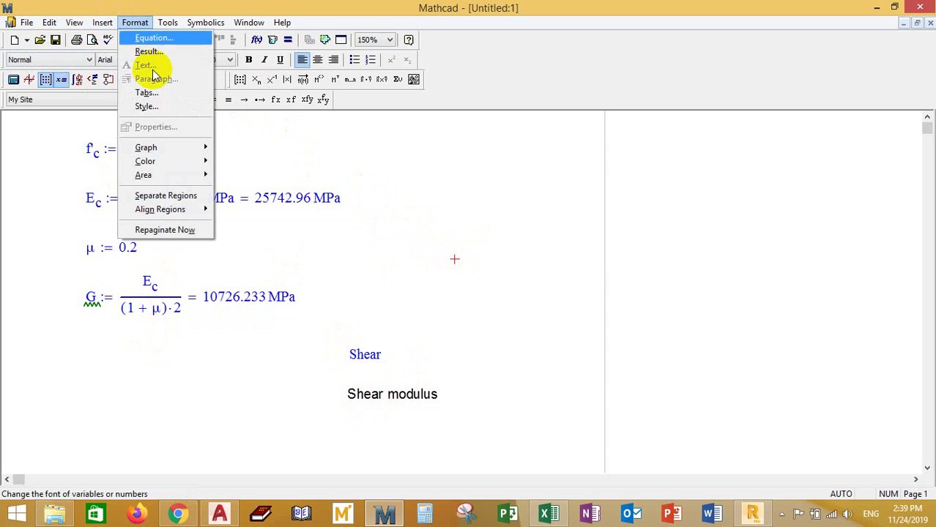
click(147, 107)
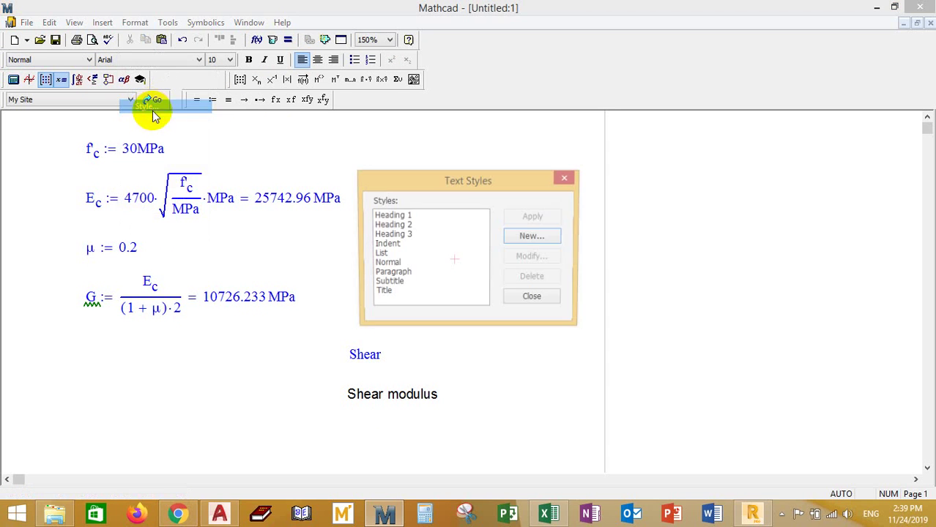
click(533, 239)
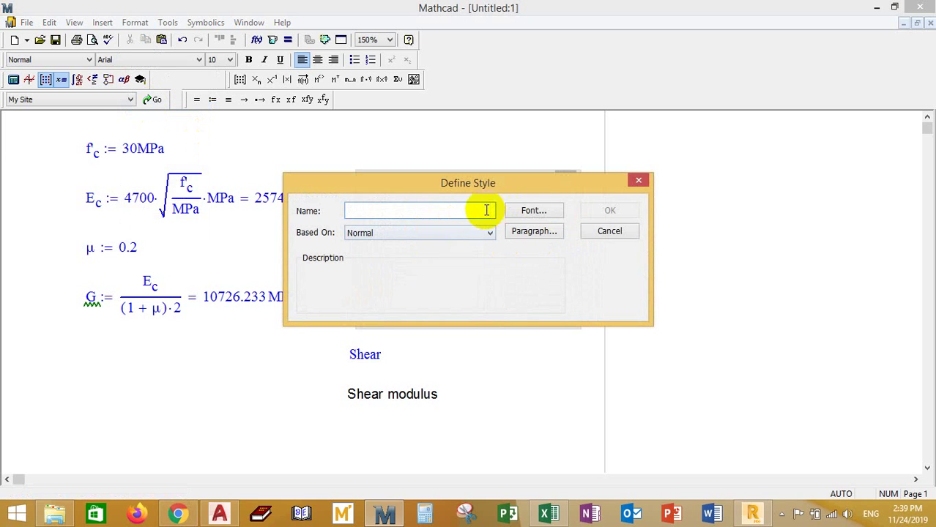
click(533, 211)
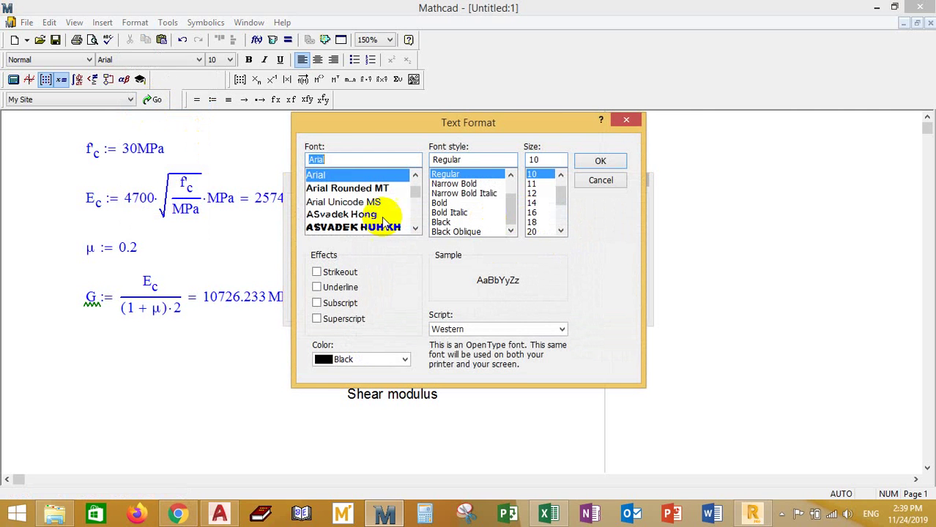
text(tiem)
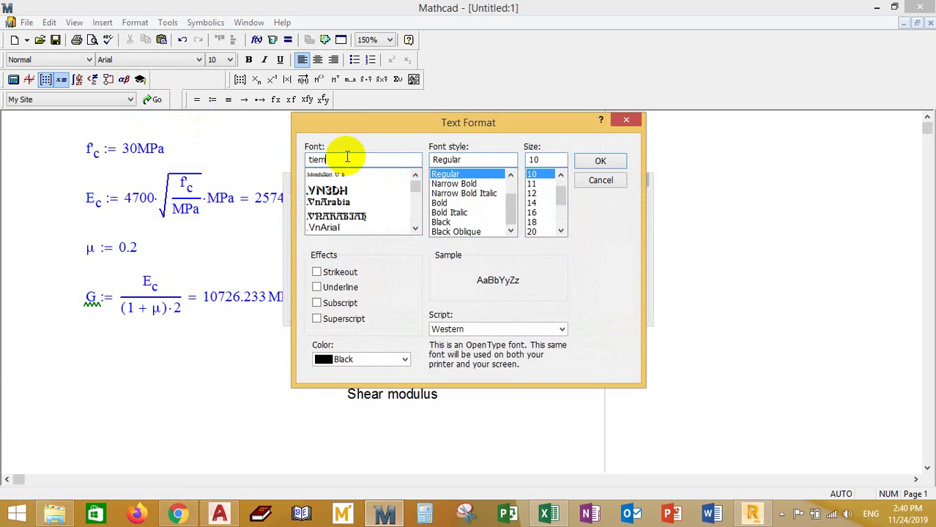
key(BackSpace)
key(BackSpace)
key(BackSpace)
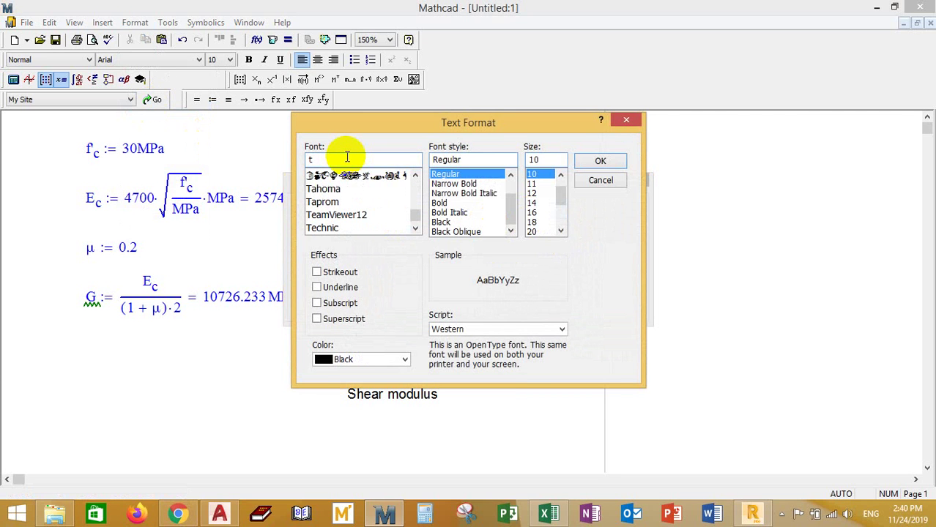
text(ime)
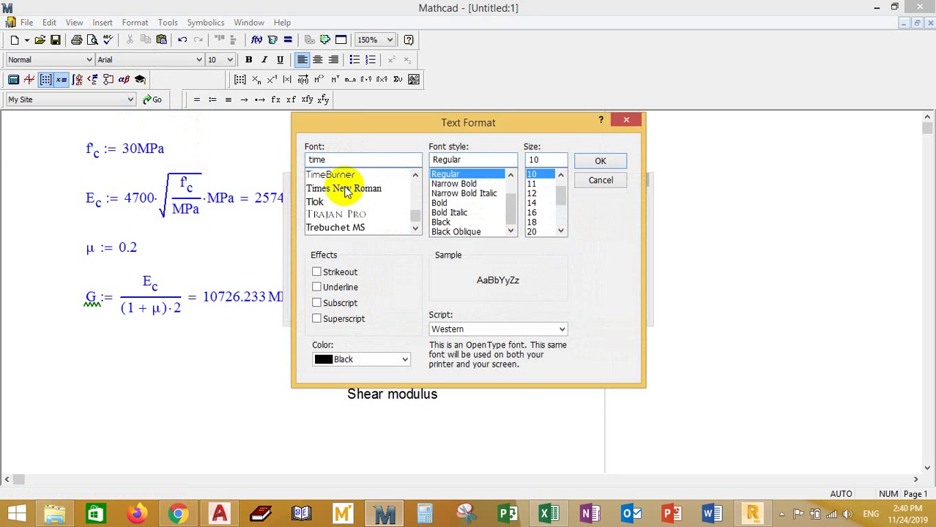
click(355, 189)
key(ctrl+c)
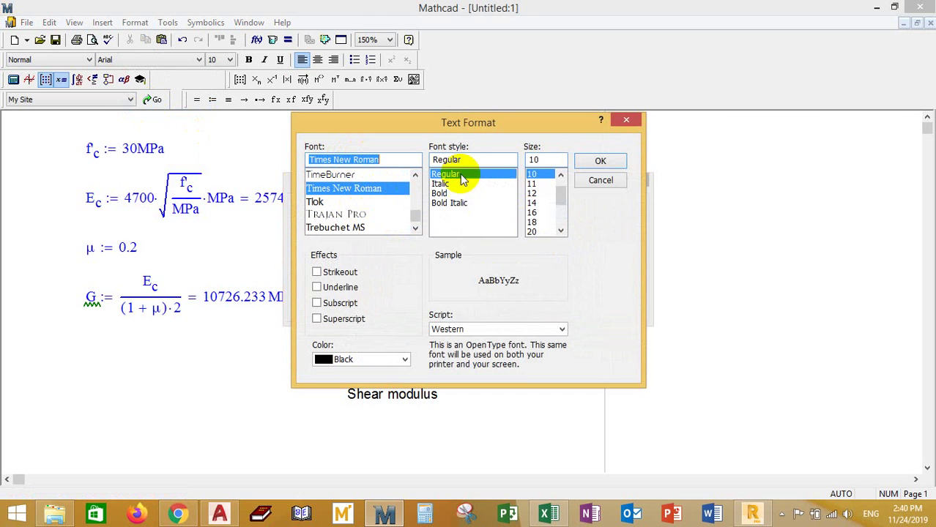
Step: Set the new text style's font size to 11 and its colour to Fuchsia
click(532, 183)
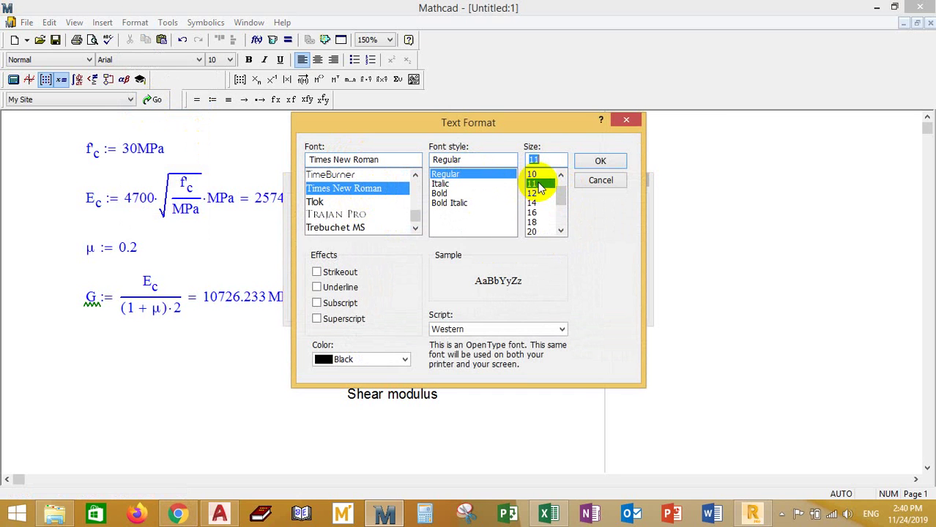
click(405, 360)
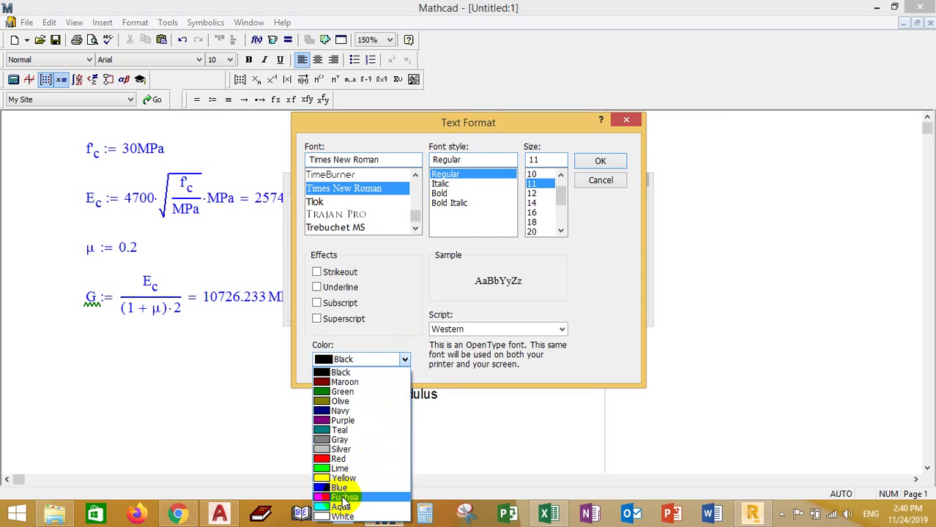
click(342, 498)
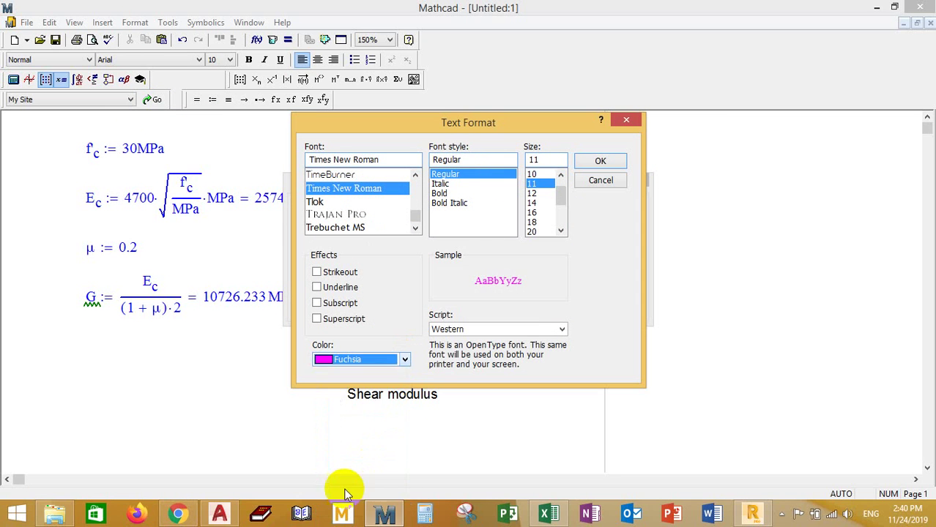
click(603, 161)
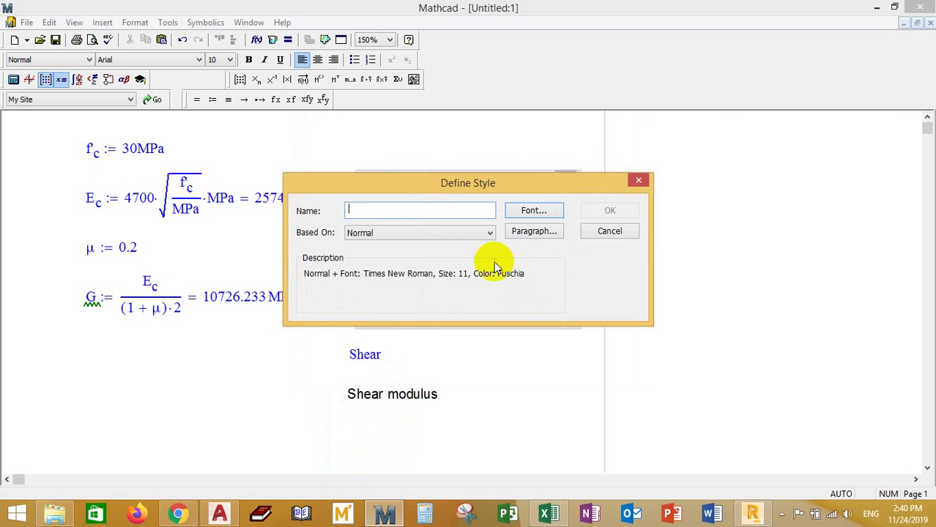
Step: Review the new style's font settings, name the style "Times New Roman" and save it
click(532, 211)
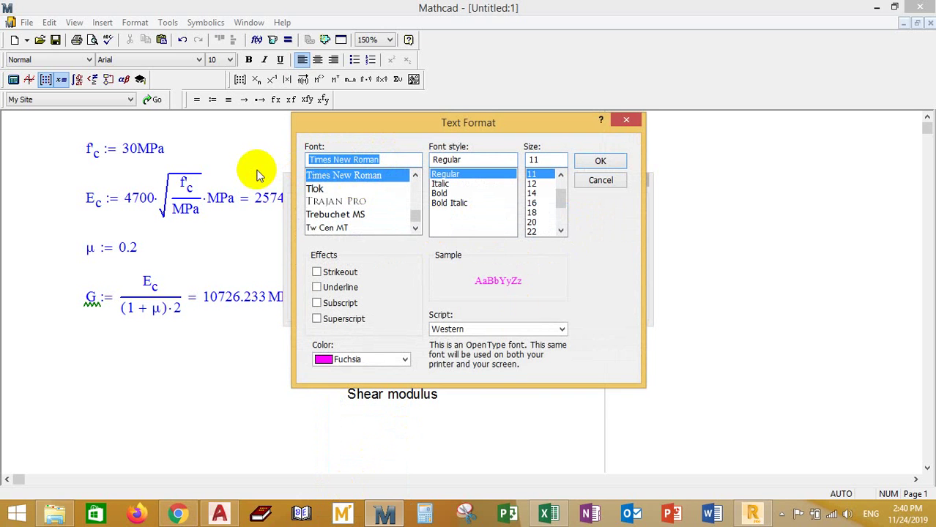
click(600, 162)
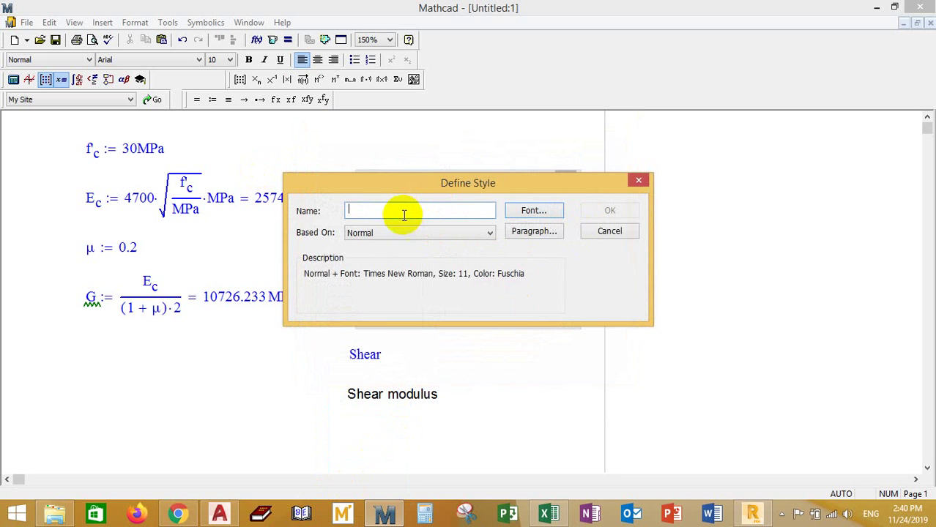
click(398, 211)
key(ctrl+v)
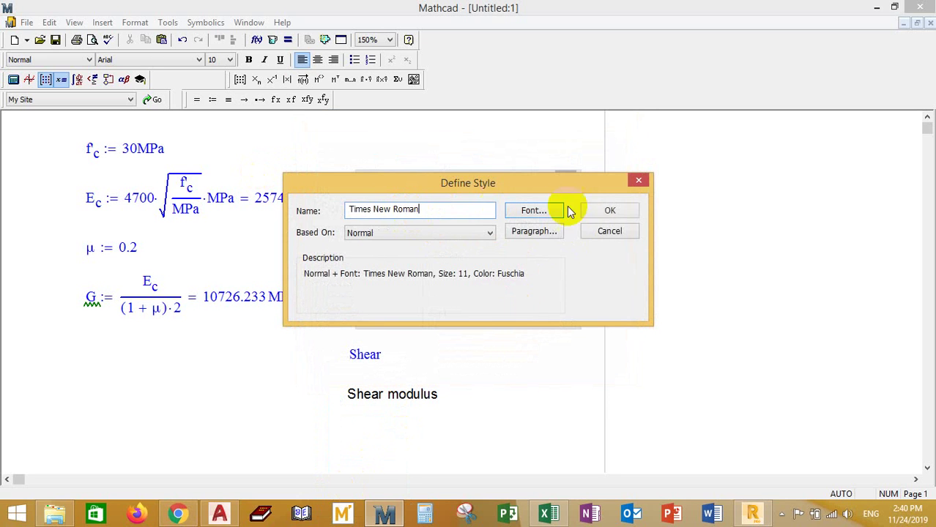
click(607, 213)
key(Escape)
Step: Apply the "Times New Roman" text style to the "Shear modulus" text region
click(462, 293)
click(394, 397)
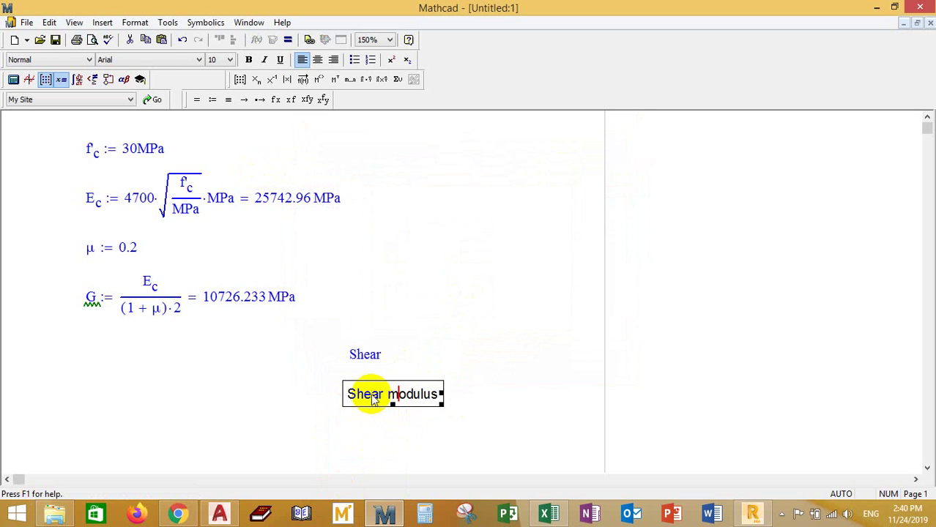
click(495, 342)
click(397, 394)
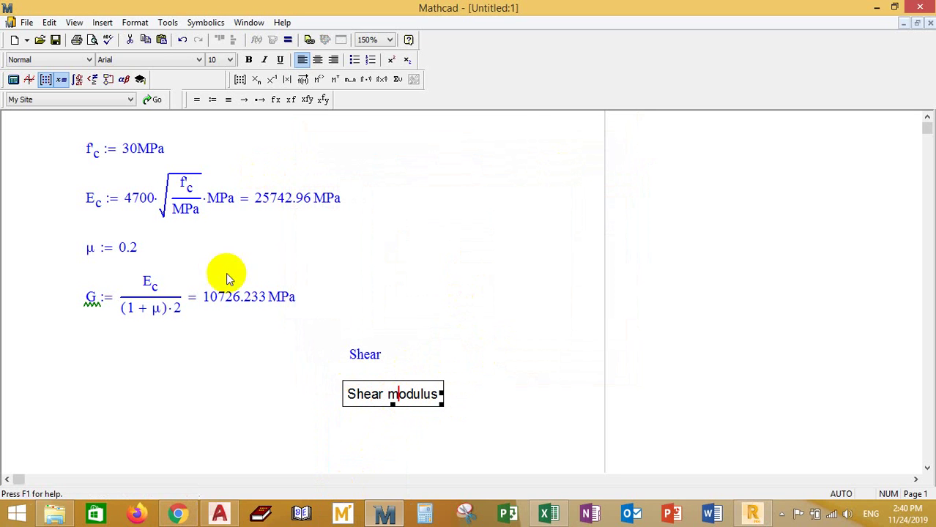
click(42, 60)
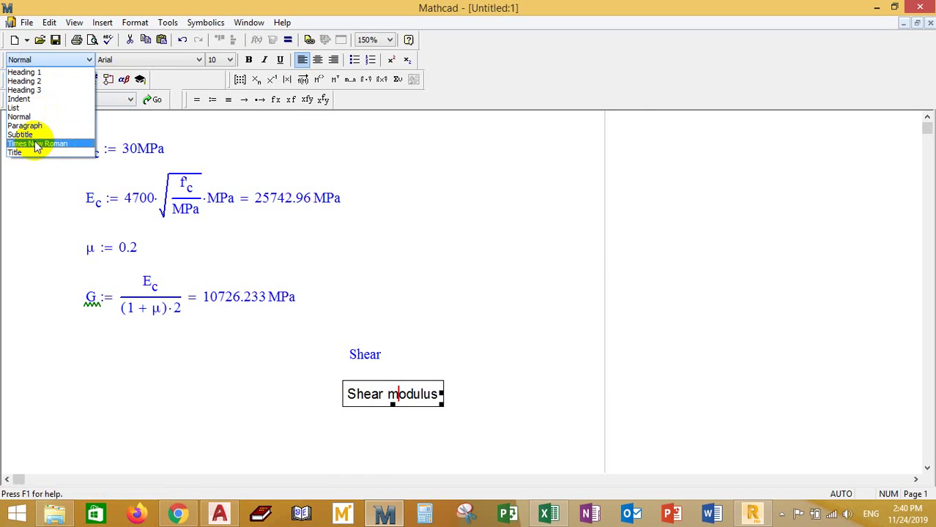
click(37, 145)
click(470, 324)
Step: Delete both the "Shear" expression and the "Shear modulus" text region from the worksheet
drag(489, 449, 461, 415)
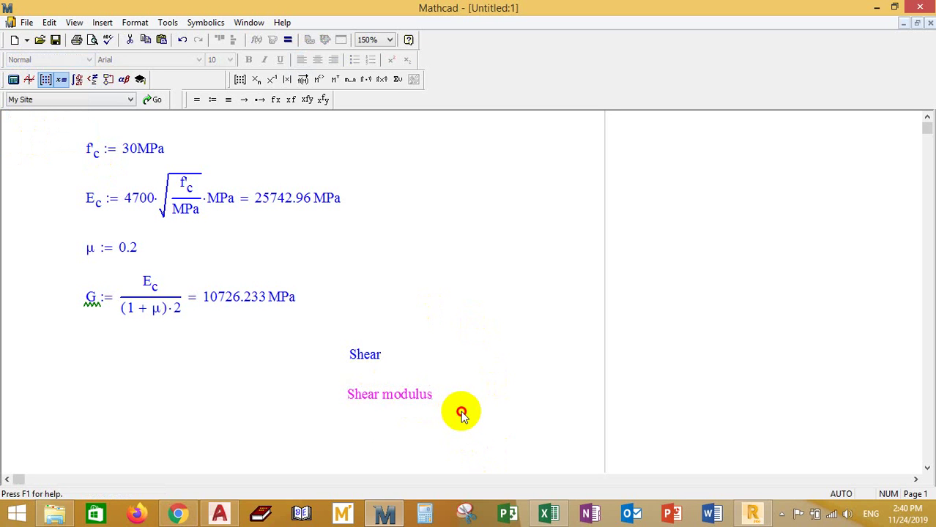
drag(397, 375, 368, 381)
click(424, 341)
click(403, 389)
click(361, 366)
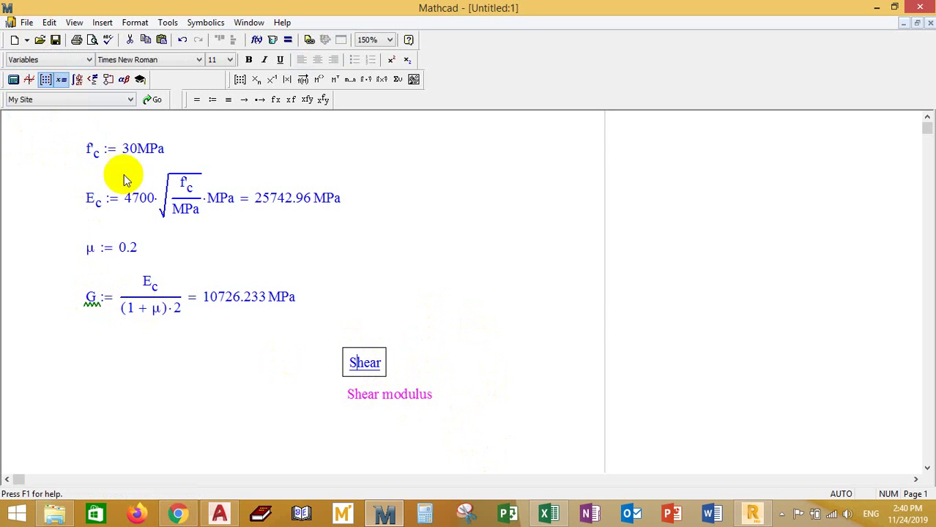
drag(511, 432, 347, 333)
key(Delete)
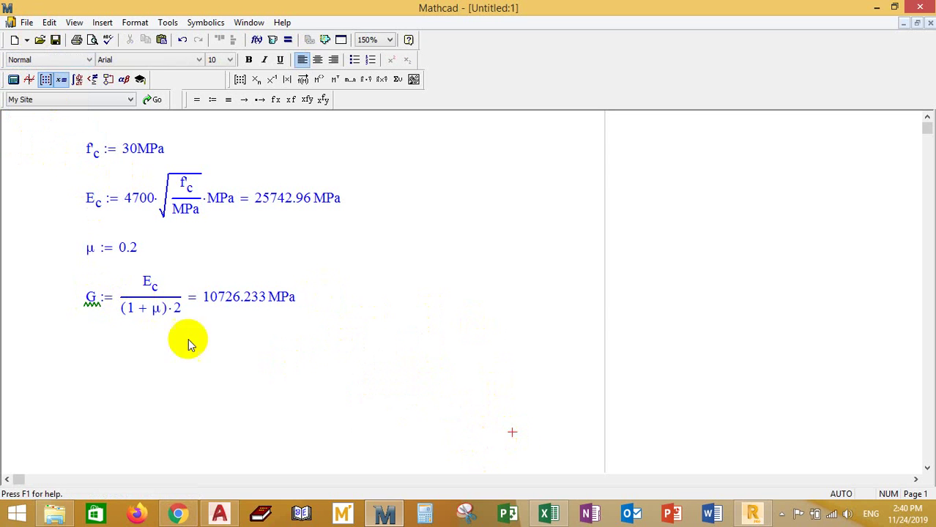
Step: Move the four equations for f'c, Ec, μ and G together further right on the page
drag(339, 389, 130, 146)
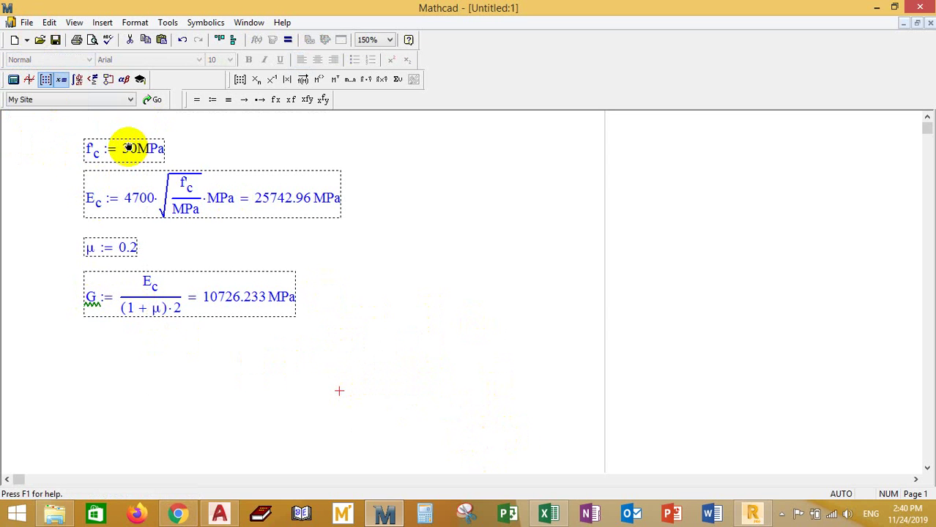
key(Left)
key(Left)
key(Left)
key(Right)
key(Right)
key(Right)
key(Right)
key(Right)
key(Right)
key(Right)
key(Right)
key(Right)
key(Right)
key(Right)
key(Right)
key(Right)
key(Right)
key(Right)
key(Right)
key(Right)
key(Right)
key(Right)
key(Right)
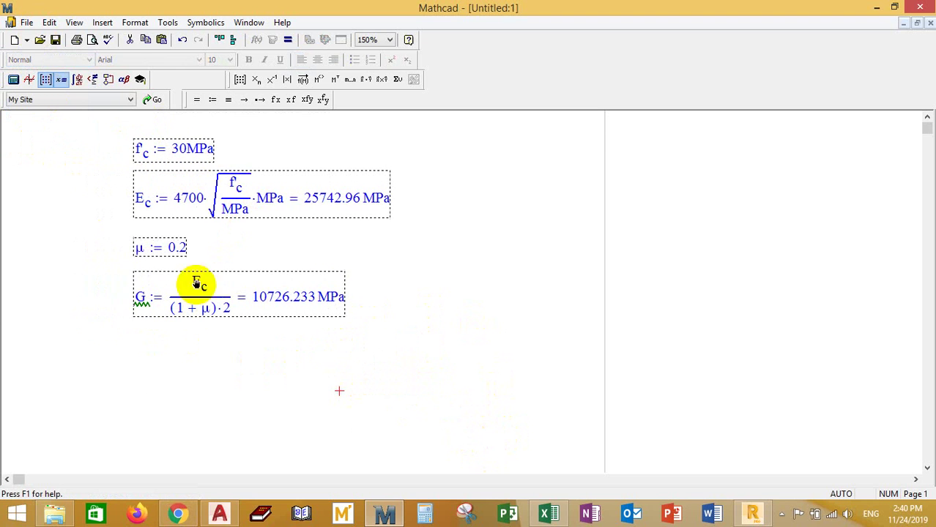
click(18, 295)
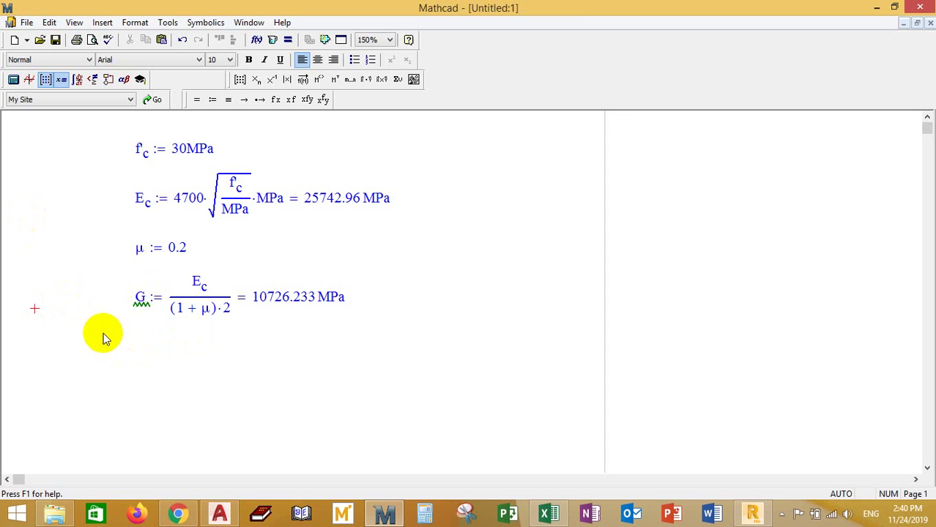
drag(338, 357, 176, 143)
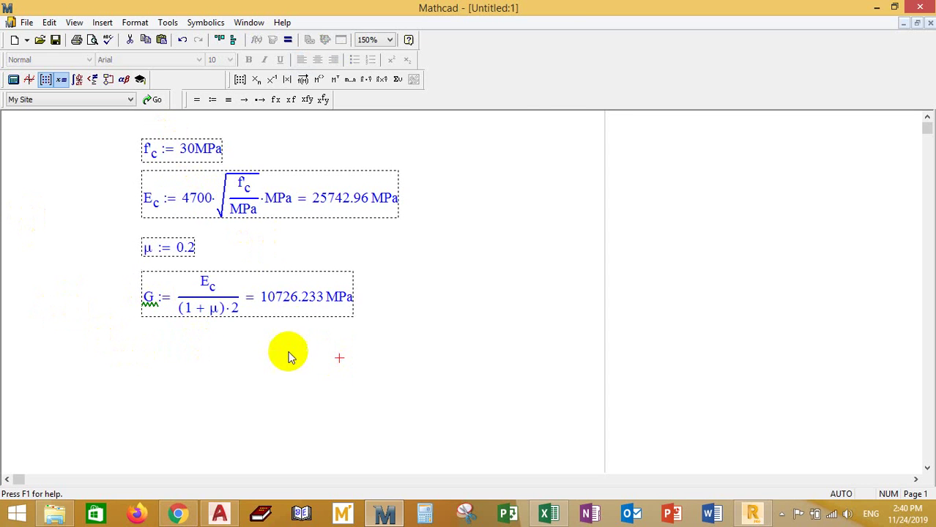
click(282, 349)
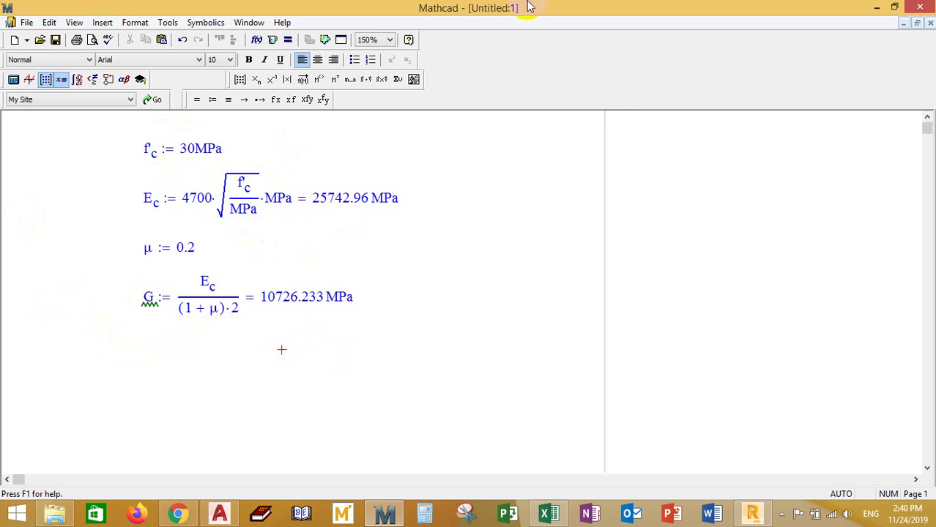
Step: Arrange the Mathcad worksheet side by side with Robot's Material Definition dialog so both can be read together
drag(541, 7, 160, 68)
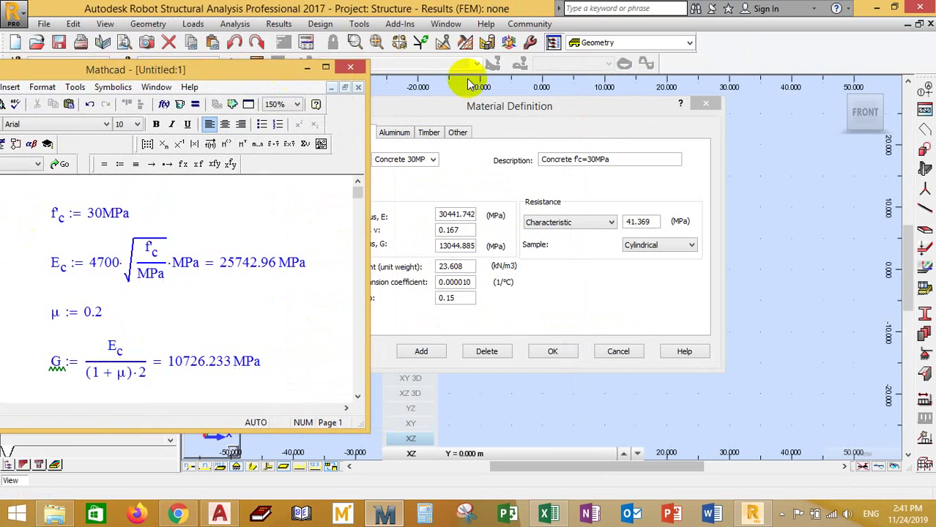
click(469, 105)
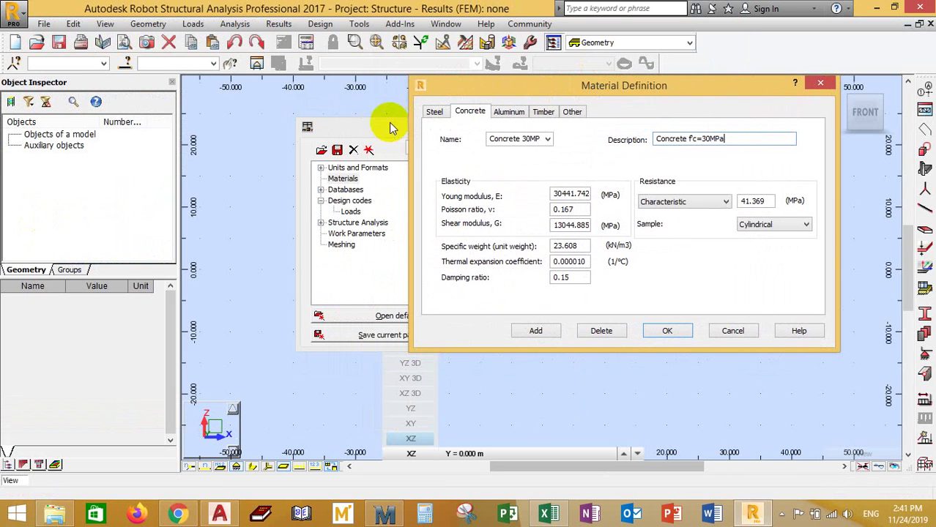
click(394, 521)
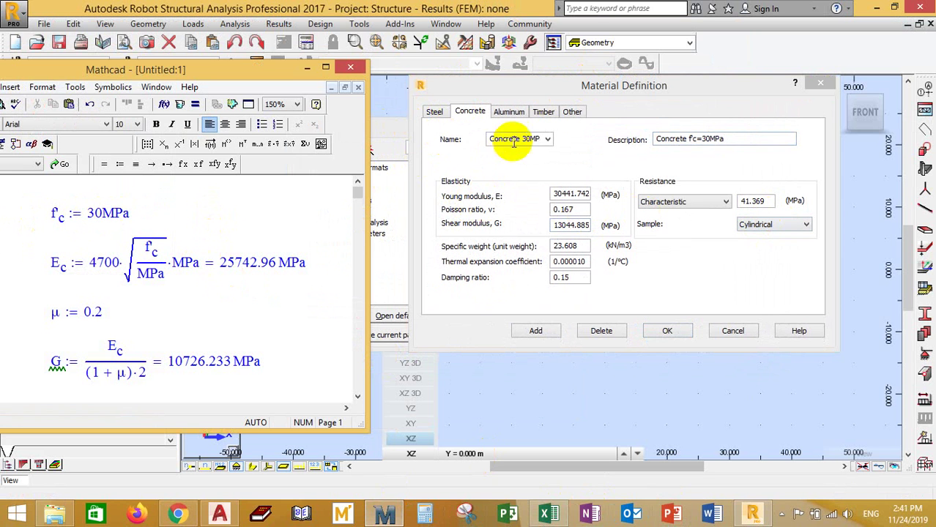
Step: Compare the concrete description in the Material Definition dialog with the strength value in the worksheet's f'c equation
drag(718, 139, 672, 138)
click(713, 139)
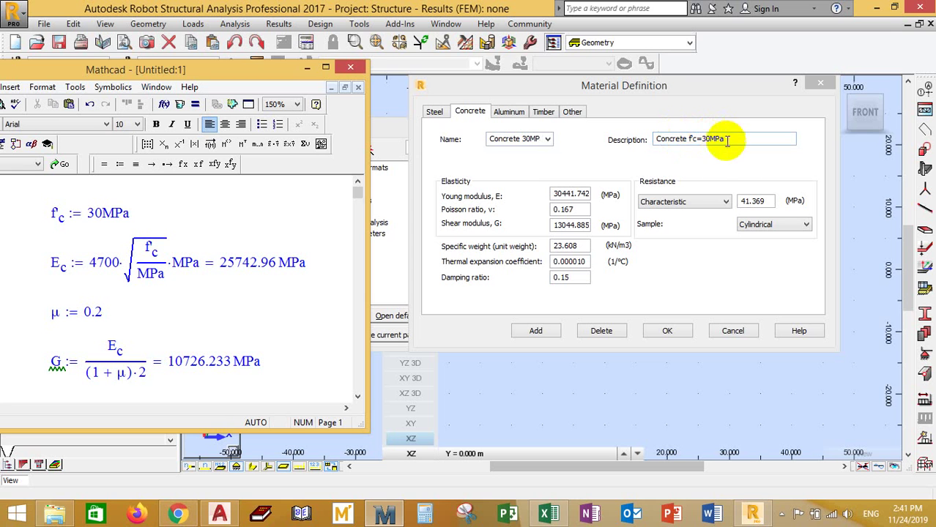
click(94, 218)
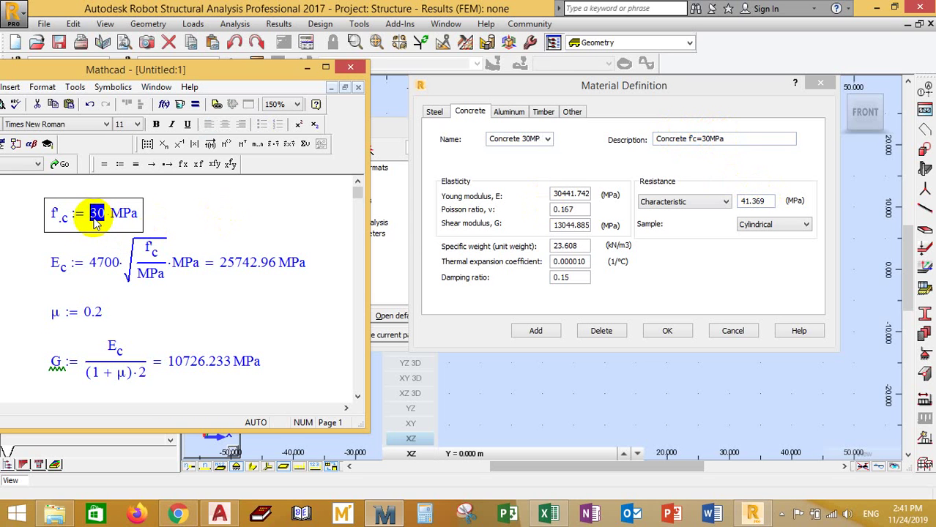
click(179, 200)
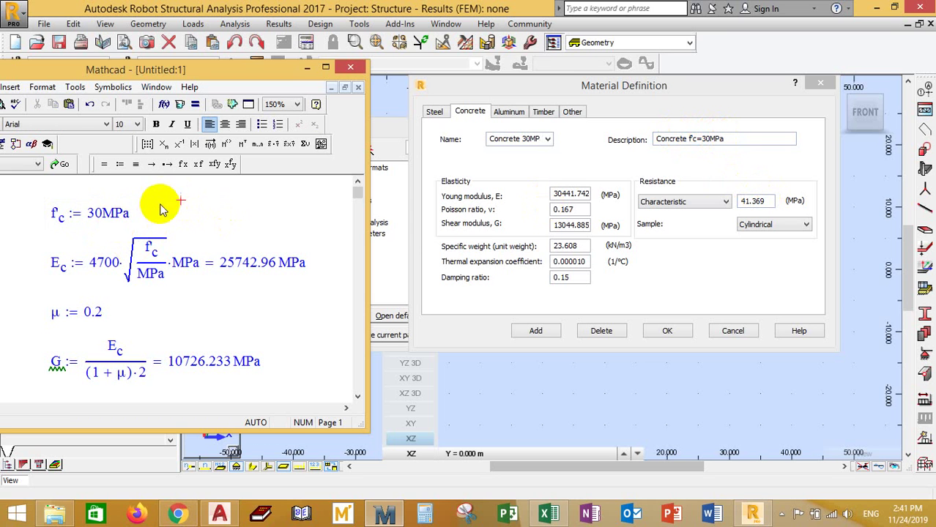
click(89, 215)
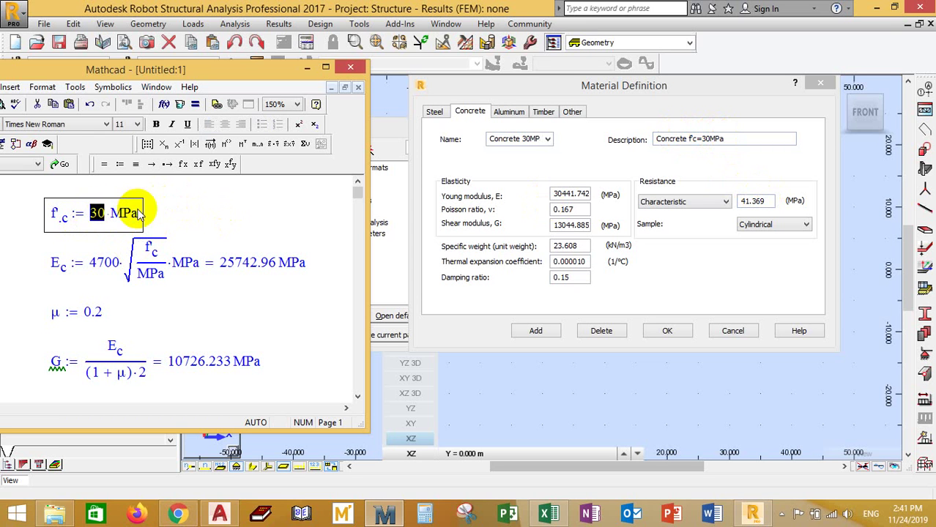
Step: Copy the strength value 30 from the worksheet's f'c equation into the concrete's characteristic resistance in Robot's Material Definition dialog
click(197, 200)
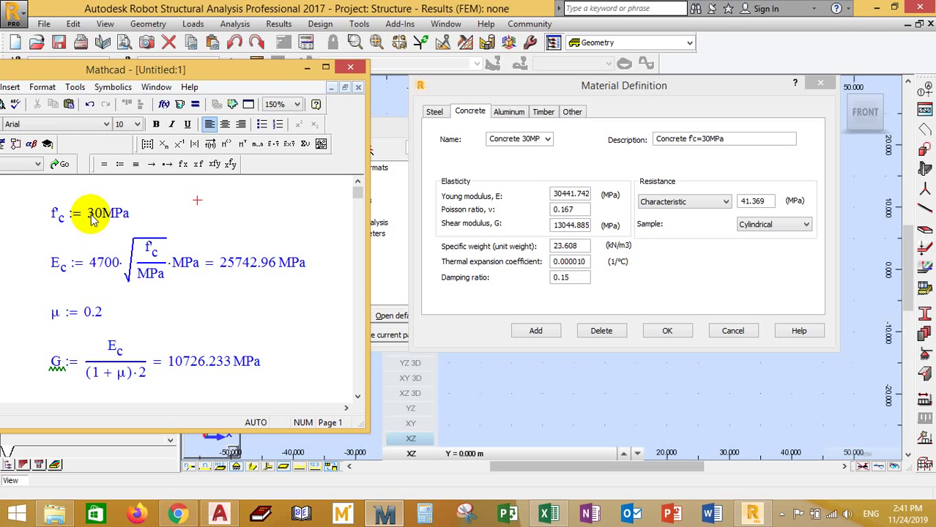
double_click(94, 217)
key(ctrl+c)
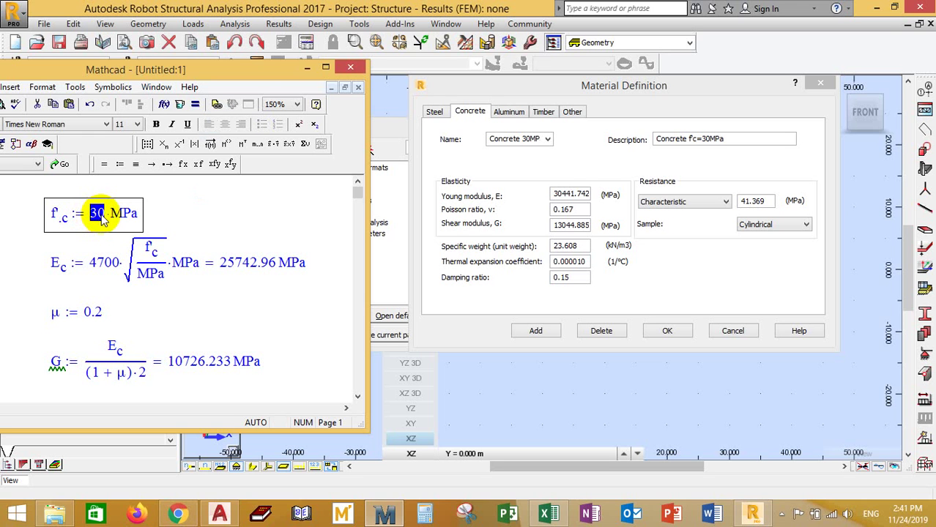
click(678, 204)
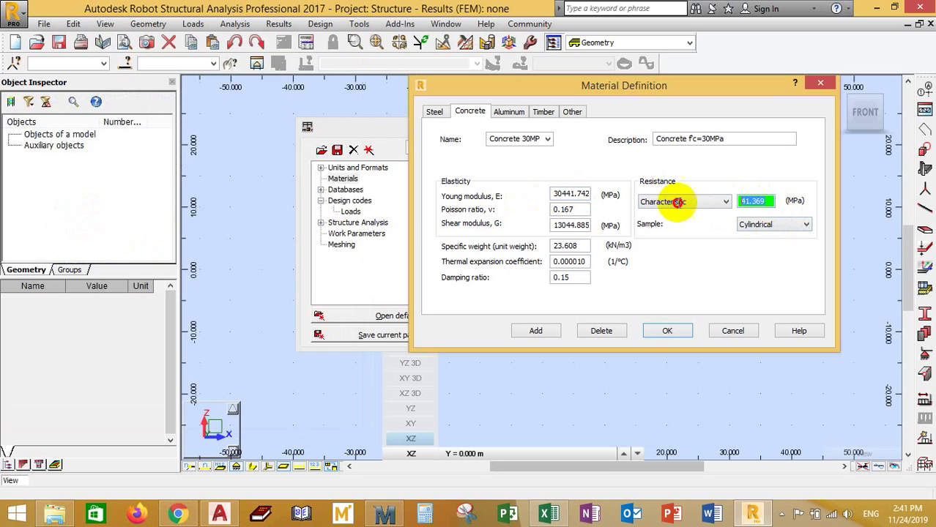
key(ctrl+v)
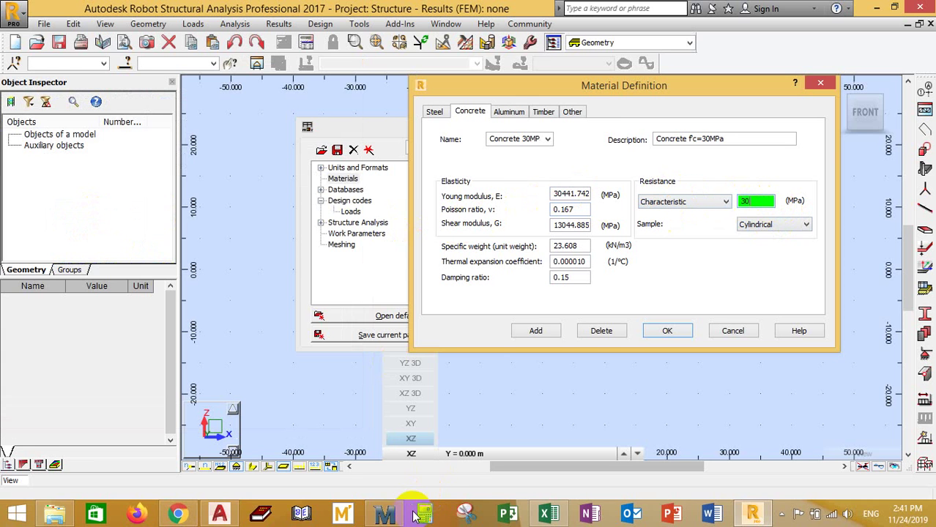
Step: Copy the Ec result 25742.96 from the Mathcad worksheet into the concrete's Young modulus in Robot
click(382, 517)
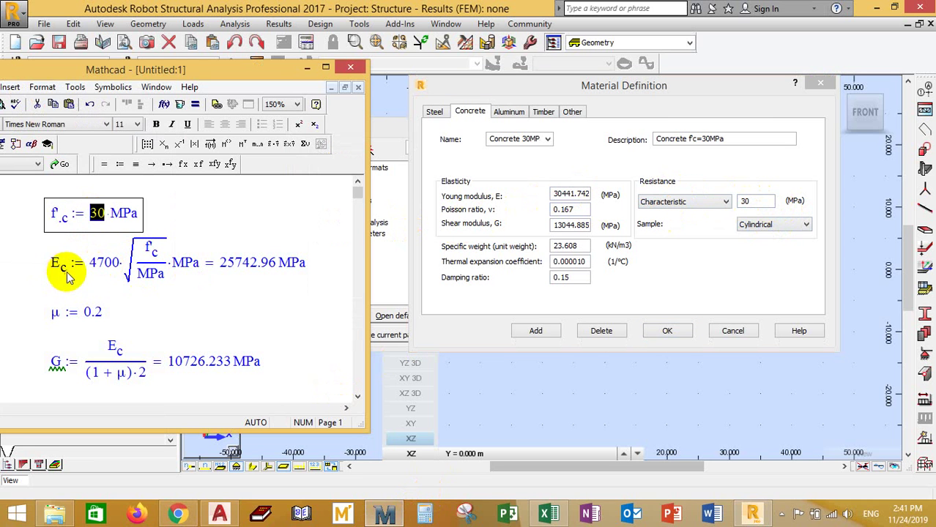
click(62, 266)
click(235, 272)
key(ctrl+c)
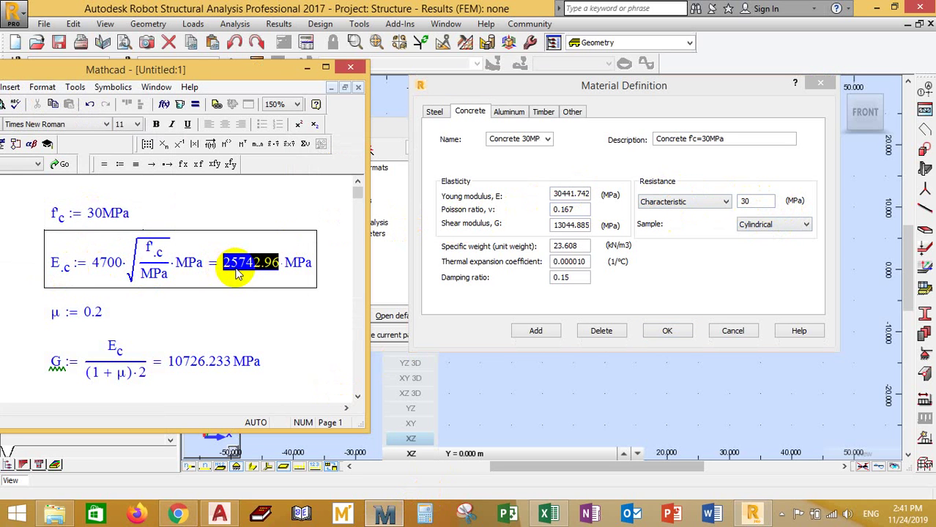
double_click(556, 193)
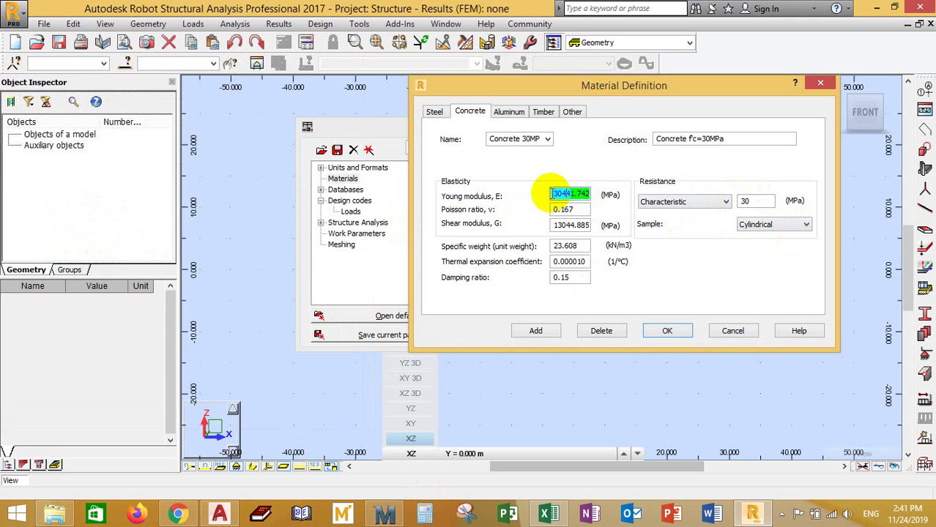
drag(557, 194, 615, 195)
key(ctrl+v)
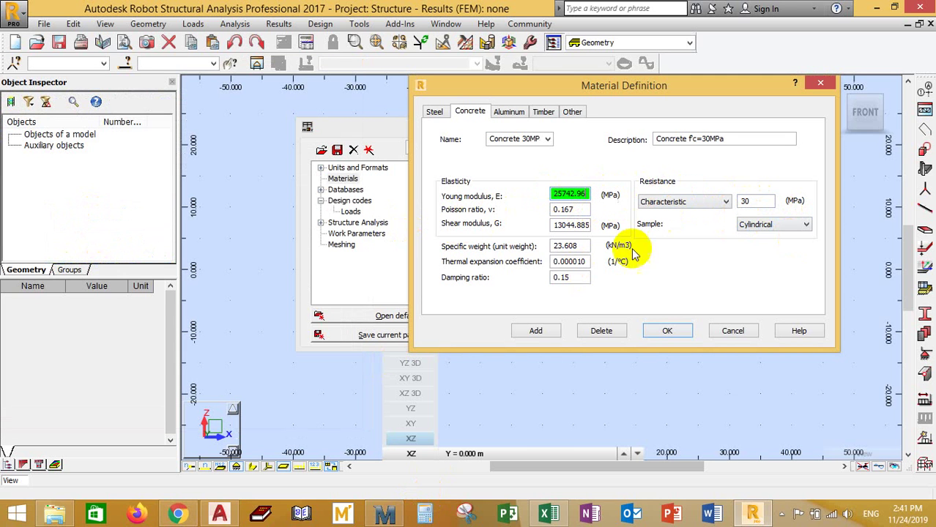
Step: Copy the μ value 0.2 from the Mathcad worksheet into the concrete's Poisson ratio in Robot
click(386, 515)
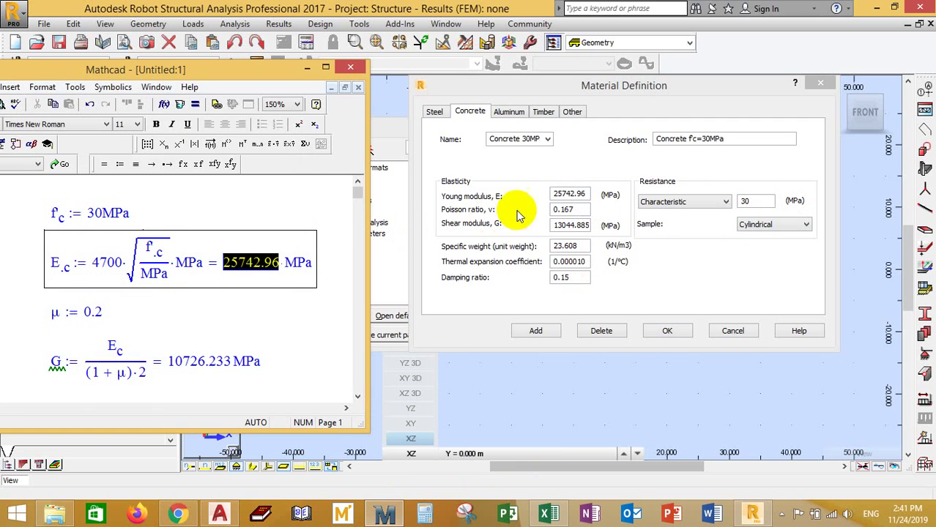
double_click(93, 318)
key(ctrl+c)
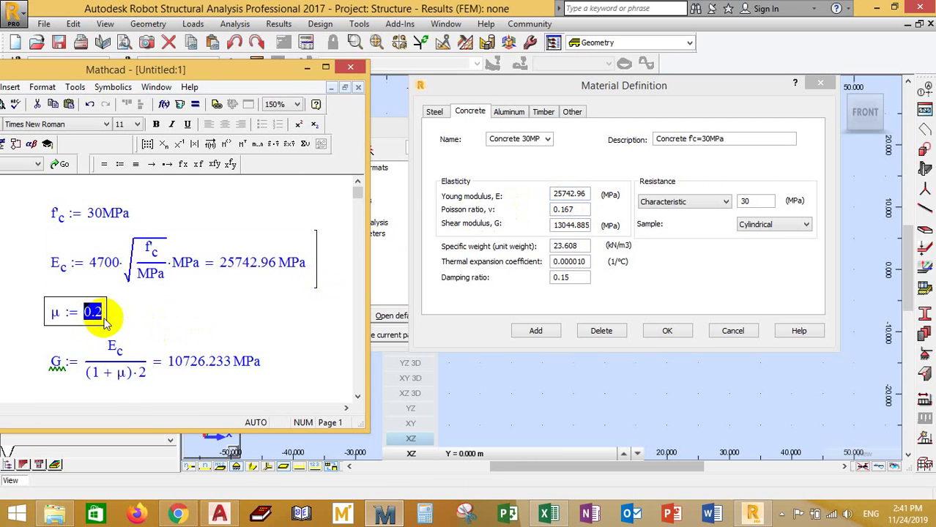
double_click(578, 209)
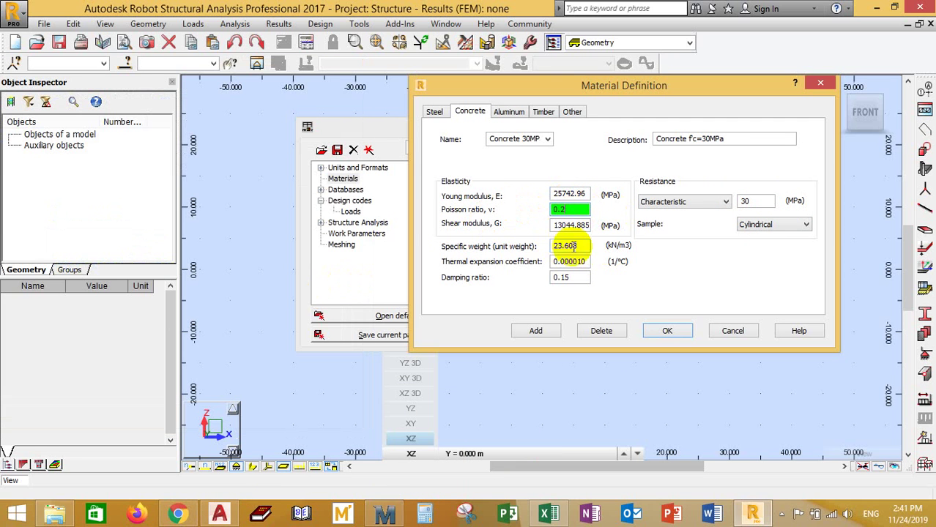
key(ctrl+v)
Step: Copy the G result 10726.233 from the Mathcad worksheet into the concrete's shear modulus in Robot
click(385, 515)
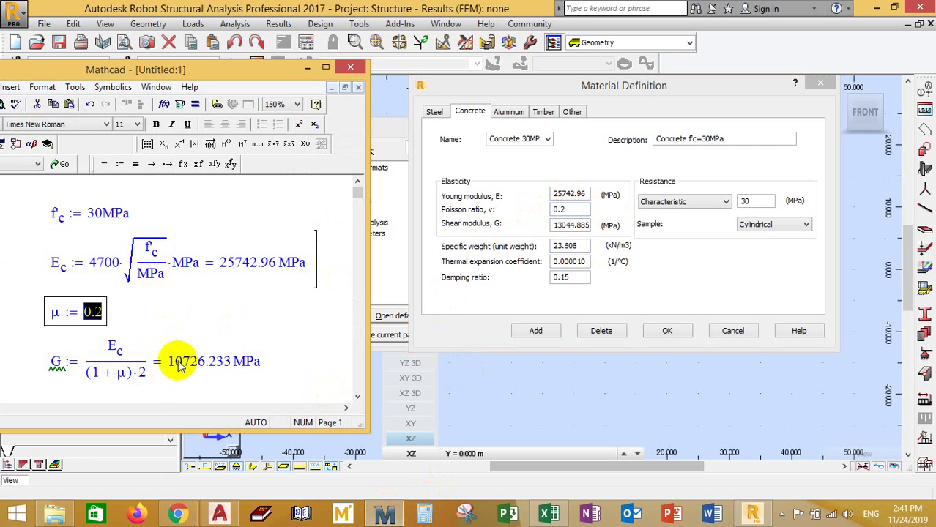
double_click(182, 364)
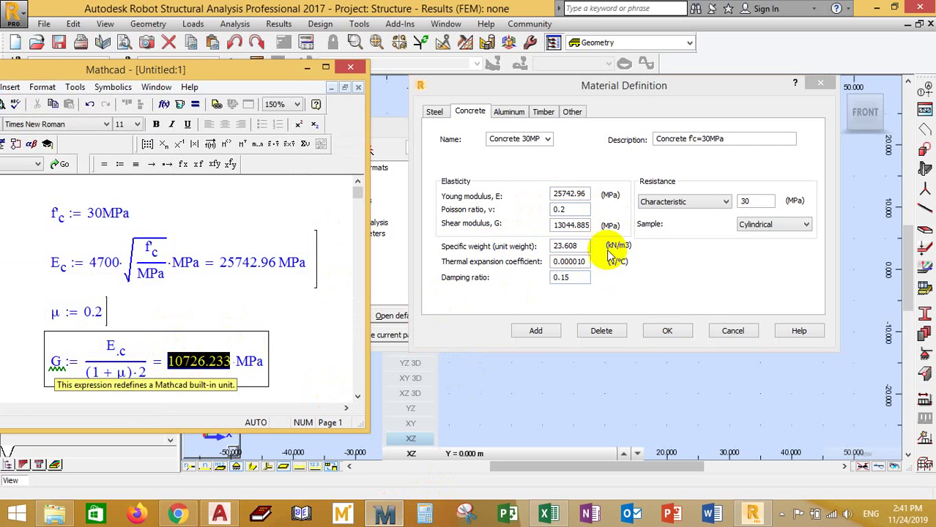
drag(557, 226, 608, 228)
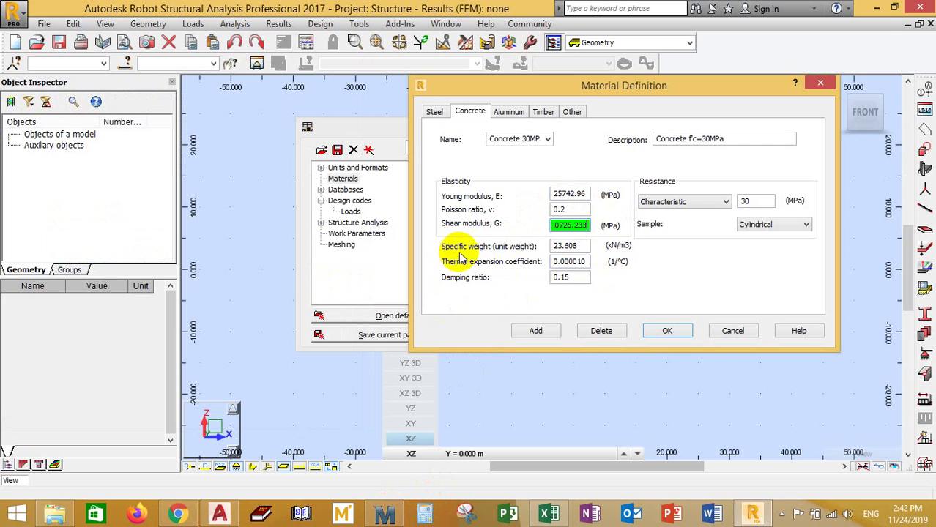
Step: Set the concrete's specific weight to 24 kN/m3
drag(589, 246, 539, 255)
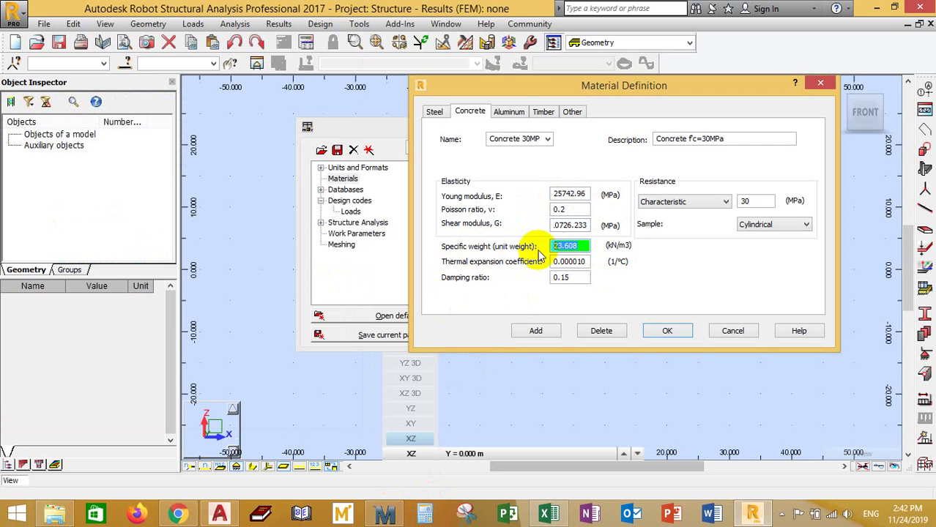
text(24)
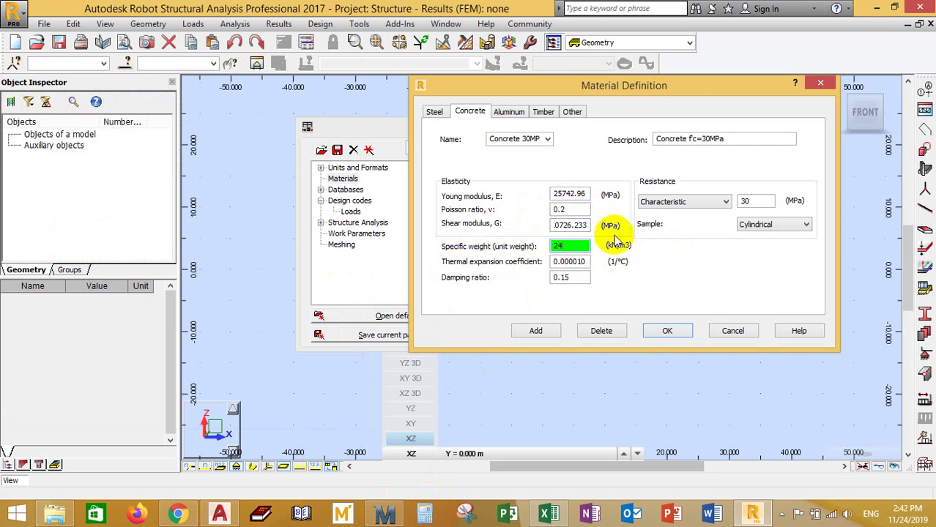
drag(555, 210, 582, 210)
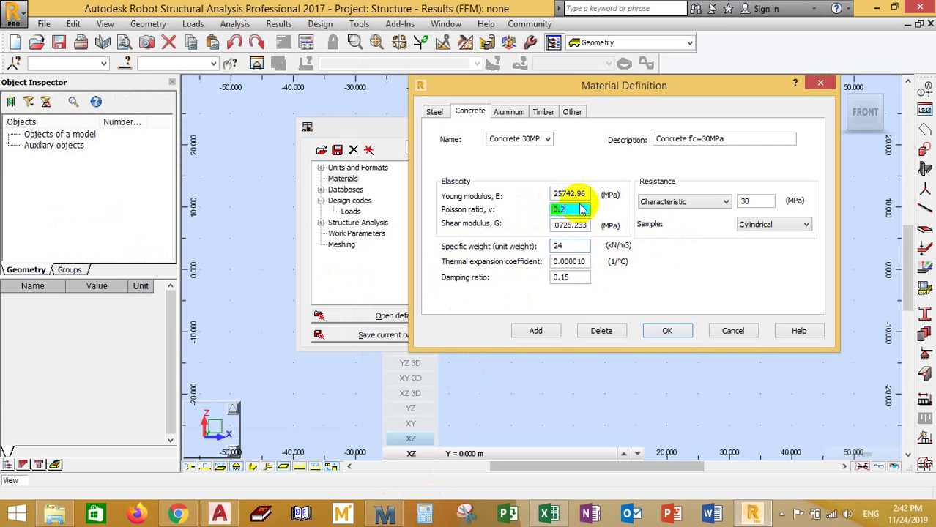
Step: Choose Cylindrical as the sample type for the concrete's characteristic resistance
click(785, 515)
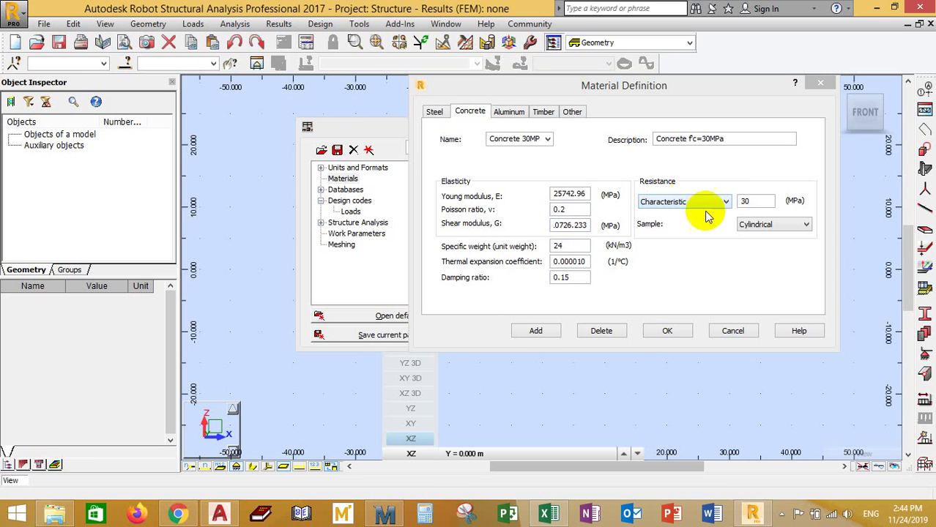
click(754, 227)
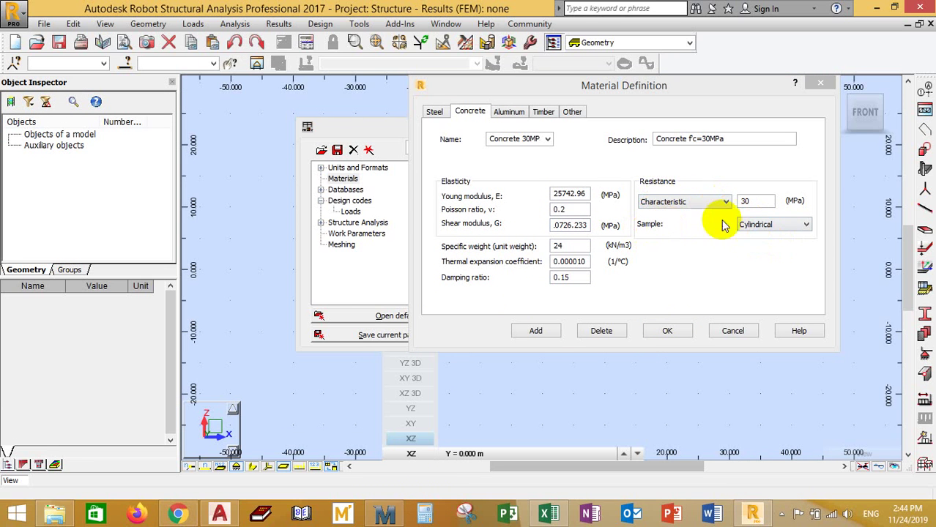
click(765, 224)
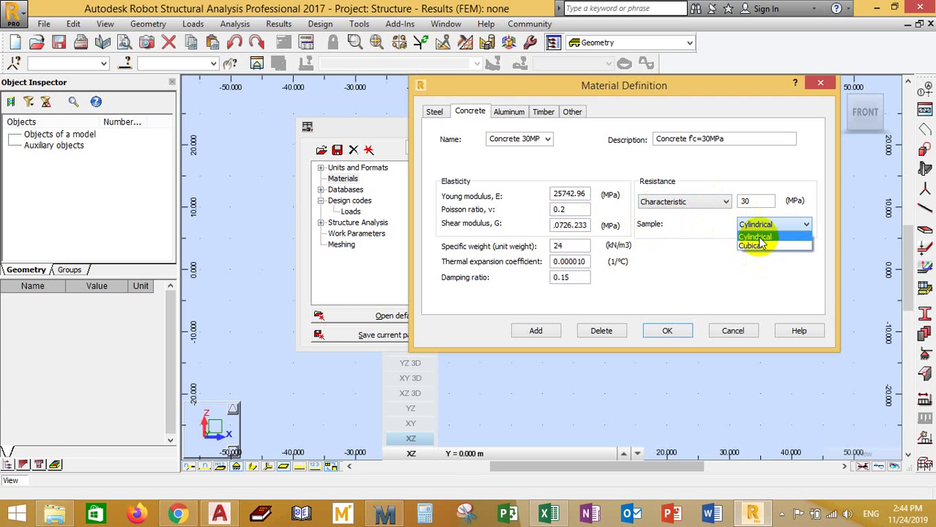
click(750, 237)
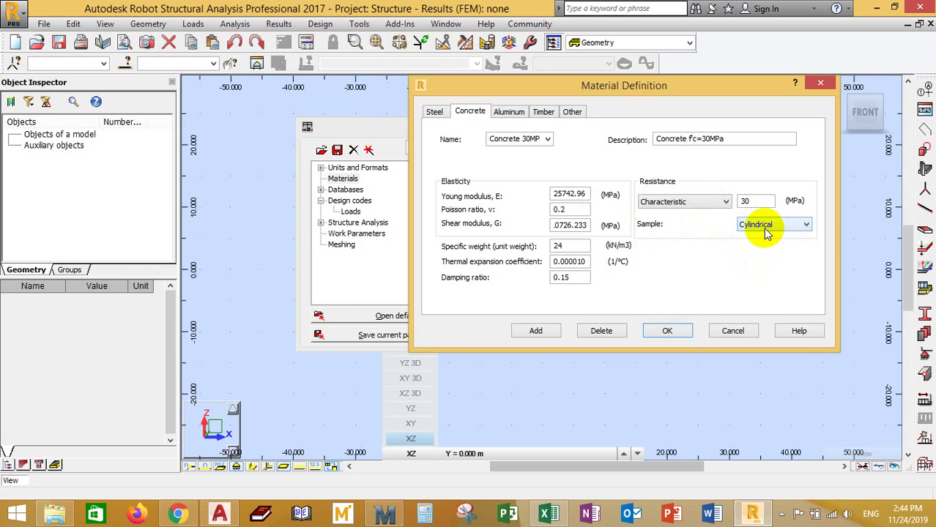
click(767, 227)
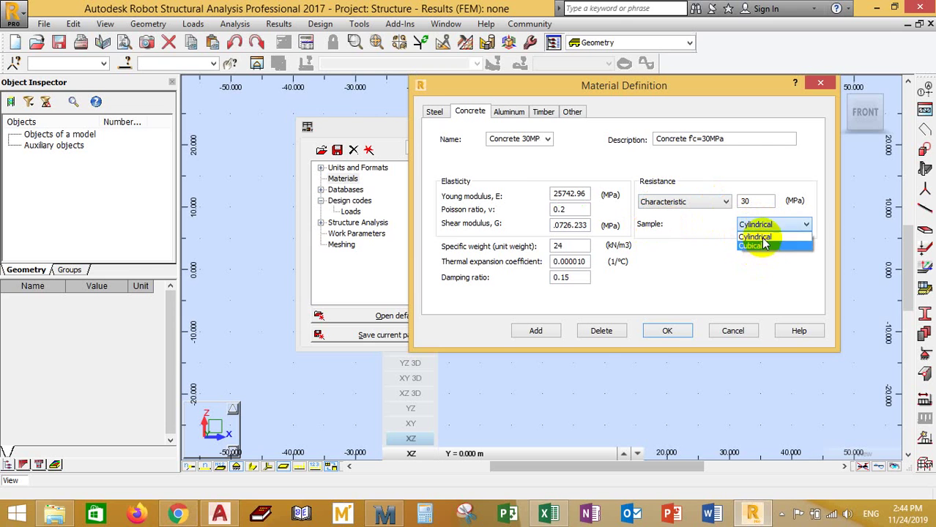
click(762, 237)
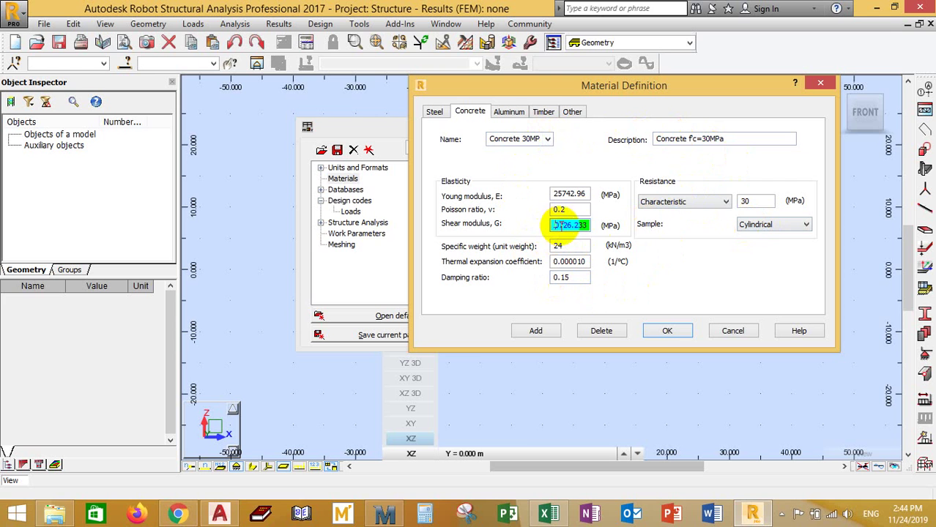
Step: Check all digits of the concrete's Young modulus, shear modulus and thermal expansion coefficient
drag(558, 224, 597, 235)
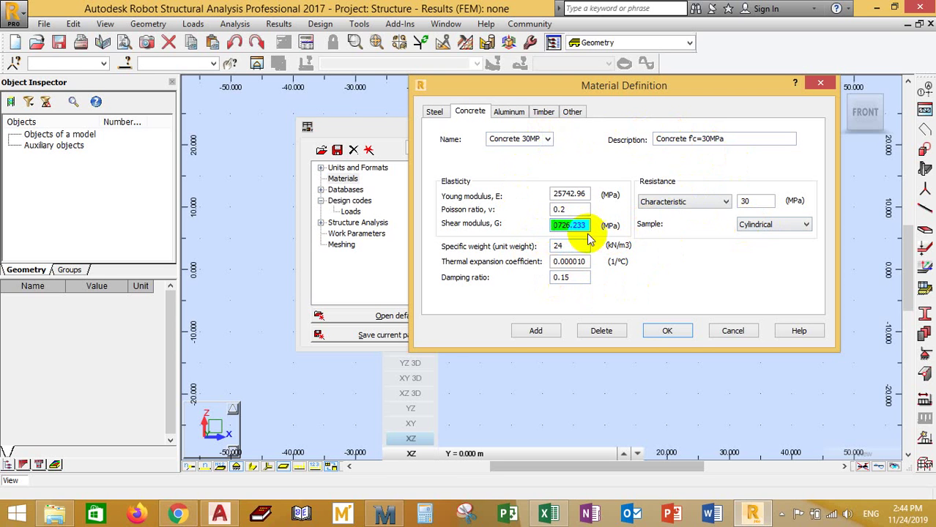
double_click(570, 194)
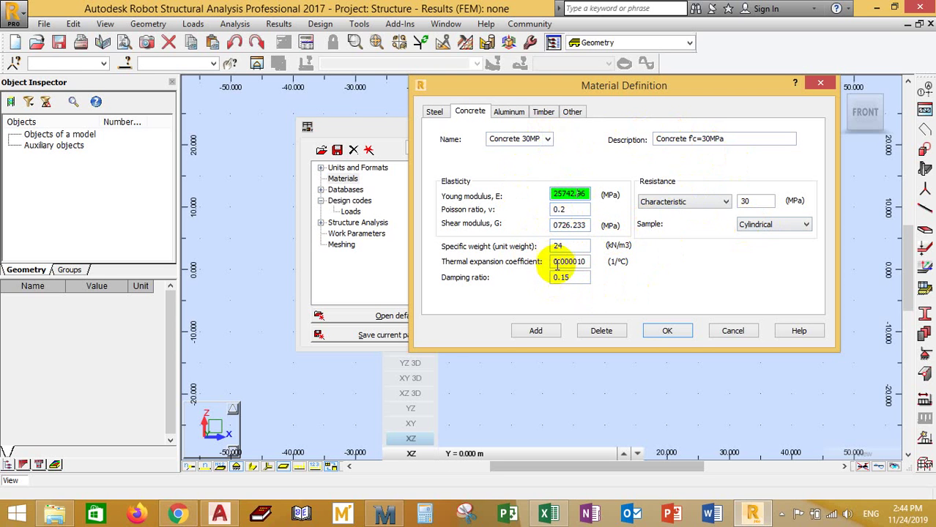
double_click(562, 261)
double_click(578, 225)
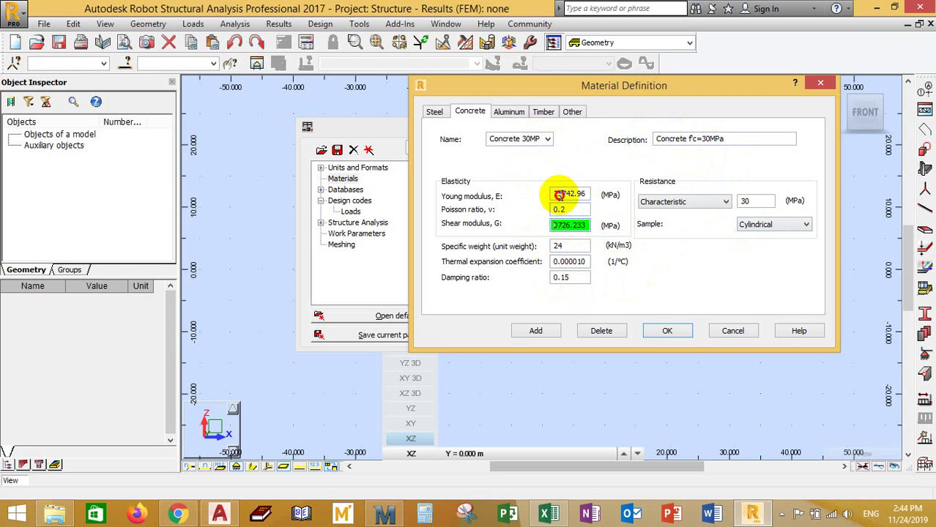
double_click(569, 192)
double_click(571, 225)
double_click(560, 262)
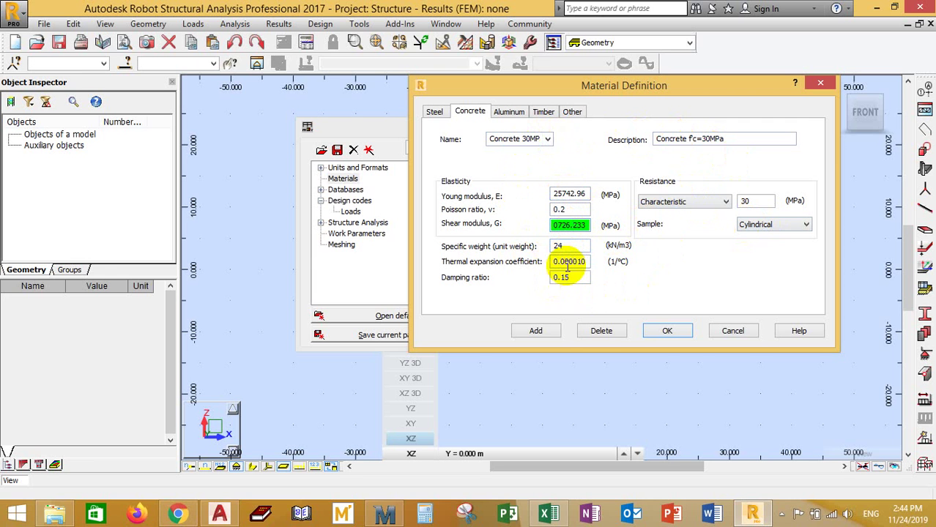
double_click(558, 225)
click(561, 274)
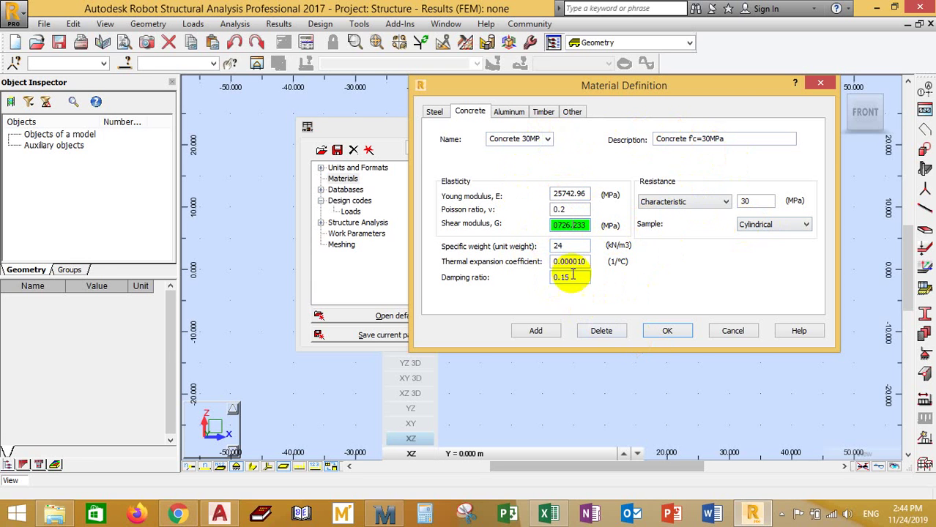
Step: Copy the worksheet's G result 10726.233 again into the concrete's shear modulus in Robot and check its leading digits
click(385, 513)
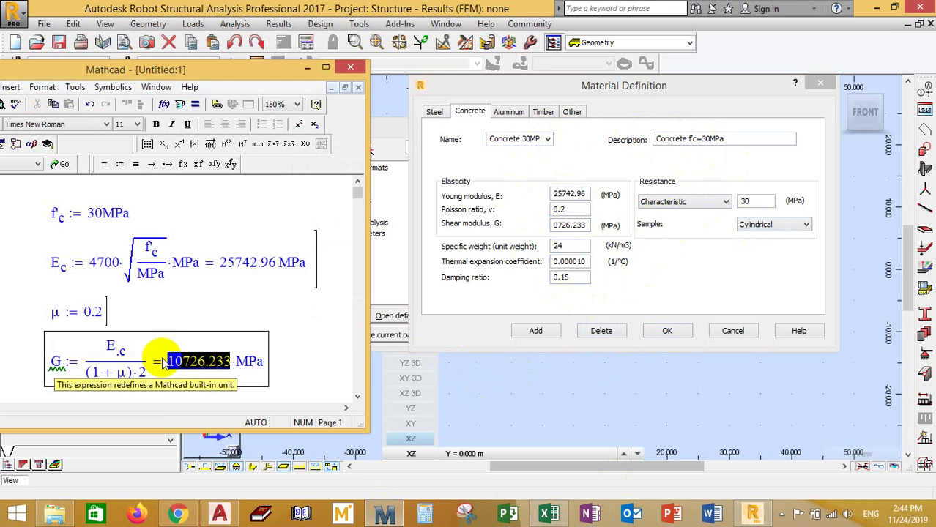
click(189, 291)
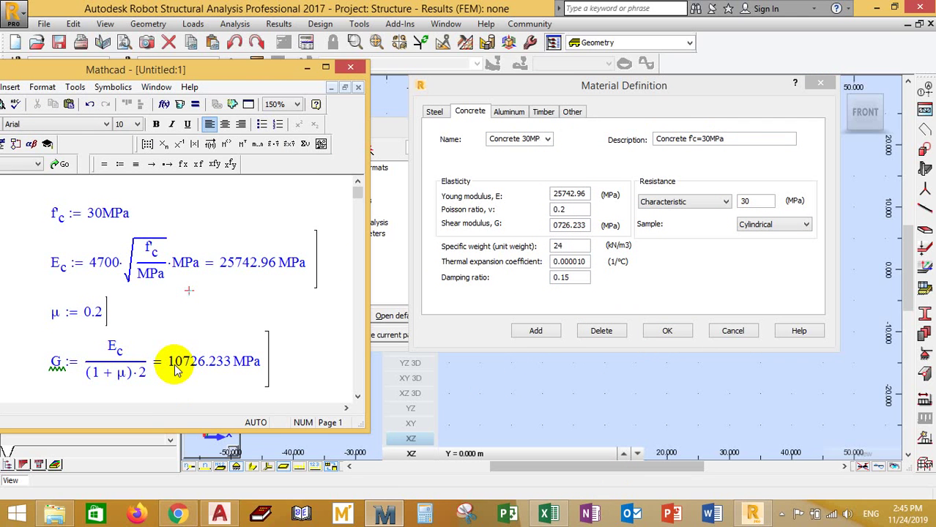
drag(175, 369, 205, 370)
key(ctrl+c)
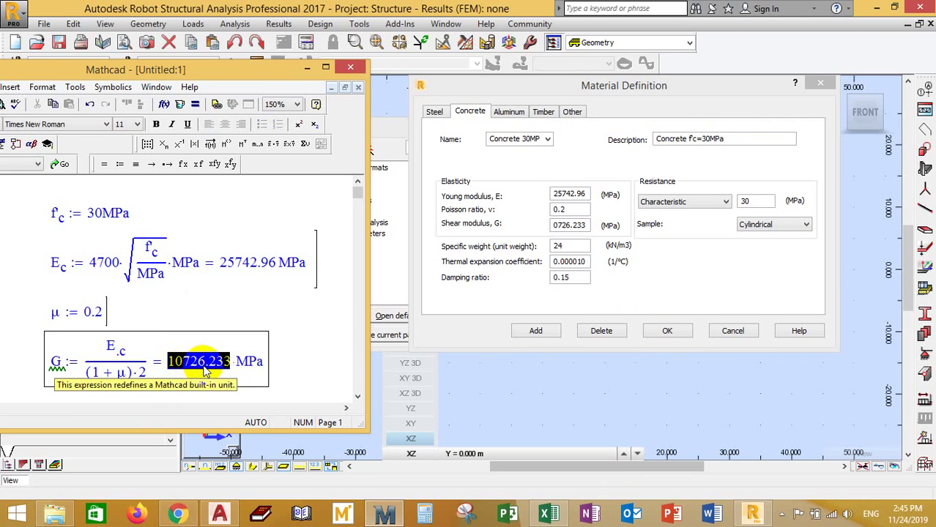
drag(552, 225, 586, 226)
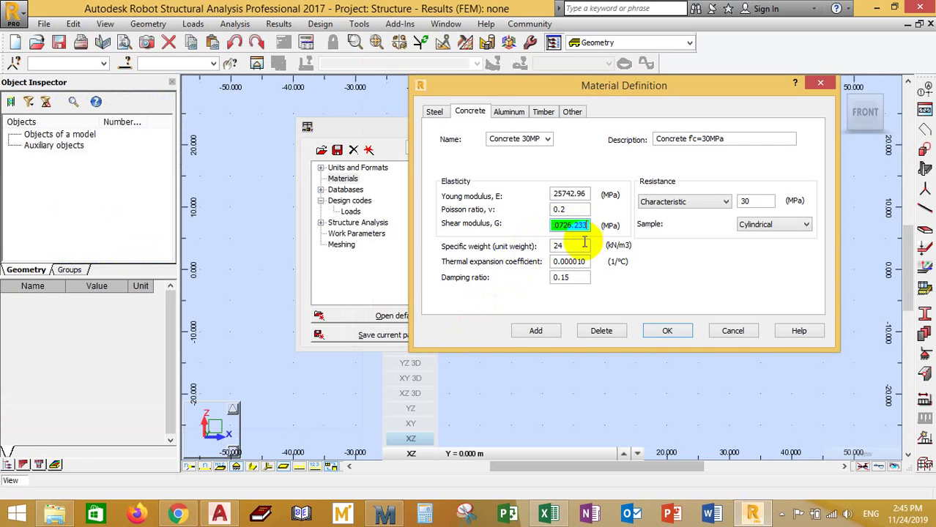
key(ctrl+v)
double_click(575, 225)
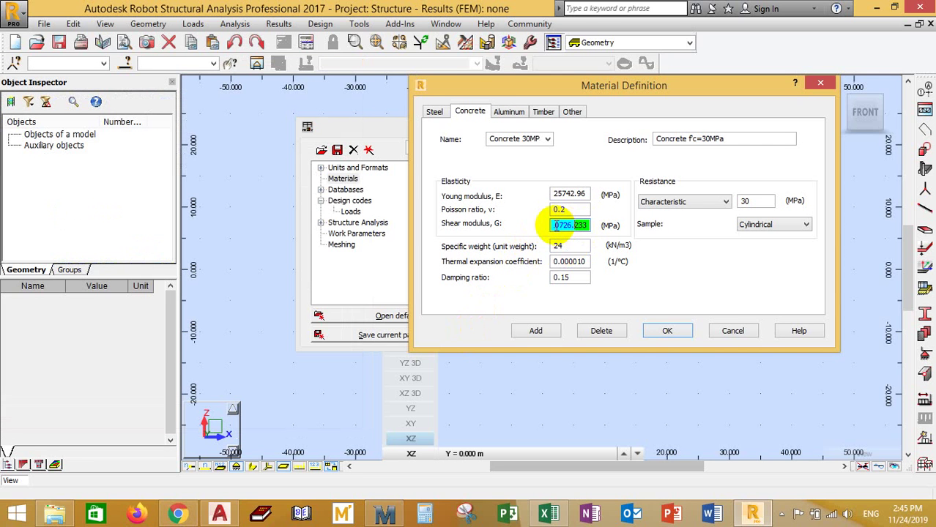
click(571, 282)
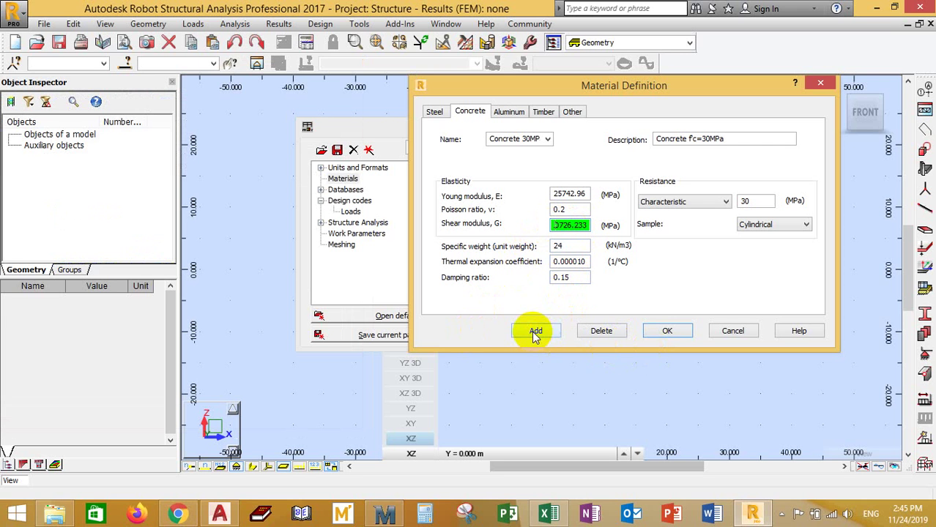
double_click(556, 226)
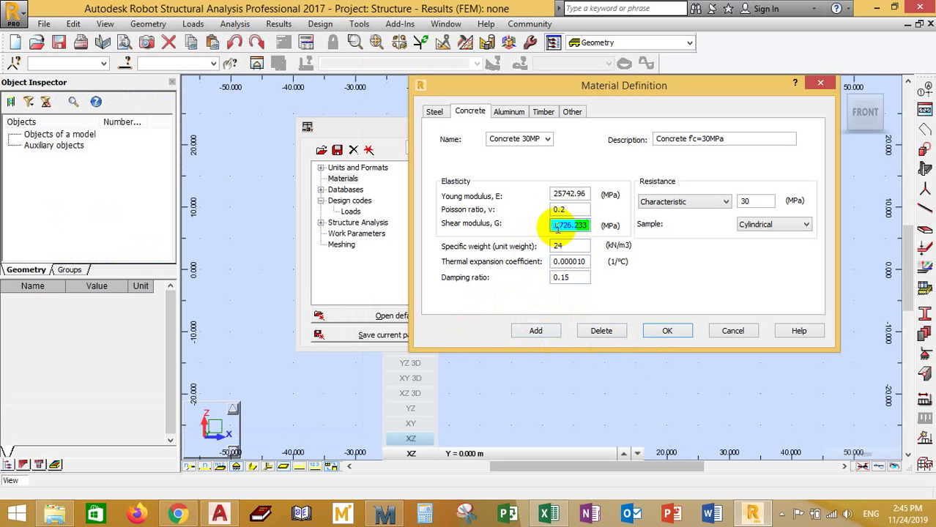
Step: Name the new concrete "Concrete 30MPa 1" and add it to the material list
click(613, 235)
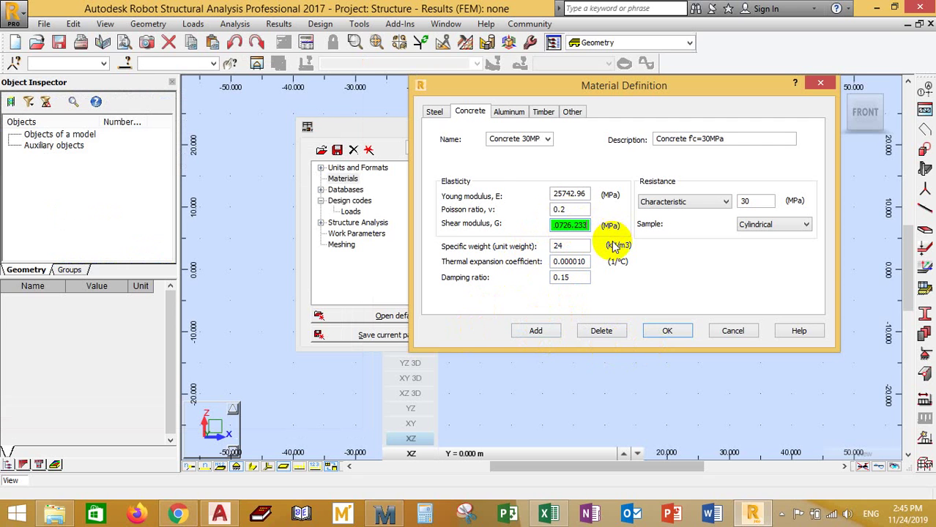
click(533, 332)
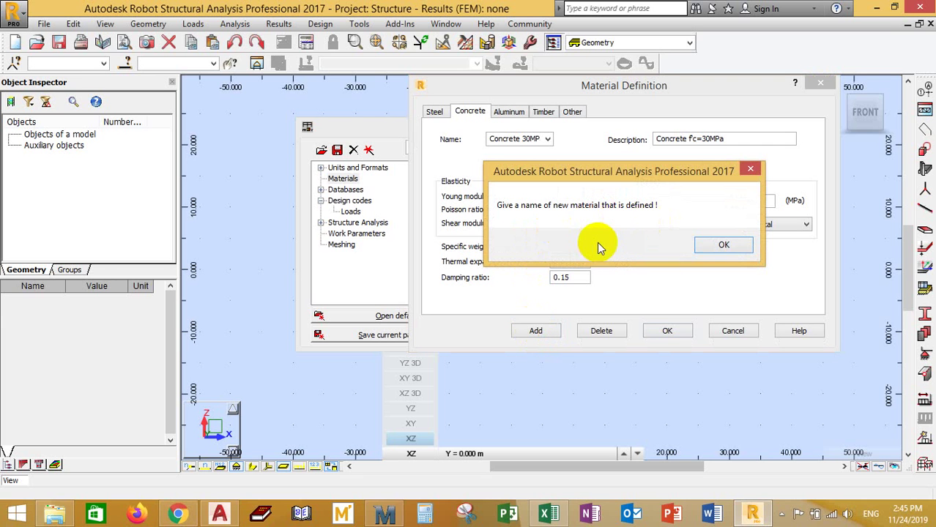
click(753, 172)
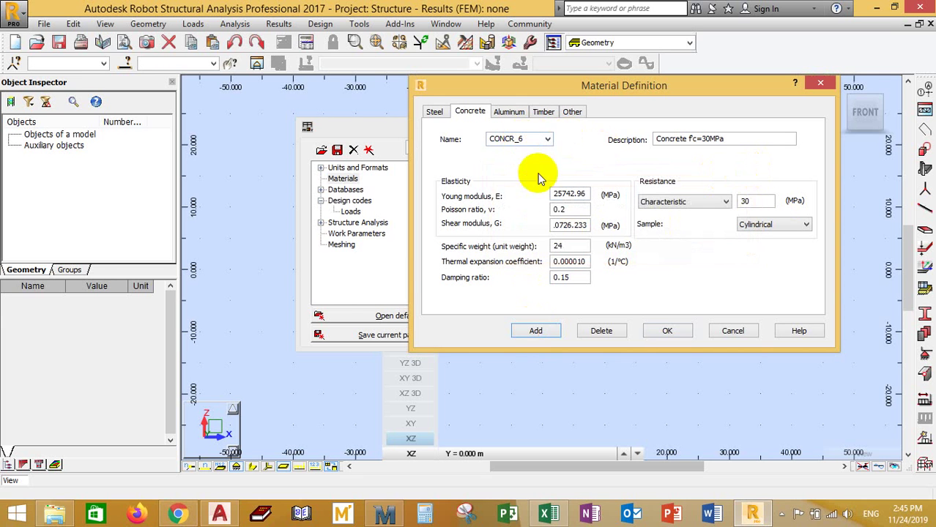
double_click(513, 138)
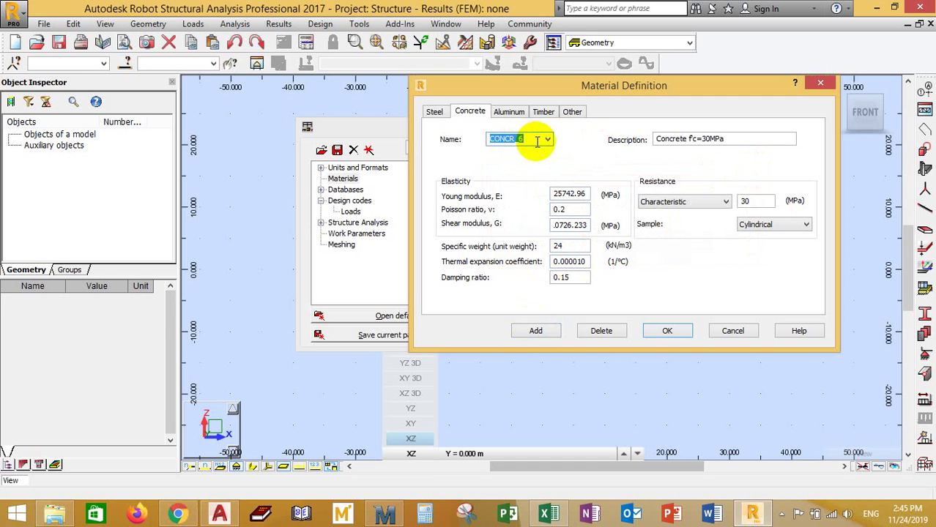
text(C)
text(oncret)
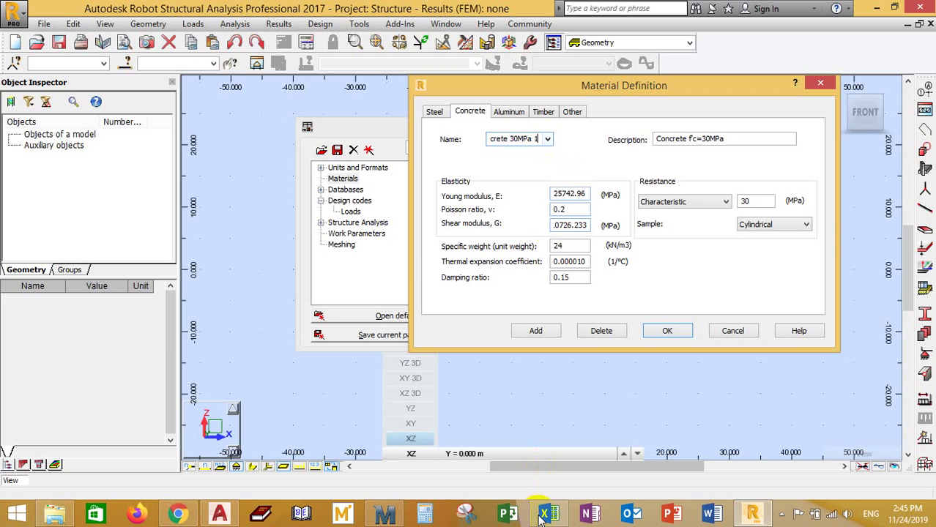
click(386, 515)
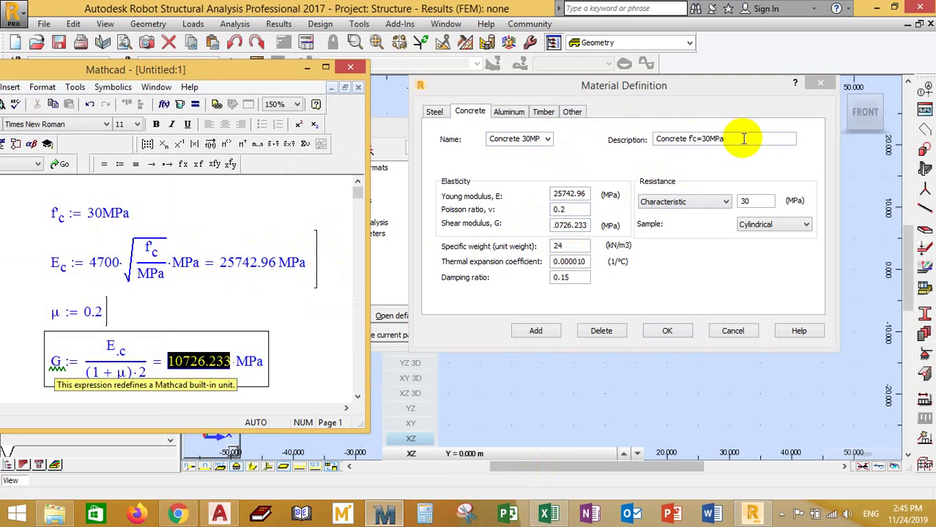
click(537, 334)
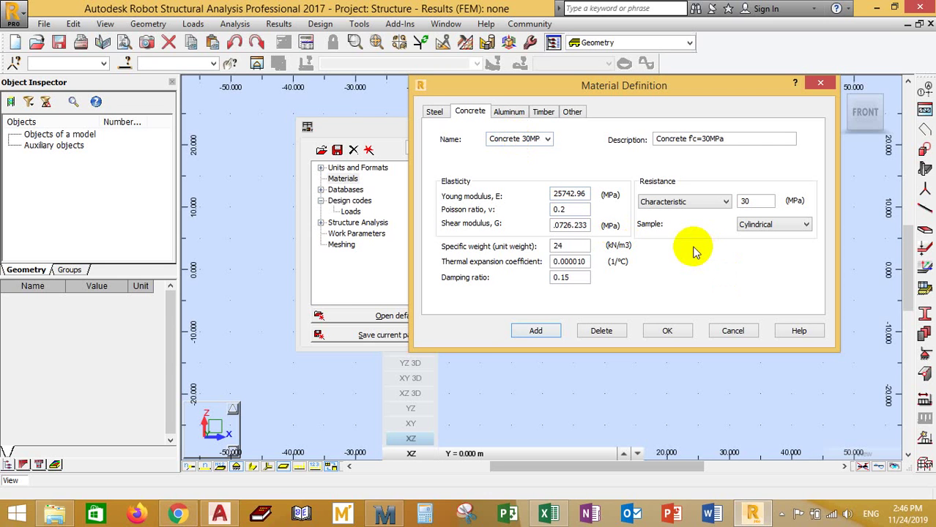
Step: Start a second concrete from this one, named "Concrete 35MPa 1" with the description "Concrete f'c=35MPa"
drag(516, 139, 537, 139)
click(520, 140)
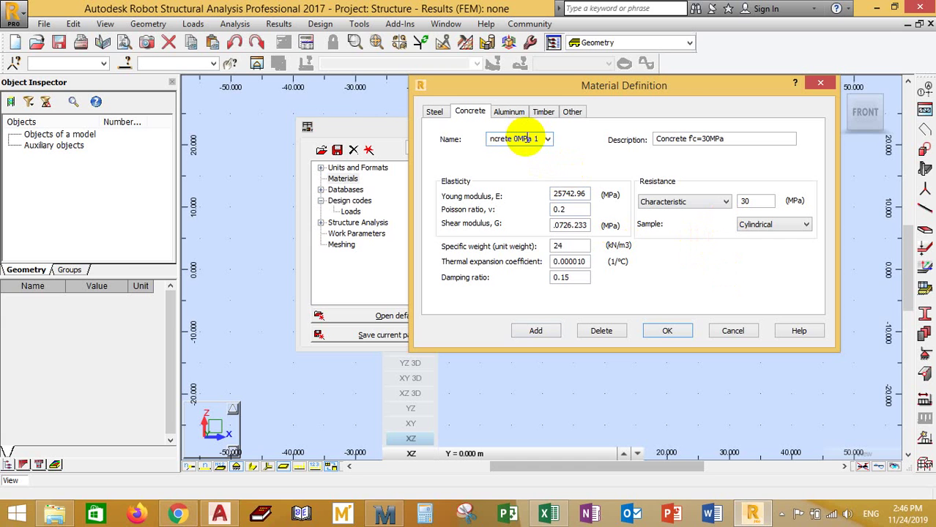
text(35)
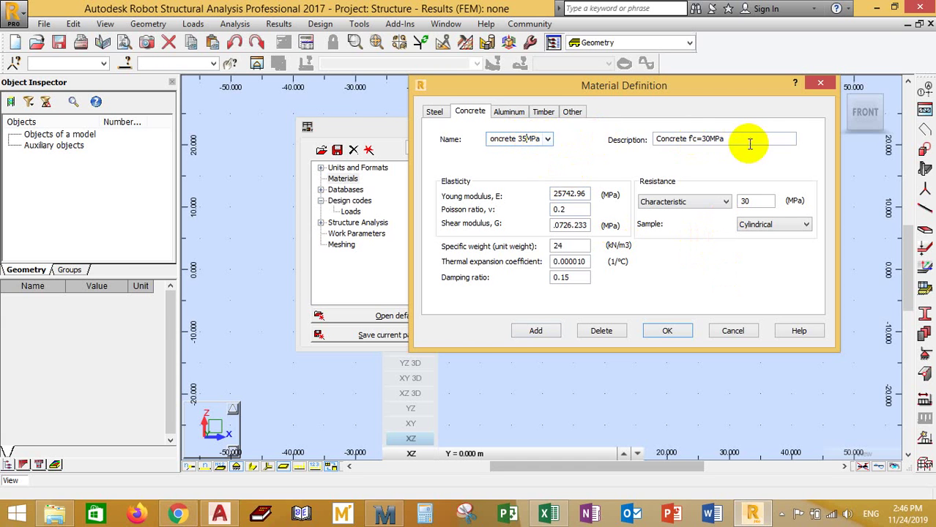
click(708, 139)
key(BackSpace)
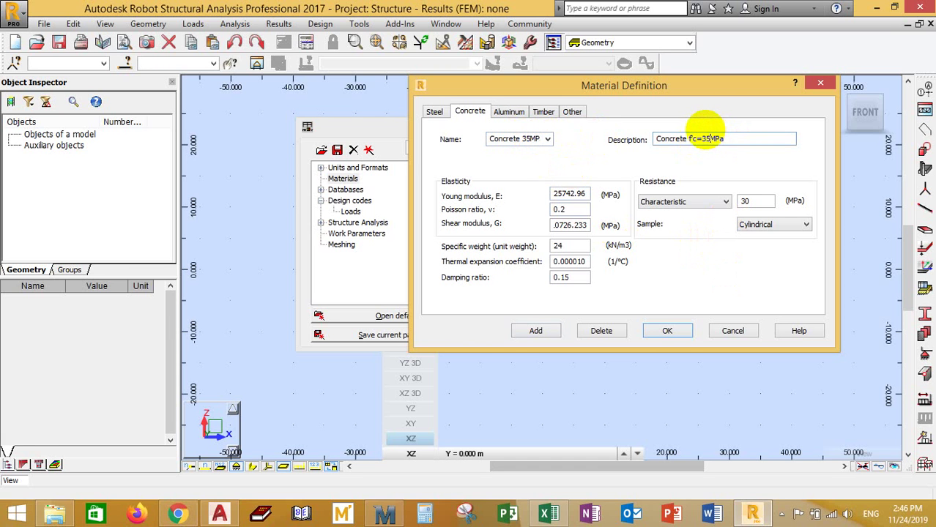
text(5)
Step: Switch to the Mathcad worksheet and set the concrete strength f'c to 35 MPa
click(386, 517)
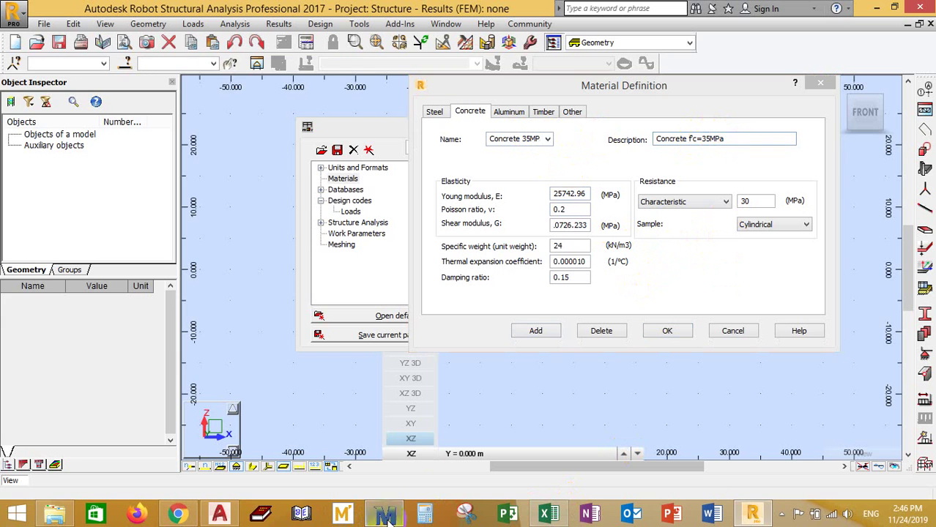
double_click(95, 213)
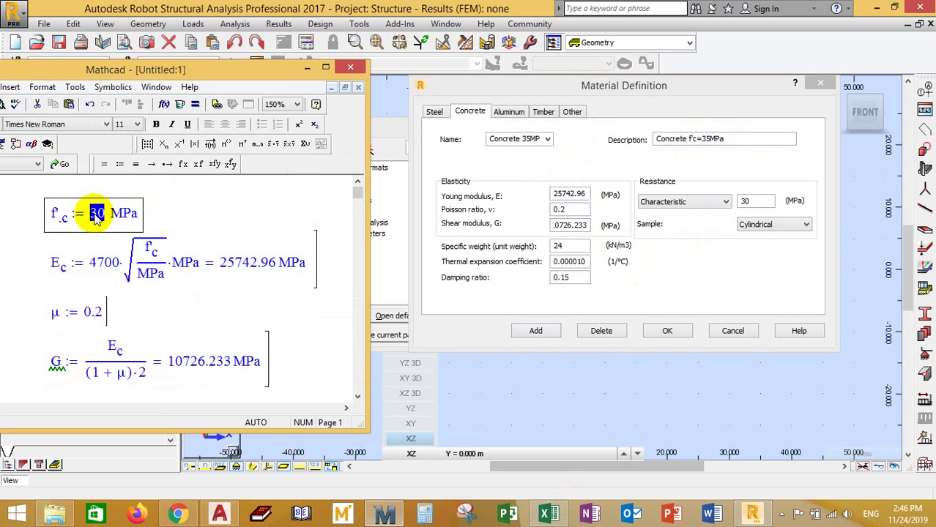
text(35)
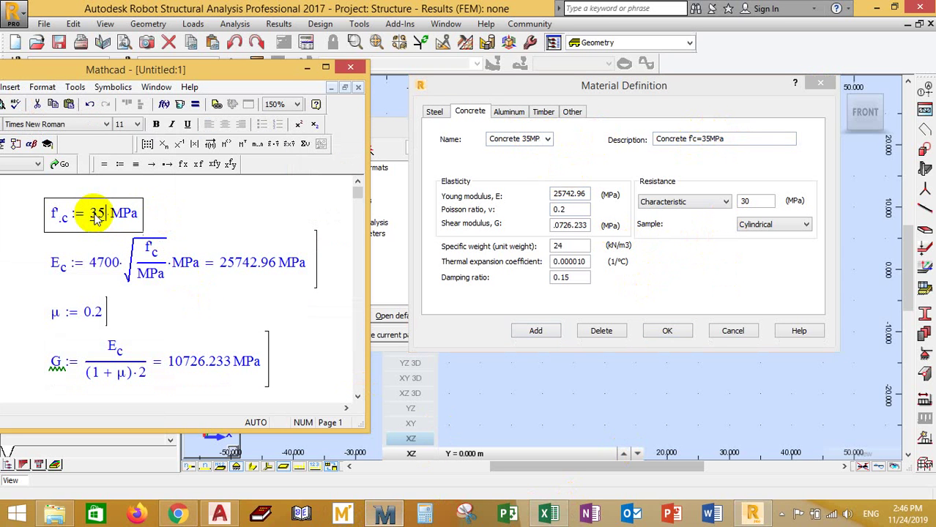
click(246, 192)
Step: Copy the worksheet's Ec result 27805.575 and G result 11585.656 into the Young modulus and shear modulus of the 35 MPa concrete in Robot
double_click(233, 268)
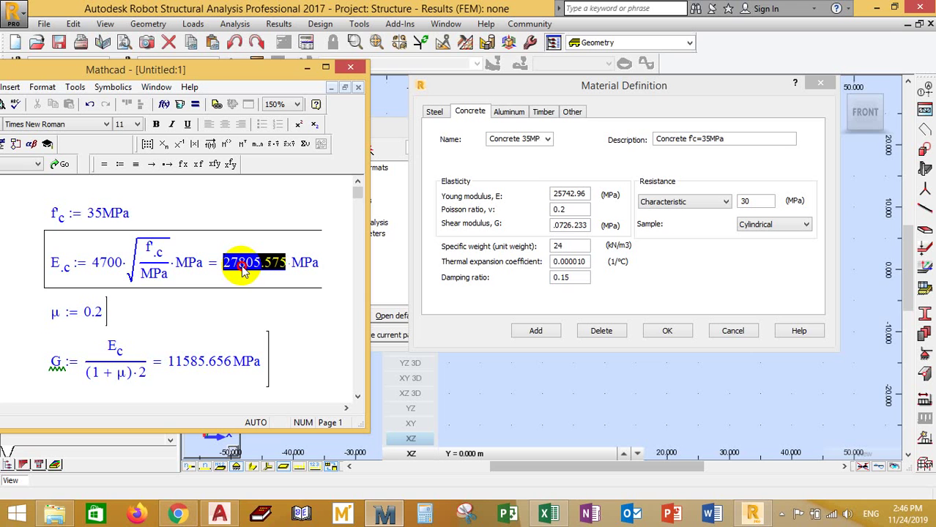
double_click(560, 194)
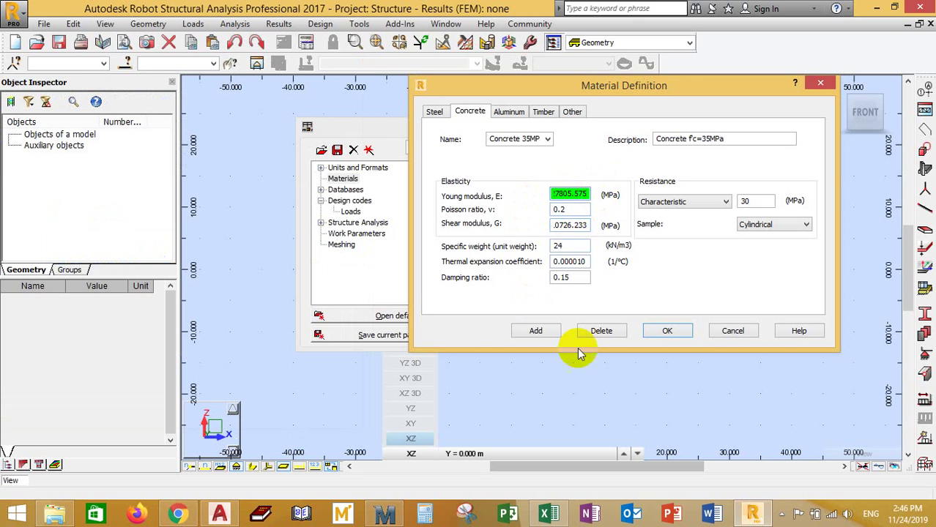
click(385, 515)
double_click(181, 366)
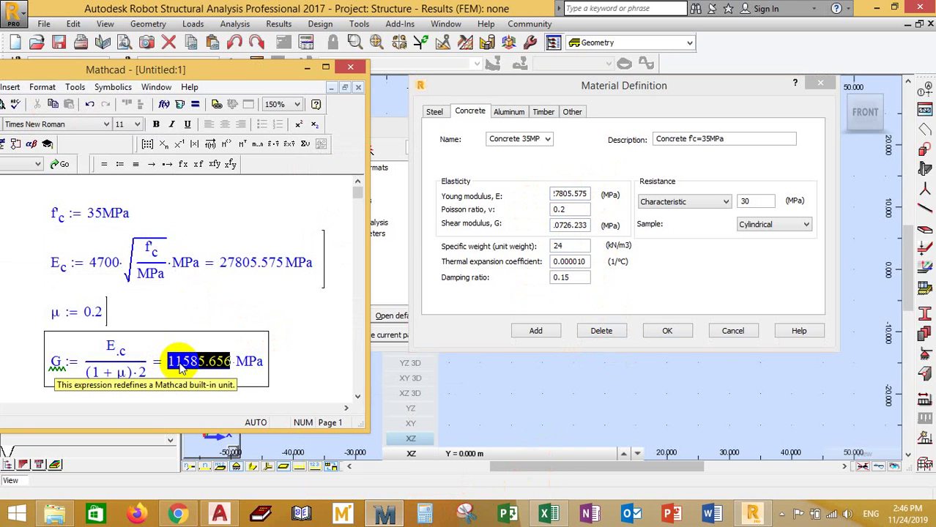
key(ctrl+c)
double_click(554, 225)
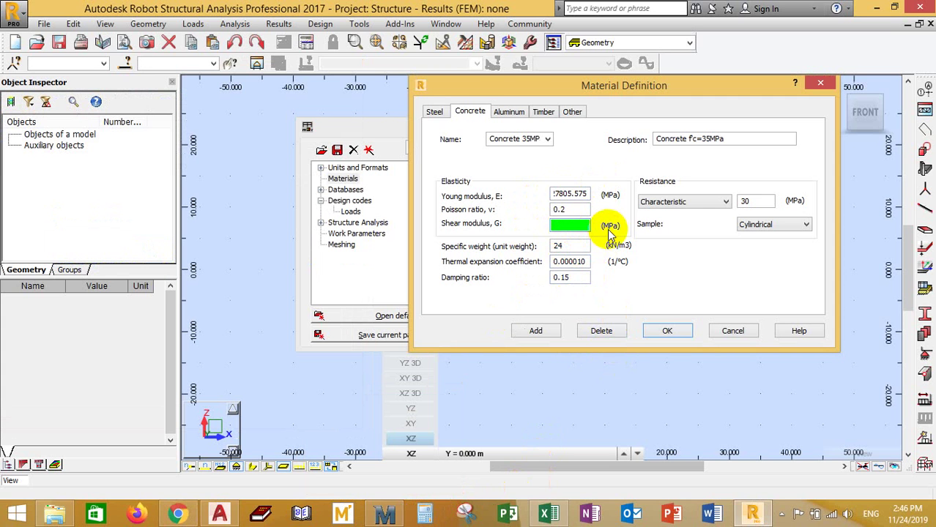
Step: Set the characteristic resistance to 35 MPa, add the 35 MPa concrete and accept the material definitions
double_click(756, 204)
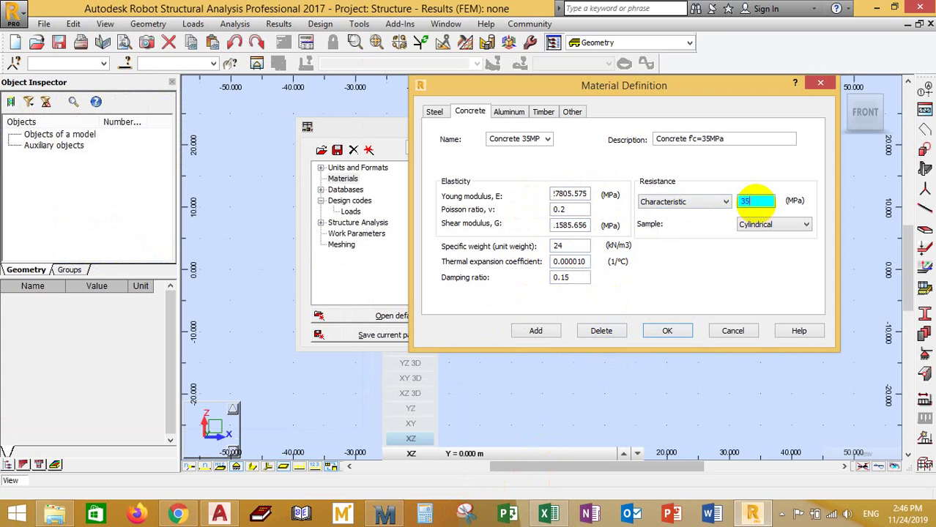
click(535, 331)
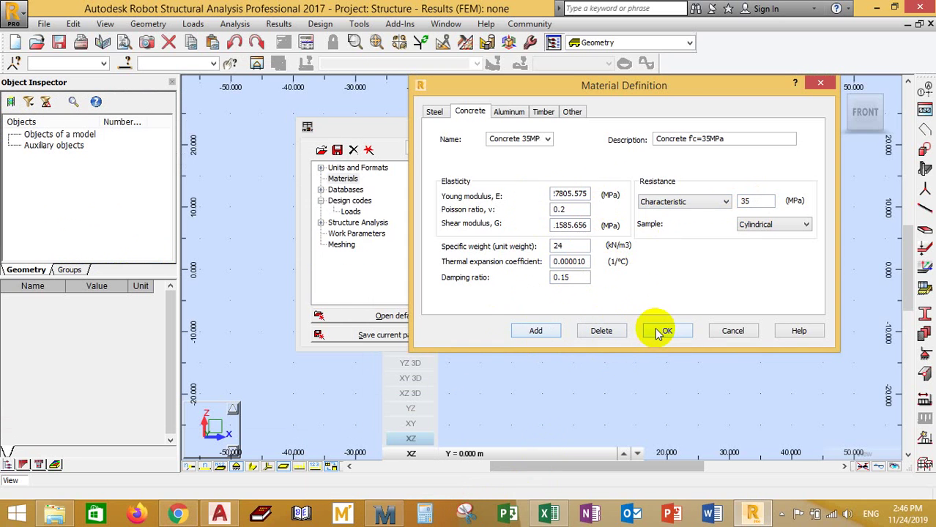
click(662, 330)
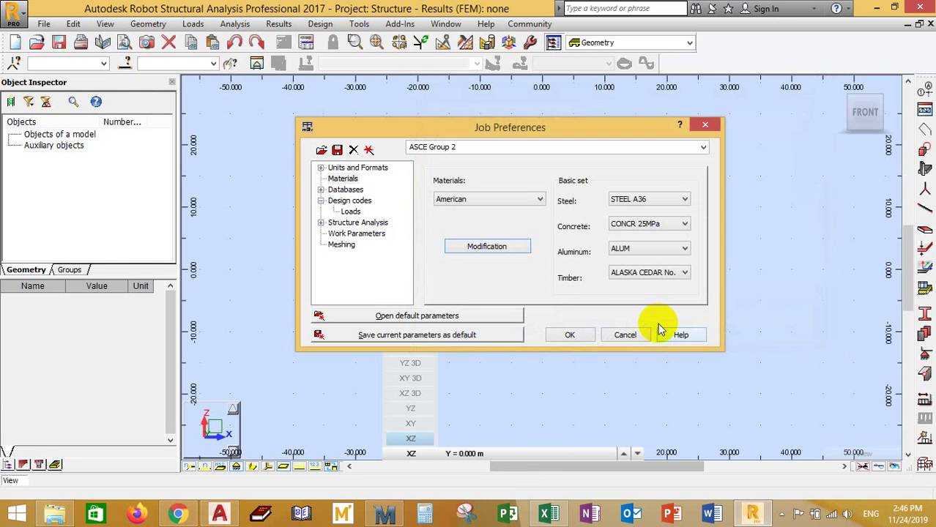
Step: Choose Concrete 30MPa 1 as the basic-set concrete in the job preferences
click(782, 515)
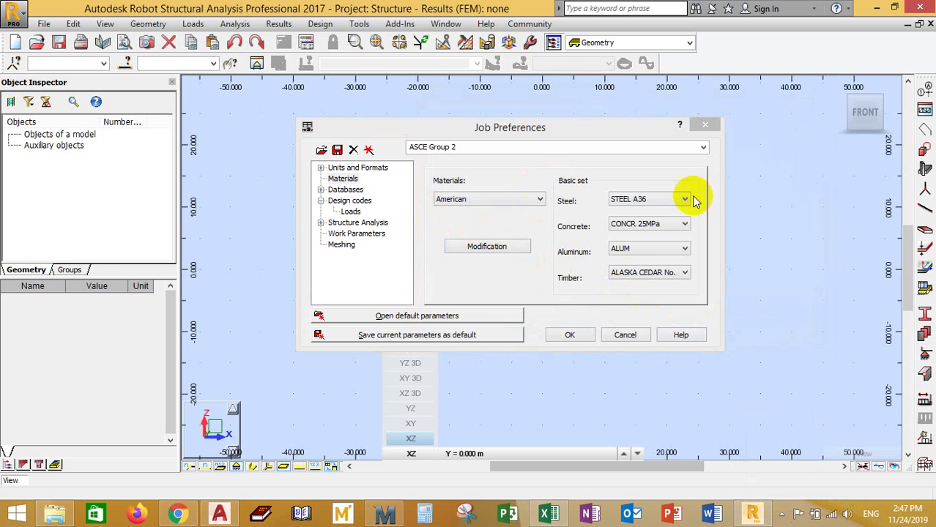
click(667, 227)
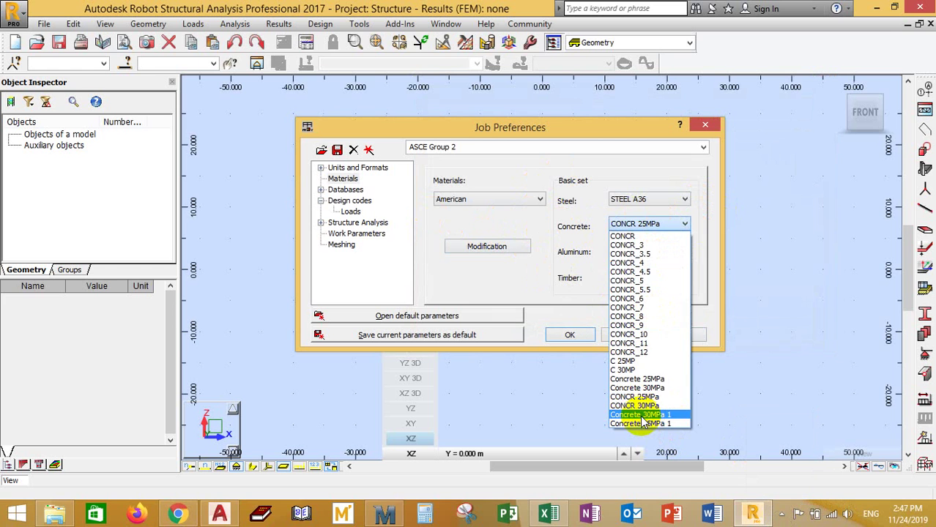
click(641, 415)
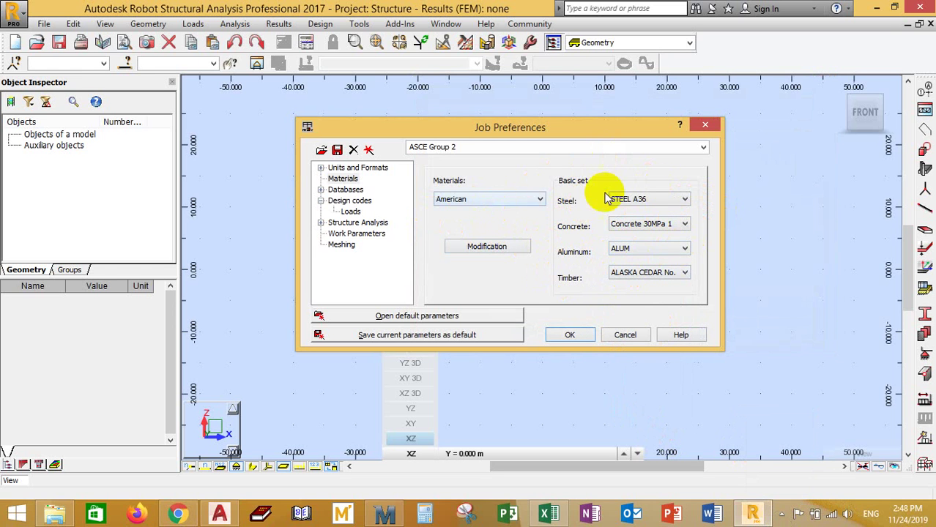
Step: Examine the job's default databases for steel and timber sections, vehicle loads, standard loads, building soils, bolts and anchor bolts
click(338, 189)
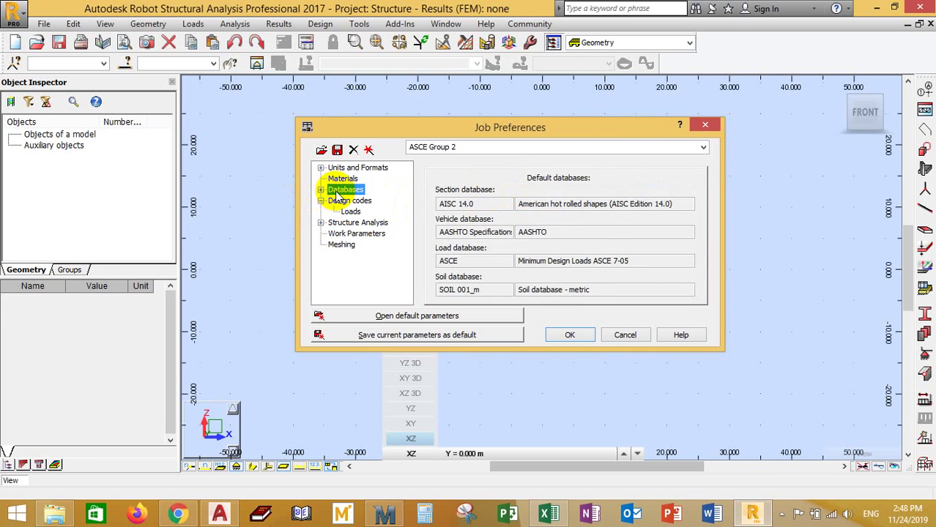
click(319, 191)
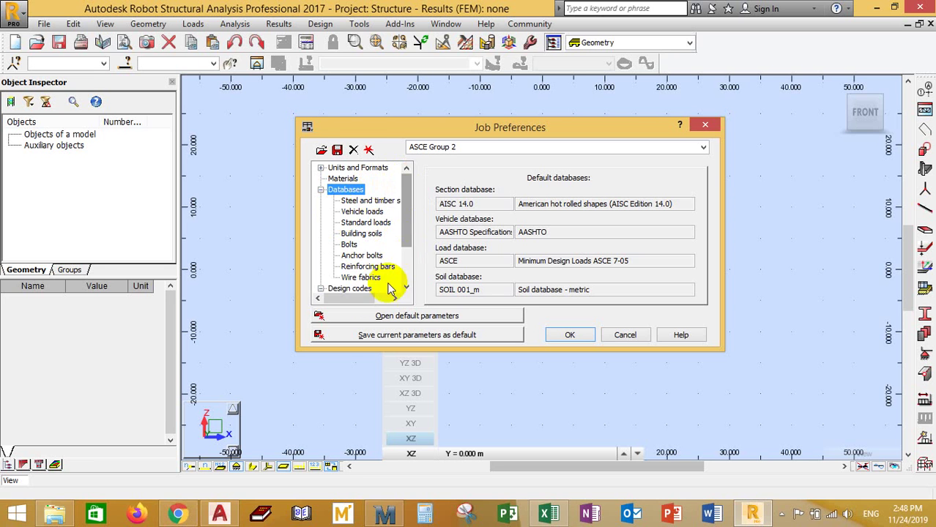
click(349, 300)
drag(349, 300, 366, 300)
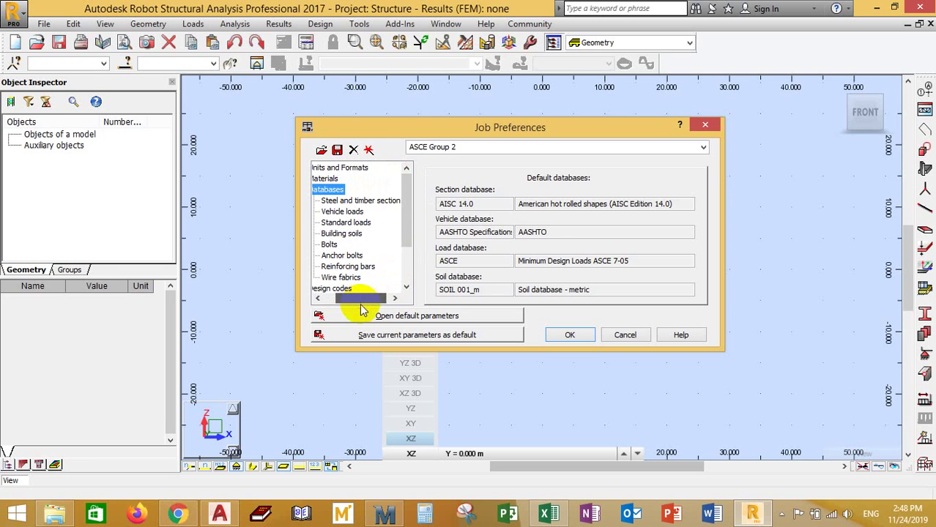
click(349, 202)
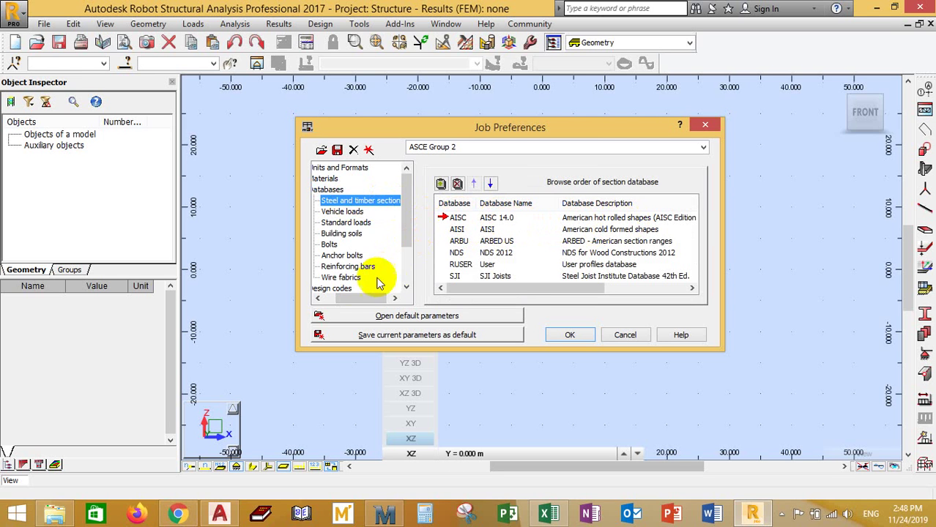
drag(342, 299, 336, 300)
click(353, 212)
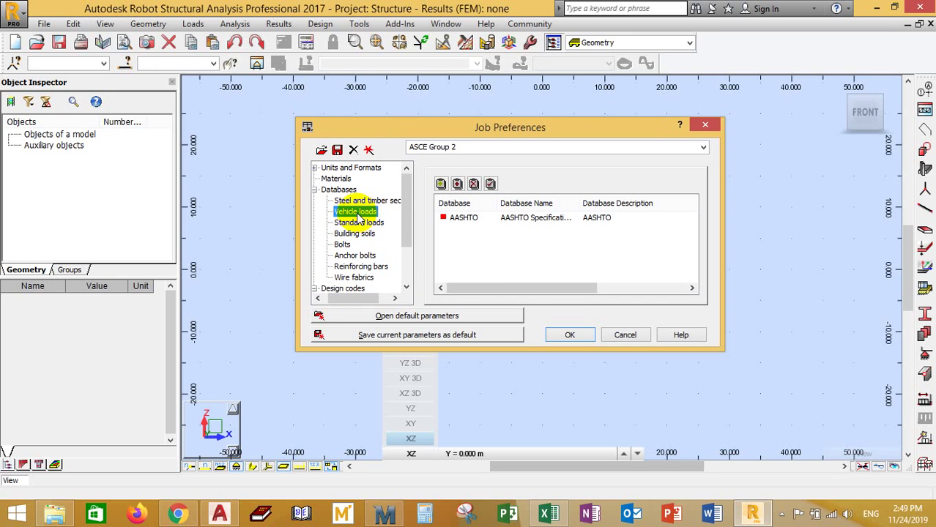
click(358, 222)
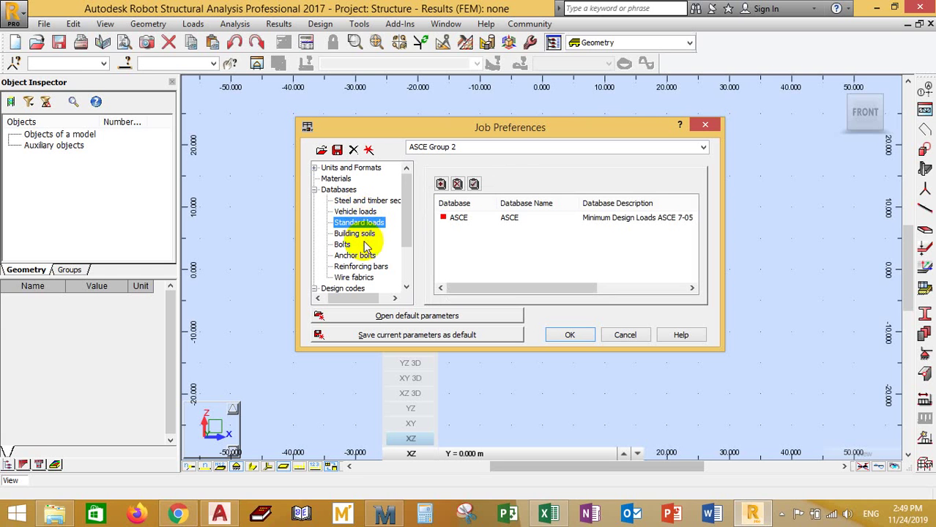
click(355, 235)
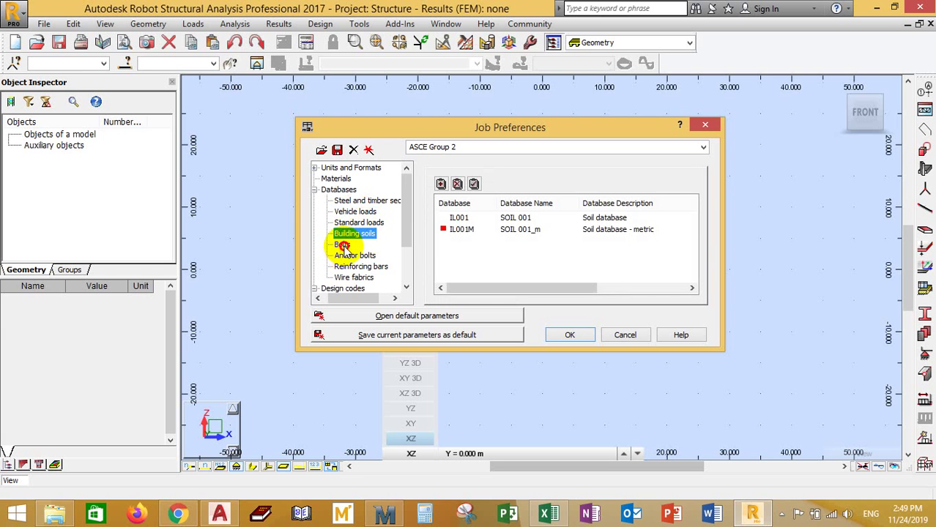
click(343, 246)
click(359, 257)
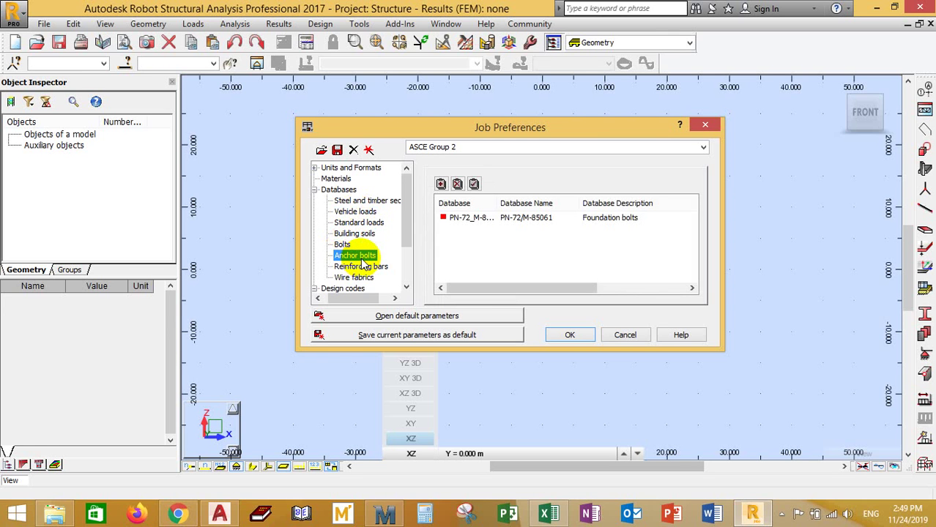
Step: Examine the job's reinforcing bar databases and the list of further databases available to add
click(361, 267)
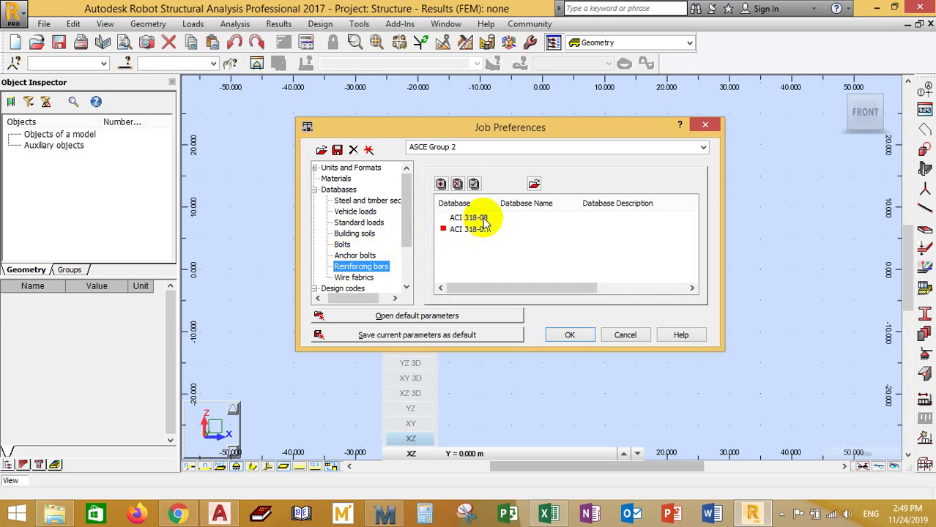
drag(496, 206, 568, 212)
click(568, 215)
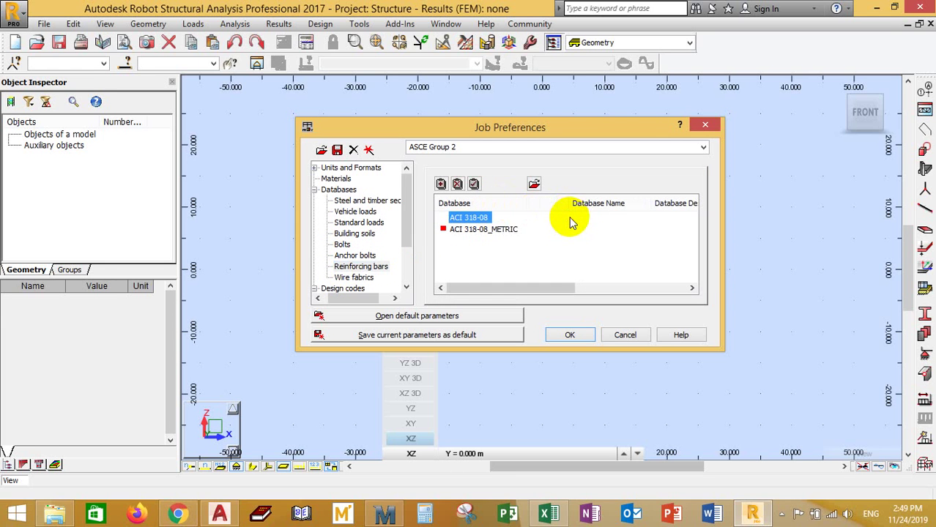
click(469, 231)
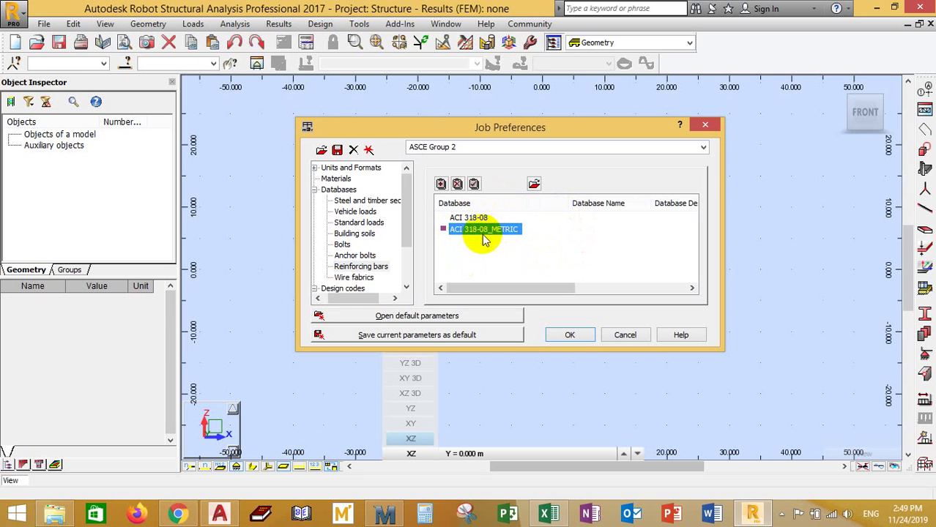
click(442, 185)
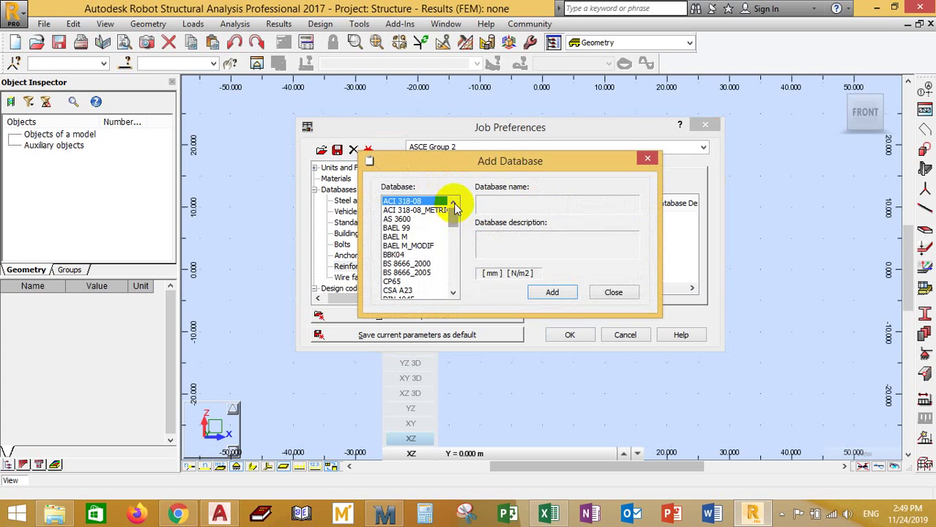
click(407, 211)
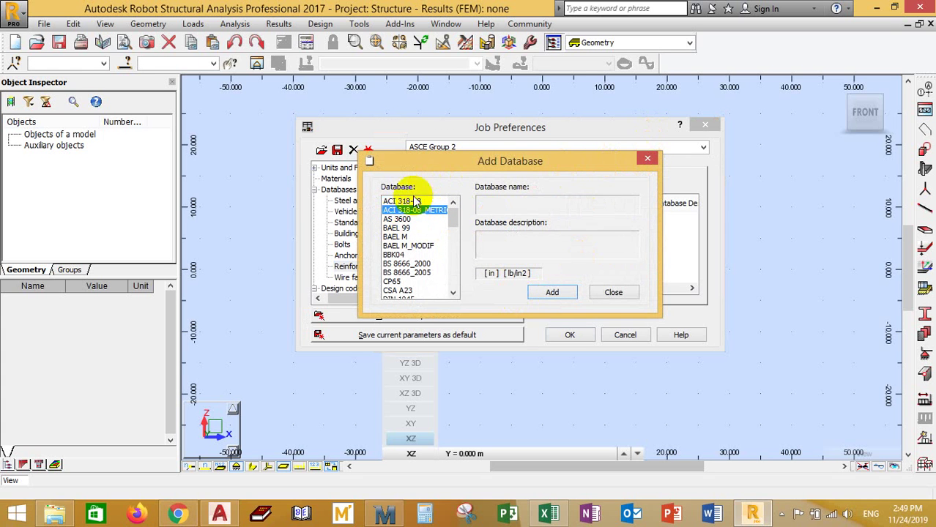
click(649, 161)
click(473, 231)
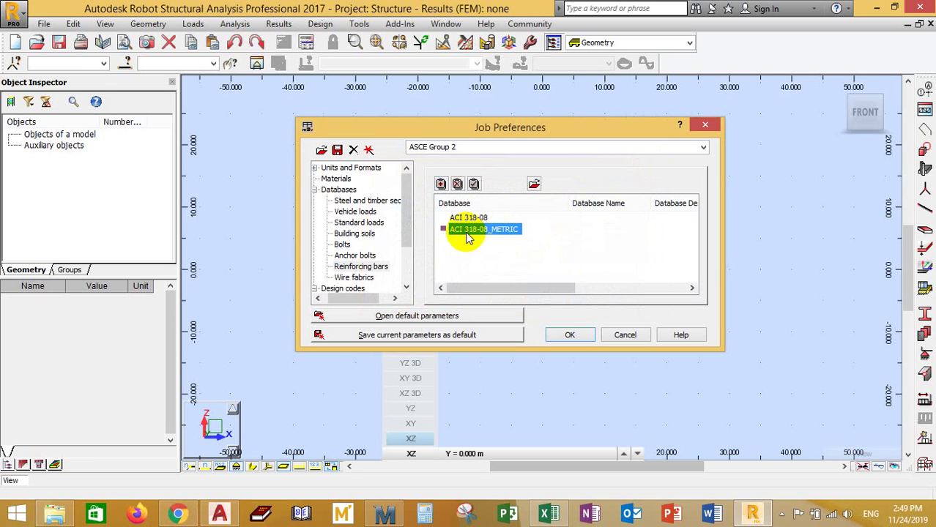
Step: Set ACI 318-08_METRIC as the default reinforcing bar database
click(460, 219)
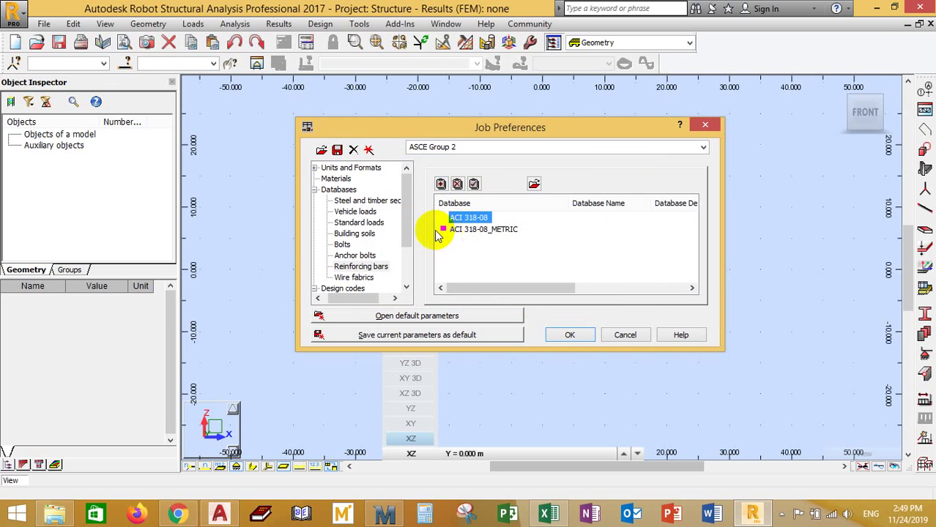
click(454, 230)
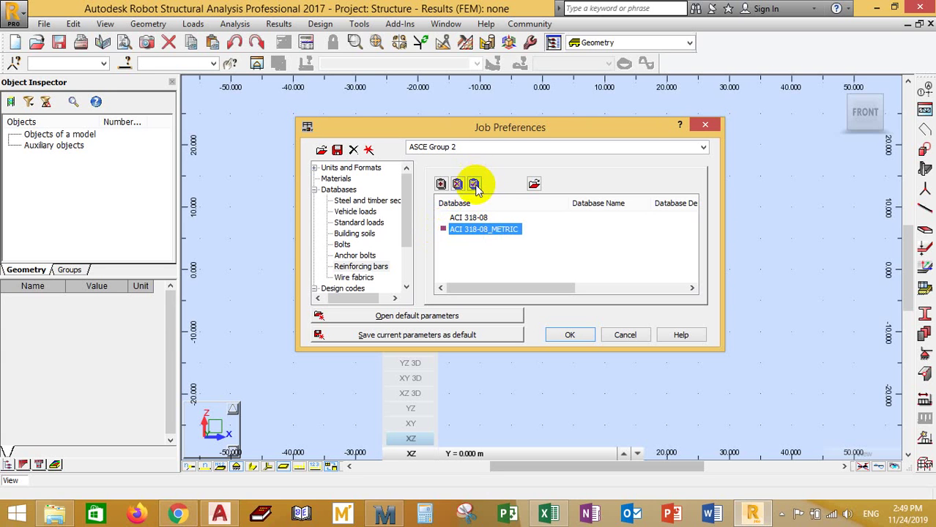
click(474, 185)
click(452, 230)
click(475, 184)
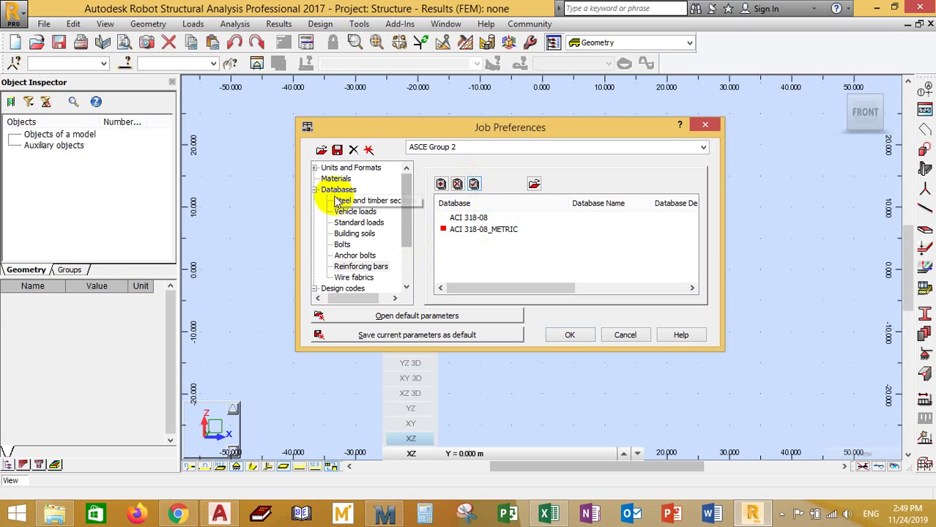
Step: Examine the wire fabric databases and the overview of the job's default databases
drag(409, 204, 409, 218)
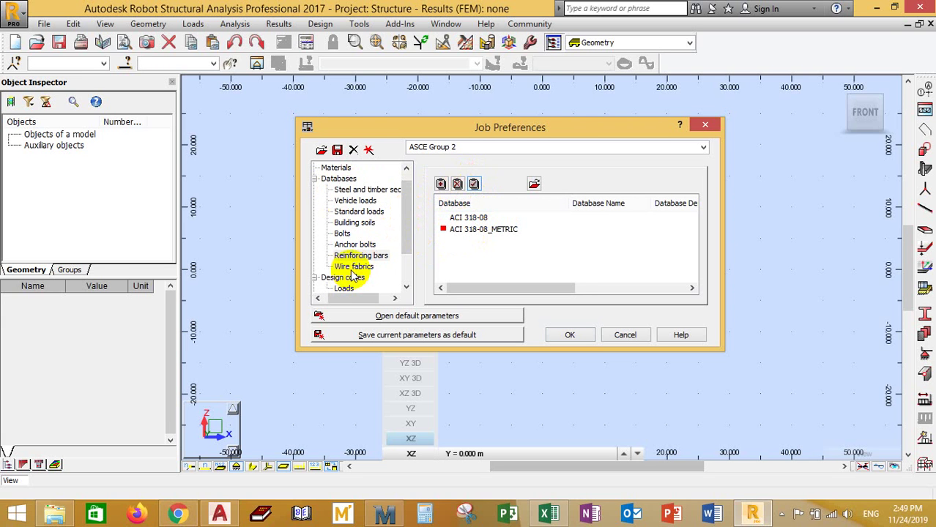
click(354, 267)
click(405, 224)
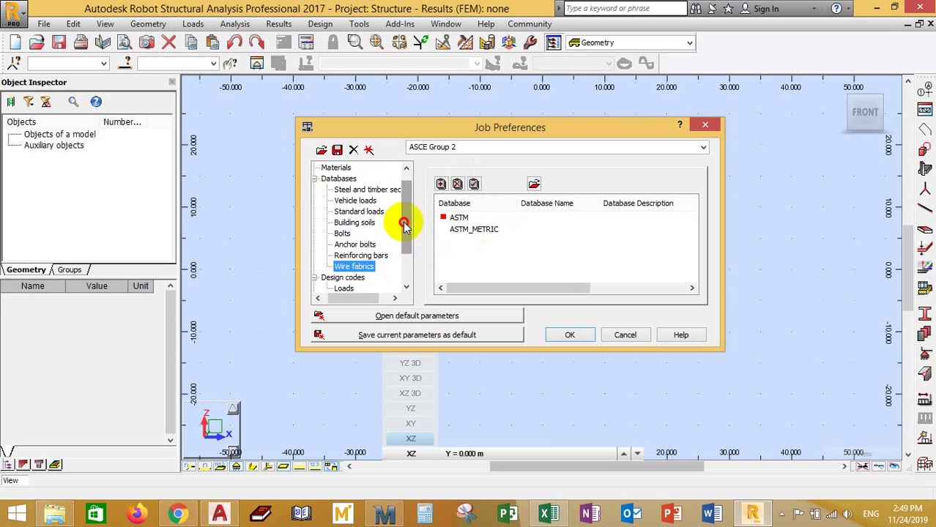
drag(404, 224, 349, 204)
drag(359, 299, 349, 307)
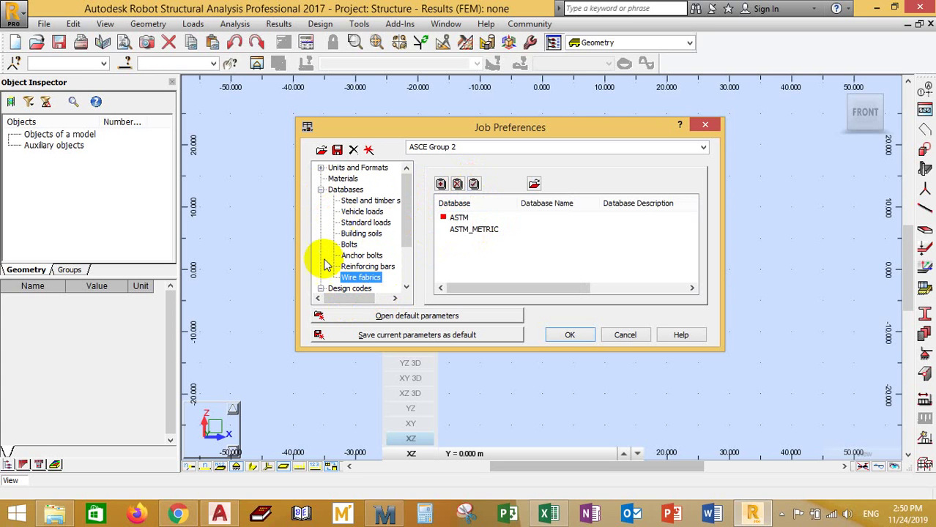
click(320, 190)
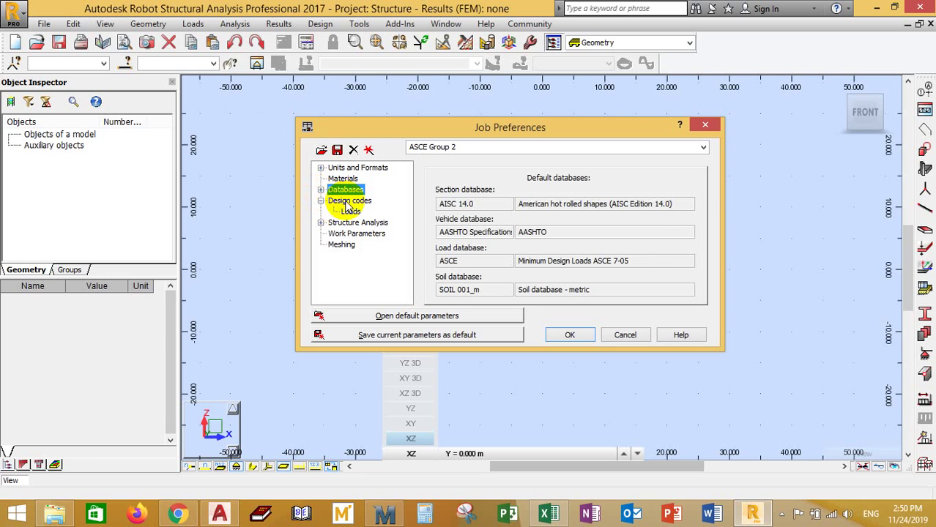
Step: Set the design code for steel/aluminum structures to LRFD2000 and for steel connections to EN 1993-1-8:2005/AC:2009
click(342, 207)
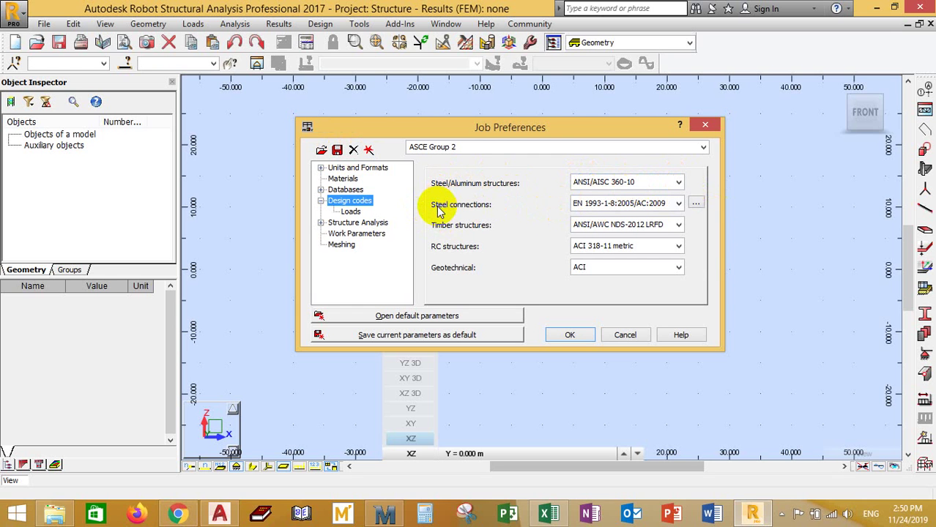
click(678, 183)
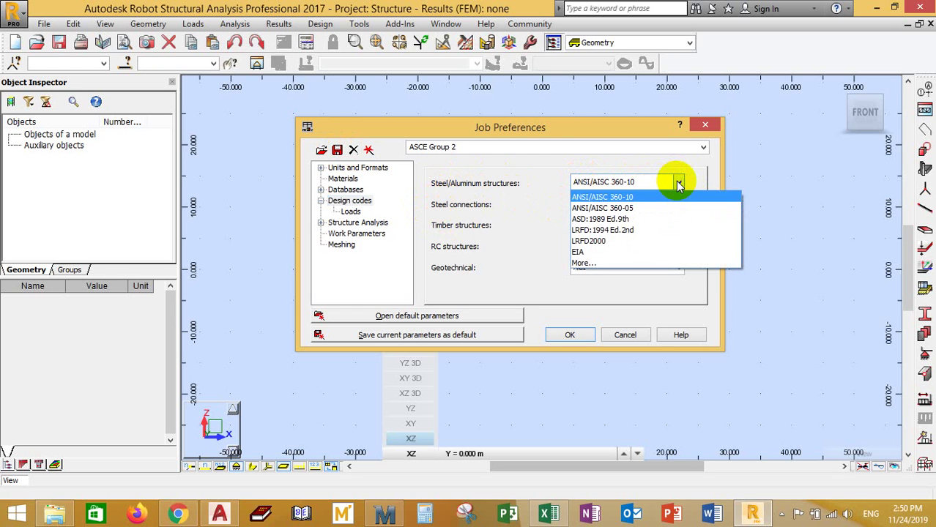
click(626, 244)
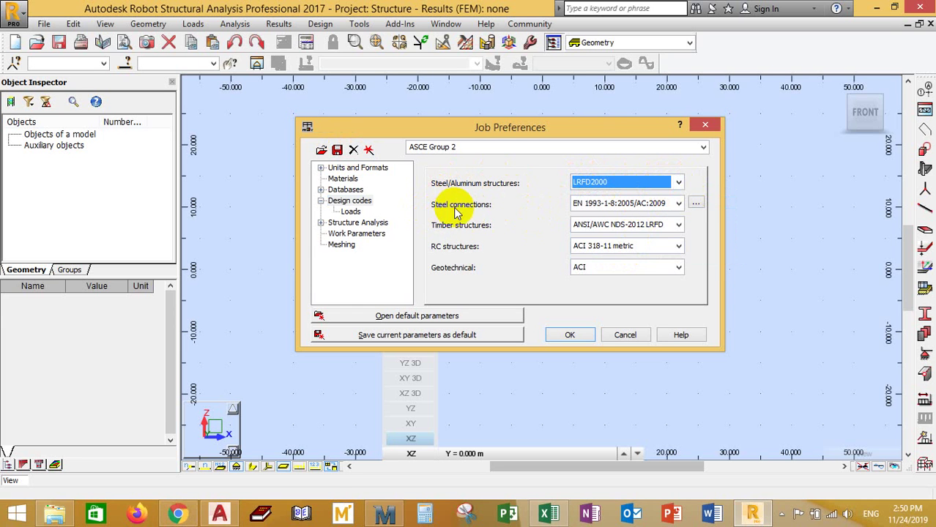
click(678, 203)
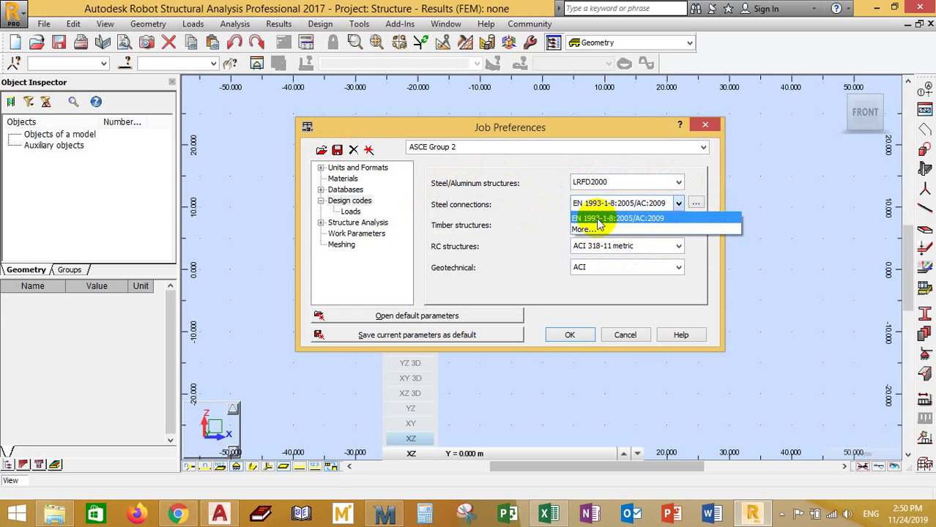
click(598, 218)
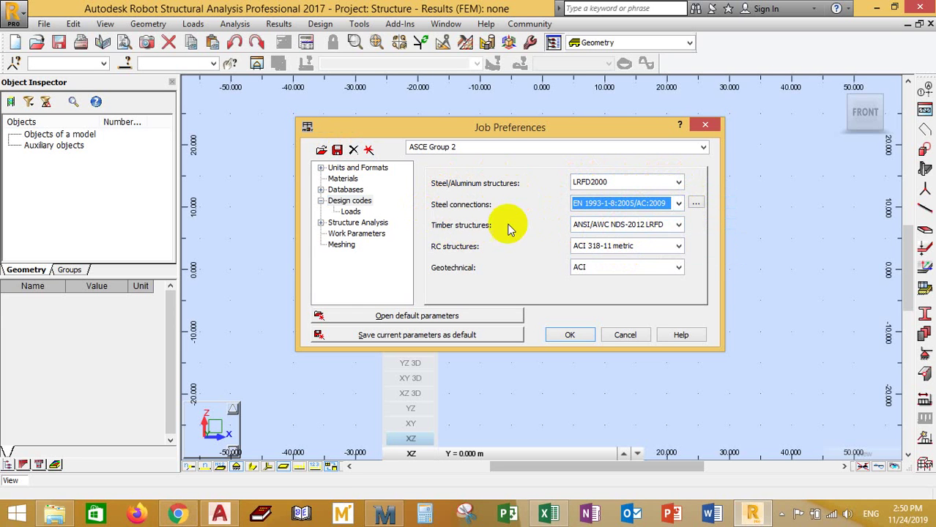
Step: Choose ANSI/AWC NDS-2012 LRFD as the timber design code and ACI 318-11 metric as the RC design code
click(678, 224)
click(678, 225)
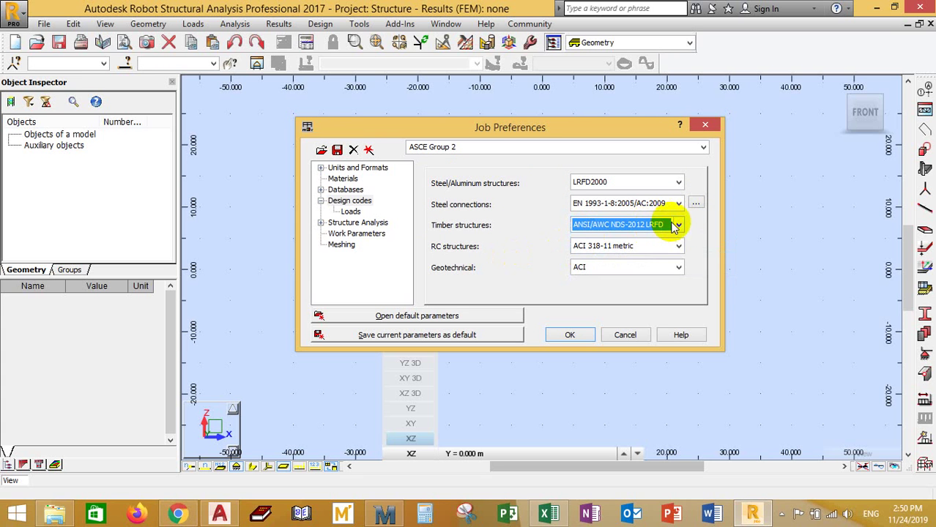
click(678, 226)
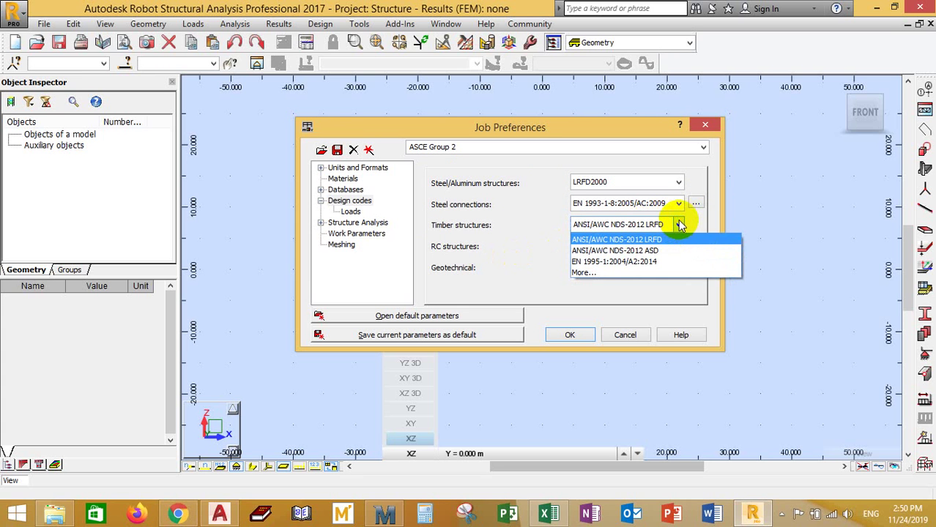
click(678, 225)
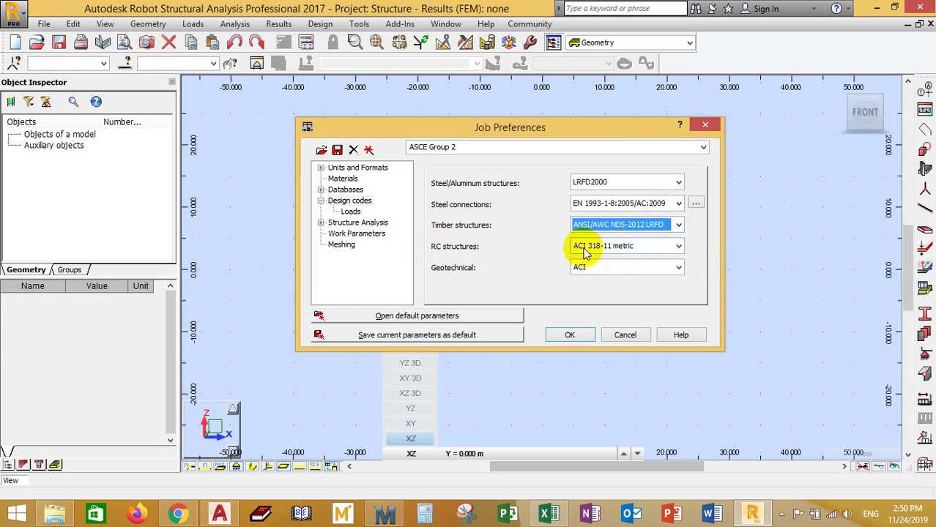
click(679, 247)
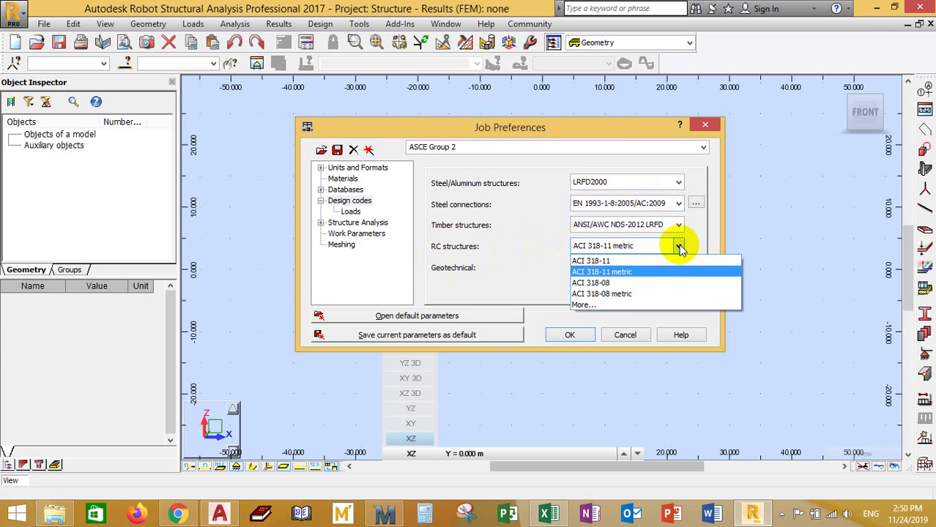
click(617, 272)
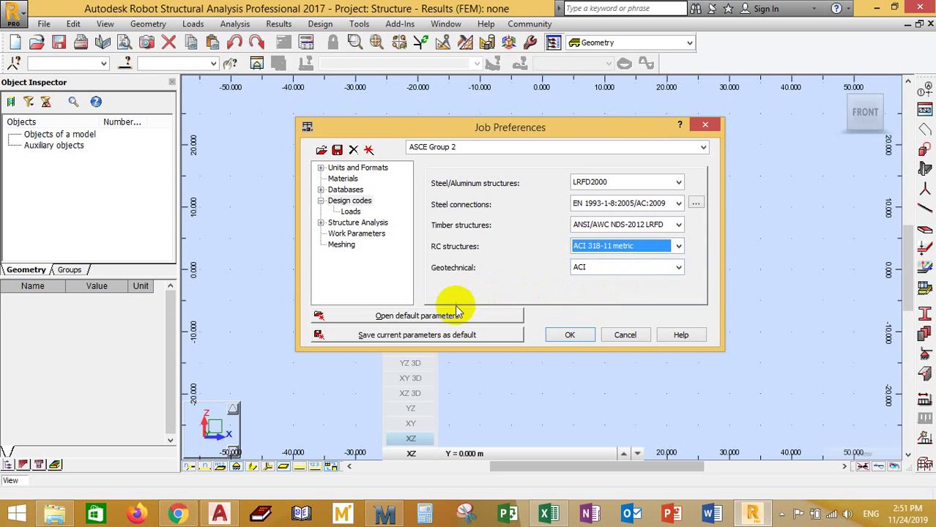
Step: Choose LRFD ASCE 7-10 for the code combinations in the load codes
click(351, 211)
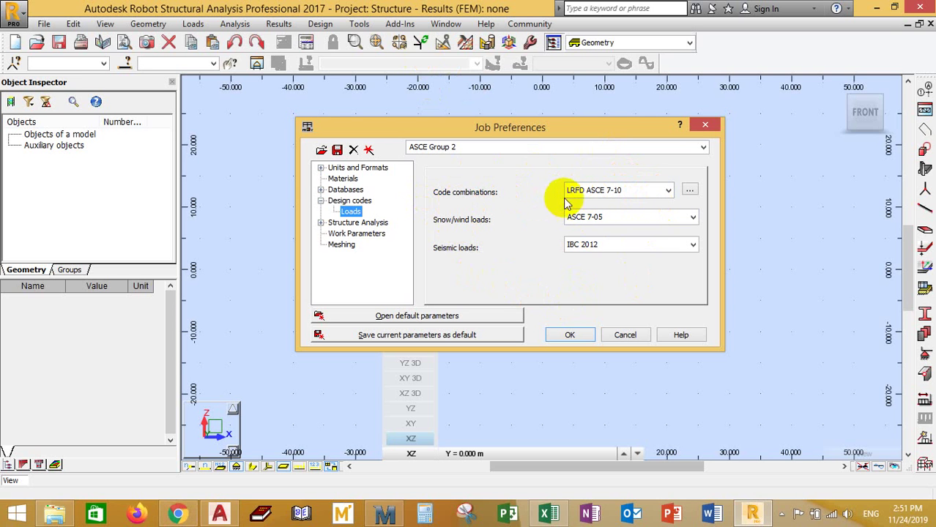
click(666, 190)
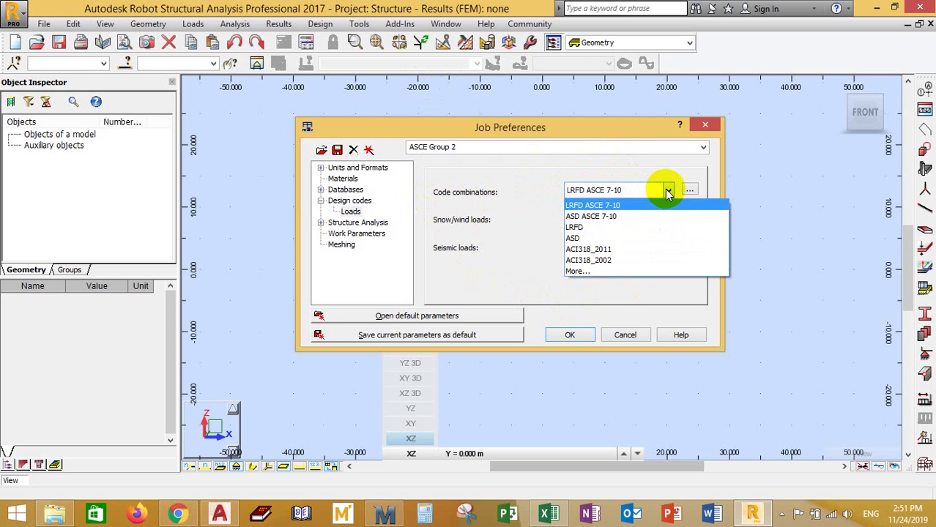
click(615, 205)
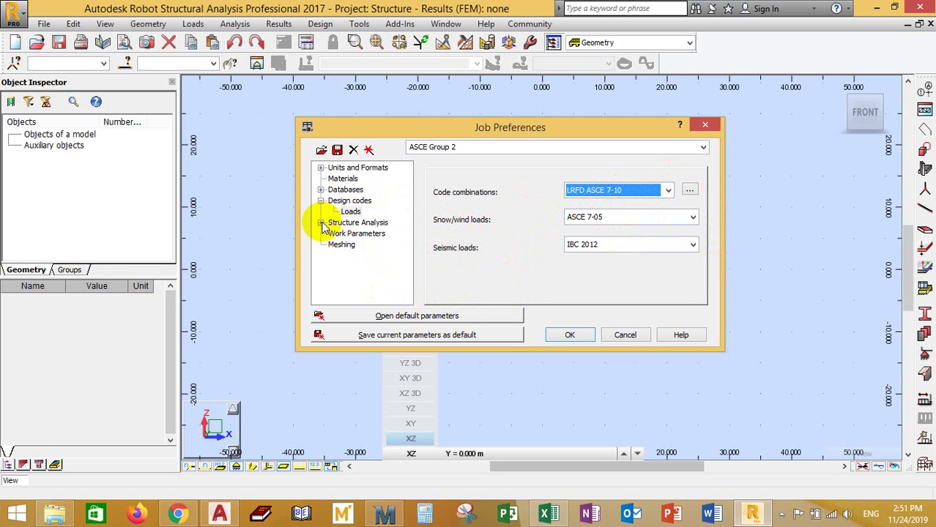
Step: Save the current job preferences as default and accept them, converting the member parameters to the LRFD2000 code
click(344, 201)
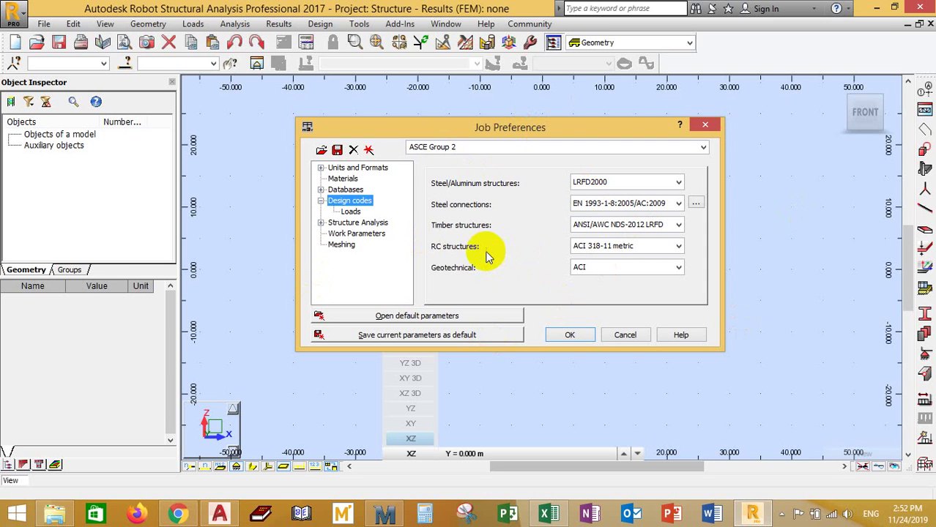
click(375, 337)
click(551, 272)
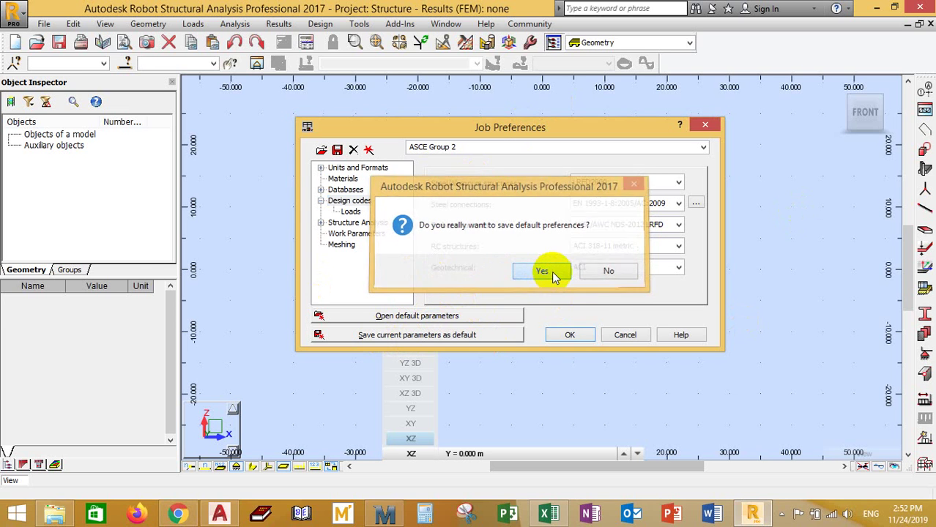
click(575, 335)
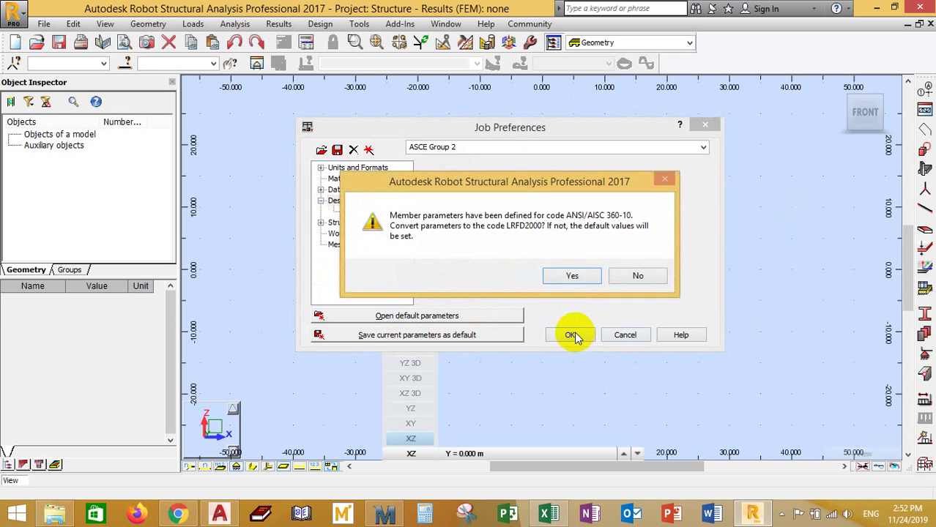
click(578, 283)
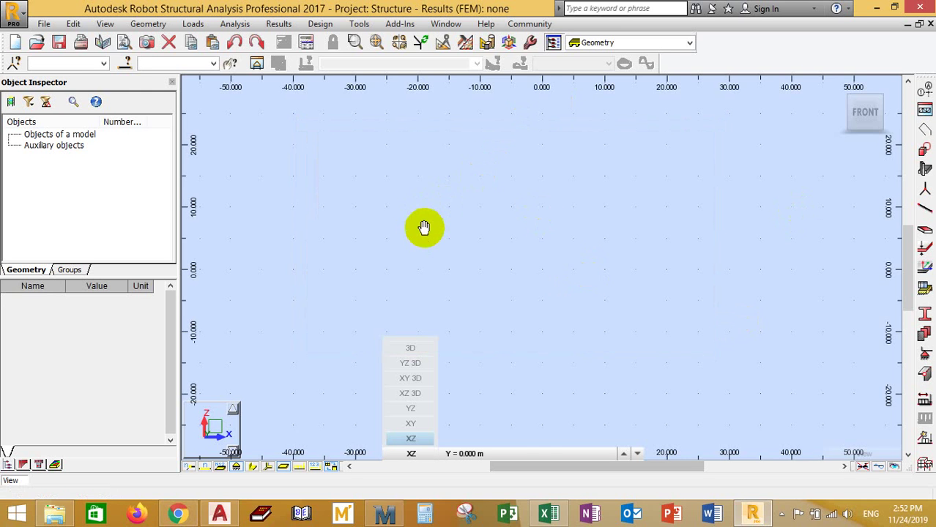
scroll(434, 266, down, 5)
scroll(442, 238, up, 5)
scroll(443, 237, down, 1)
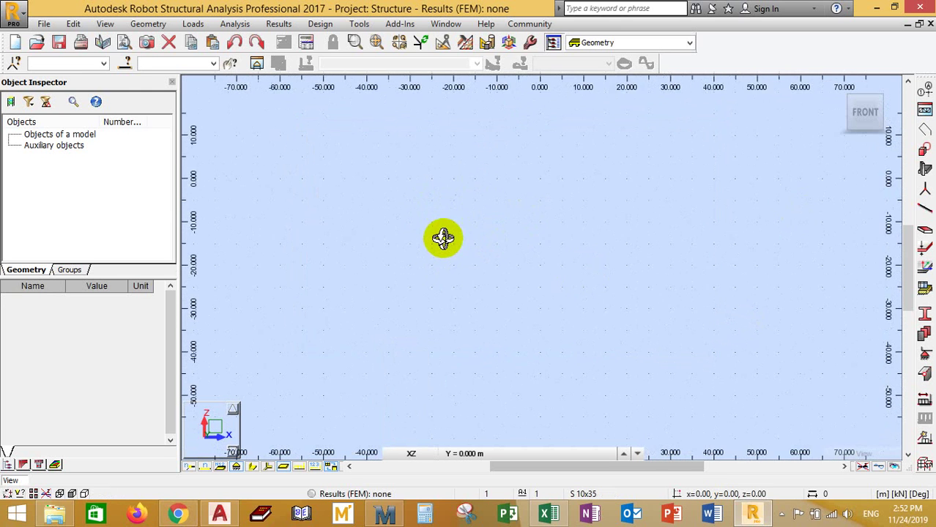
scroll(448, 244, down, 2)
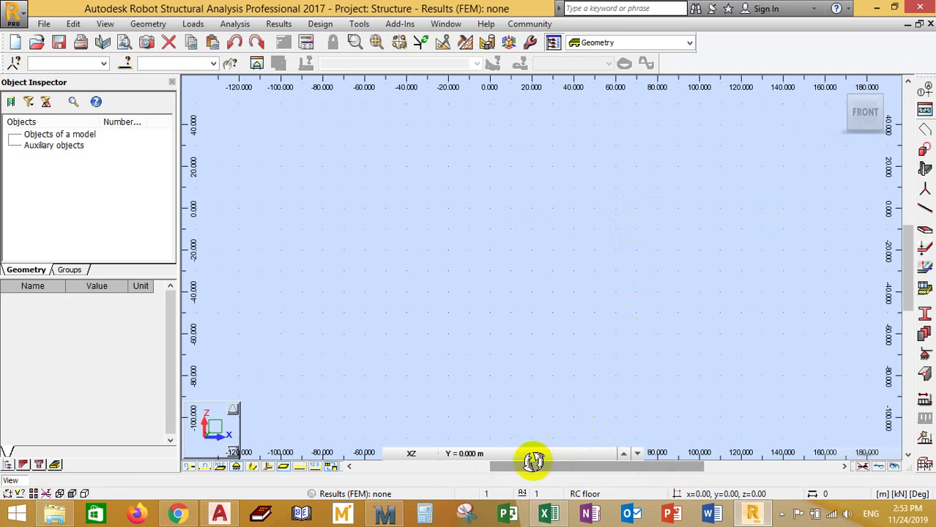
click(410, 453)
scroll(605, 205, down, 3)
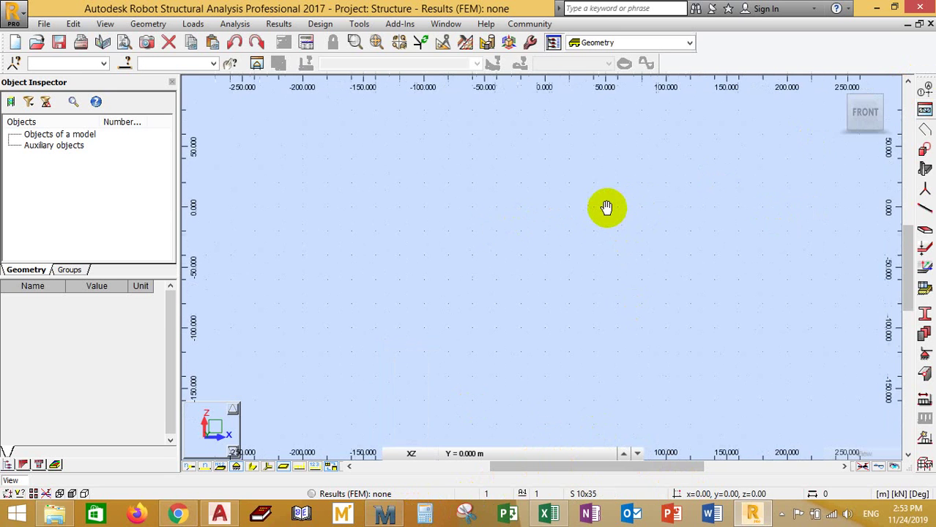
scroll(566, 211, up, 4)
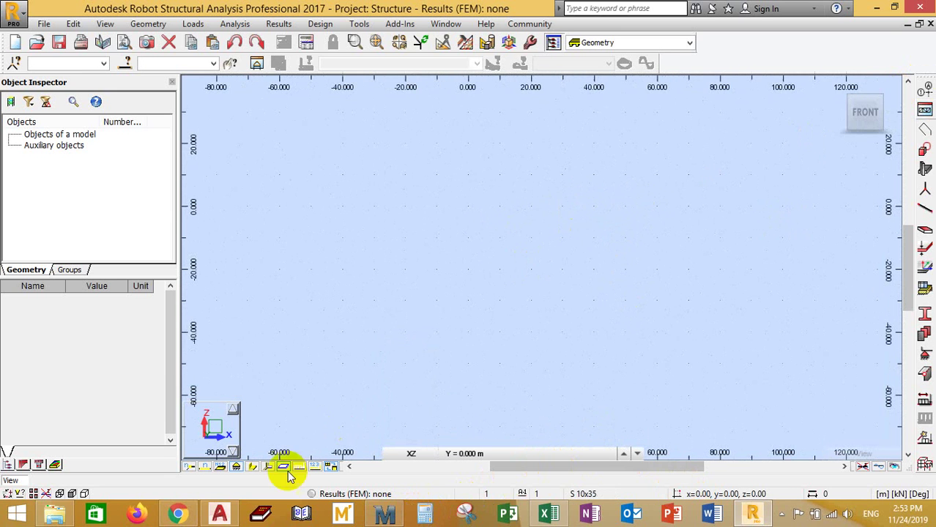
Step: Switch to the condo plan drawing in AutoCAD
click(230, 516)
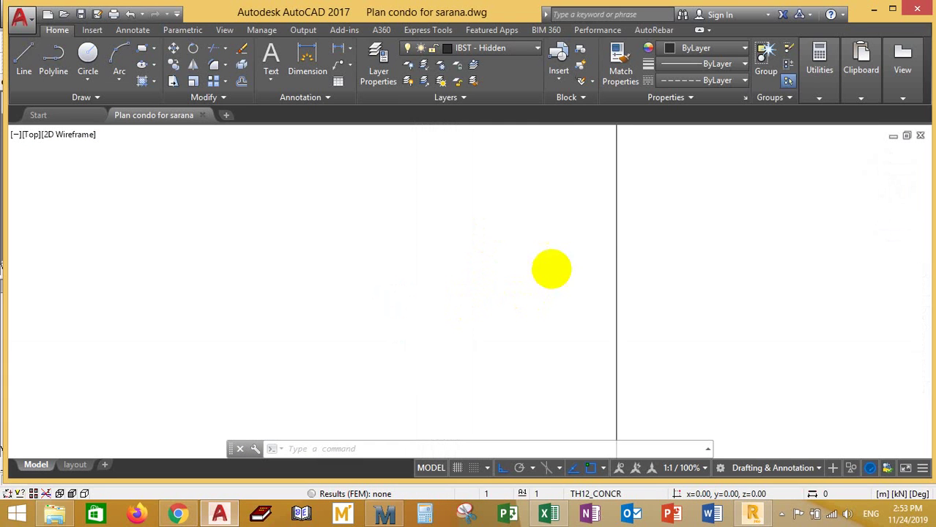
Step: Erase the row of long vertical construction lines and the horizontal construction line crossing the condo drawings
scroll(520, 273, down, 3)
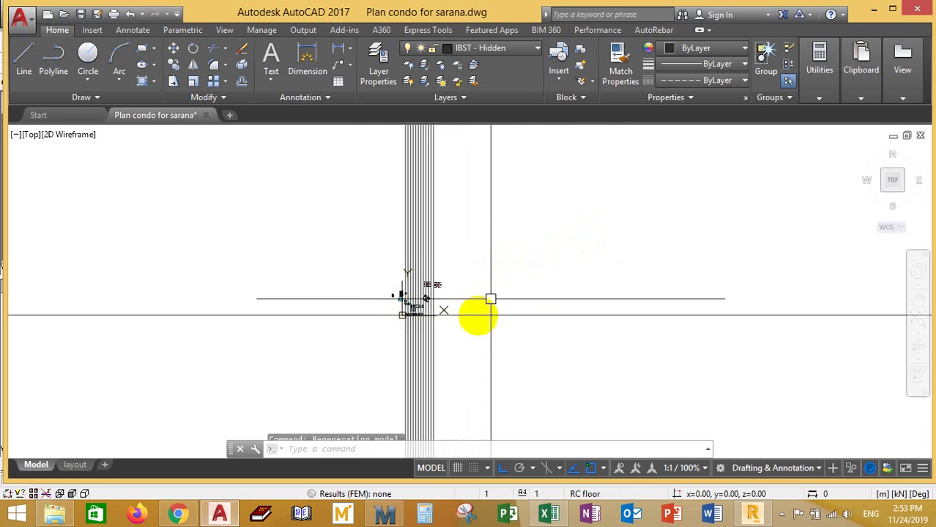
scroll(464, 332, up, 3)
click(539, 273)
click(303, 292)
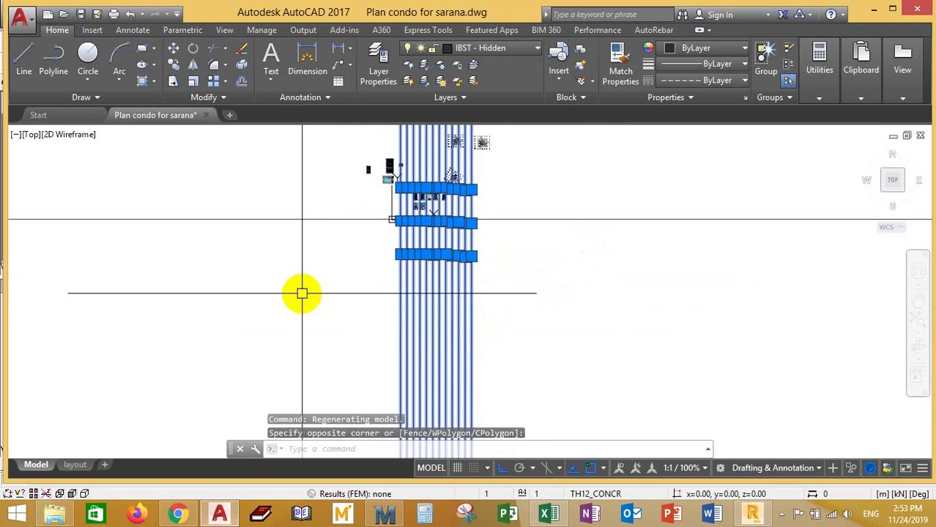
key(Delete)
click(507, 186)
click(489, 208)
scroll(489, 213, up, 4)
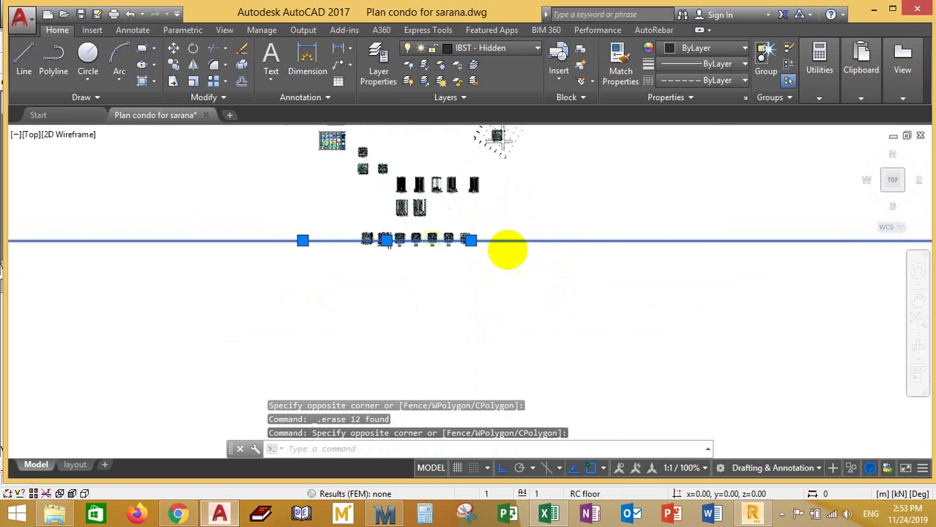
key(Delete)
Step: Examine the basement, ramp and lowest floors of the section through axes 1 to 4, including their level marks and dimensions
scroll(372, 171, up, 4)
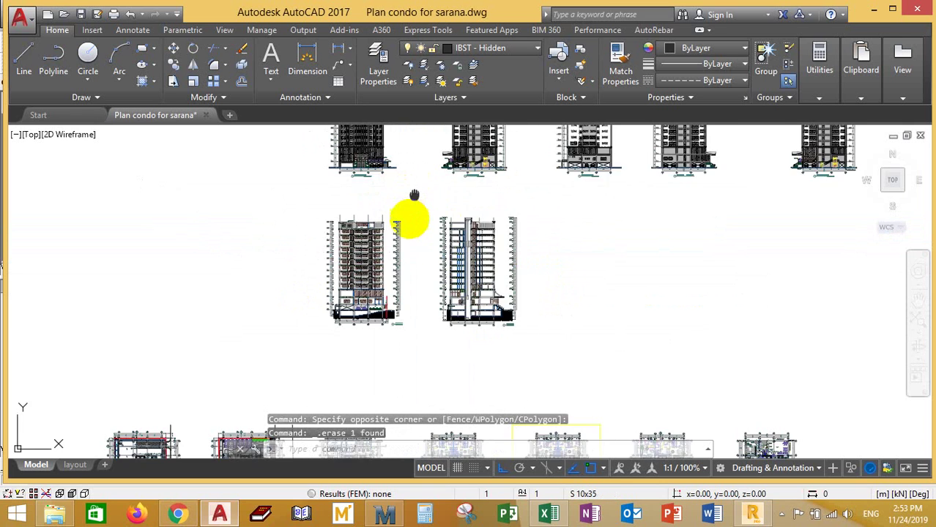
middle_drag(407, 209, 438, 298)
scroll(381, 241, up, 5)
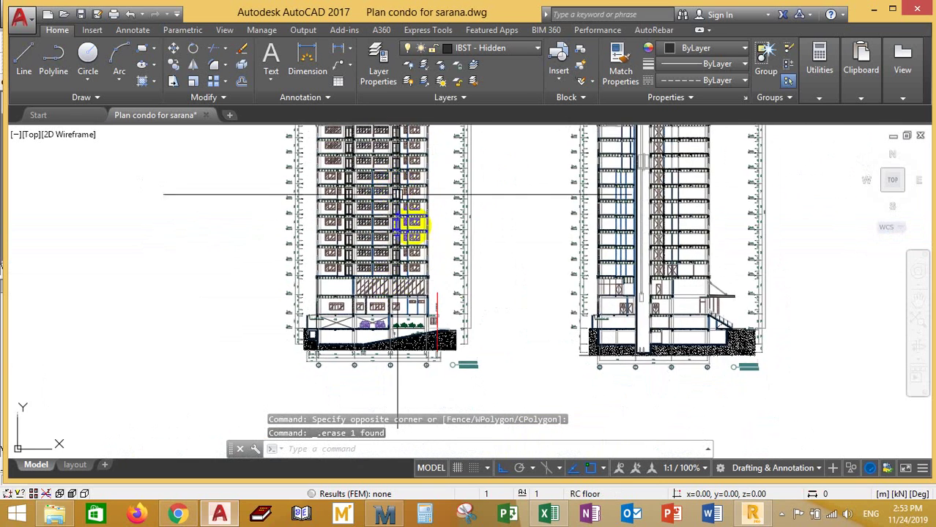
scroll(367, 273, down, 2)
scroll(313, 259, up, 3)
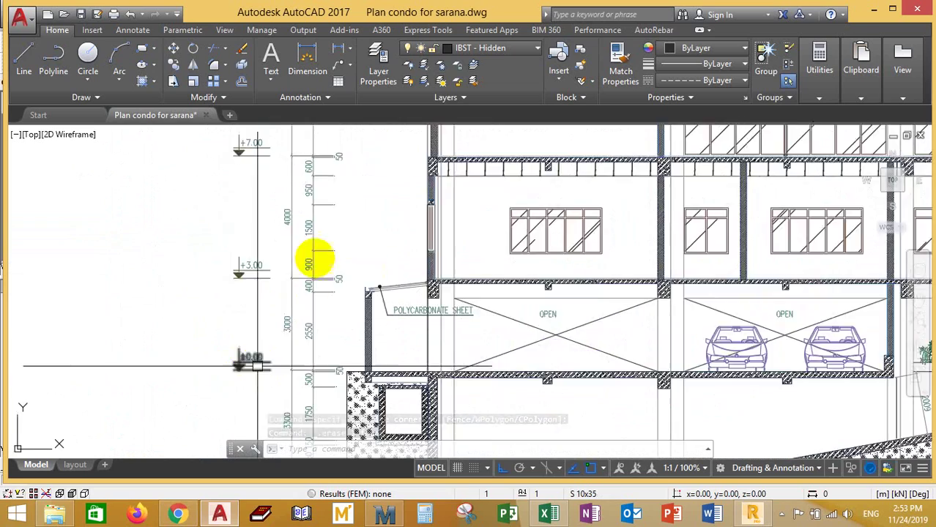
scroll(375, 324, down, 3)
scroll(314, 261, up, 2)
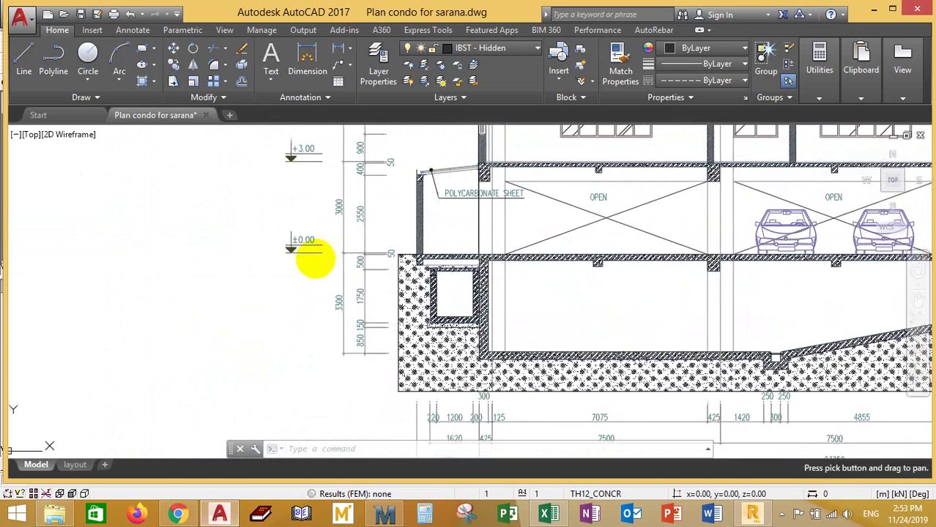
scroll(361, 265, down, 2)
scroll(407, 317, down, 2)
scroll(371, 325, up, 2)
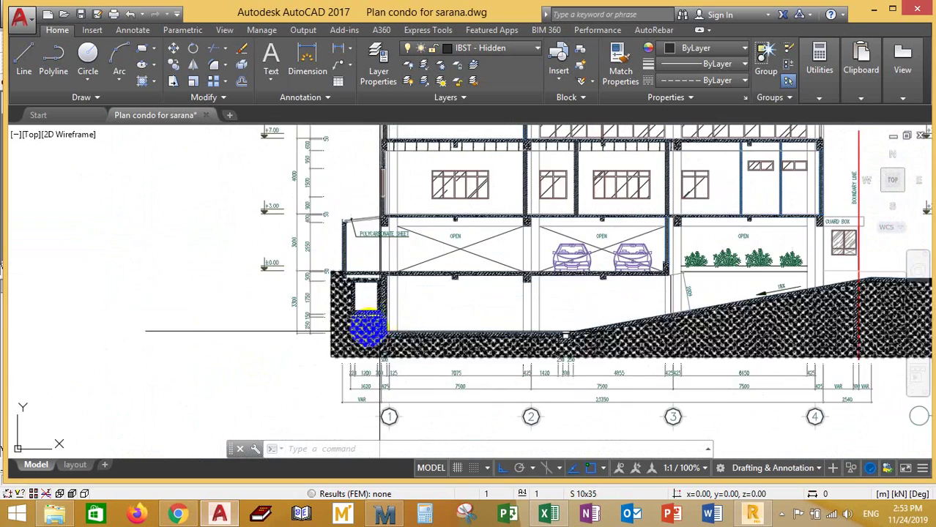
scroll(442, 337, up, 1)
scroll(393, 324, down, 1)
scroll(485, 344, up, 1)
scroll(418, 359, down, 1)
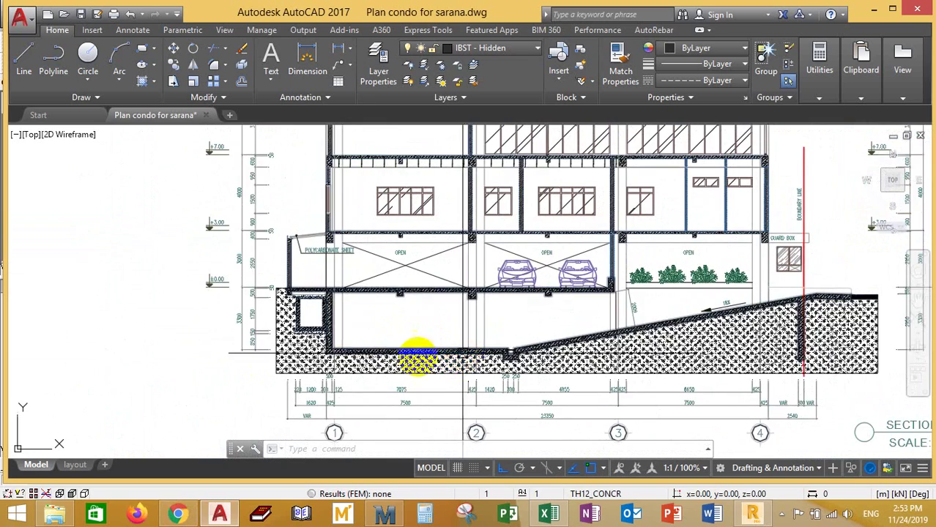
scroll(355, 357, up, 3)
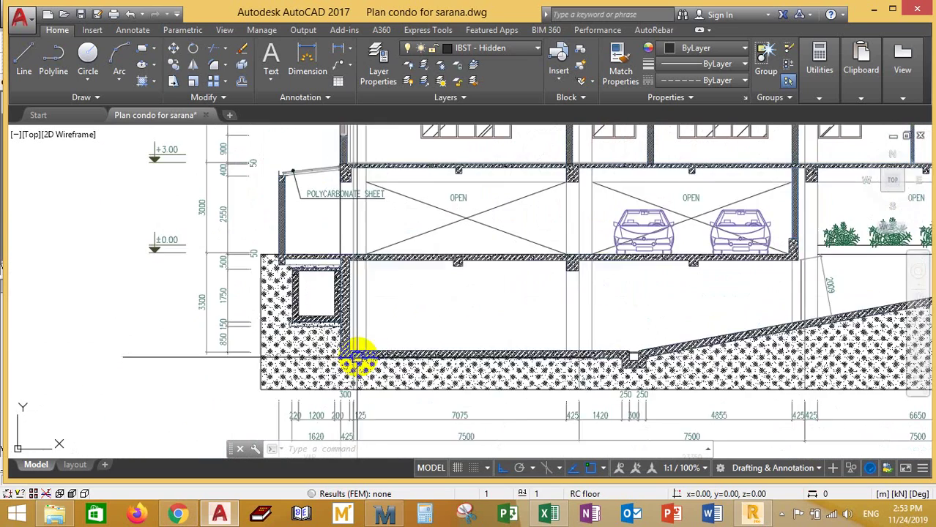
Step: Follow the level marks and storey heights up the same section from the basement to the rooftop
middle_drag(366, 191, 376, 289)
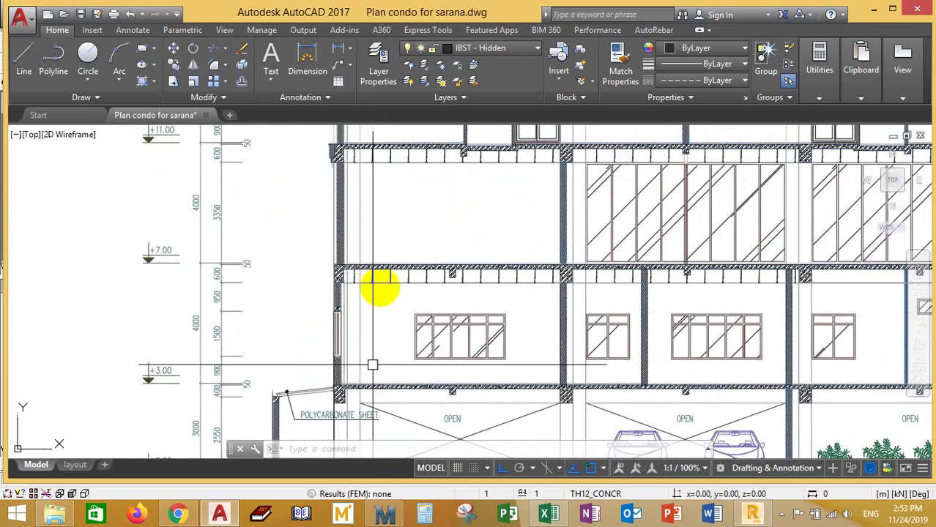
middle_drag(378, 238, 380, 351)
middle_drag(388, 269, 401, 359)
middle_drag(406, 161, 421, 381)
middle_drag(429, 268, 424, 355)
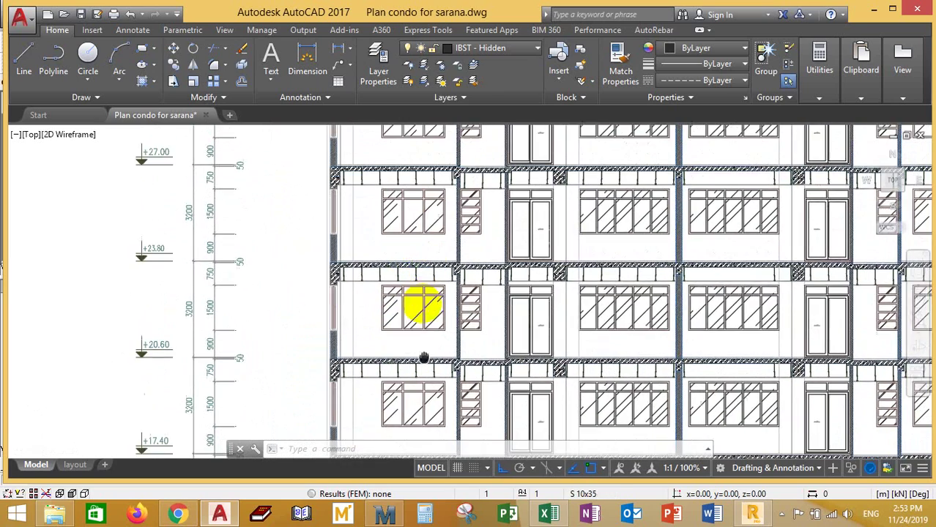
middle_drag(401, 154, 387, 257)
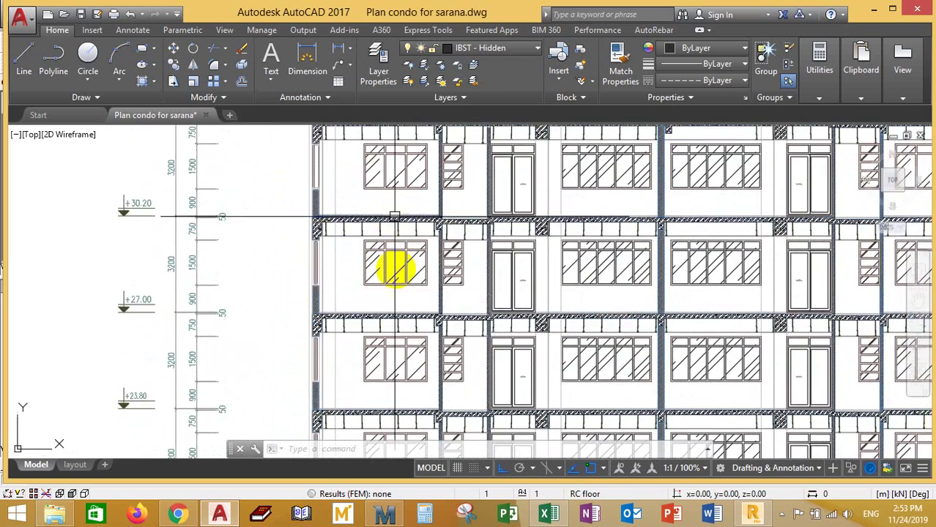
middle_drag(395, 176, 418, 365)
middle_drag(417, 234, 424, 318)
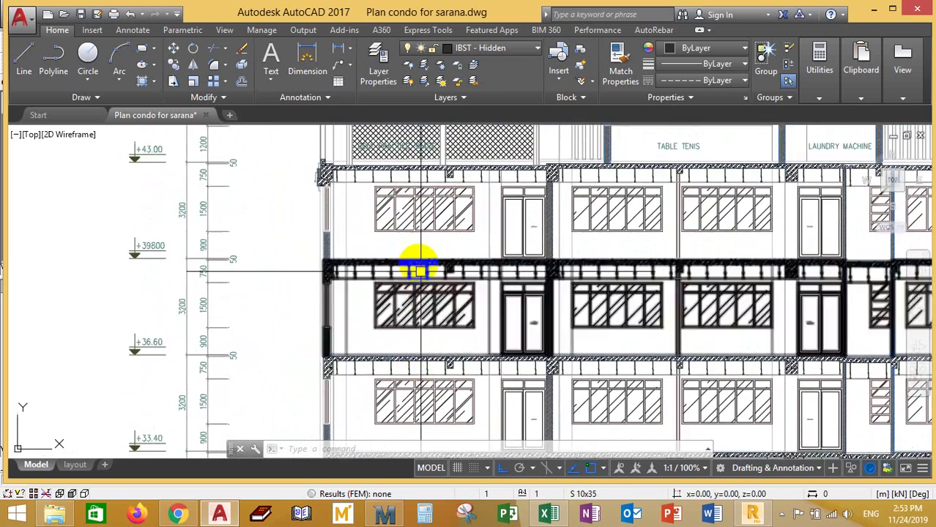
middle_drag(421, 212, 434, 348)
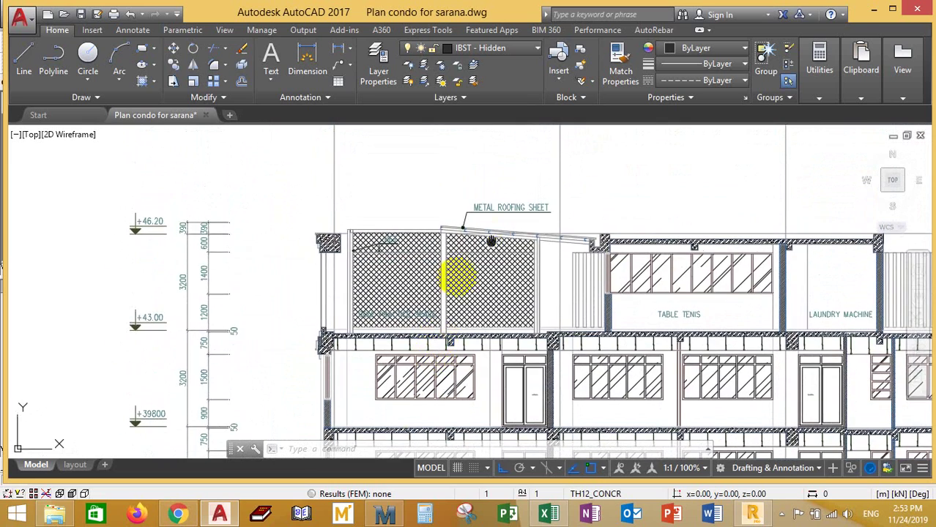
Step: Examine the rooftop storey of the section around the golf practice space, table tennis and laundry rooms
scroll(490, 240, down, 4)
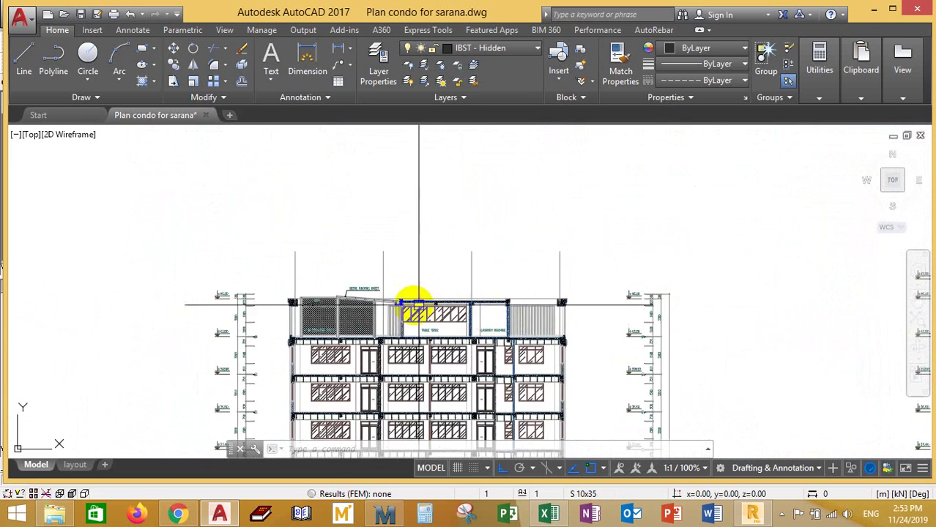
scroll(415, 308, up, 3)
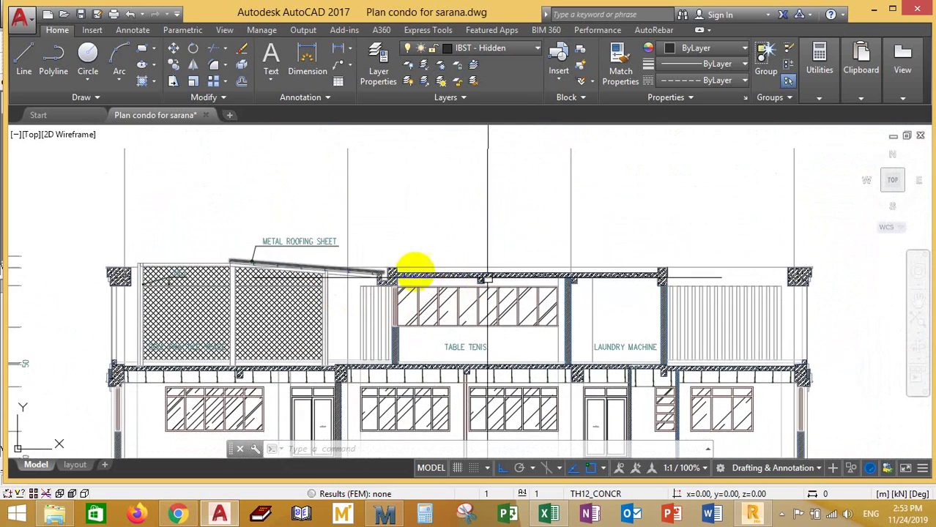
middle_drag(466, 256, 476, 221)
scroll(502, 213, down, 5)
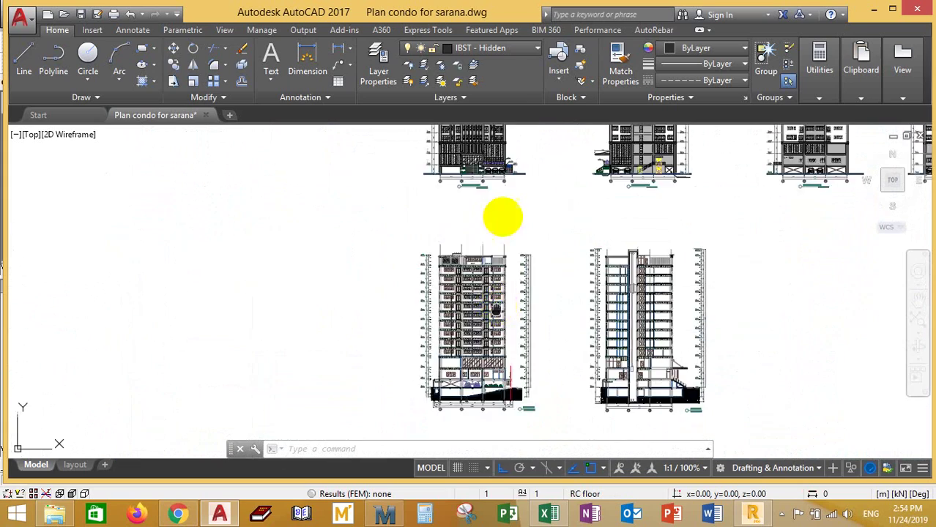
scroll(494, 306, up, 4)
scroll(484, 286, down, 8)
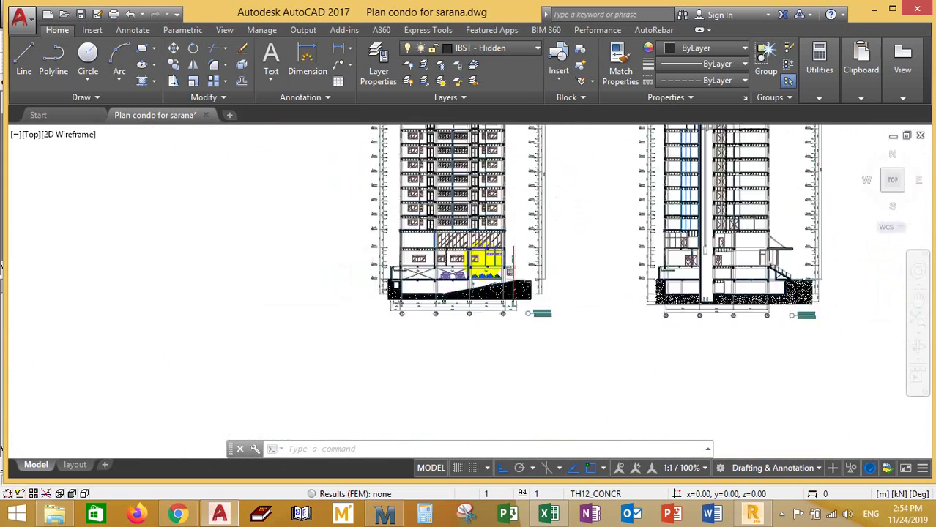
scroll(440, 340, up, 6)
scroll(502, 298, up, 5)
scroll(428, 299, down, 4)
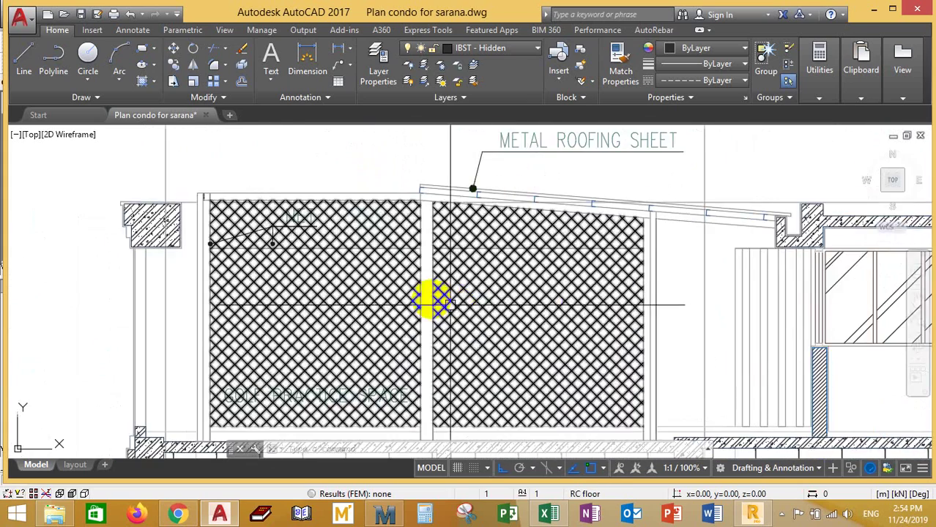
scroll(585, 317, up, 1)
scroll(495, 271, down, 7)
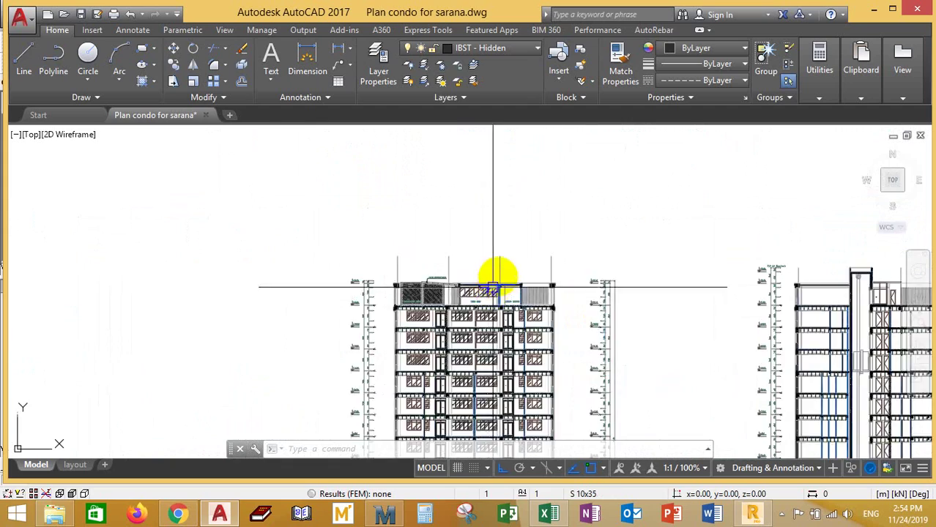
scroll(519, 275, up, 5)
scroll(527, 253, down, 5)
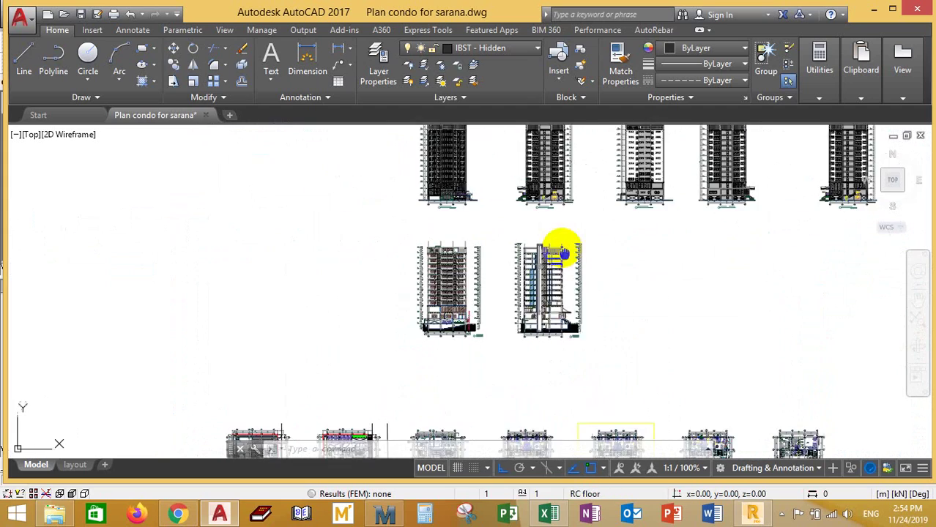
Step: Inspect the sloping metal roofing sheet, its supports and the gutter beside the table tennis room
scroll(424, 184, up, 4)
scroll(313, 215, up, 3)
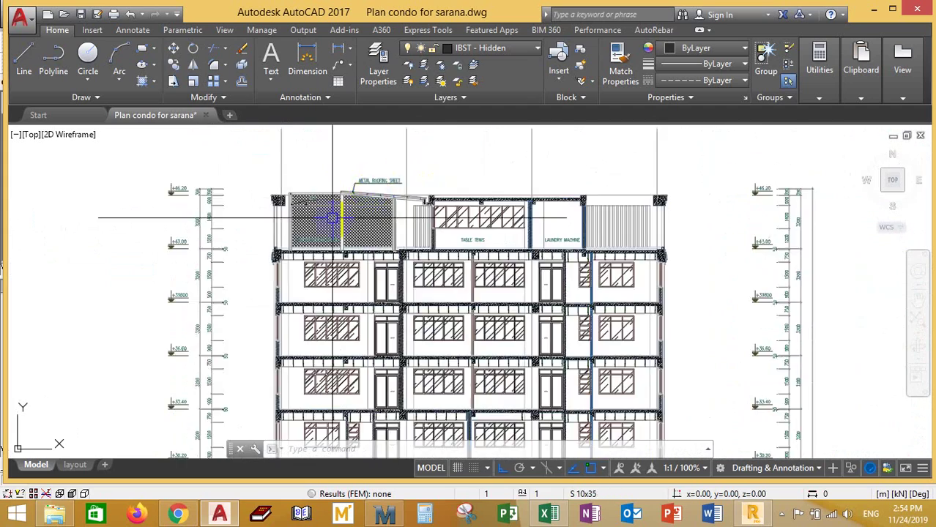
scroll(367, 270, up, 4)
scroll(381, 265, down, 3)
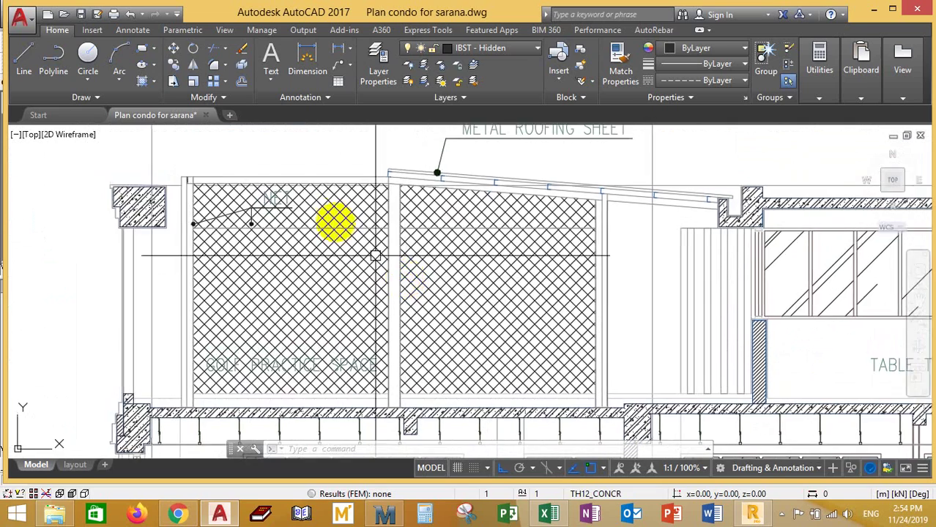
scroll(355, 247, up, 4)
scroll(396, 245, down, 5)
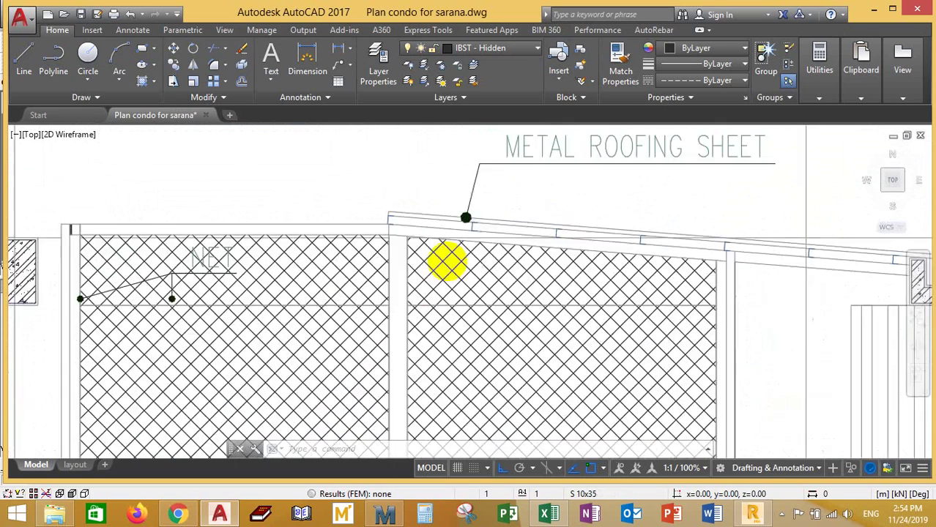
scroll(525, 258, up, 4)
scroll(424, 256, down, 2)
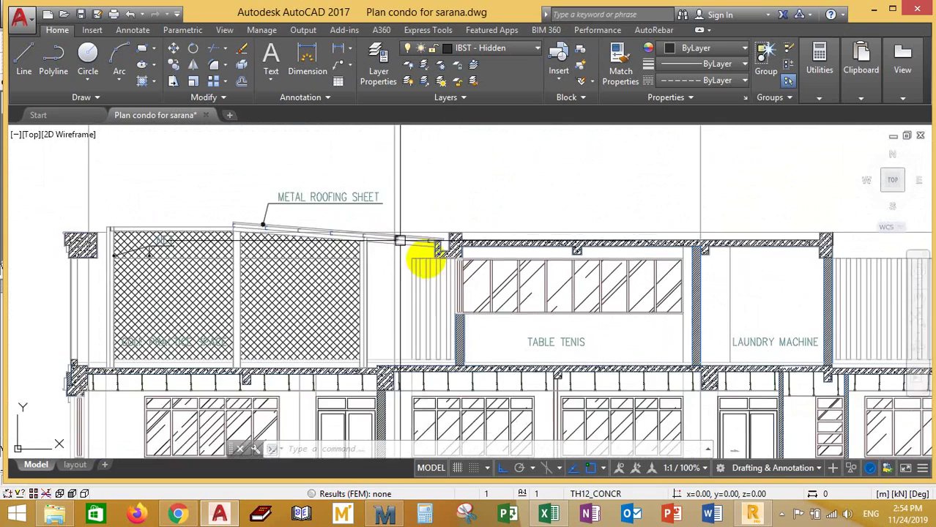
scroll(309, 222, up, 4)
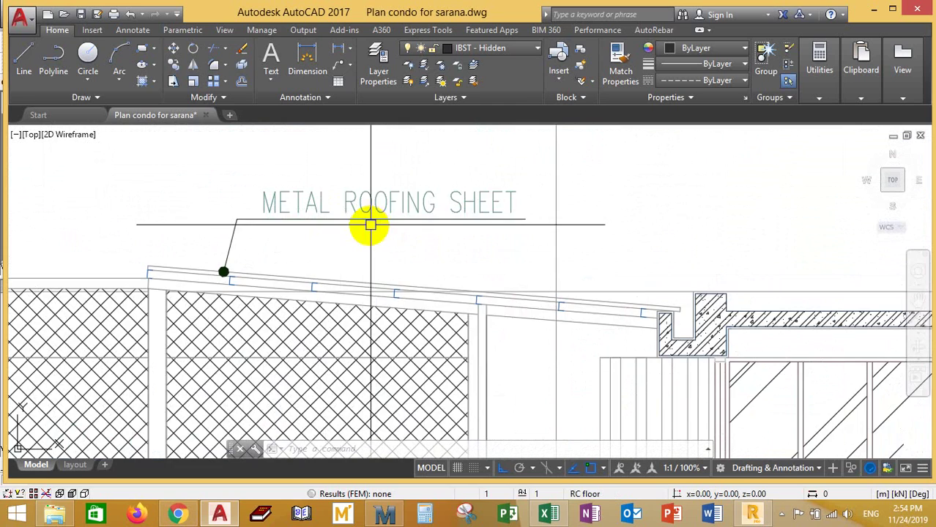
scroll(393, 234, down, 3)
scroll(394, 255, down, 3)
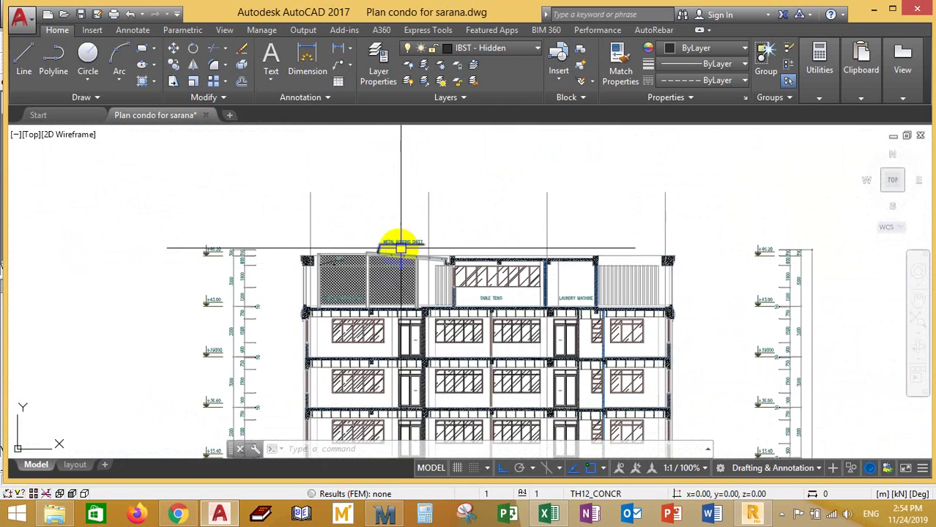
Step: Compare the upper parts of the two building sections placed side by side
scroll(396, 247, down, 3)
middle_drag(418, 247, 418, 304)
scroll(570, 272, down, 2)
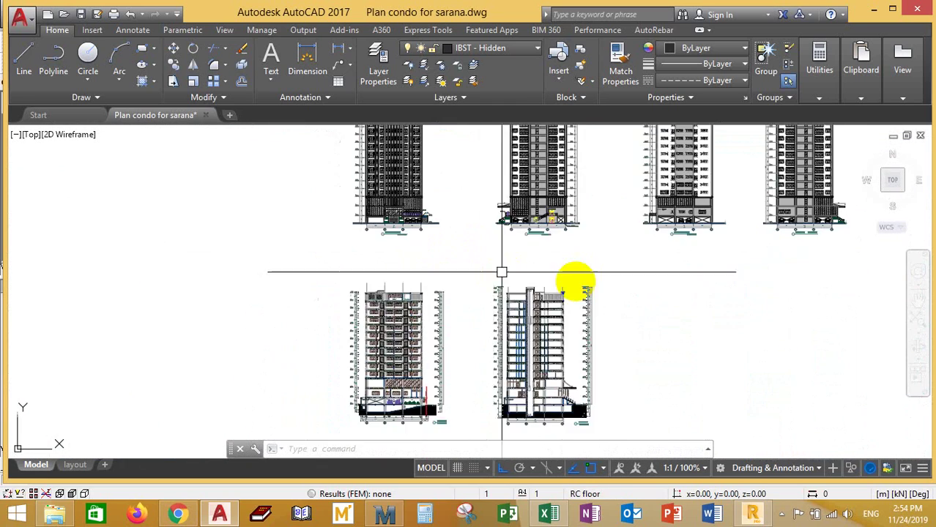
scroll(536, 289, up, 5)
scroll(536, 289, up, 2)
scroll(472, 287, down, 3)
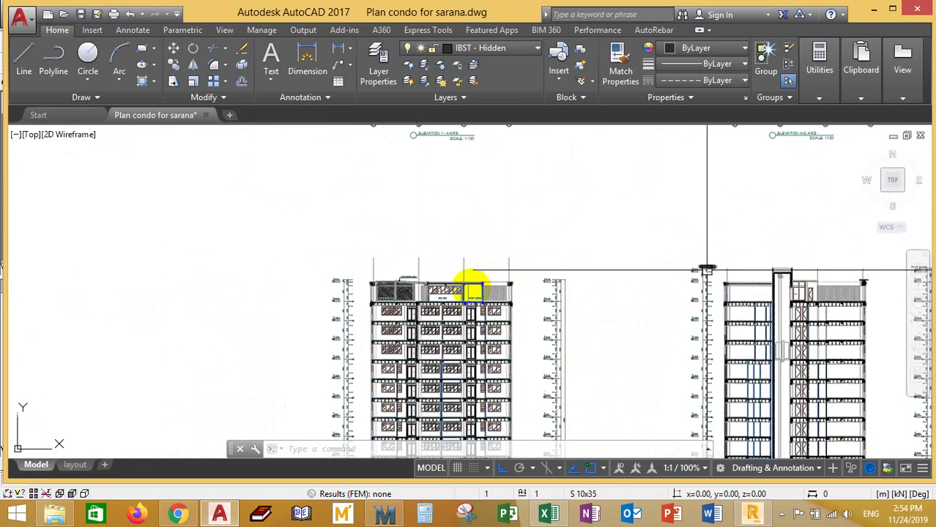
scroll(416, 273, up, 4)
scroll(420, 274, down, 4)
Step: Review the floor plans from the basement upward, including the beams and open area between axes A and B
middle_drag(496, 311, 517, 199)
scroll(380, 238, down, 1)
scroll(380, 238, up, 5)
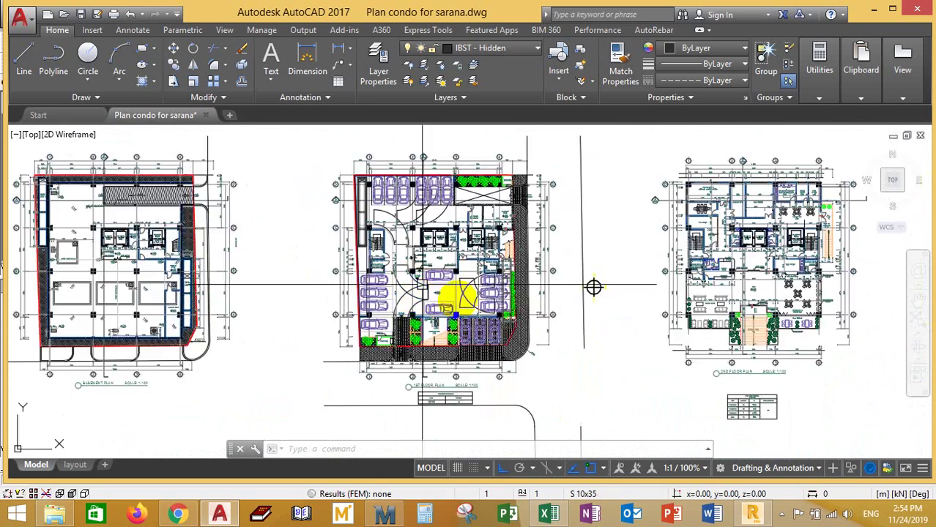
scroll(498, 308, down, 4)
scroll(449, 323, down, 2)
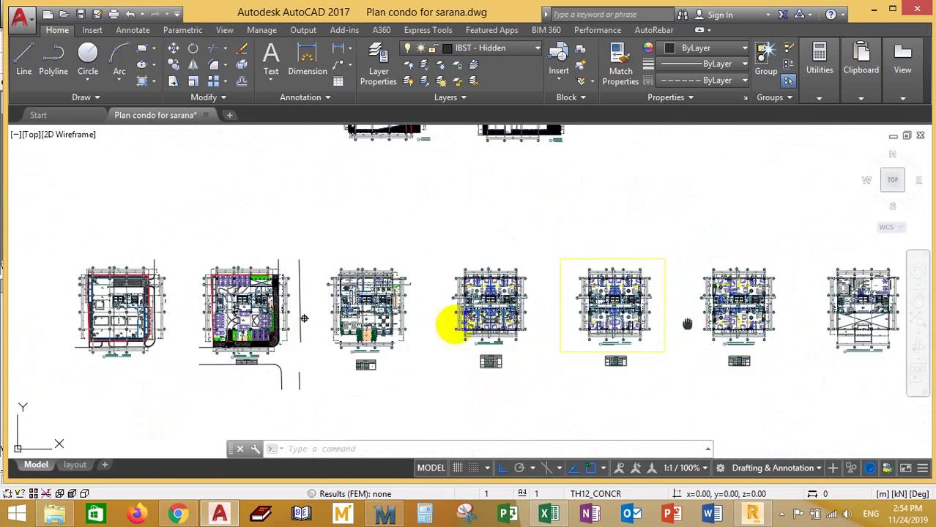
scroll(569, 328, up, 3)
scroll(704, 328, up, 3)
middle_drag(704, 328, 567, 341)
scroll(567, 340, up, 4)
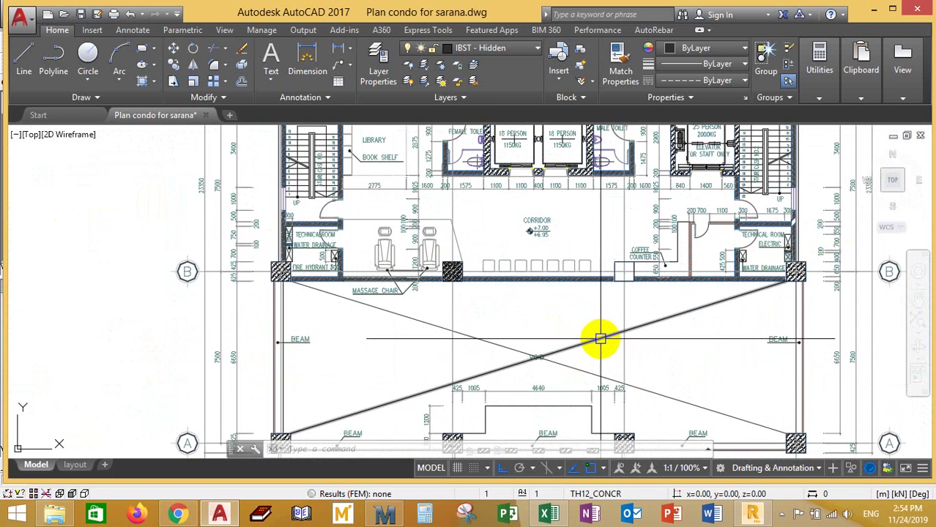
scroll(582, 337, down, 10)
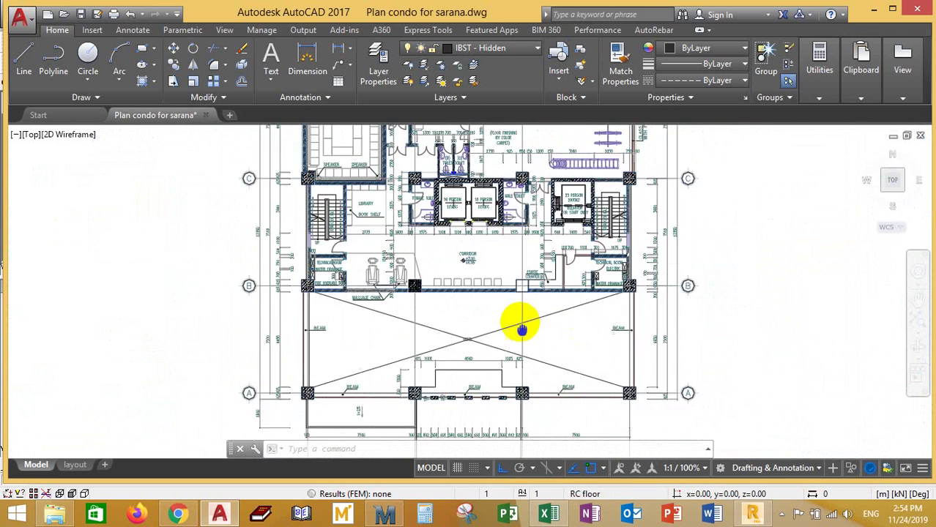
scroll(368, 300, down, 2)
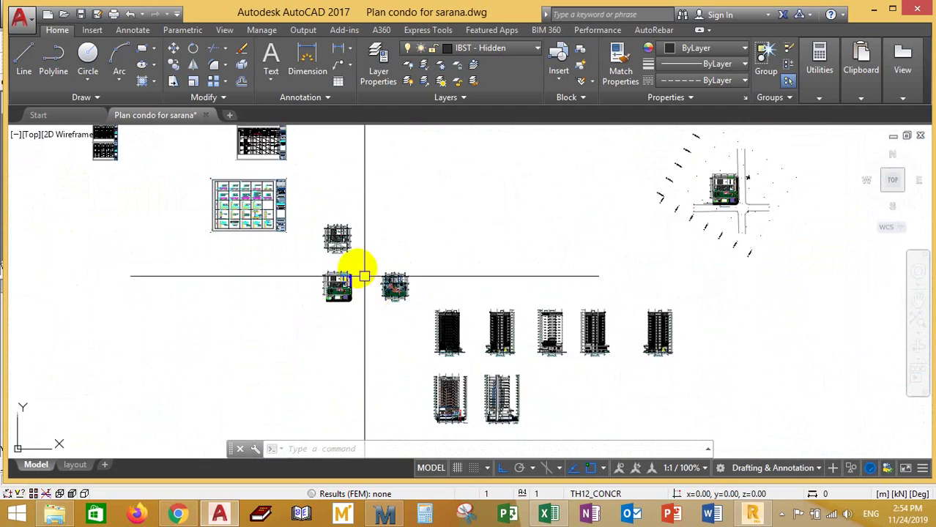
Step: Compare the planted area between axes A and B on the roof plan with the same area on the terrace floor plan
scroll(363, 272, up, 6)
mouse_move(341, 236)
middle_down()
mouse_move(372, 209)
mouse_move(407, 203)
middle_up()
scroll(334, 230, up, 8)
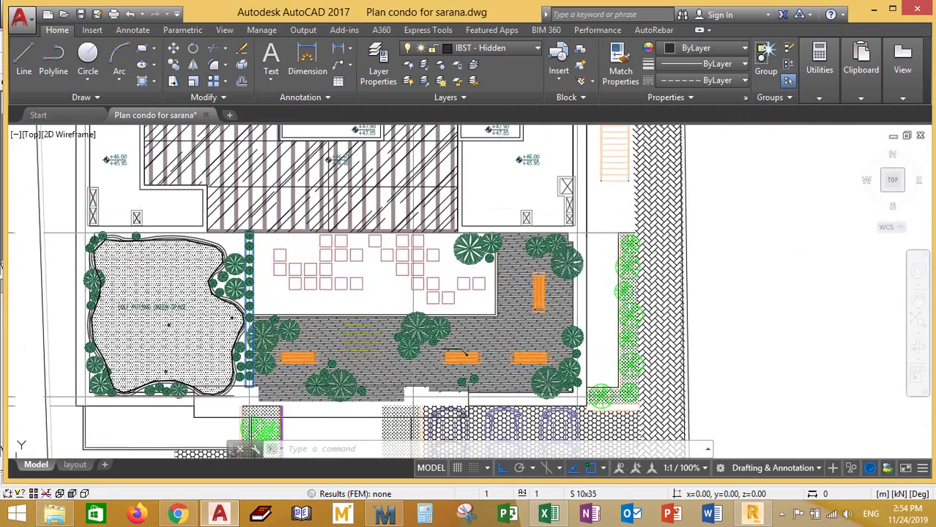
scroll(351, 278, up, 5)
scroll(363, 280, down, 8)
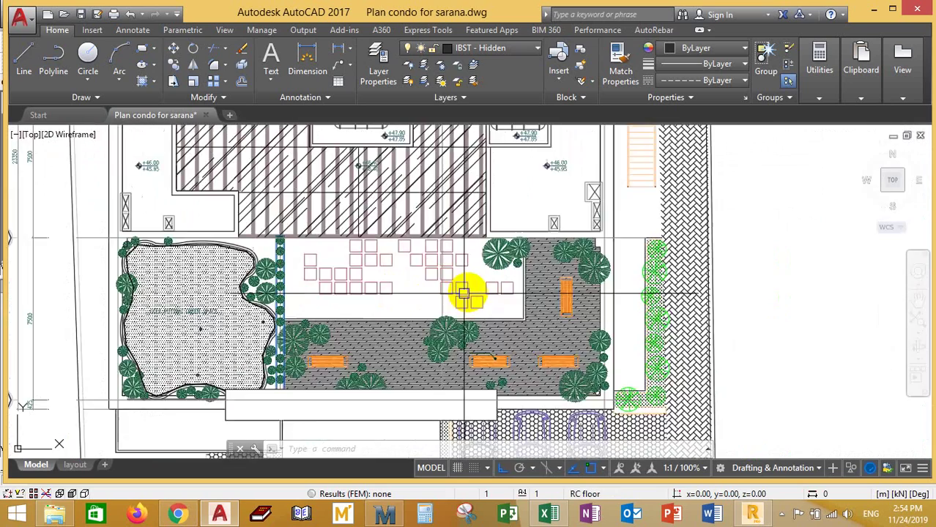
middle_drag(303, 293, 524, 322)
scroll(468, 322, up, 5)
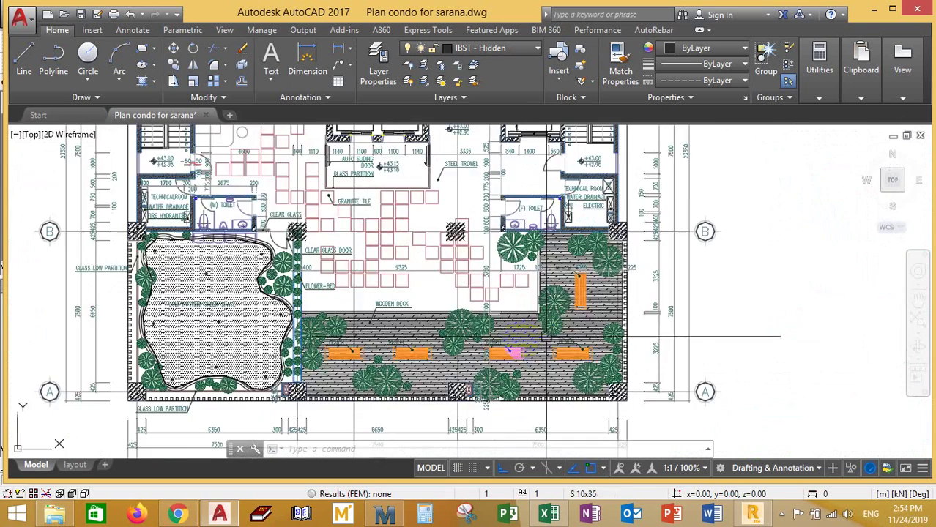
scroll(393, 296, down, 6)
scroll(271, 262, up, 2)
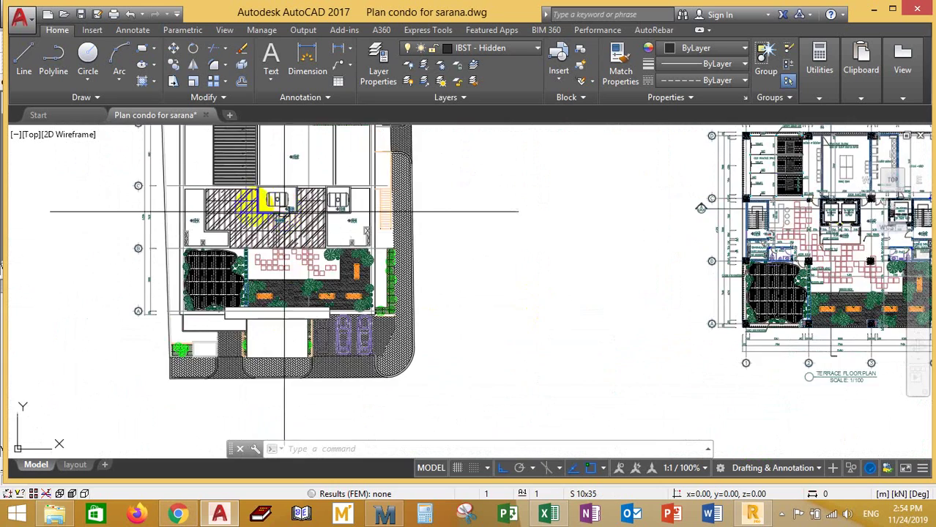
scroll(253, 205, up, 4)
scroll(308, 234, down, 4)
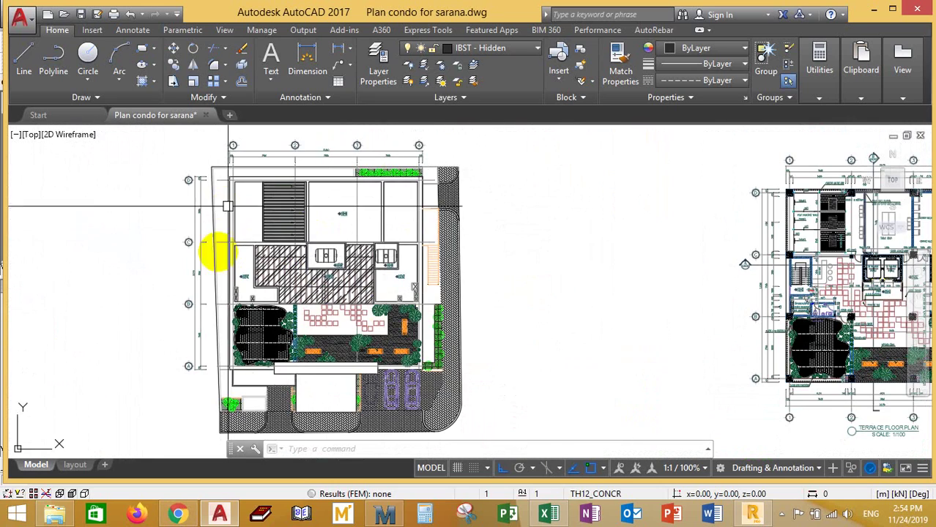
Step: Examine the terrace floor plan around the lifts, stairs, toilets, golf practice space, putting green and wooden deck
middle_drag(343, 266, 73, 271)
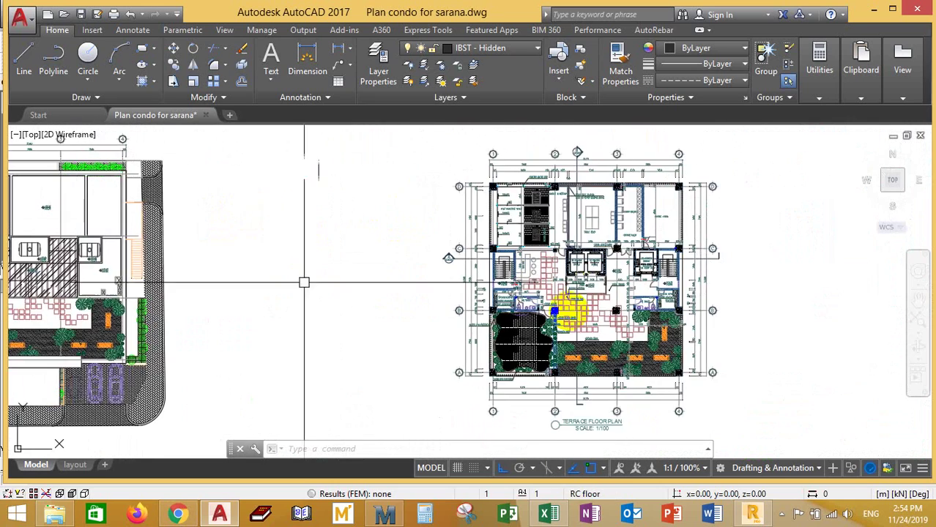
scroll(472, 256, up, 4)
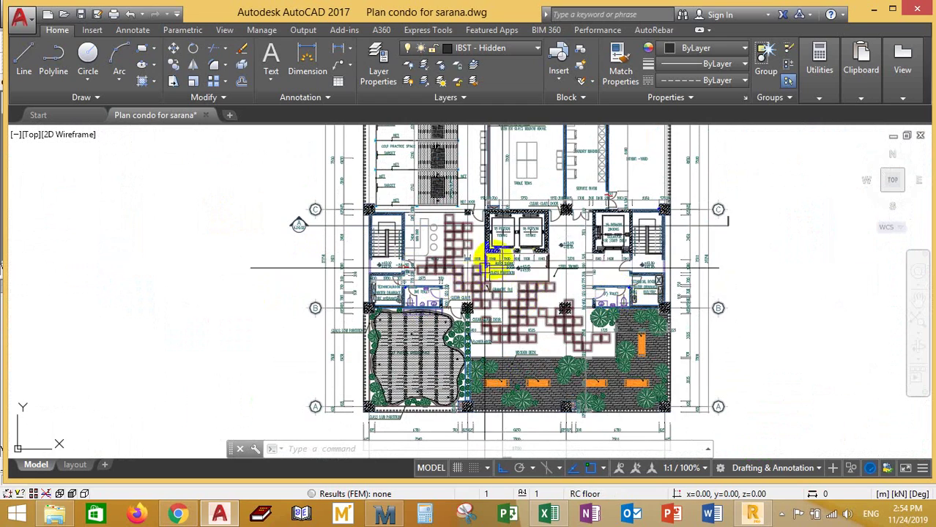
scroll(487, 287, up, 4)
scroll(476, 301, down, 4)
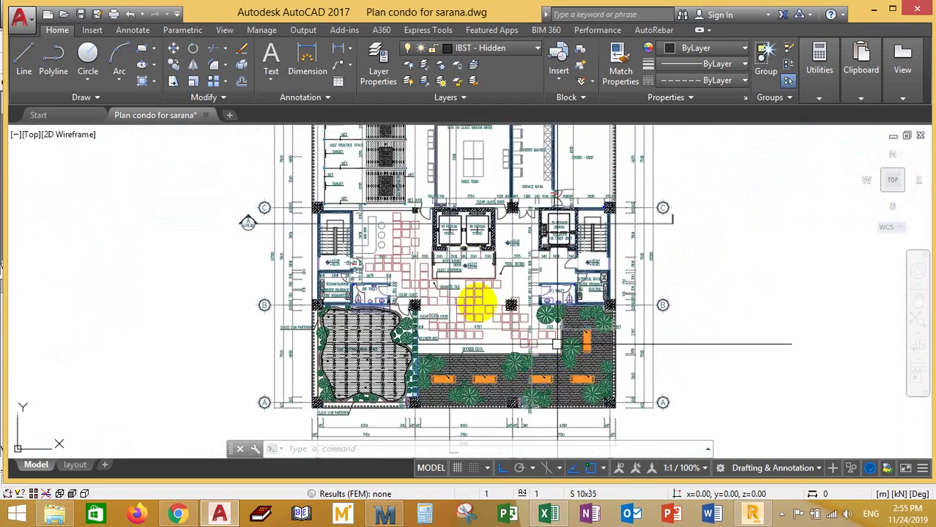
scroll(477, 300, up, 5)
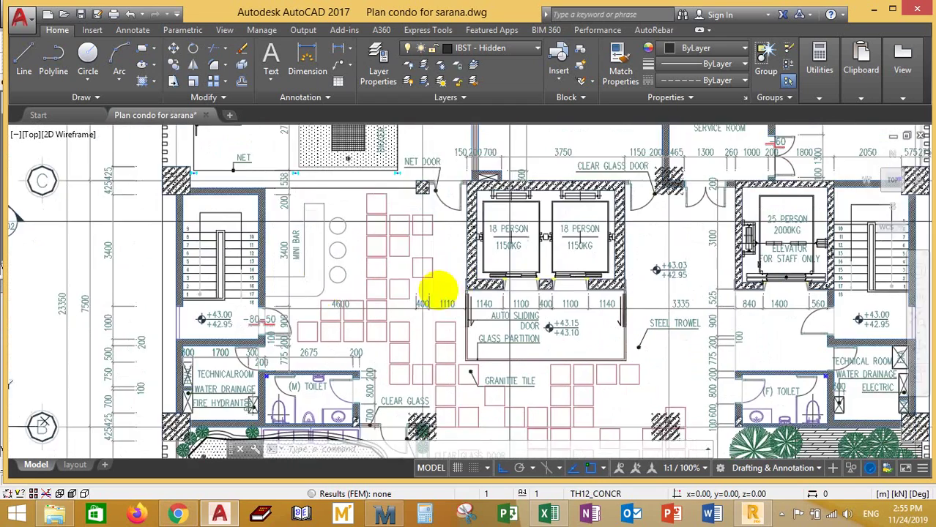
middle_drag(434, 292, 319, 286)
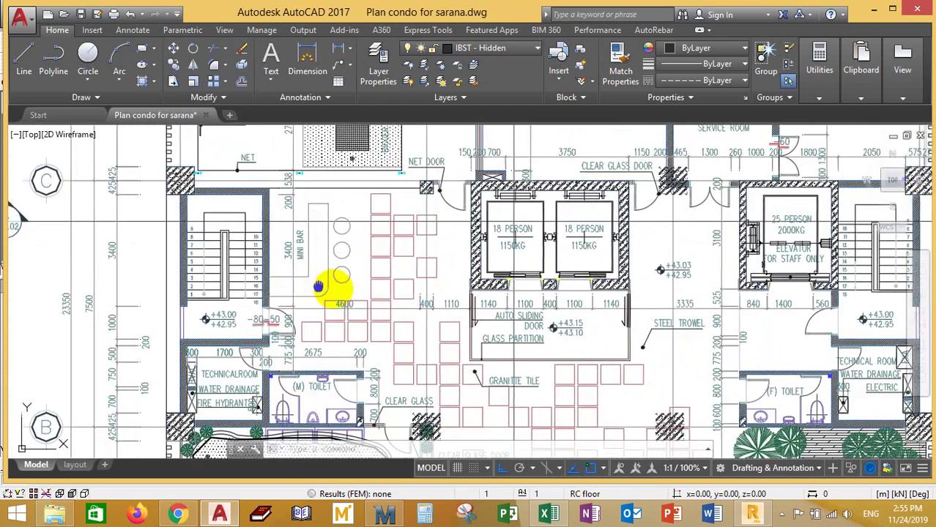
scroll(428, 328, down, 1)
scroll(501, 293, up, 2)
scroll(476, 272, down, 3)
scroll(518, 291, up, 1)
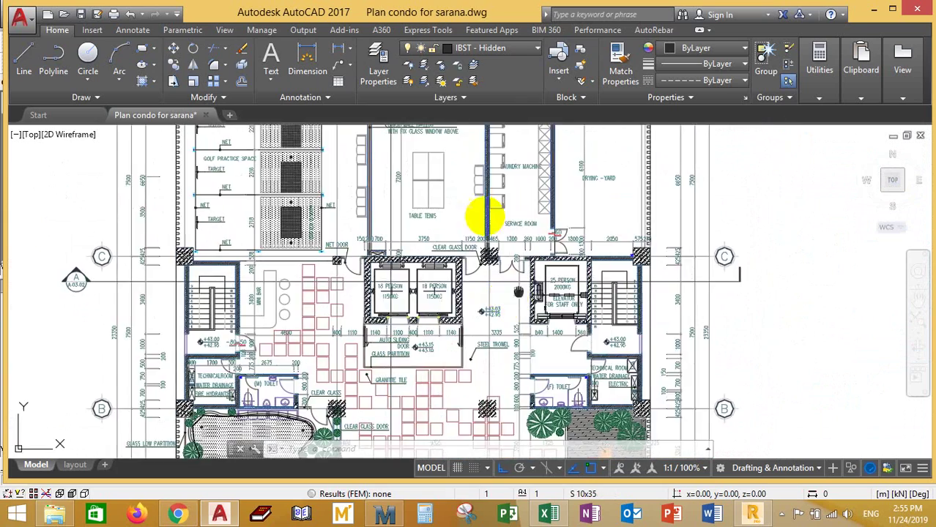
scroll(518, 292, down, 2)
scroll(425, 307, up, 3)
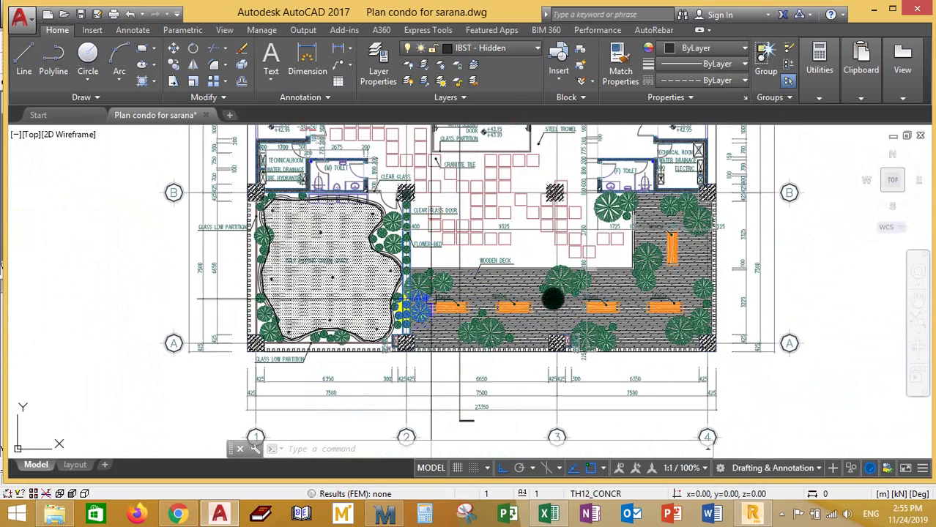
scroll(634, 273, up, 1)
scroll(522, 318, down, 3)
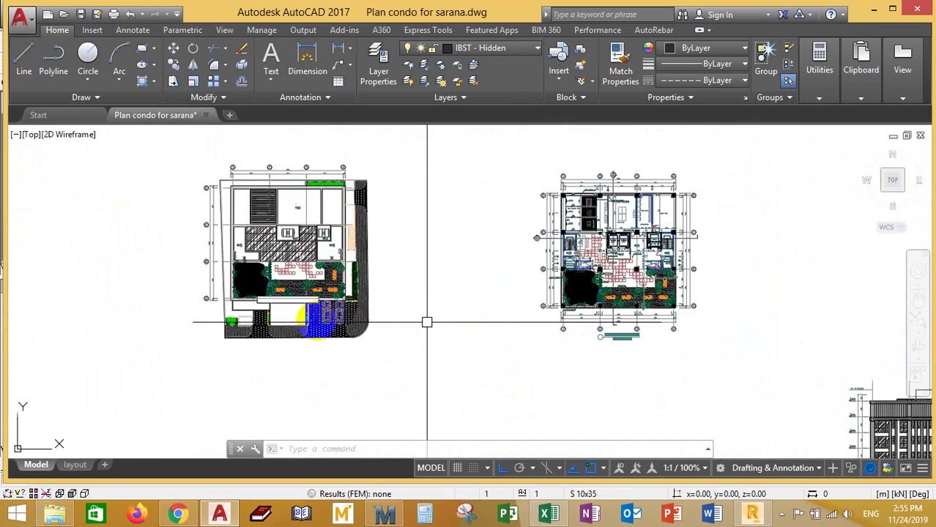
Step: Inspect the hatched roof area between axes B and C and the adjoining garden on the roof plan
scroll(429, 320, up, 4)
middle_drag(307, 286, 378, 375)
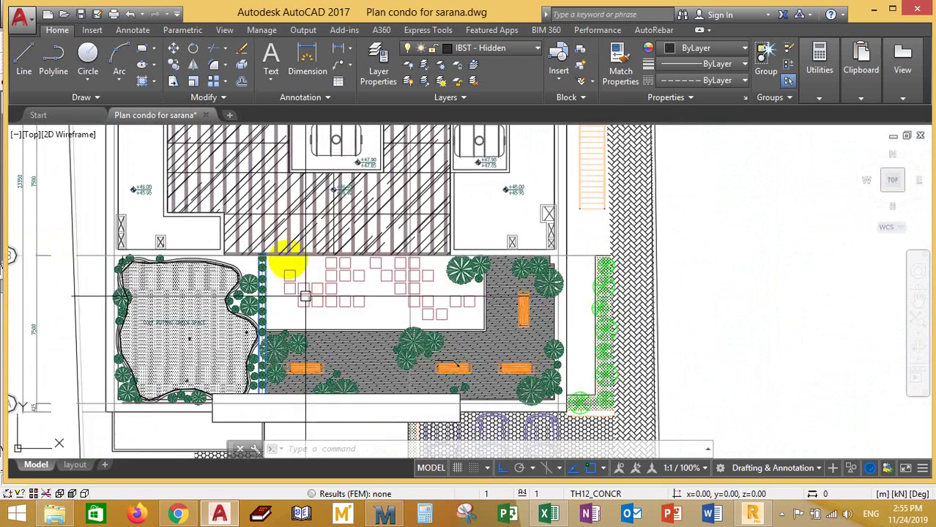
scroll(359, 260, up, 1)
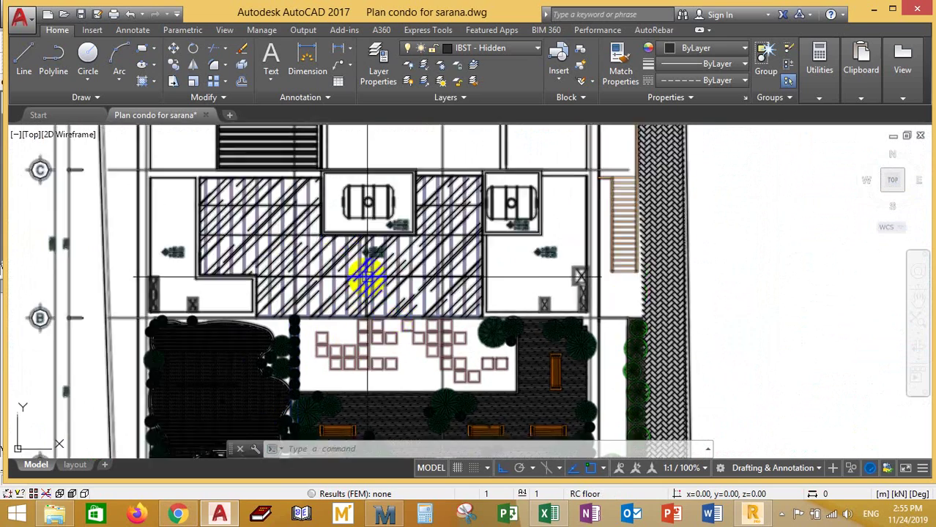
scroll(372, 292, down, 1)
scroll(384, 308, down, 1)
middle_drag(397, 324, 395, 283)
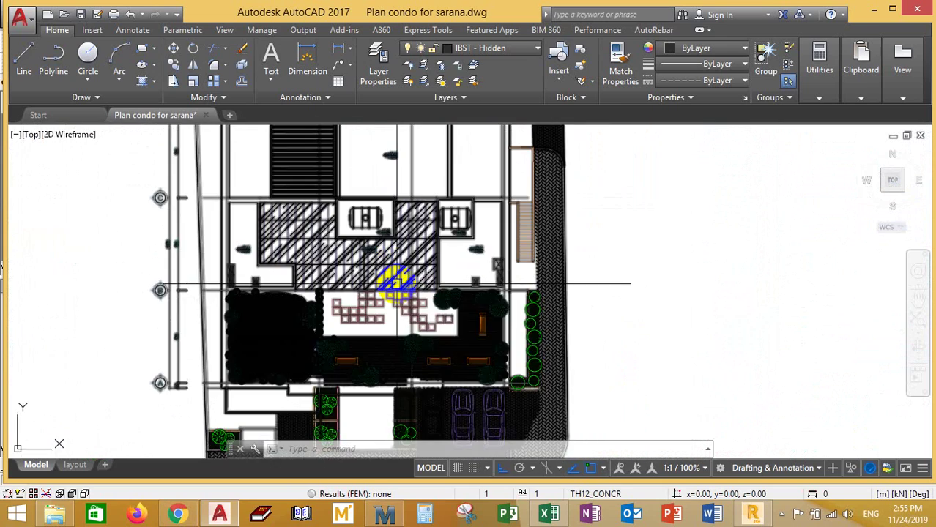
scroll(395, 283, down, 8)
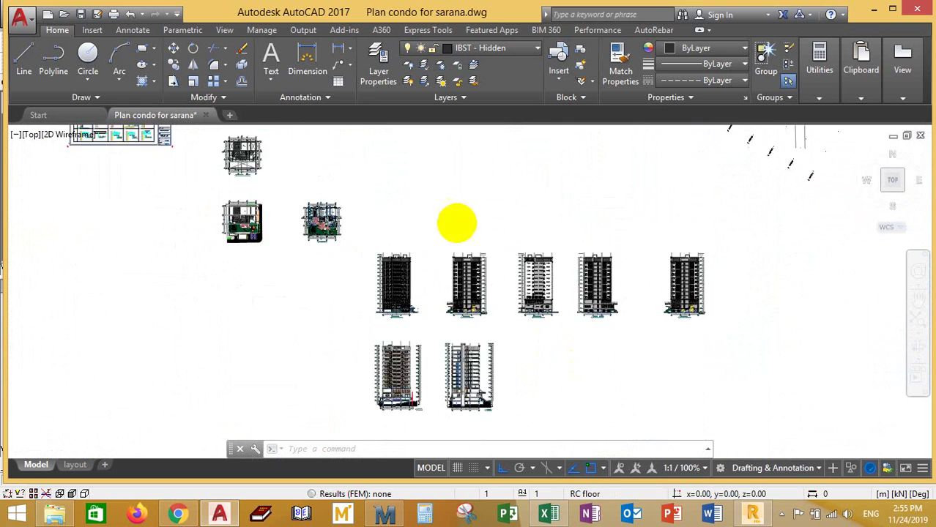
Step: Examine the void, its surrounding beams and the title of the Entertainment Floor (3rd FL) plan
scroll(502, 246, up, 10)
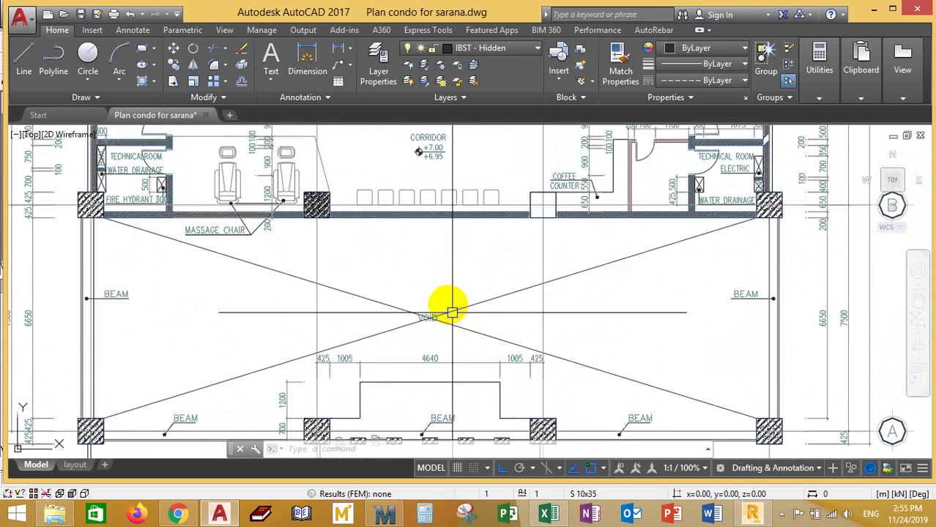
scroll(445, 309, down, 5)
middle_drag(445, 308, 507, 231)
scroll(443, 336, up, 6)
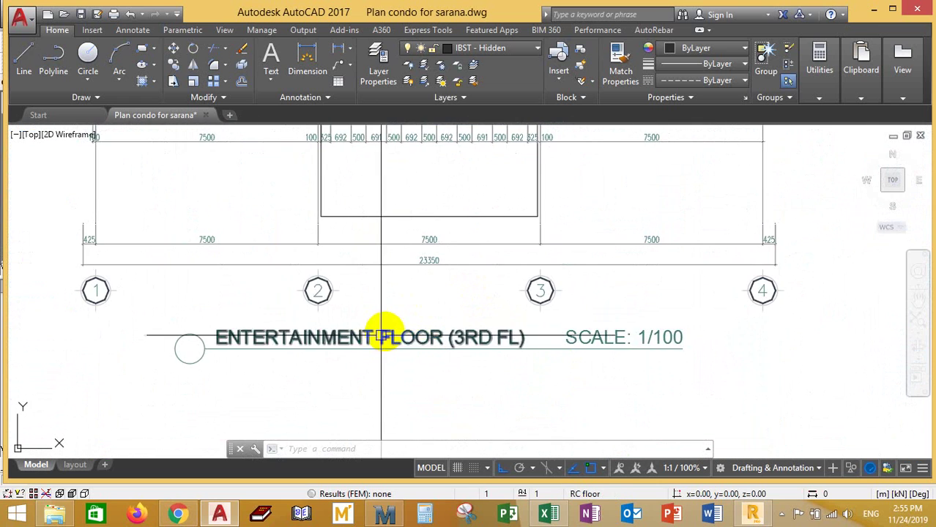
scroll(436, 342, down, 2)
scroll(436, 341, up, 3)
scroll(418, 337, down, 9)
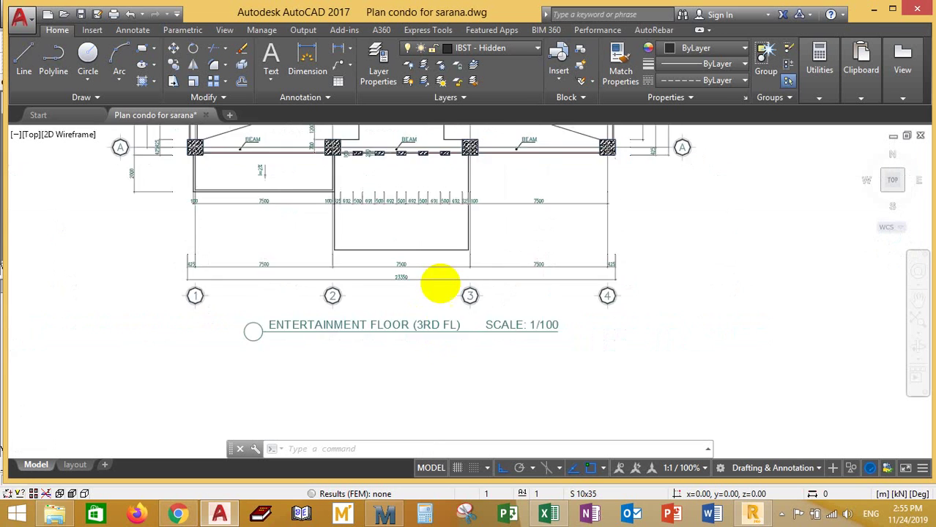
scroll(424, 313, up, 2)
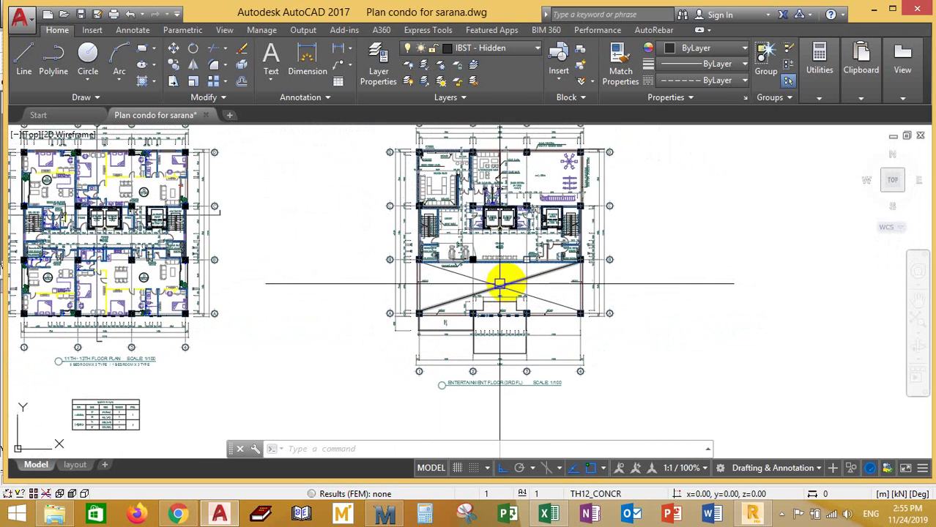
Step: Delete the two crossing diagonal lines marking the void between axes A and B on the Entertainment Floor (3rd FL) plan
scroll(514, 282, up, 4)
click(449, 290)
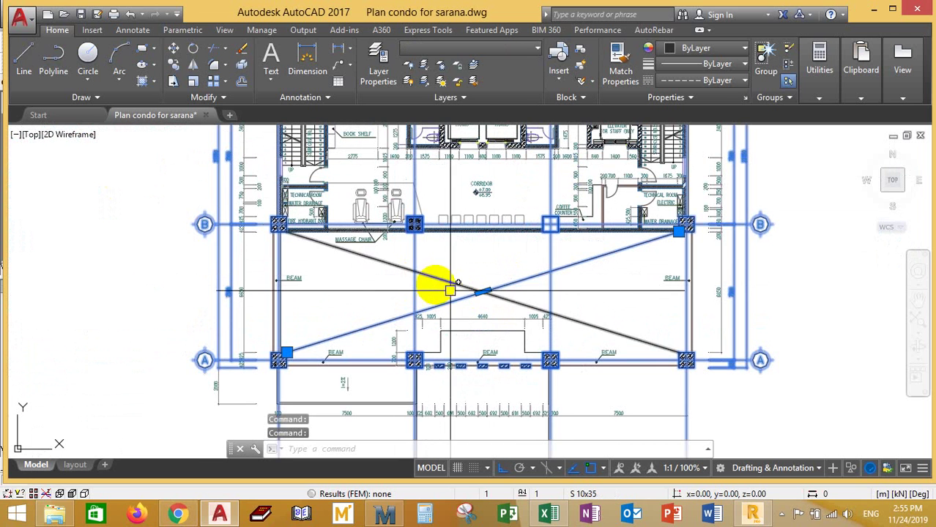
key(Escape)
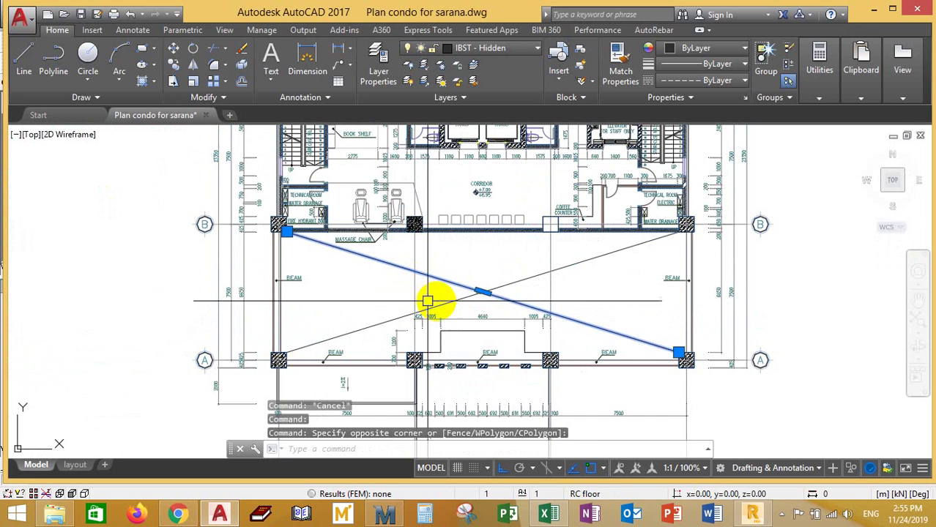
click(430, 303)
key(Delete)
scroll(442, 288, down, 4)
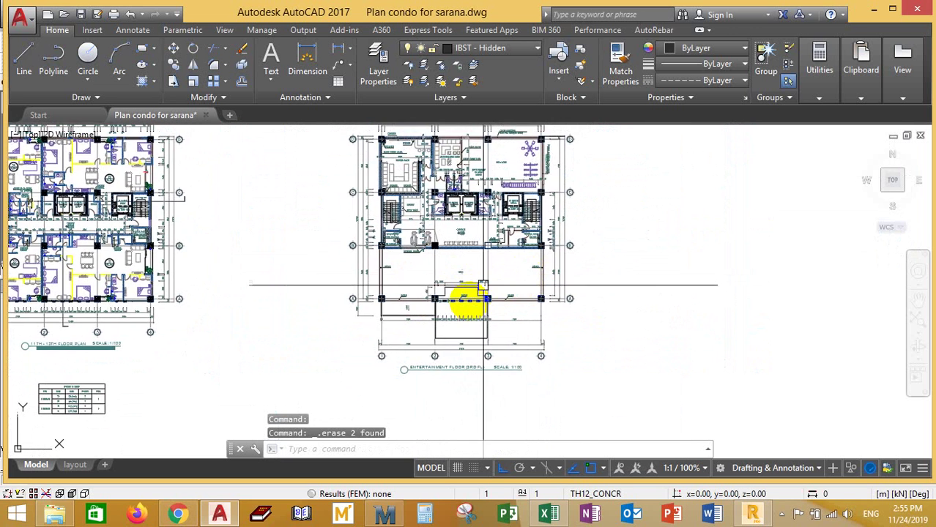
Step: Review the open void between axes A and B on the entertainment floor plan, with its columns, beams and adjoining corridor
scroll(463, 292, down, 3)
scroll(460, 313, up, 3)
middle_drag(464, 312, 455, 326)
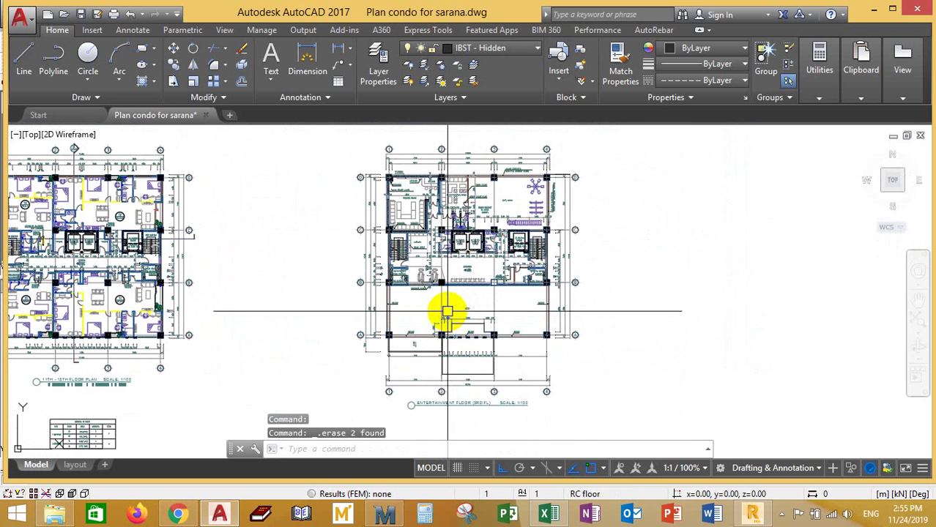
scroll(443, 312, up, 4)
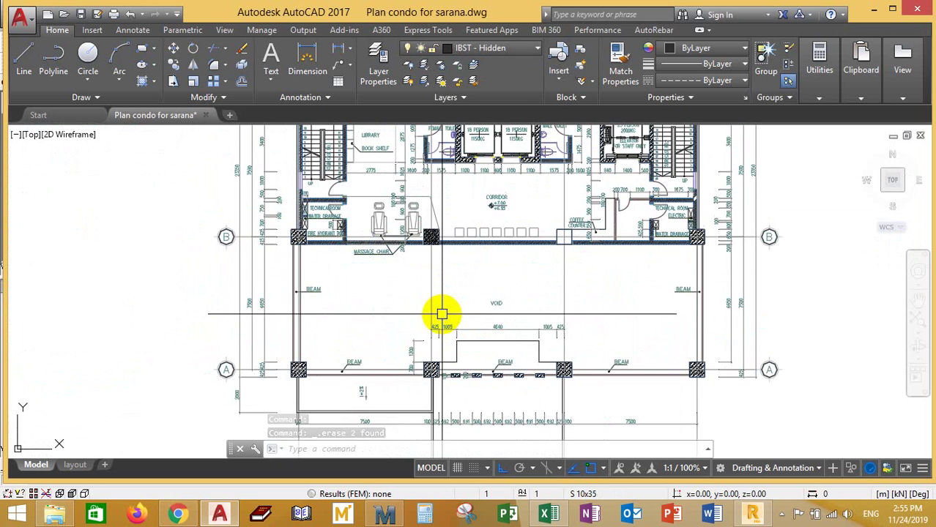
scroll(428, 304, down, 2)
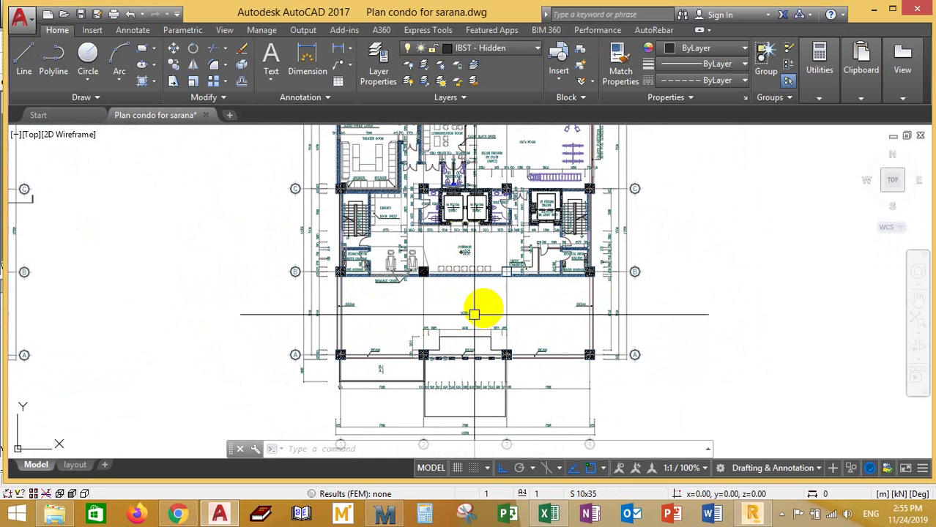
scroll(405, 313, up, 2)
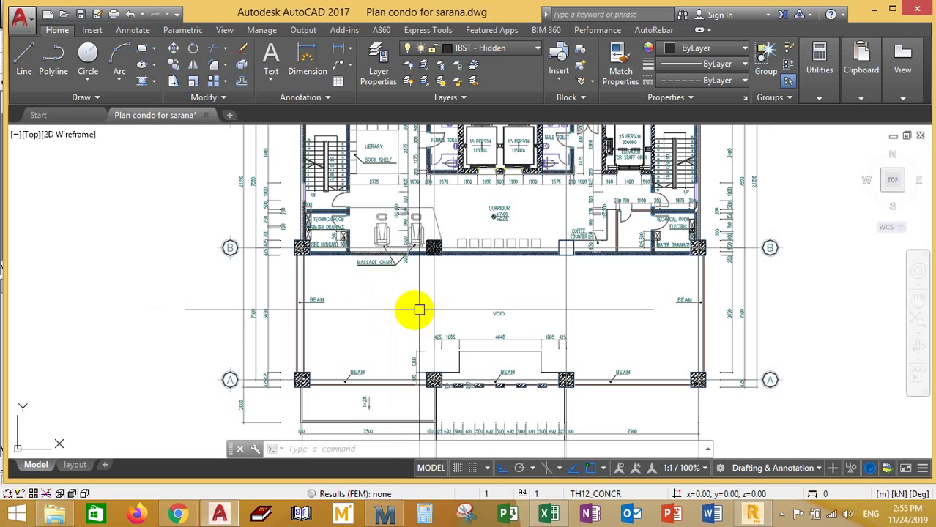
middle_drag(463, 286, 444, 313)
scroll(444, 288, down, 3)
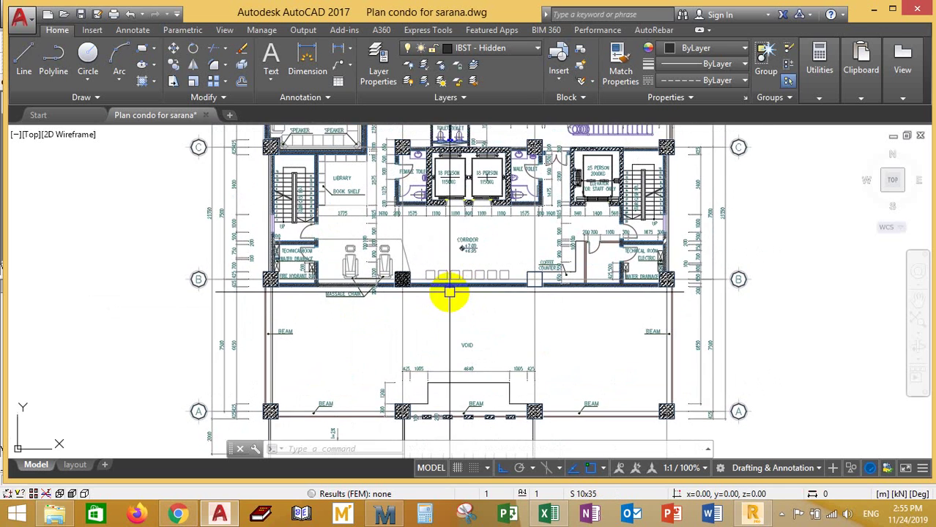
scroll(398, 309, up, 4)
scroll(420, 299, down, 8)
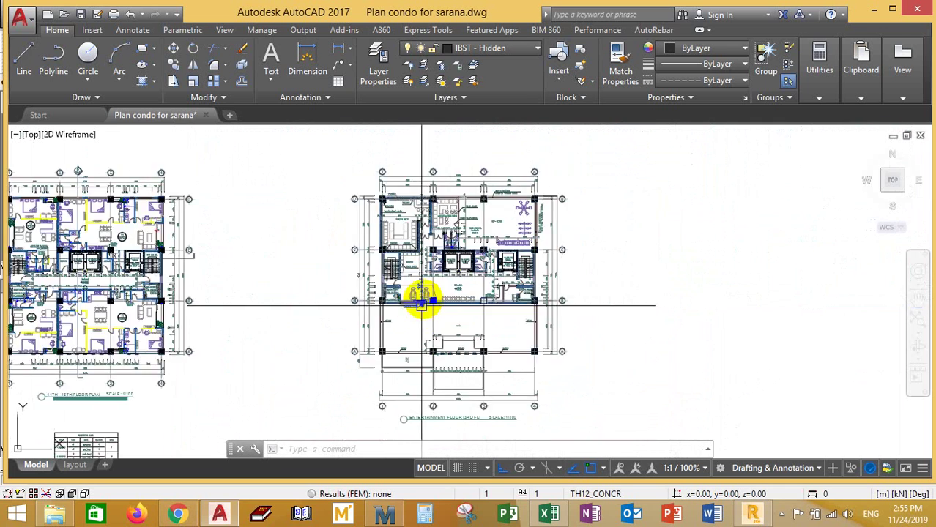
scroll(309, 313, up, 3)
scroll(283, 280, up, 3)
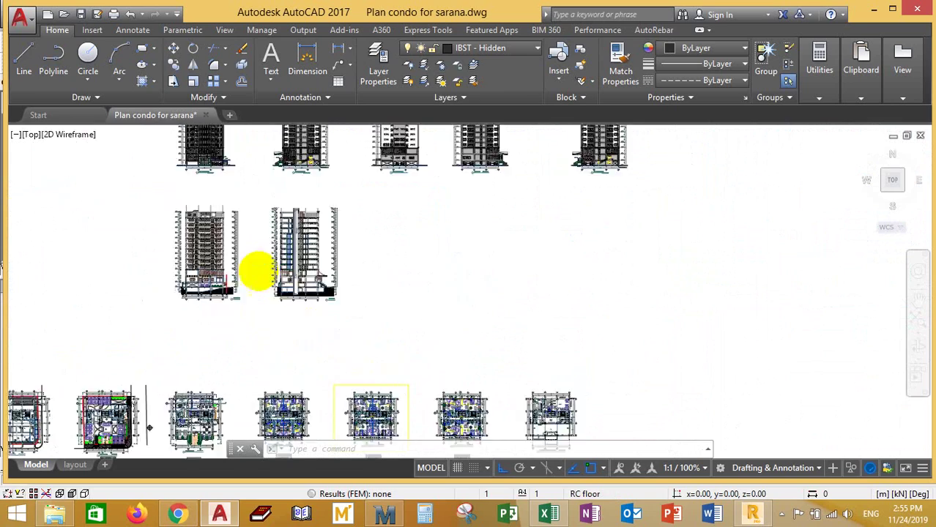
Step: Examine the terrace floor plan's title, wooden deck and golf putting green between axes A and B
scroll(293, 272, down, 5)
scroll(255, 211, up, 5)
scroll(453, 341, up, 8)
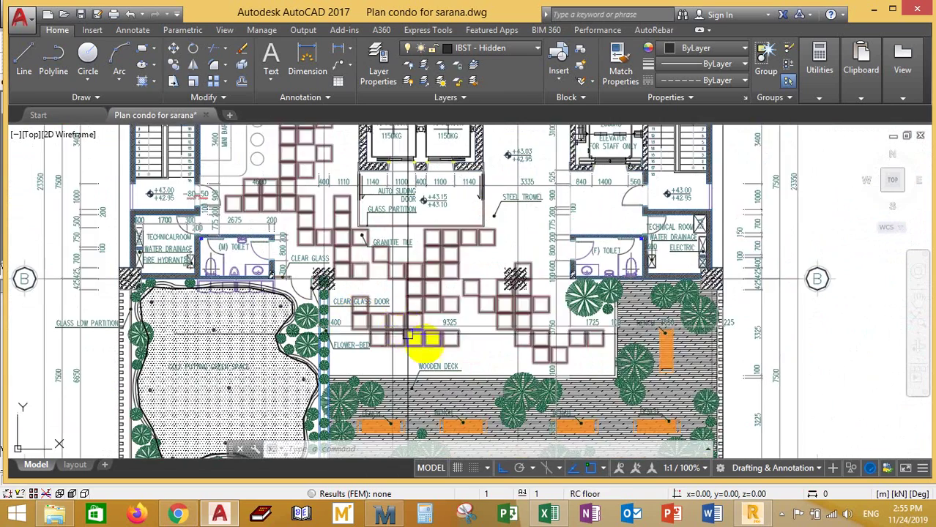
middle_drag(410, 335, 359, 297)
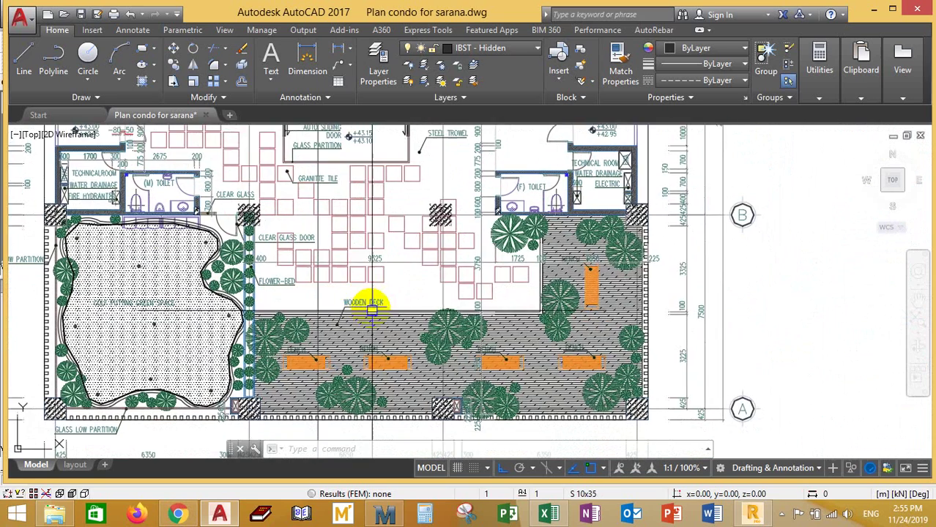
scroll(360, 295, down, 6)
scroll(364, 302, up, 6)
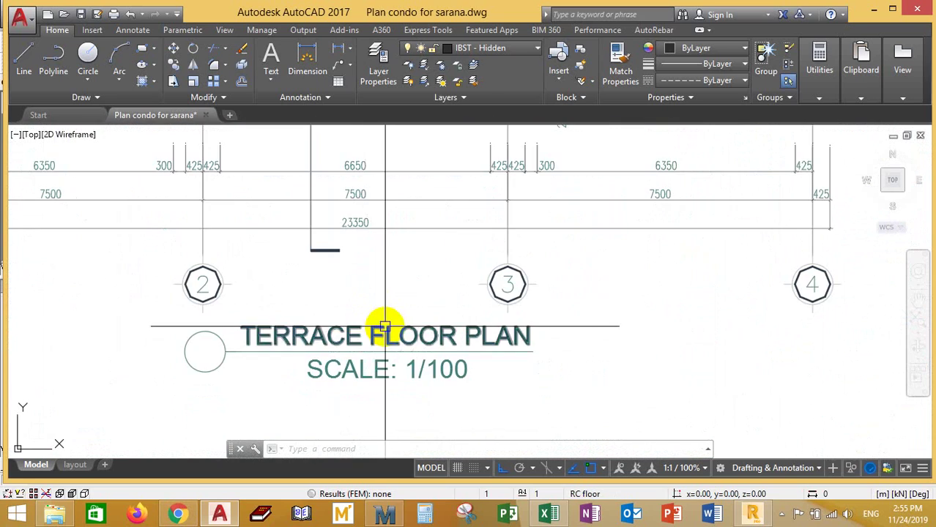
scroll(356, 314, down, 6)
scroll(279, 268, up, 5)
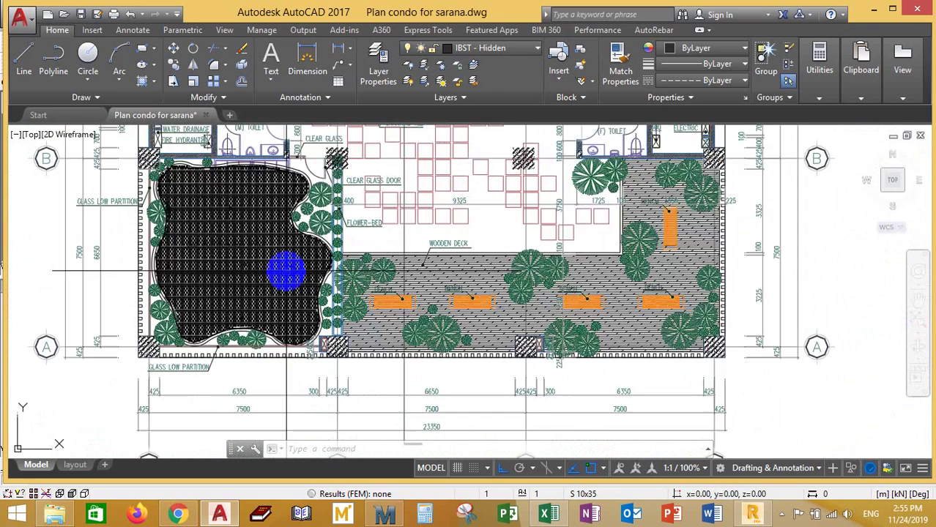
Step: Switch to Mathcad and add the heading "Section Beam" below the shear modulus G equation
scroll(282, 271, down, 5)
click(782, 515)
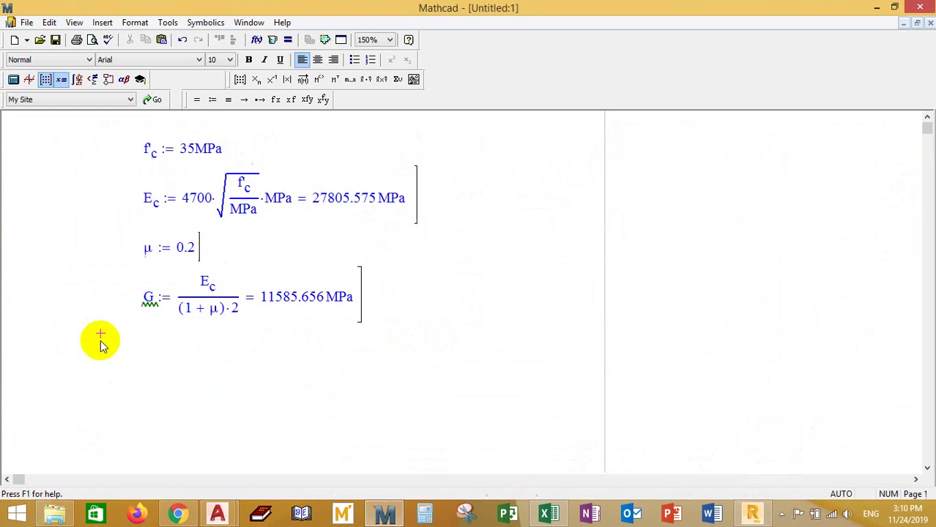
scroll(98, 335, down, 1)
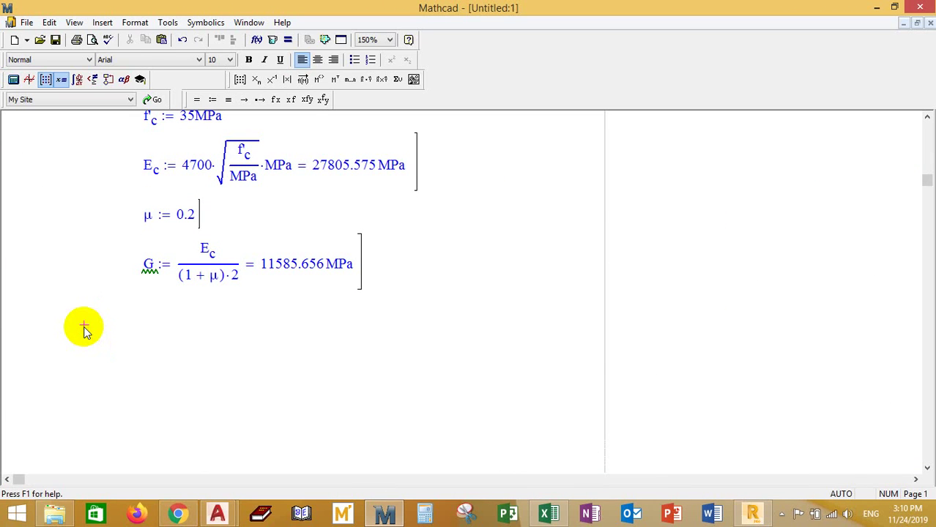
text(Se)
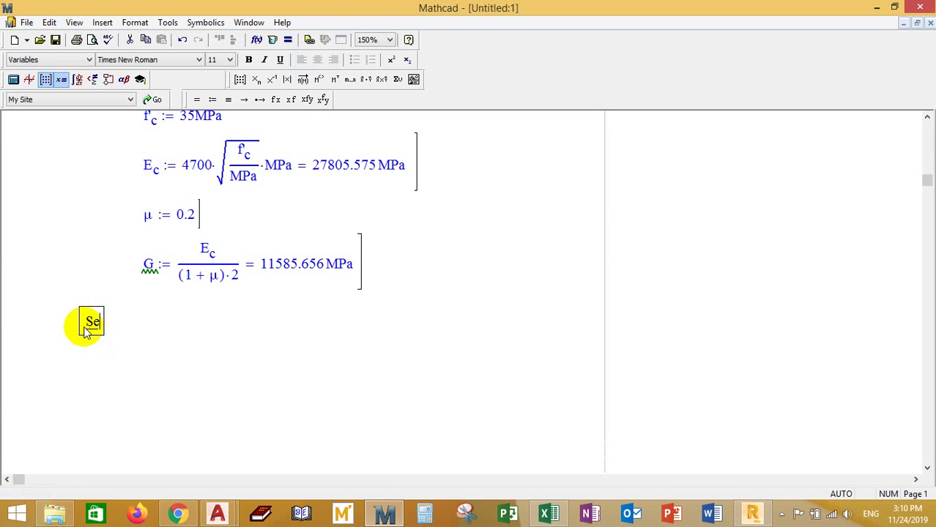
text(ction )
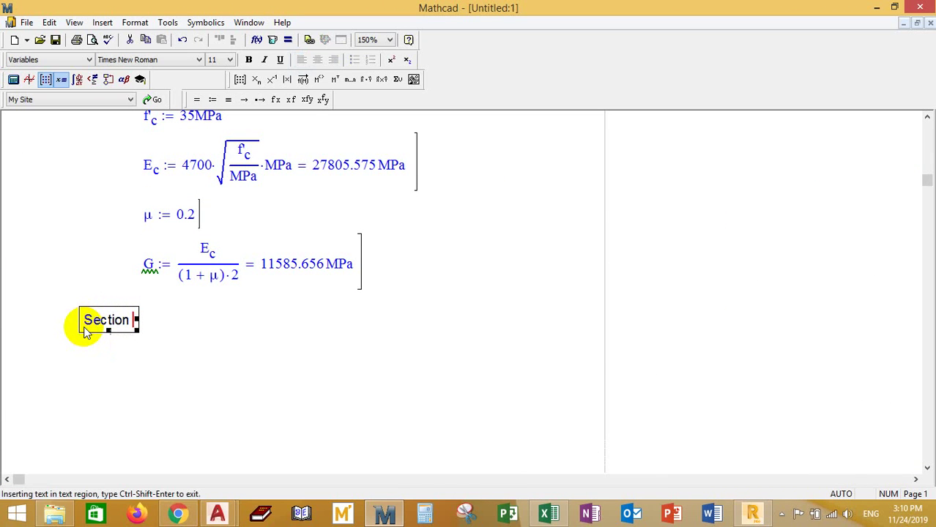
text(Beam)
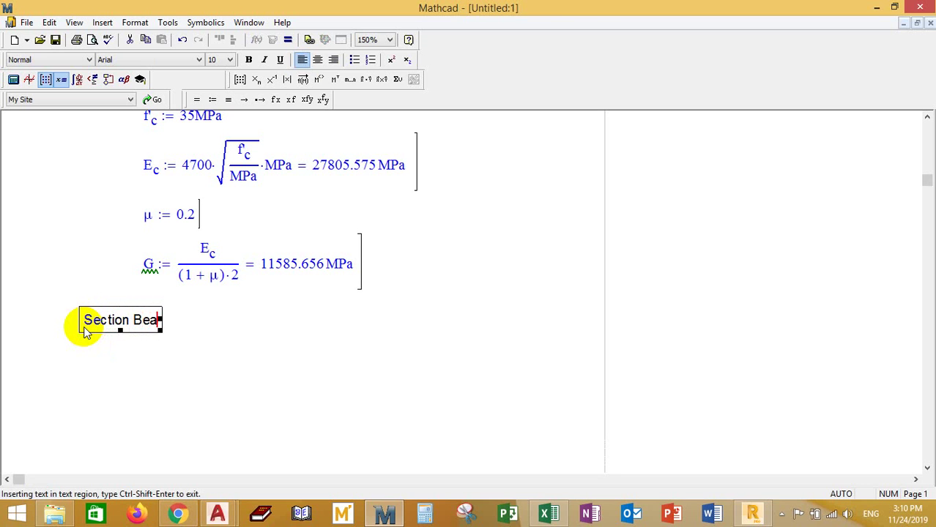
click(84, 366)
Step: Shift the "Section Beam" heading slightly down to leave more space beneath the G equation
drag(207, 358, 115, 318)
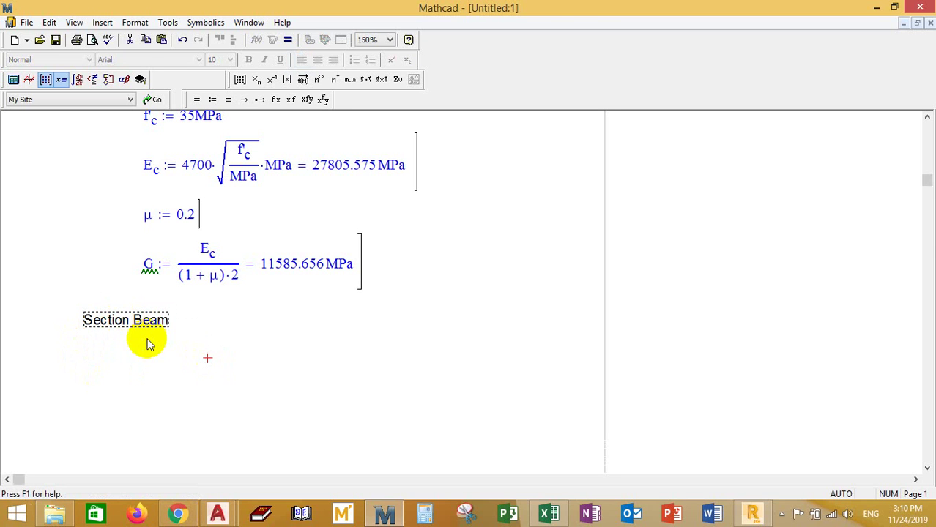
key(Down)
key(Down)
key(Down)
key(Down)
key(Down)
key(Down)
key(Down)
scroll(146, 358, down, 2)
Step: Define the span L with subscript x as 7.5 m under the "Section Beam" heading
click(134, 309)
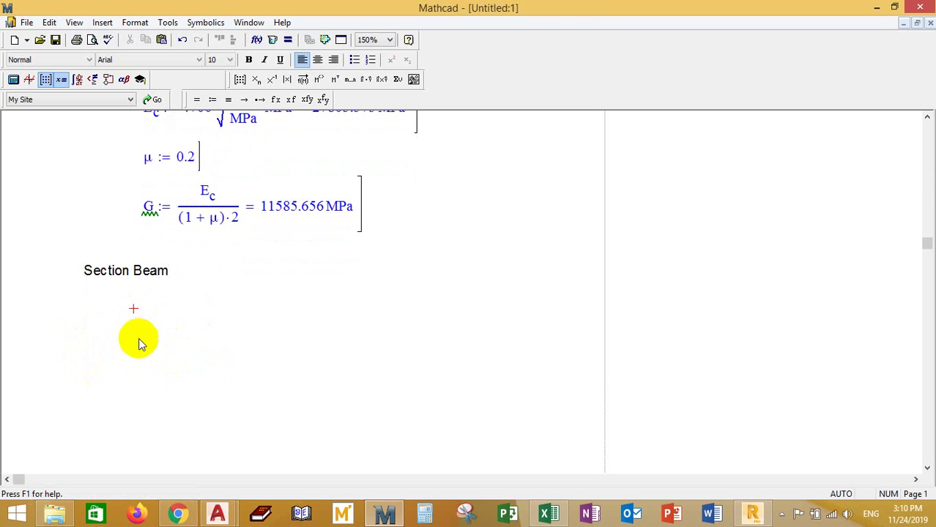
click(134, 326)
text(L)
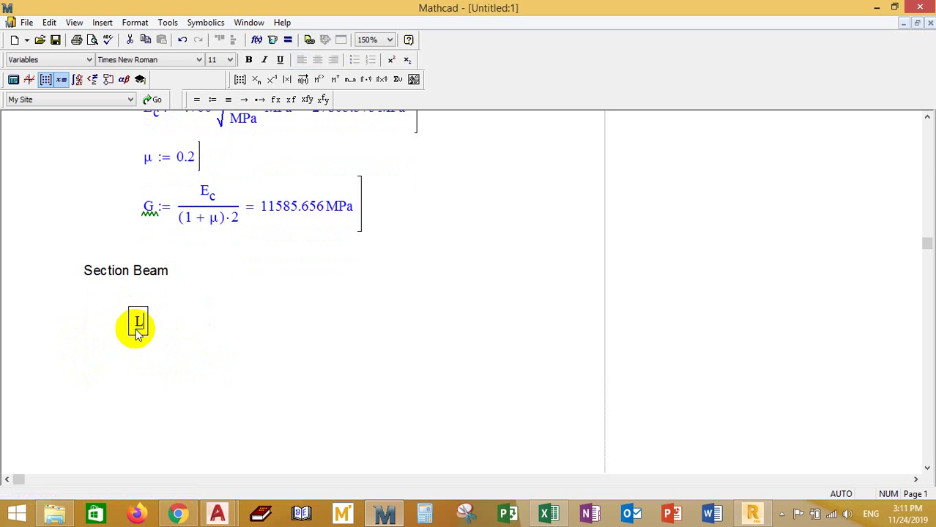
text(.x:=7)
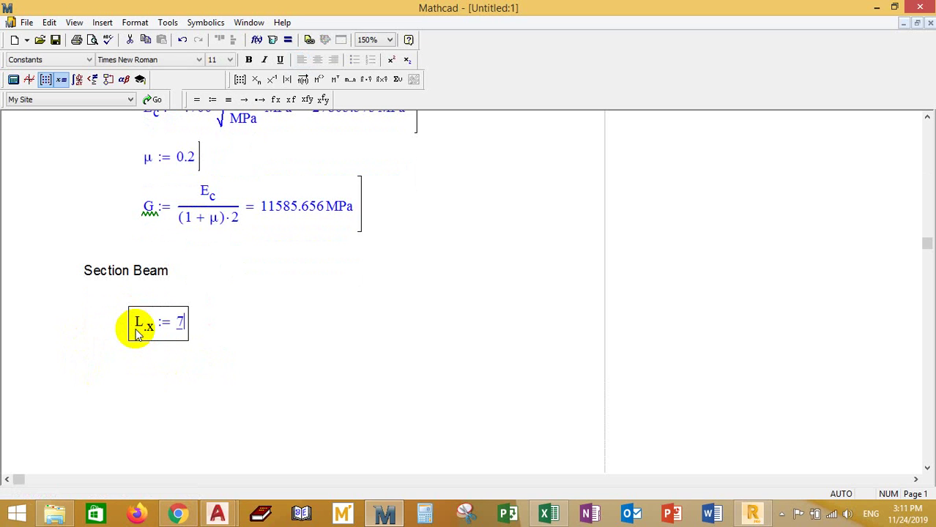
text(.5m)
click(134, 358)
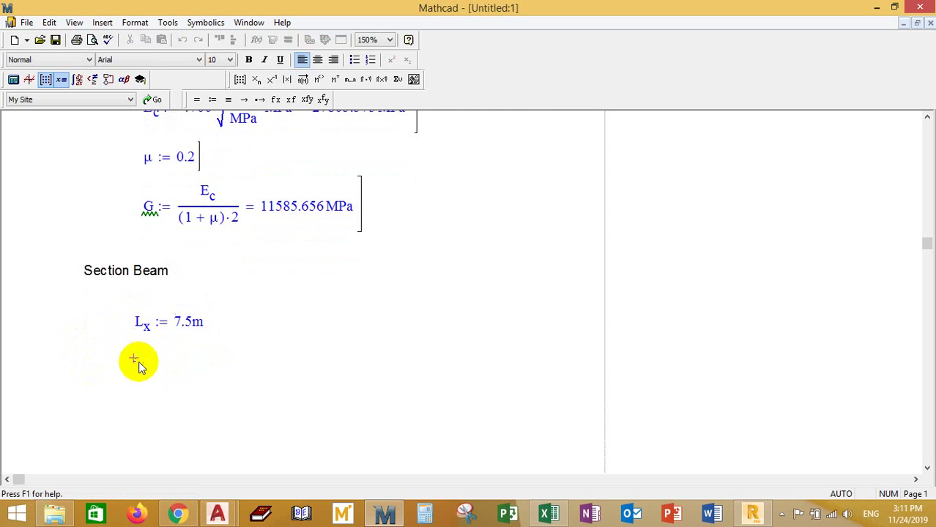
Step: Define the span L with subscript y as 7.5 m beside the x span definition
click(257, 326)
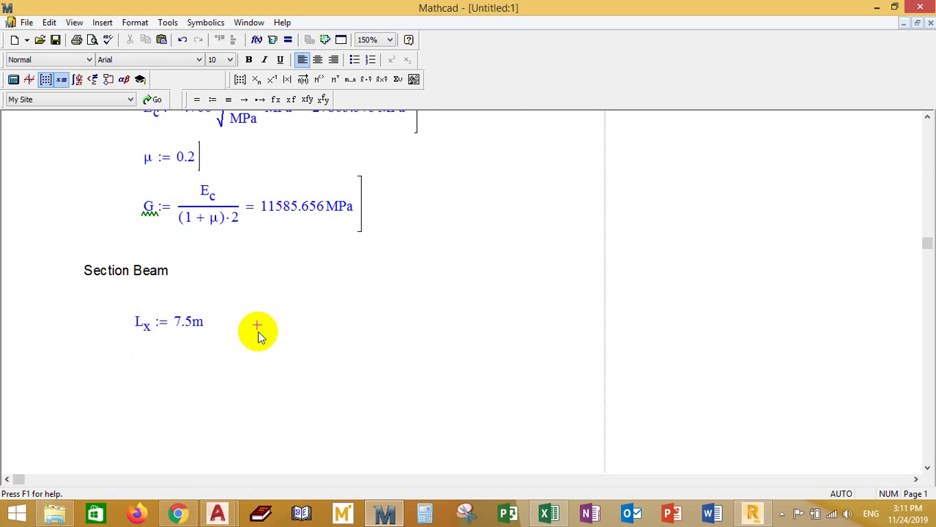
text(L.y)
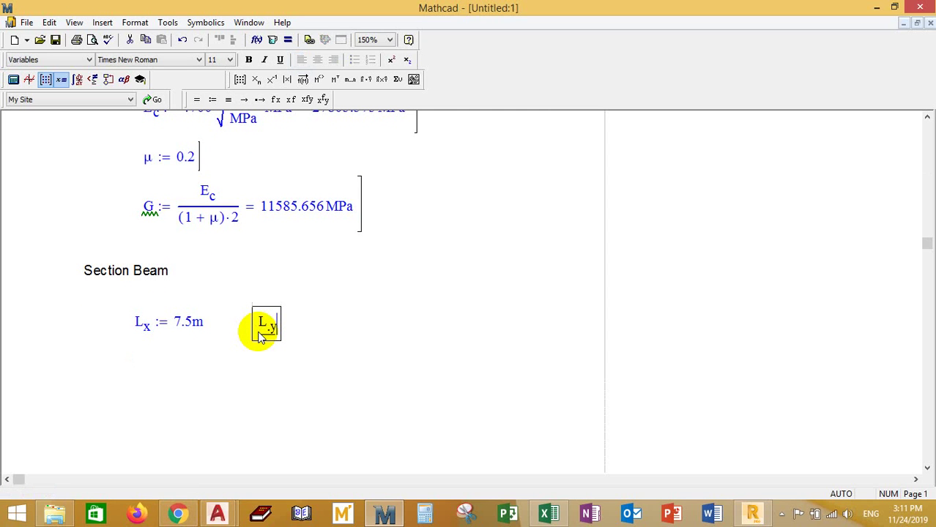
text(:=7.5)
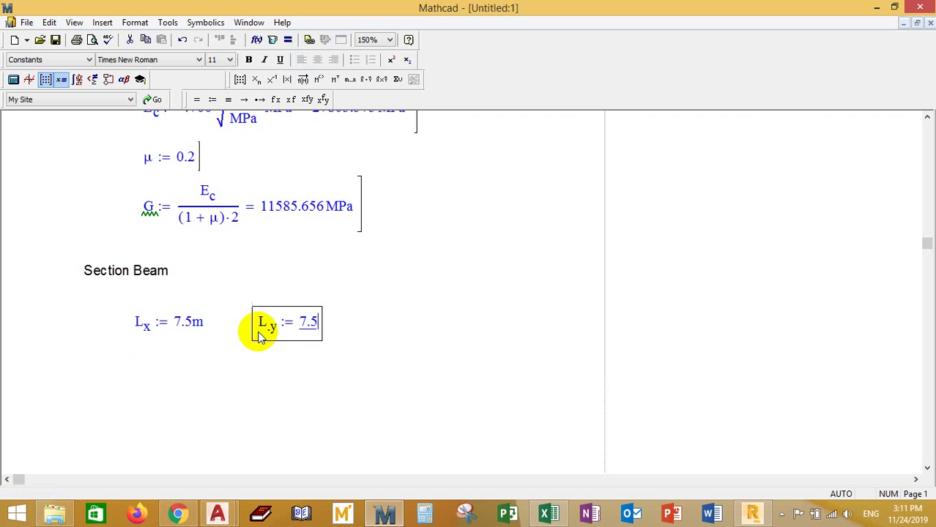
text(m)
click(258, 361)
Step: Begin the definition of beam depth h below the spans with a matrix of 1 row and 2 columns
scroll(207, 347, down, 2)
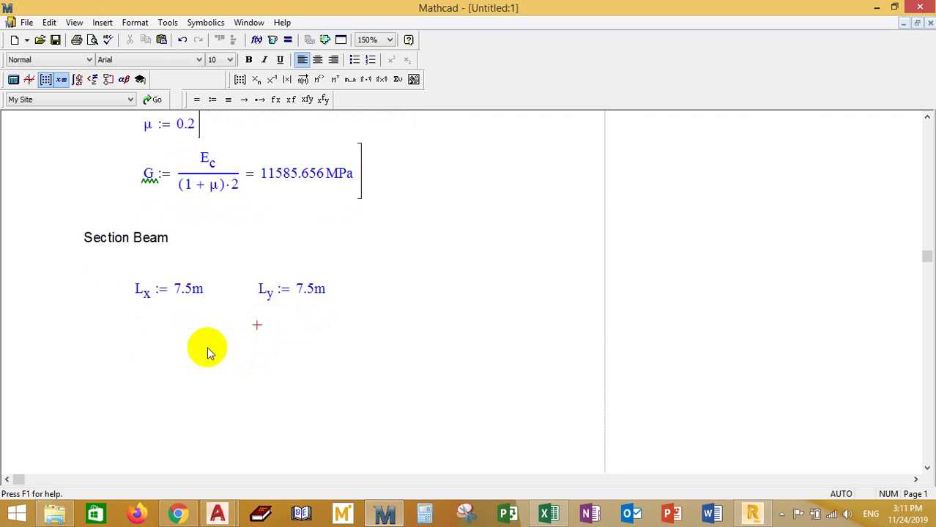
click(129, 331)
text(h )
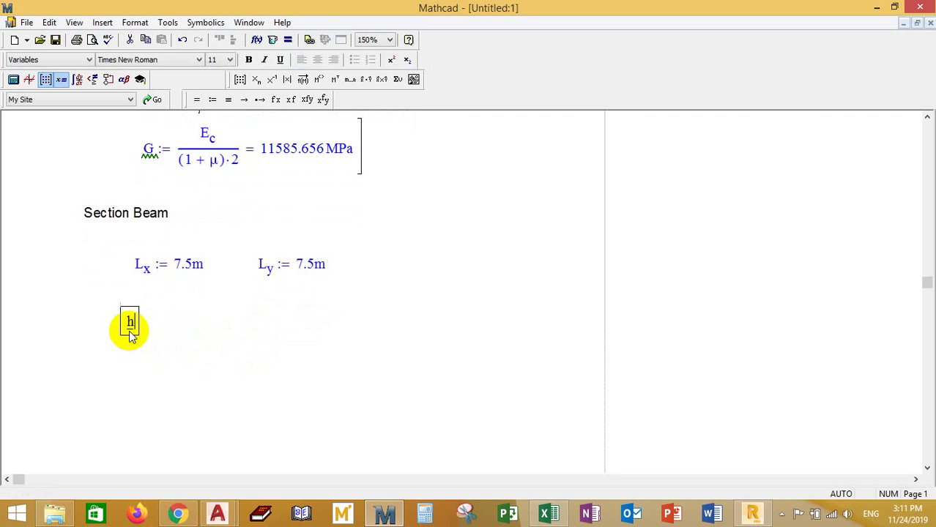
text(:=)
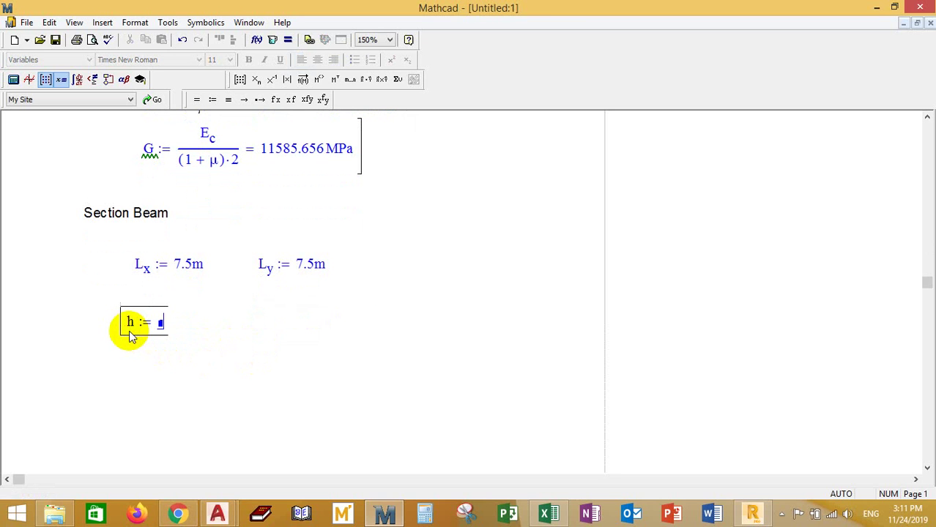
key(ctrl+m)
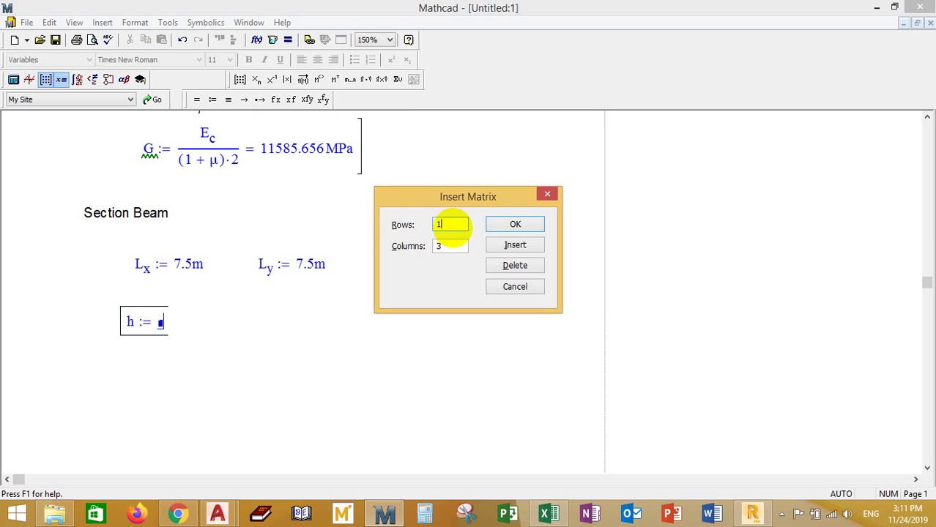
text(1)
key(Tab)
text(2)
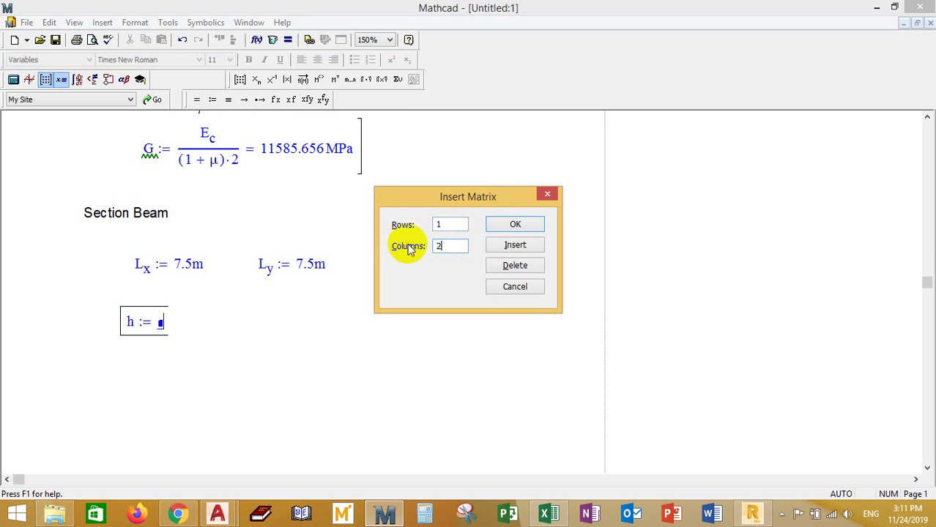
click(515, 246)
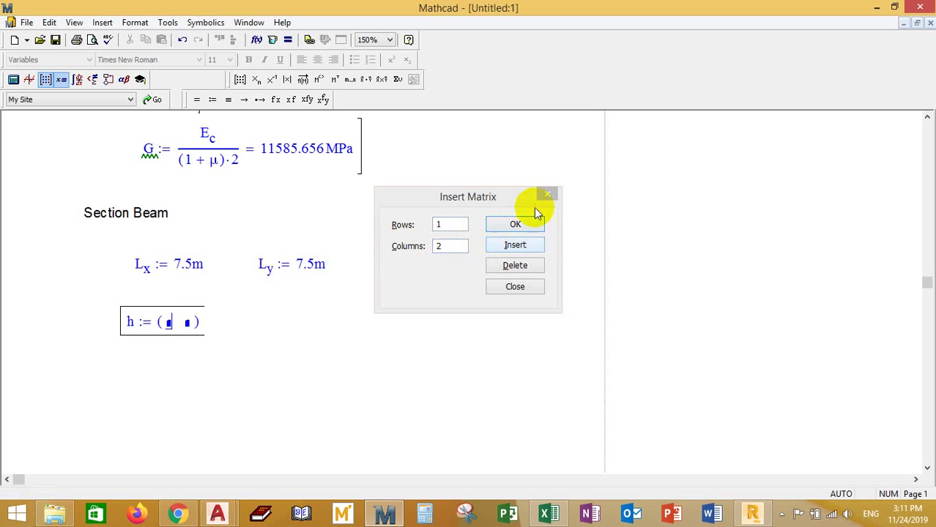
click(547, 194)
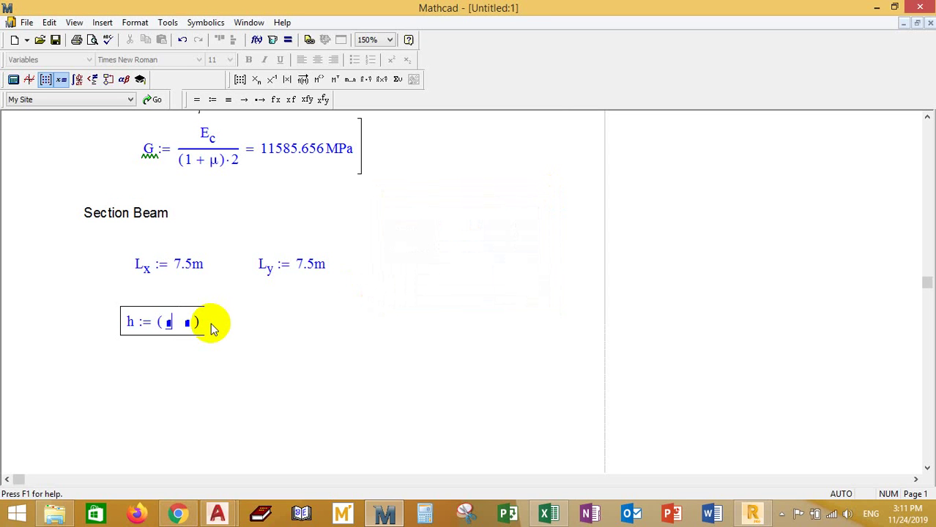
Step: Fill the two entries of the h matrix with the x span divided by 10 and by 15
text(L)
text(.x)
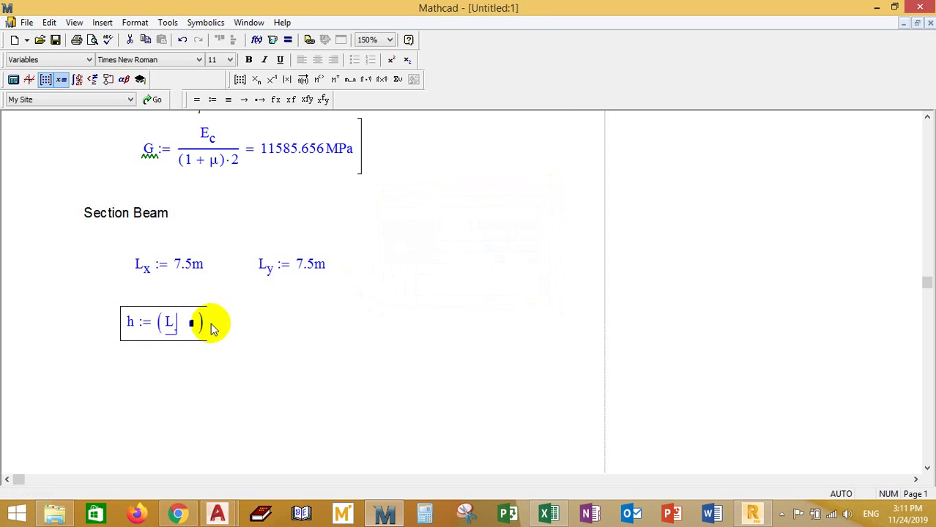
text(/10)
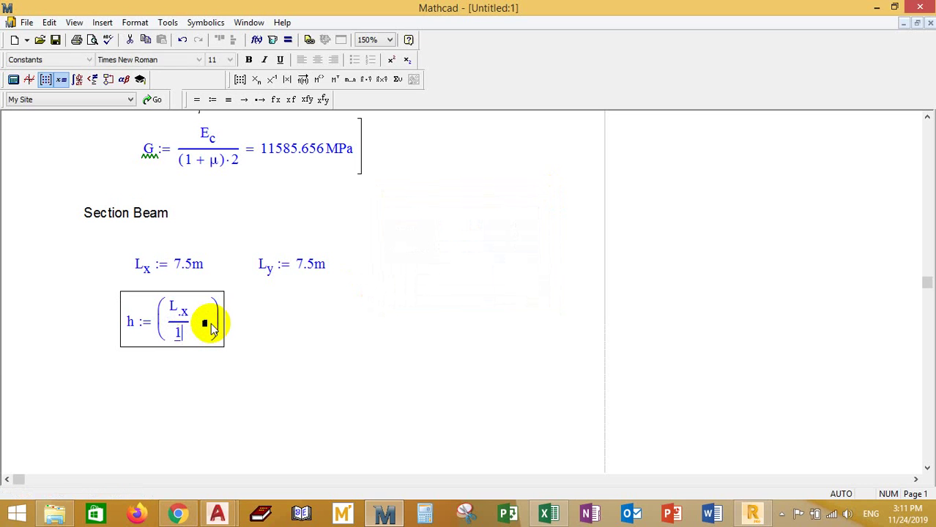
click(205, 323)
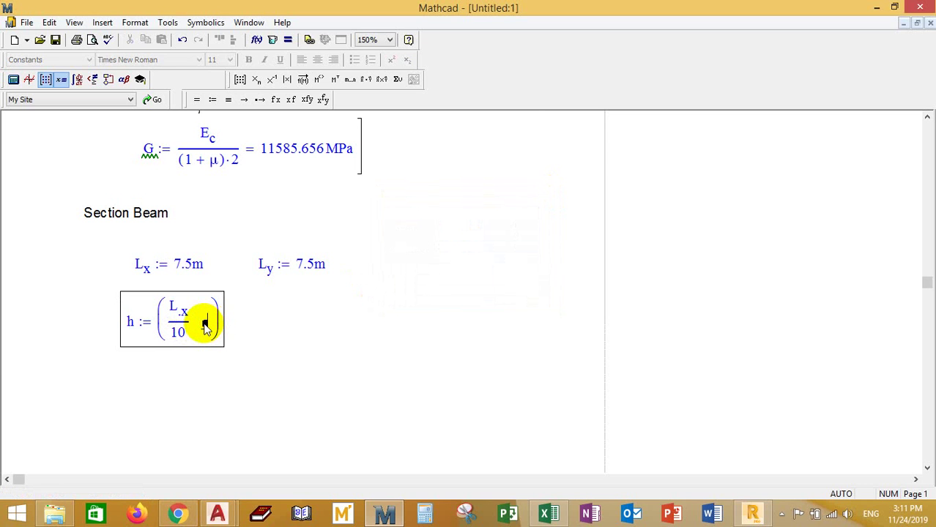
text(K)
key(BackSpace)
text(L)
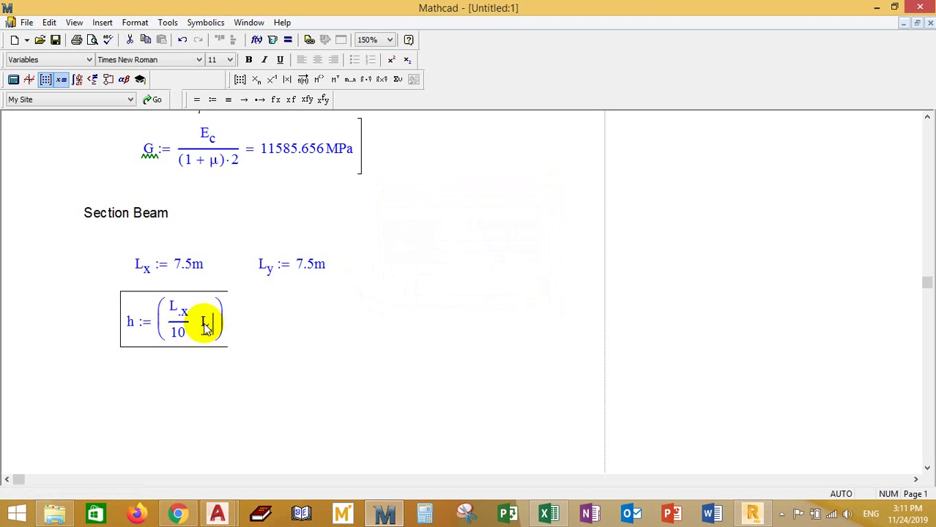
text(.x/5)
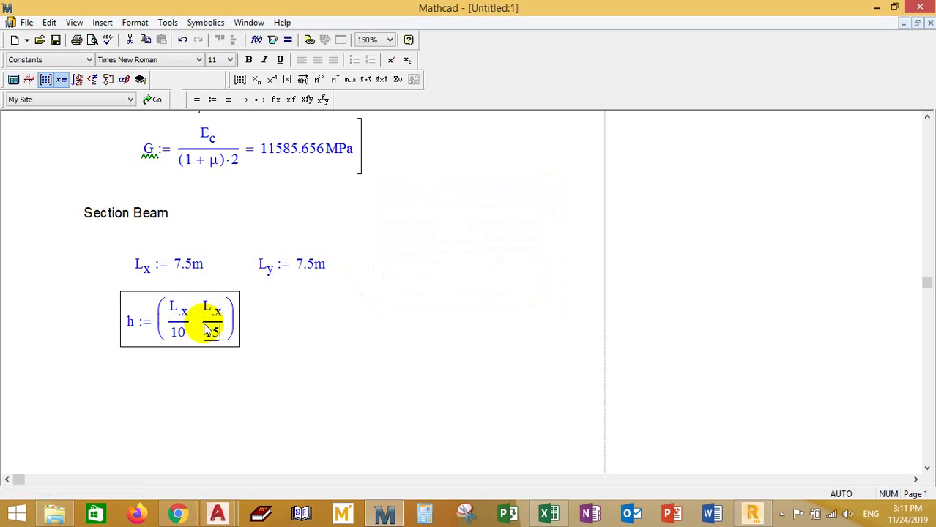
key(space)
key(space)
key(space)
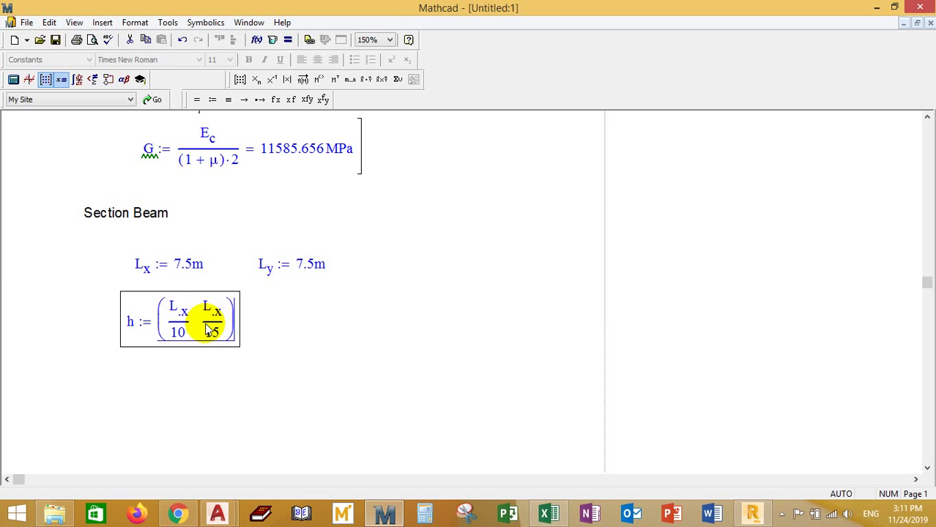
Step: Evaluate the h matrix and set its result unit to mm
text(= (0.75 0.5) m)
click(289, 357)
drag(380, 381, 260, 324)
click(266, 357)
drag(347, 382, 256, 339)
click(306, 374)
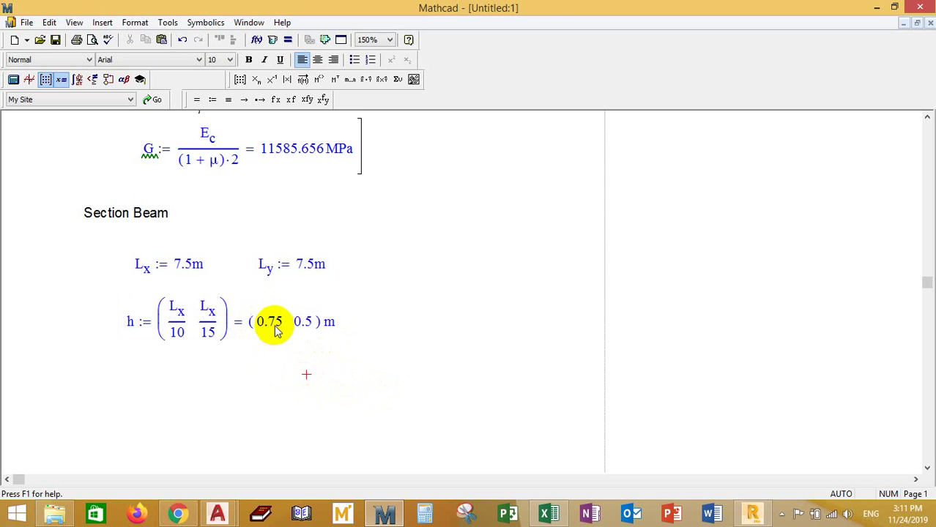
click(329, 322)
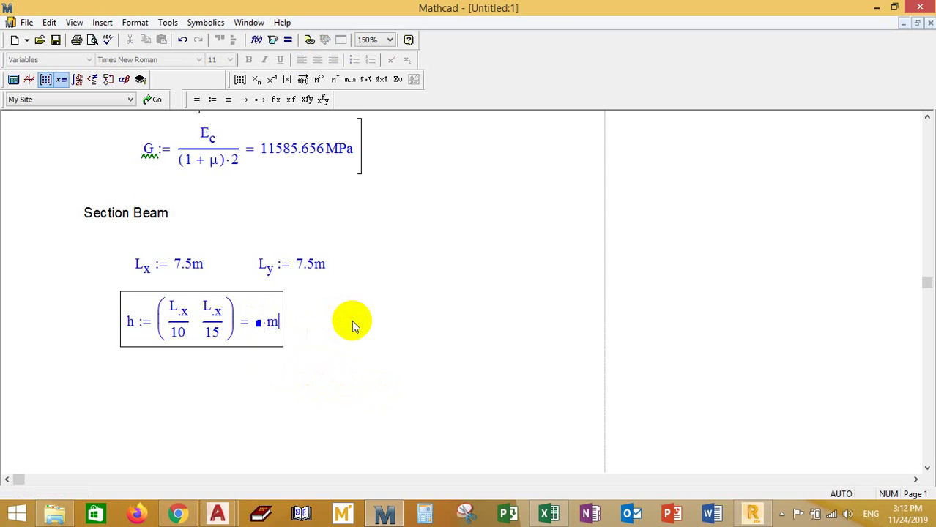
text(m)
click(438, 341)
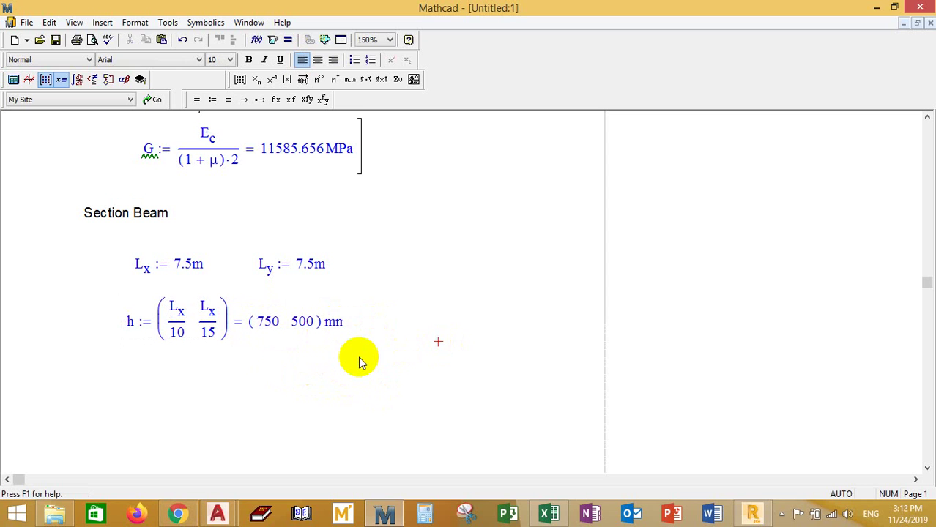
Step: Start a definition for the beam width b below the h expression, using a lowercase variable name
scroll(278, 366, down, 1)
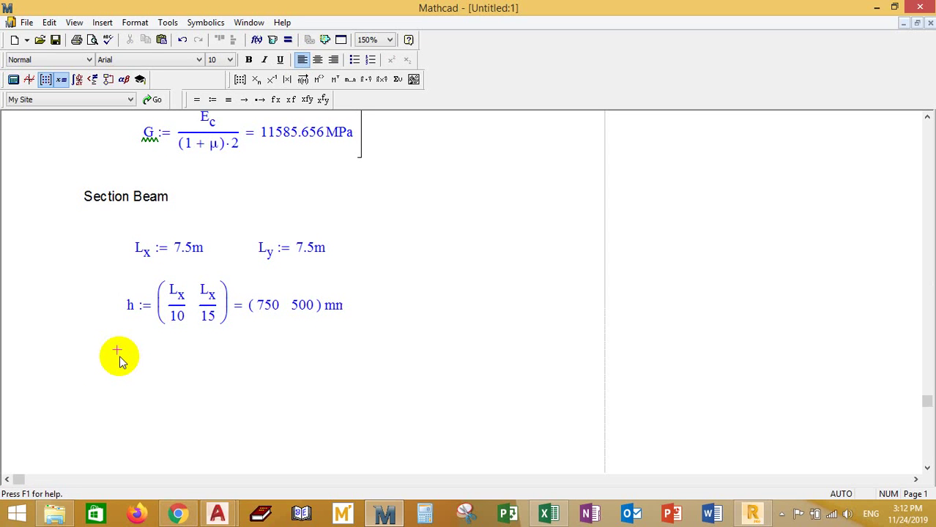
text(B:)
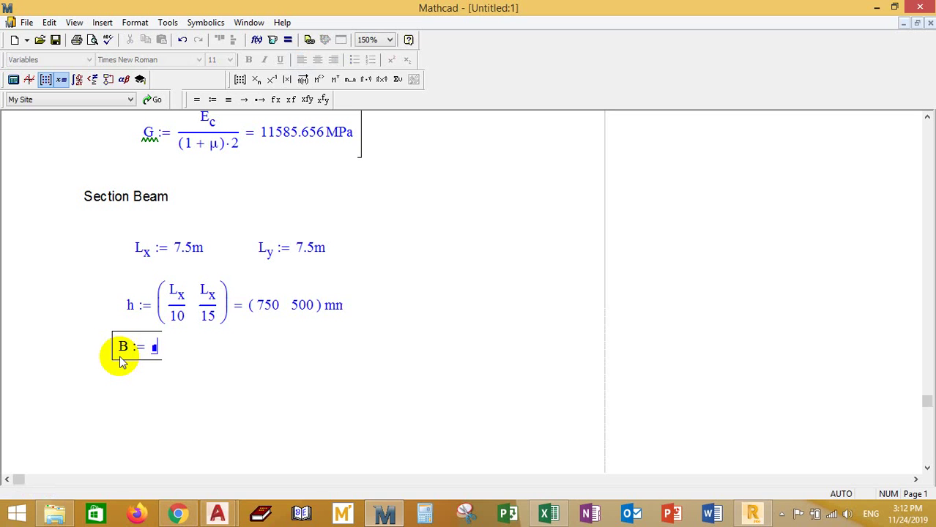
key(BackSpace)
key(BackSpace)
text(b:)
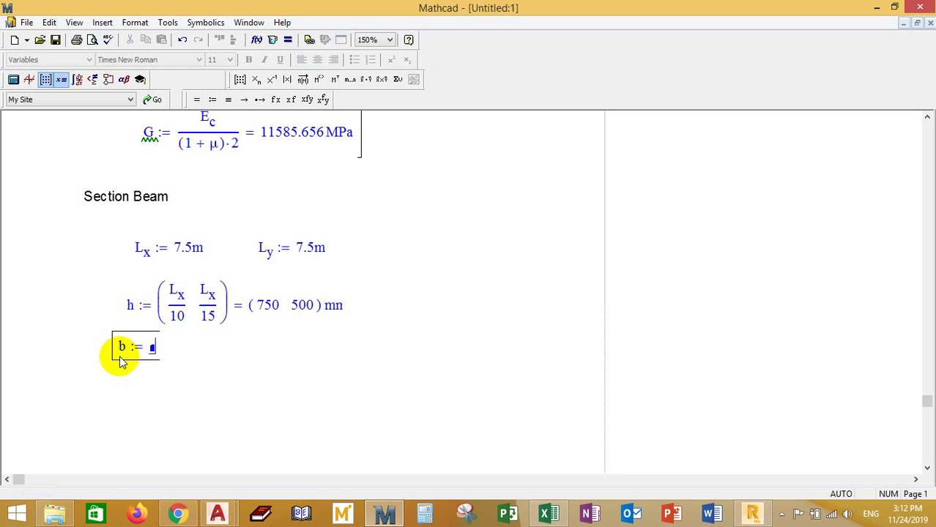
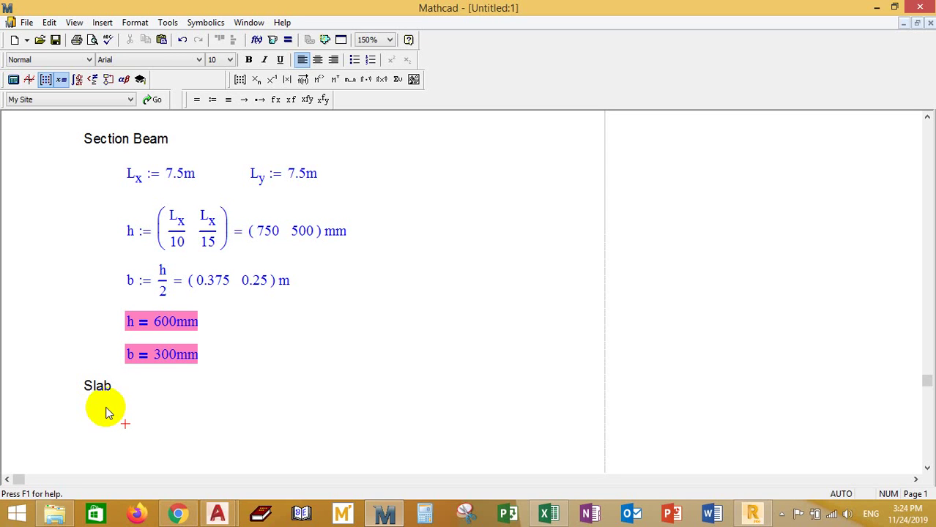
Step: Change the Slab heading below the beam dimensions to read "Thickness Slab"
click(85, 386)
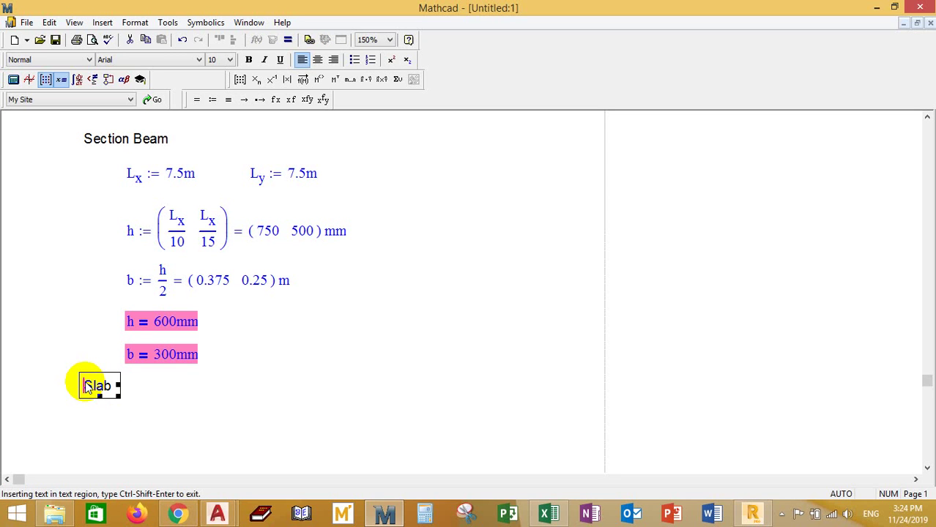
text(h)
key(BackSpace)
text(S)
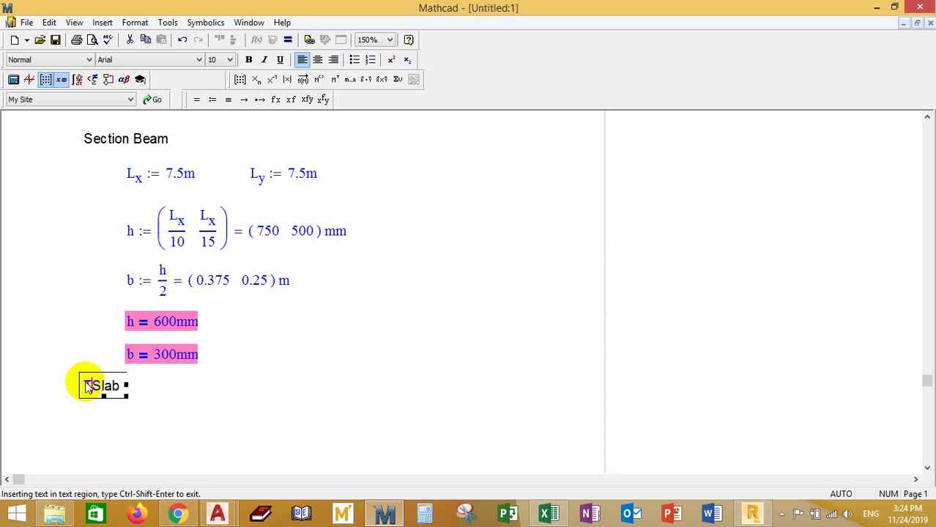
text(hickn)
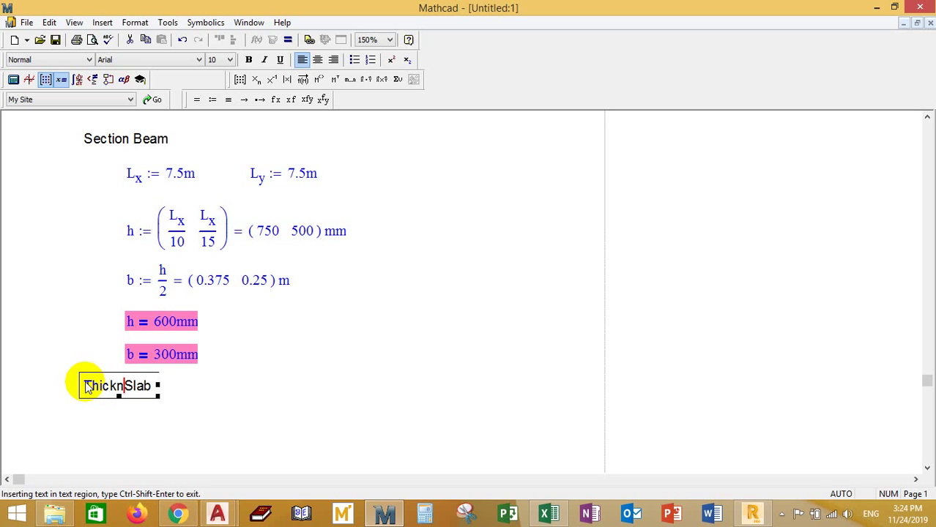
text(es)
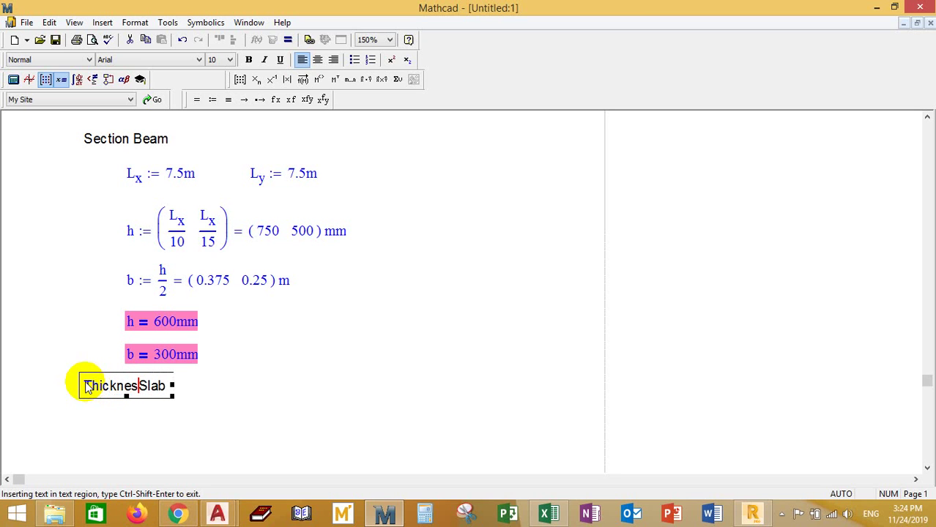
text(s)
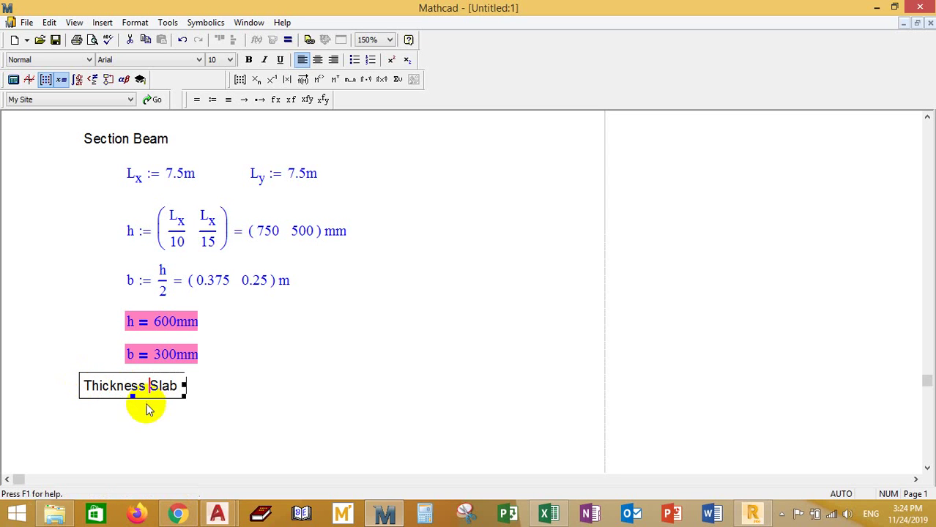
Step: Start a definition for the slab thickness below the Thickness Slab heading, naming the variable h with the subscript slab
click(125, 420)
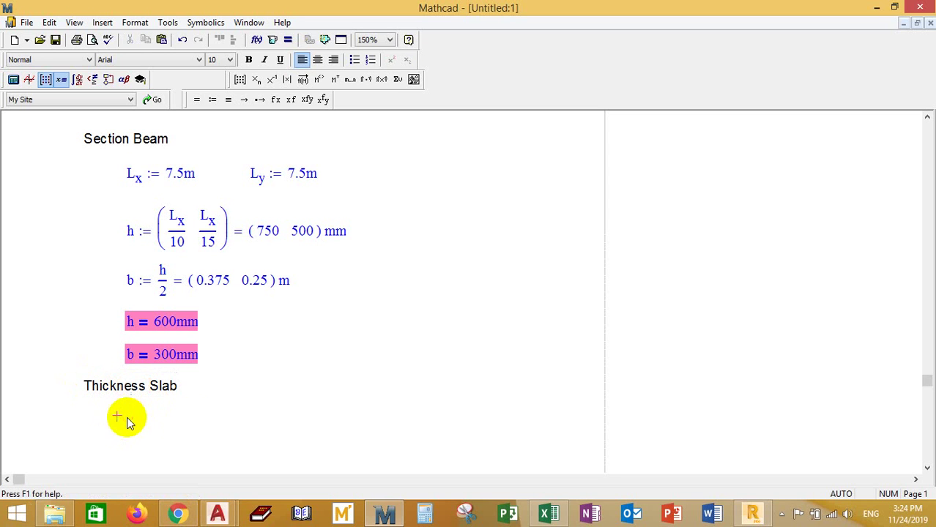
drag(191, 415, 162, 423)
click(150, 416)
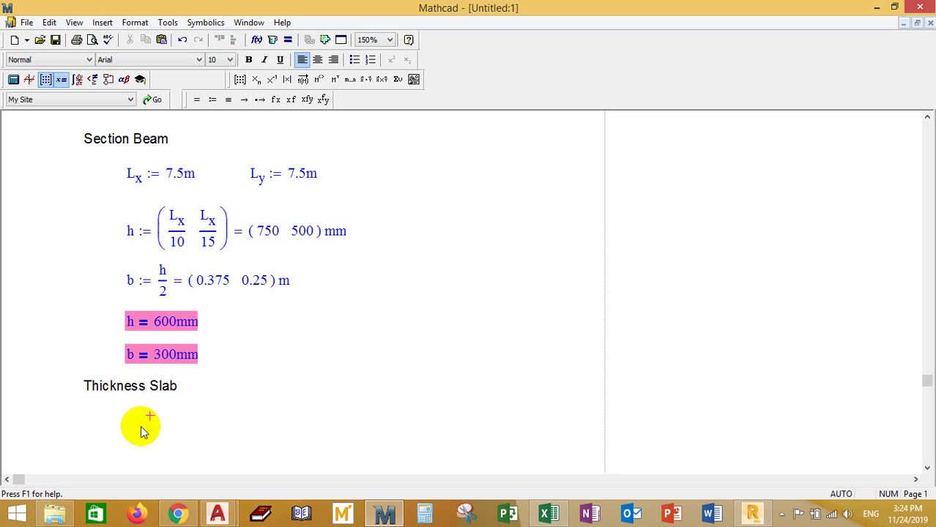
scroll(142, 428, down, 2)
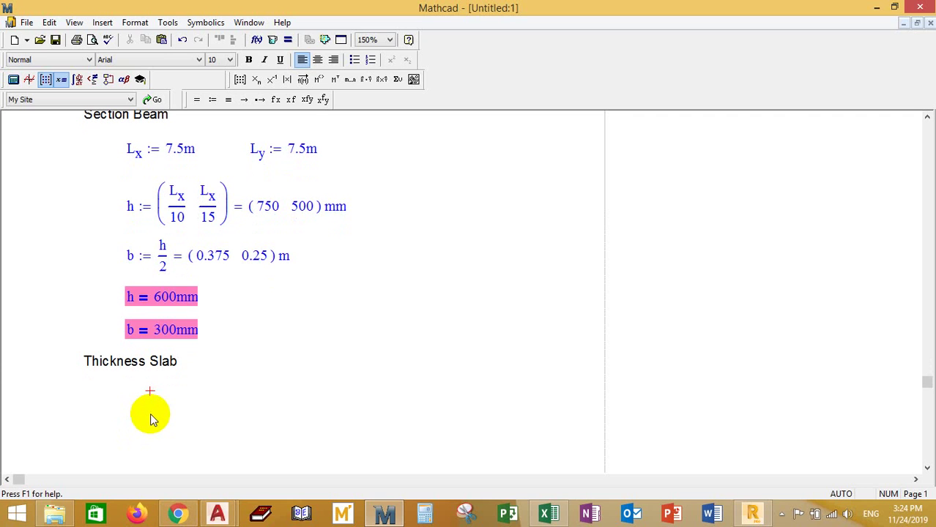
click(146, 425)
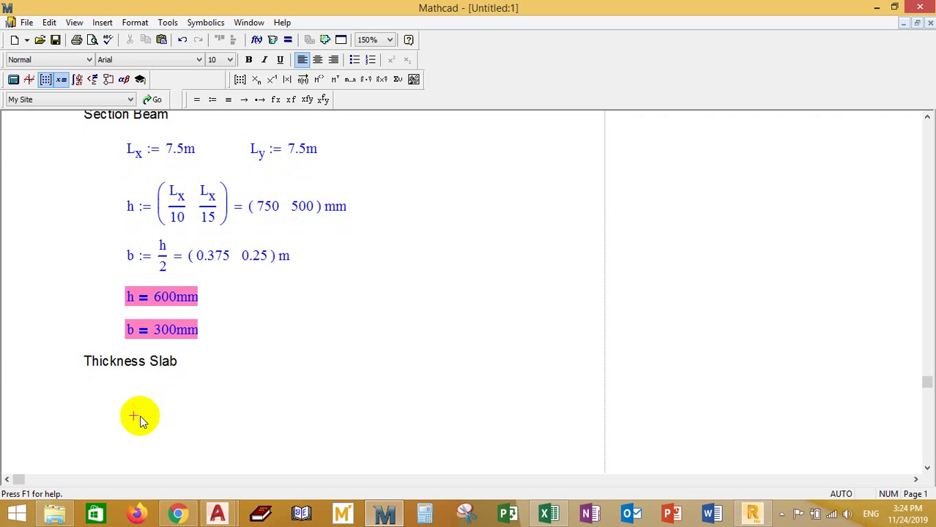
text(hslab)
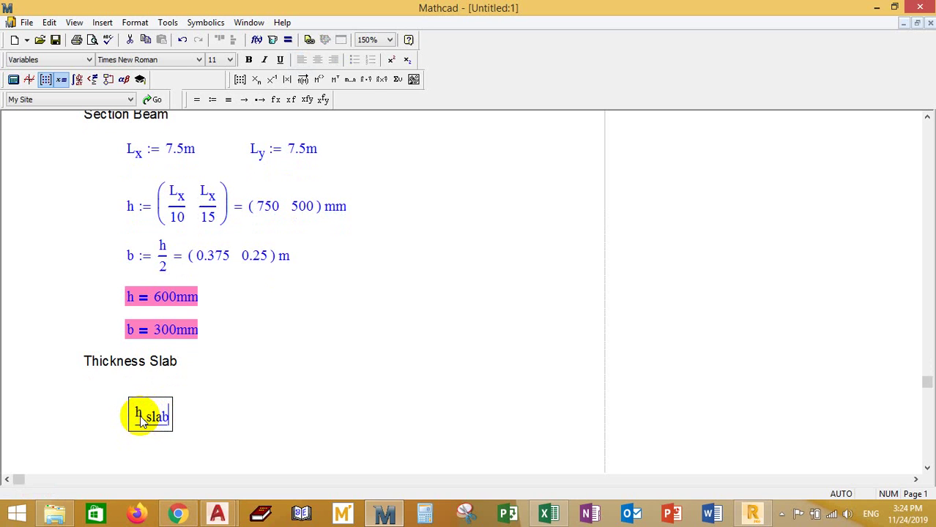
text(.slab:)
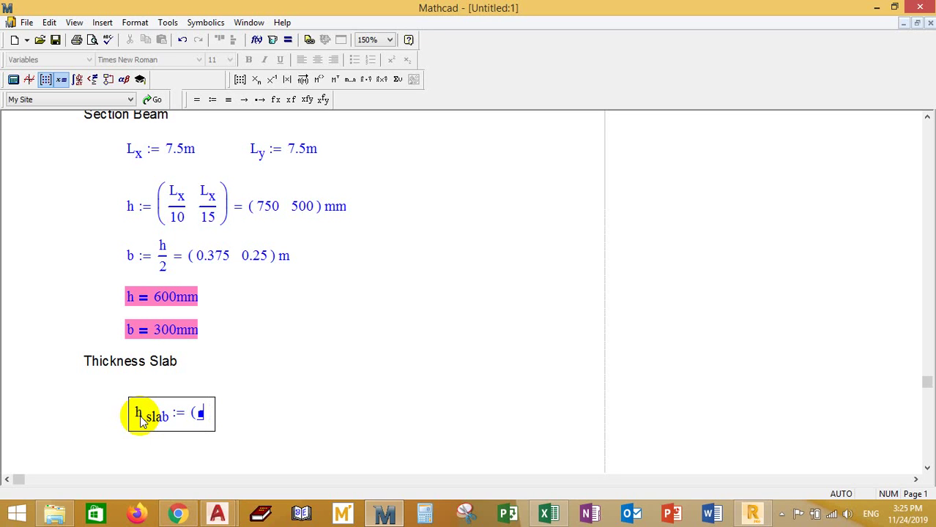
Step: Enter the parenthesized sum of the x and y spans, L.x + L.y, as the first factor of the slab thickness expression
text(Lx)
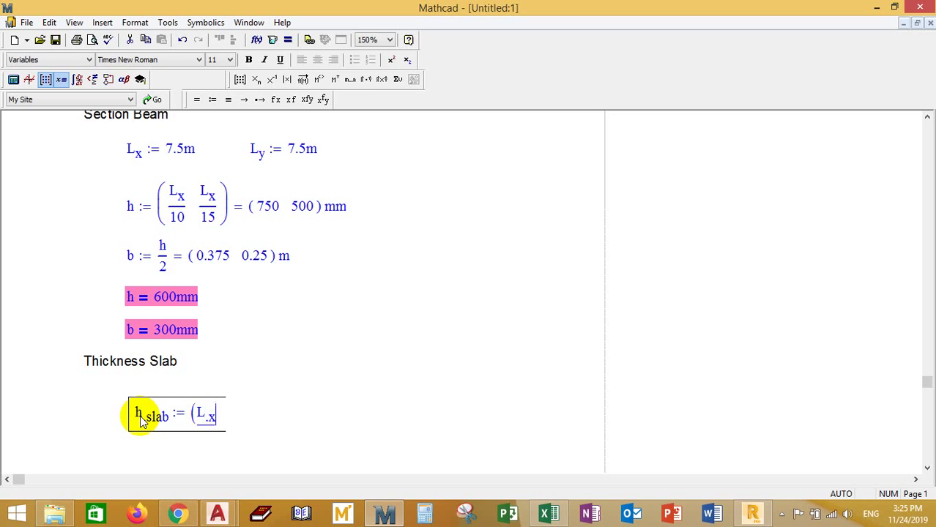
text(.x*)
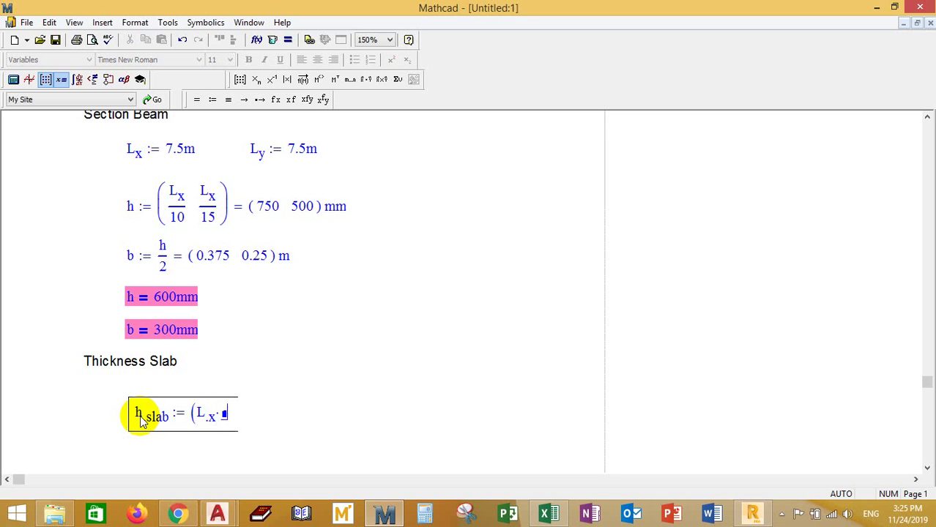
text(+)
key(BackSpace)
key(BackSpace)
key(BackSpace)
key(BackSpace)
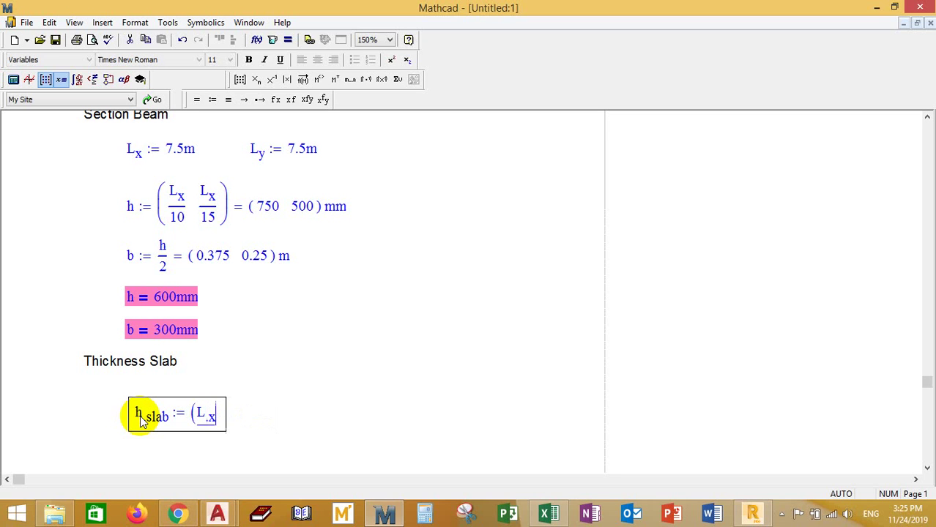
text(+L)
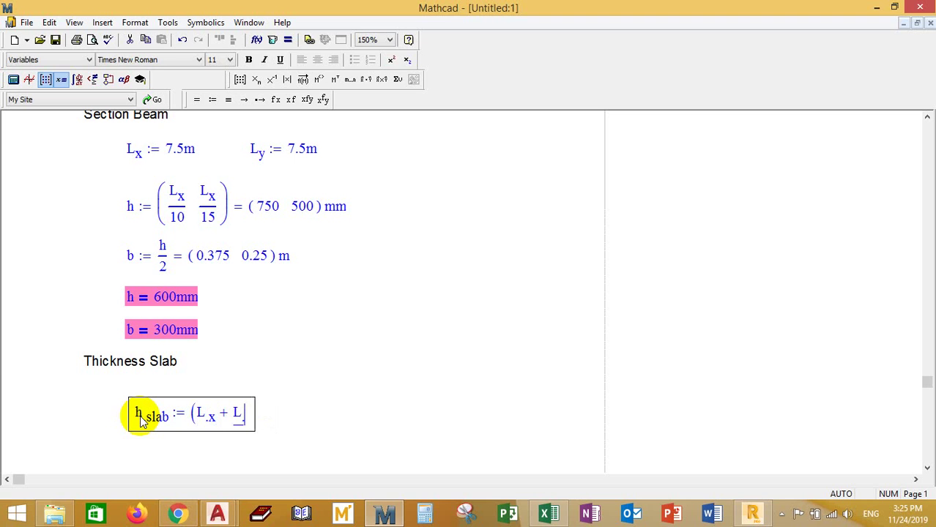
text(.y)*)
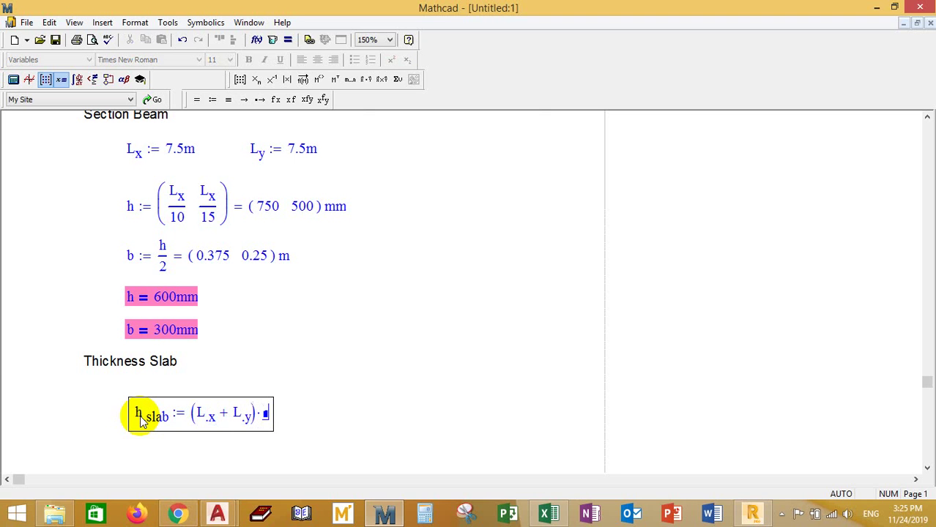
Step: Multiply the span sum by 2 and divide the whole product by a denominator beginning with 1
text(2)
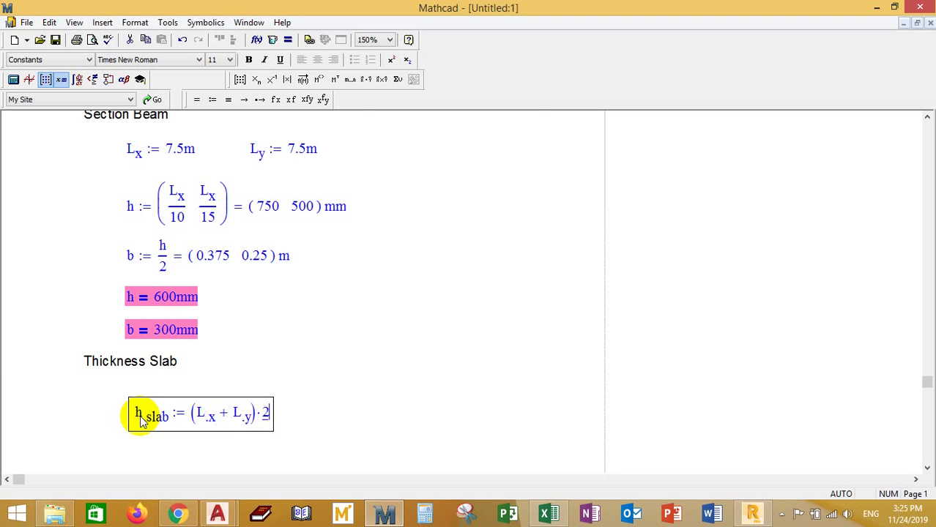
key(space)
text(/1)
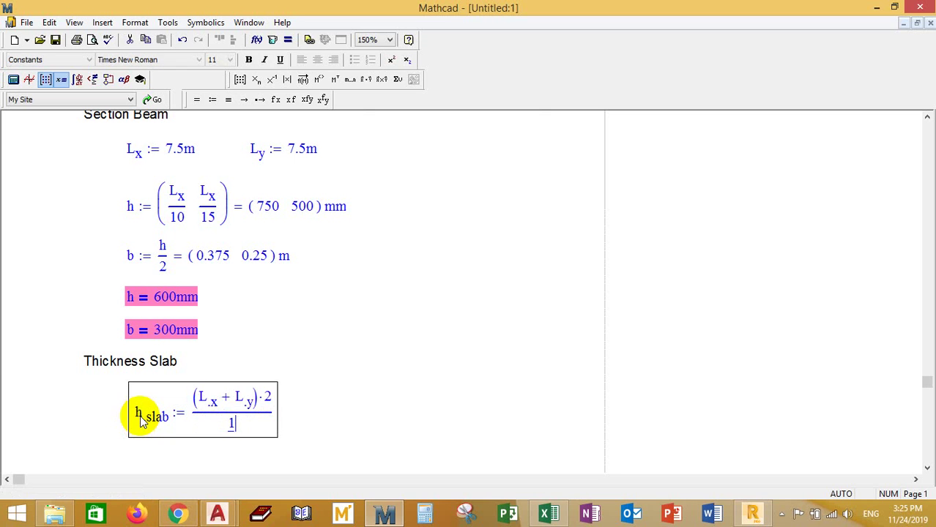
Step: Complete the slab thickness formula as (Lx + Ly)·2/180 and display its result in mm
text(80 = 0.167·m)
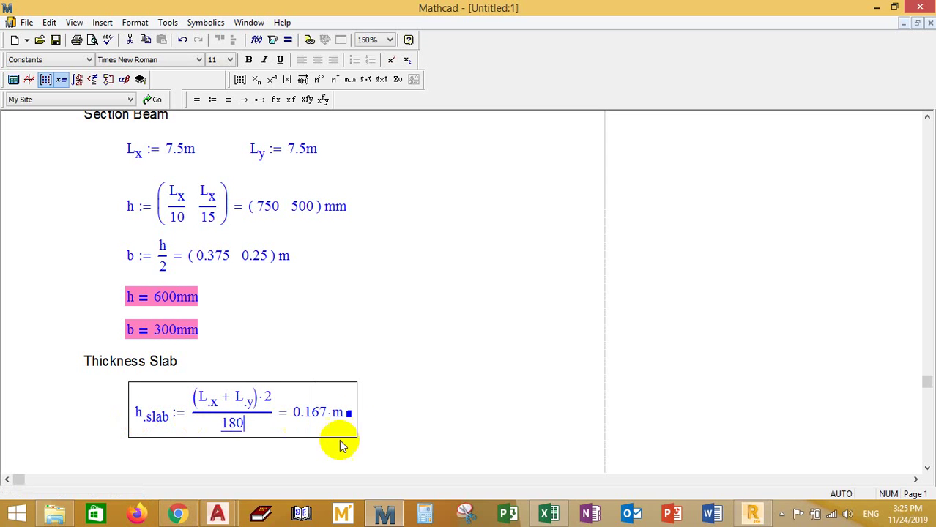
click(292, 423)
scroll(256, 426, down, 1)
click(348, 401)
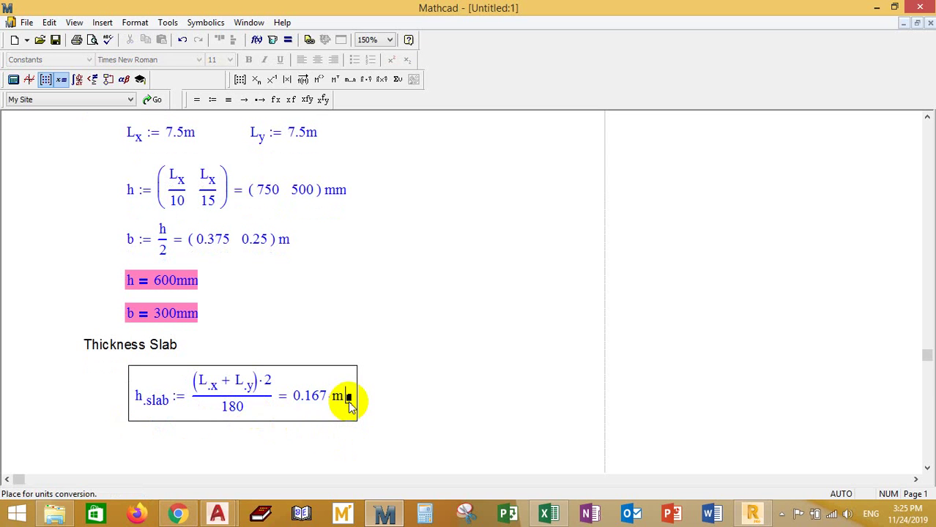
text(mm)
click(403, 409)
scroll(303, 429, down, 2)
drag(347, 415, 232, 370)
click(412, 392)
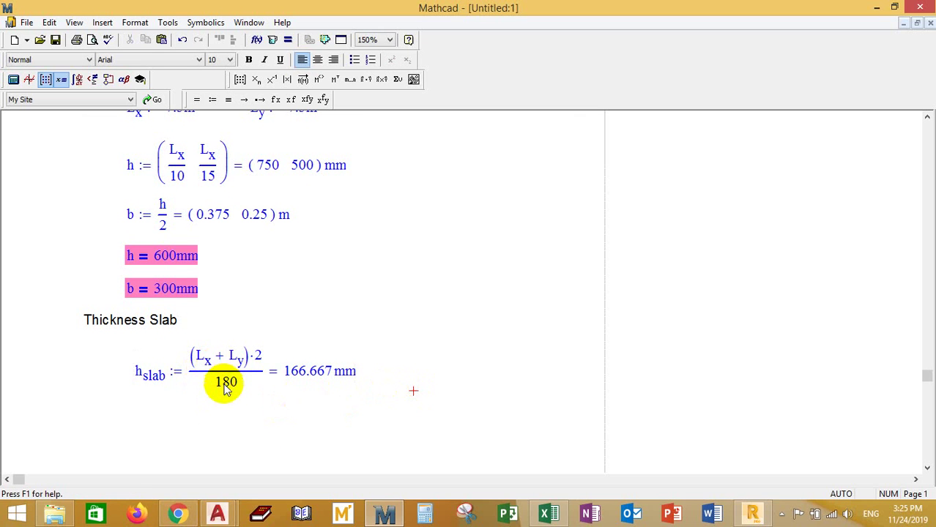
Step: Divide the entire slab thickness expression by 2
click(257, 379)
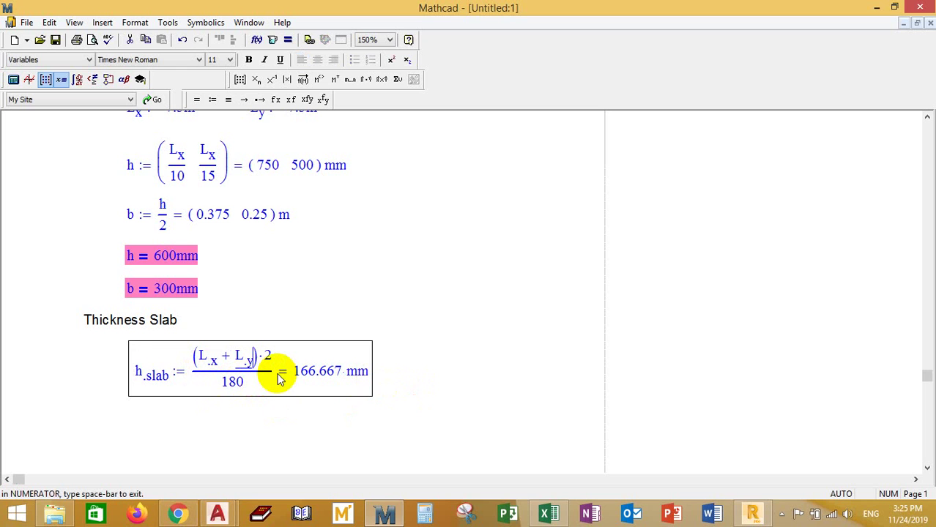
key(space)
key(space)
key(space)
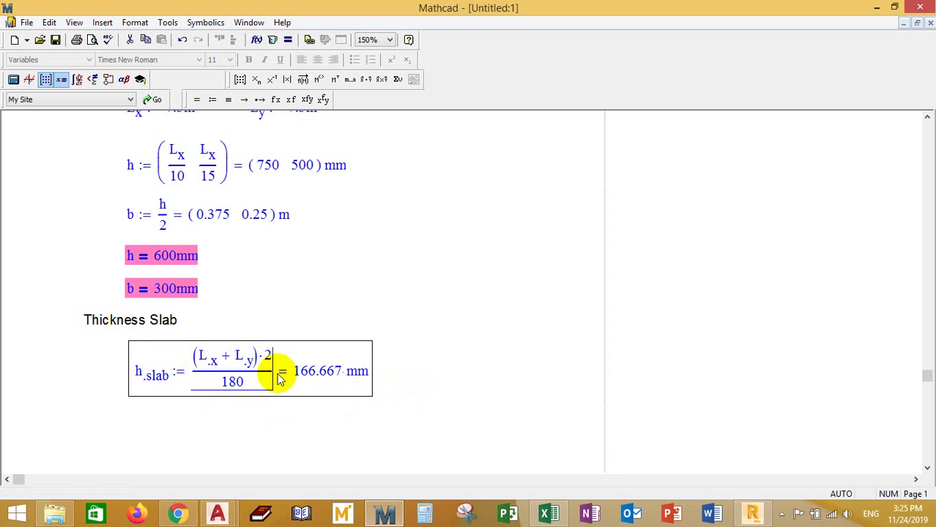
text(/)
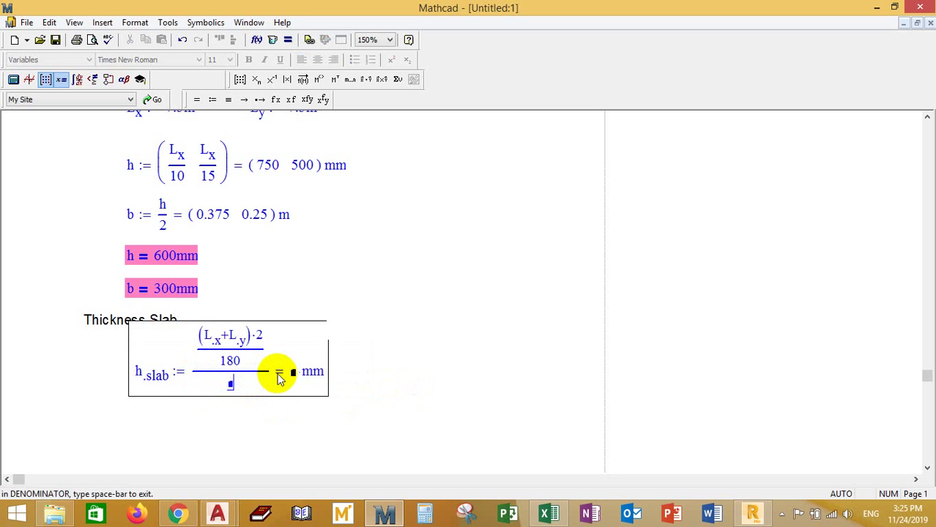
text(2)
click(339, 416)
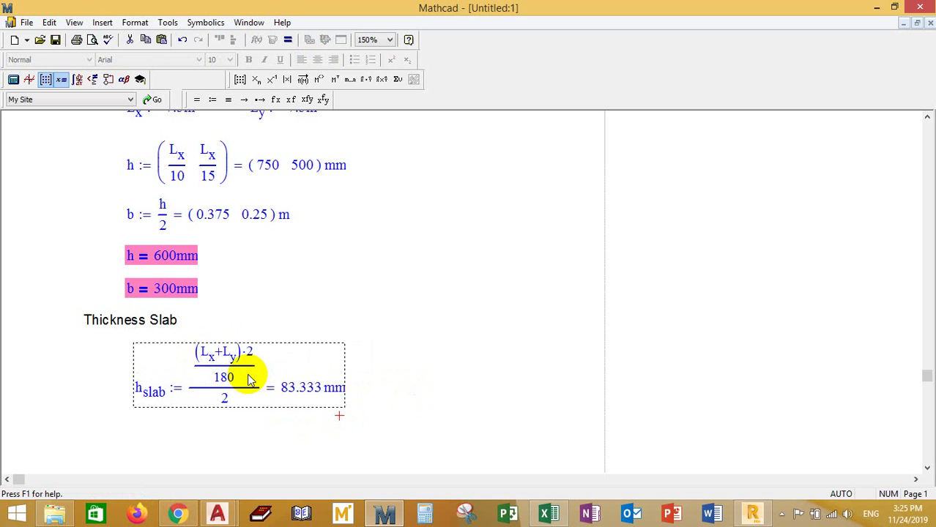
click(224, 424)
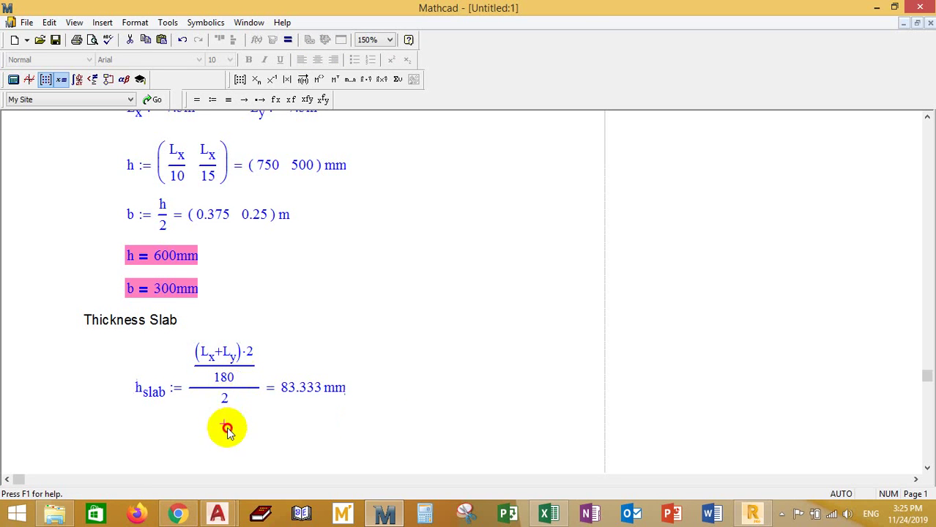
scroll(274, 406, down, 1)
scroll(271, 276, up, 3)
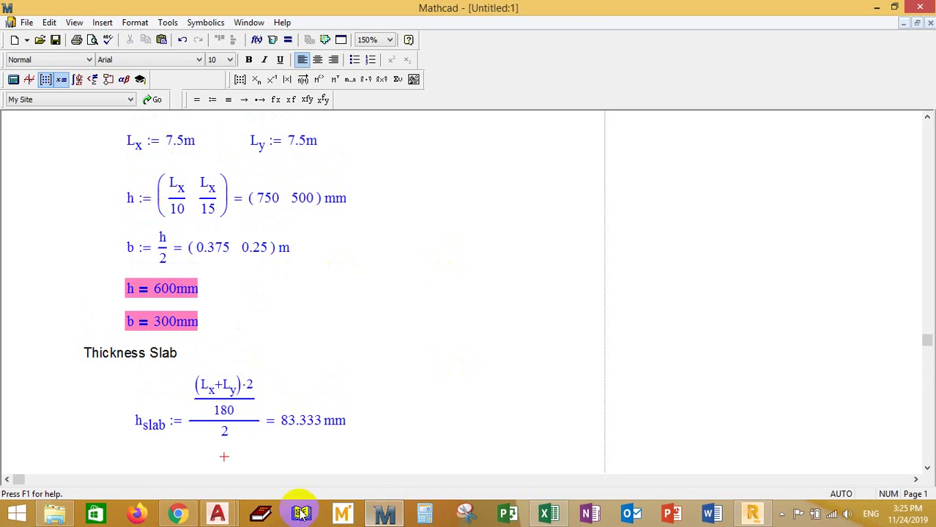
Step: Switch to the condo plan in AutoCAD and draw a rectangle between the columns of the bay bounded by grids 1–2 and B–C
mouse_move(221, 513)
click(168, 458)
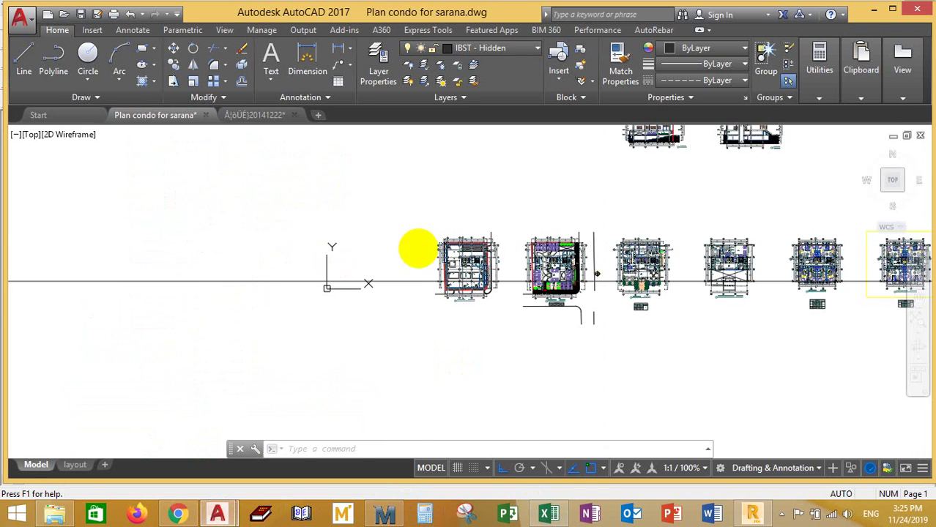
scroll(420, 292, up, 6)
scroll(314, 256, up, 4)
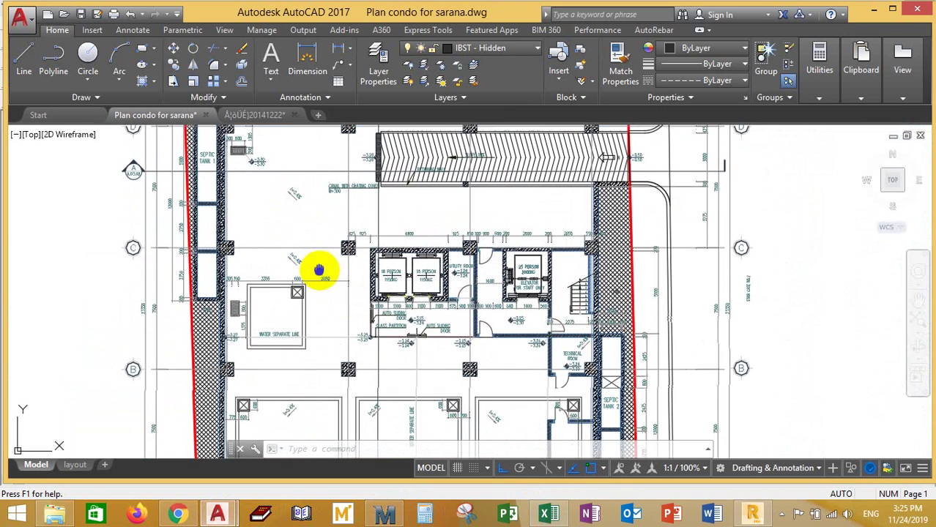
text(re)
scroll(303, 261, up, 6)
text(c)
key(Return)
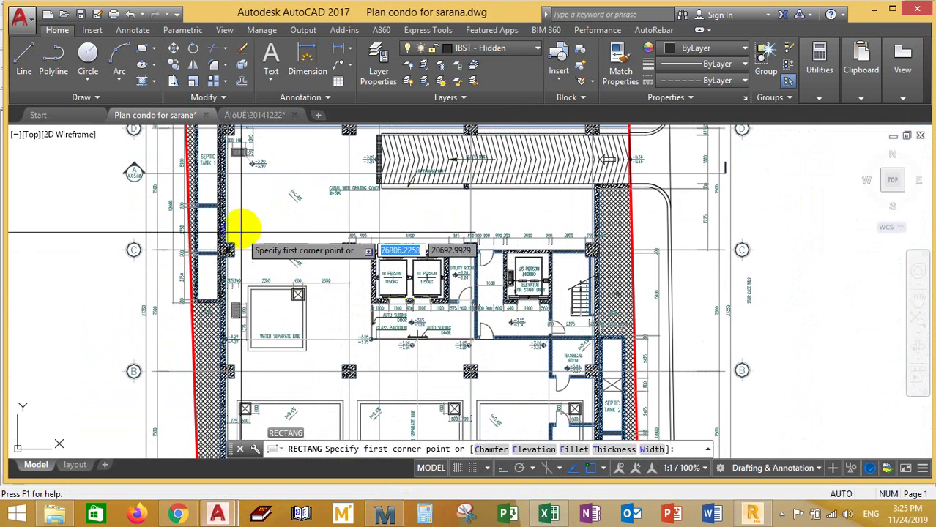
click(209, 258)
scroll(319, 292, down, 4)
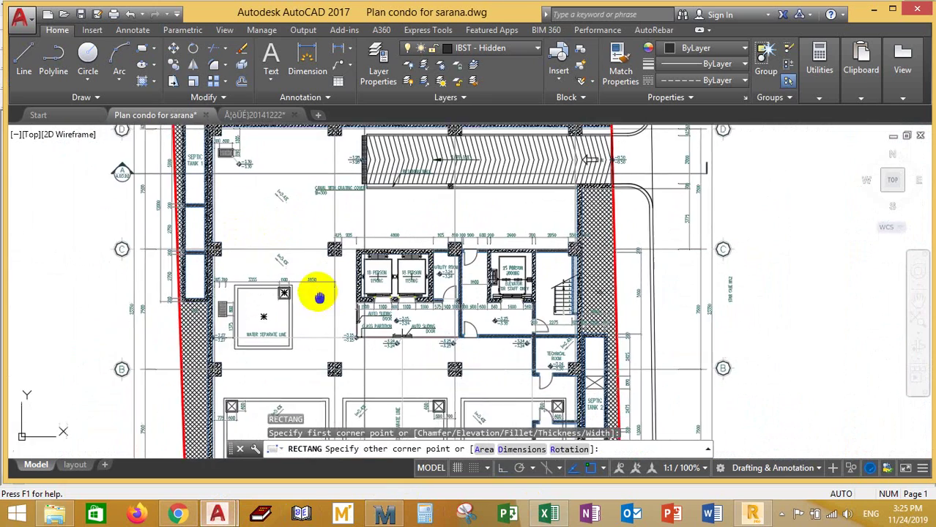
scroll(334, 355, up, 2)
click(338, 358)
Step: Move the bay rectangle out of the basement plan into the empty space west of it
scroll(286, 355, down, 6)
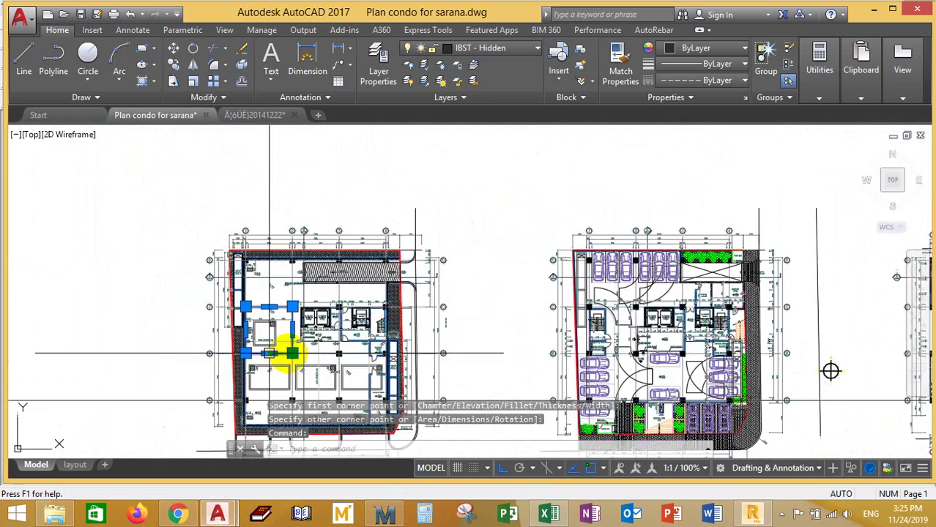
click(403, 322)
text(m)
key(Return)
click(403, 320)
Step: Draw a vertical line between the midpoints of the rectangle's upper and lower edges, splitting the bay into two halves
scroll(366, 330, up, 2)
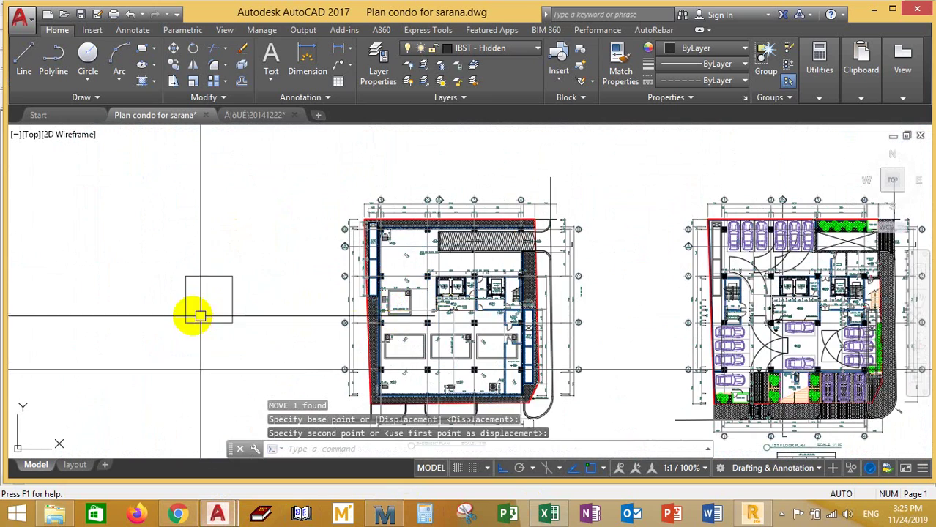
scroll(209, 311, up, 6)
click(224, 304)
text(l)
key(Return)
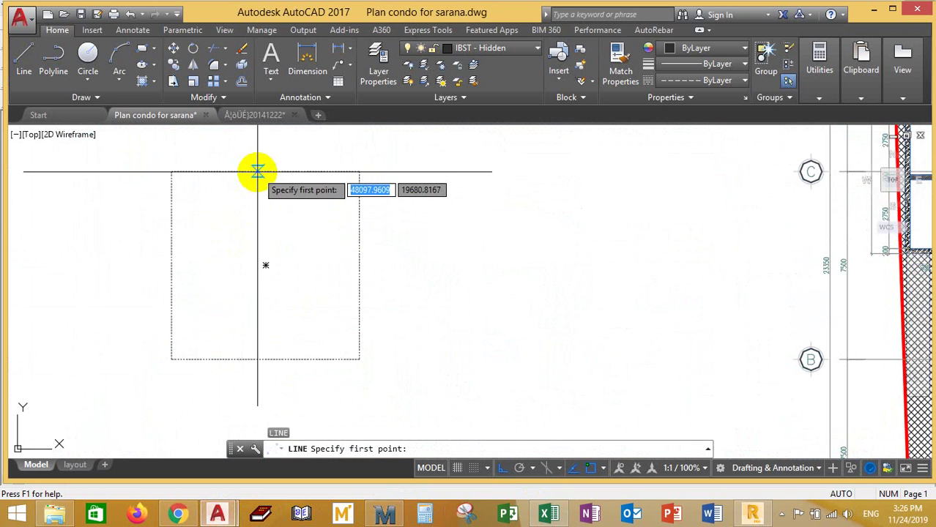
click(266, 171)
click(265, 359)
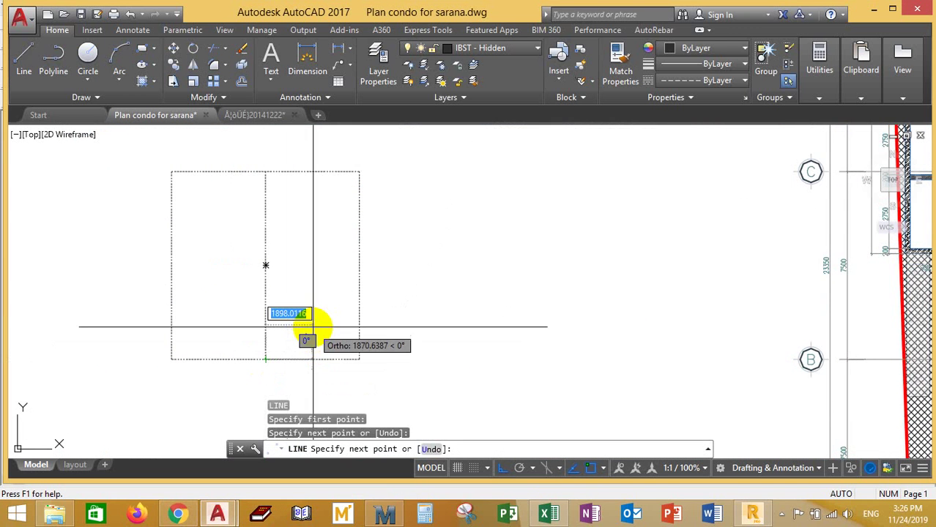
key(Escape)
Step: Examine the slabs and the secondary beams between columns on the lower floors of Section A-A
scroll(257, 306, down, 4)
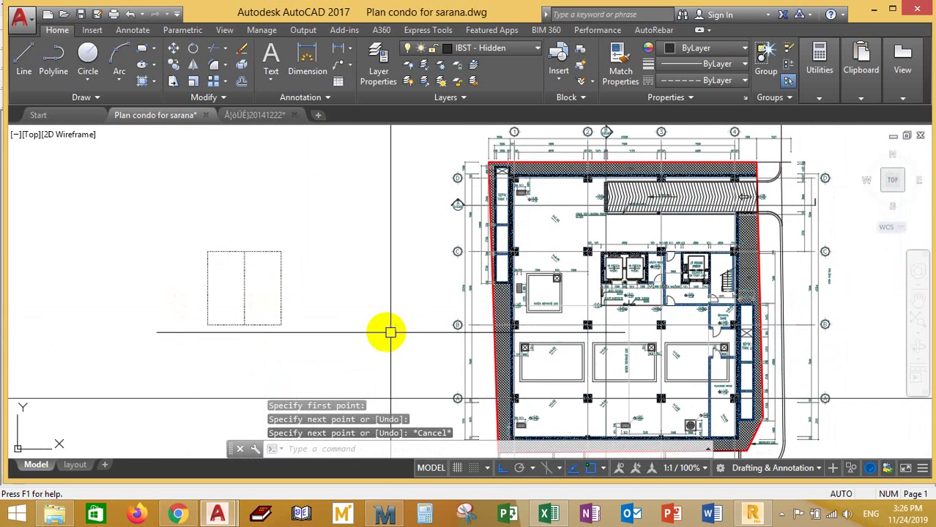
middle_drag(586, 324, 454, 305)
scroll(454, 304, down, 5)
middle_drag(516, 328, 585, 265)
scroll(585, 265, down, 1)
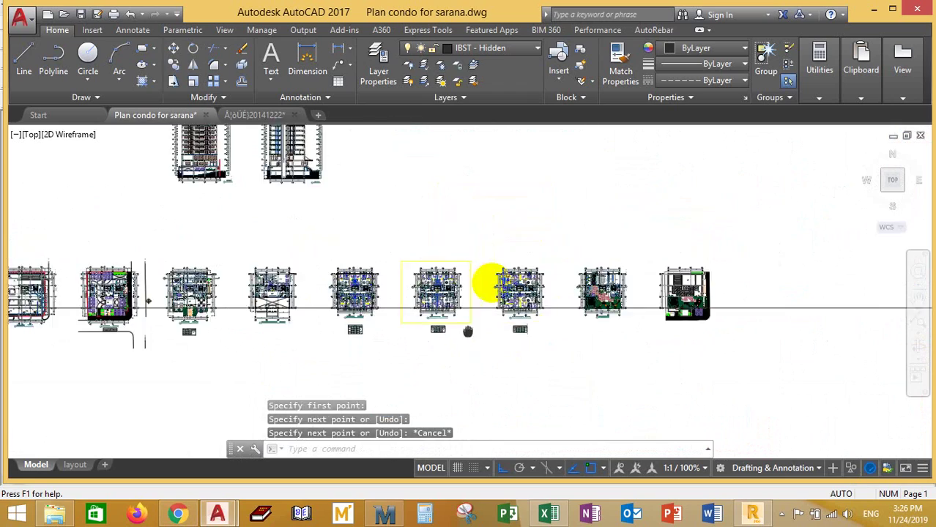
middle_drag(486, 278, 503, 331)
scroll(282, 272, up, 10)
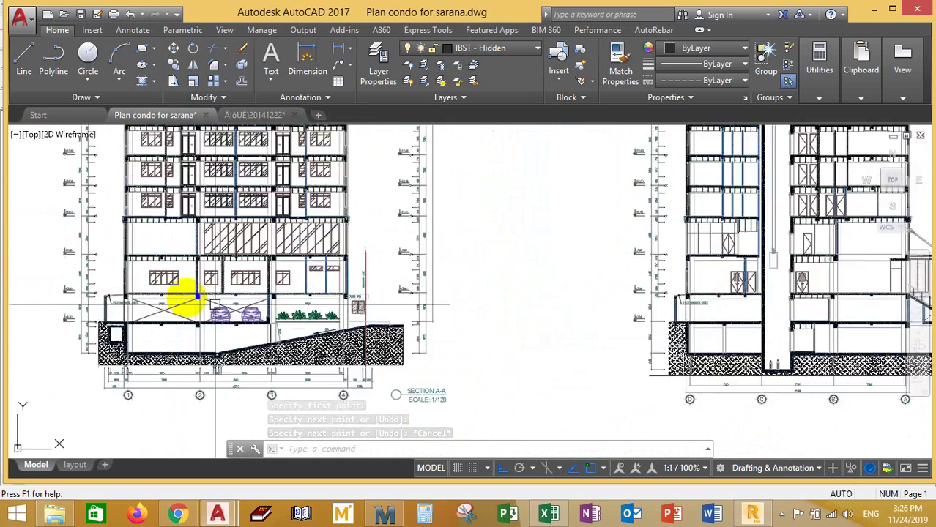
scroll(341, 299, up, 5)
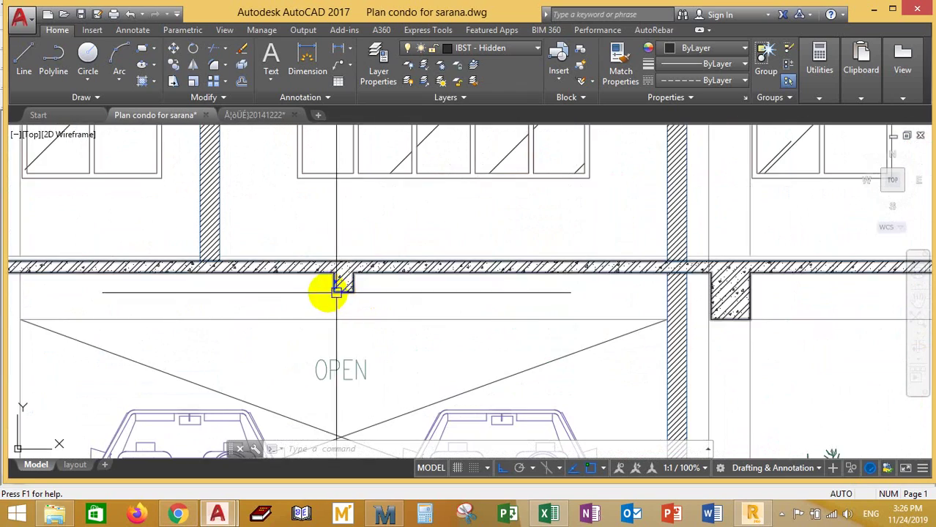
scroll(335, 291, down, 6)
scroll(324, 282, up, 3)
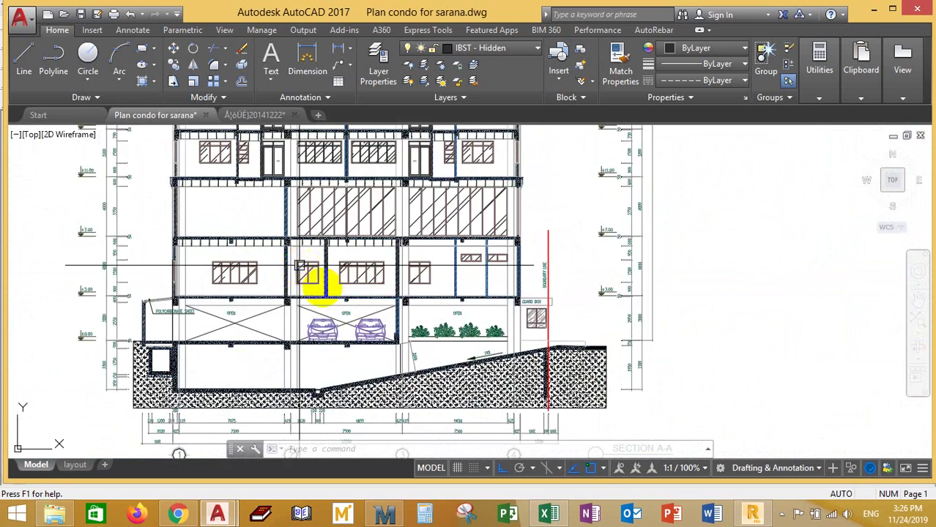
scroll(255, 232, up, 5)
scroll(292, 236, up, 2)
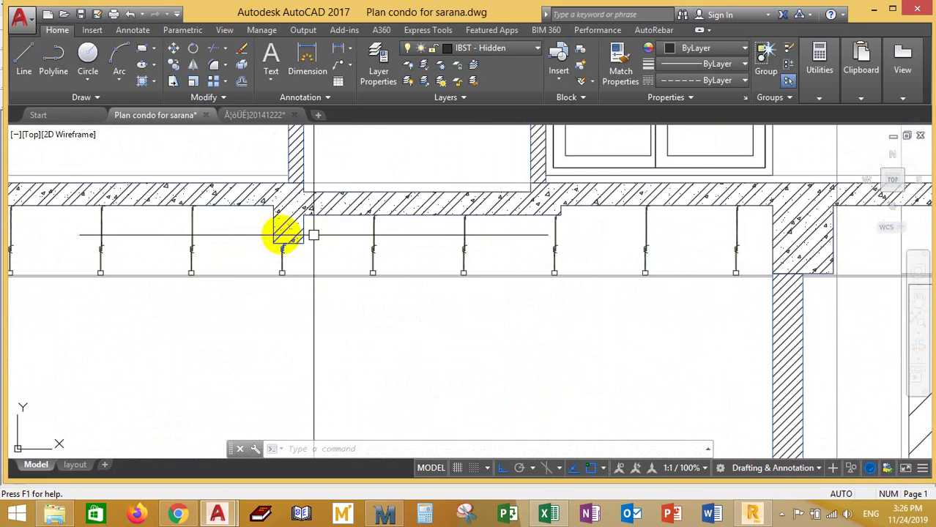
scroll(308, 246, down, 5)
scroll(288, 355, up, 5)
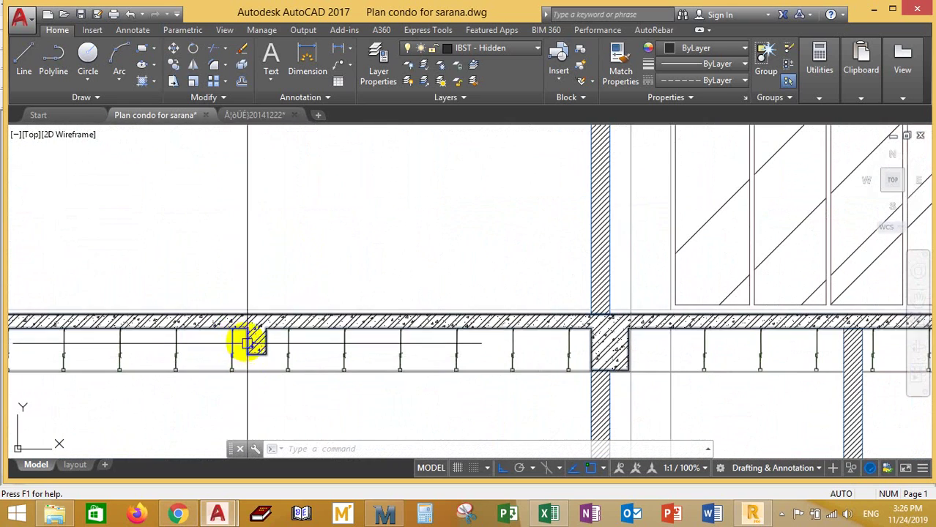
scroll(233, 338, down, 3)
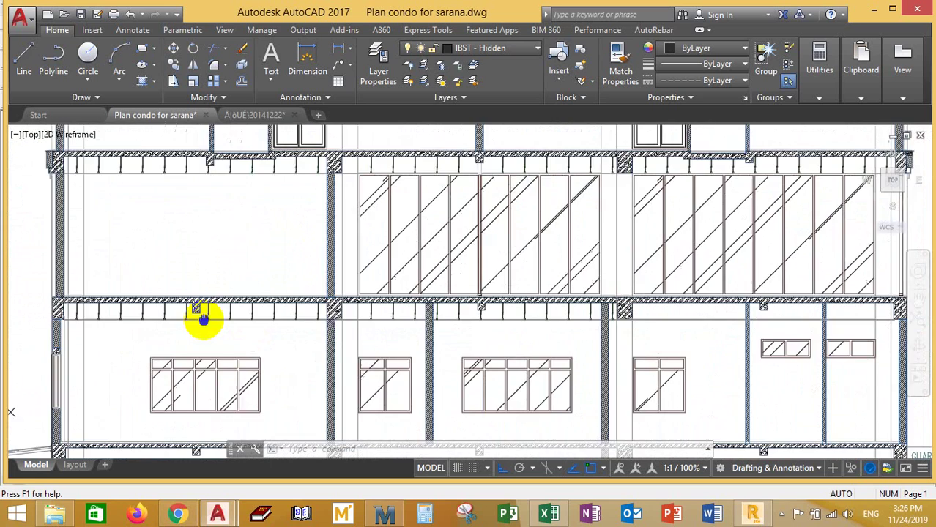
Step: Inspect the beams and slabs on the lower floors of the section through the elevator shaft
scroll(203, 313, down, 5)
scroll(320, 328, up, 2)
middle_drag(320, 328, 341, 326)
scroll(449, 303, up, 6)
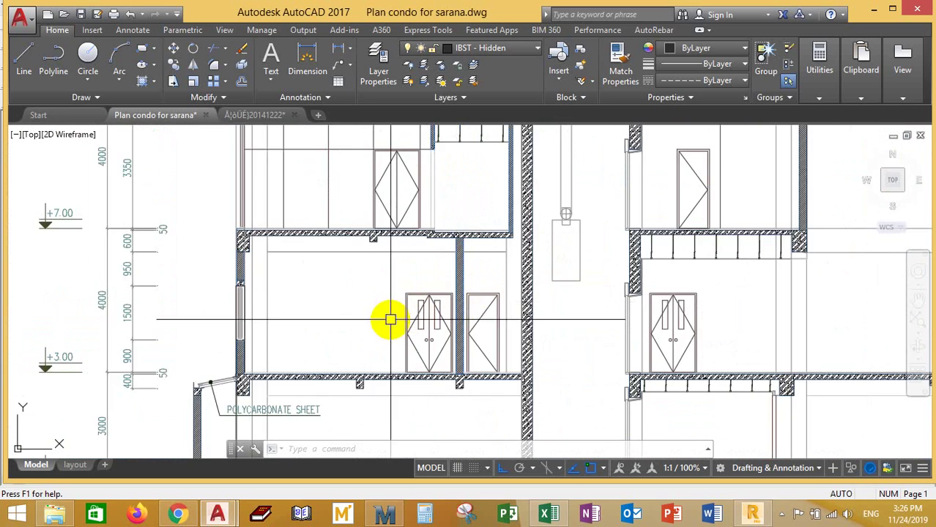
scroll(505, 355, down, 5)
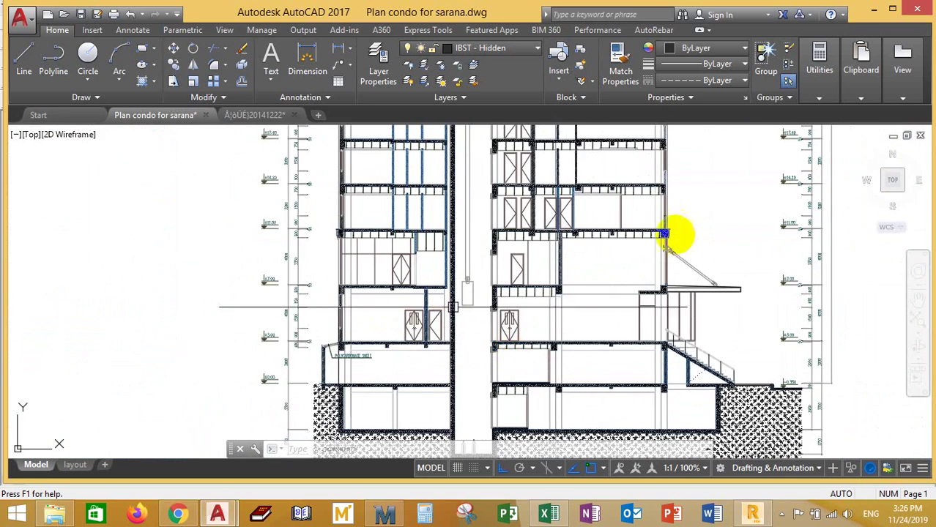
scroll(620, 226, up, 5)
scroll(533, 289, up, 1)
scroll(487, 309, down, 1)
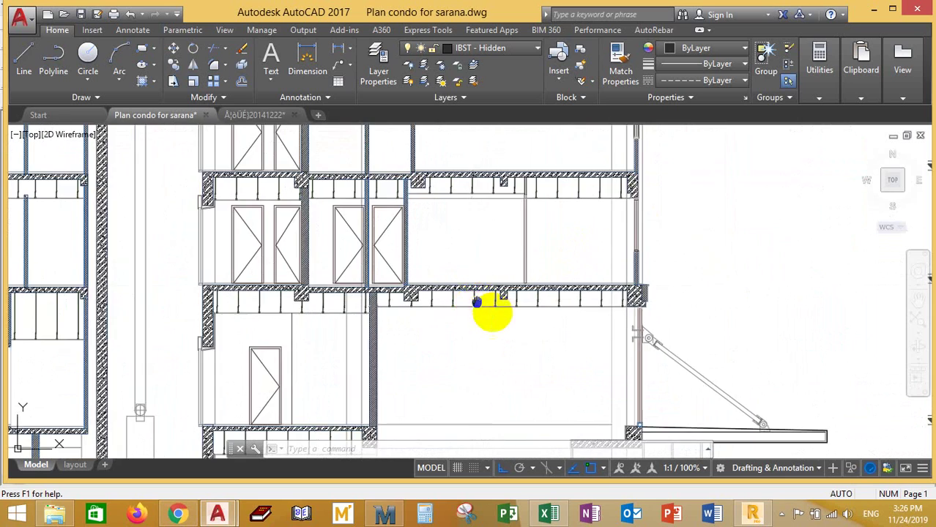
scroll(500, 344, down, 3)
scroll(508, 345, up, 2)
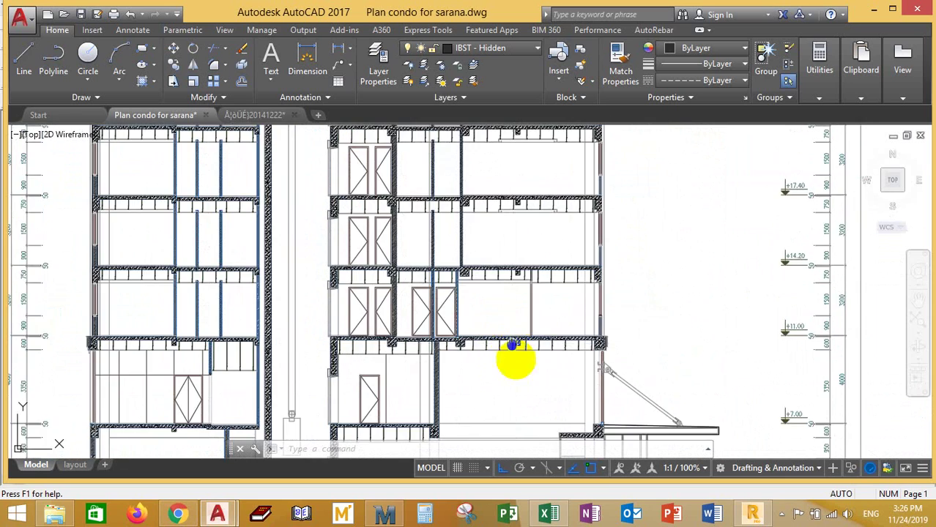
scroll(472, 359, up, 5)
scroll(480, 366, down, 3)
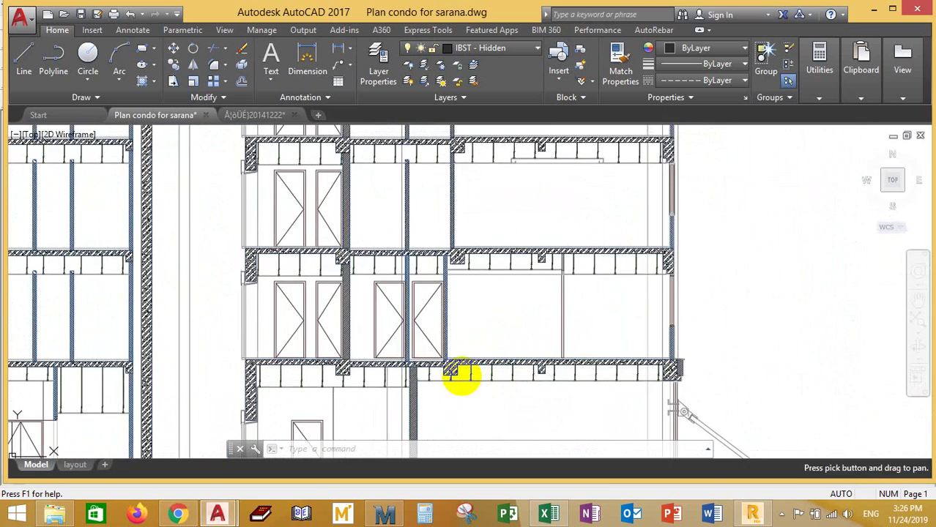
Step: Inspect the beams and slab level changes on the upper floors of the elevator shaft section
scroll(460, 376, down, 4)
scroll(472, 315, down, 2)
scroll(330, 205, up, 5)
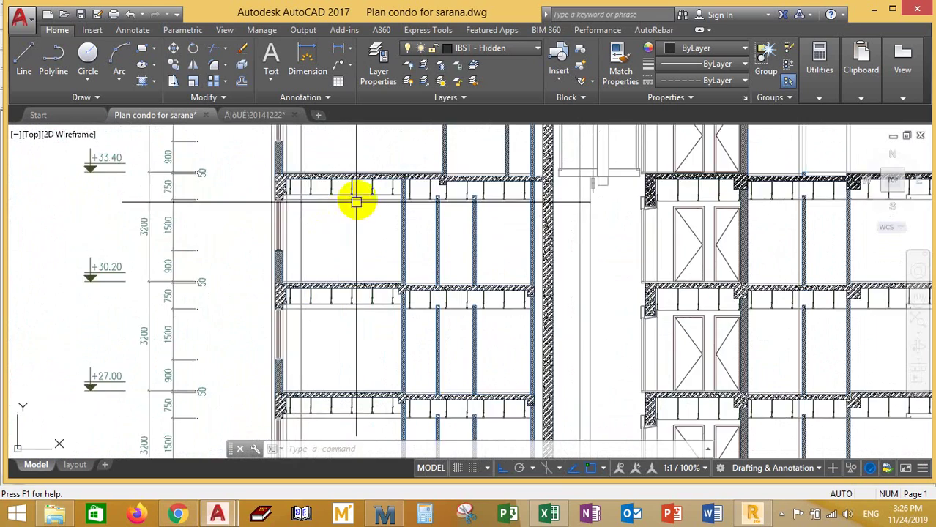
scroll(388, 270, down, 2)
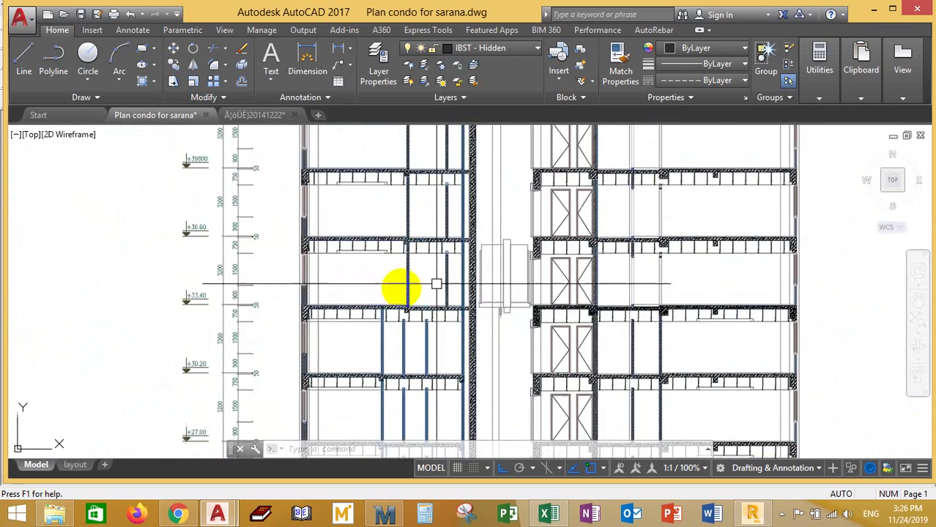
scroll(395, 242, up, 4)
scroll(396, 241, up, 8)
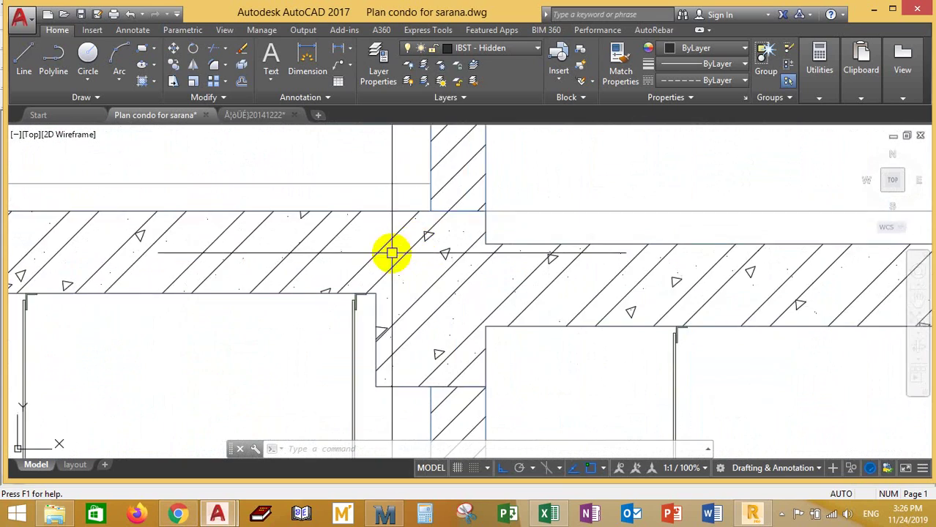
scroll(479, 264, down, 4)
scroll(469, 278, down, 10)
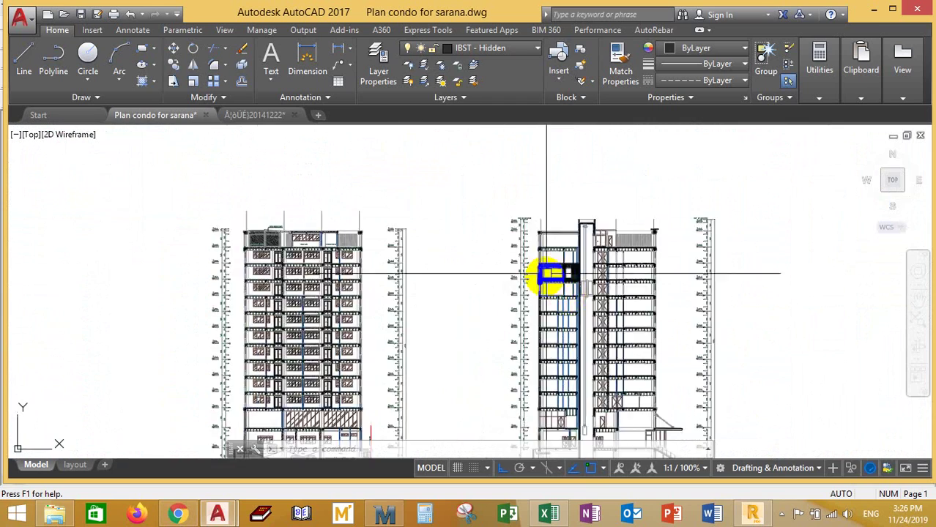
middle_drag(529, 292, 478, 209)
scroll(469, 220, up, 6)
scroll(469, 219, down, 6)
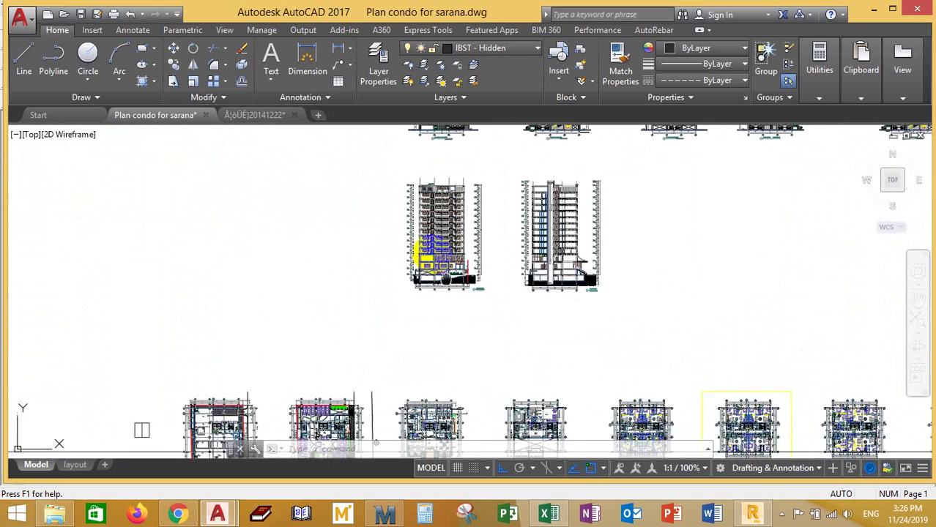
Step: Draw a horizontal line through the middle of the bay rectangle, joining the midpoints of its side edges
middle_drag(384, 339, 392, 222)
scroll(312, 328, up, 6)
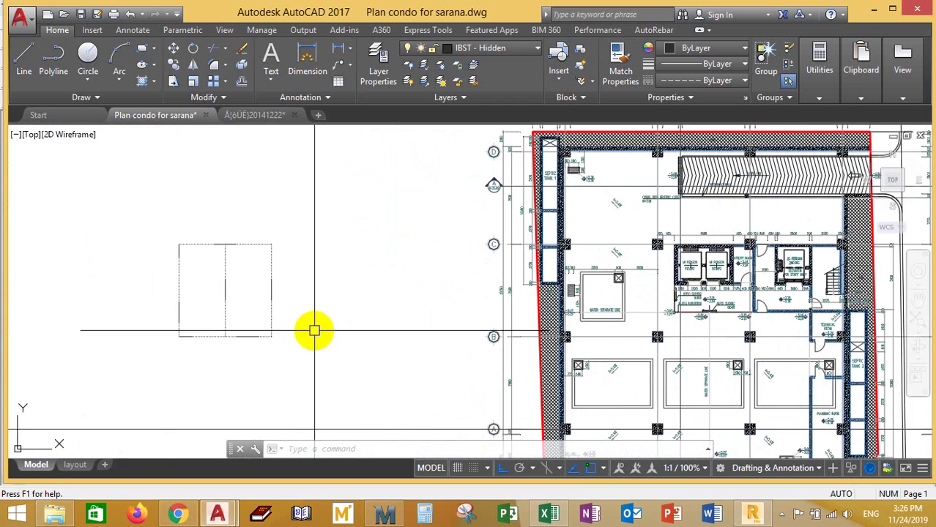
key(Return)
click(224, 290)
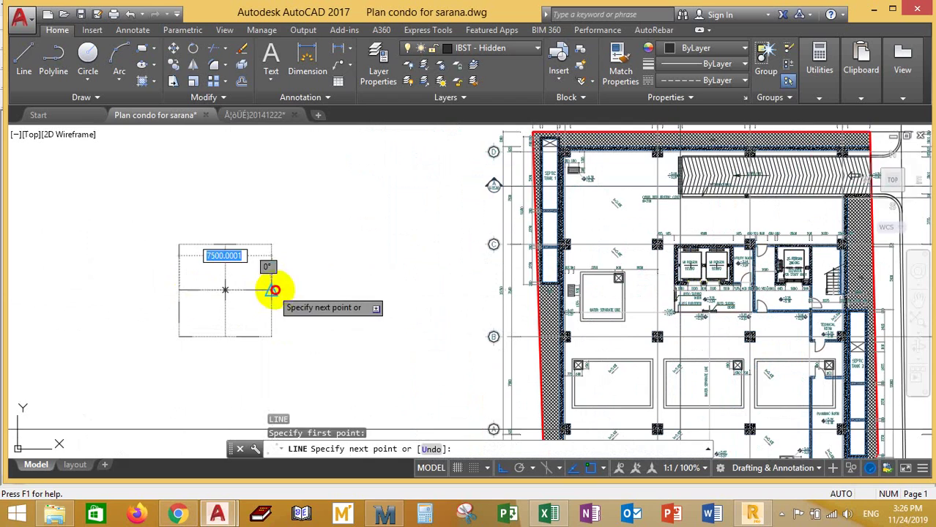
key(Escape)
Step: Examine the slab and the secondary beams between columns on the lower floors of Section A-A
scroll(263, 320, down, 3)
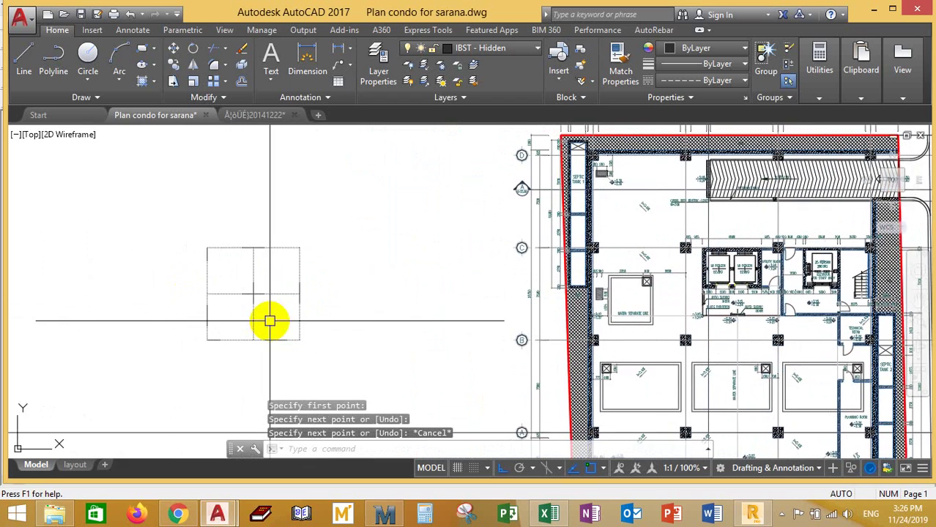
scroll(328, 289, up, 3)
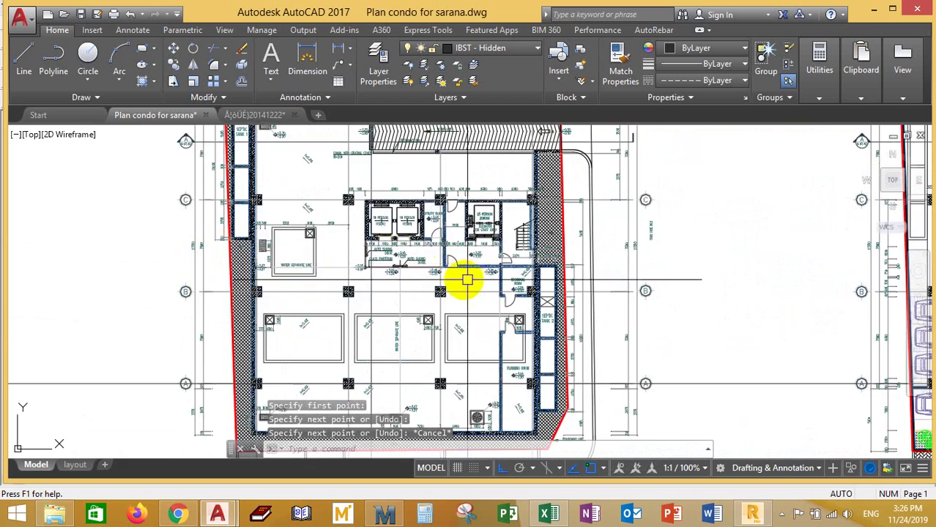
scroll(391, 308, down, 7)
scroll(392, 377, down, 3)
scroll(313, 317, up, 7)
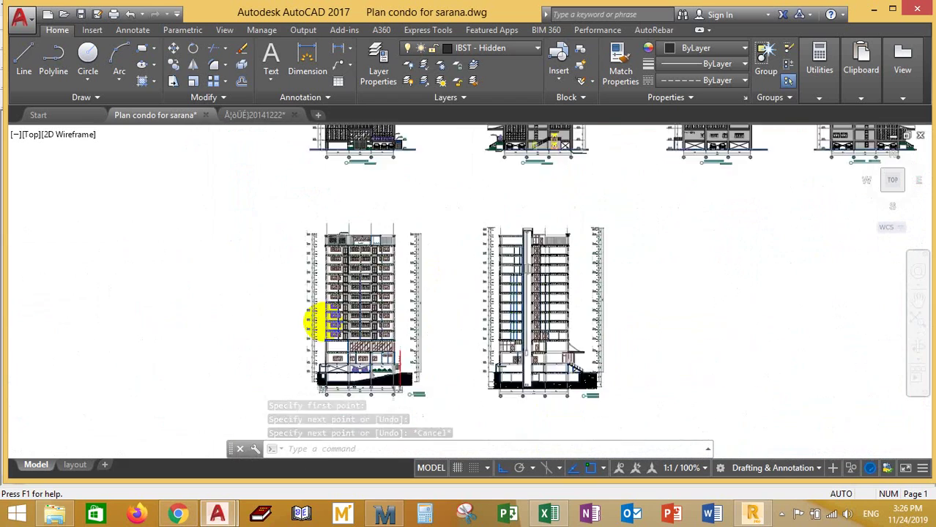
scroll(359, 232, up, 5)
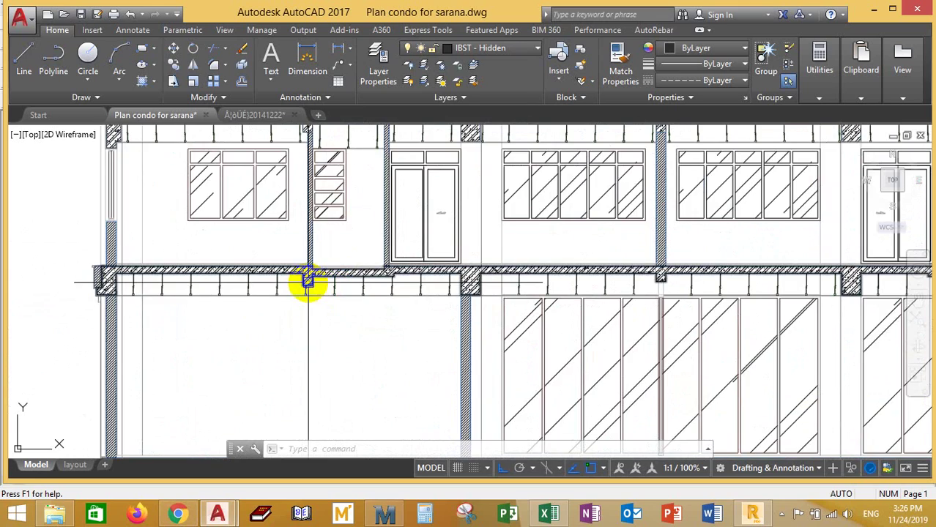
scroll(312, 278, down, 7)
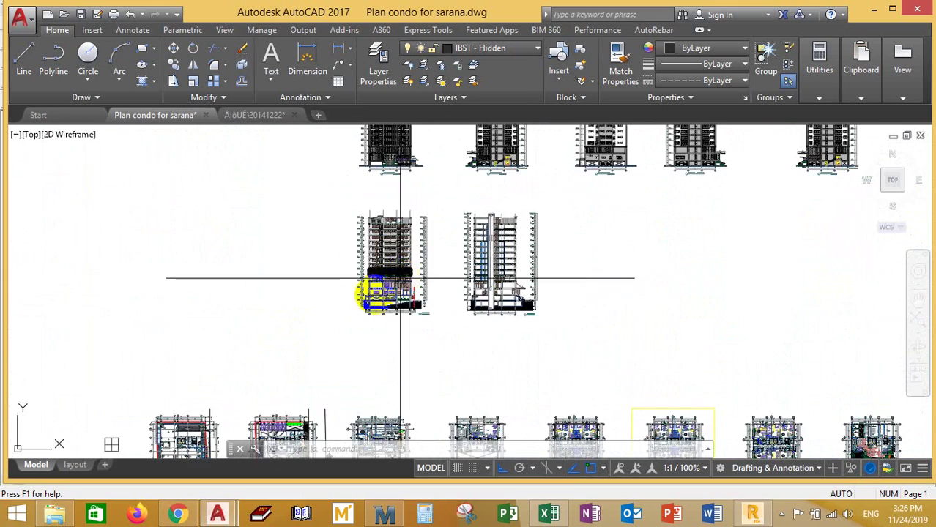
Step: Examine the secondary beam beside the stepped slab and the neighbouring beams on the lower floors of the elevator shaft section
scroll(422, 301, up, 6)
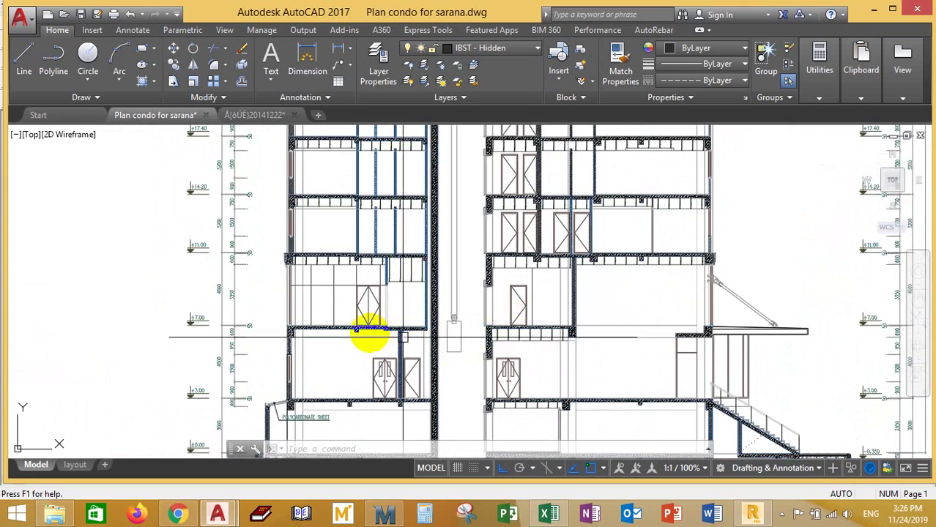
scroll(370, 333, up, 6)
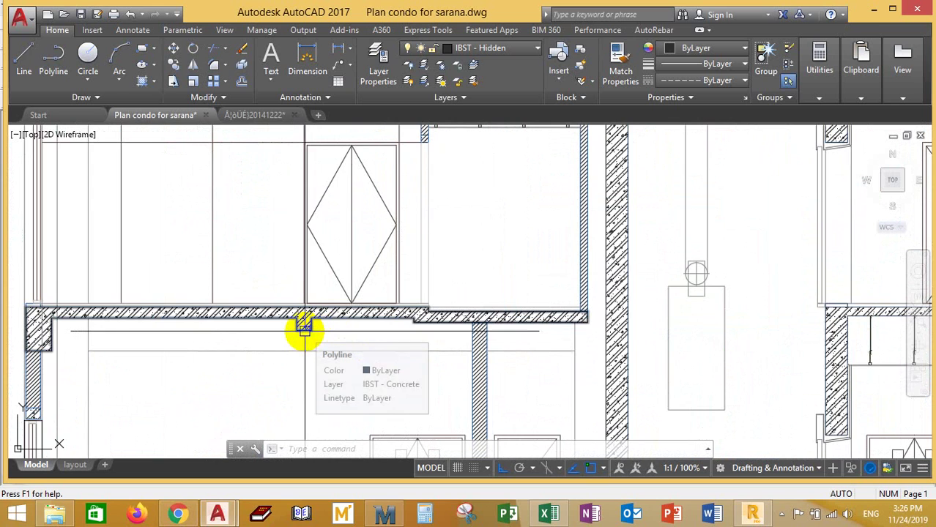
scroll(366, 307, down, 5)
scroll(453, 286, up, 4)
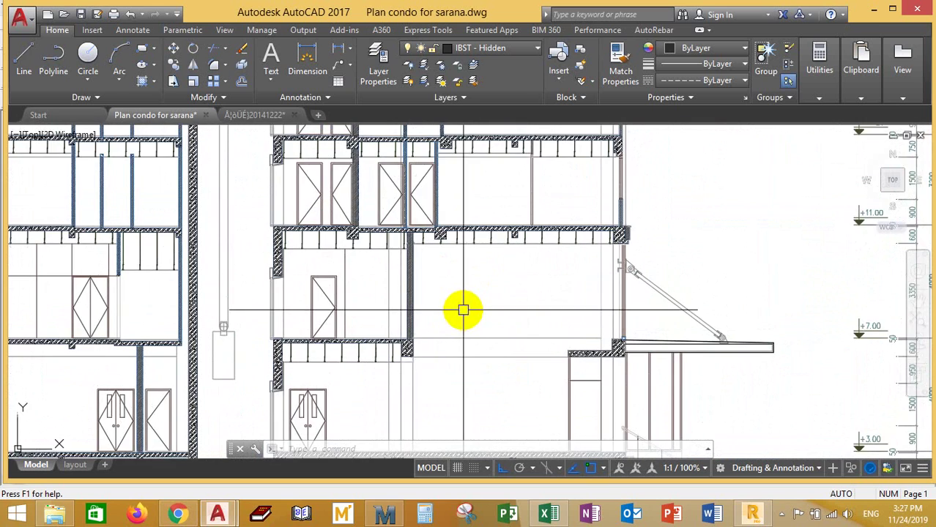
scroll(464, 306, down, 4)
Step: Follow the repeated secondary beams at mid-span up through the typical floors of the elevator shaft section
scroll(468, 261, up, 4)
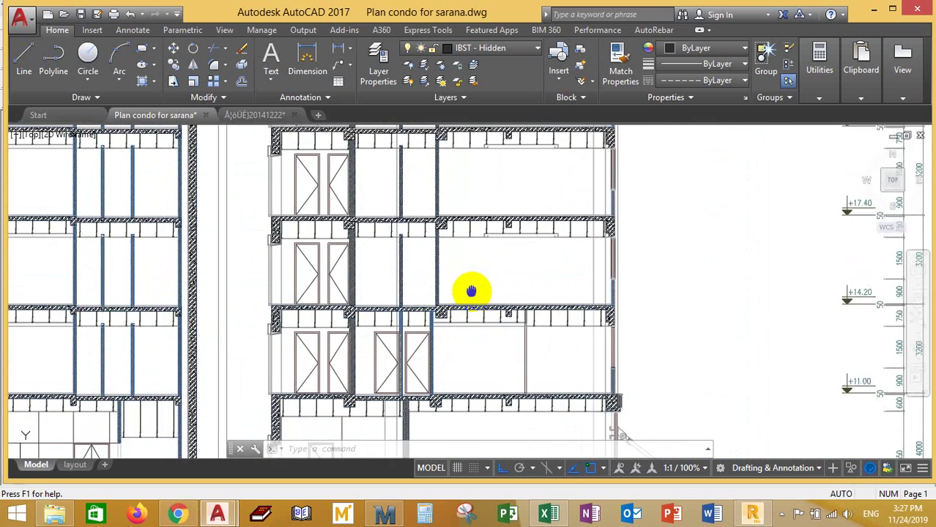
scroll(468, 282, up, 4)
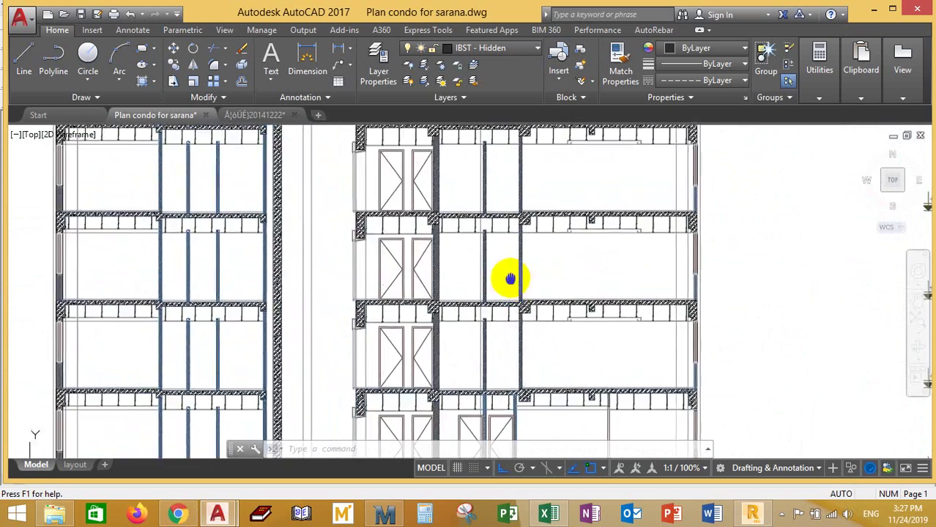
scroll(512, 267, down, 2)
scroll(523, 256, up, 2)
scroll(533, 271, down, 5)
scroll(532, 242, up, 6)
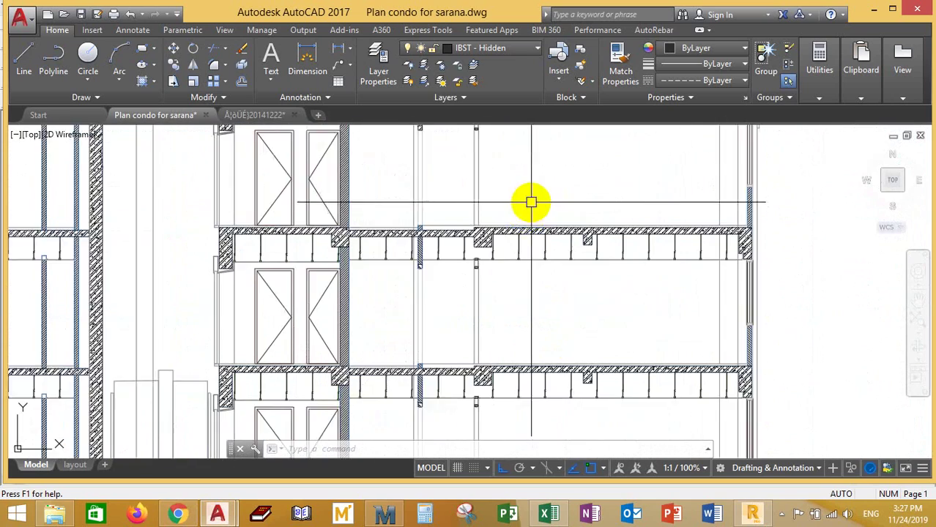
scroll(527, 242, down, 1)
scroll(495, 247, down, 2)
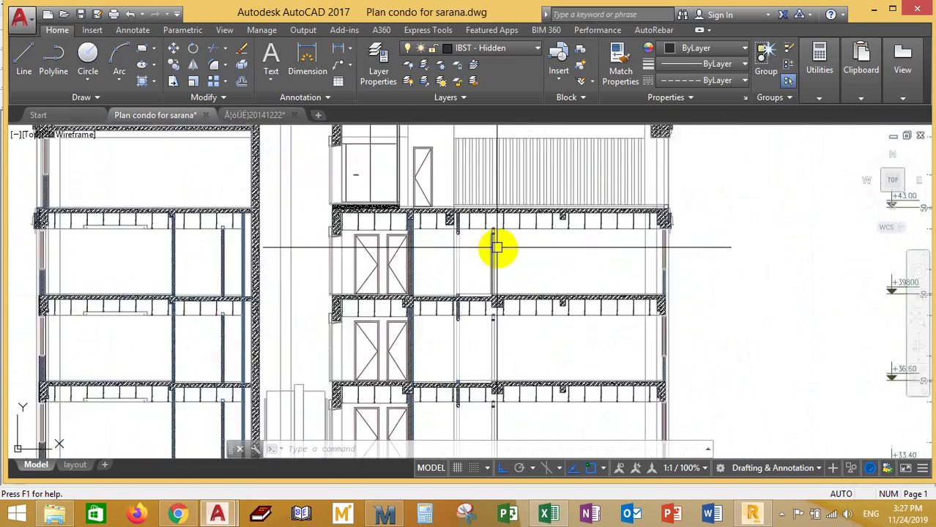
Step: Inspect the small secondary beam and the slab at level +43.00 in the elevator shaft section, comparing them with the adjacent main beams
scroll(543, 230, up, 4)
scroll(532, 256, up, 5)
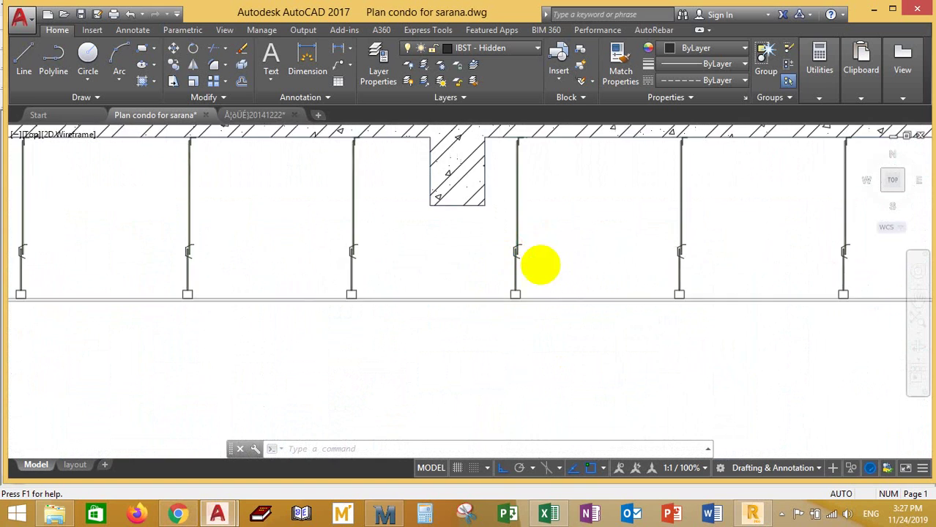
scroll(556, 289, down, 4)
click(654, 351)
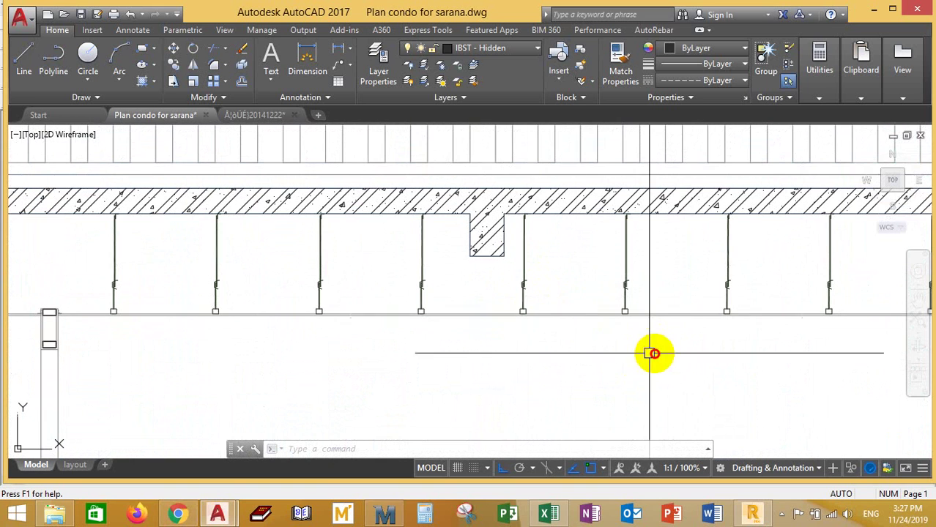
click(480, 295)
key(Escape)
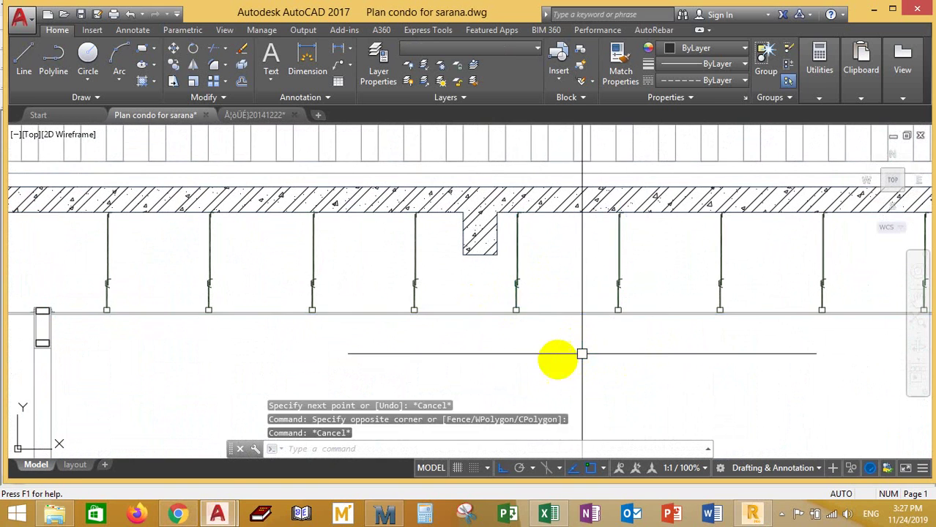
key(Escape)
scroll(652, 307, down, 1)
middle_drag(652, 307, 539, 274)
scroll(507, 218, up, 3)
scroll(587, 203, down, 4)
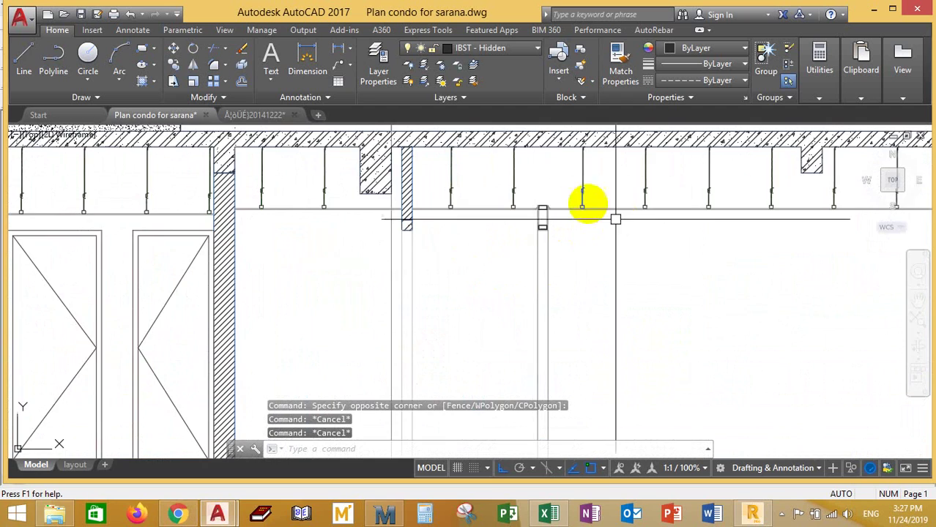
scroll(519, 235, down, 3)
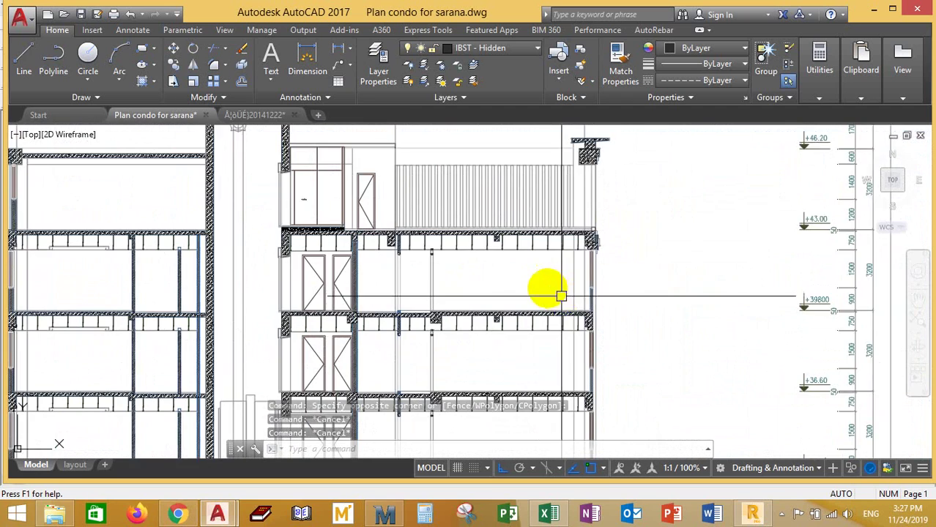
scroll(560, 294, up, 5)
scroll(485, 230, up, 8)
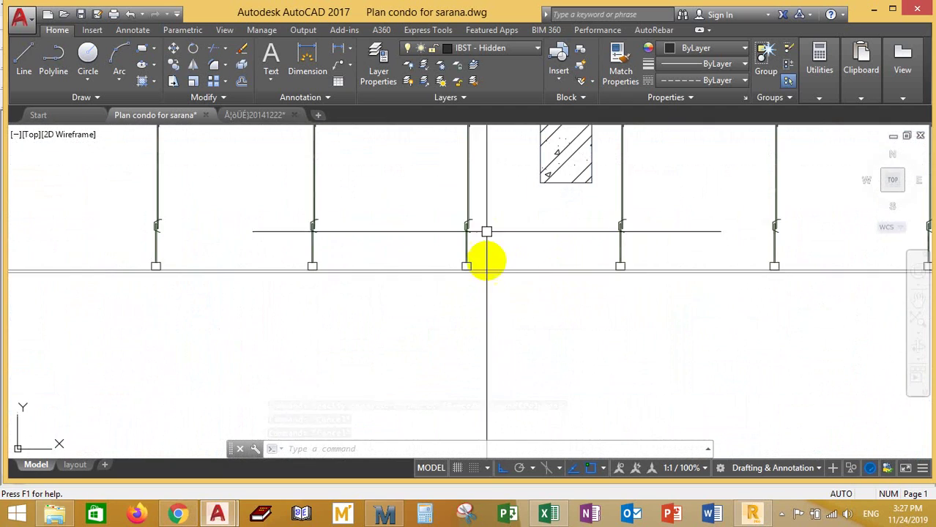
scroll(460, 257, down, 2)
scroll(496, 317, down, 6)
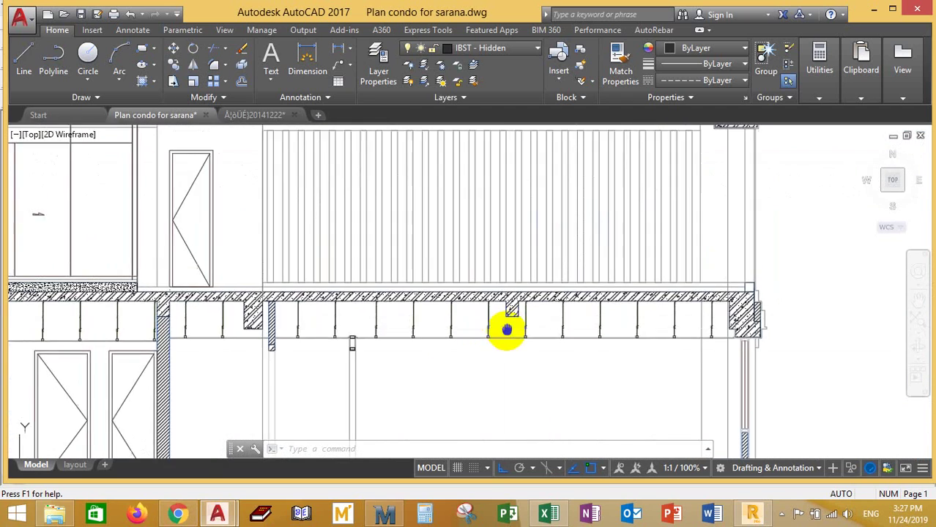
scroll(445, 320, down, 8)
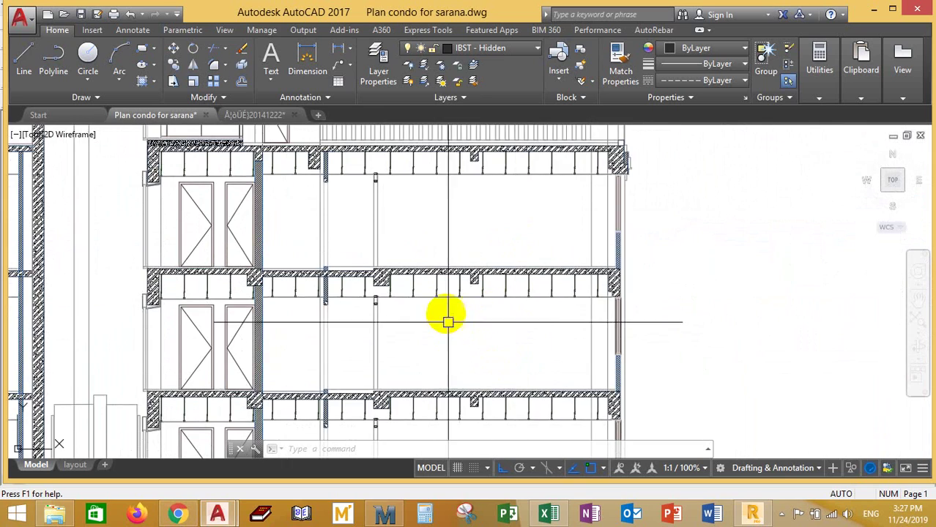
Step: Review the sketched bay rectangle with its two crossing centre lines
scroll(518, 196, down, 3)
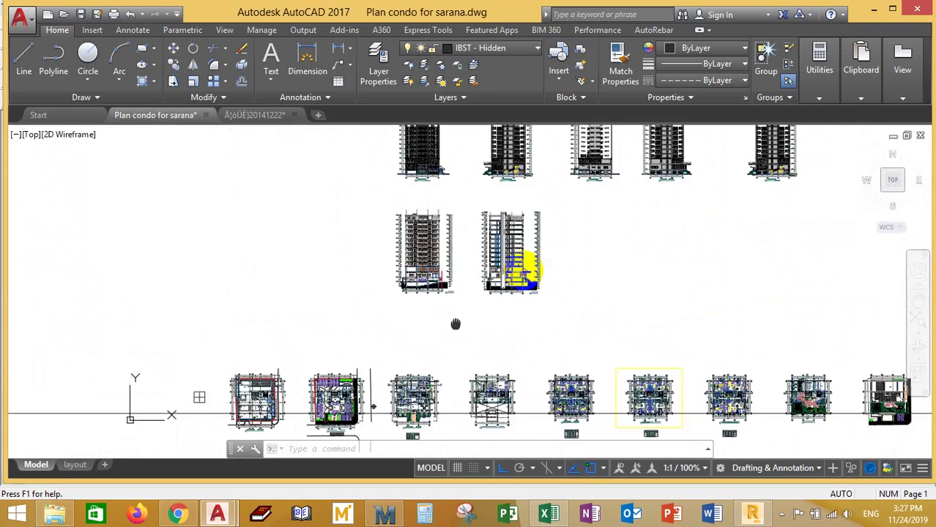
scroll(426, 309, up, 10)
middle_drag(271, 315, 296, 303)
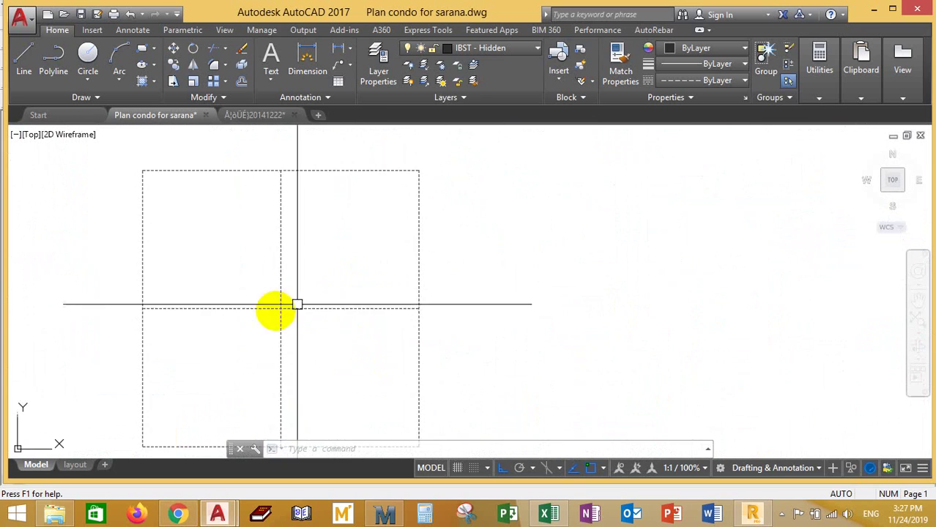
Step: Switch to the Mathcad worksheet and divide both L_x and L_y by 2 inside the h_slab formula
click(382, 513)
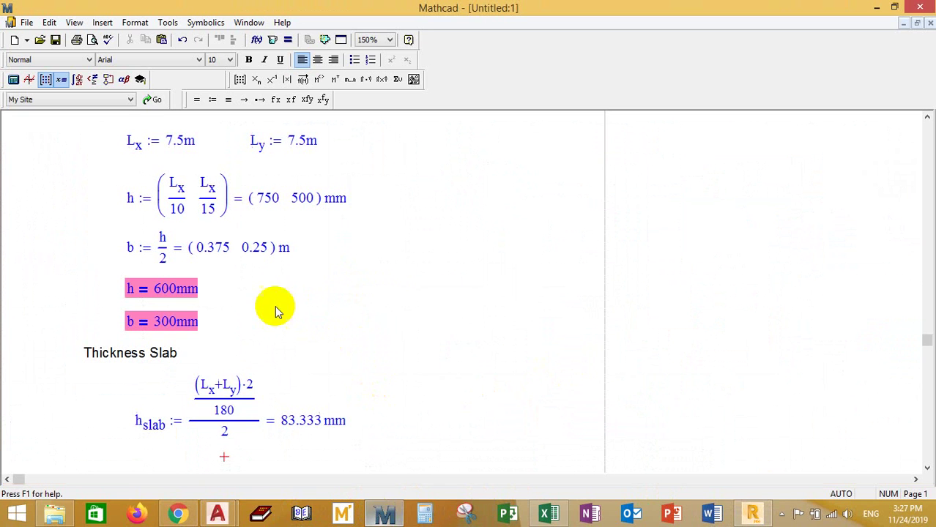
click(211, 390)
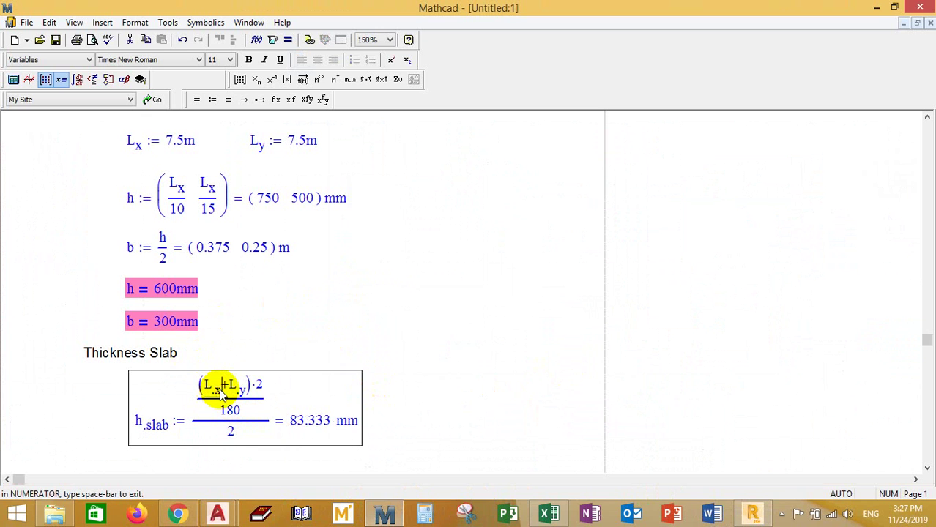
text(/2)
click(251, 382)
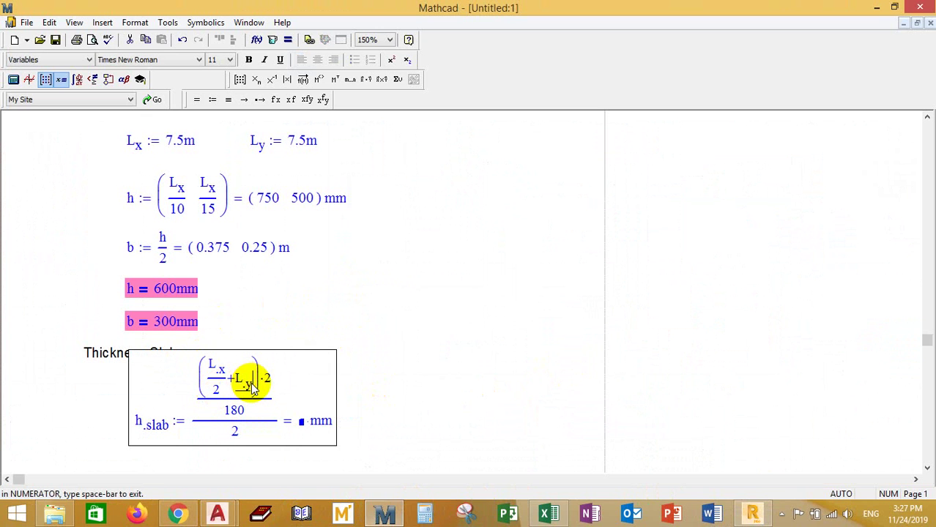
text(/2)
click(429, 382)
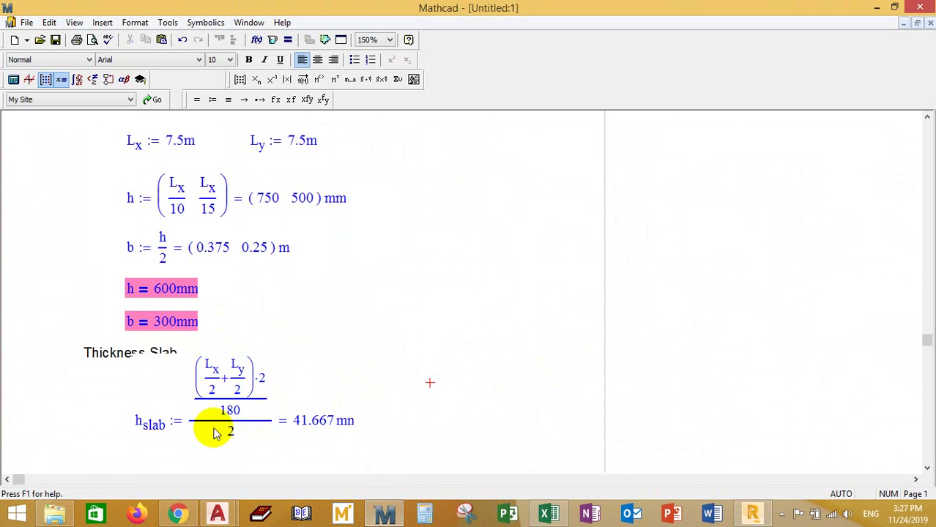
Step: Remove the outer division by 2 from the h_slab formula, keeping 180 as the denominator
click(233, 435)
key(BackSpace)
key(BackSpace)
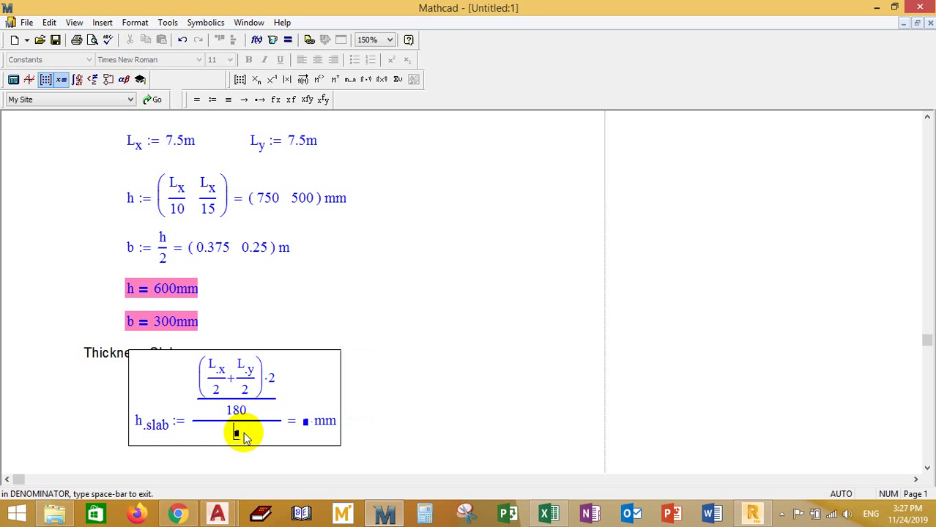
click(532, 375)
scroll(403, 418, down, 1)
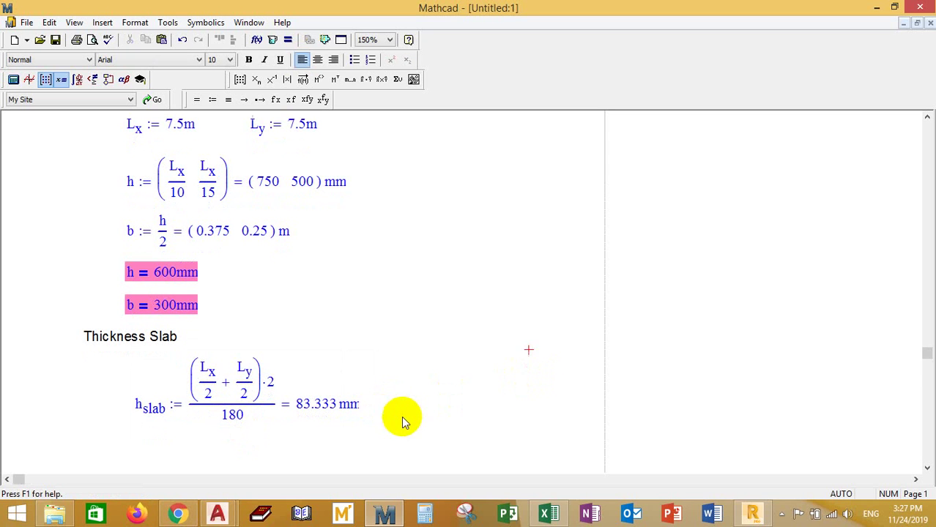
Step: Reposition the h_slab formula below the Thickness Slab heading, roughly in line with the equations above
drag(396, 415, 216, 432)
click(418, 370)
scroll(399, 392, down, 1)
click(380, 407)
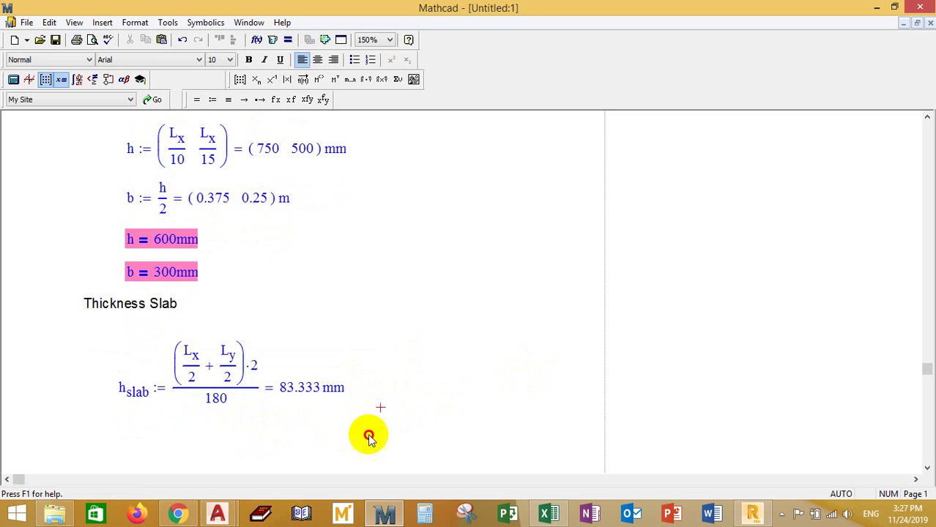
drag(363, 432, 293, 385)
click(421, 360)
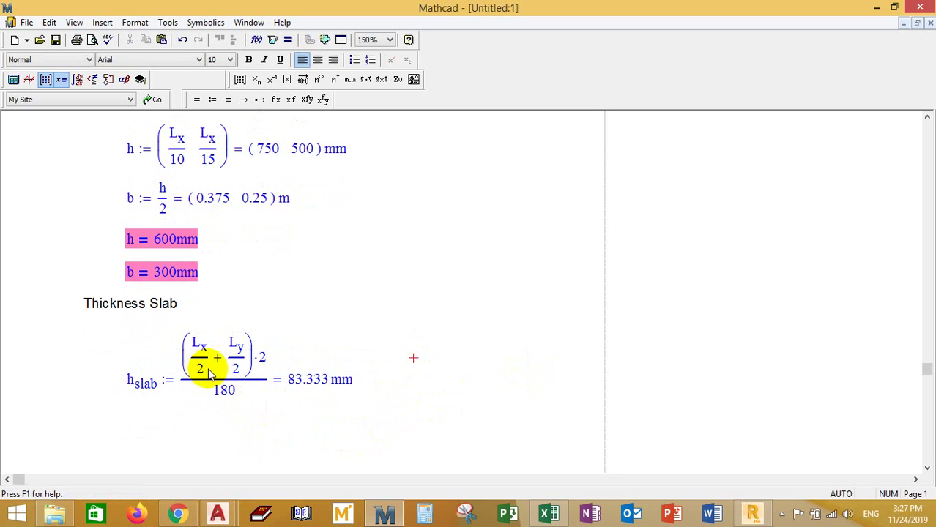
Step: Remove the division by 2 from both L_x and L_y in the h_slab formula
scroll(205, 369, down, 1)
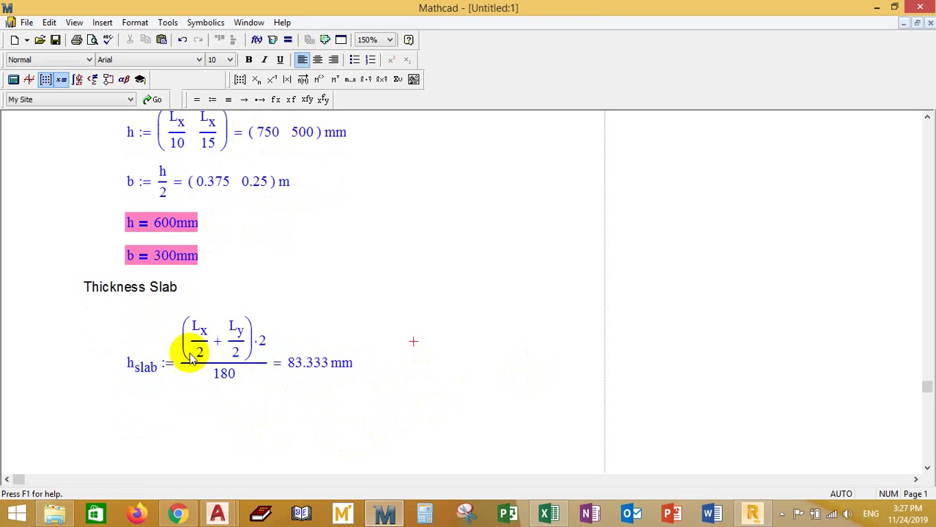
scroll(186, 361, down, 1)
click(208, 339)
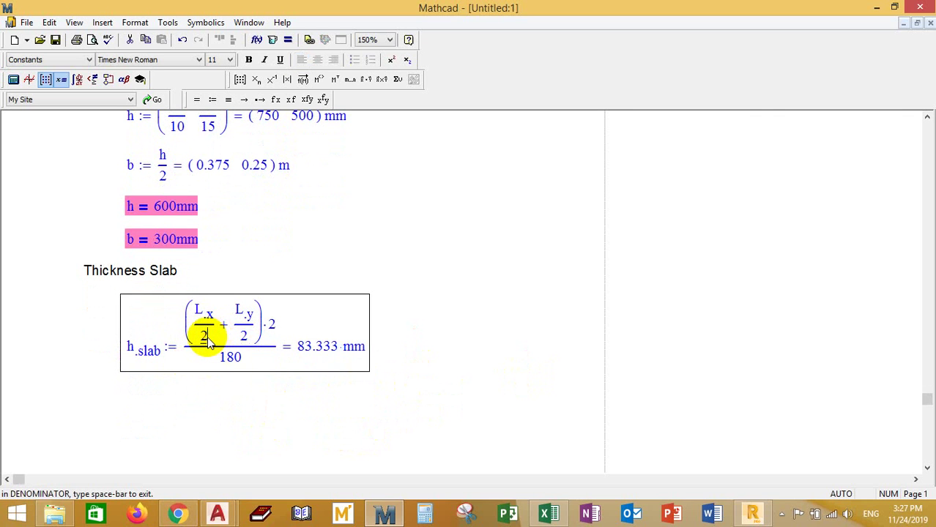
key(BackSpace)
key(BackSpace)
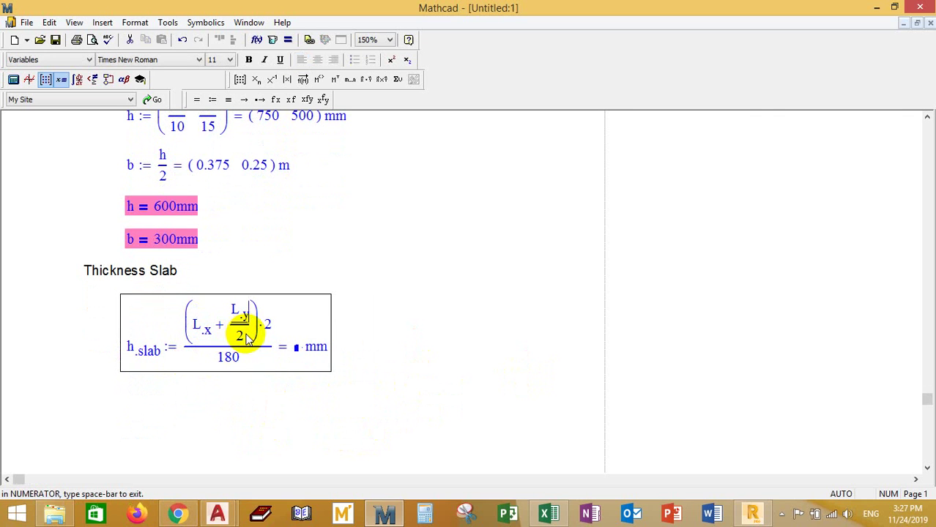
click(242, 336)
key(BackSpace)
key(BackSpace)
click(462, 324)
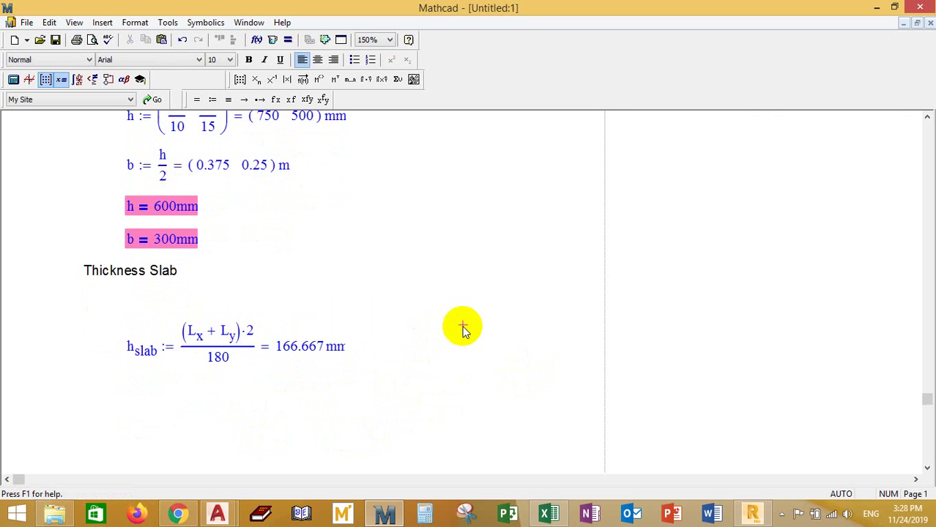
Step: Rename the variable of the slab thickness formula to h_slab1
click(297, 354)
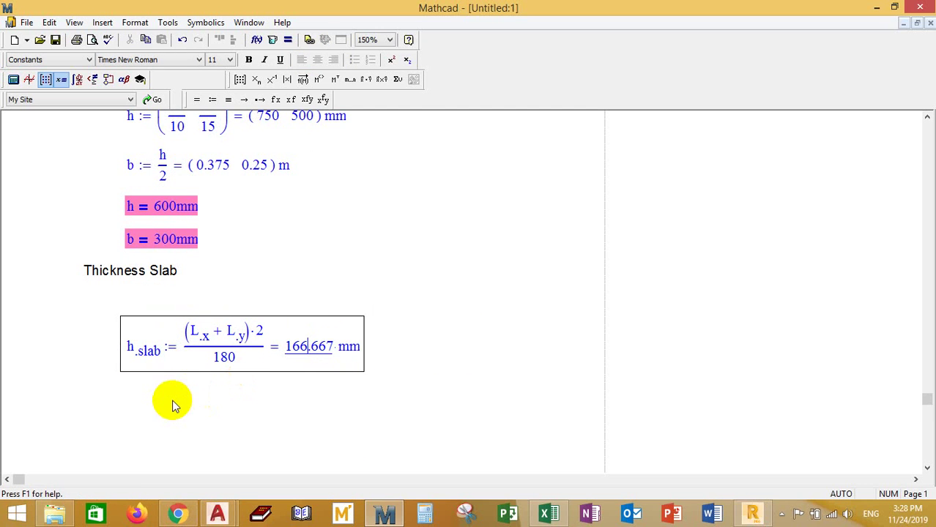
scroll(326, 406, down, 1)
click(163, 331)
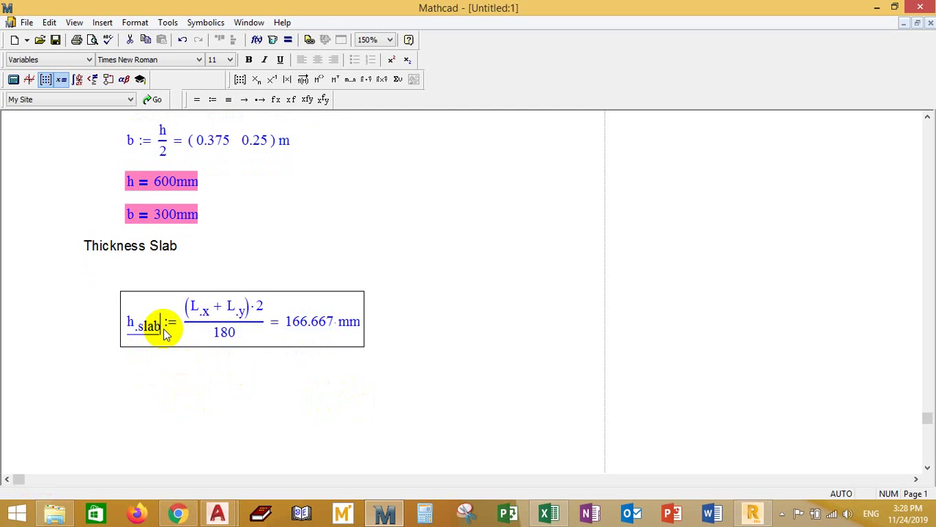
text(1)
click(330, 374)
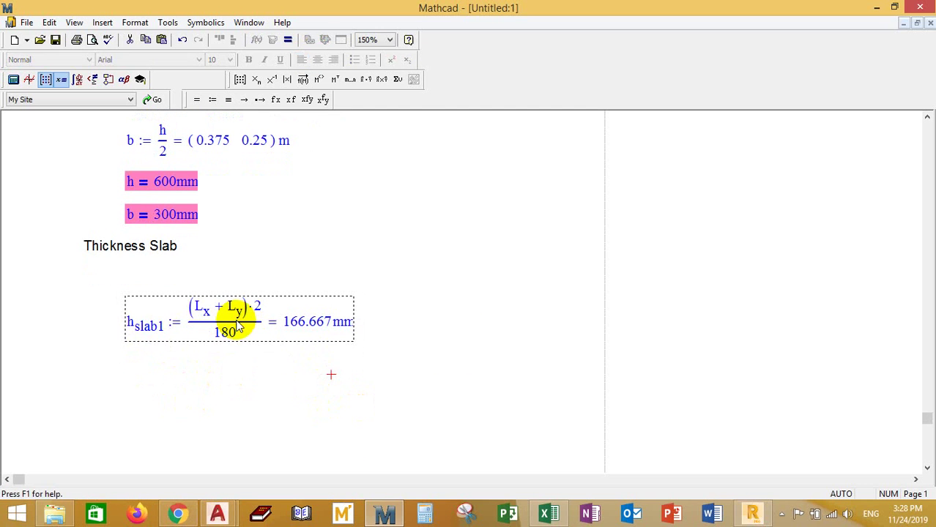
Step: Place a copy of the h_slab1 formula directly below the original, aligned with it, and rename its variable to h_slab.OK
click(132, 368)
key(ctrl+v)
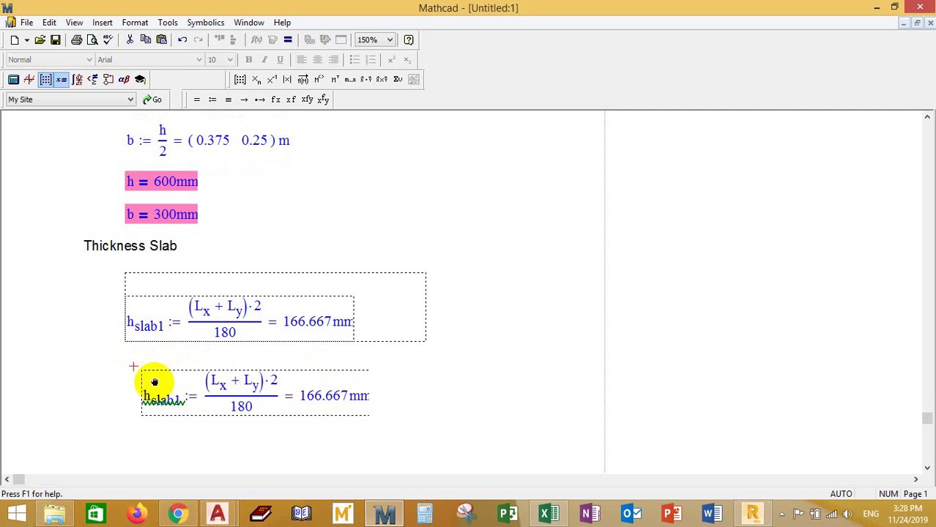
scroll(273, 400, down, 1)
click(273, 401)
drag(230, 368, 246, 388)
click(173, 374)
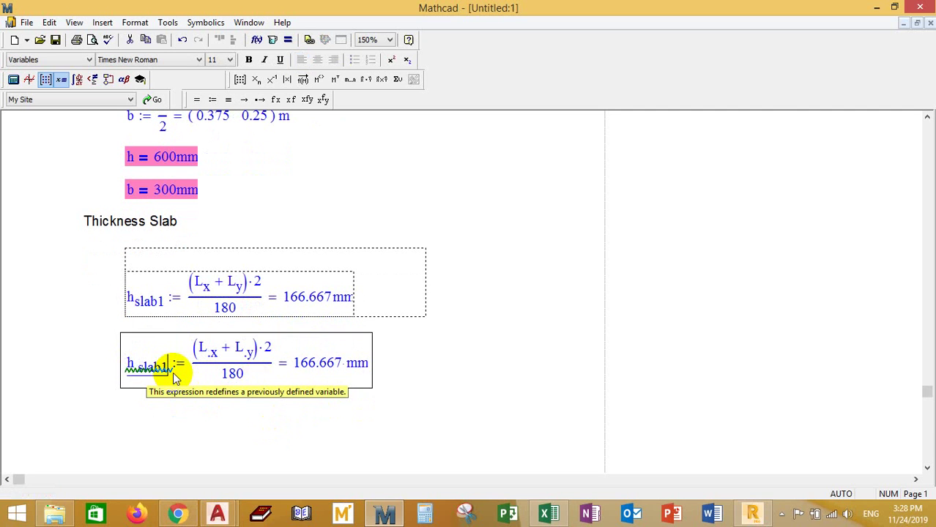
key(BackSpace)
text(.OK)
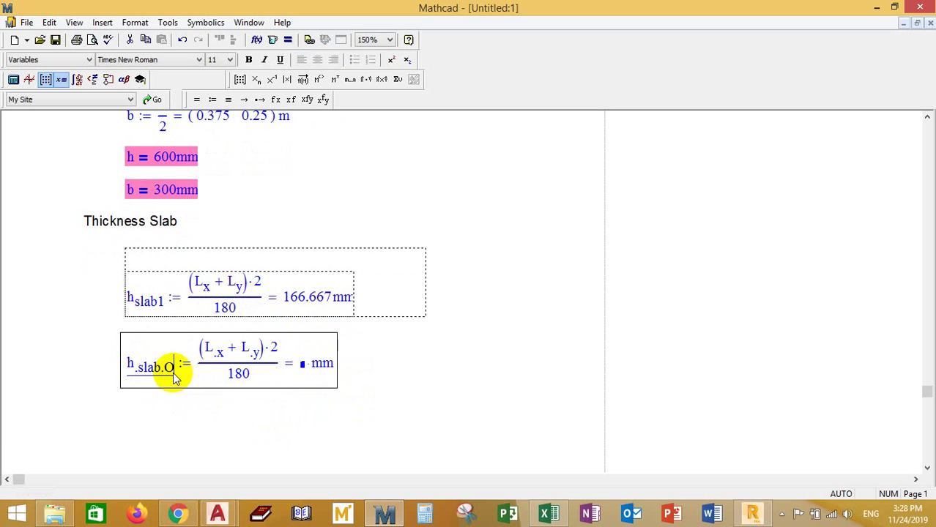
Step: Divide both L_x and L_y by 2 in the h_slab.OK formula and move the formula slightly lower, clear of h_slab1
click(236, 355)
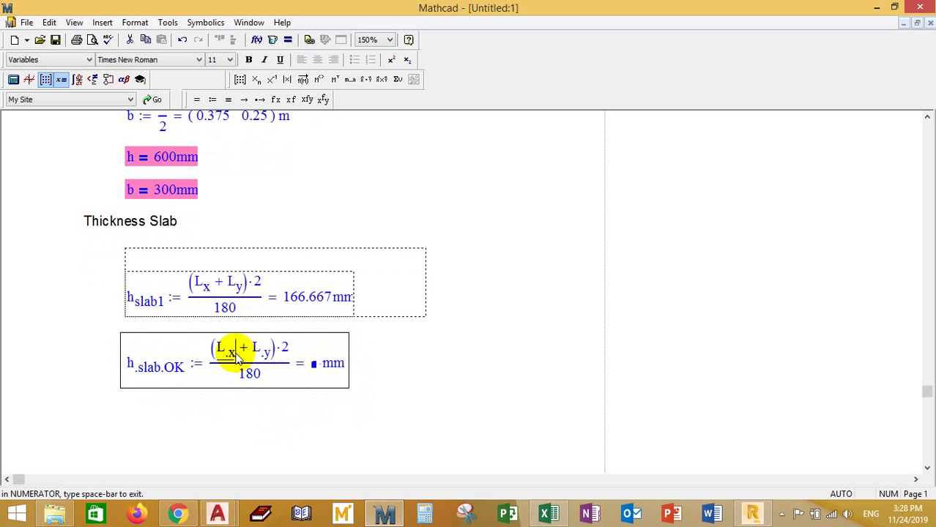
text(/2)
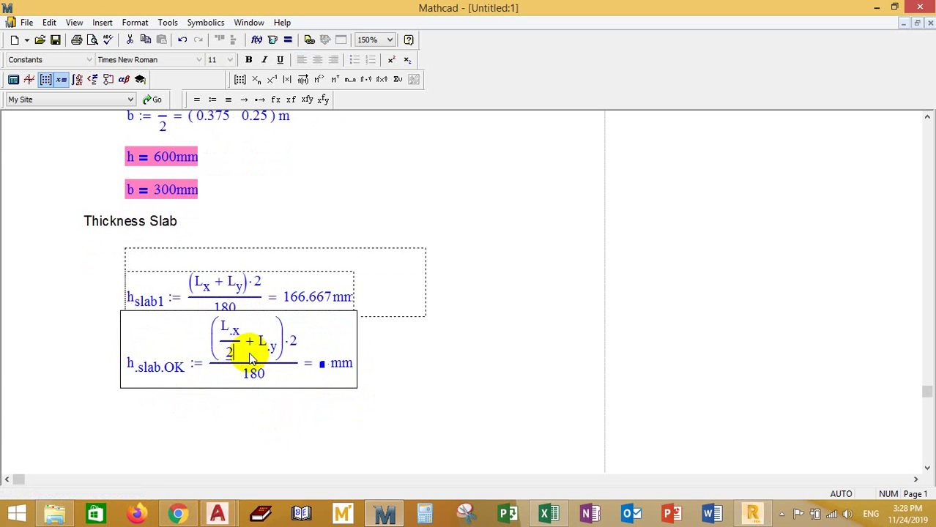
click(275, 347)
text(/2)
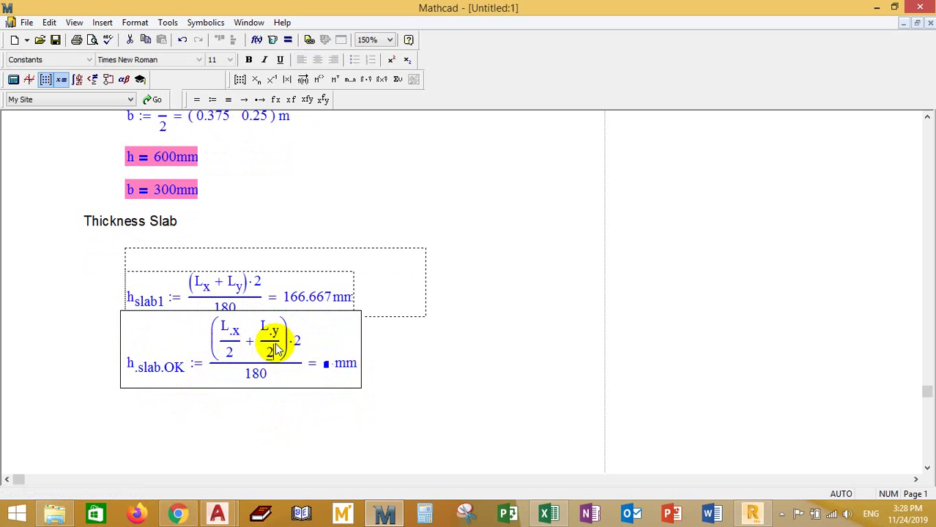
click(380, 415)
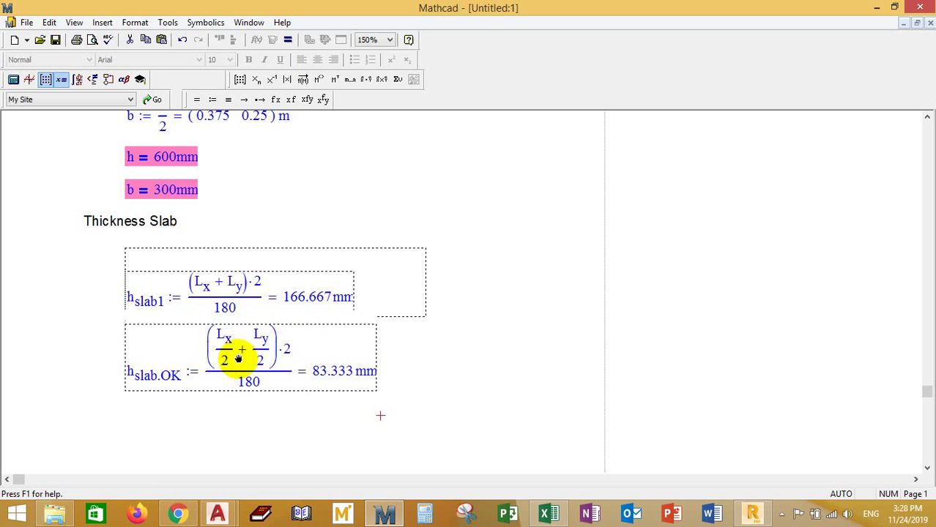
click(449, 380)
scroll(381, 344, down, 1)
click(445, 262)
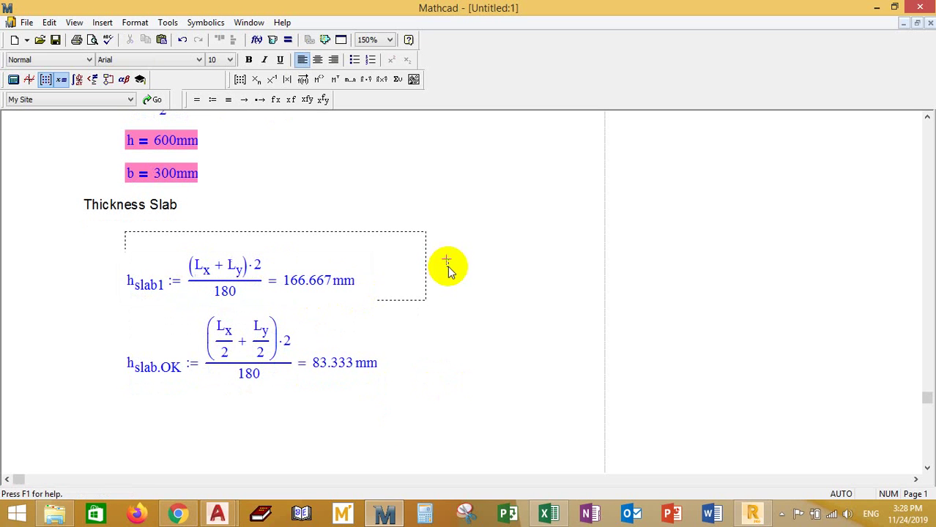
scroll(382, 292, down, 3)
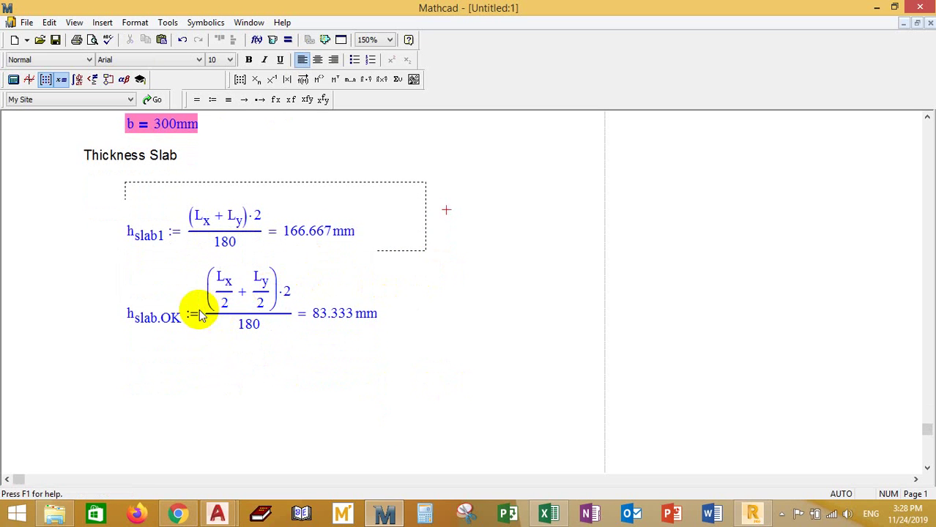
scroll(292, 322, down, 1)
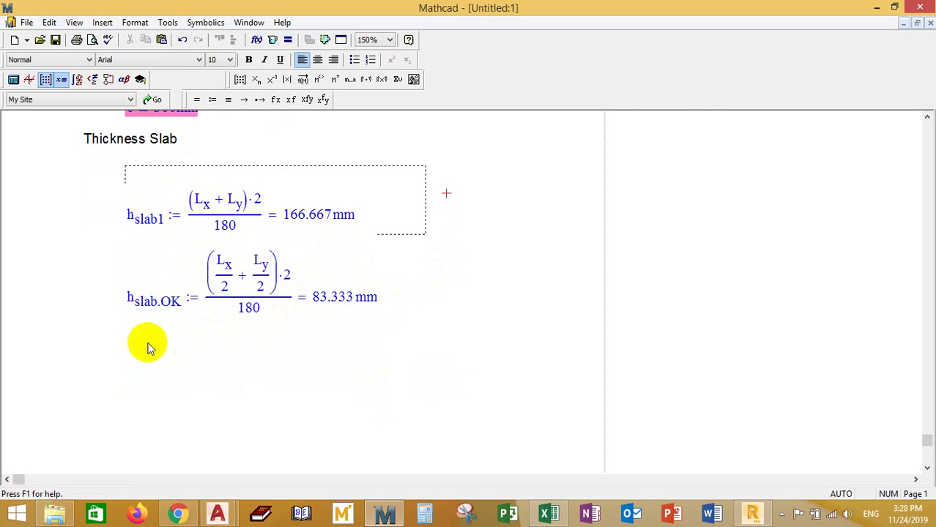
Step: Add the line h_slab.OK = 120mm with a Boolean equals below the h_slab.OK formula, spaced slightly away from it
double_click(183, 302)
key(ctrl+c)
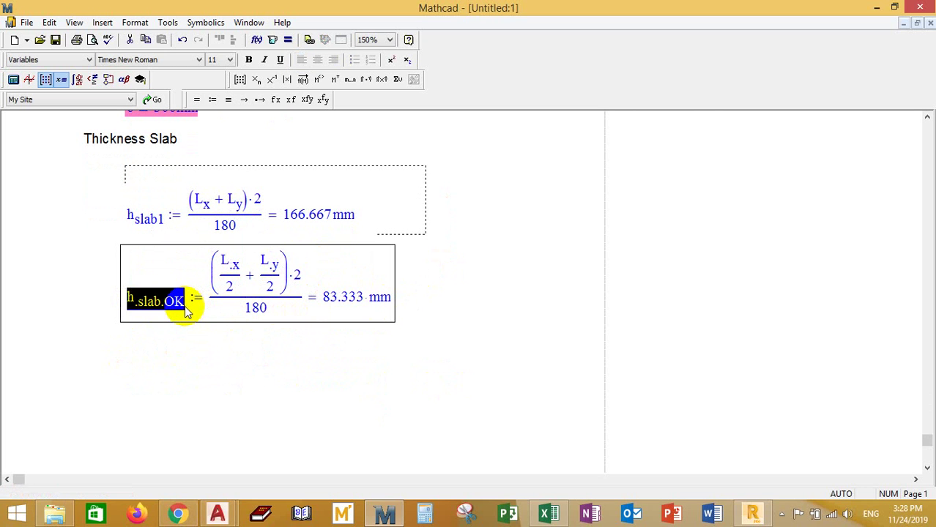
click(131, 354)
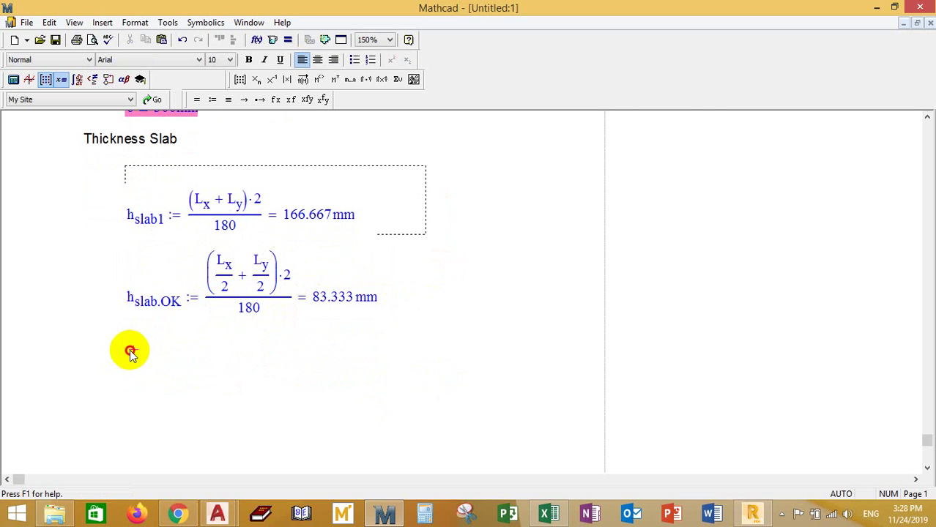
key(ctrl+v)
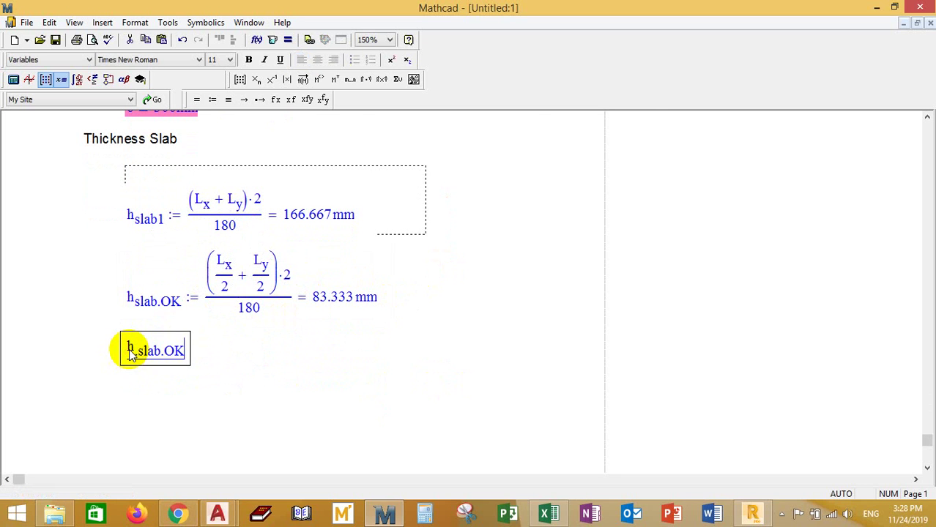
key(ctrl+equal)
text(12)
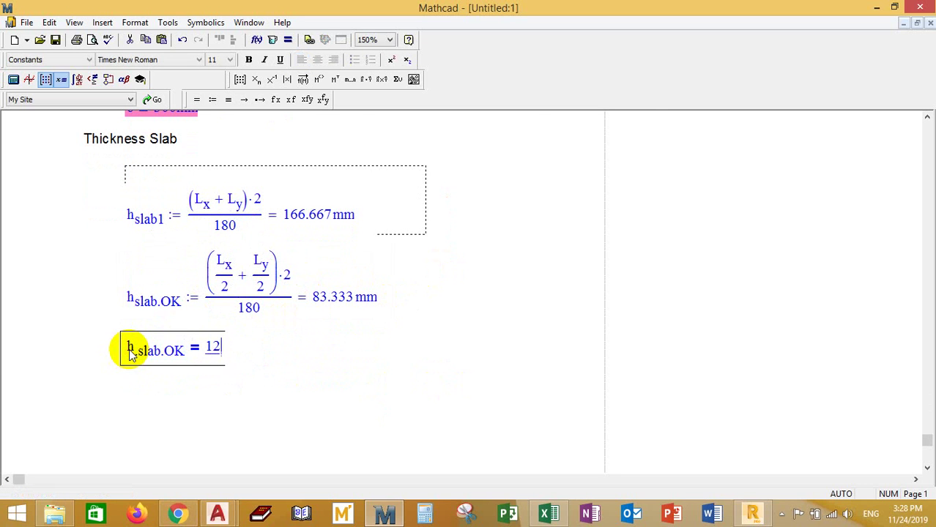
text(0mm)
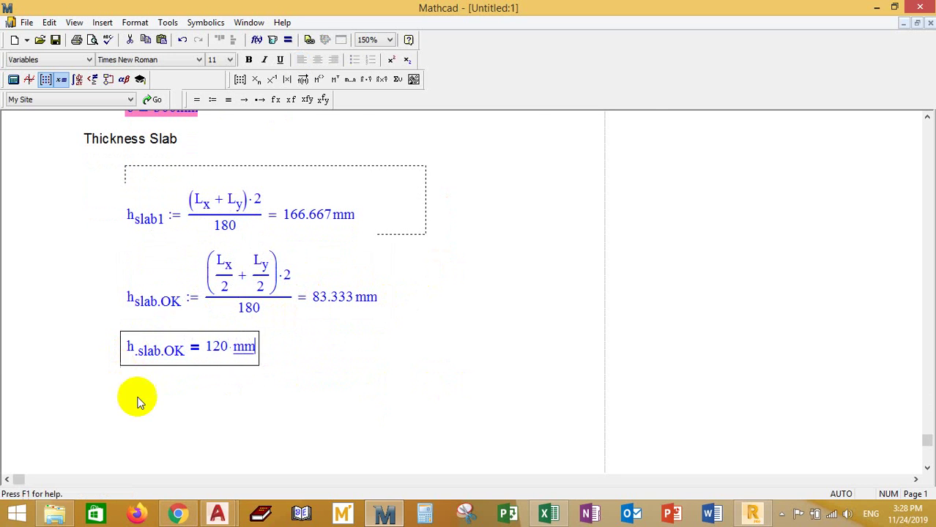
drag(281, 391, 187, 351)
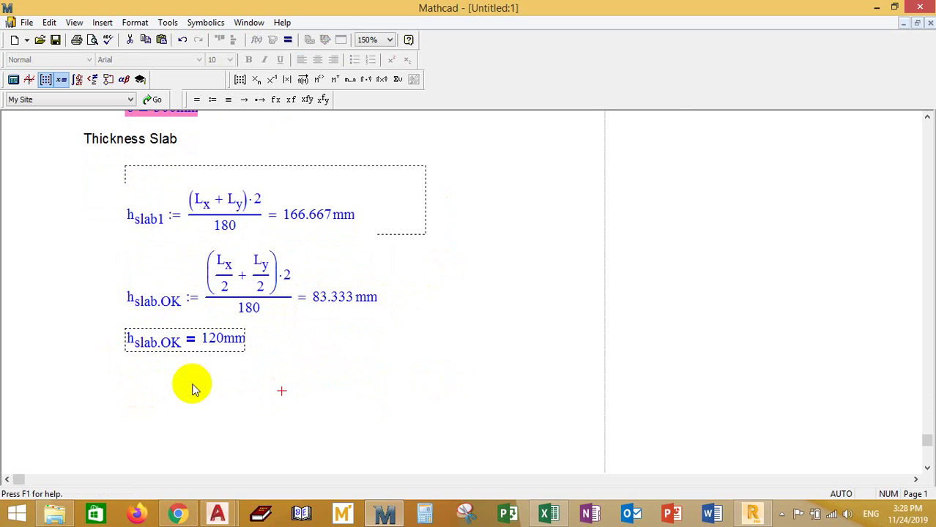
click(232, 385)
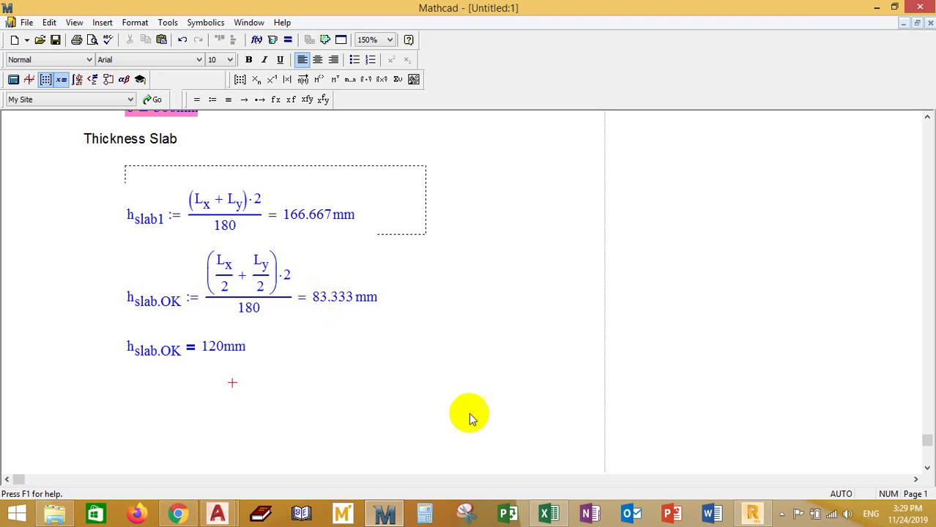
Step: Switch to the AutoCAD condo plan and examine the columns along grid lines A to C
click(423, 517)
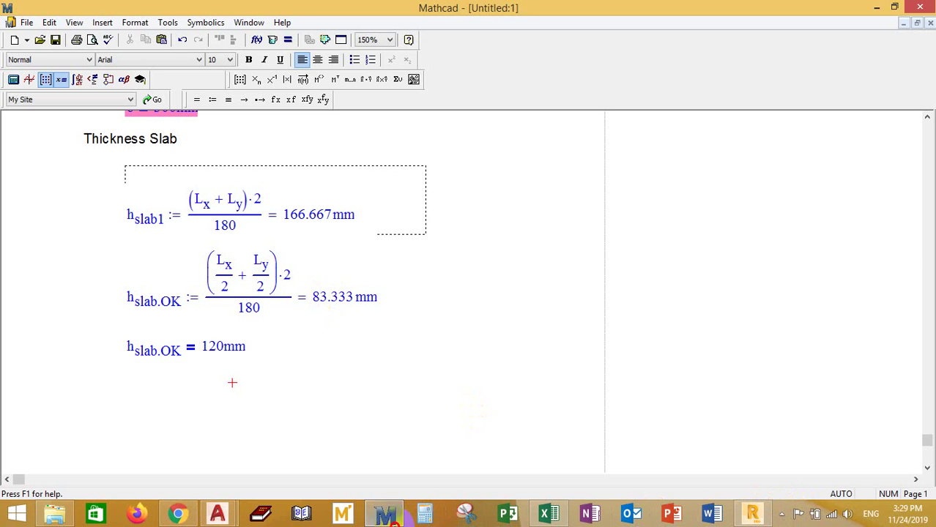
key(alt+Tab)
scroll(476, 278, down, 5)
middle_drag(512, 286, 457, 304)
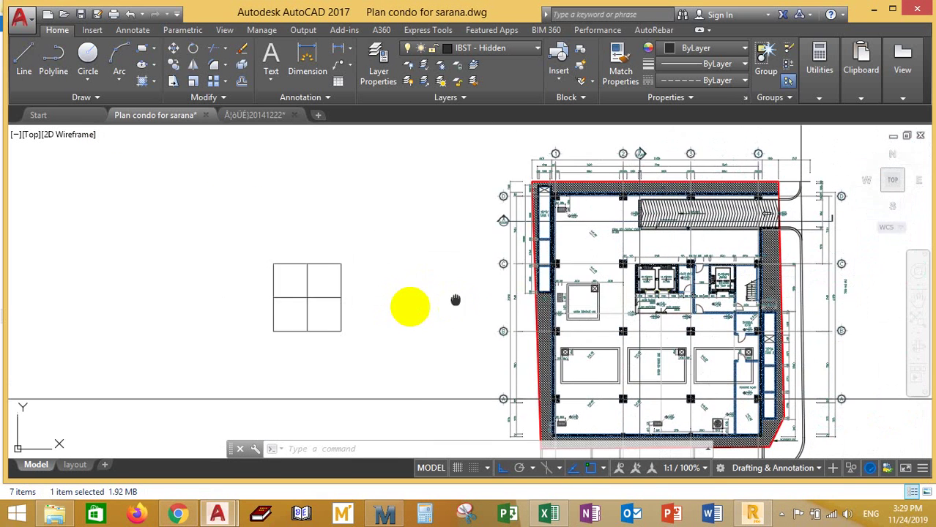
scroll(407, 293, up, 3)
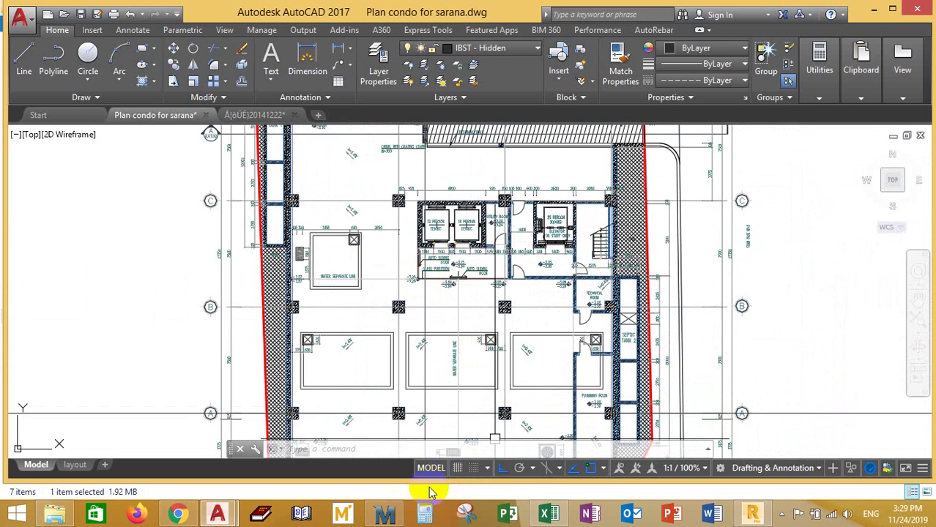
Step: Return to the Mathcad worksheet and add the text heading "Section of Column" below the 120mm slab thickness line
click(384, 515)
click(454, 367)
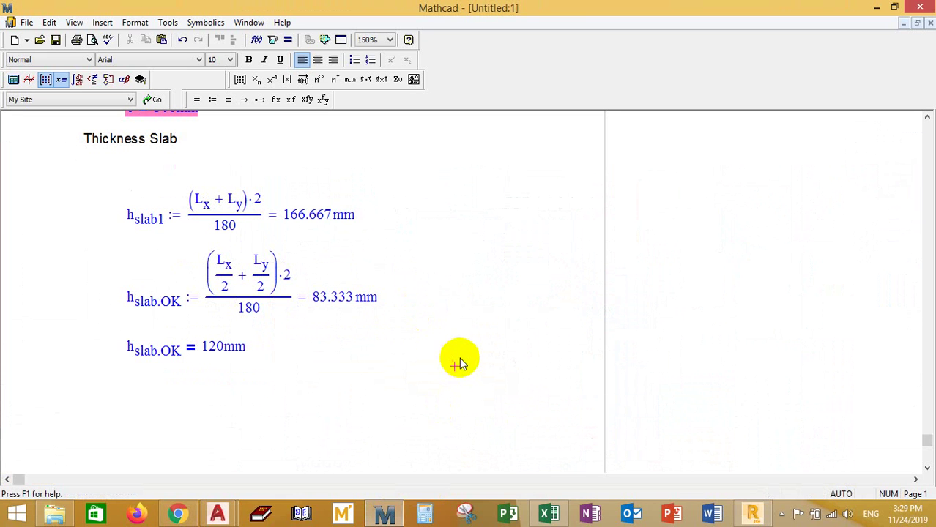
scroll(438, 360, down, 3)
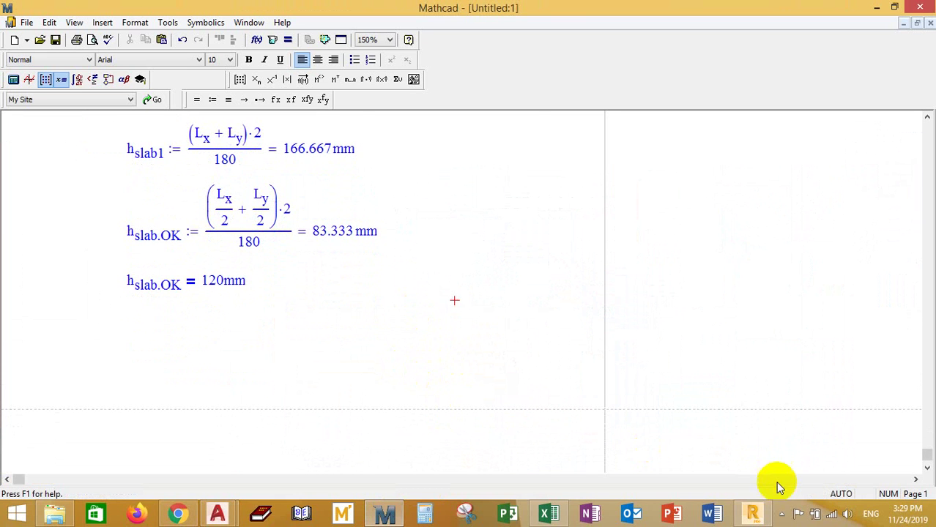
scroll(130, 357, up, 3)
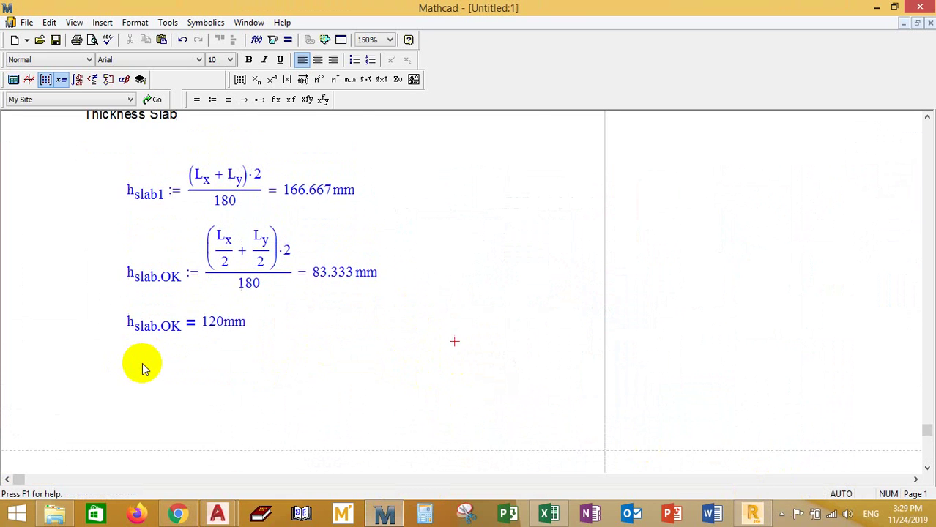
click(108, 377)
click(93, 377)
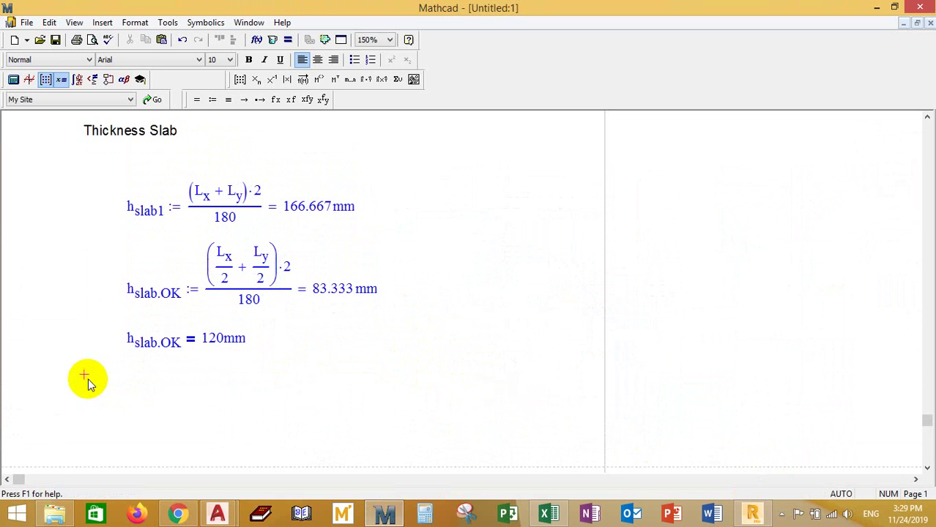
text(Se)
key(BackSpace)
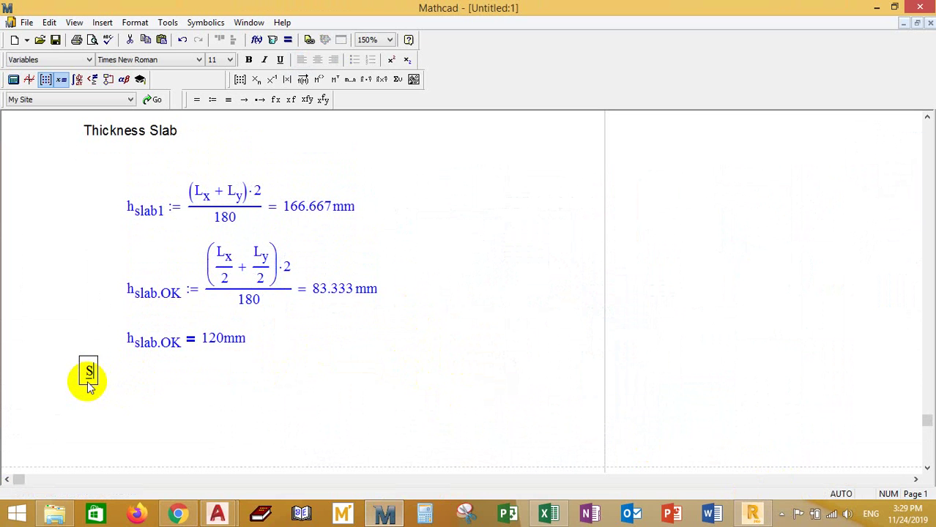
text(ection )
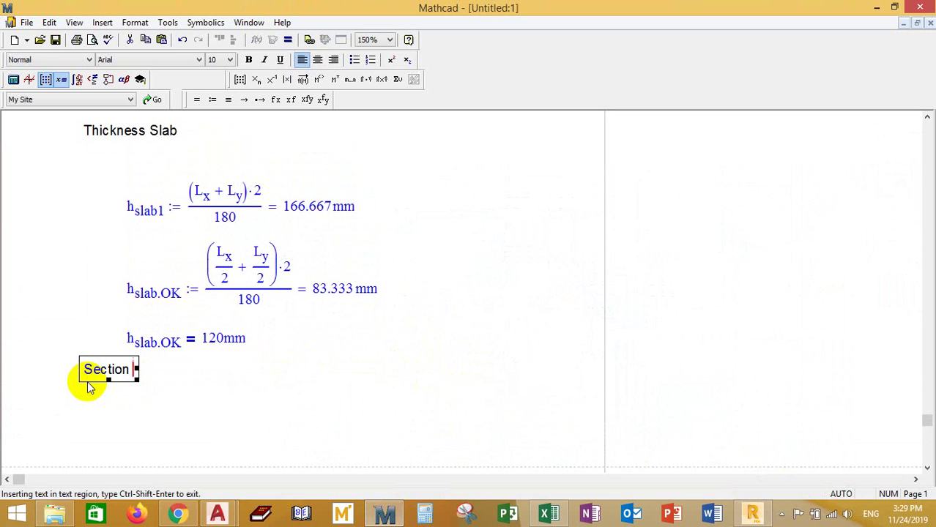
text(of Column)
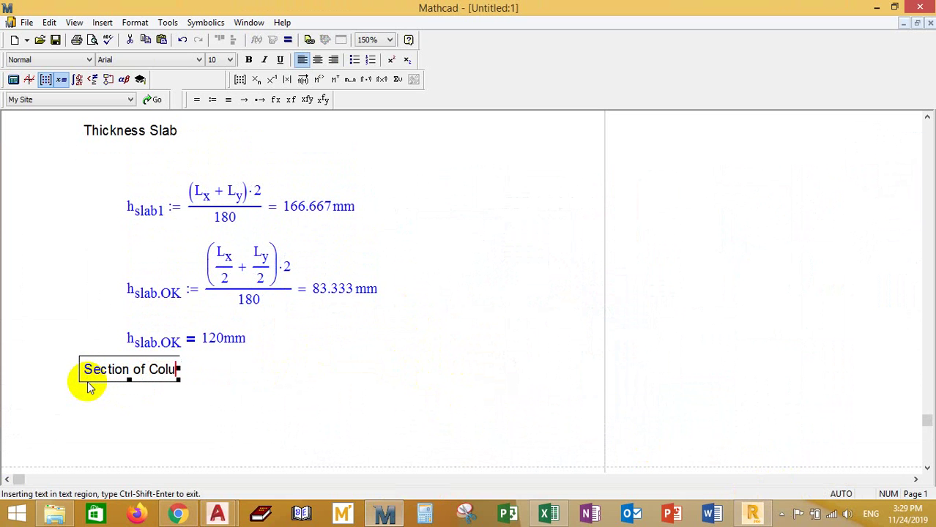
Step: Move the Section of Column heading slightly down and to the right, farther from the slab thickness line
click(150, 399)
drag(234, 391, 175, 378)
scroll(217, 401, down, 1)
click(200, 367)
scroll(175, 369, down, 1)
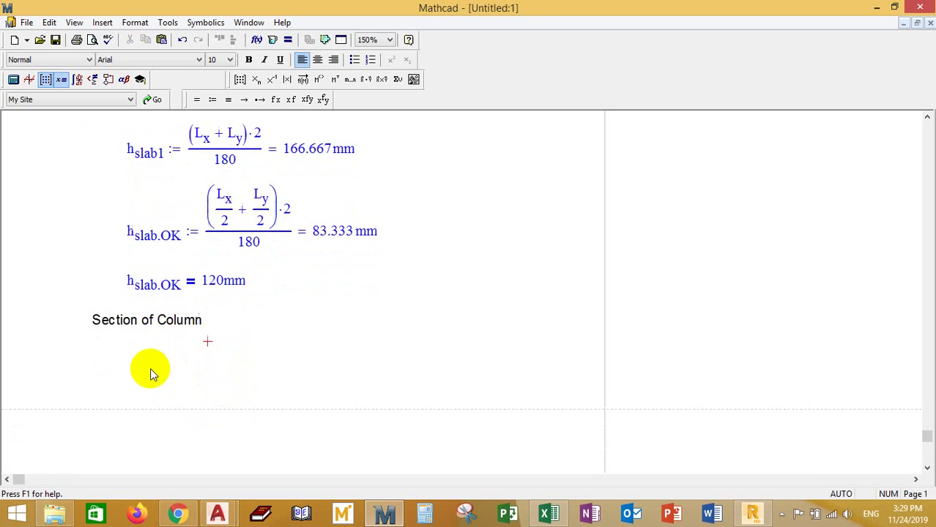
Step: Add the formula P = N·A·q.sls·1.4 with a Boolean equals below the Section of Column heading
click(108, 356)
click(149, 352)
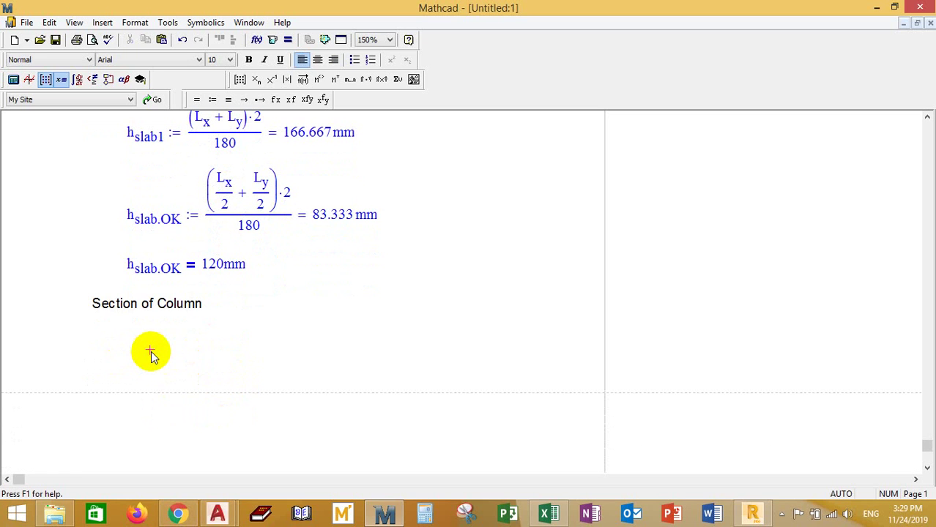
click(147, 352)
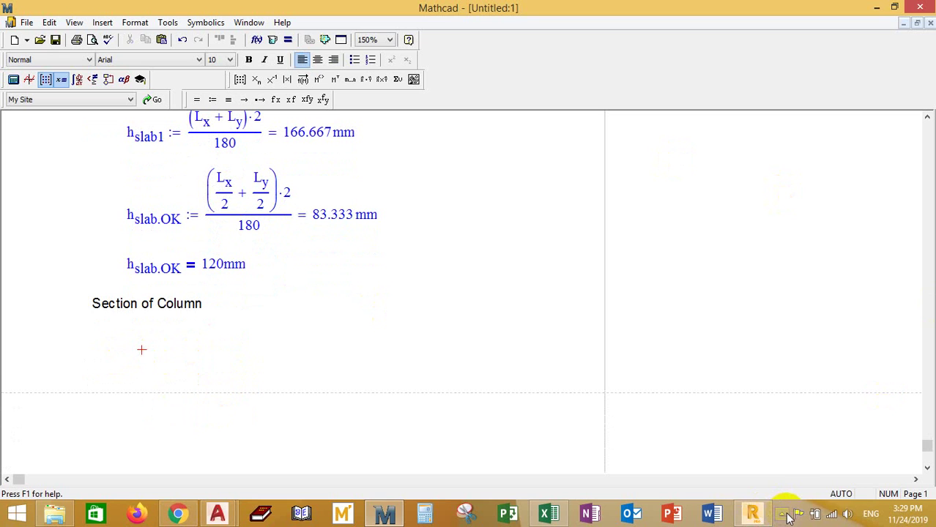
click(138, 353)
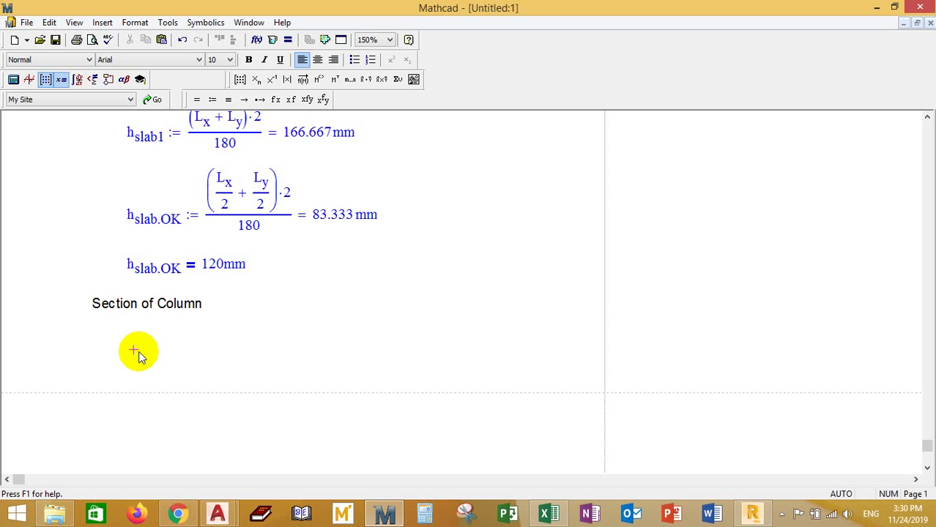
text(P)
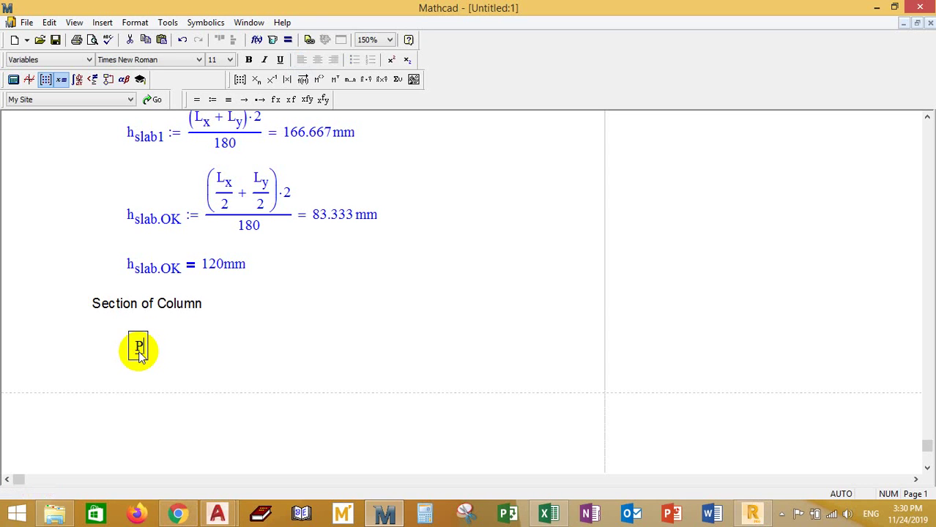
text(=)
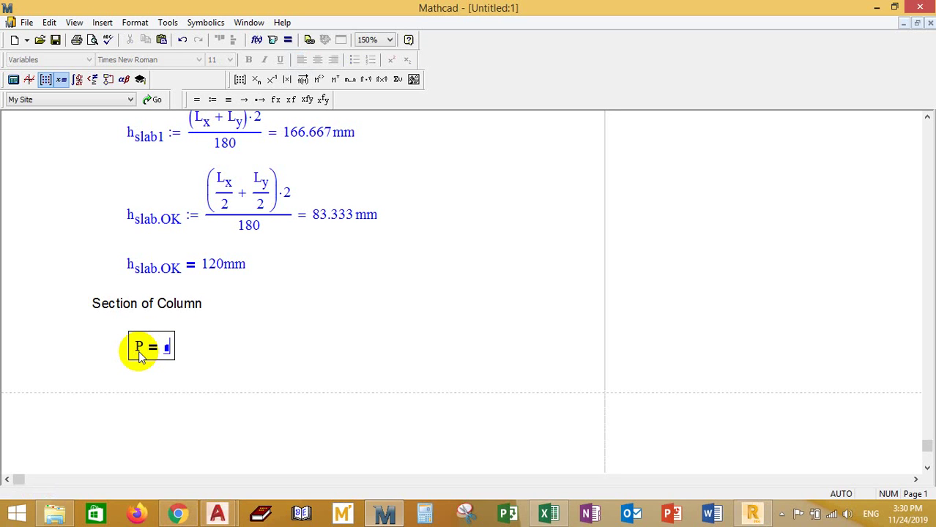
text(N*A*)
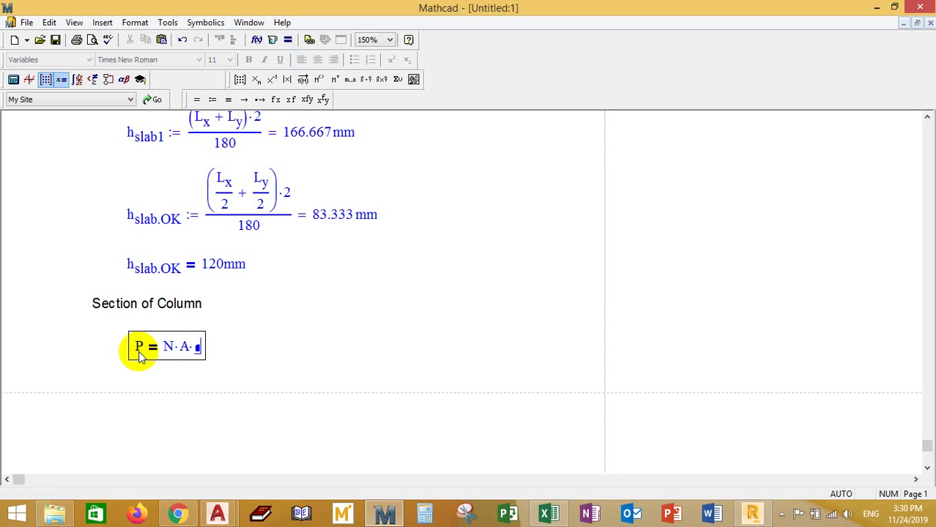
text(q)
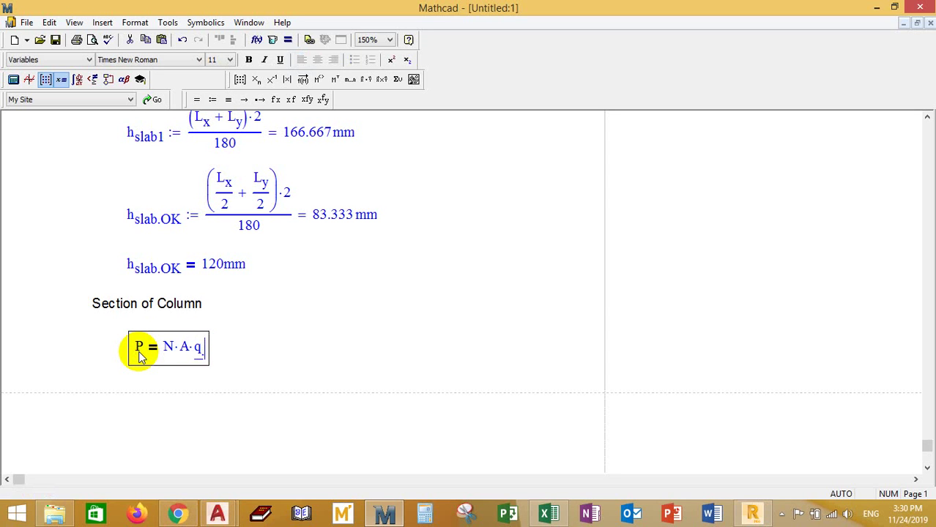
text(.sls)
text(*)
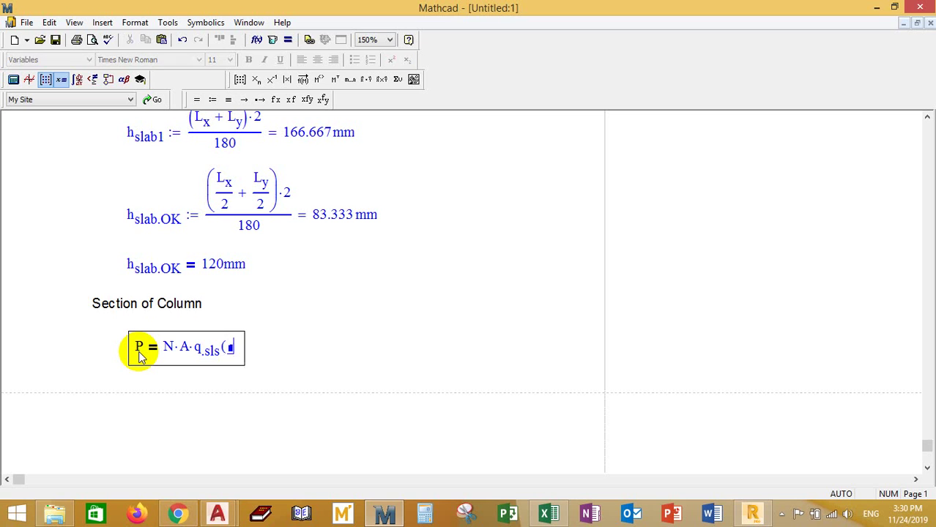
key(BackSpace)
text(*)
text(1.4)
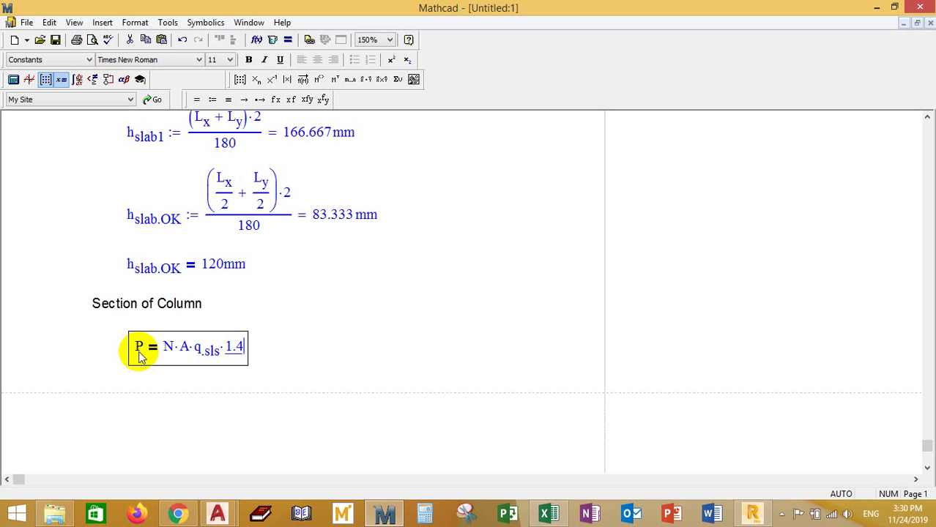
click(138, 351)
scroll(179, 359, down, 1)
click(176, 367)
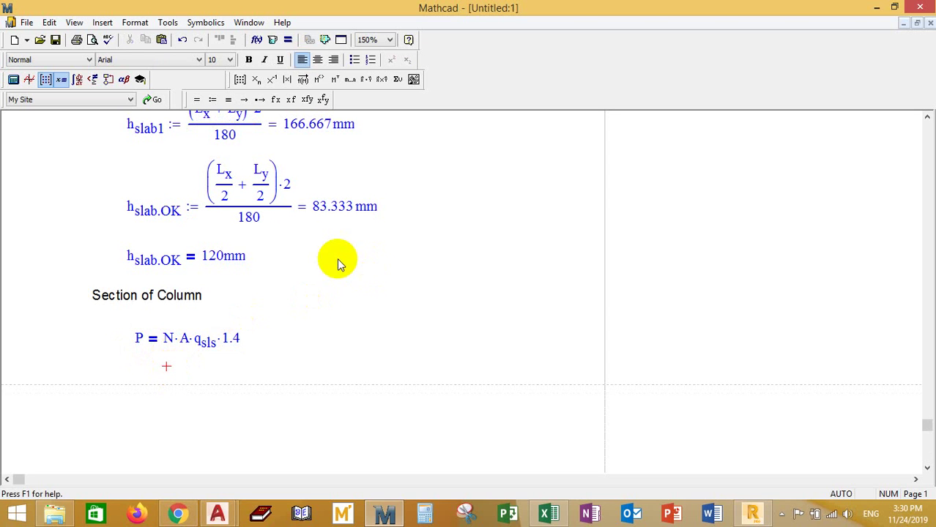
scroll(272, 235, up, 3)
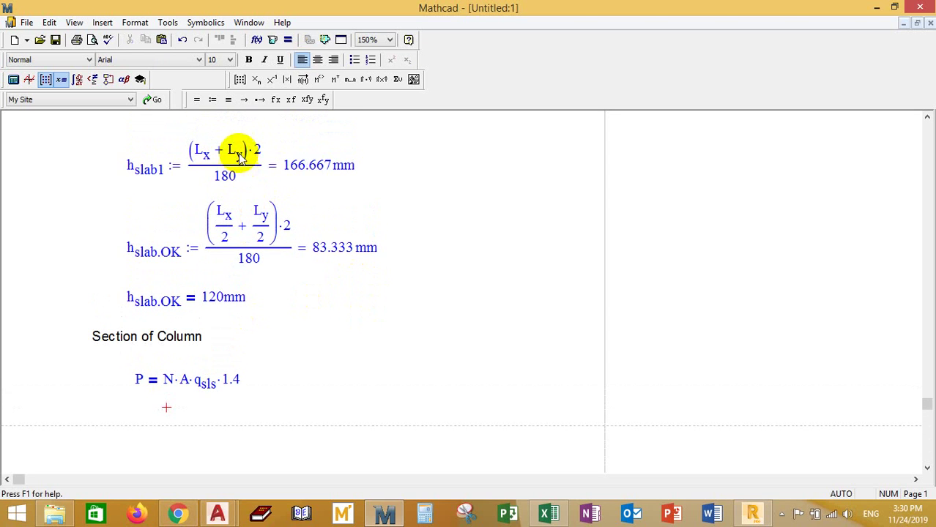
click(247, 157)
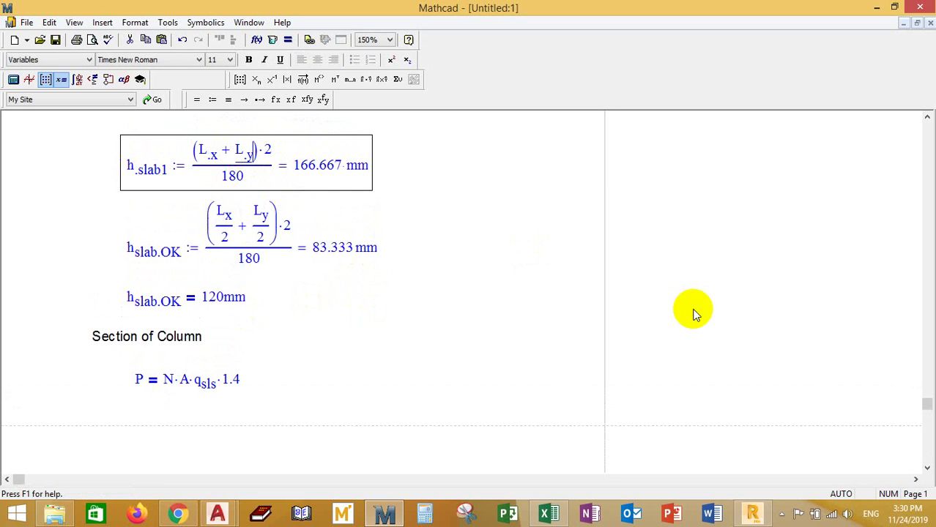
click(244, 153)
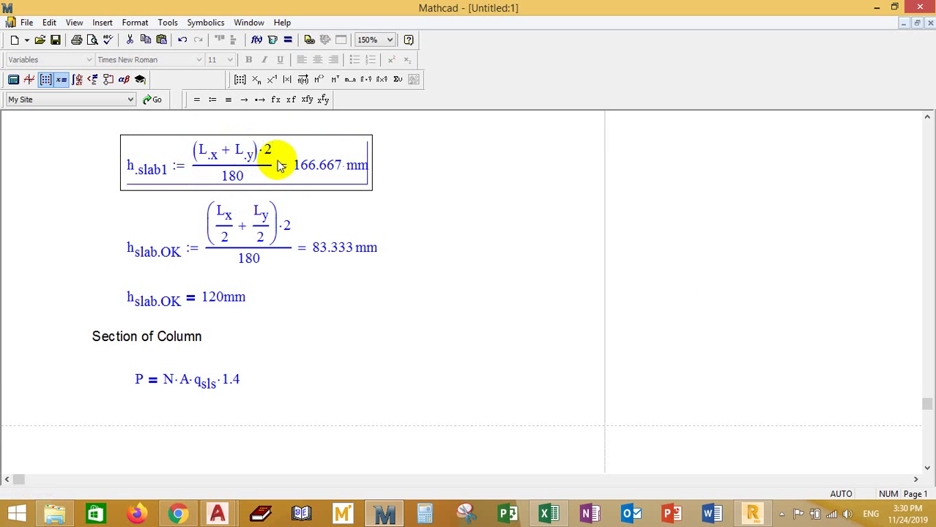
click(462, 217)
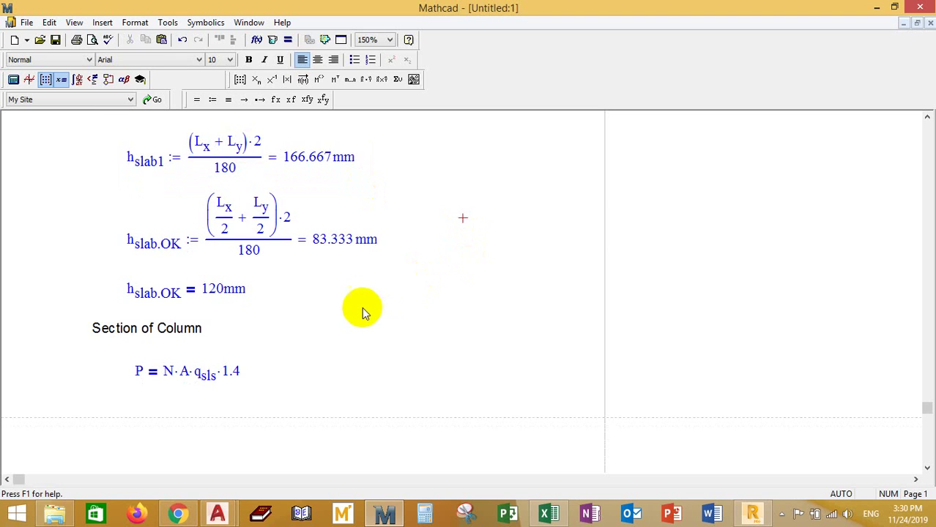
Step: Move the h_slab1 and h_slab.OK formulas and the h_slab.OK = 120mm line slightly up, closer to the Thickness Slab heading
scroll(358, 304, up, 3)
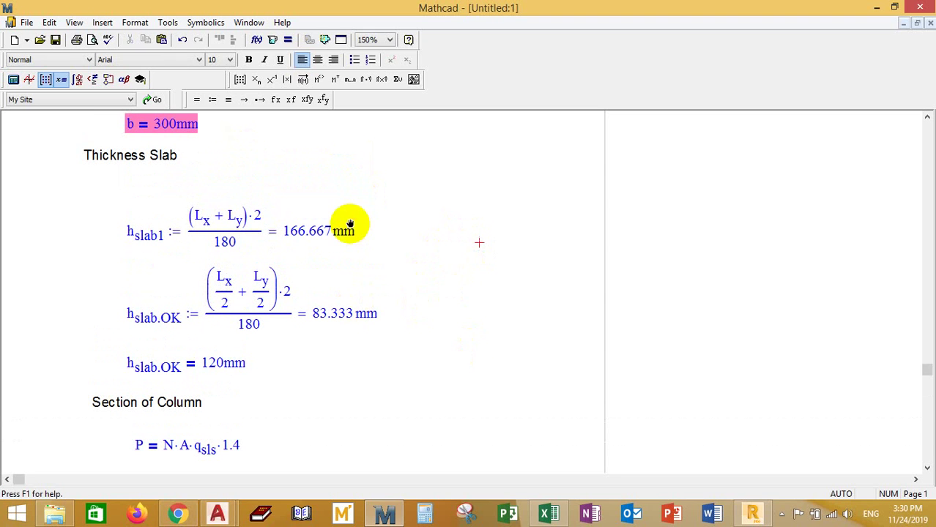
click(348, 224)
drag(347, 223, 347, 207)
click(358, 309)
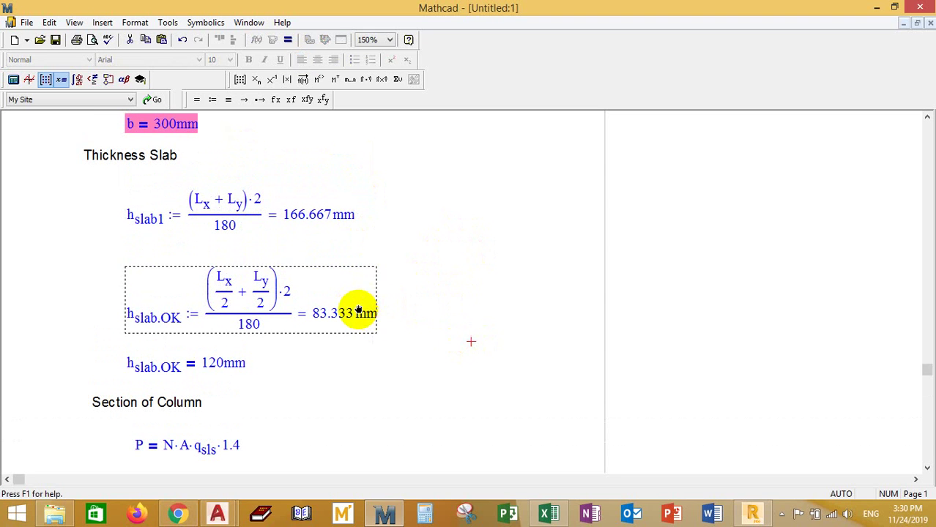
drag(359, 309, 358, 292)
click(427, 358)
drag(372, 391, 236, 359)
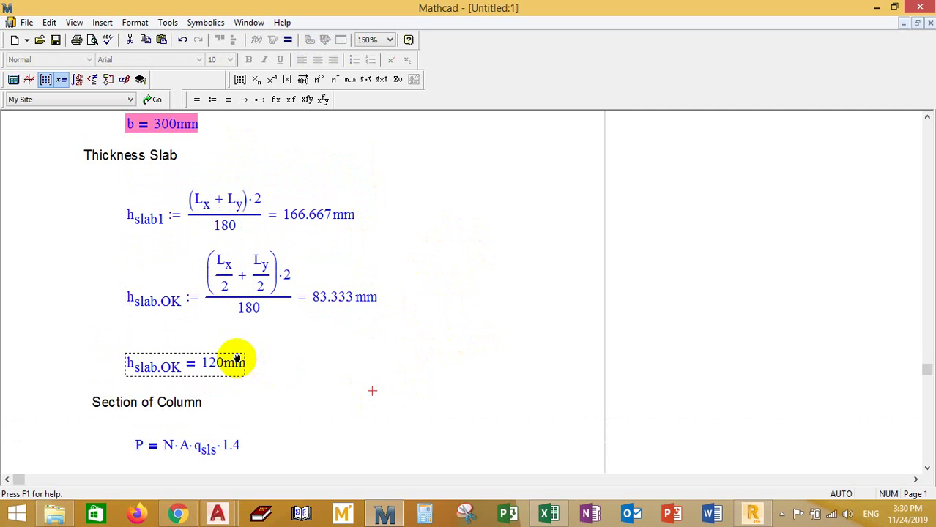
click(322, 381)
scroll(352, 346, down, 1)
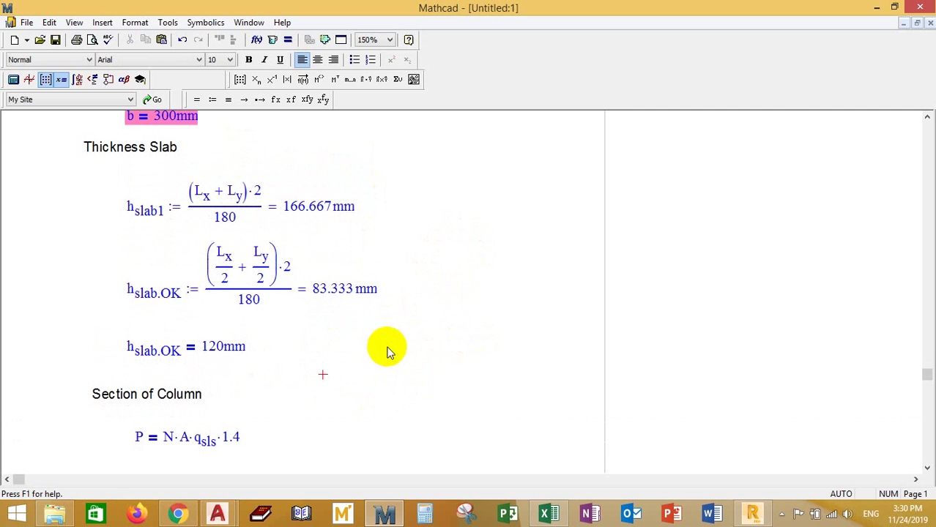
Step: Insert a blank line above the b := h/2 formula in the Section Beam block
click(258, 281)
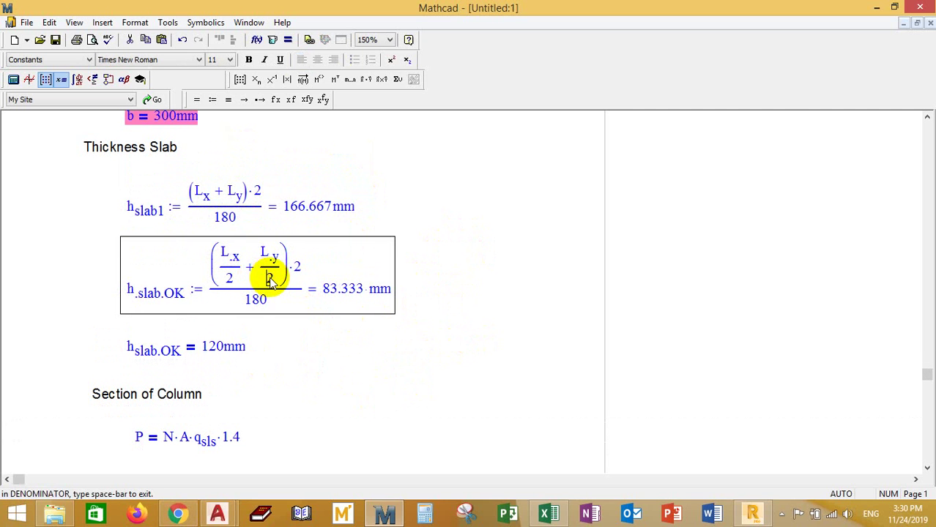
scroll(240, 333, down, 2)
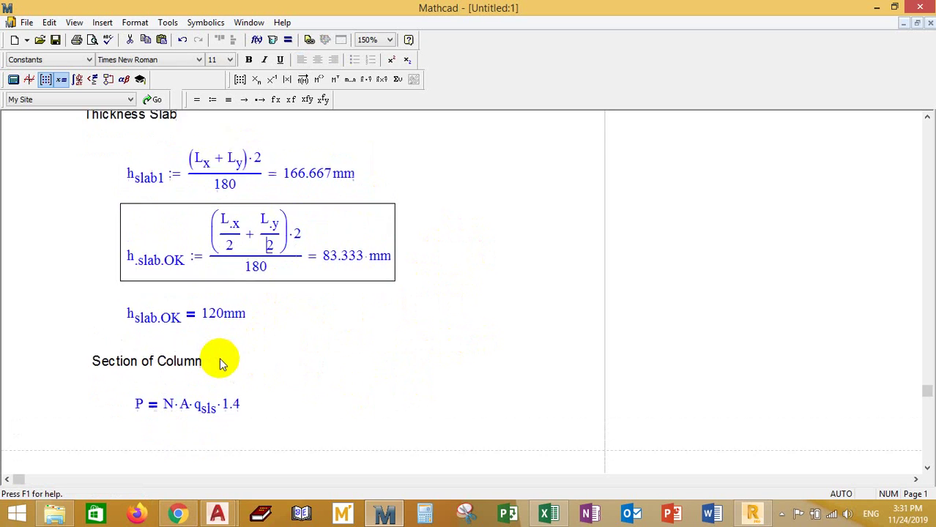
scroll(220, 360, up, 6)
scroll(222, 364, up, 6)
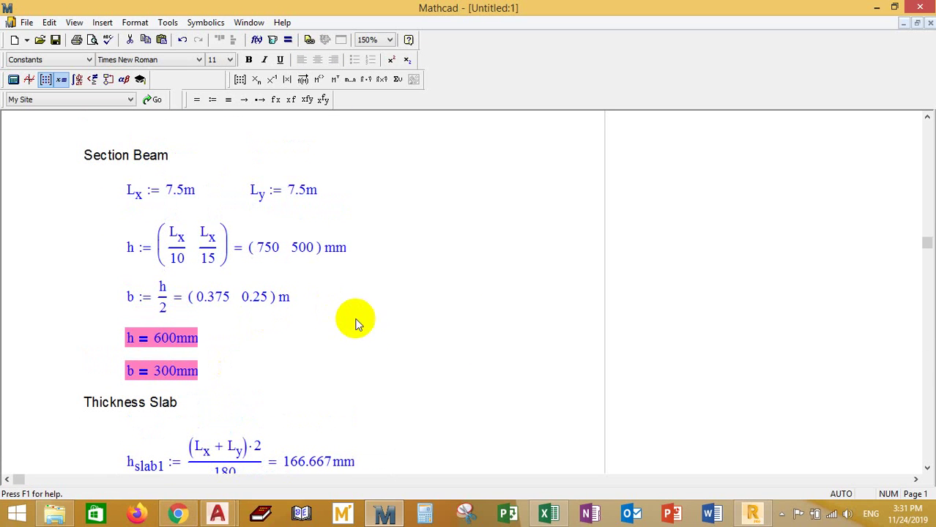
drag(364, 333, 255, 313)
click(332, 286)
key(Return)
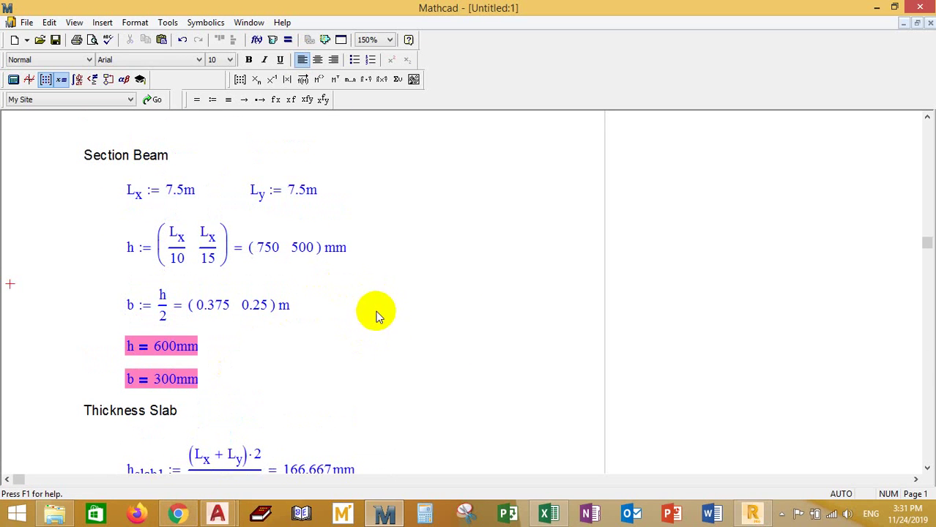
Step: Insert two blank lines between h = 600mm and b = 300mm, and one above the Thickness Slab heading
scroll(307, 322, down, 1)
click(231, 320)
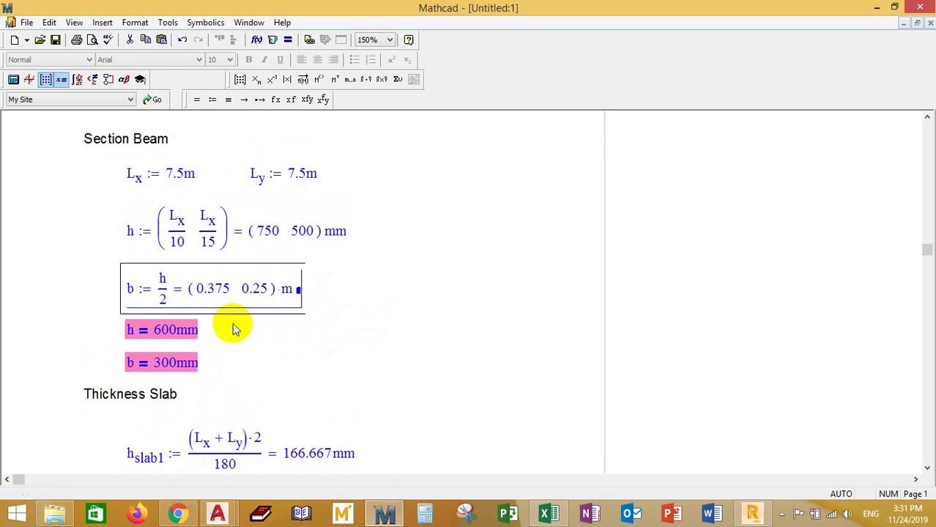
click(265, 326)
click(216, 345)
key(Return)
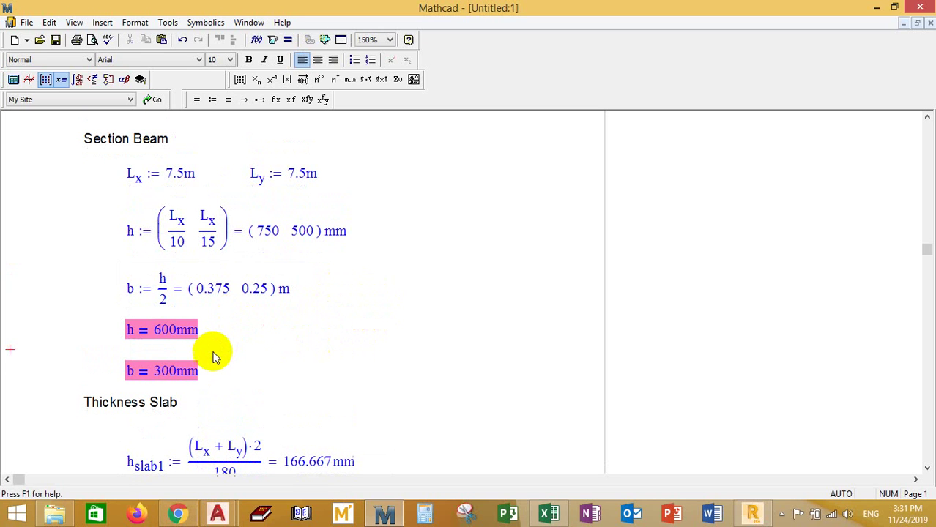
key(Return)
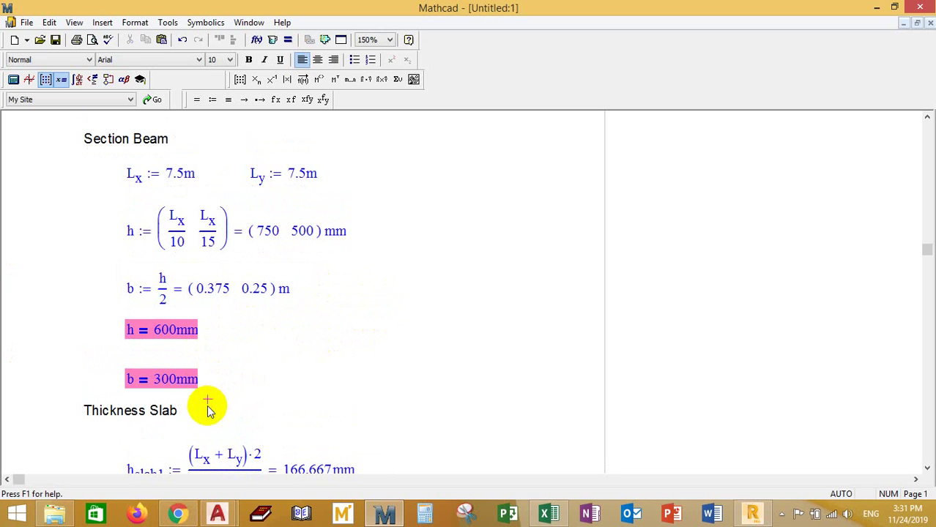
key(Return)
scroll(293, 377, down, 1)
click(333, 360)
scroll(338, 363, down, 2)
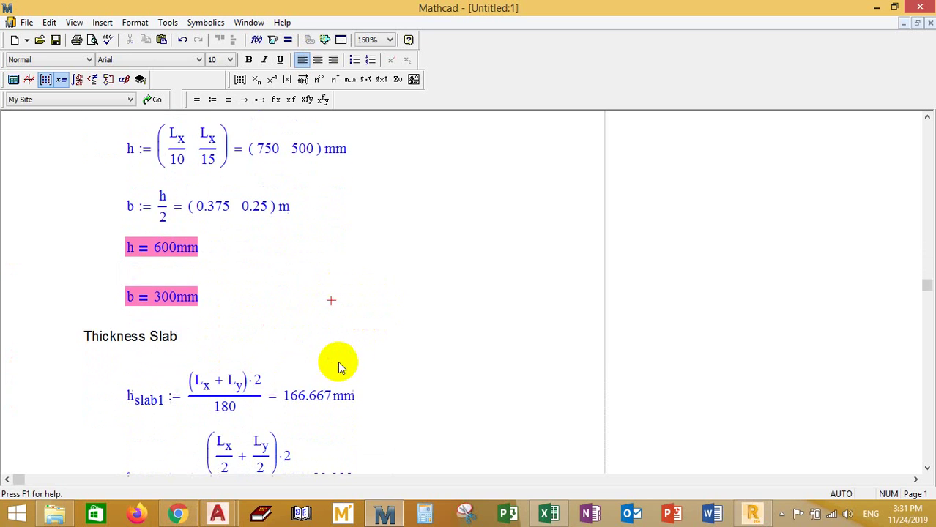
Step: Move the P = N·A·q.sls·1.4 formula slightly up, closer to the Section of Column heading
scroll(338, 362, down, 5)
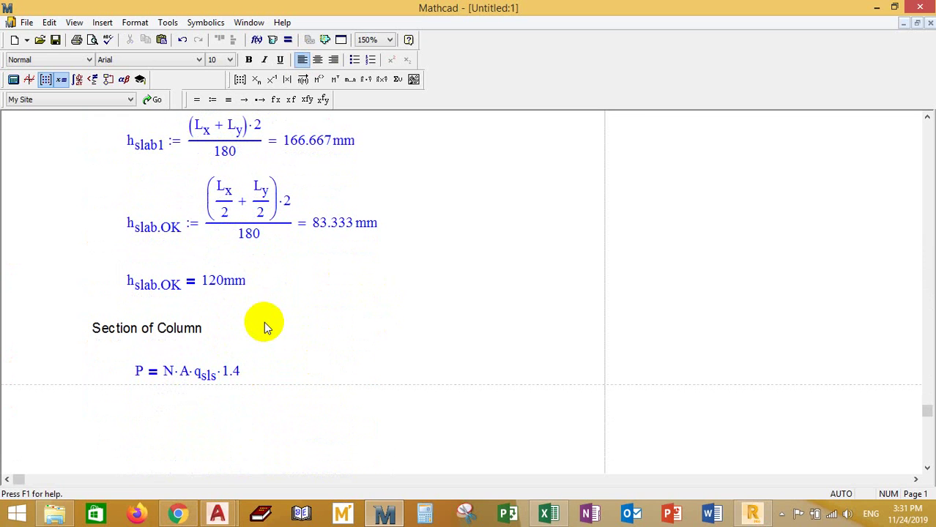
scroll(265, 348, down, 1)
drag(281, 350, 205, 362)
click(335, 360)
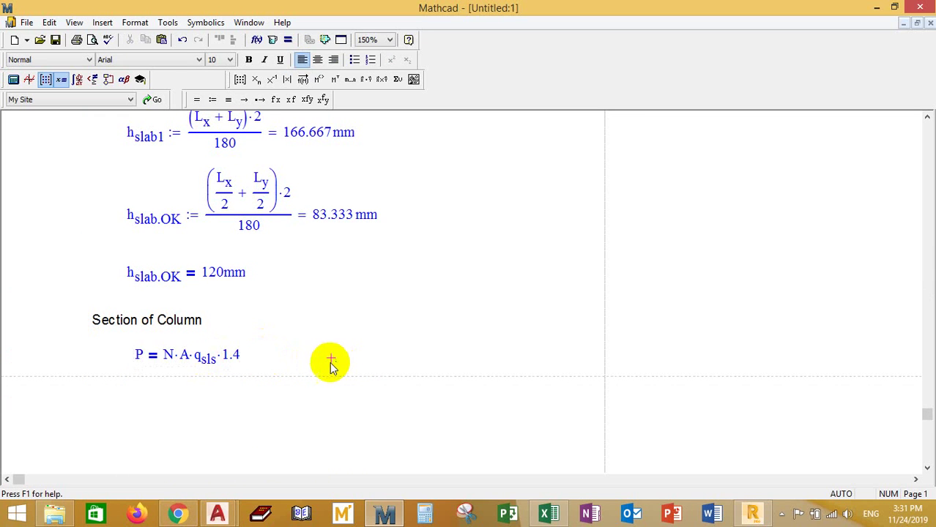
scroll(235, 403, up, 1)
scroll(235, 403, down, 1)
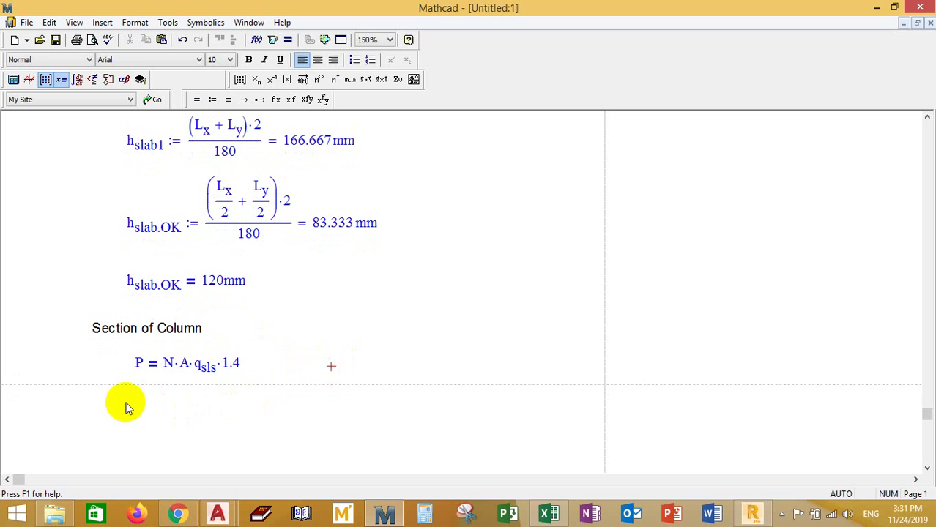
Step: Start a new expression with the variable q.sls below the P = N·A·q.sls·1.4 formula and shift it slightly down
scroll(142, 366, down, 1)
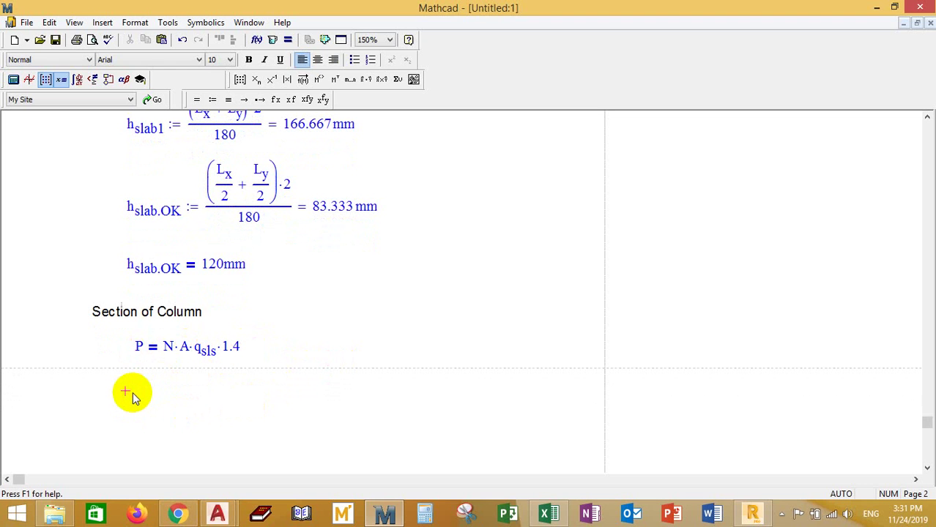
text(q.sls)
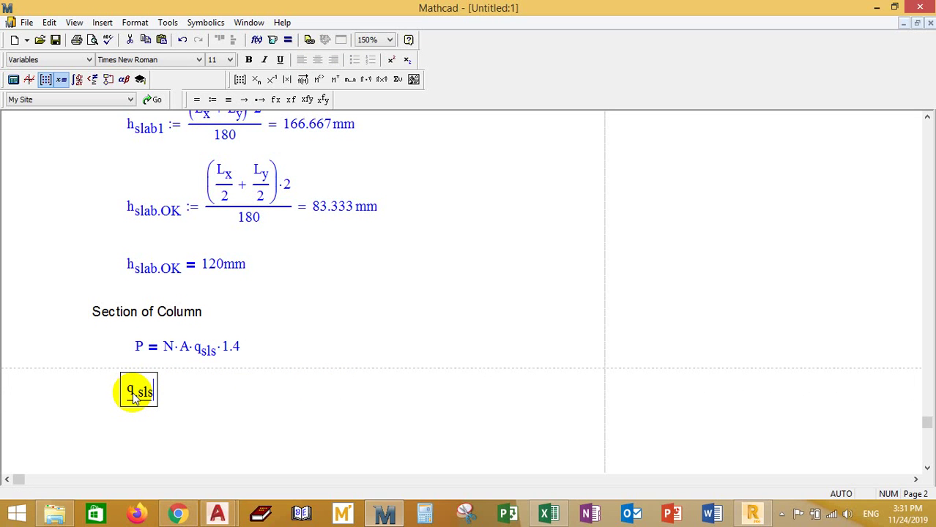
click(174, 431)
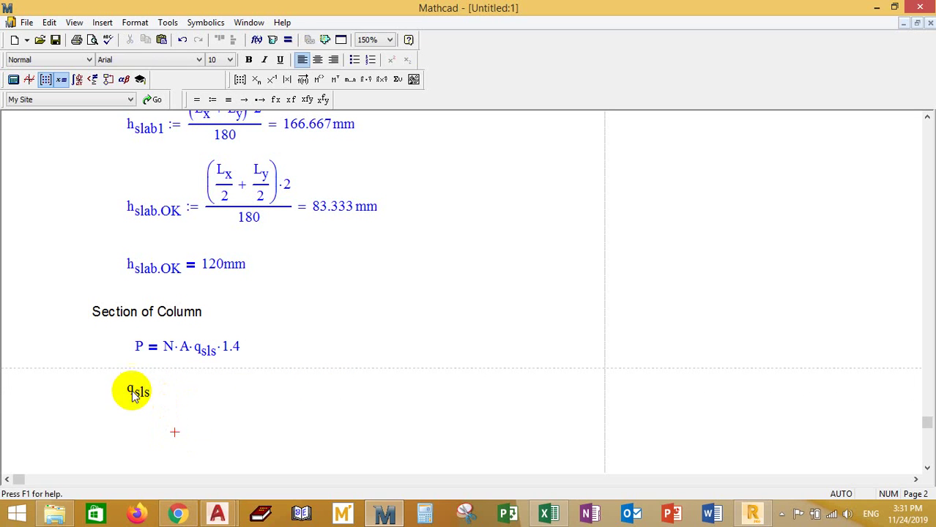
click(135, 391)
click(190, 424)
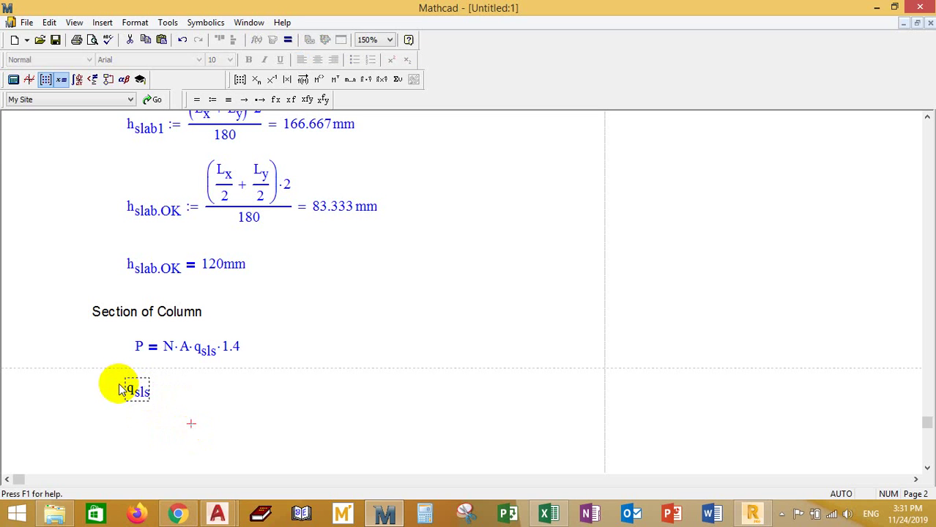
click(135, 405)
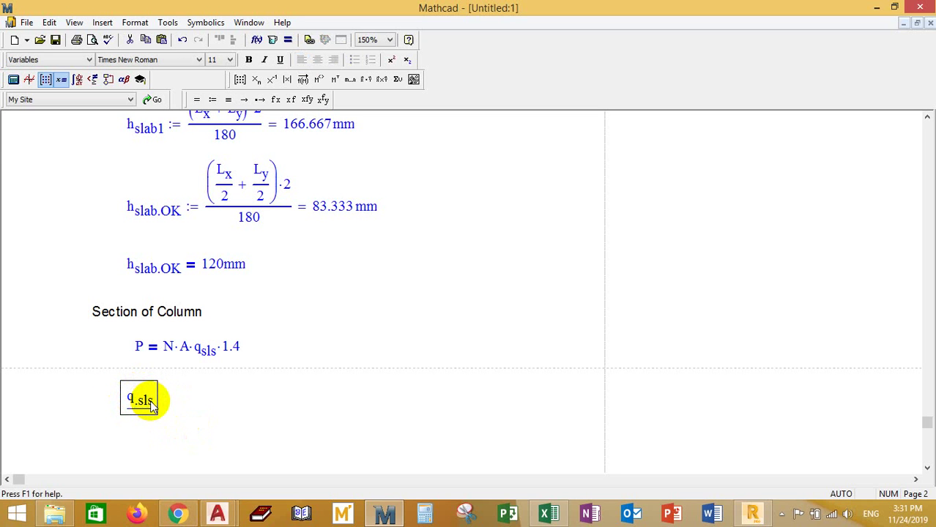
Step: Set q.sls equal to an empty matrix with 1 row and 2 columns
text(= (10·k)
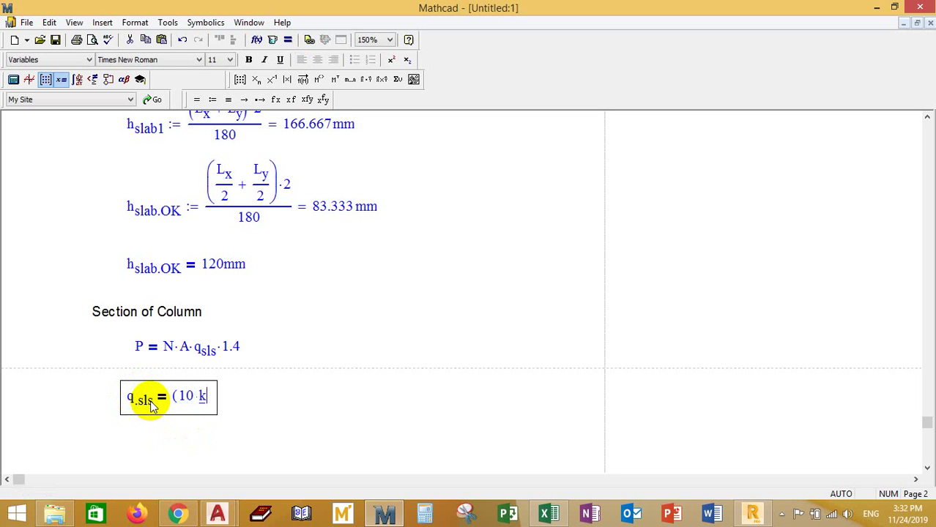
key(BackSpace)
key(BackSpace)
key(BackSpace)
key(BackSpace)
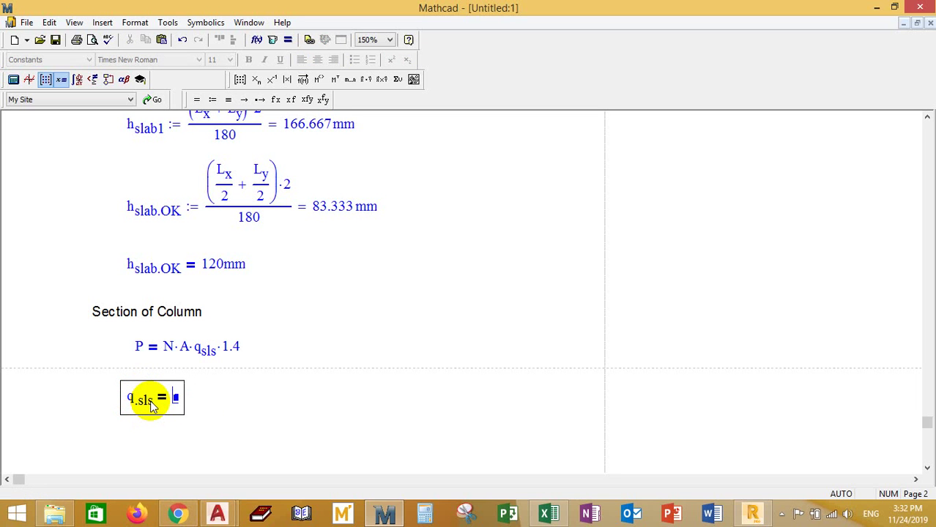
key(ctrl+m)
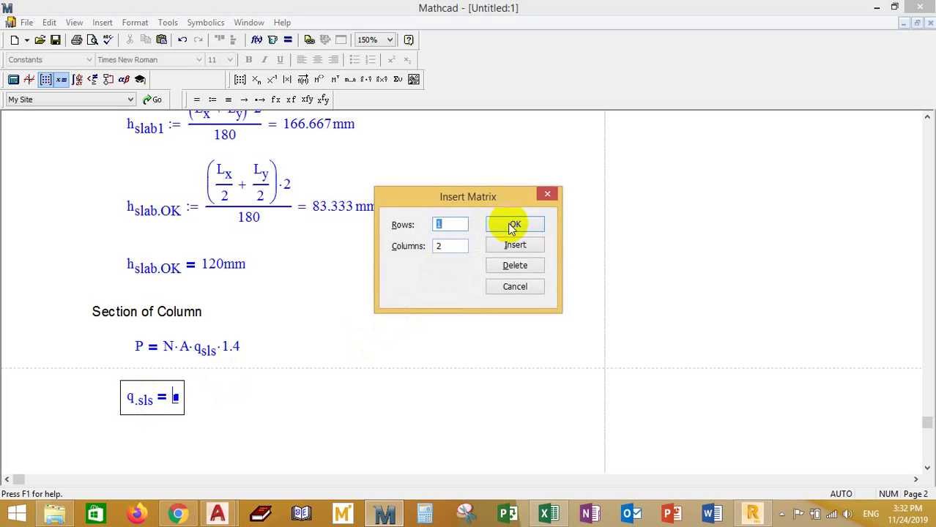
click(514, 226)
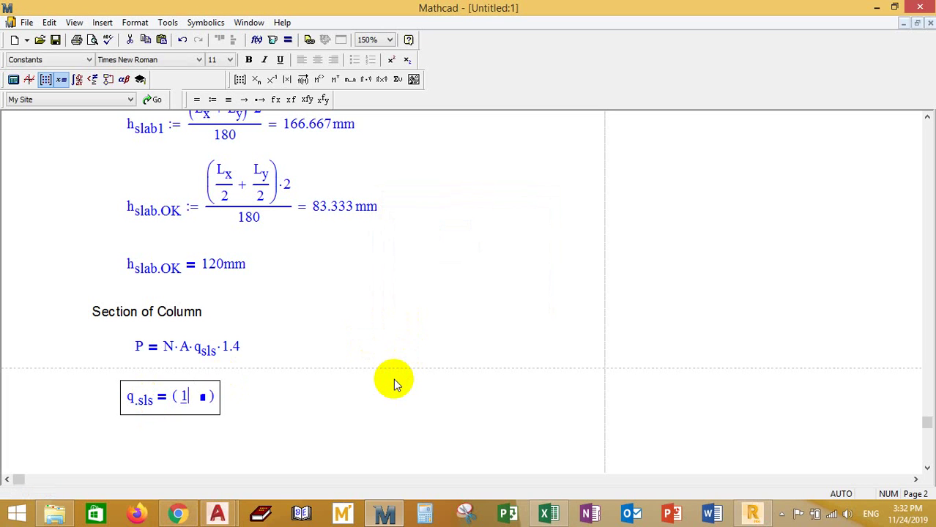
Step: Fill the q.sls matrix with 10·kN/m^2 and 18·kN/m^2
text(10*kN/)
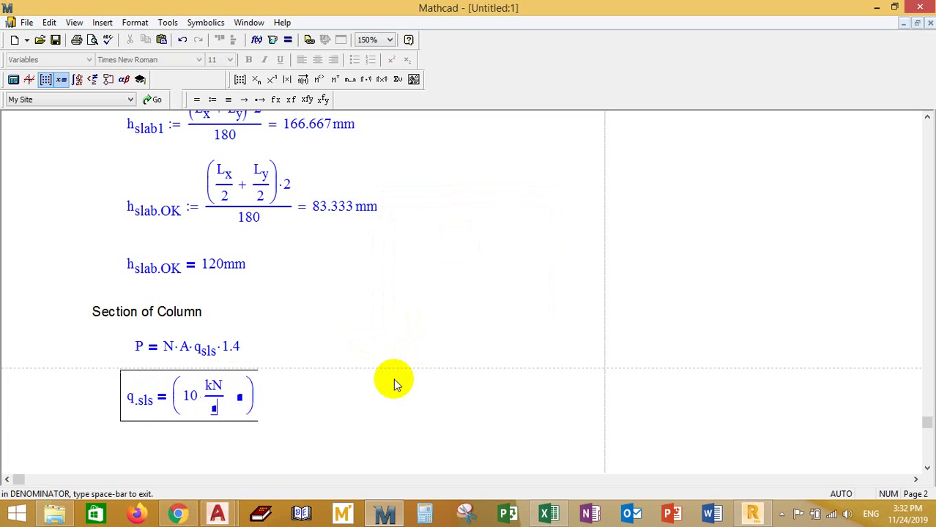
text(m)
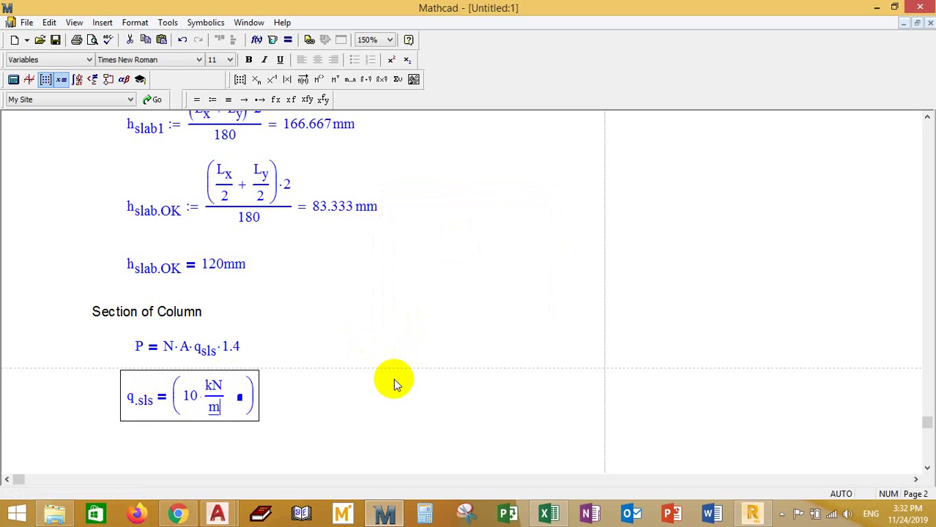
text(^2)
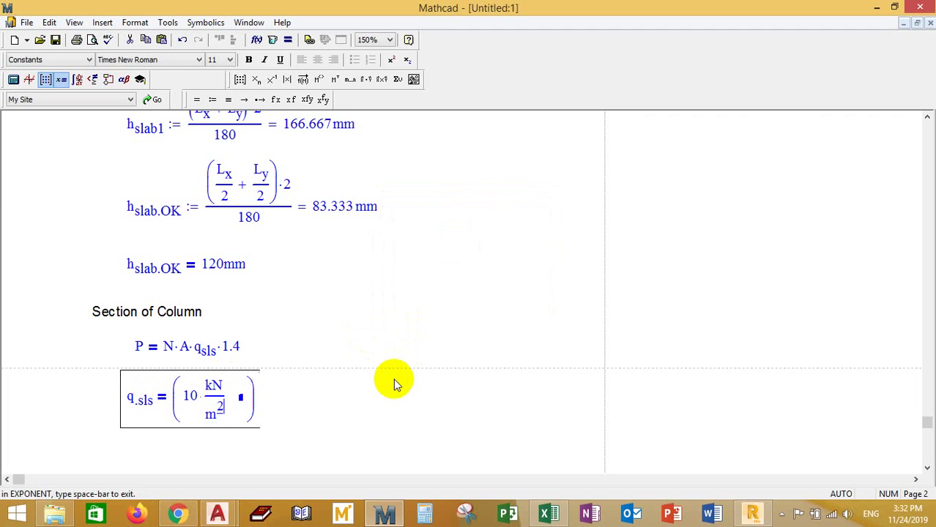
click(240, 397)
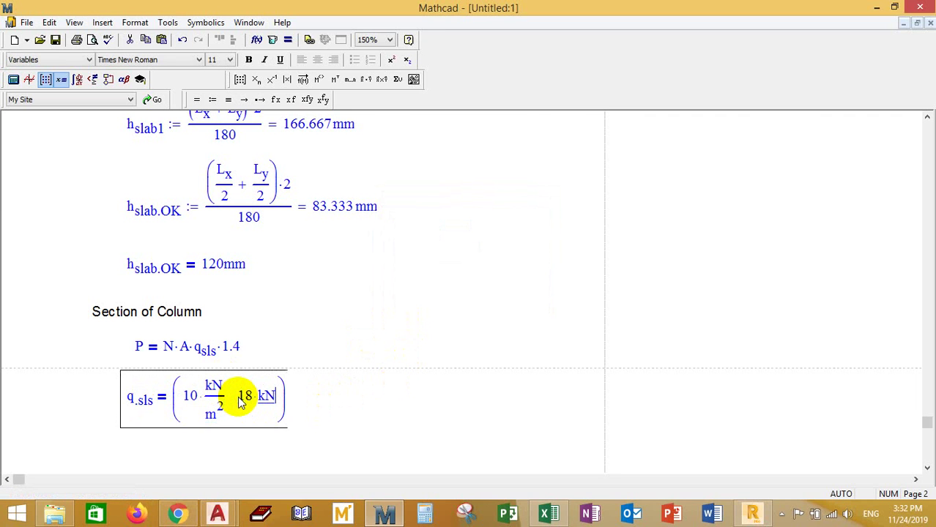
text(18*kN/)
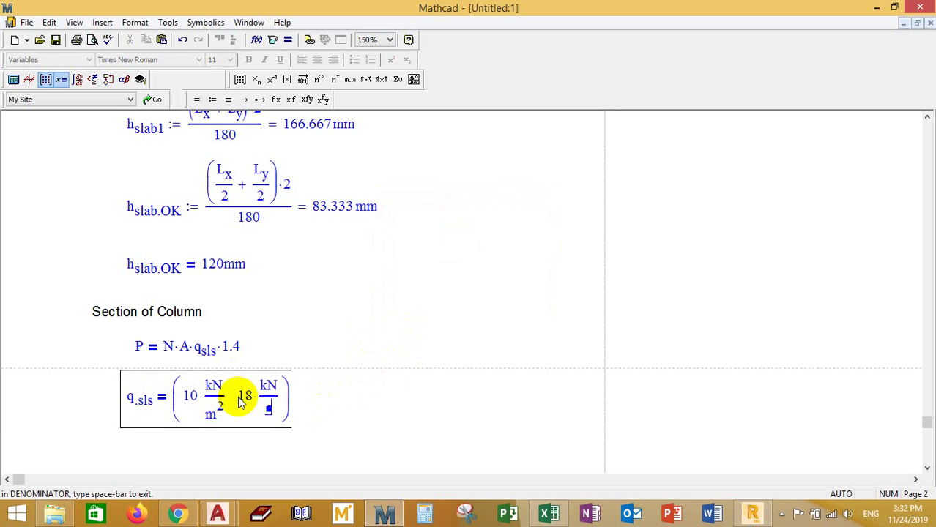
text(m^2)
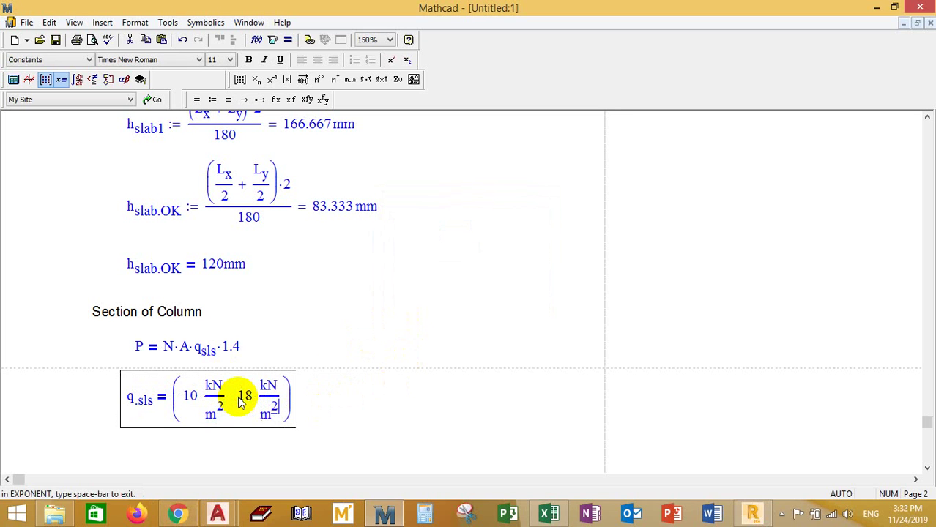
click(394, 409)
Step: Move the q.sls matrix formula closer beneath the P = N·A·q.sls·1.4 formula, keeping it in line with the h_slab.OK line
scroll(351, 414, down, 1)
drag(306, 415, 259, 395)
click(338, 383)
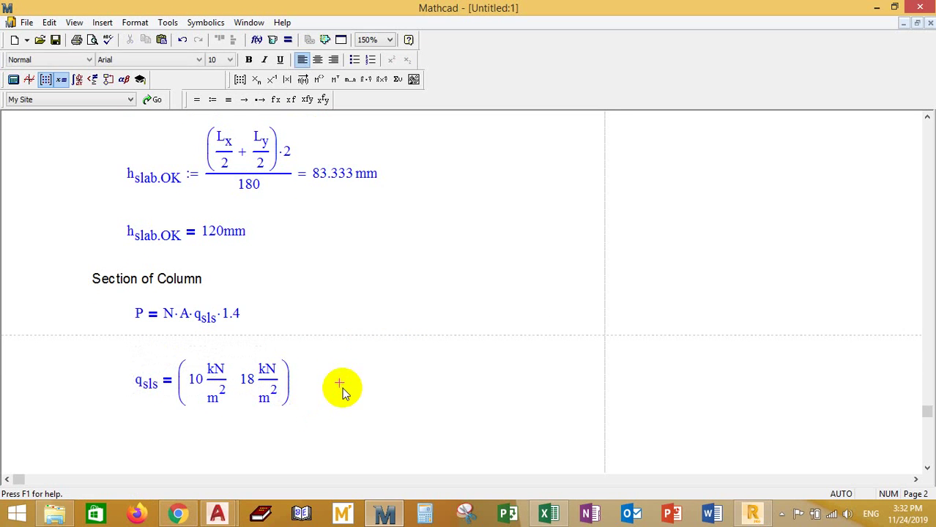
drag(347, 423, 240, 382)
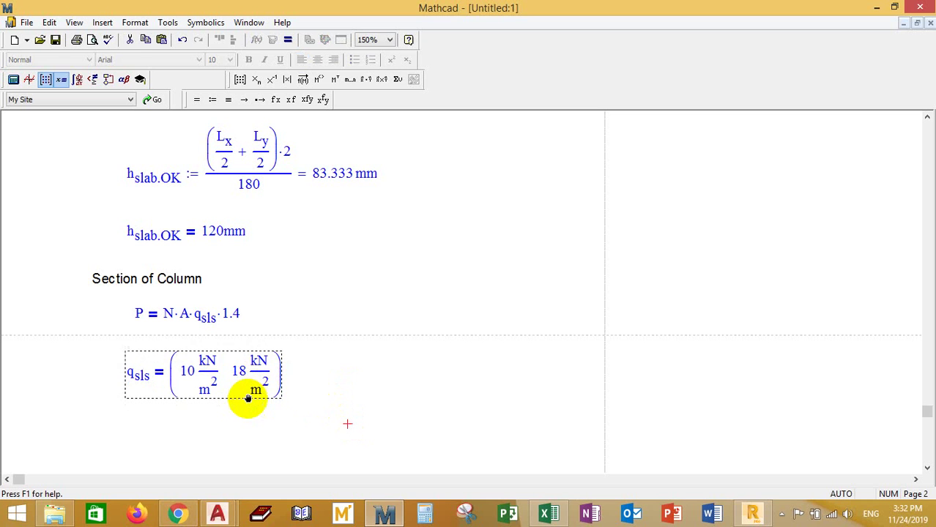
click(306, 362)
scroll(305, 359, down, 1)
scroll(305, 360, down, 1)
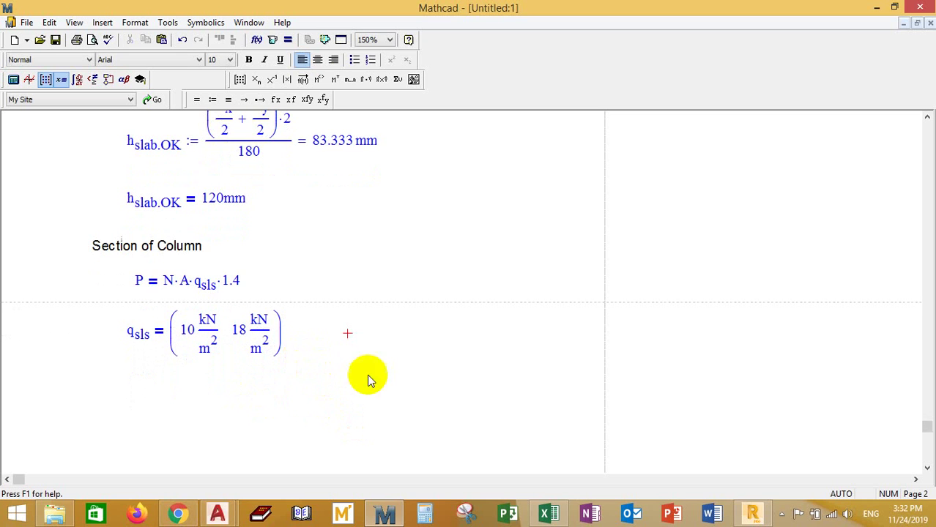
Step: Shift the P = N·A·q.sls·1.4 formula slightly left, and the q.sls matrix formula slightly left as well
drag(290, 275, 218, 282)
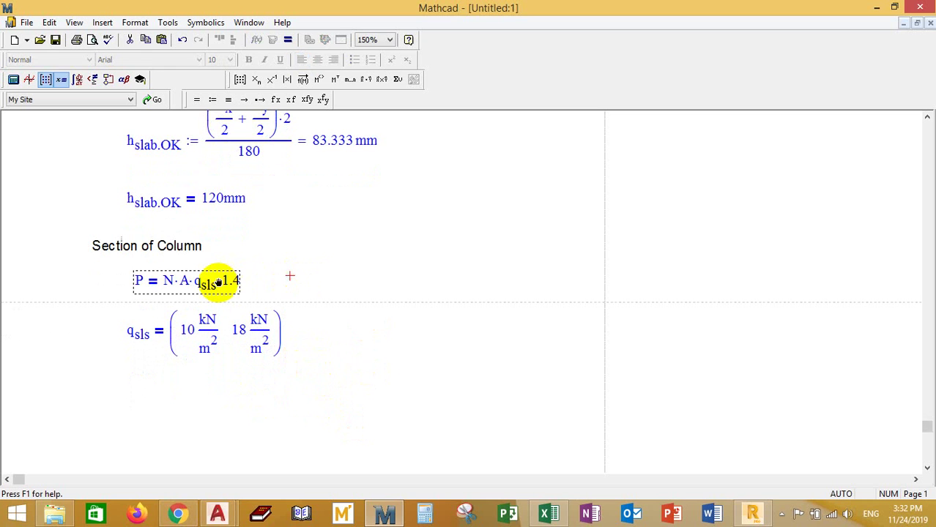
click(363, 353)
scroll(290, 385, down, 1)
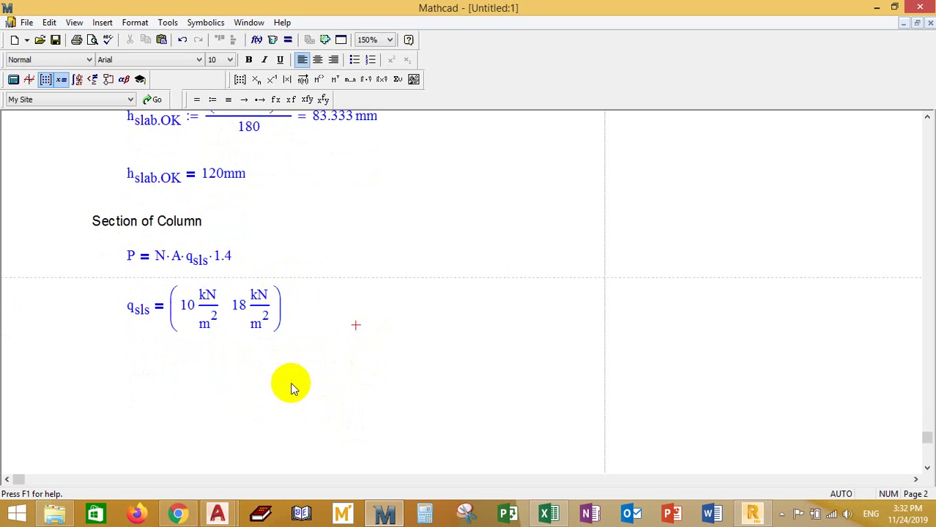
drag(330, 372, 217, 324)
click(316, 336)
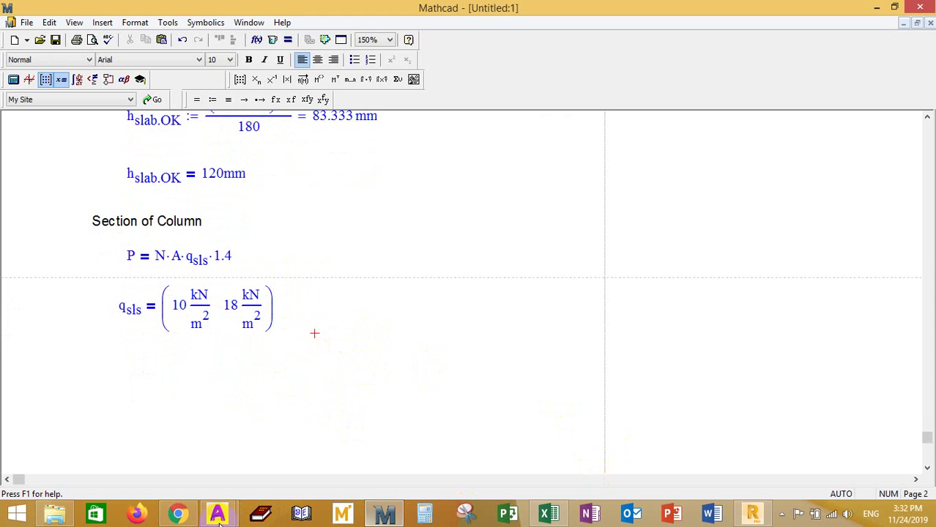
Step: Switch to the Plan condo for sarana drawing in AutoCAD and examine the column grid of the plan without parked cars
mouse_move(217, 514)
click(156, 474)
scroll(408, 272, down, 4)
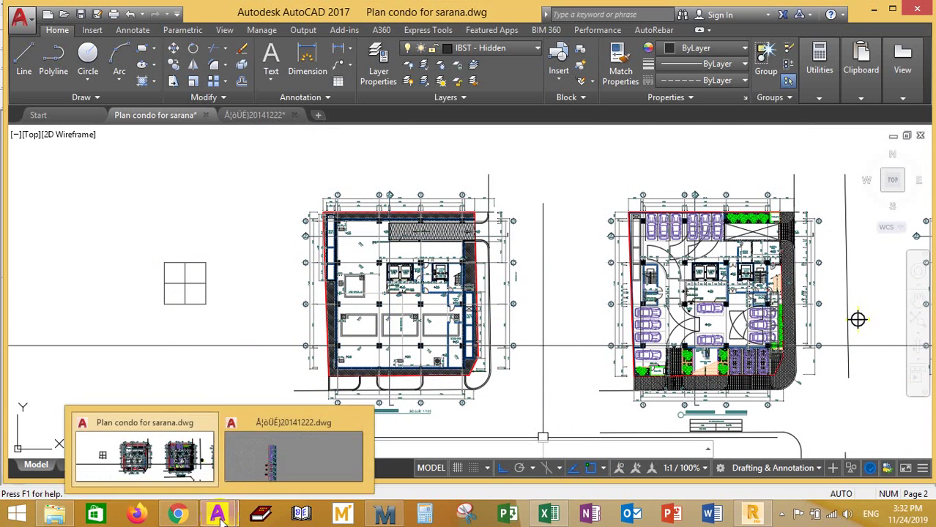
click(407, 515)
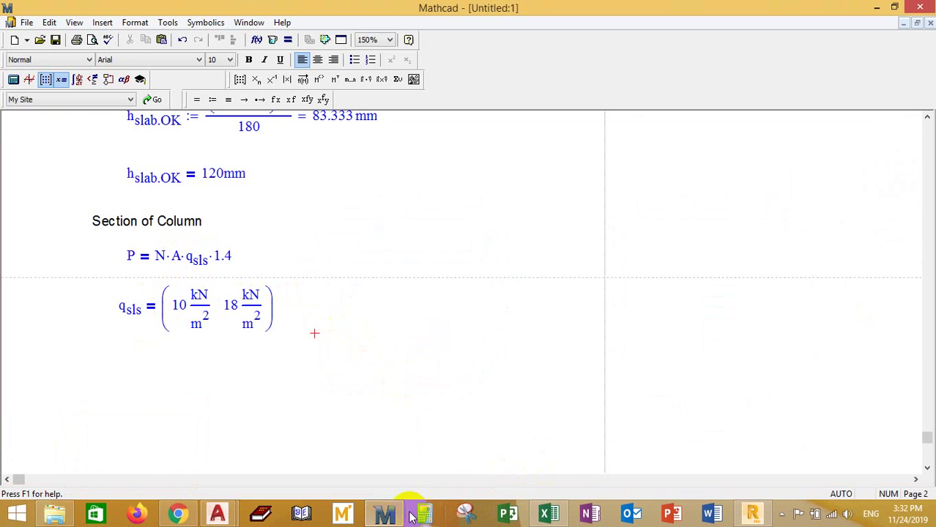
click(383, 516)
scroll(334, 234, up, 5)
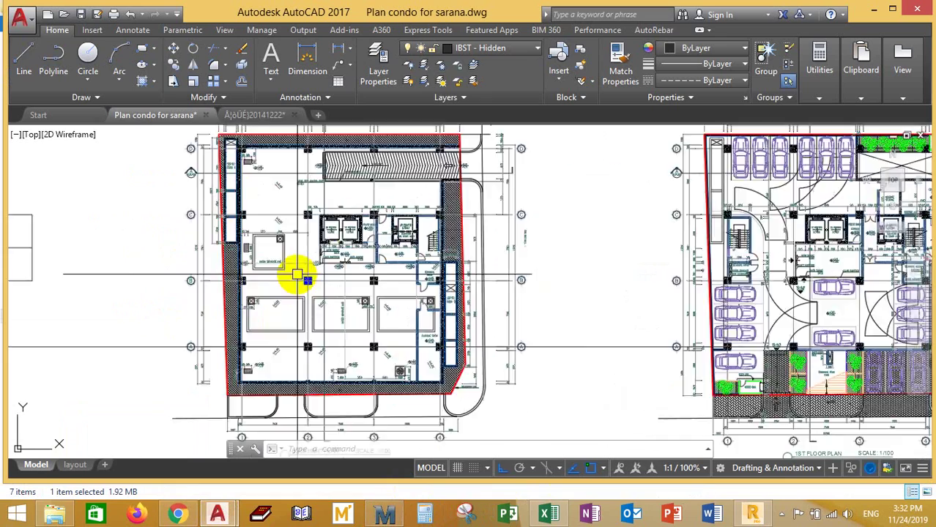
scroll(346, 286, down, 4)
scroll(307, 263, up, 4)
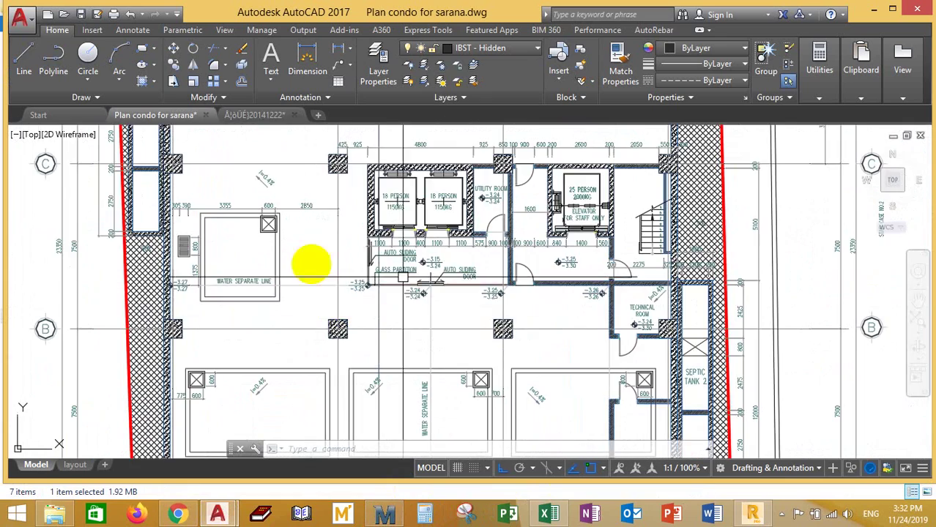
scroll(445, 319, down, 4)
scroll(442, 319, up, 1)
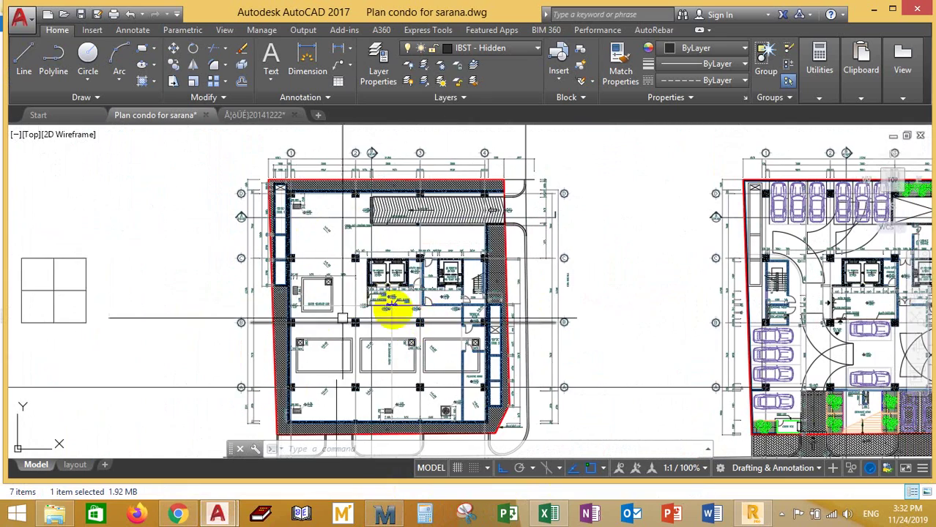
scroll(402, 277, down, 1)
scroll(359, 322, up, 4)
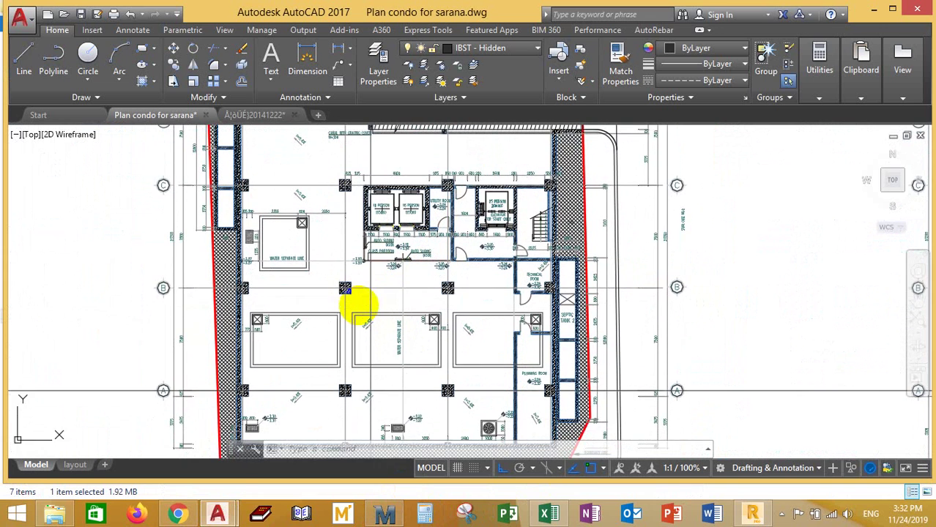
middle_drag(360, 302, 367, 323)
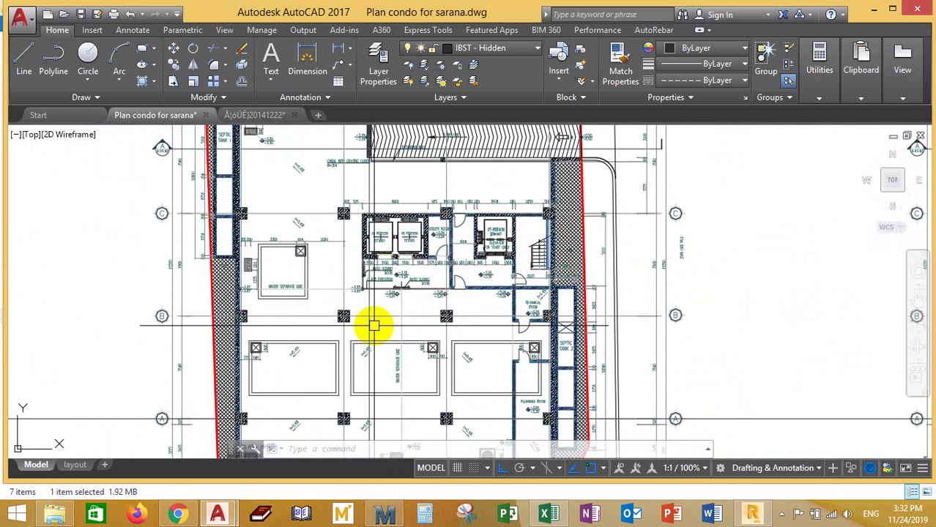
Step: Draw a vertical construction line midway between the grid 1 and grid 2 columns on grid line B
text(xl)
key(Return)
text(v)
key(Return)
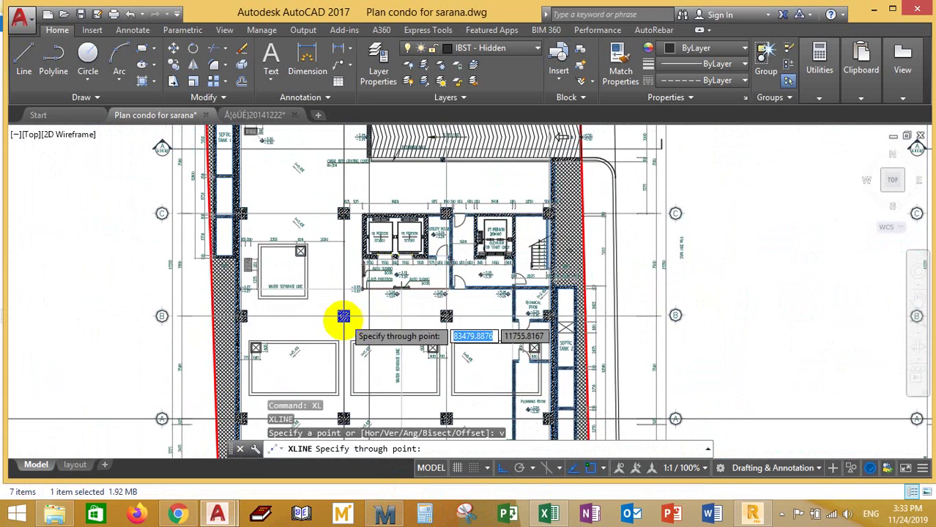
scroll(336, 314, up, 5)
scroll(241, 308, down, 5)
scroll(381, 302, up, 4)
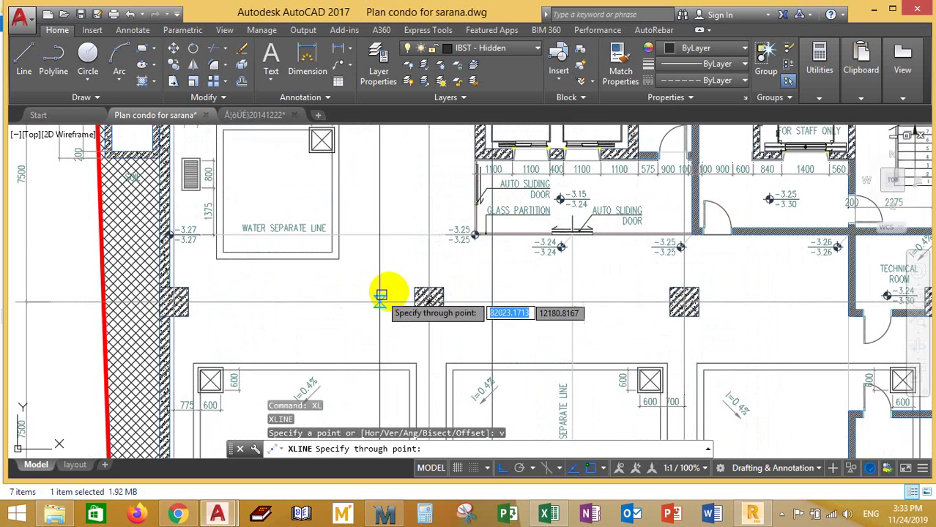
scroll(379, 289, down, 5)
scroll(375, 278, up, 3)
shift+right_click(368, 255)
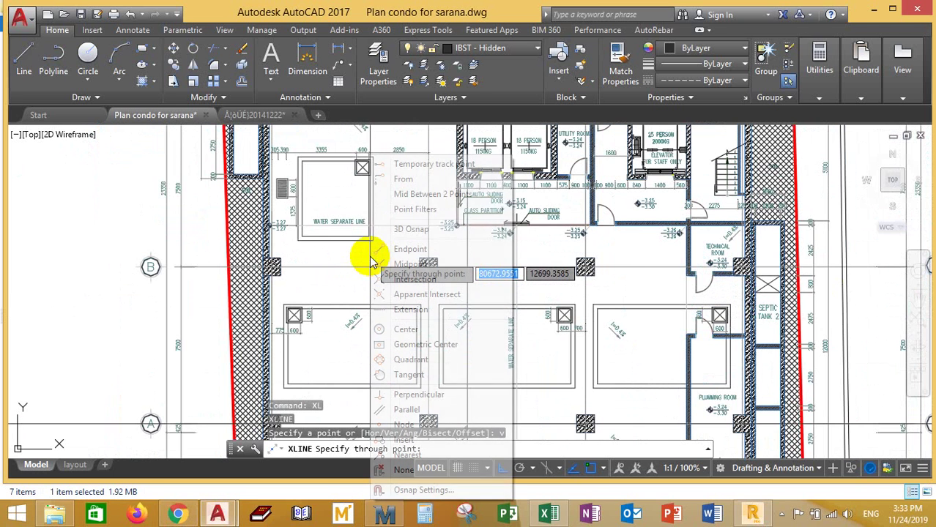
click(432, 195)
click(423, 267)
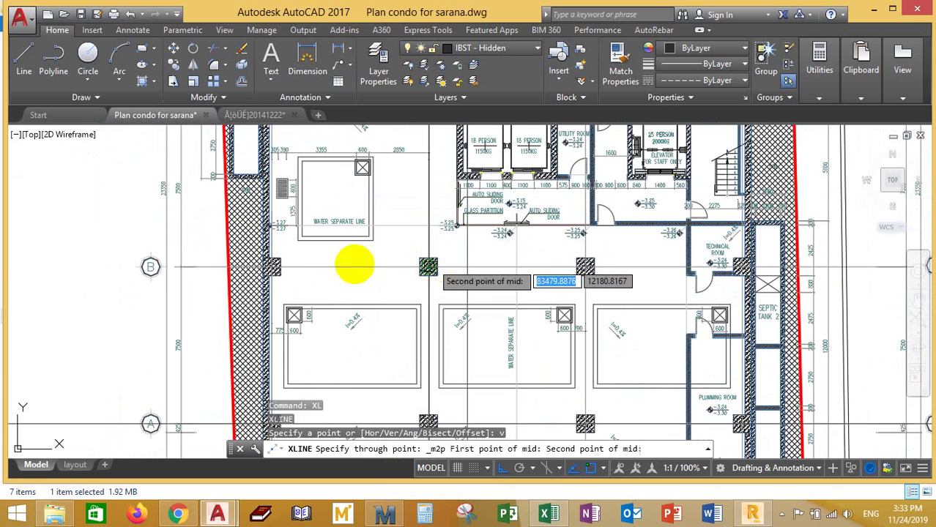
click(272, 267)
scroll(366, 293, down, 3)
scroll(386, 297, up, 3)
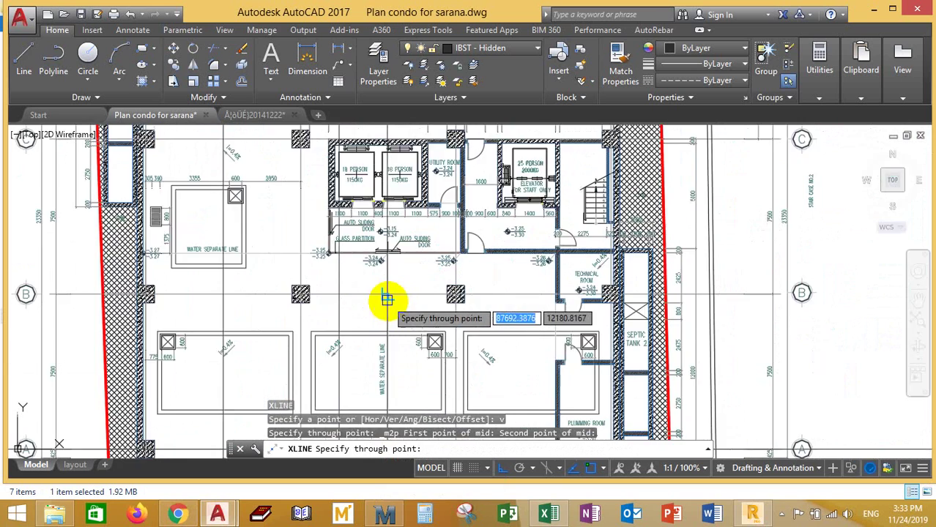
scroll(386, 296, down, 3)
key(Escape)
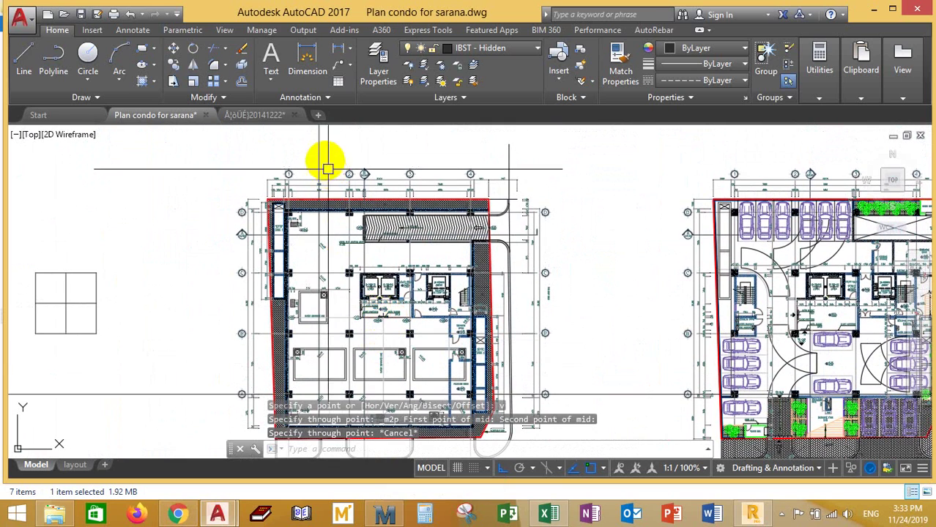
Step: Make LGS the current layer and erase the existing vertical construction line between grids 1 and 2
click(537, 48)
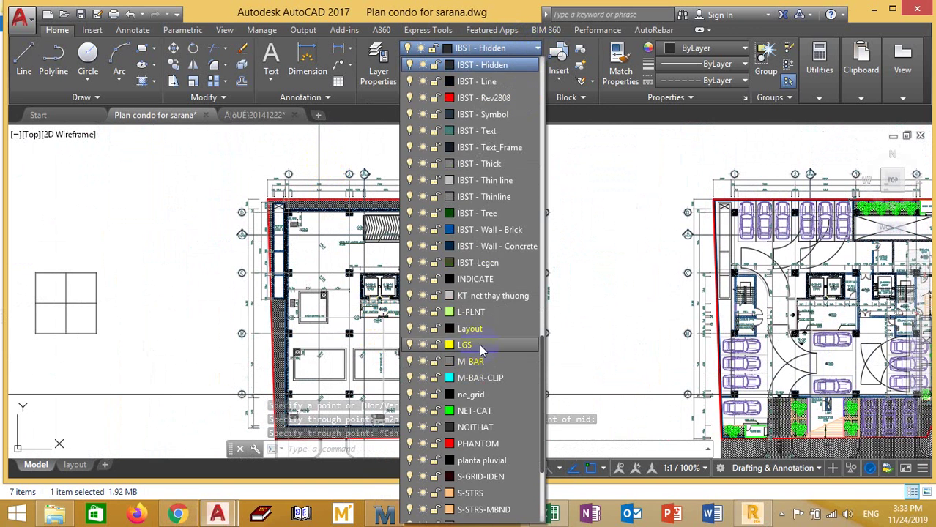
click(468, 341)
click(319, 152)
key(Delete)
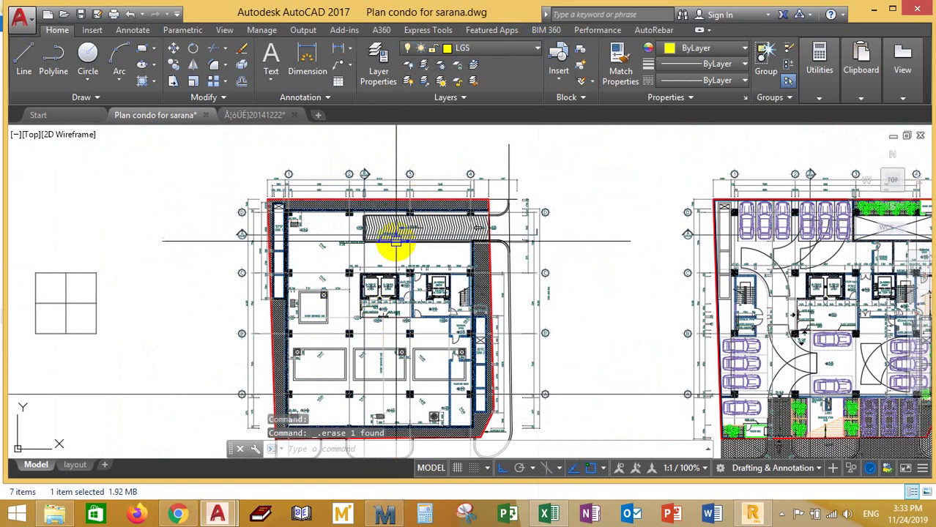
Step: Draw a vertical construction line on the LGS layer midway between the grid 1 and grid 2 columns on grid line B
text(xl)
key(Return)
text(v)
key(Return)
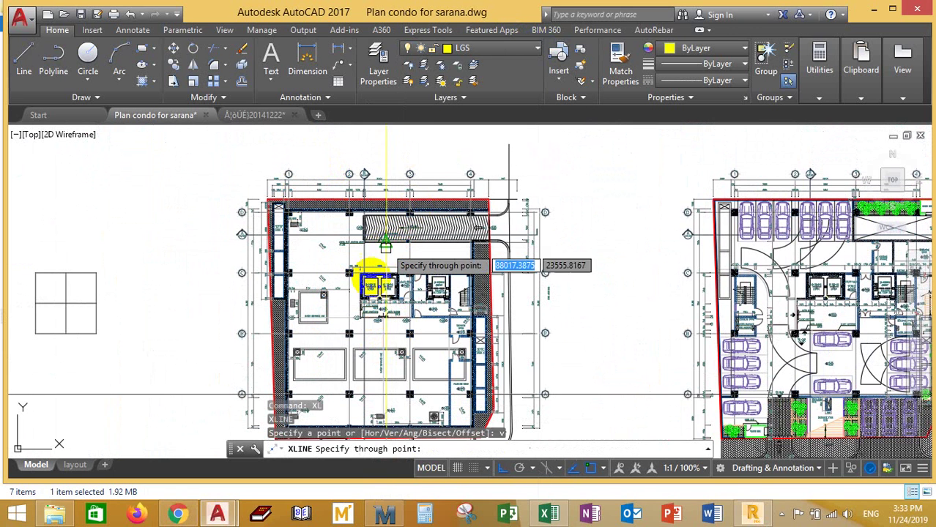
scroll(329, 311, up, 2)
shift+right_click(340, 297)
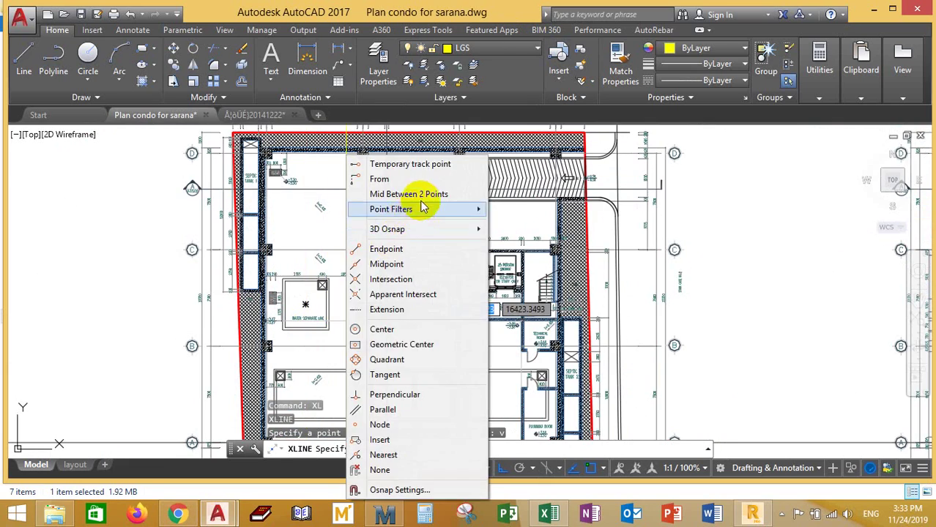
click(421, 194)
scroll(393, 238, up, 4)
scroll(354, 295, down, 5)
scroll(360, 244, up, 8)
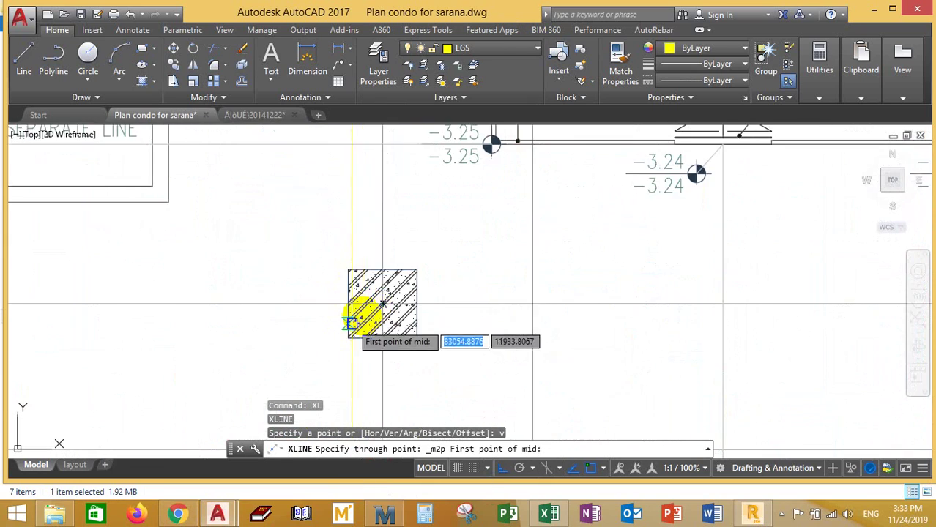
click(381, 304)
scroll(247, 314, down, 5)
scroll(205, 313, up, 4)
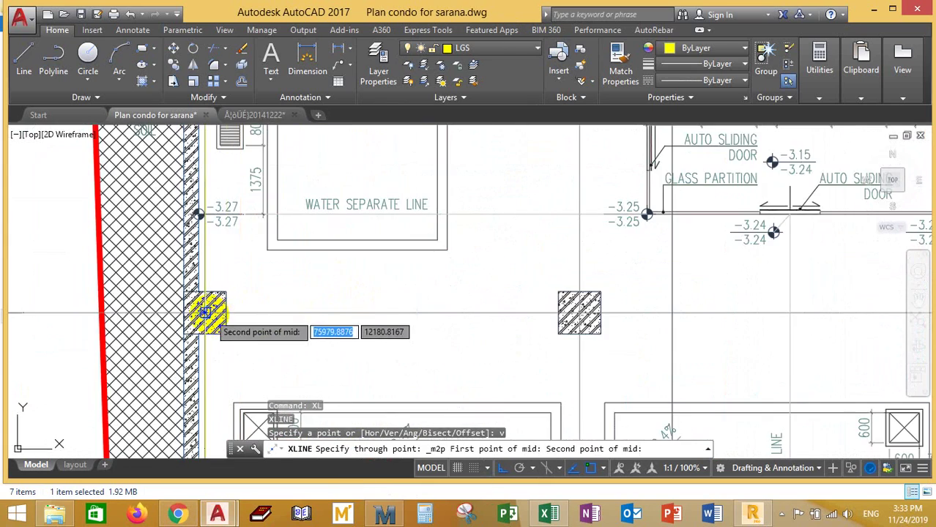
click(205, 311)
Step: Add a second vertical construction line midway between the grid 2 and grid 3 columns on grid line B
scroll(373, 320, down, 3)
scroll(388, 318, up, 4)
shift+right_click(417, 313)
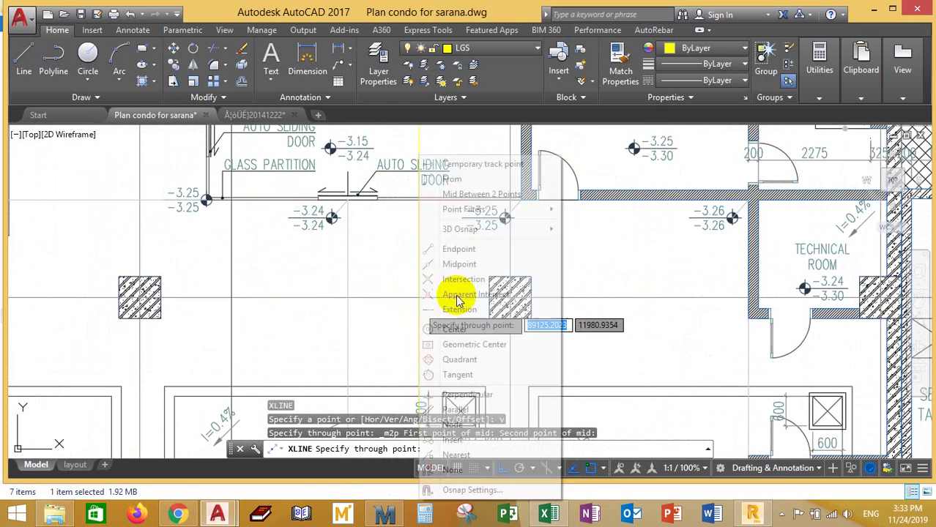
click(484, 192)
click(501, 294)
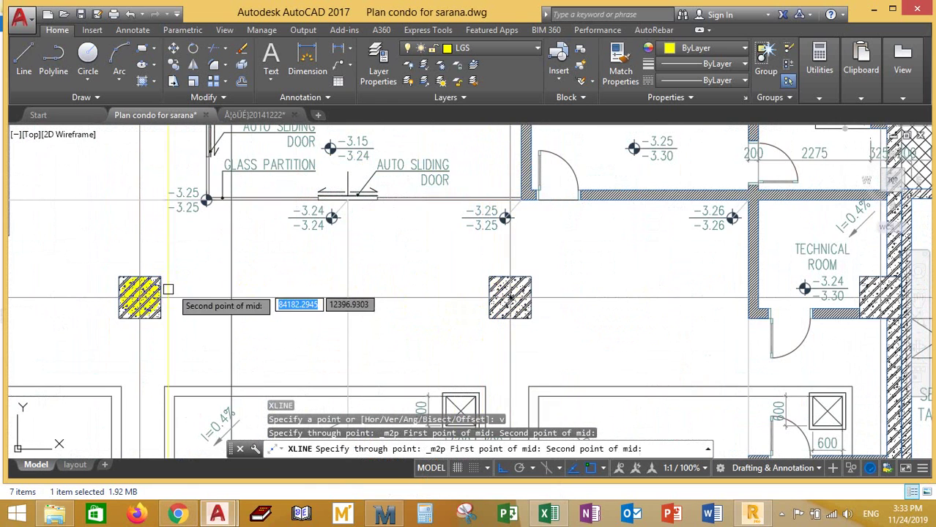
click(139, 296)
scroll(331, 327, down, 3)
scroll(328, 319, down, 2)
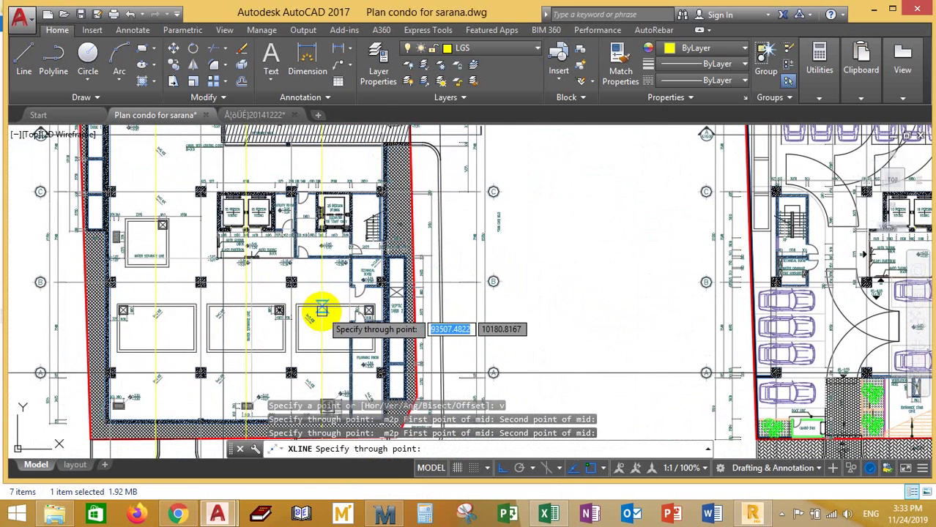
key(Escape)
middle_drag(351, 316, 355, 294)
text(XL)
key(Return)
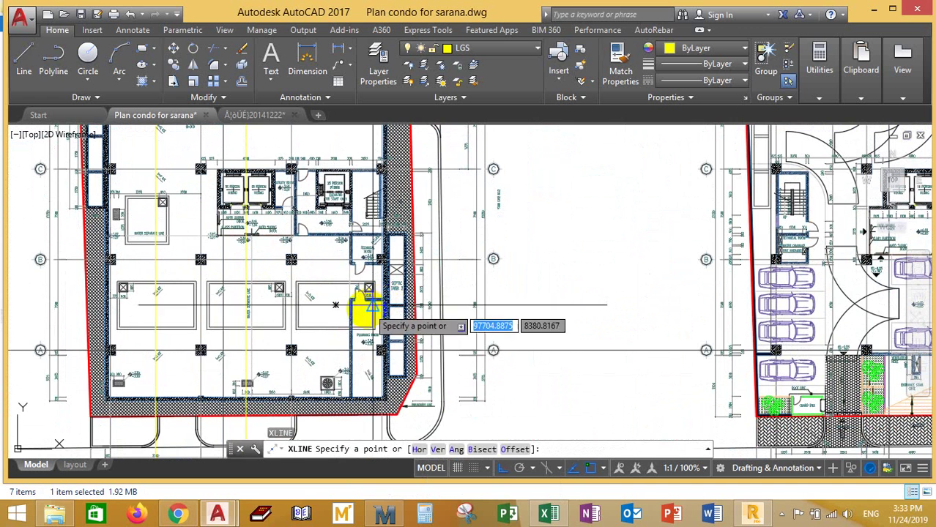
text(v)
key(Return)
scroll(325, 304, up, 2)
key(Escape)
key(Escape)
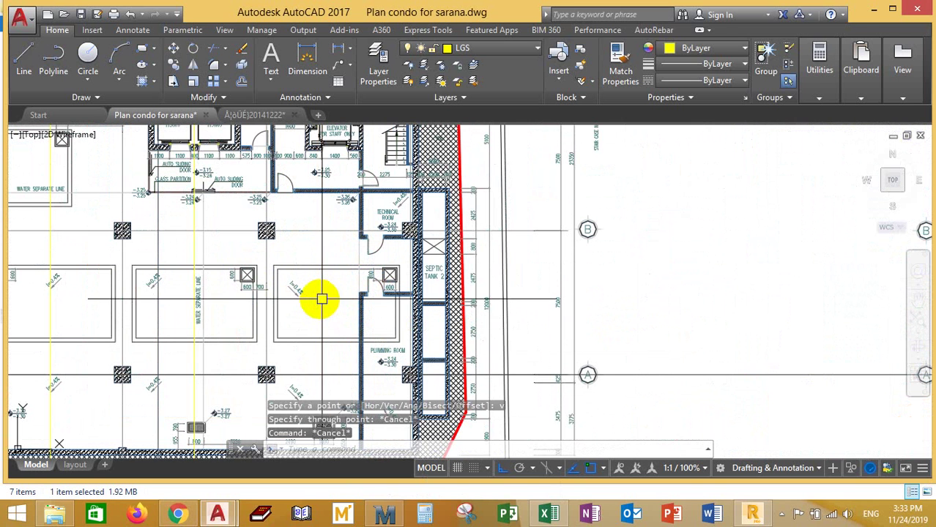
Step: Draw a horizontal construction line midway between the grid A and grid B columns on grid line 3
text(xl)
key(Return)
text(h)
key(Return)
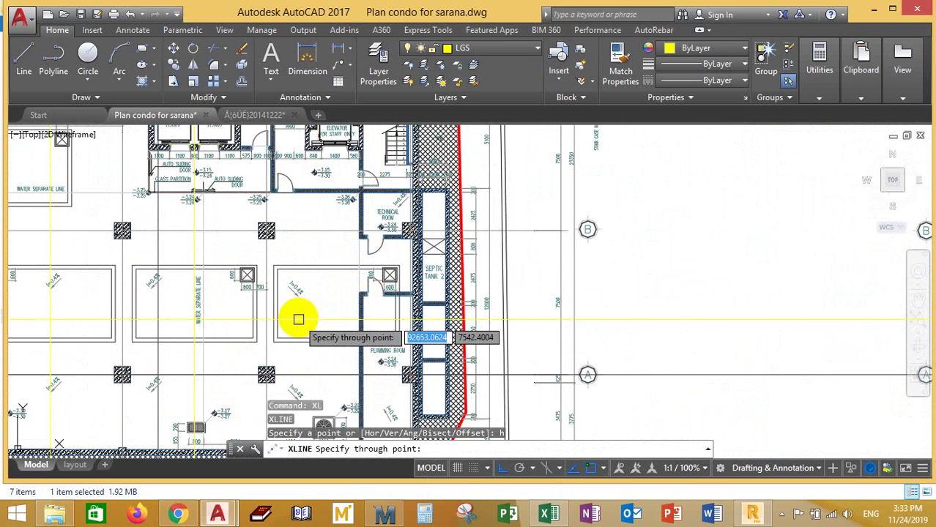
middle_drag(299, 318, 313, 295)
shift+right_click(327, 279)
click(391, 194)
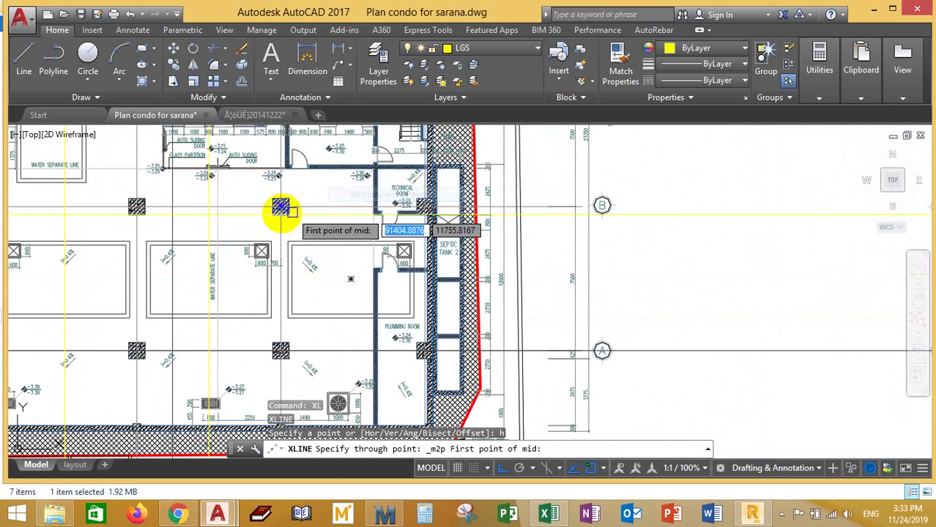
click(280, 208)
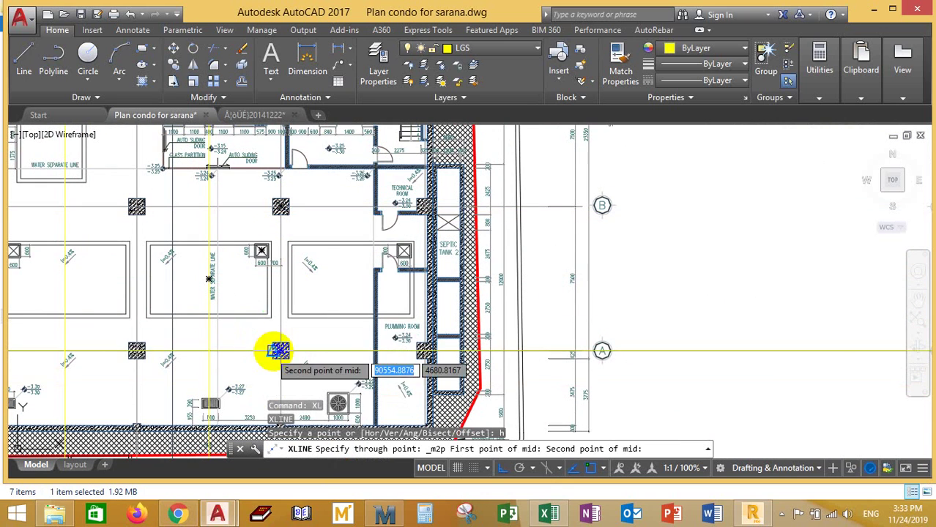
click(280, 351)
Step: Add another horizontal construction line midway between the grid B and grid C columns on grid line 2
scroll(220, 307, down, 4)
scroll(247, 267, up, 5)
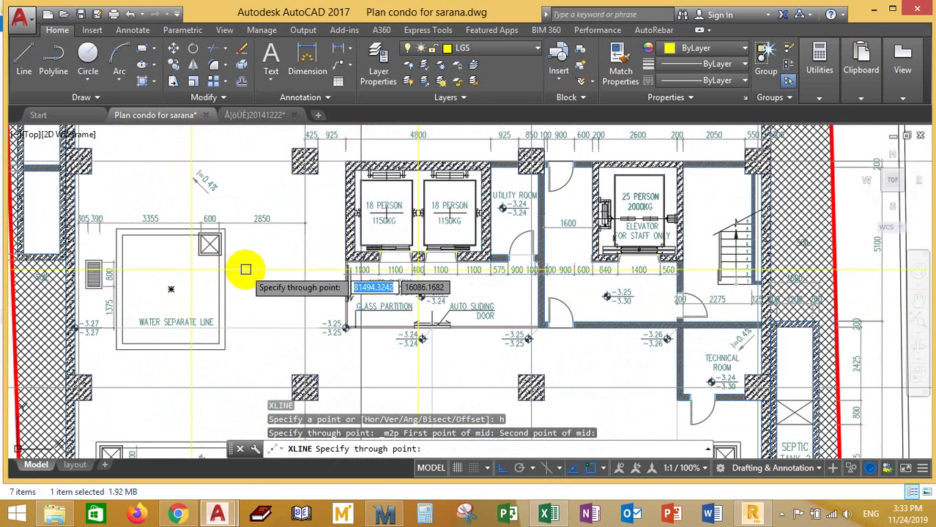
shift+right_click(246, 267)
click(309, 194)
scroll(286, 268, down, 2)
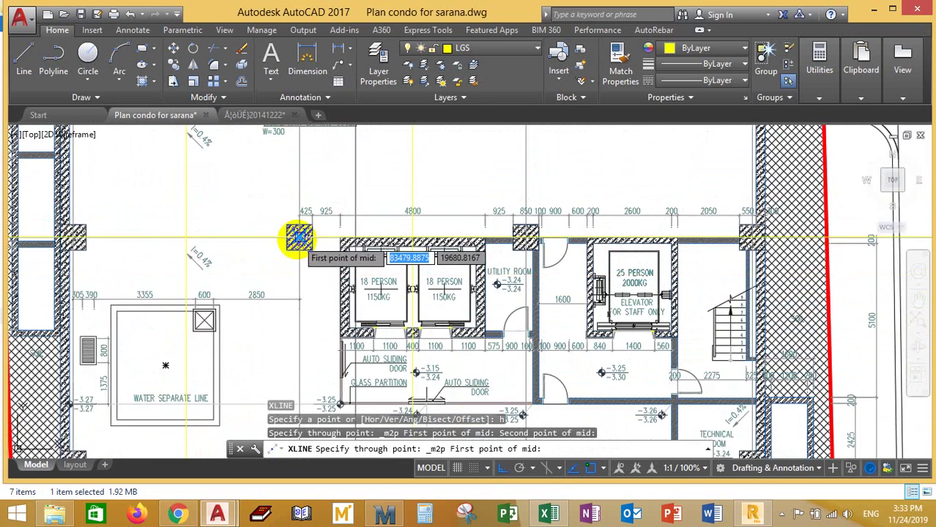
scroll(286, 236, up, 3)
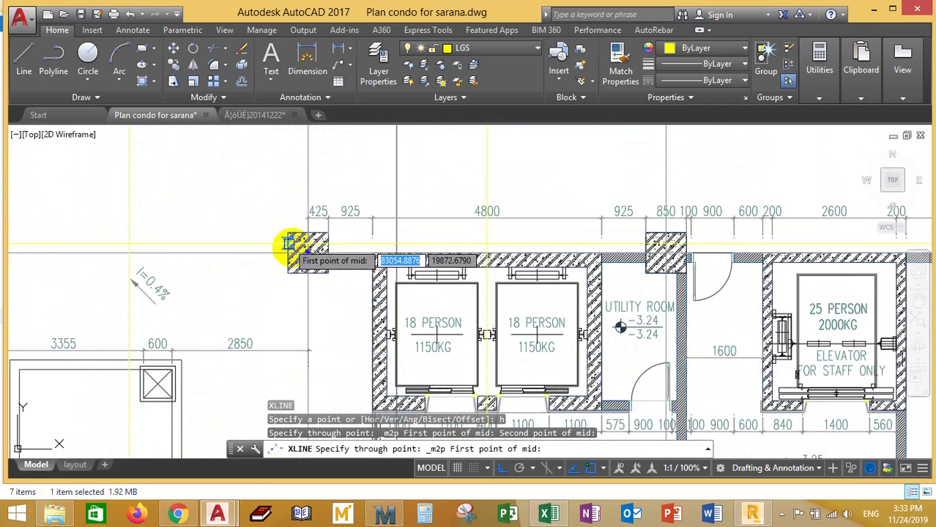
click(299, 250)
scroll(303, 376, down, 3)
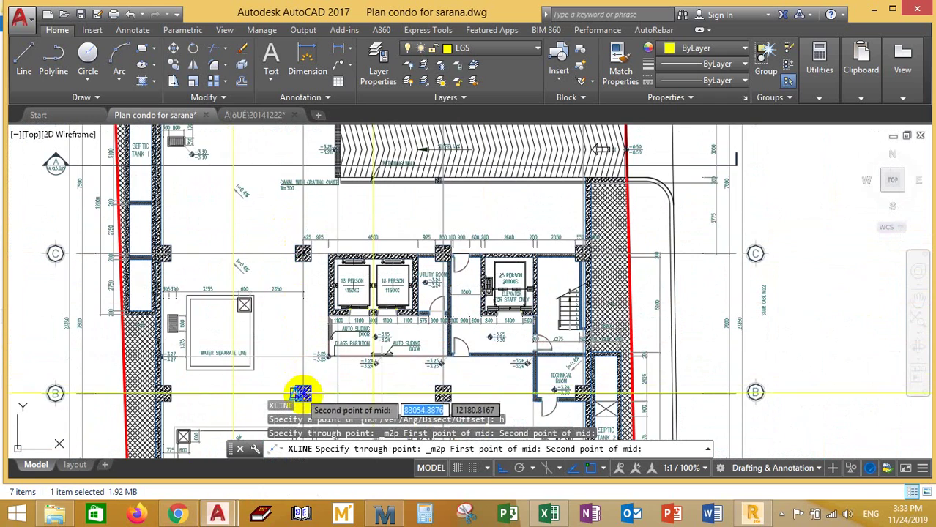
click(303, 386)
scroll(332, 270, up, 2)
key(Escape)
key(Escape)
scroll(382, 233, down, 3)
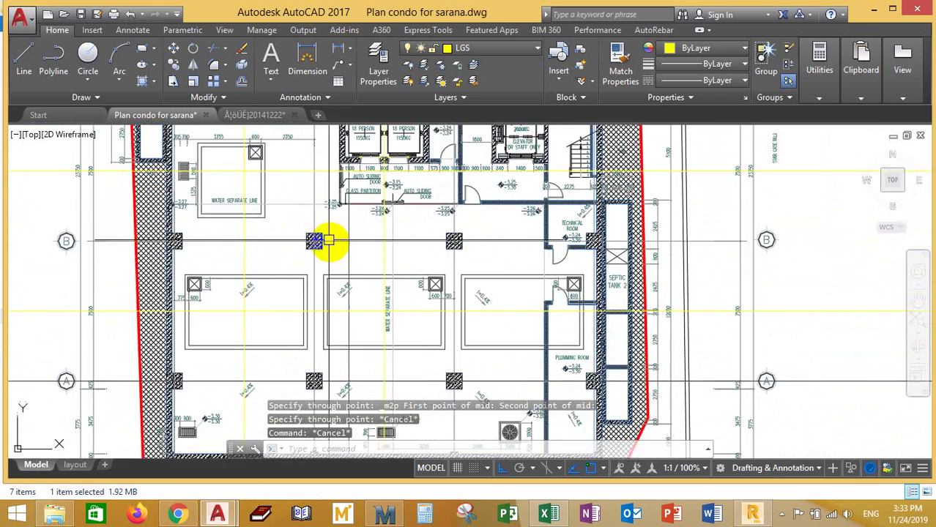
Step: Draw a rectangle around column B2, corner to corner on the intersections of the four construction lines
scroll(448, 306, up, 2)
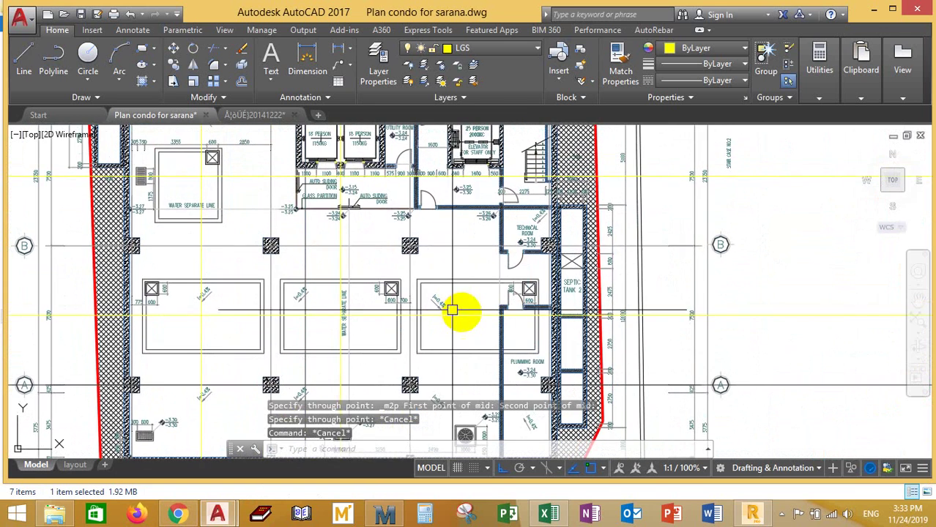
middle_drag(409, 287, 456, 303)
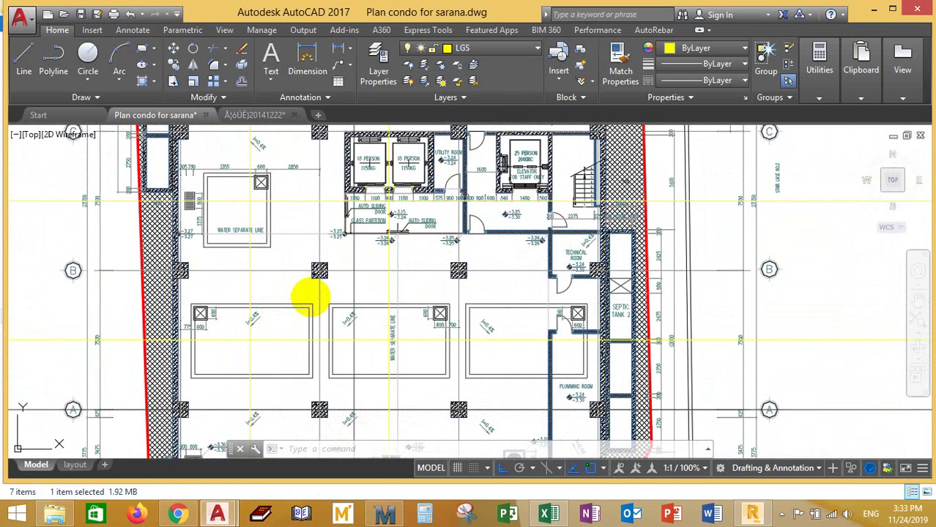
key(Return)
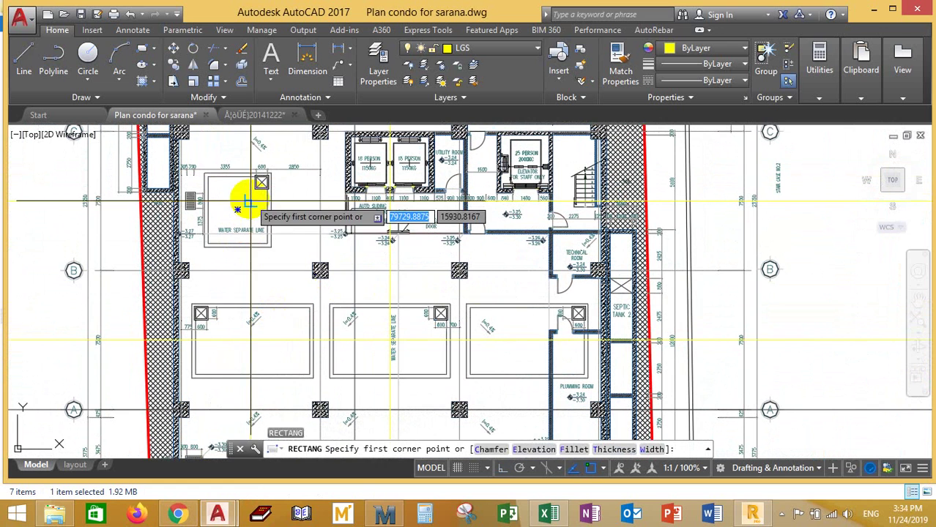
click(251, 200)
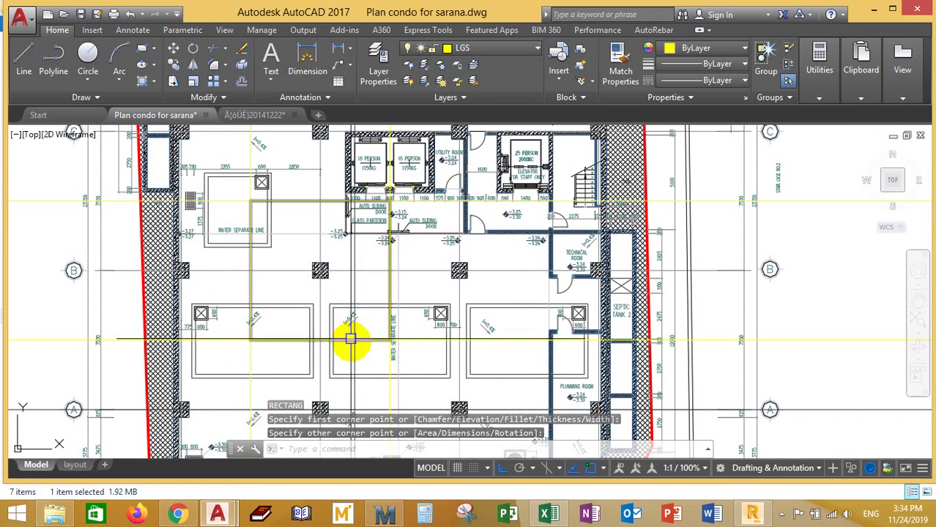
click(389, 338)
Step: Move the tributary area rectangle off the column grid to the empty space above the plan
scroll(328, 311, down, 4)
mouse_move(327, 311)
middle_down()
mouse_move(352, 302)
mouse_move(356, 278)
middle_up()
text(m)
key(Return)
click(357, 278)
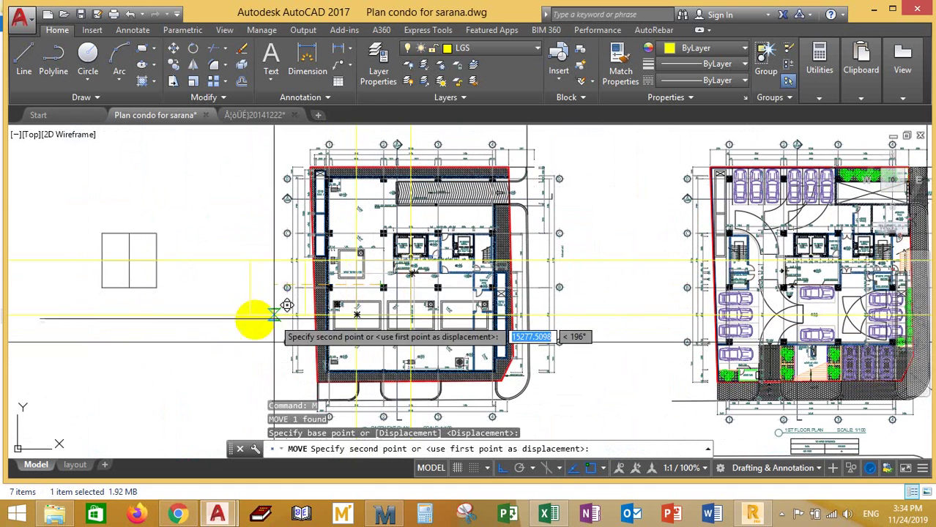
mouse_move(250, 317)
middle_down()
mouse_move(235, 373)
mouse_move(241, 432)
middle_up()
click(410, 156)
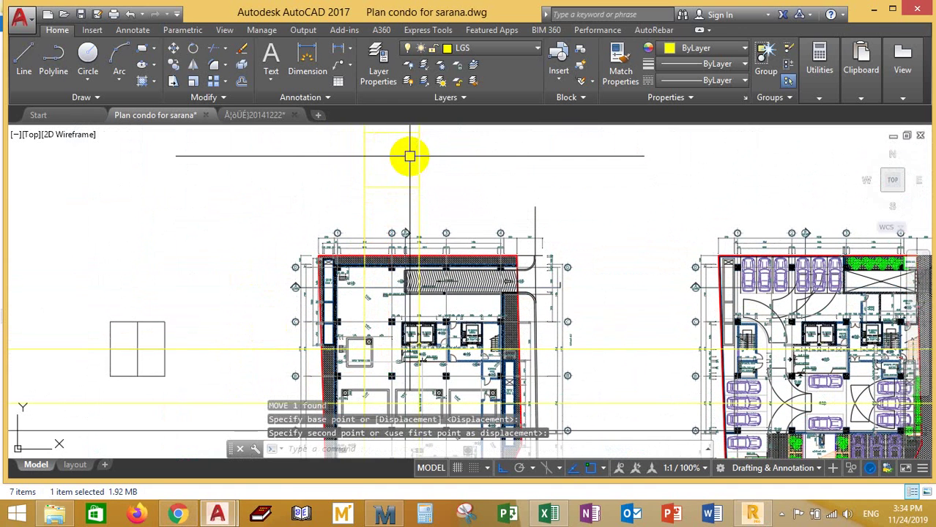
key(Escape)
Step: Move the rectangle sideways from between the vertical construction lines to the clear space beside grid 1
middle_drag(413, 161, 389, 264)
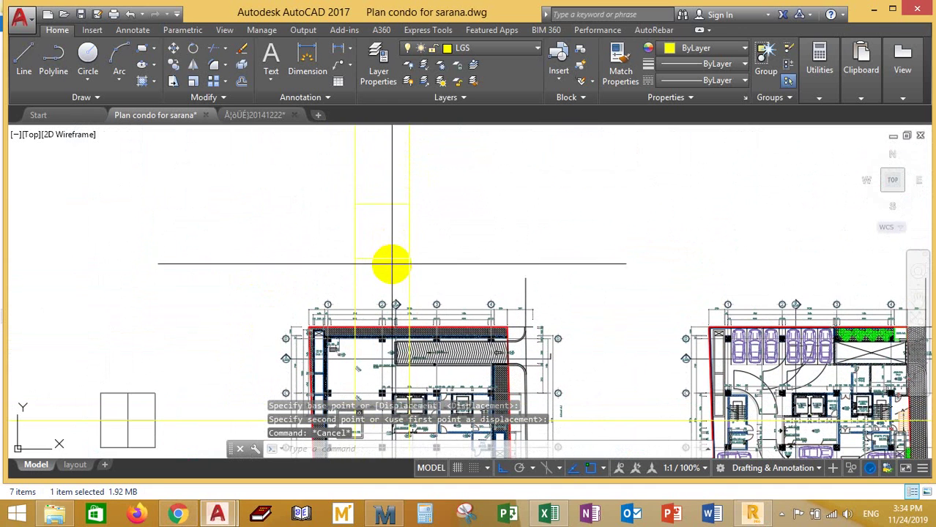
click(389, 262)
click(363, 243)
text(m)
key(Return)
click(461, 259)
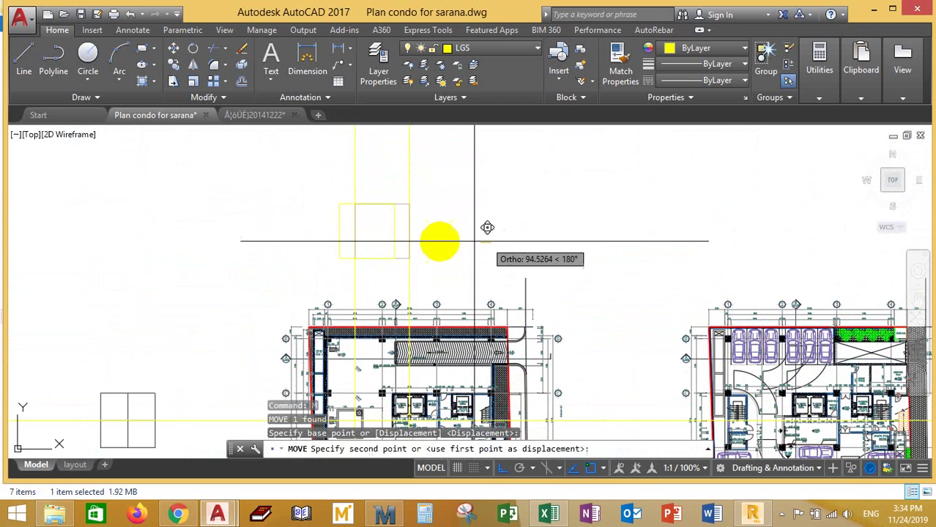
mouse_move(300, 264)
middle_down()
mouse_move(321, 267)
mouse_move(309, 263)
mouse_move(342, 312)
middle_up()
scroll(307, 265, up, 2)
click(343, 312)
click(366, 324)
click(152, 253)
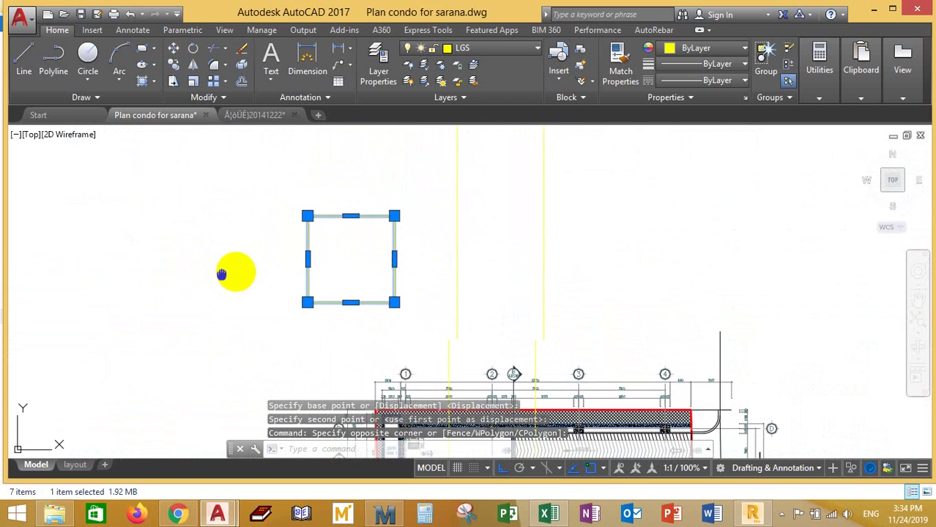
key(Escape)
key(Escape)
middle_drag(221, 271, 246, 262)
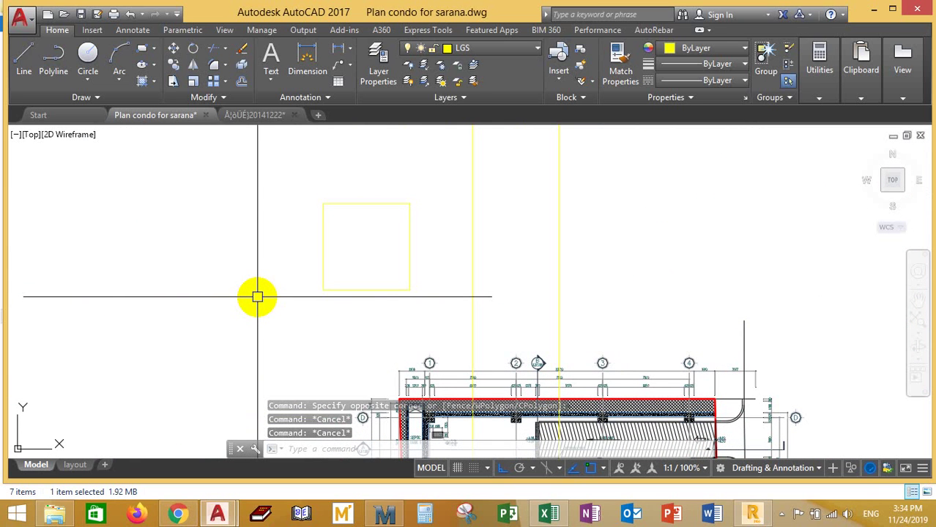
Step: Measure the rectangle's area with the AREA command's Object option and read the result in the command history
text(aa)
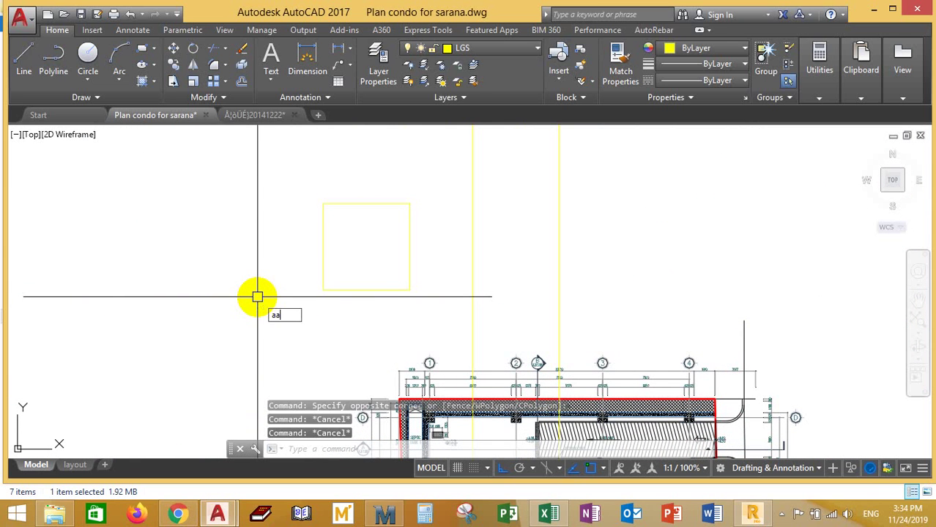
key(Return)
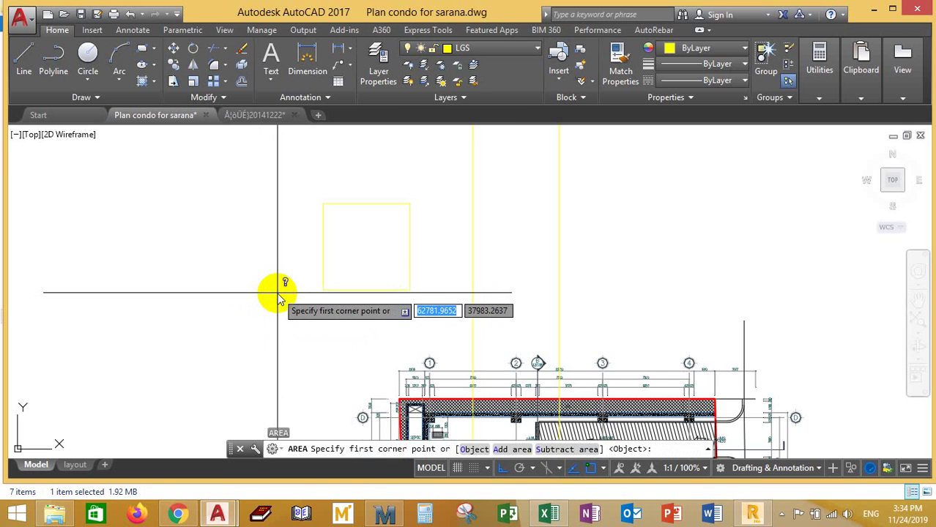
text(o)
key(Return)
click(371, 292)
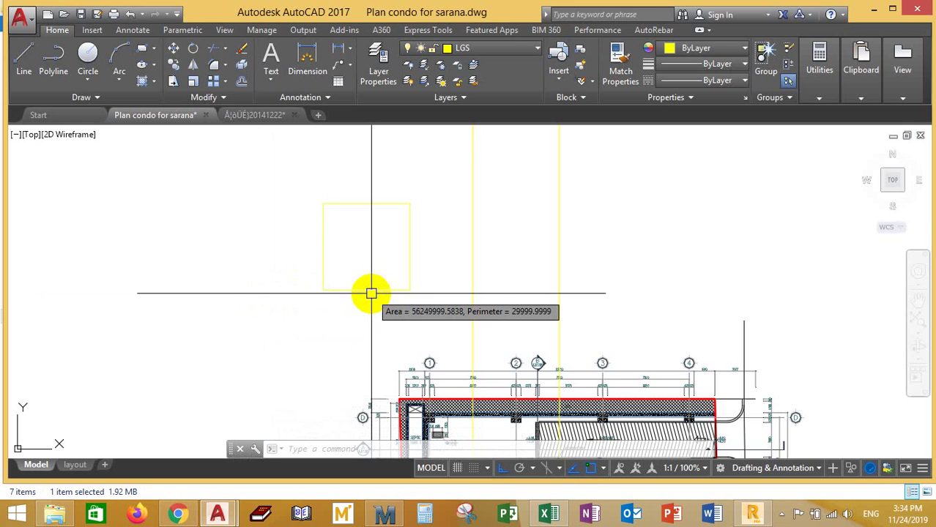
click(707, 450)
click(313, 434)
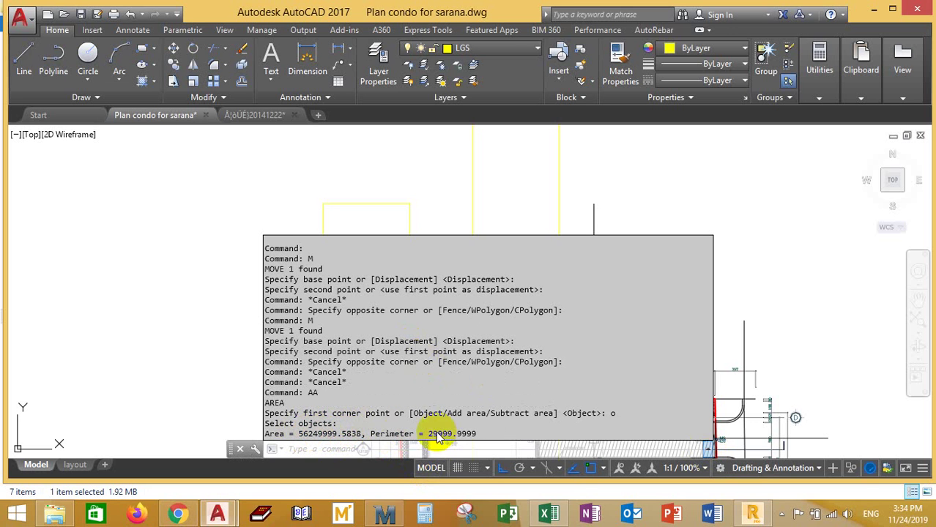
Step: Copy grid bubble 2 from above the plan to the middle of the tributary area rectangle, with Ortho turned off
mouse_move(227, 264)
middle_down()
mouse_move(298, 255)
mouse_move(368, 292)
mouse_move(365, 274)
mouse_move(425, 260)
middle_up()
scroll(426, 260, up, 5)
scroll(424, 288, down, 4)
scroll(455, 267, up, 5)
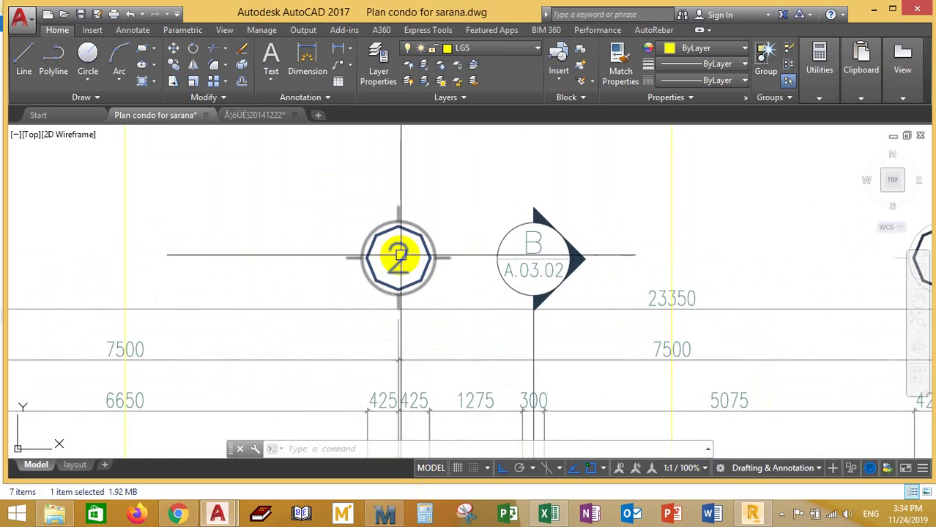
scroll(498, 292, down, 6)
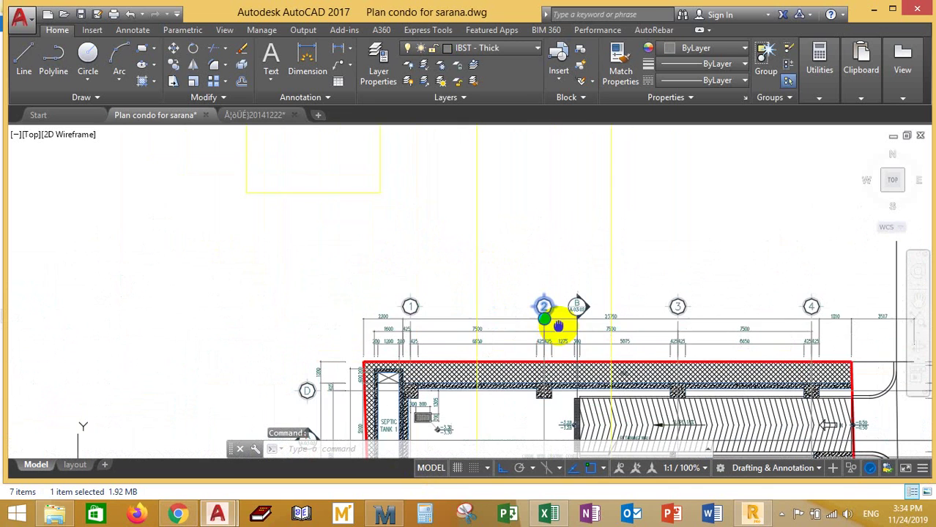
key(Return)
click(545, 307)
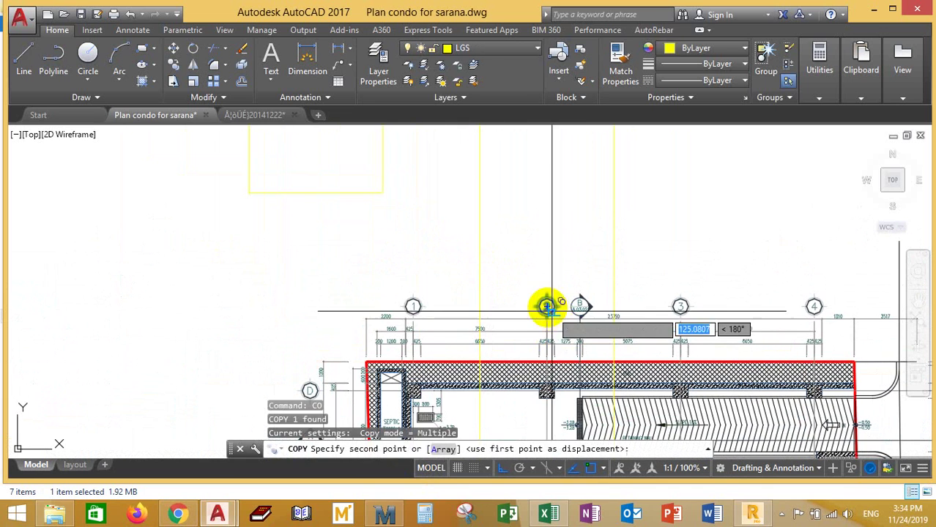
middle_drag(397, 263, 413, 335)
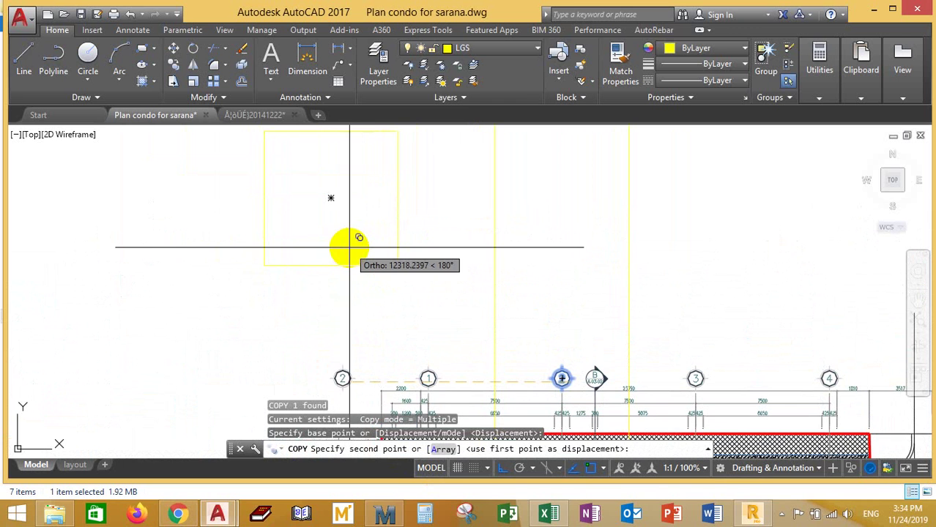
key(F8)
scroll(327, 255, up, 3)
click(327, 260)
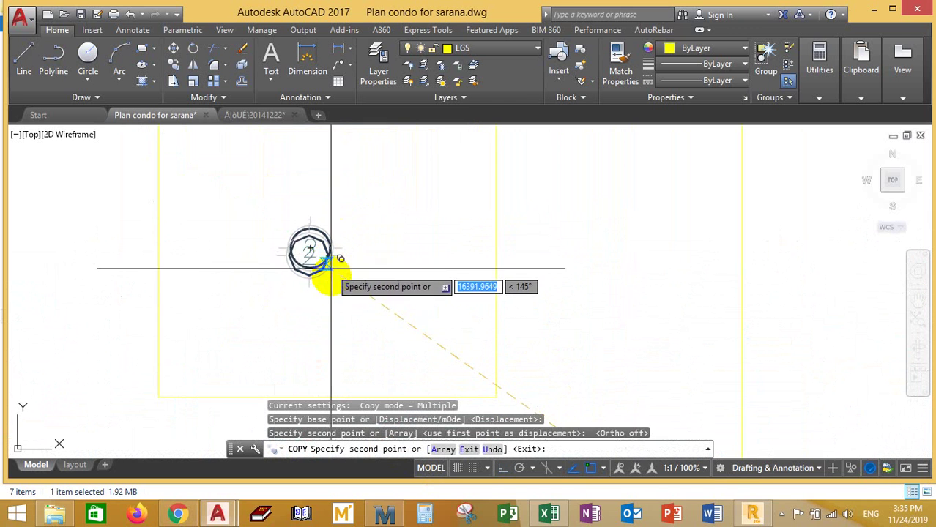
key(Escape)
Step: Explode the copied grid bubble and erase its circles and tick marks, keeping only the number
click(322, 261)
click(334, 266)
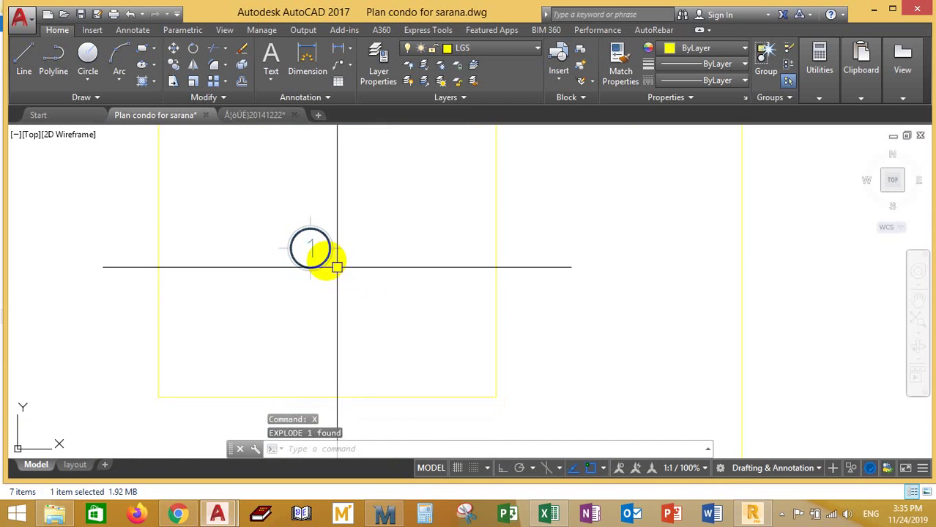
click(328, 244)
key(Delete)
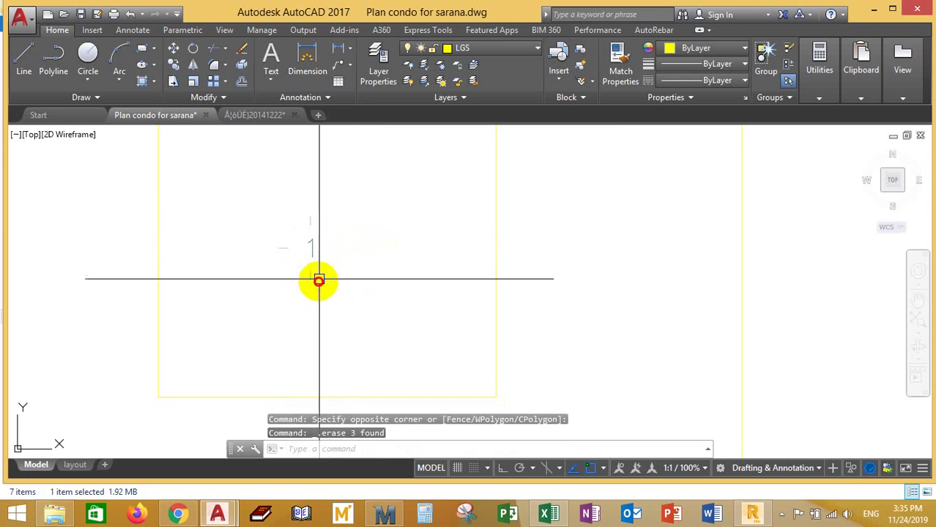
click(284, 237)
click(272, 253)
key(Delete)
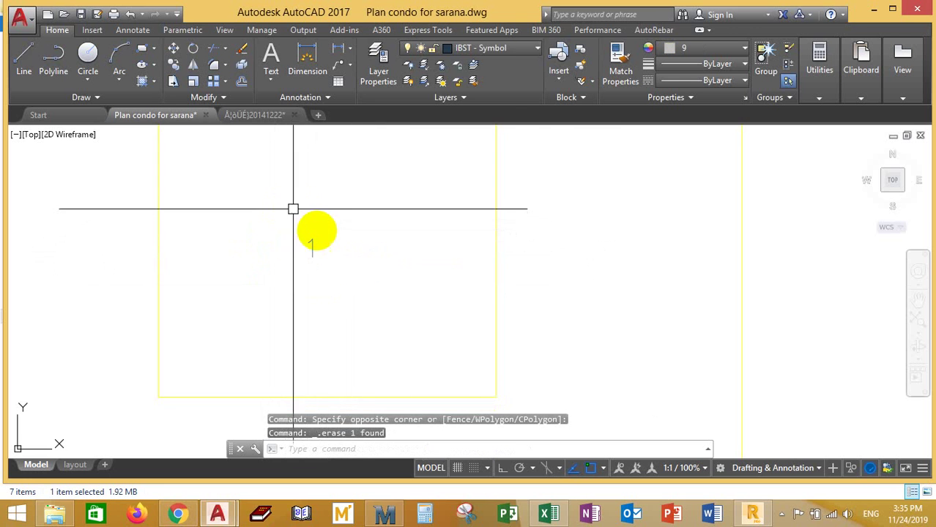
Step: Open the attribute definition of the remaining number inside the rectangle and close it without editing
scroll(330, 259, down, 5)
scroll(335, 266, up, 5)
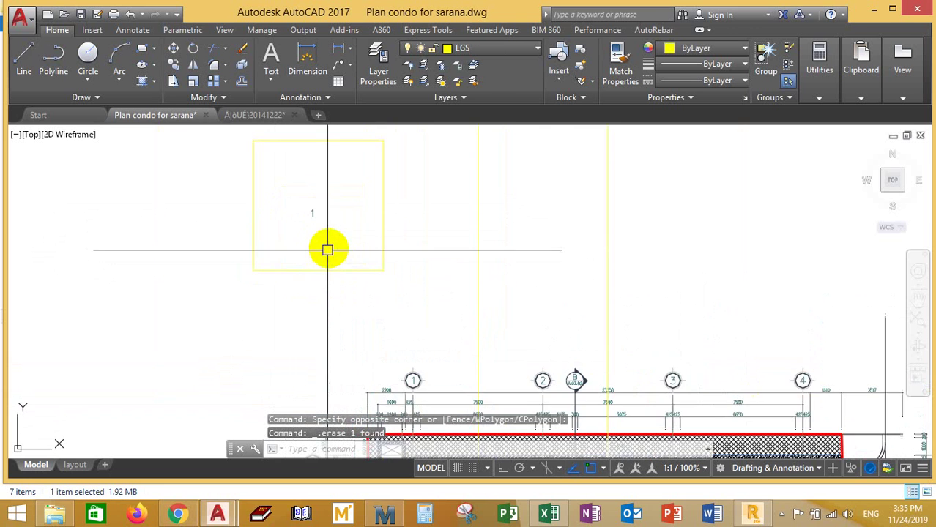
scroll(318, 224, up, 2)
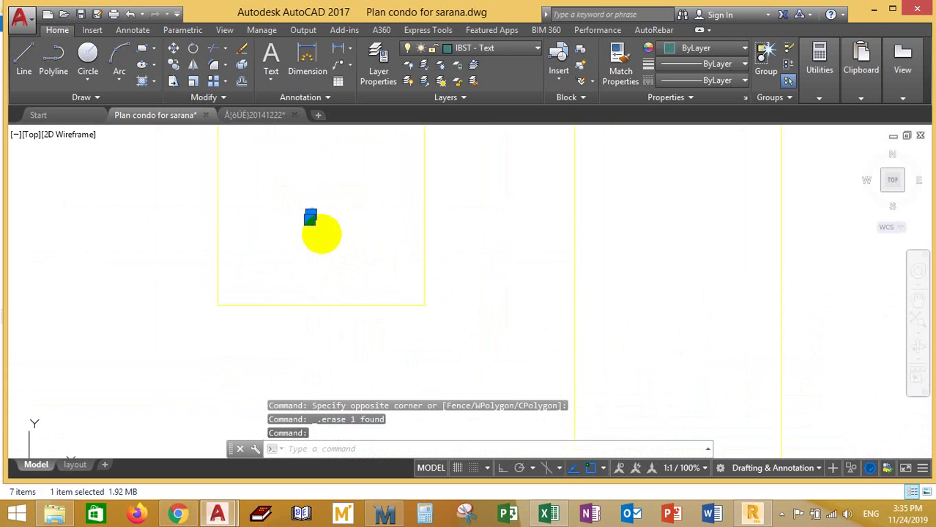
key(Escape)
double_click(299, 184)
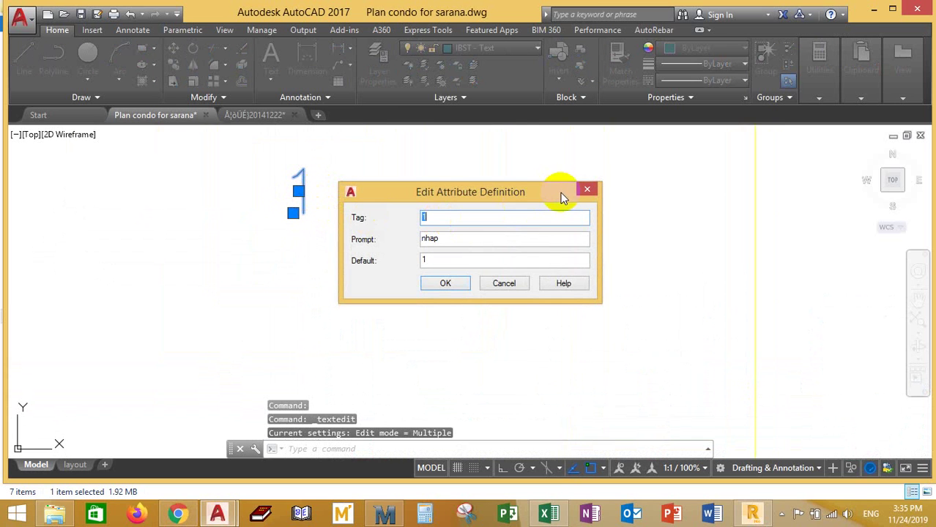
key(Escape)
key(Escape)
Step: Try to explode the remaining number inside the rectangle
text(x)
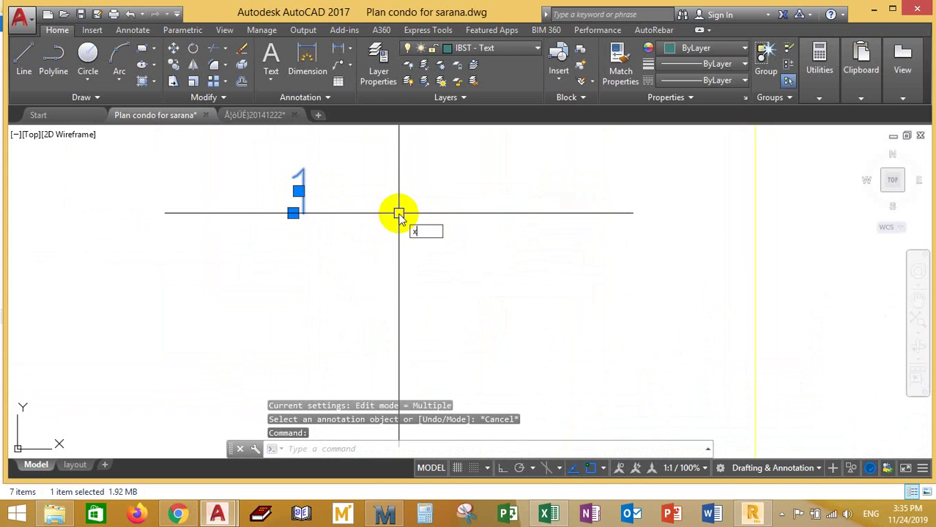
key(Return)
key(Escape)
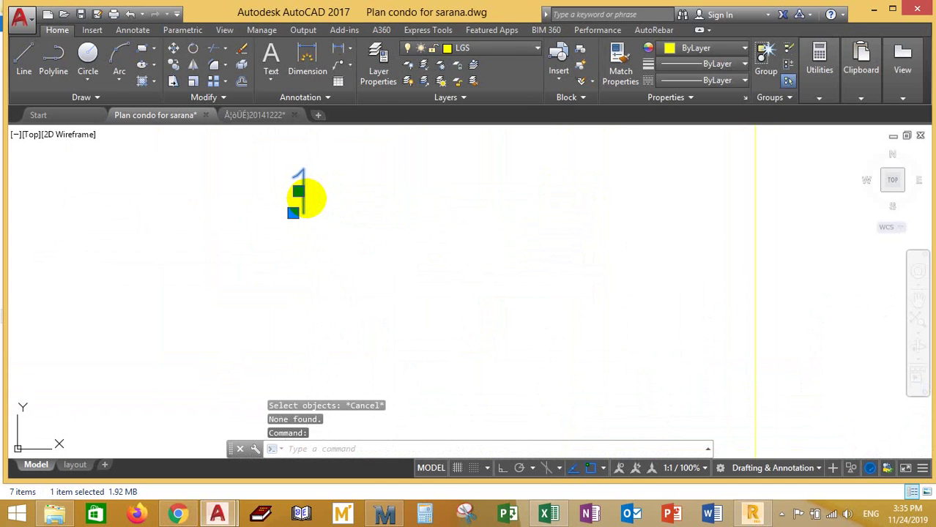
double_click(301, 193)
click(587, 191)
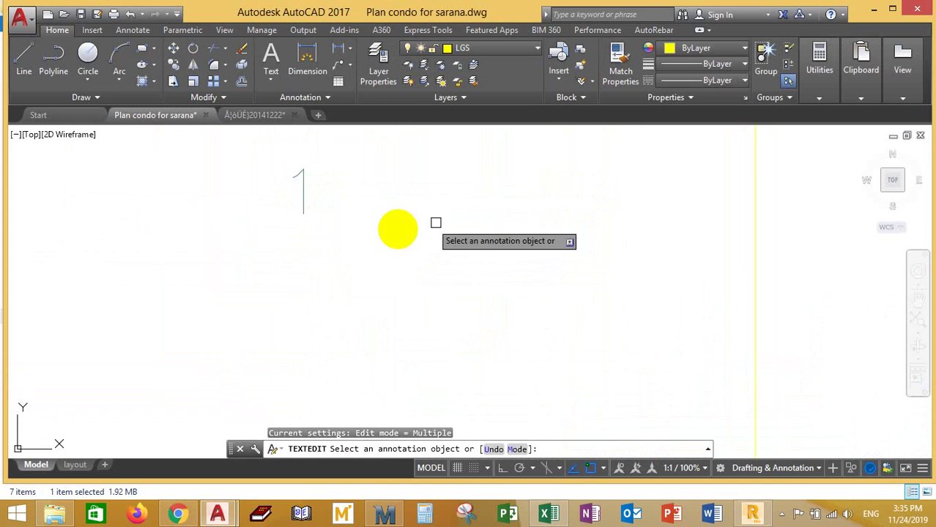
key(Escape)
click(341, 199)
click(291, 203)
key(Return)
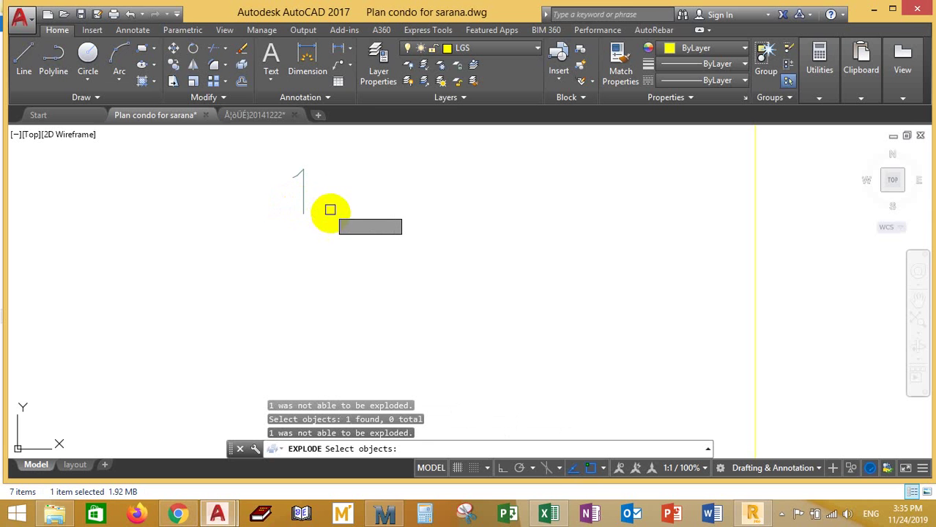
key(Escape)
Step: Set the Default value in the remaining number's attribute definition to 25
double_click(303, 203)
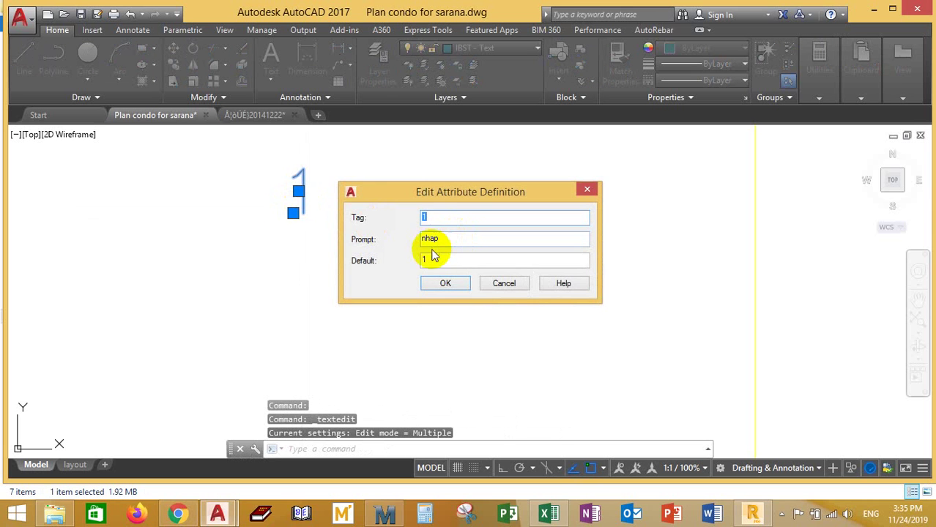
key(Return)
scroll(355, 247, down, 2)
key(Escape)
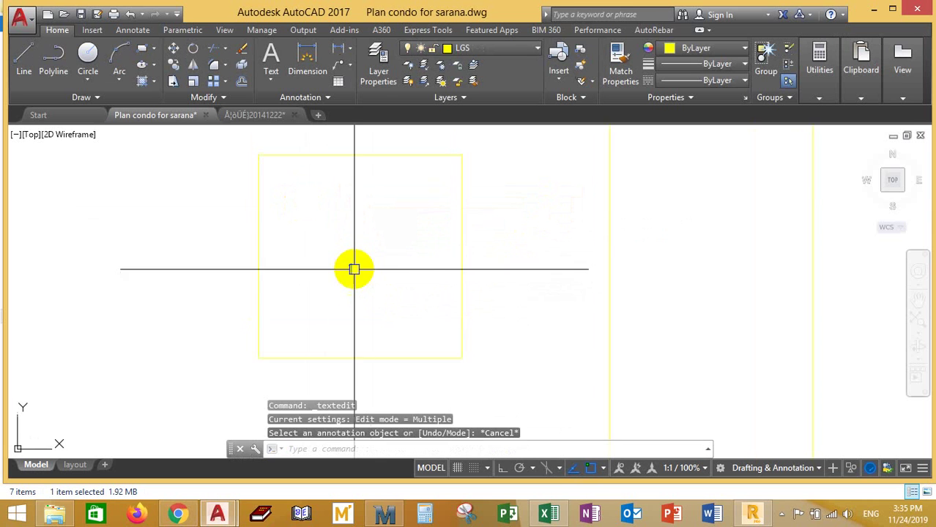
scroll(325, 261, up, 3)
double_click(325, 260)
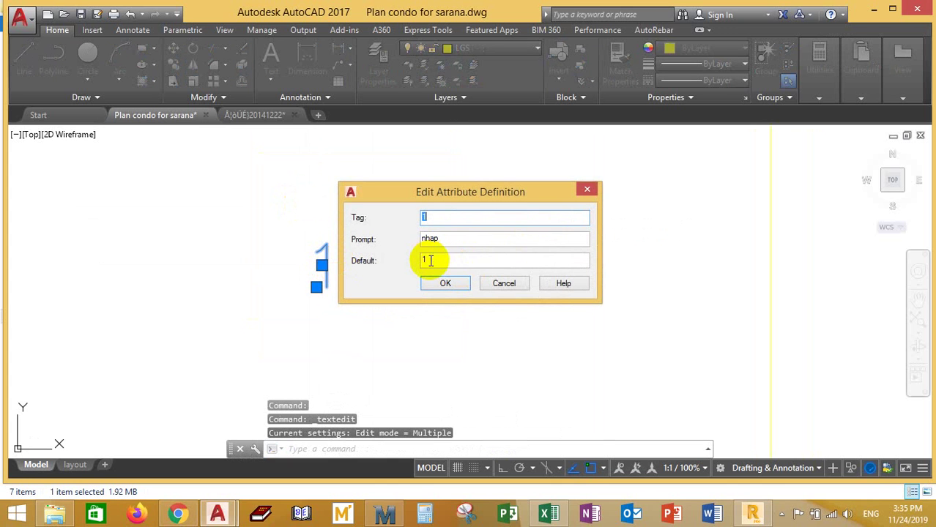
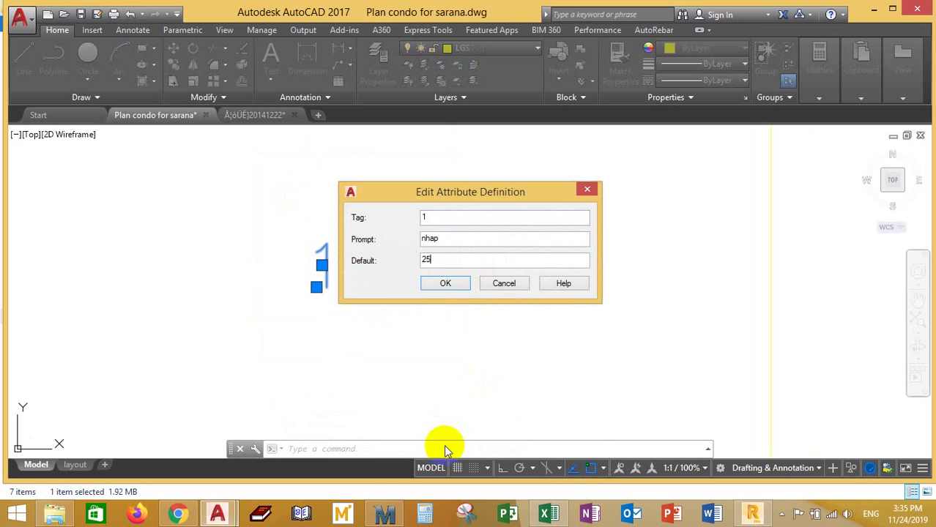
click(464, 285)
key(Escape)
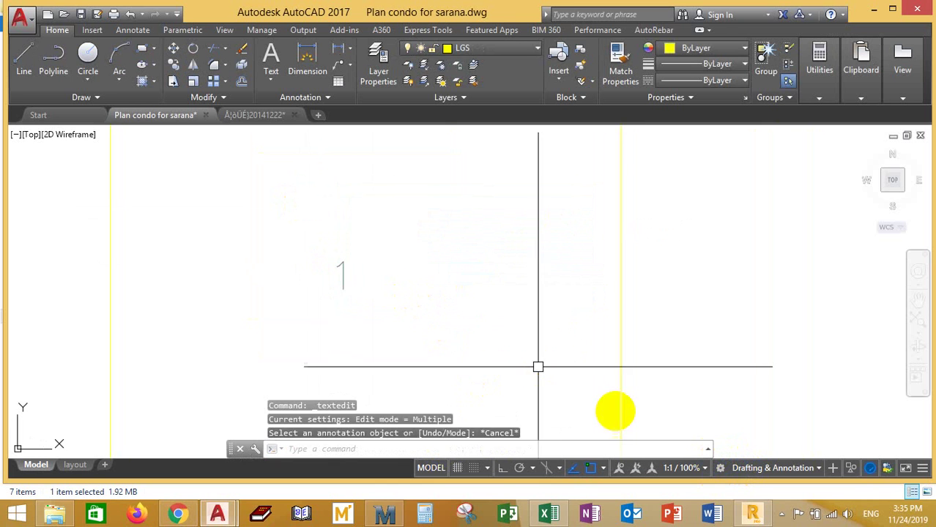
key(Escape)
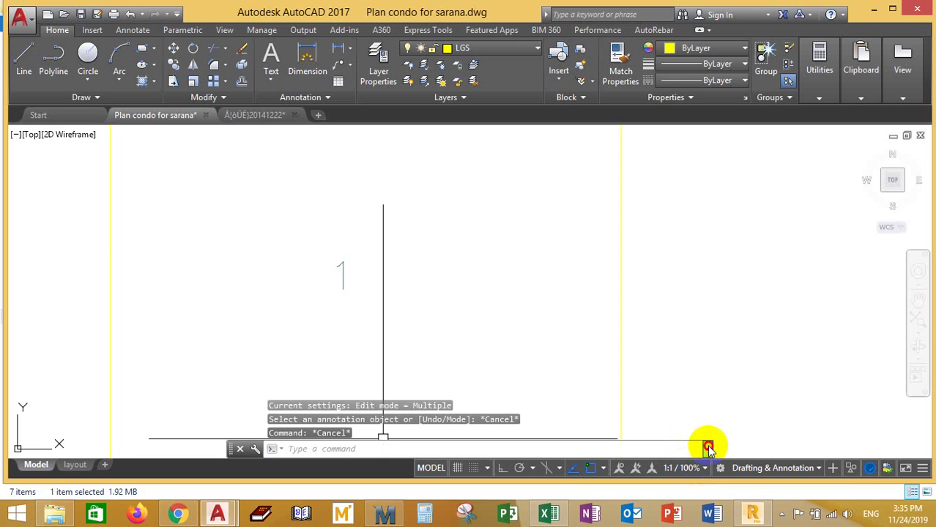
Step: Look up the rectangle's measured area again in the command history
key(F2)
scroll(368, 320, up, 5)
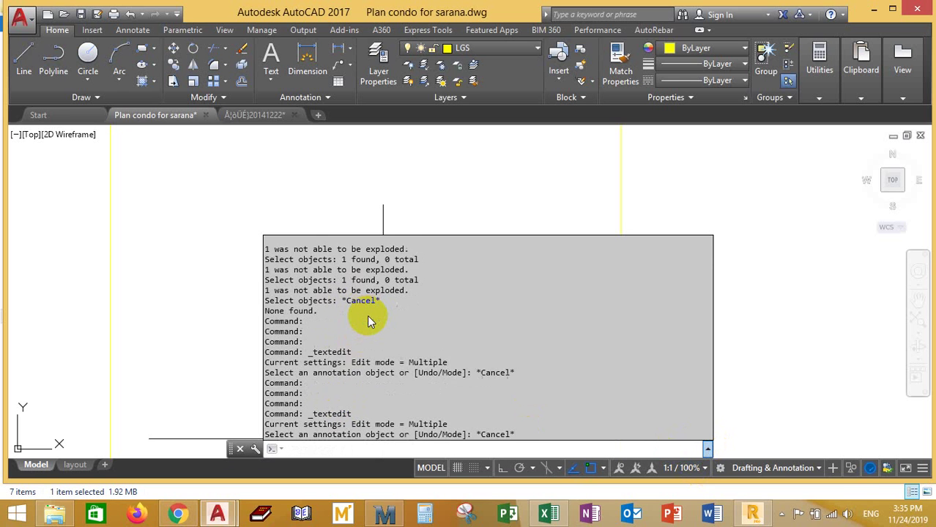
scroll(342, 320, up, 8)
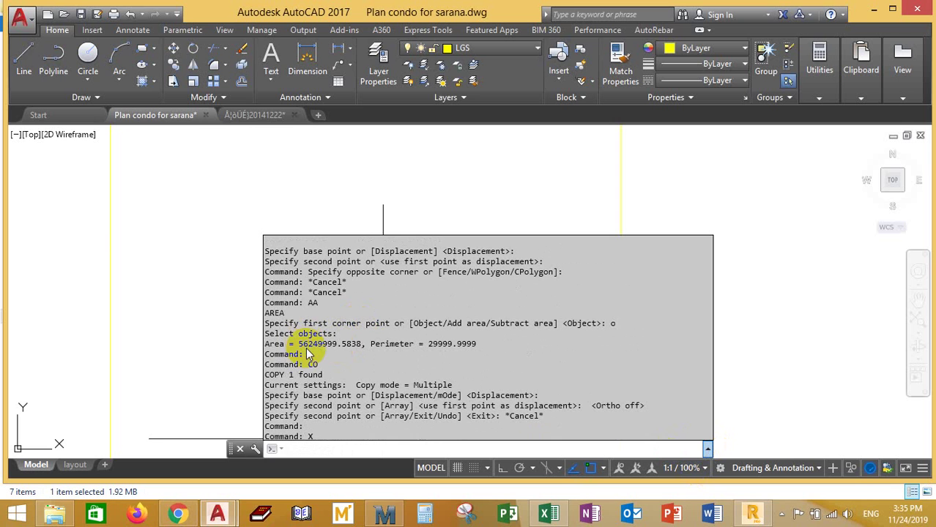
scroll(362, 230, down, 2)
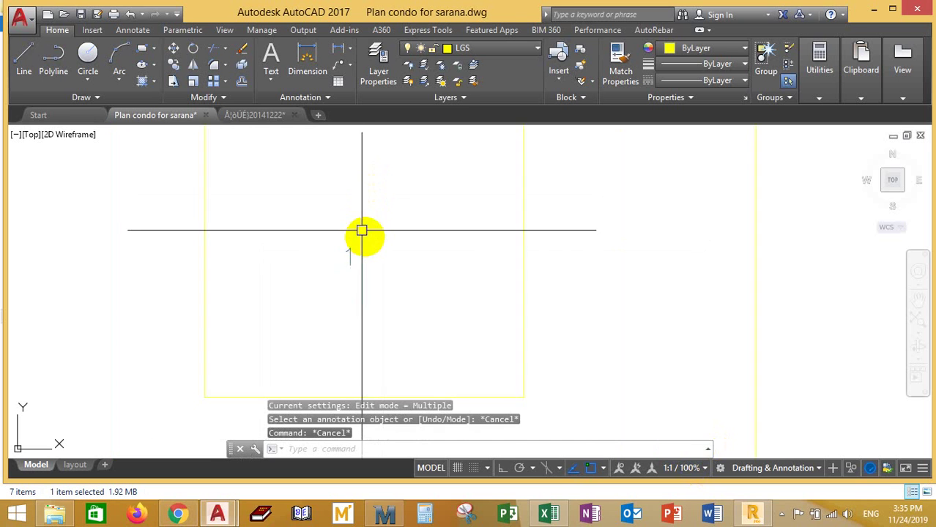
Step: Delete the leftover attribute number from inside the rectangle
click(387, 320)
click(288, 223)
key(Delete)
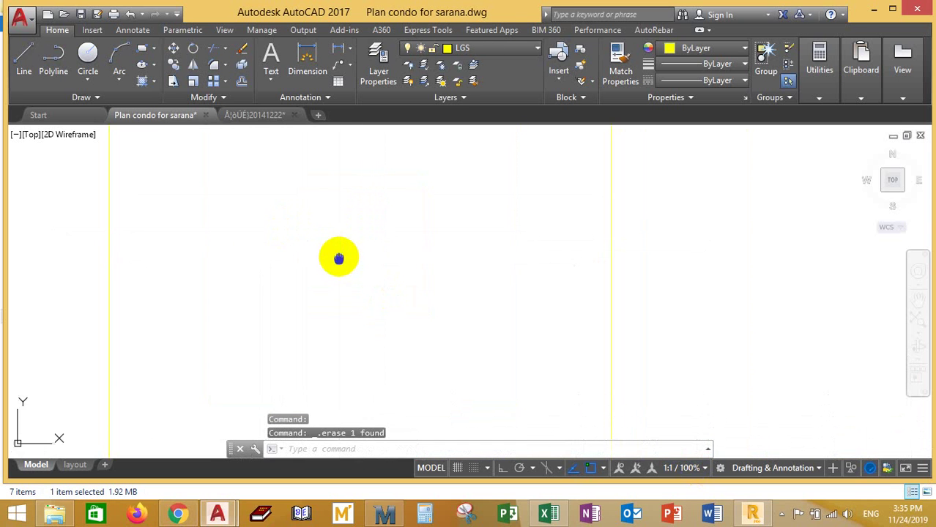
Step: Check the current text style's font and height settings, then leave them as they are
text(st)
key(Return)
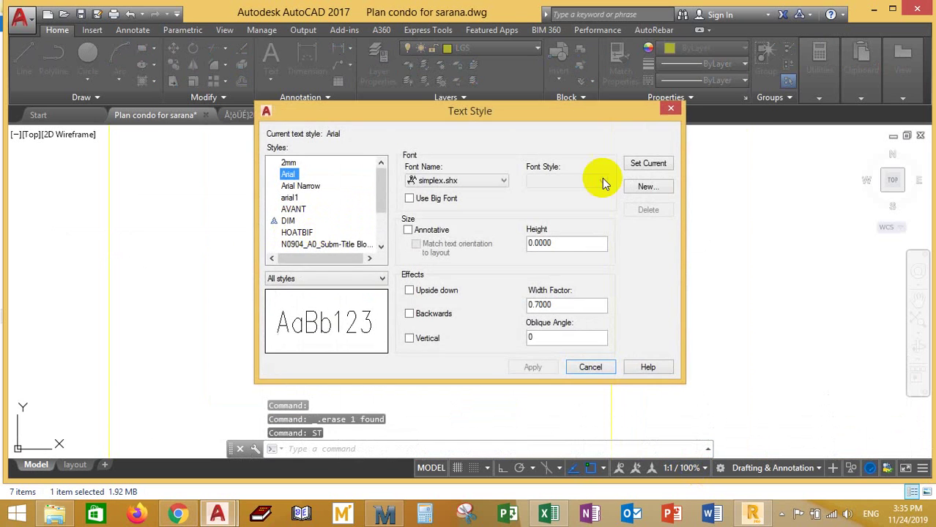
click(671, 110)
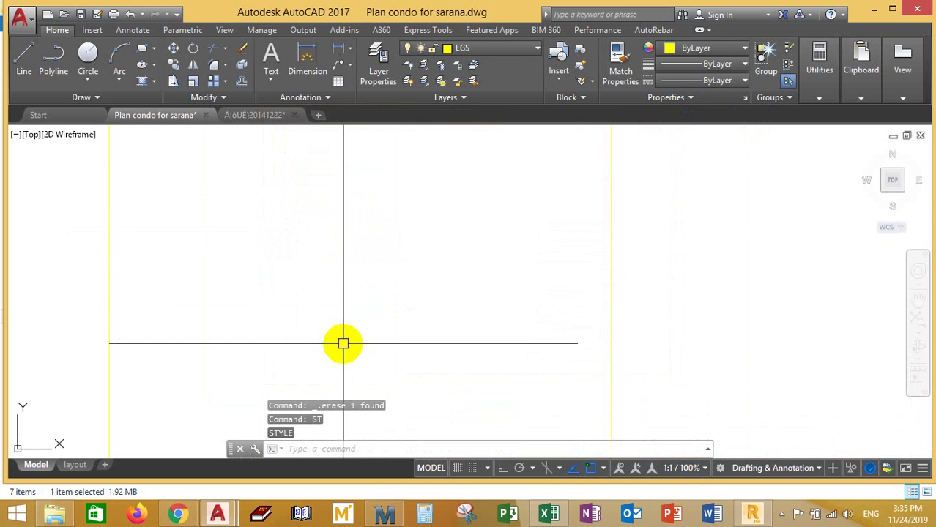
Step: Place multiline text inside the rectangle in the Arial style, stating the area as =56.25m^2
text(t)
key(Return)
click(300, 251)
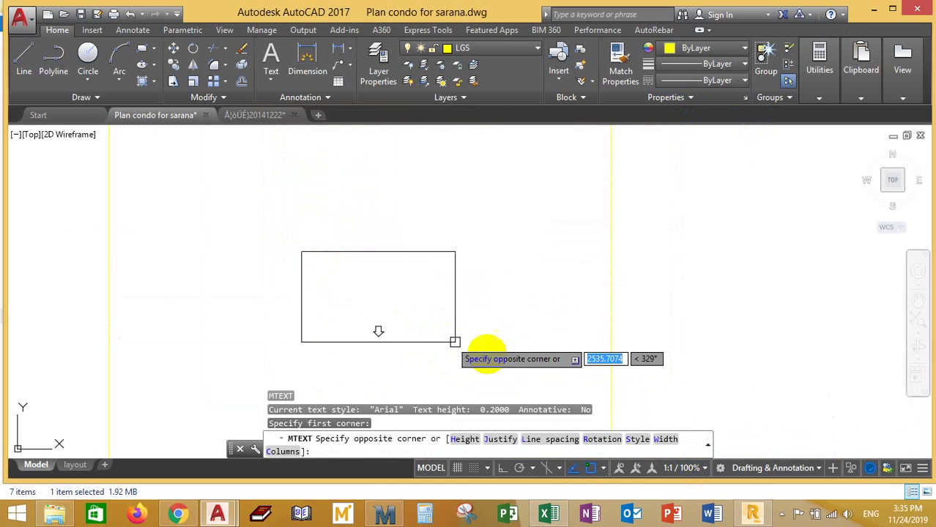
click(457, 342)
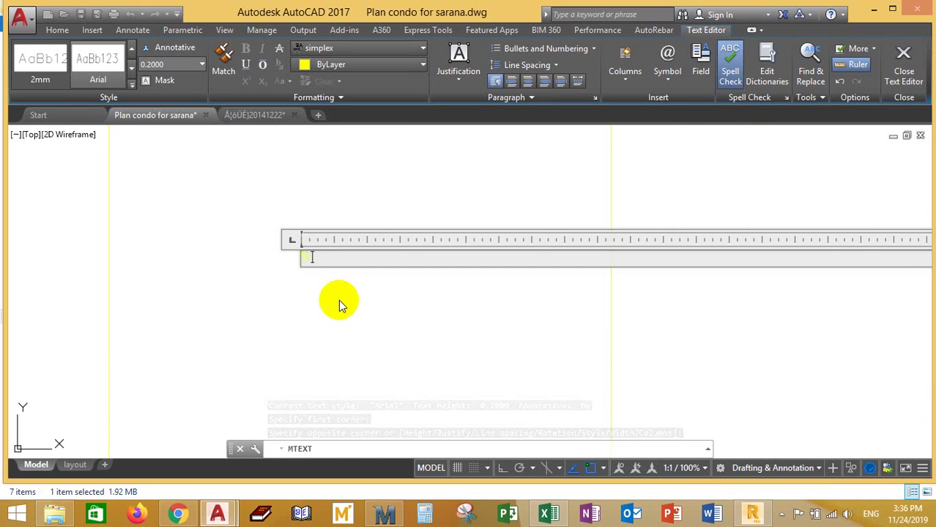
text(.2m)
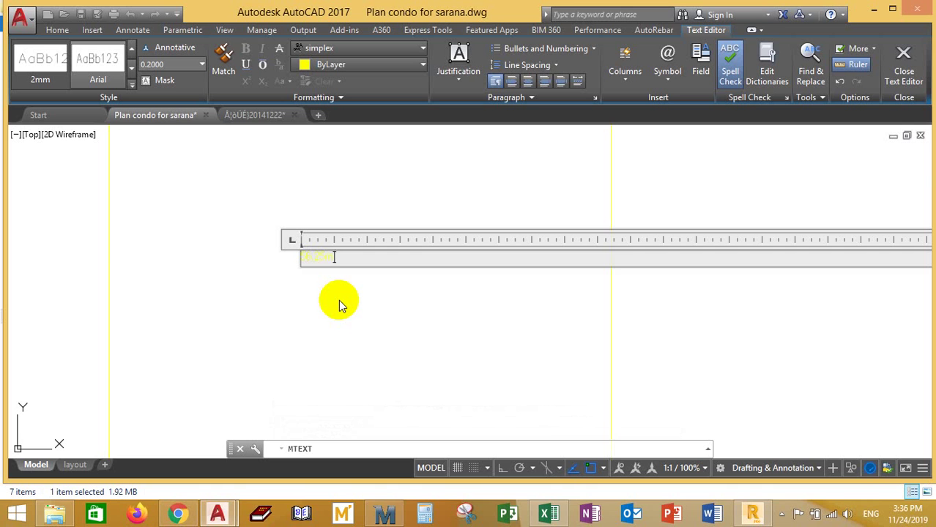
text(^2)
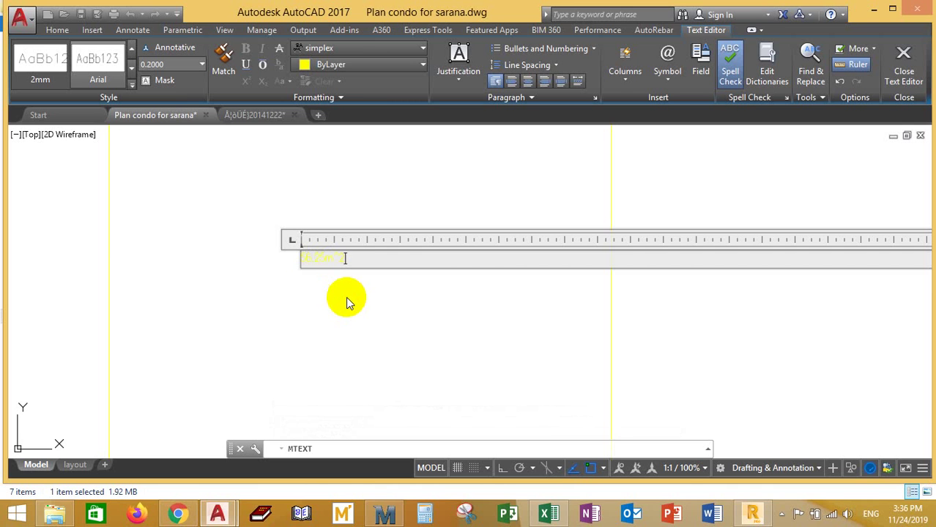
click(305, 259)
text(=)
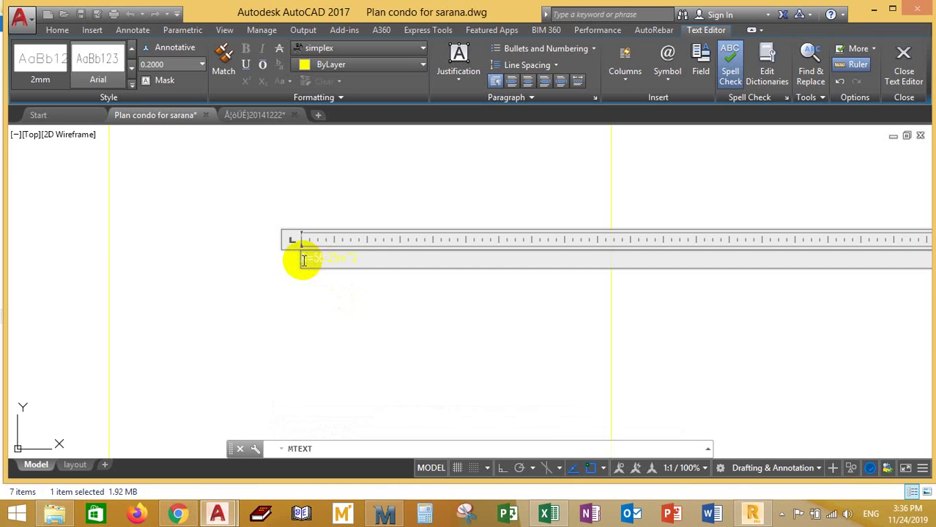
click(340, 303)
Step: Shrink the width of the area label's text frame by stretching its width grip toward the start of the text
click(328, 292)
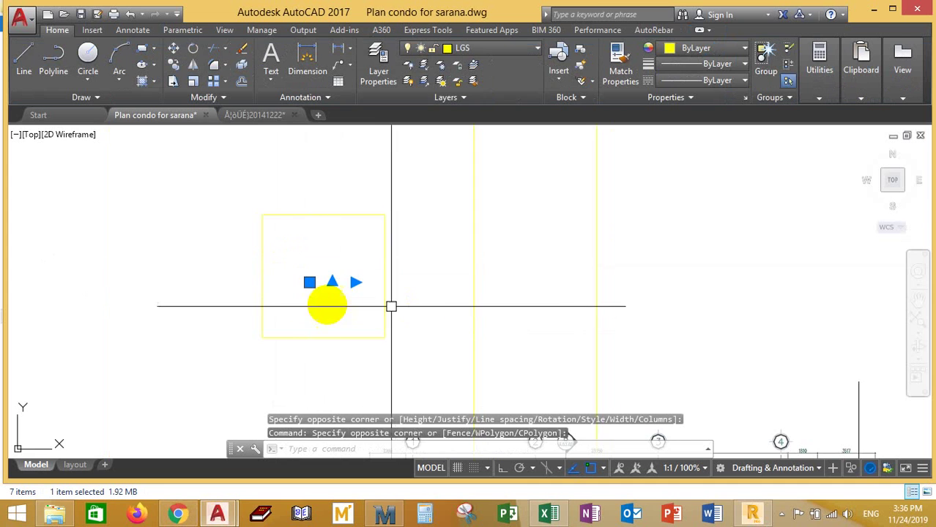
scroll(334, 278, up, 6)
click(411, 267)
scroll(271, 271, up, 6)
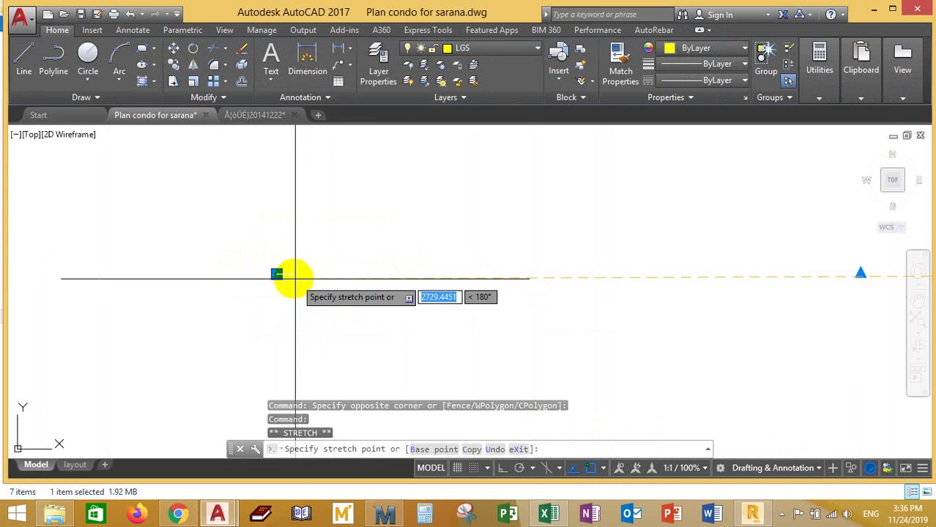
click(194, 259)
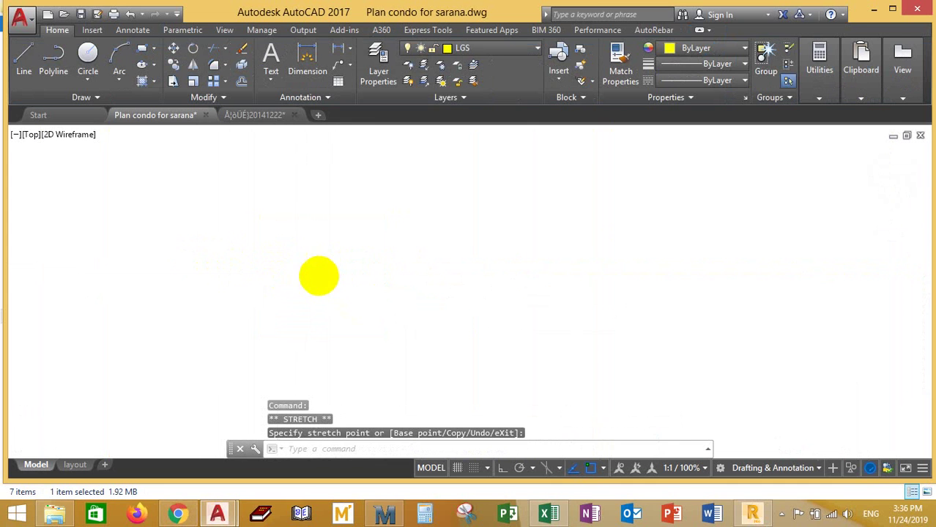
Step: Set the area label's text height to 200
scroll(397, 317, down, 3)
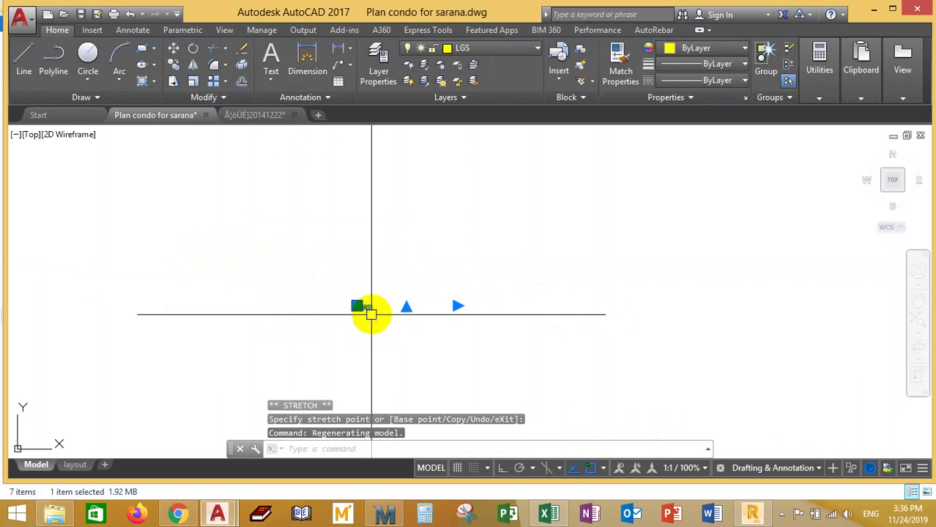
scroll(370, 313, up, 4)
key(Escape)
double_click(354, 293)
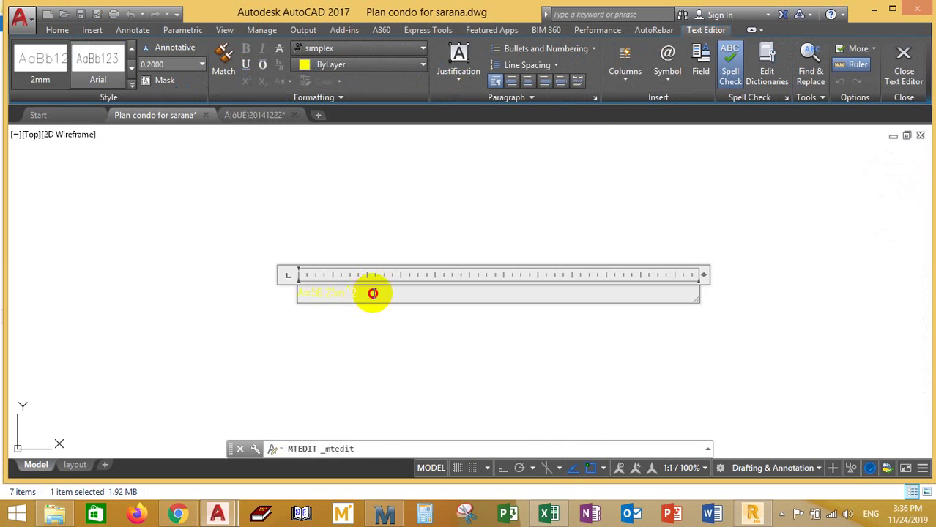
click(160, 63)
text(200)
key(Return)
scroll(244, 272, down, 3)
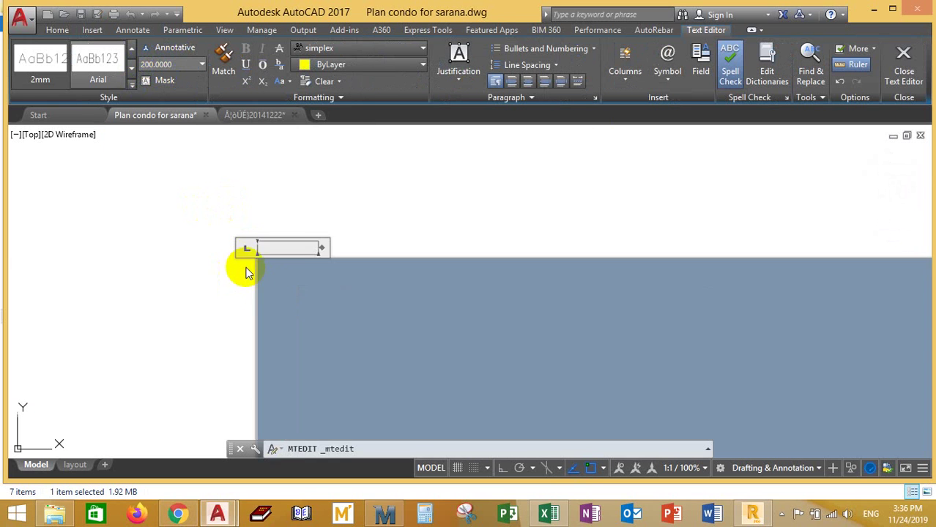
scroll(327, 284, down, 3)
scroll(348, 301, up, 1)
click(377, 321)
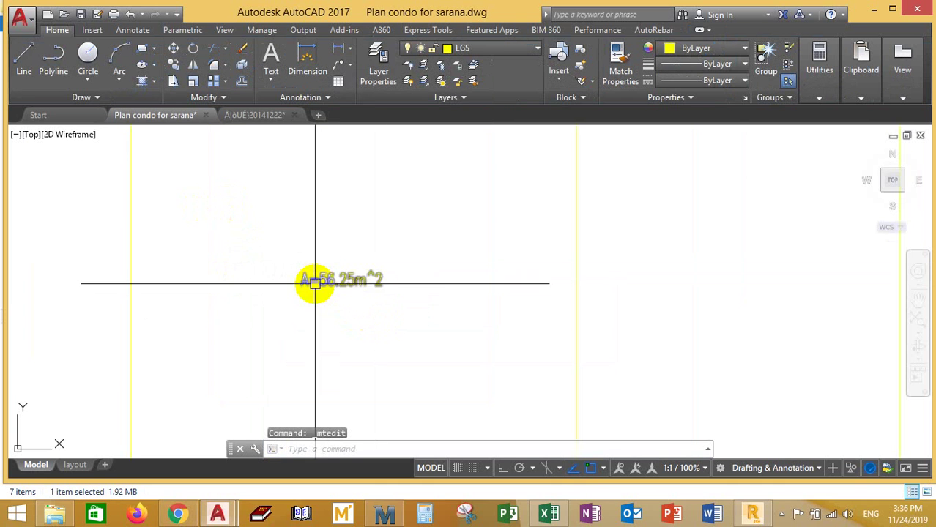
Step: Move the area label slightly upward within its square rectangle
scroll(313, 280, down, 1)
scroll(383, 274, down, 1)
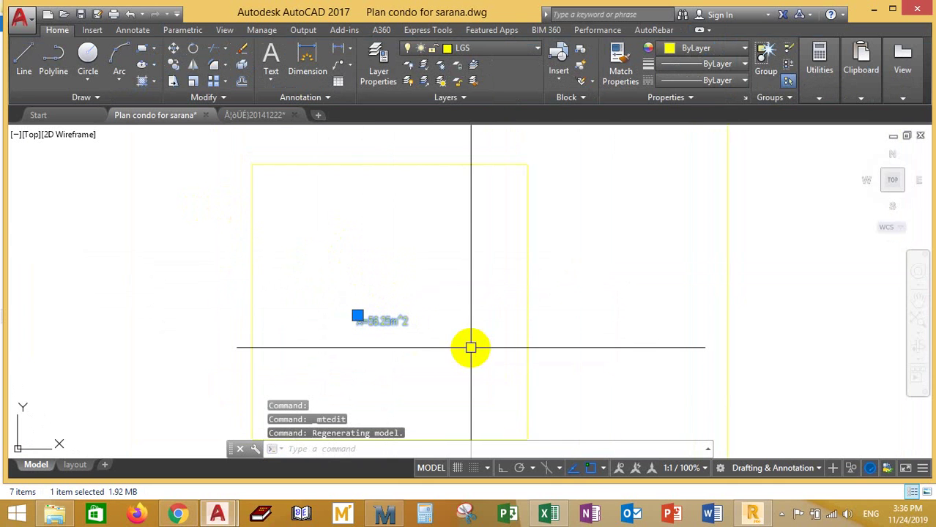
key(Return)
click(439, 338)
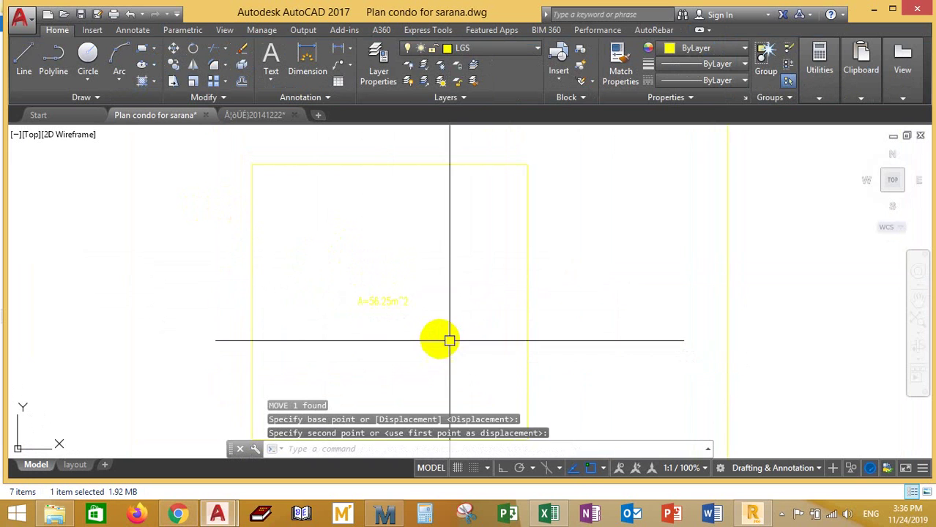
Step: Increase the area label's text height to 300
click(407, 302)
double_click(395, 304)
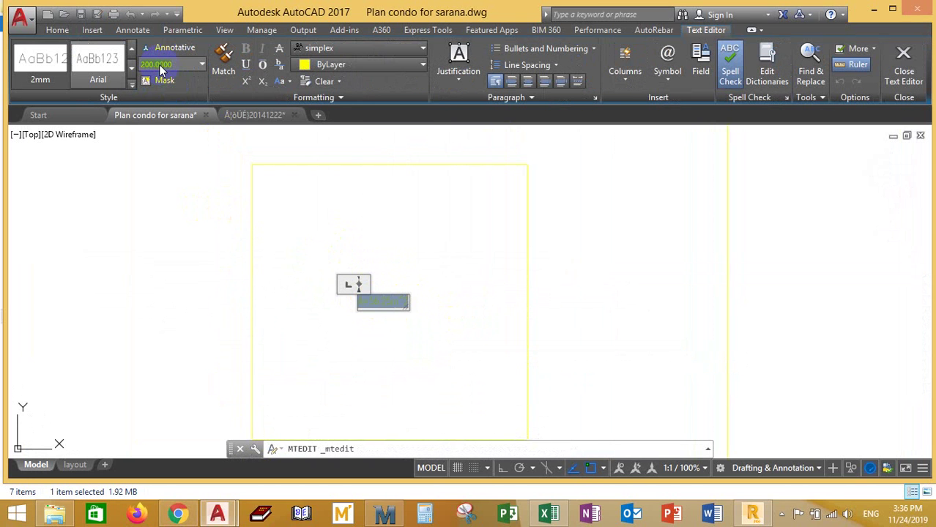
click(248, 178)
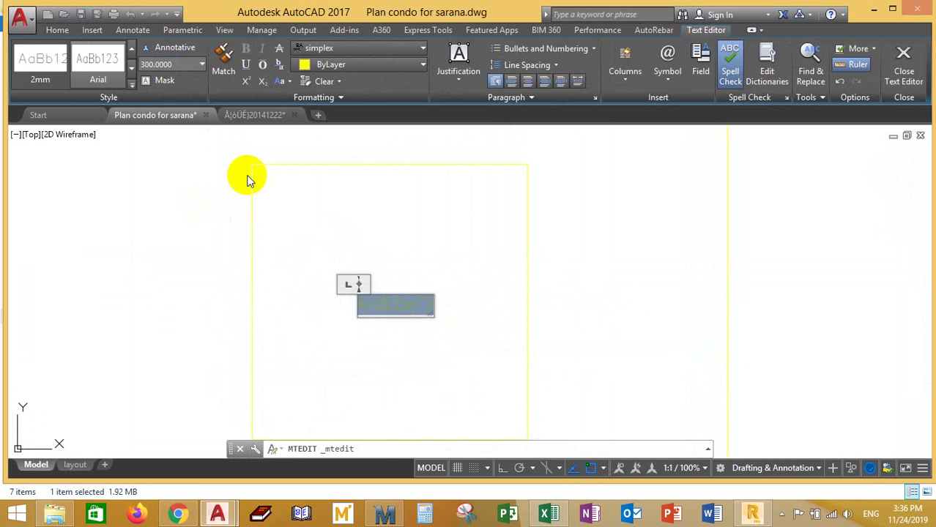
scroll(378, 303, down, 5)
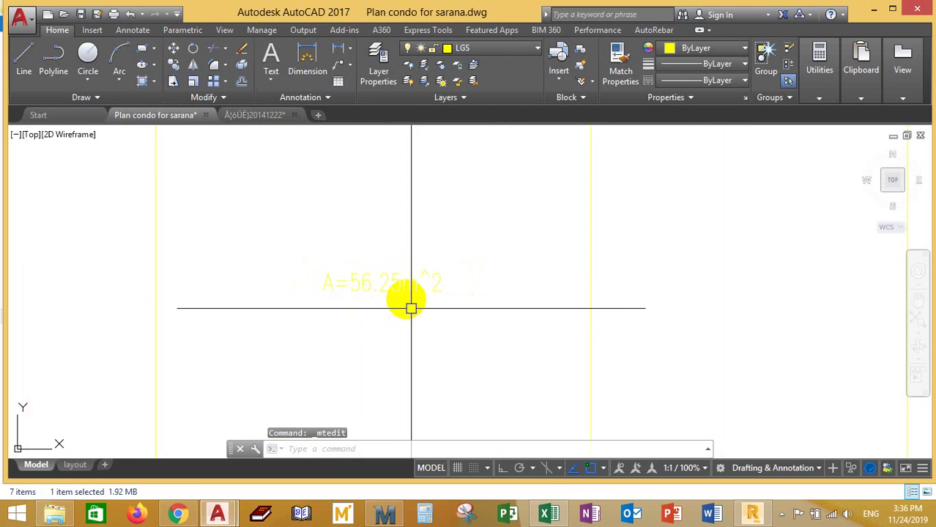
Step: Examine the basement plan's columns along grid lines A to D, focusing on the edge column at B1
scroll(382, 291, down, 4)
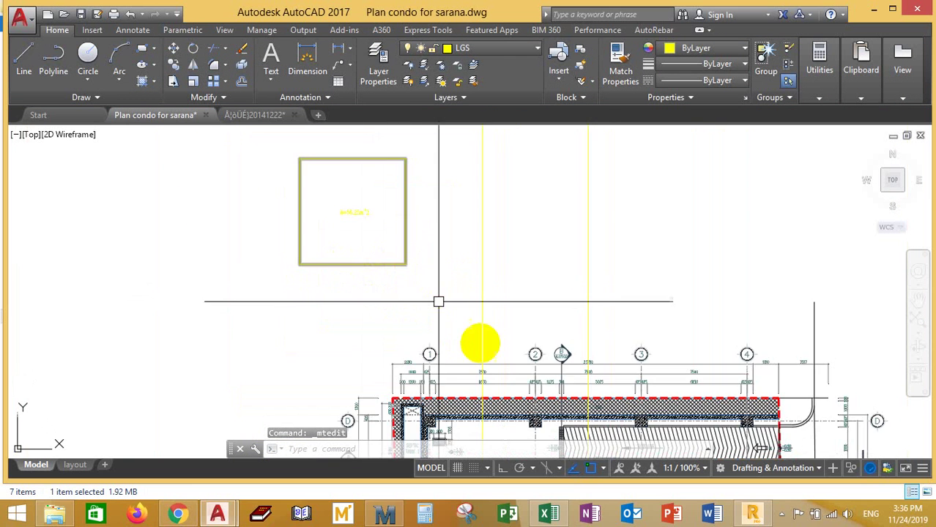
scroll(468, 205, up, 4)
middle_drag(489, 396, 463, 301)
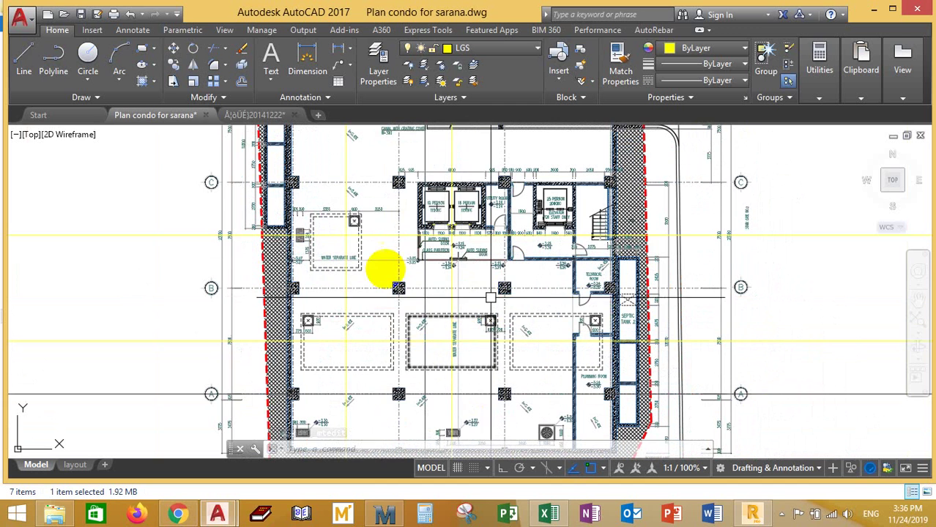
scroll(401, 233, down, 2)
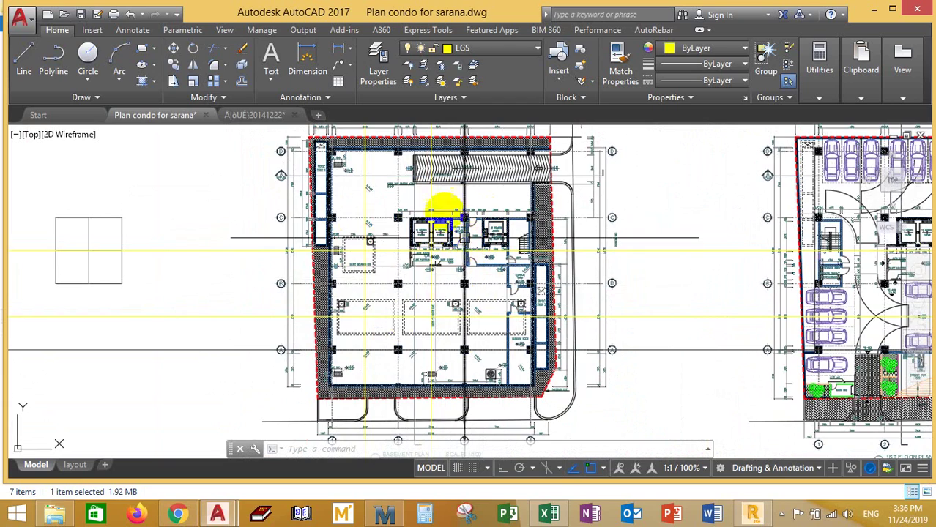
scroll(432, 218, up, 4)
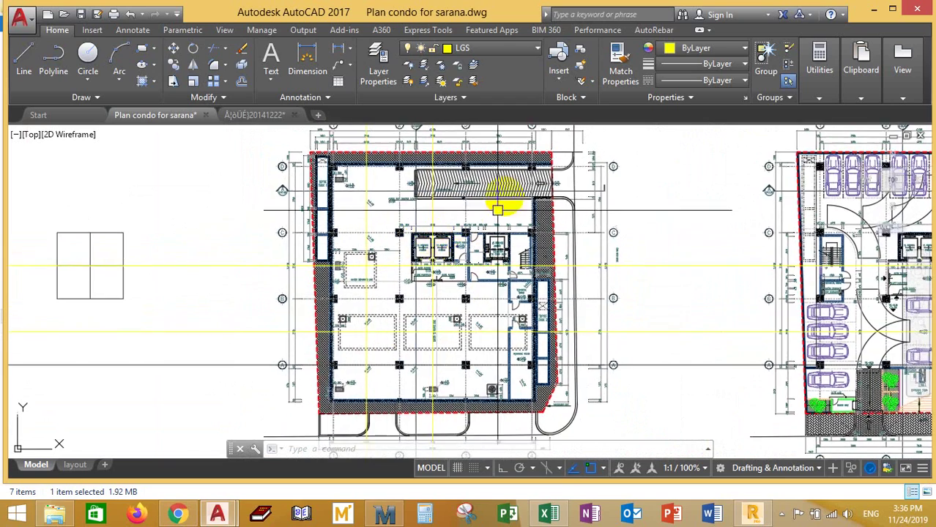
scroll(249, 211, up, 8)
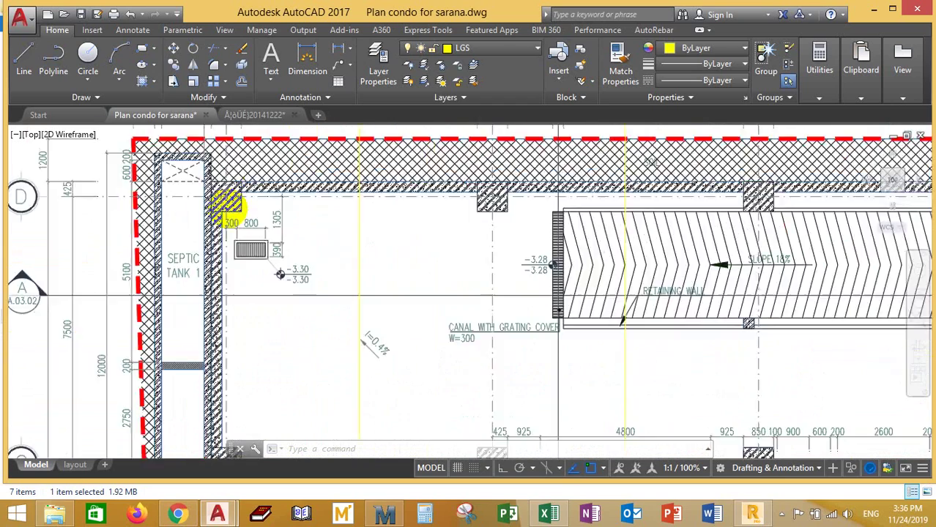
scroll(282, 238, down, 6)
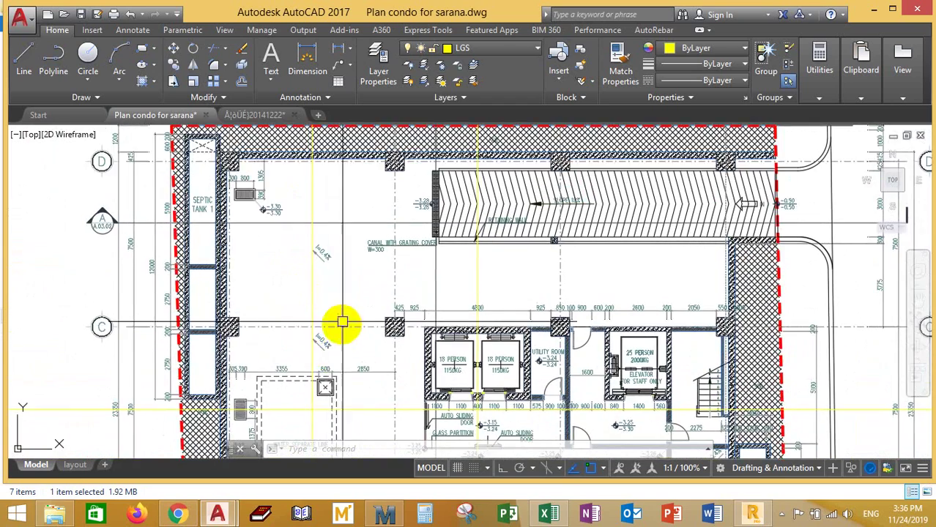
middle_drag(340, 324, 331, 272)
scroll(322, 300, down, 4)
scroll(301, 354, up, 8)
scroll(303, 323, down, 7)
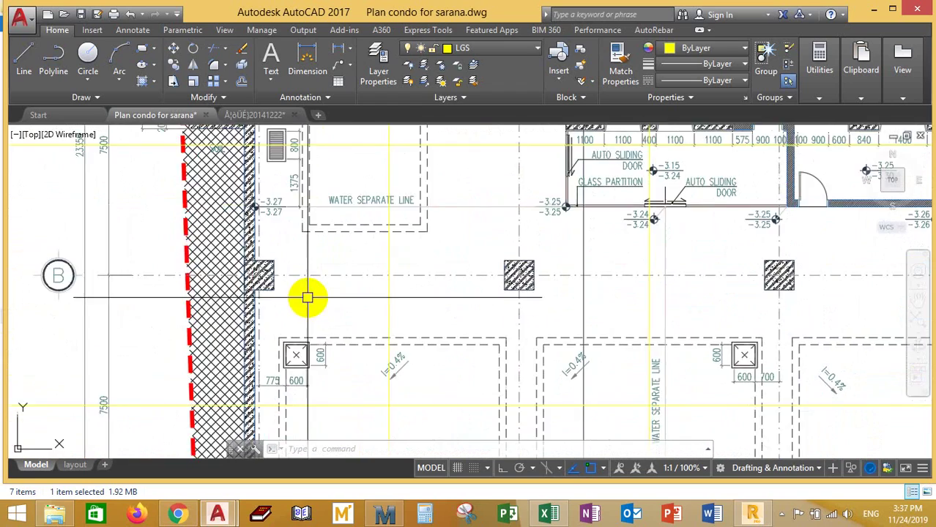
middle_drag(330, 328, 294, 396)
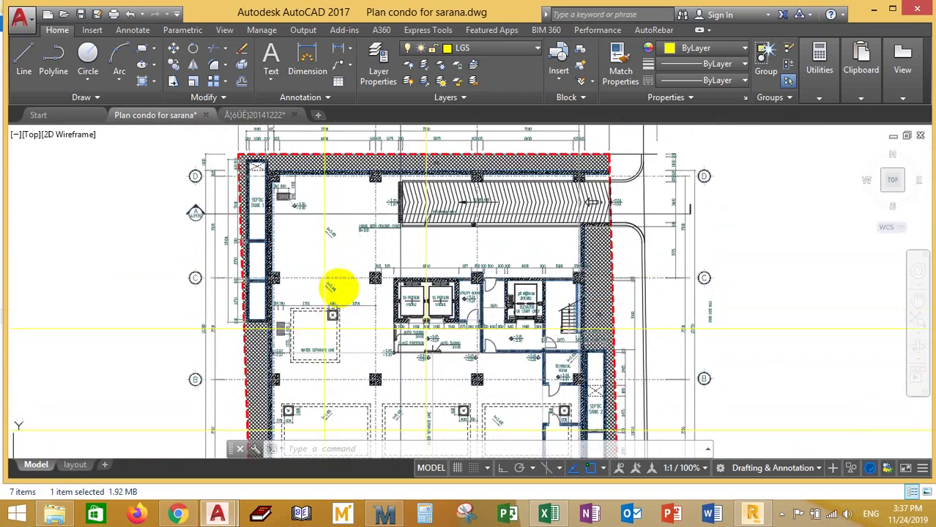
middle_drag(320, 320, 305, 313)
scroll(279, 282, up, 3)
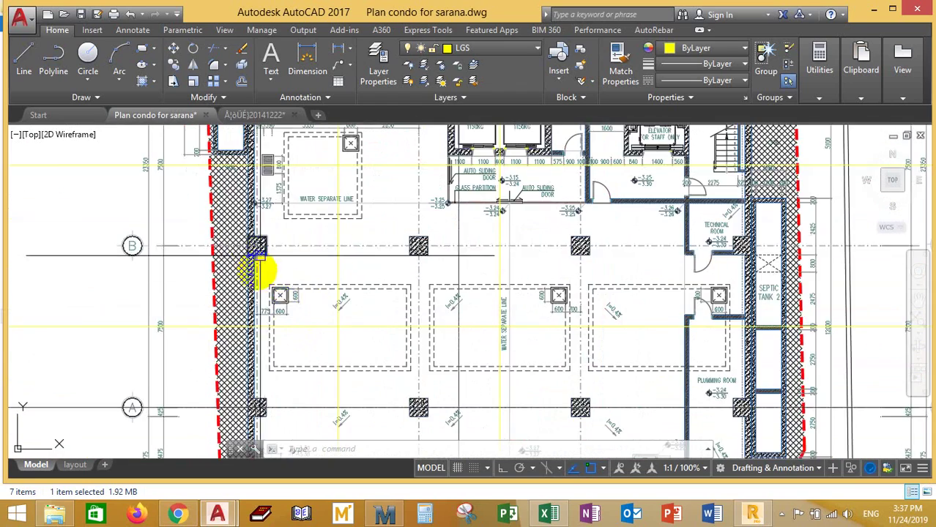
scroll(263, 276, down, 2)
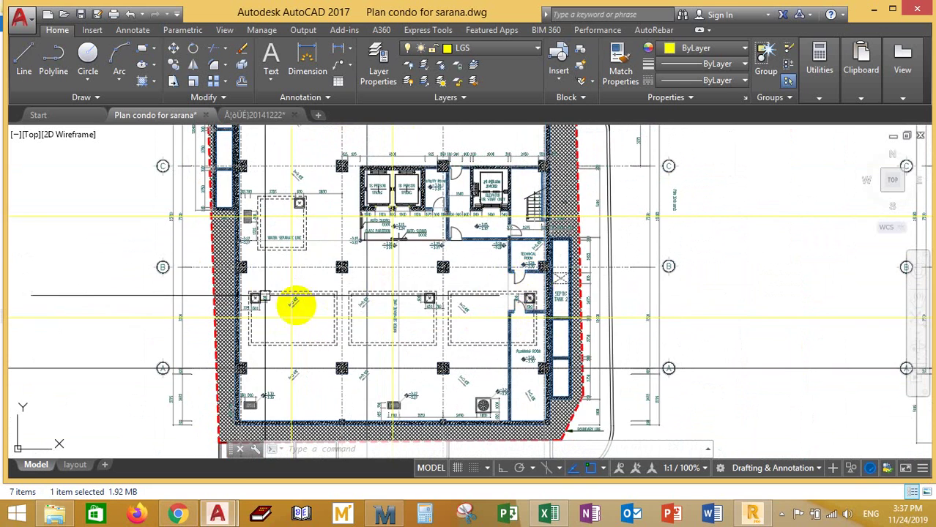
Step: Draw a rectangle about 4092 by 7500 around edge column B1, from the yellow midlines' intersection to the outer wall
scroll(263, 297, up, 2)
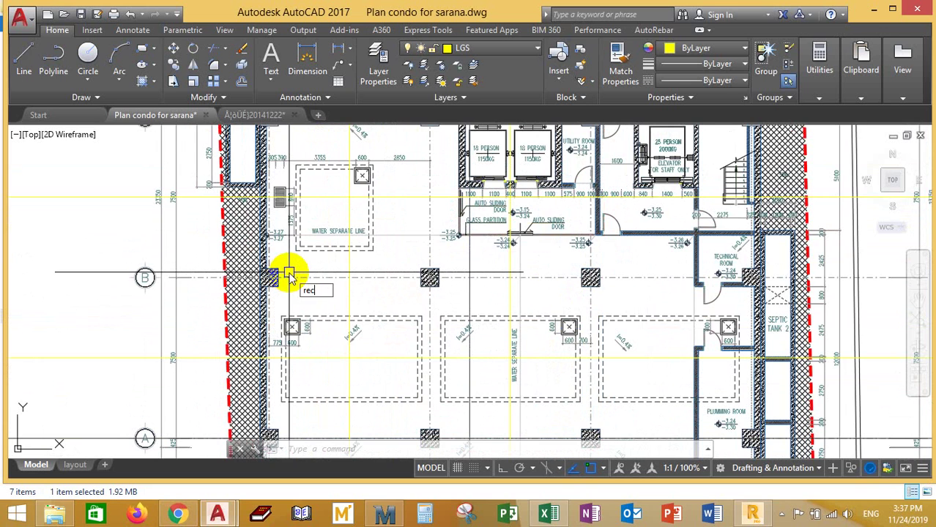
key(Return)
click(343, 199)
scroll(255, 360, up, 5)
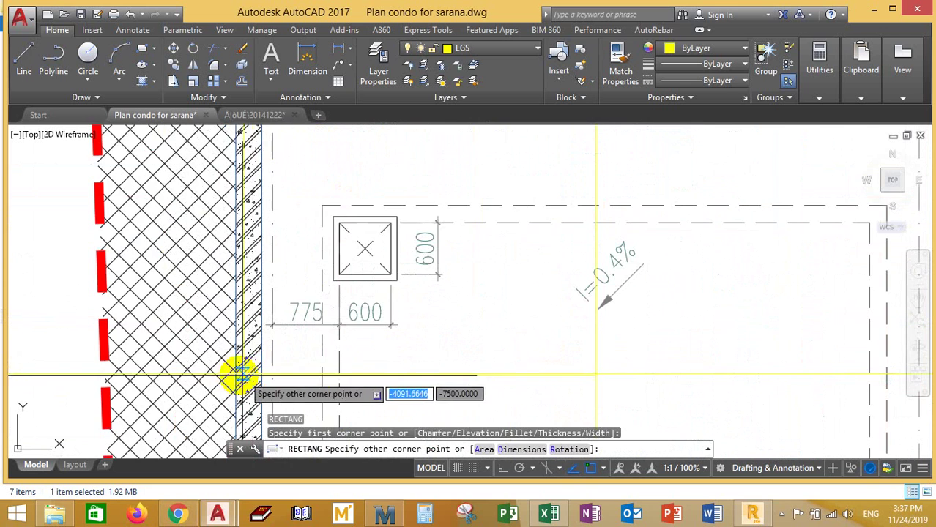
scroll(241, 375, down, 4)
click(345, 291)
Step: Move the edge column's rectangle out of the basement plan to the empty space above the labelled square
click(351, 248)
scroll(351, 249, down, 2)
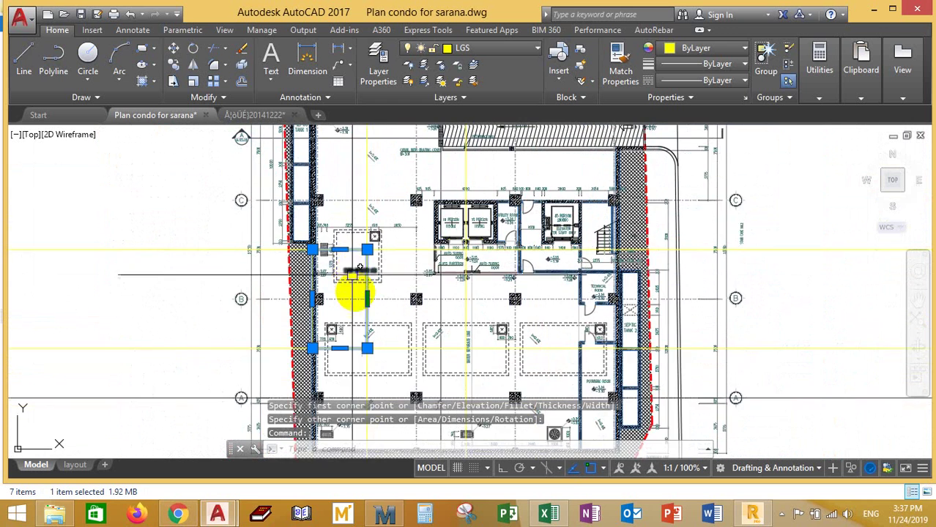
middle_drag(367, 293, 374, 307)
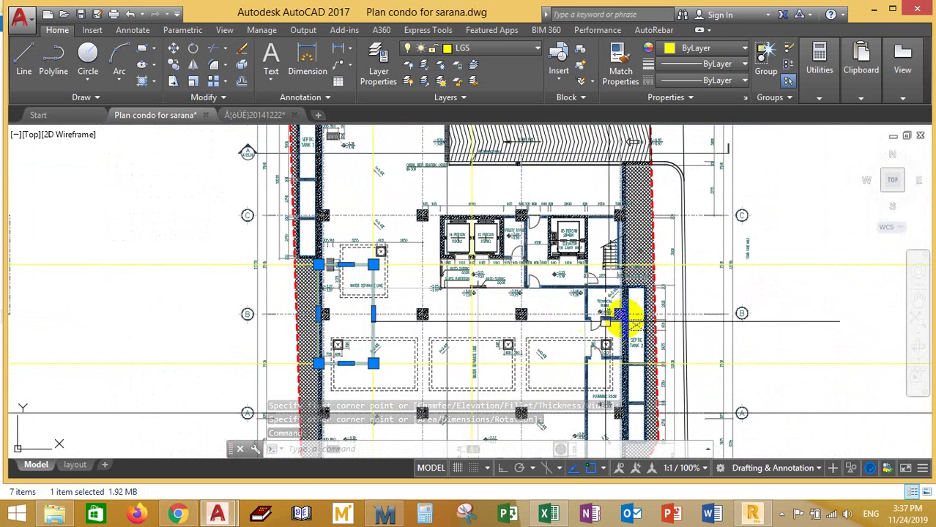
scroll(575, 311, down, 4)
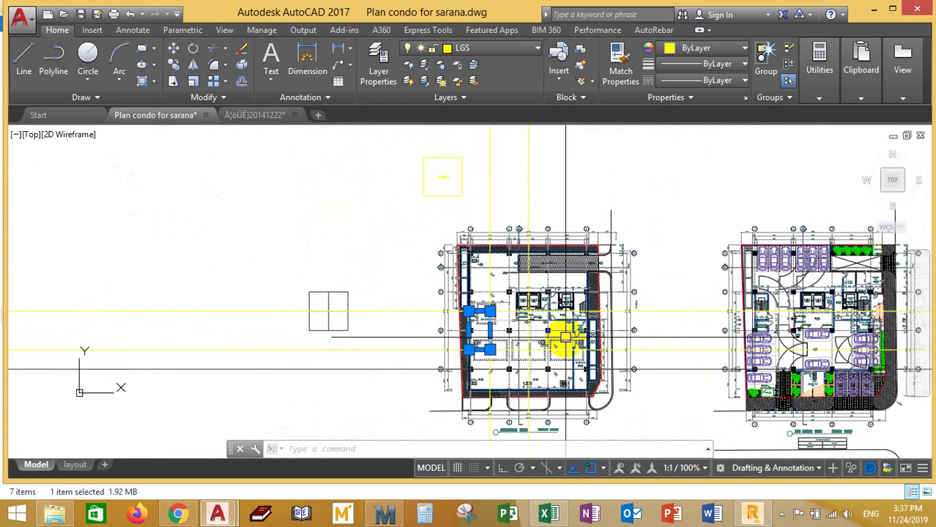
key(Return)
click(518, 231)
scroll(533, 255, up, 4)
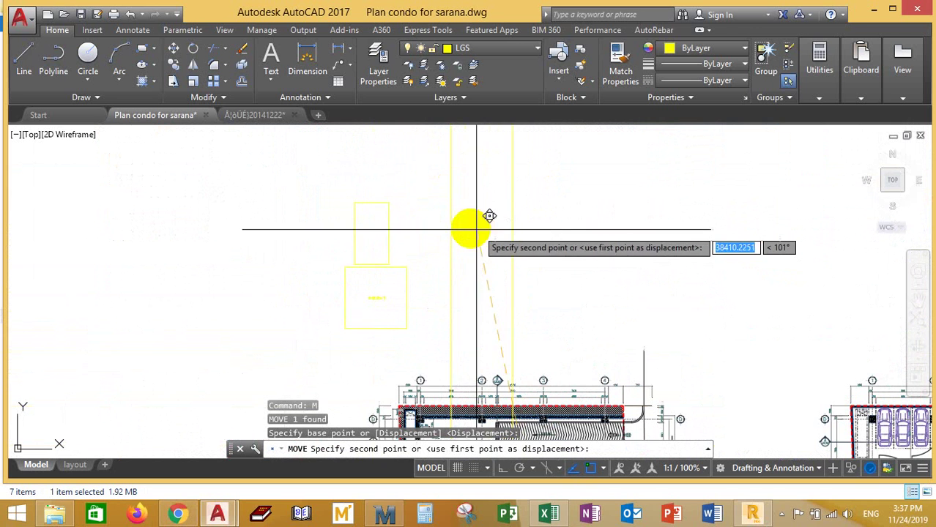
click(477, 219)
Step: Move the narrow rectangle down beside the labelled square, on the side away from the yellow construction lines
click(425, 220)
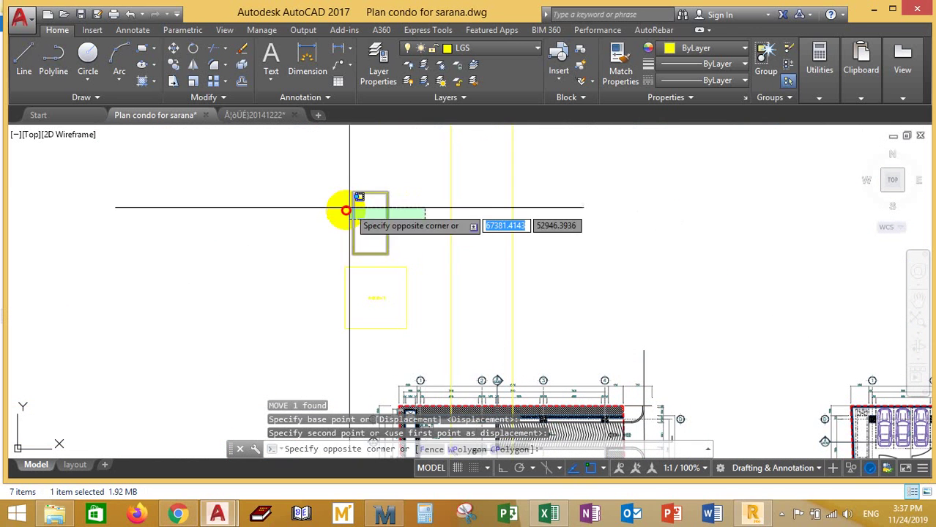
click(338, 211)
key(Return)
click(353, 222)
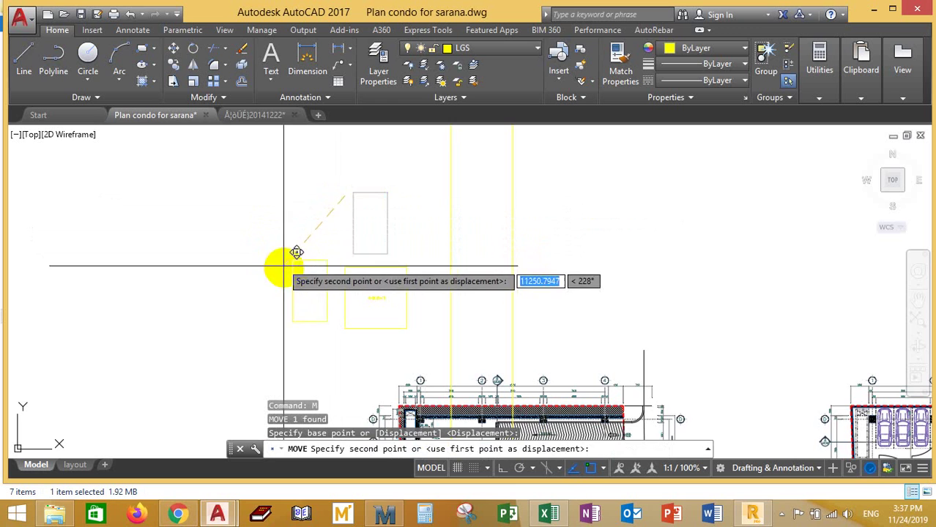
click(303, 297)
middle_drag(303, 297, 390, 314)
scroll(442, 316, up, 5)
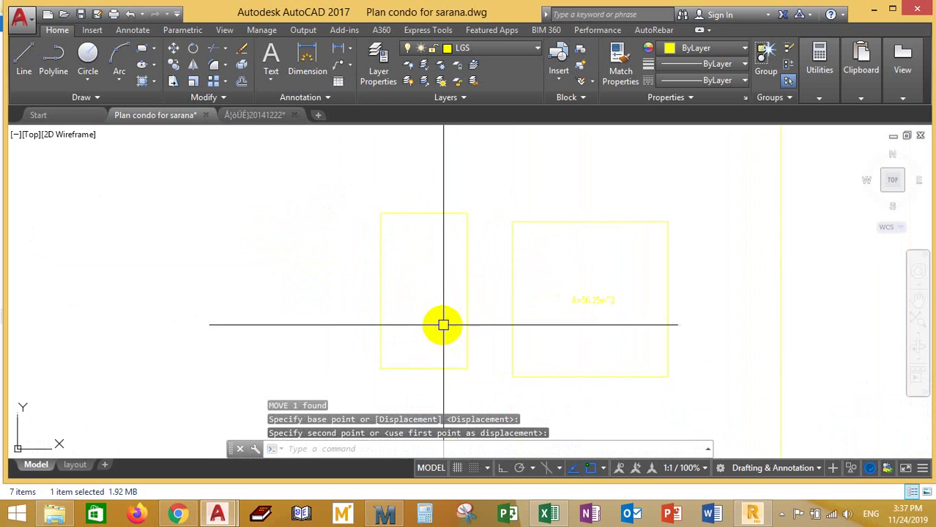
Step: Copy the area label from the square into the middle of the narrow rectangle
scroll(450, 320, down, 5)
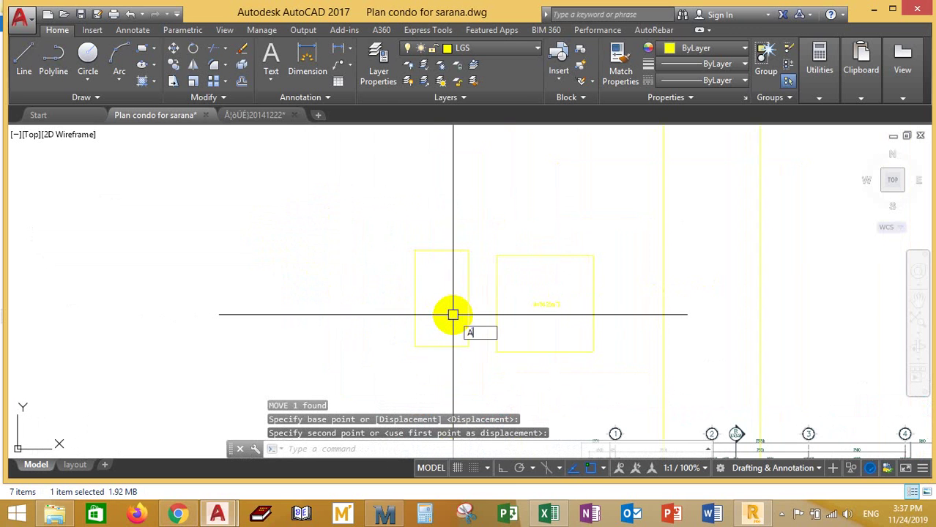
key(Escape)
key(Escape)
click(522, 350)
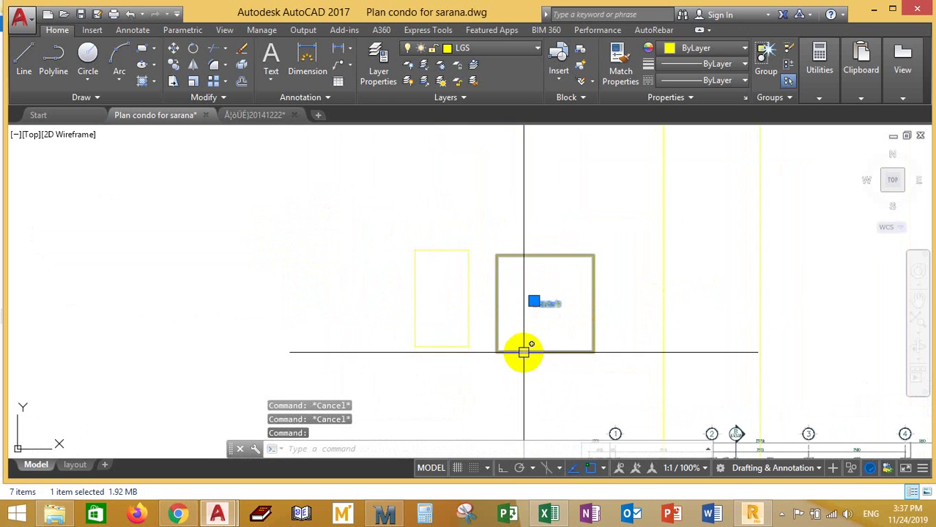
key(Return)
click(542, 381)
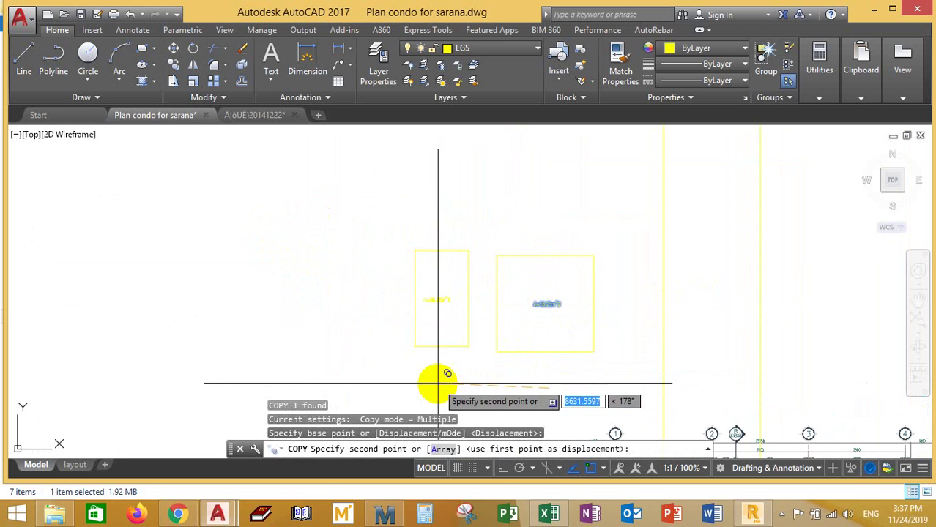
click(444, 384)
key(Escape)
Step: Set the colour of both area labels to Magenta
click(513, 282)
click(578, 318)
click(449, 318)
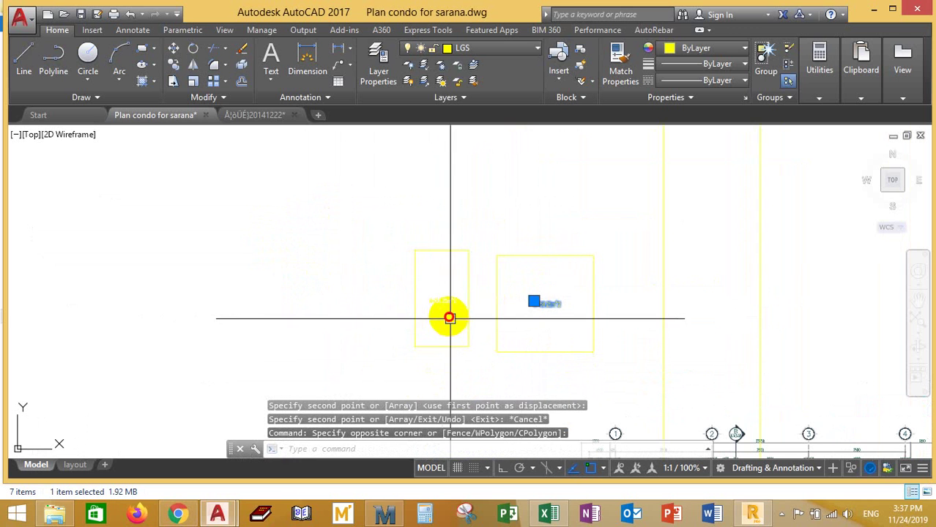
click(421, 289)
click(707, 49)
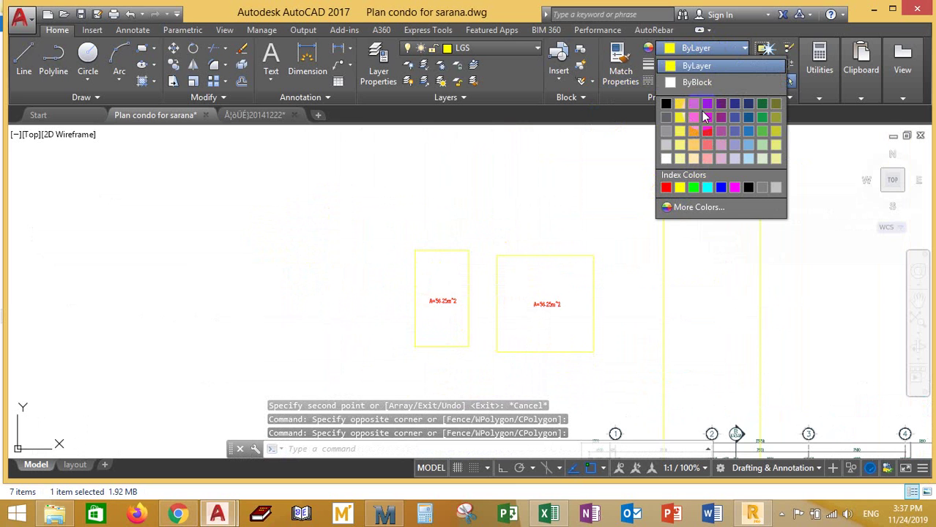
click(747, 187)
scroll(571, 292, up, 2)
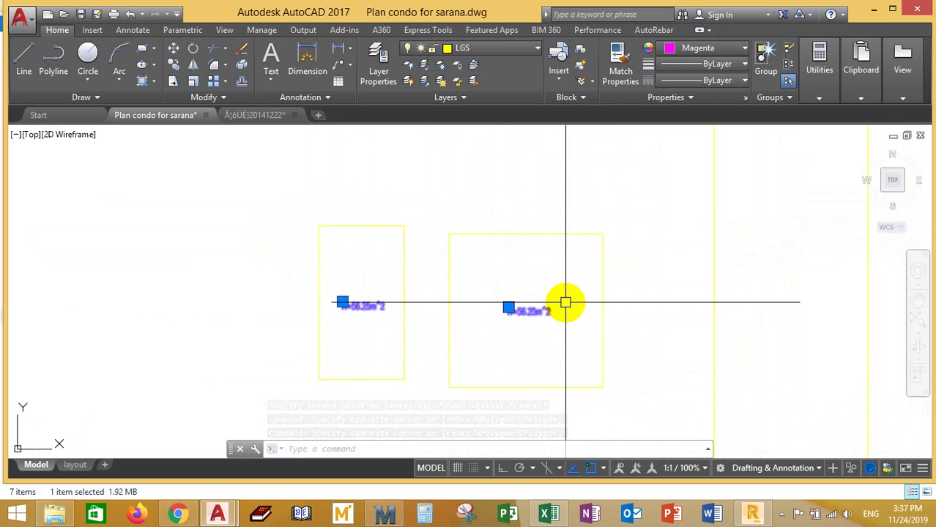
key(Escape)
Step: Set the colour of both tributary-area rectangles to Magenta
click(536, 274)
click(711, 162)
click(706, 49)
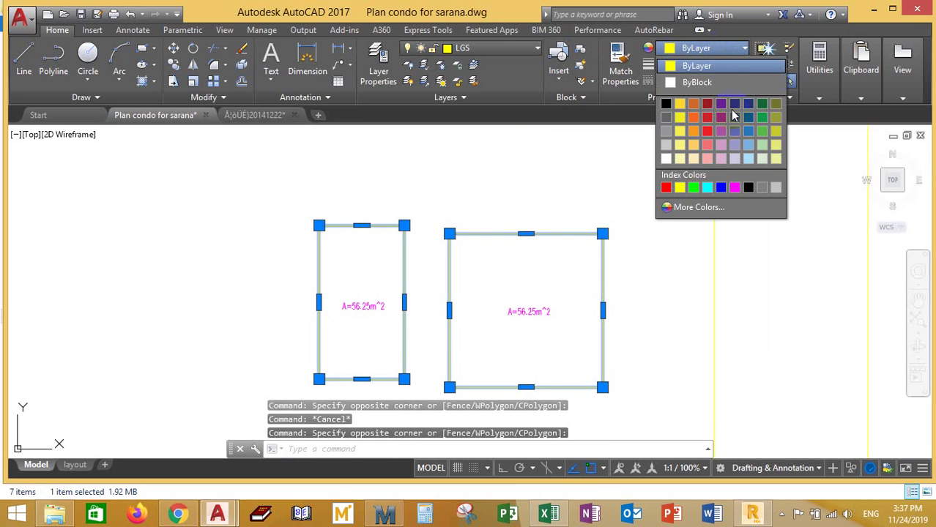
click(734, 187)
key(Escape)
scroll(474, 286, up, 6)
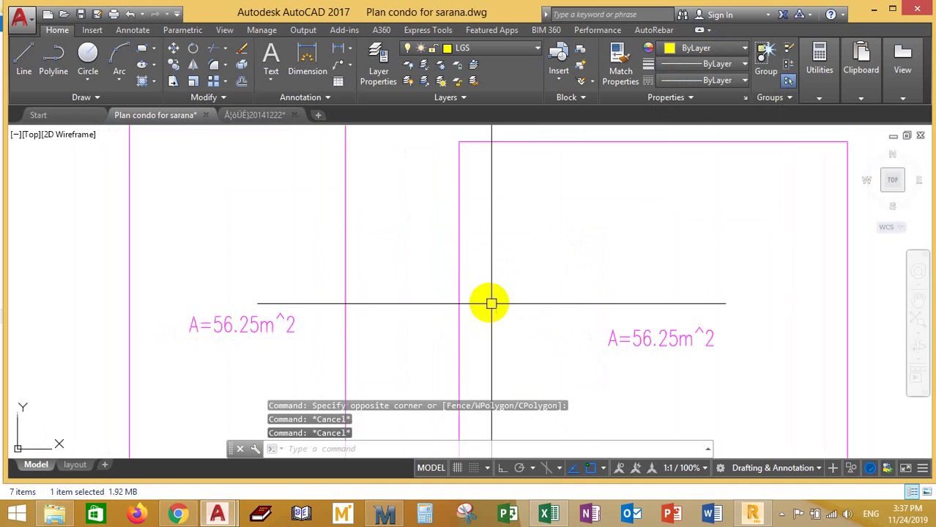
Step: Move the area label out of the narrow rectangle into the empty space beside it, away from the square
scroll(406, 308, down, 4)
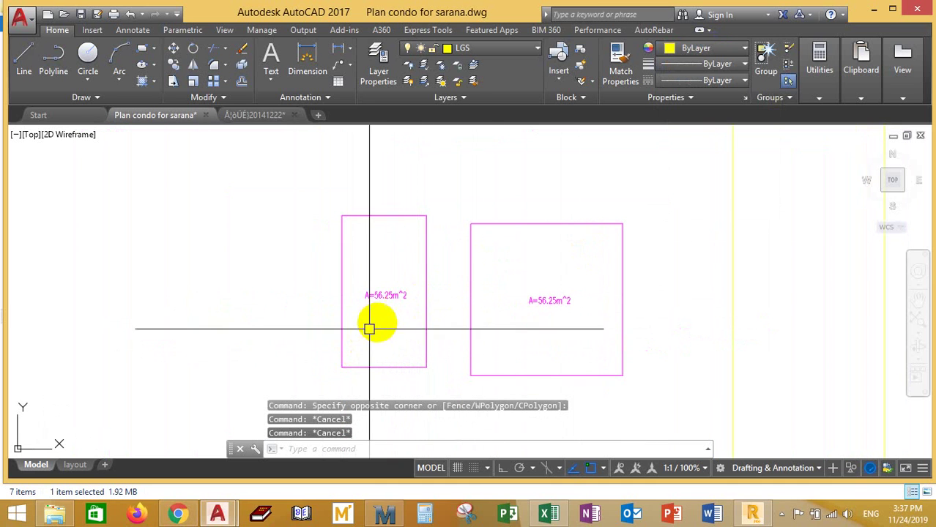
click(362, 296)
text(m)
key(Return)
click(271, 314)
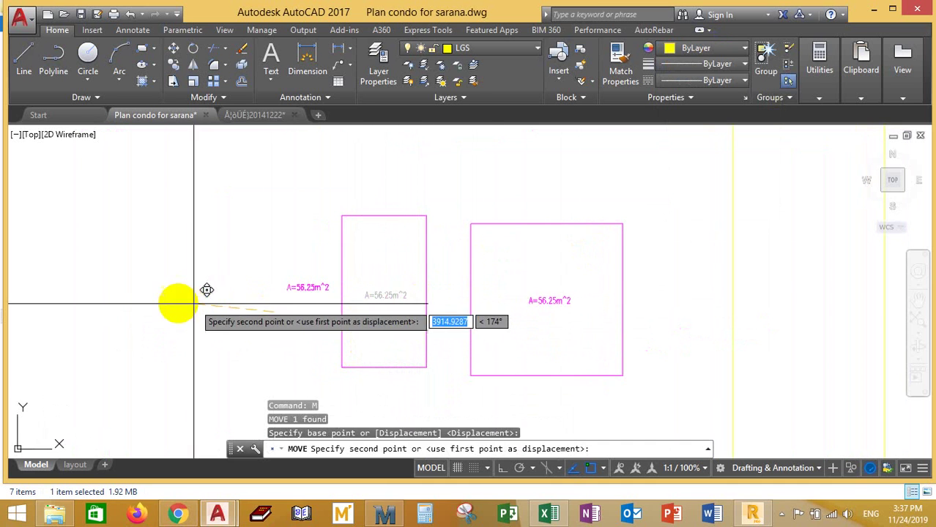
Step: Measure the narrow rectangle's area as an object and read the result in the command history
key(Return)
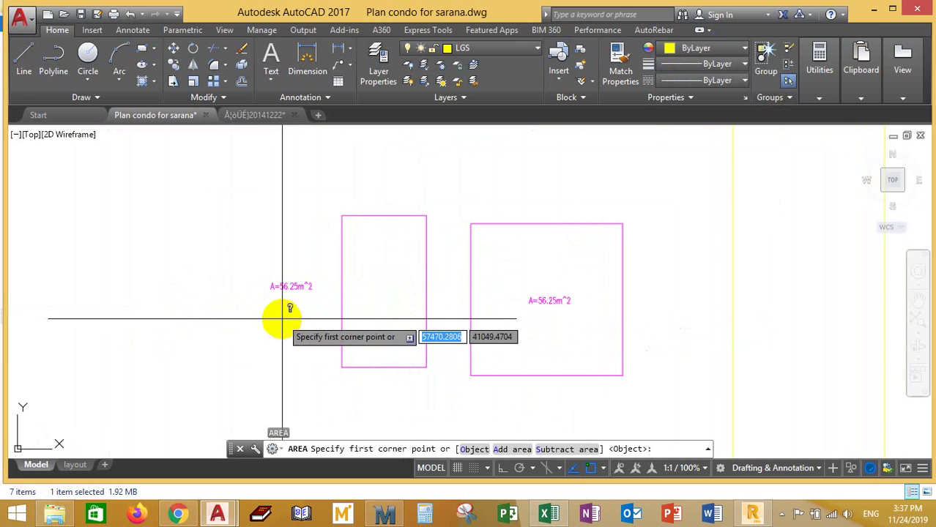
text(o)
key(Return)
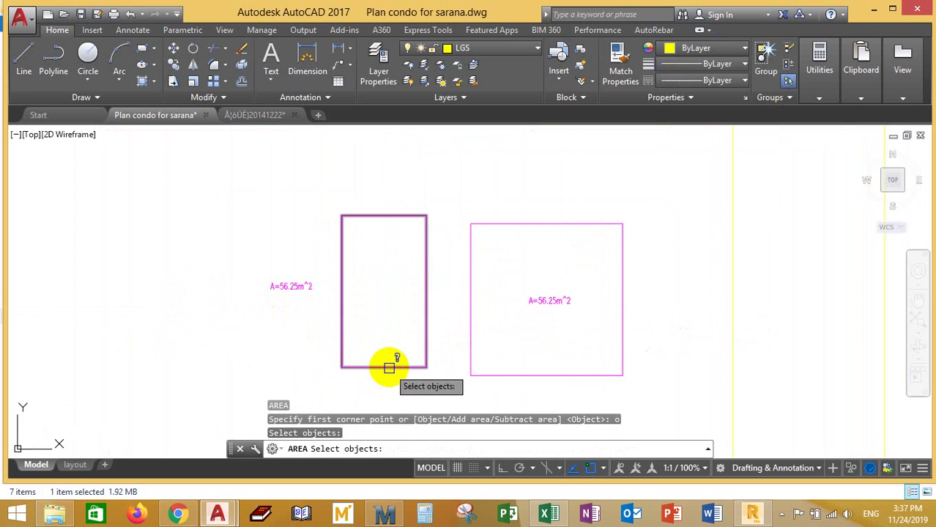
click(389, 367)
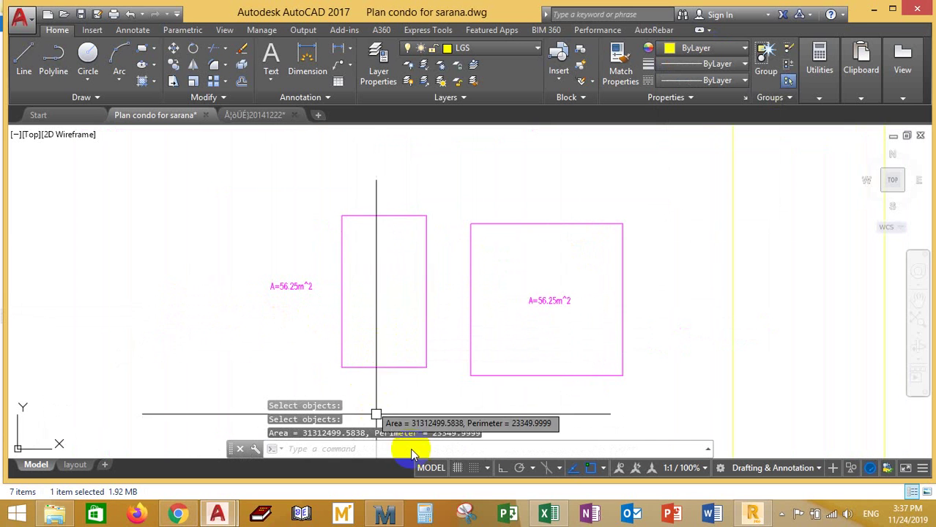
click(707, 449)
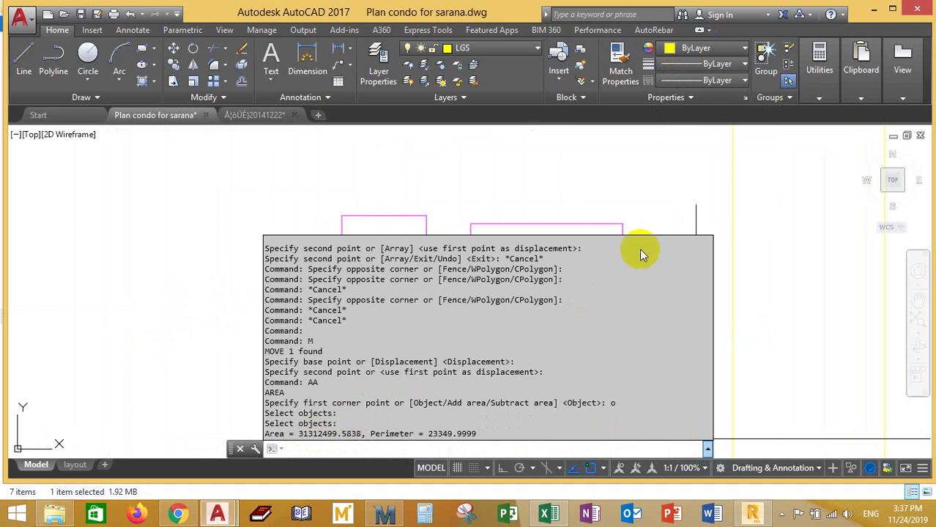
Step: Change the text of the label beside the narrow rectangle to A=31.31m^2
scroll(303, 297, up, 5)
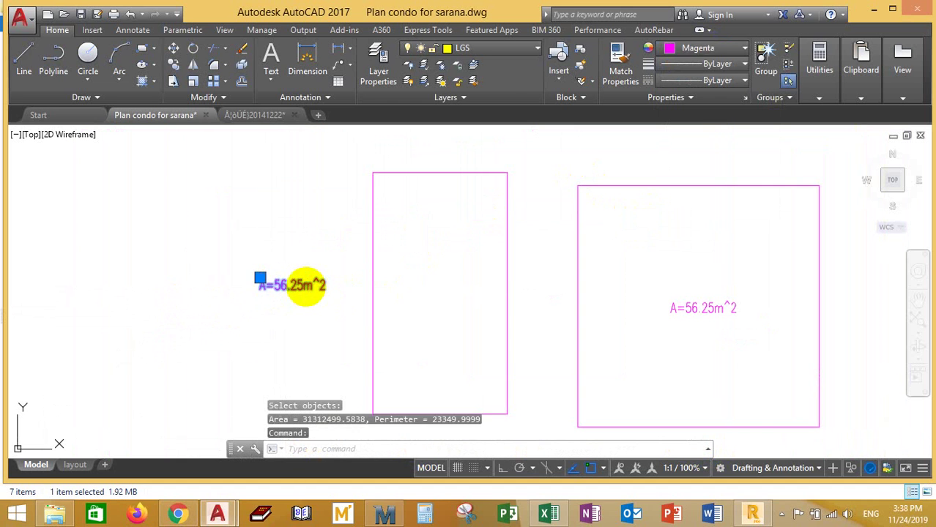
double_click(282, 285)
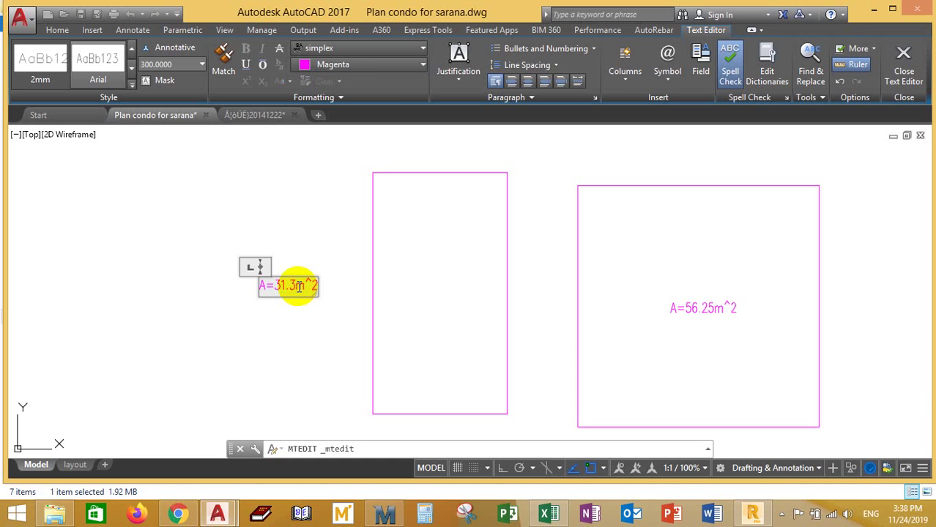
click(361, 339)
Step: Move the A=31.31m^2 label back inside the narrow rectangle
click(305, 284)
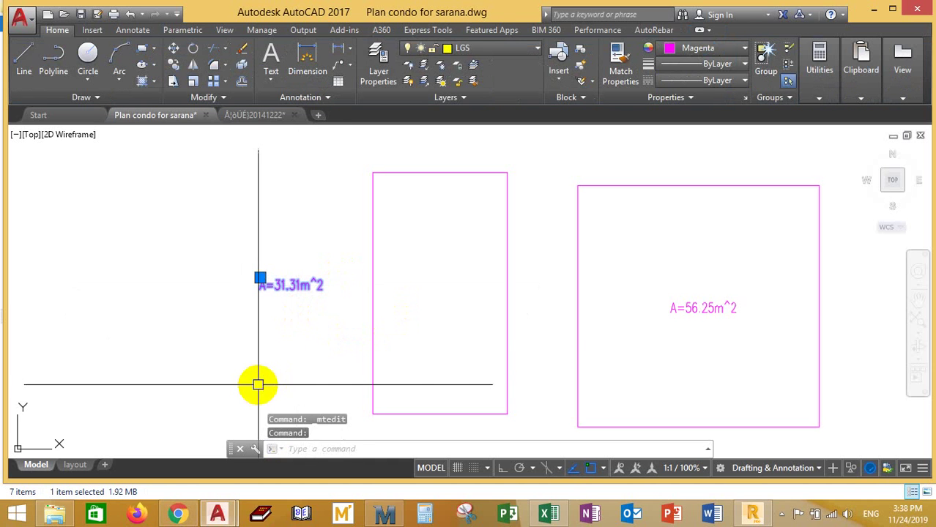
text(m)
key(Return)
click(238, 347)
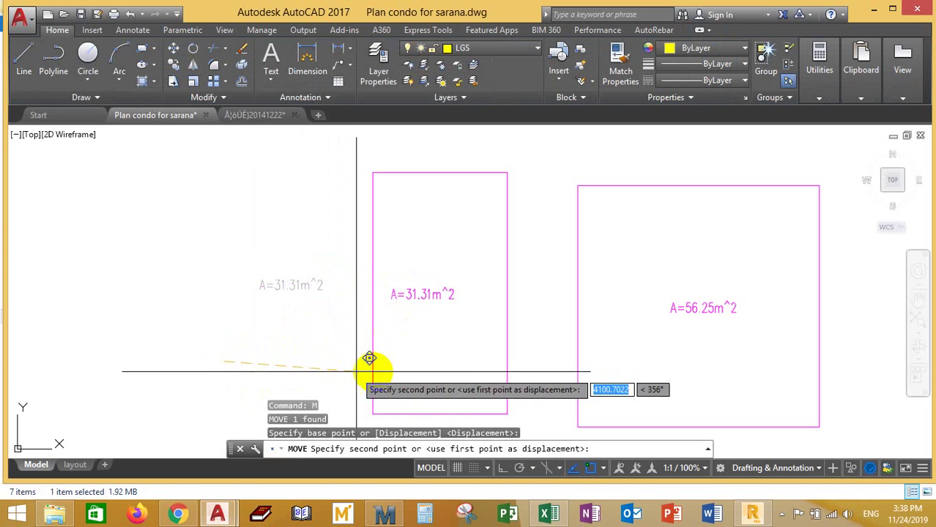
click(371, 364)
Step: Examine the basement plan's column layout, especially the corner column at grid D-1 and the columns along grid D
scroll(438, 226, down, 6)
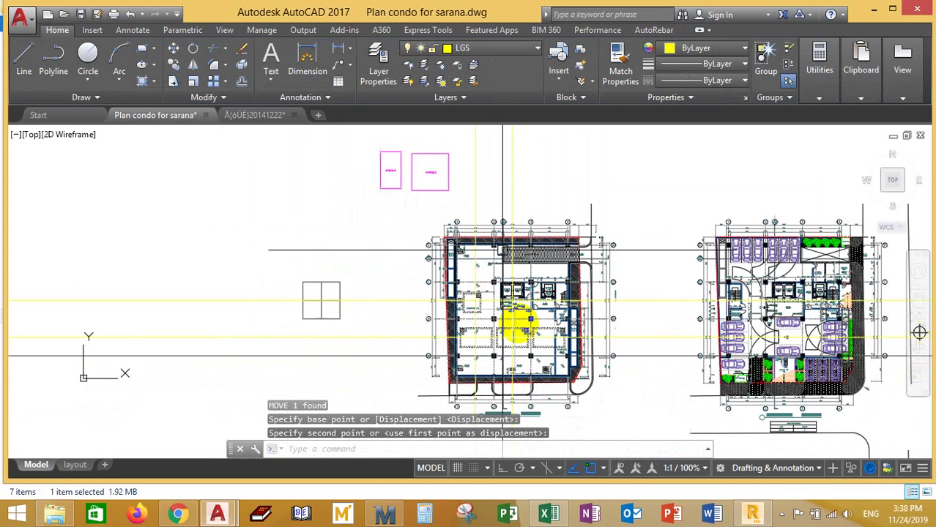
scroll(480, 314, up, 3)
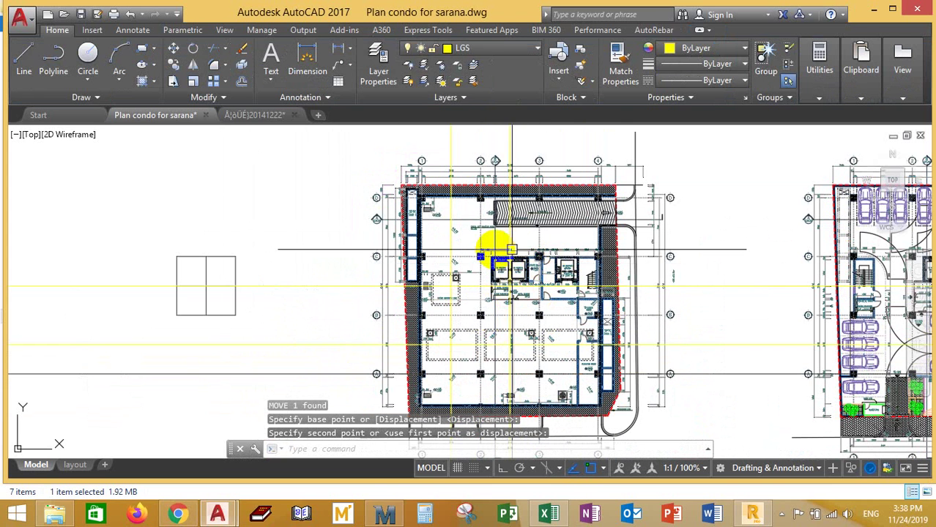
middle_drag(437, 278, 436, 293)
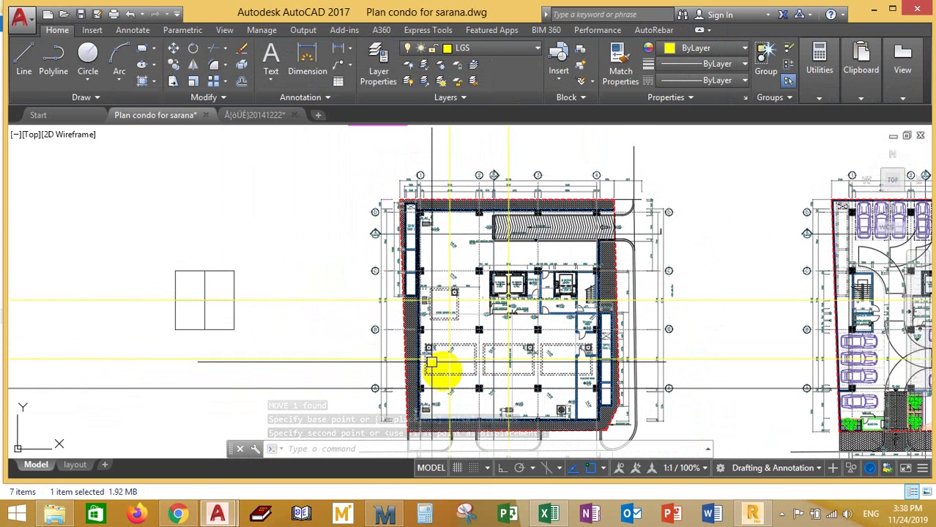
scroll(882, 352, down, 2)
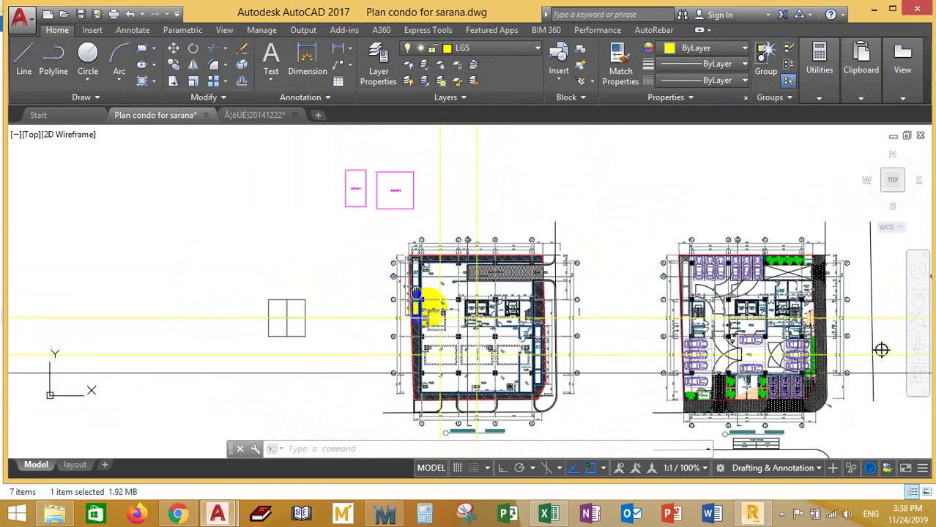
mouse_move(359, 194)
middle_down()
mouse_move(368, 205)
mouse_move(359, 221)
mouse_move(403, 257)
middle_up()
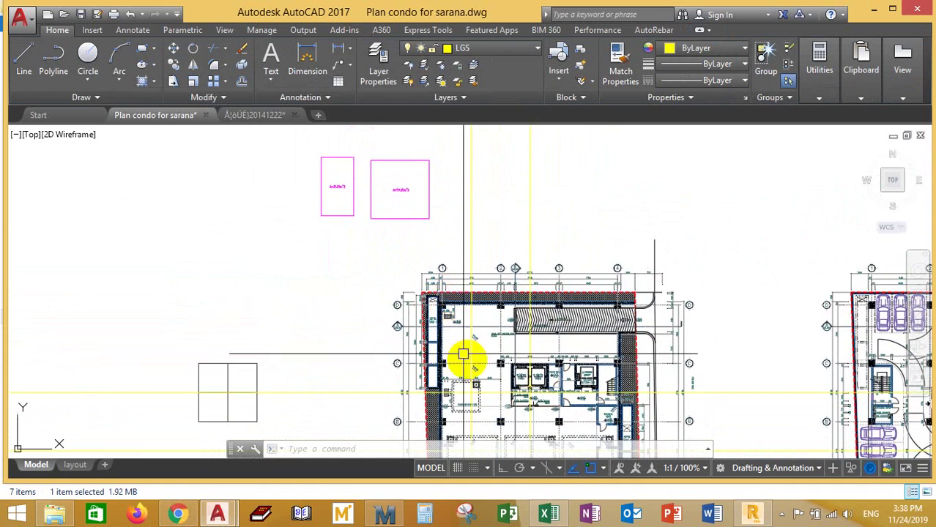
scroll(464, 341, up, 2)
scroll(466, 333, down, 2)
scroll(465, 332, up, 4)
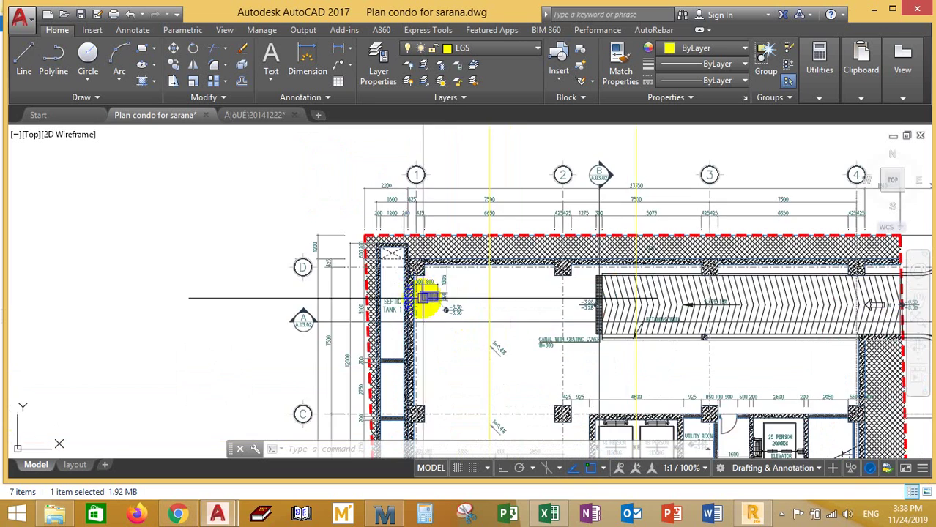
scroll(420, 280, up, 2)
scroll(411, 267, down, 2)
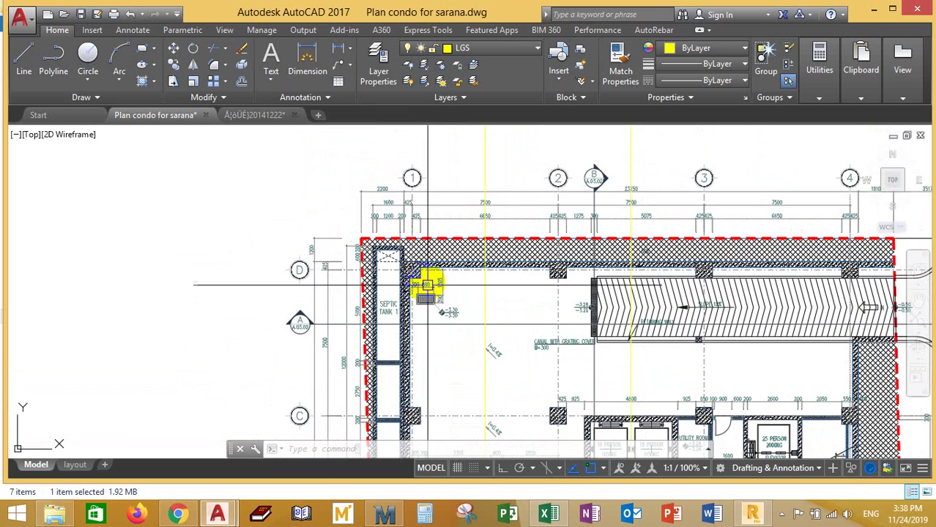
middle_drag(434, 298, 387, 267)
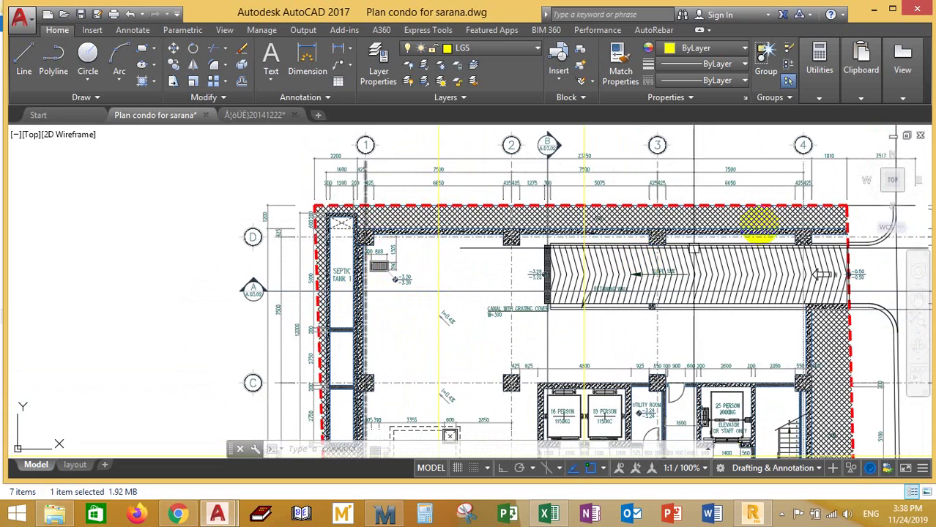
scroll(776, 259, down, 1)
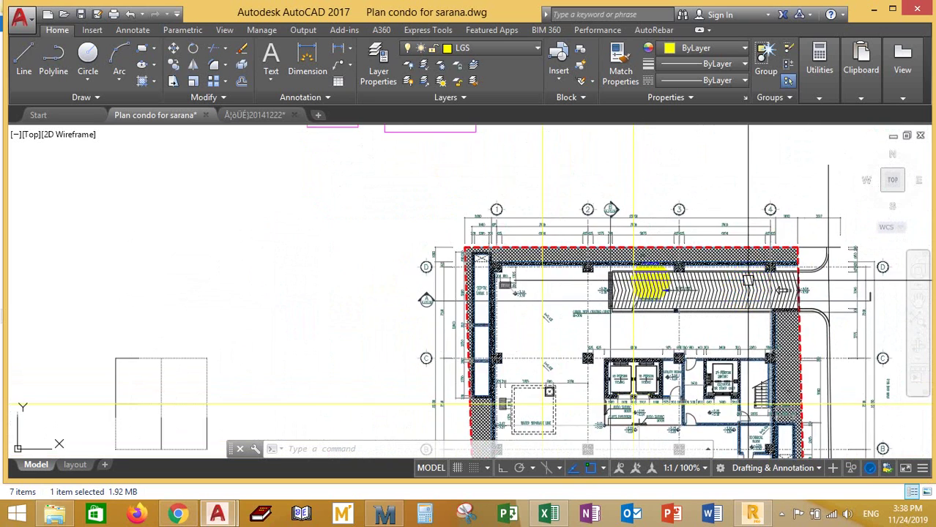
scroll(450, 277, up, 5)
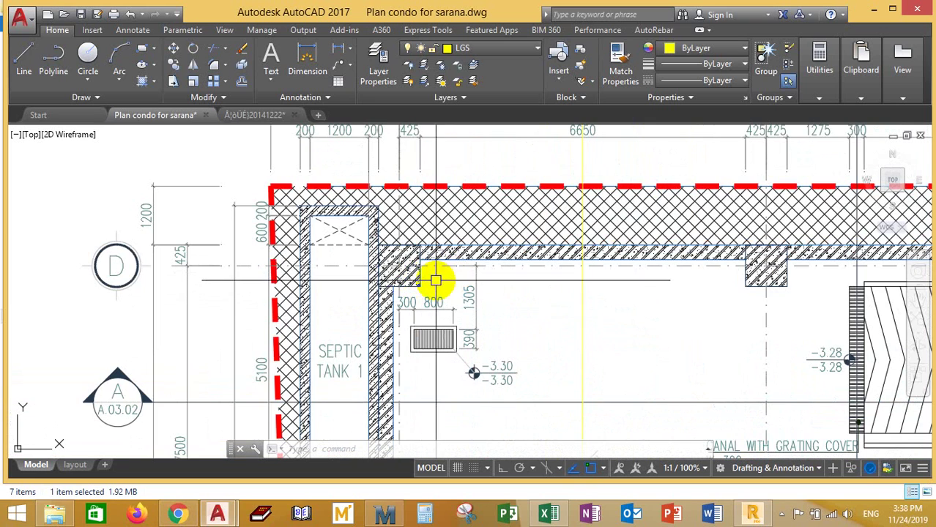
scroll(421, 308, down, 8)
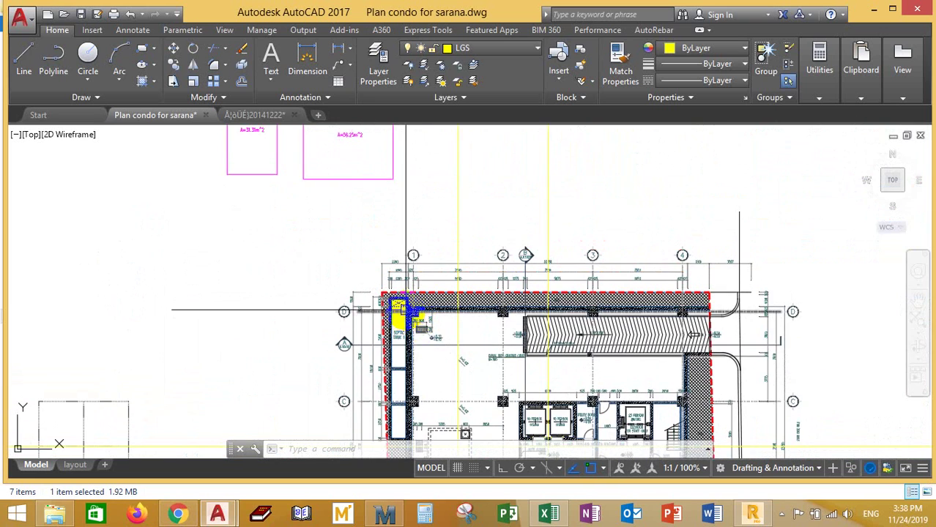
Step: Add a linear dimension for the width of the column at grid C-2, placed just below the column
scroll(406, 309, down, 3)
middle_drag(547, 347, 499, 330)
scroll(455, 276, up, 7)
key(Return)
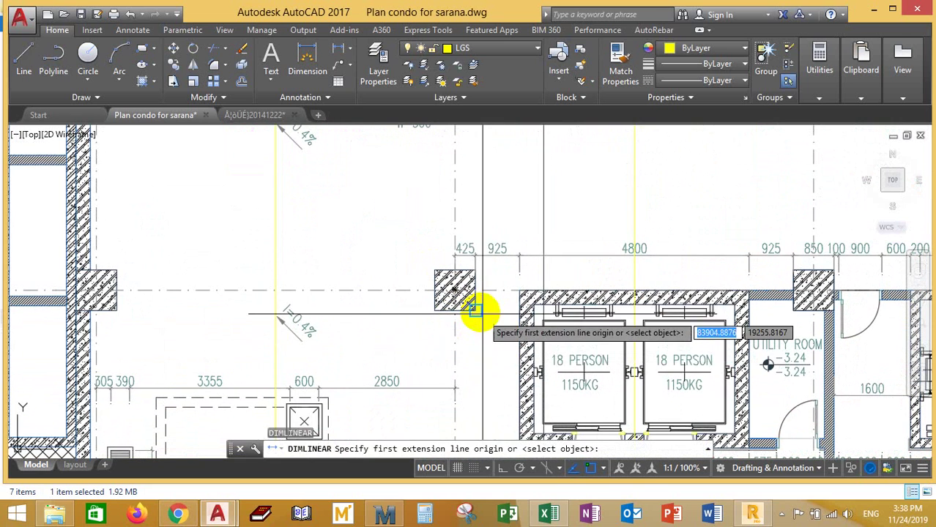
click(474, 311)
click(434, 311)
scroll(449, 331, up, 4)
click(447, 332)
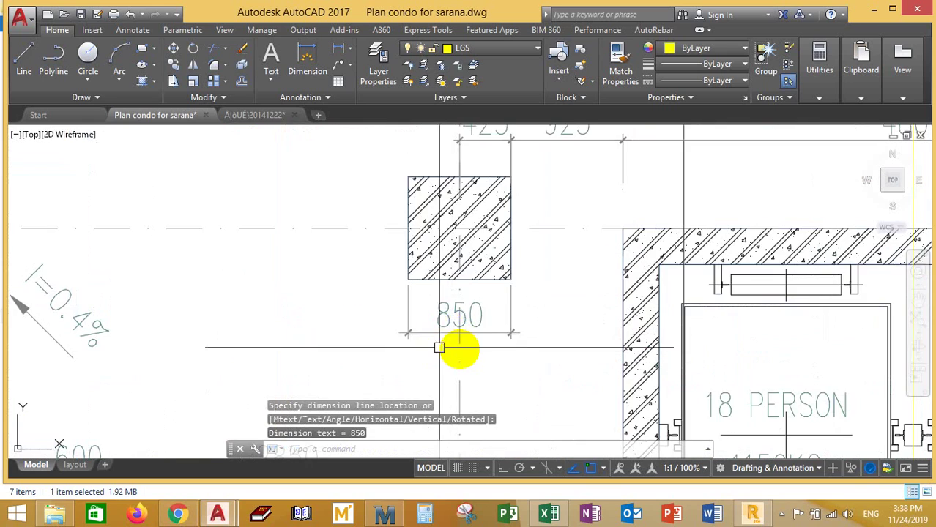
Step: Compare the interior column at C-2 with the edge column at C-1 and the corner column at D-1
scroll(463, 330, down, 7)
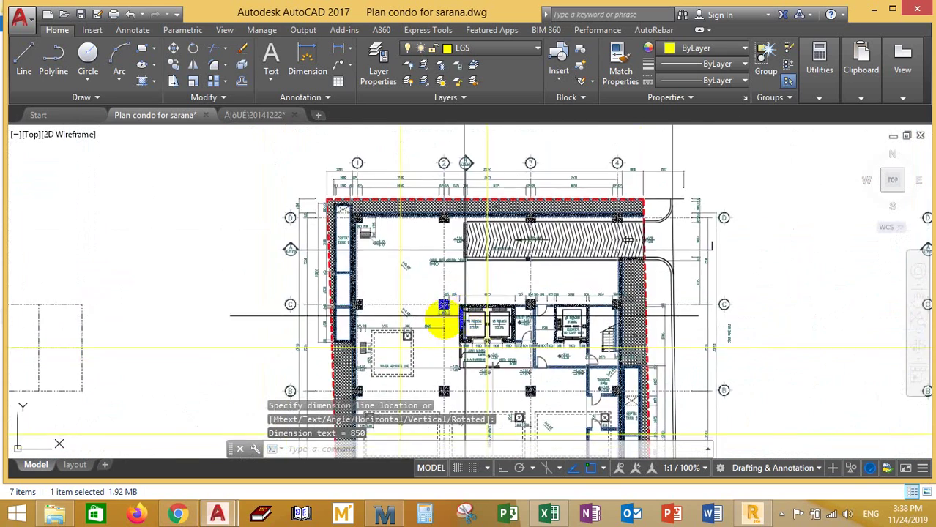
scroll(380, 319, up, 3)
scroll(212, 300, up, 4)
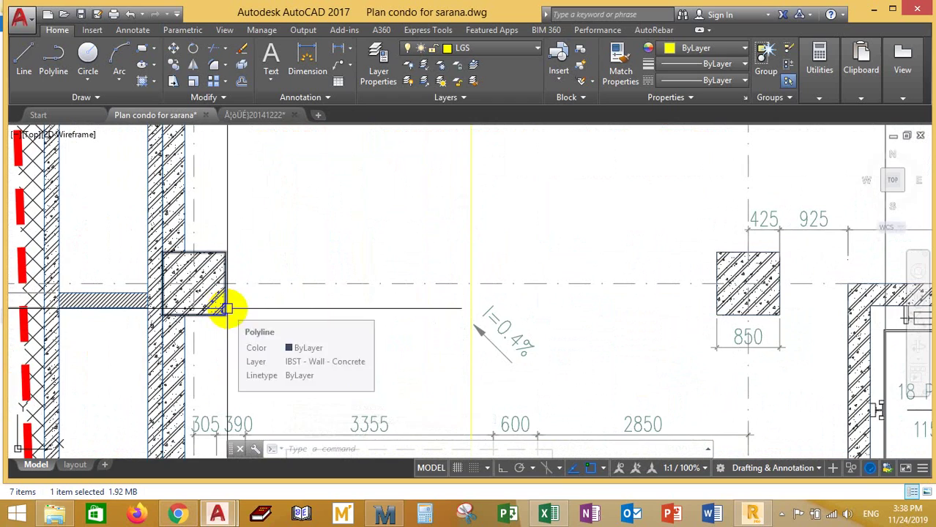
scroll(236, 311, down, 5)
scroll(242, 355, up, 2)
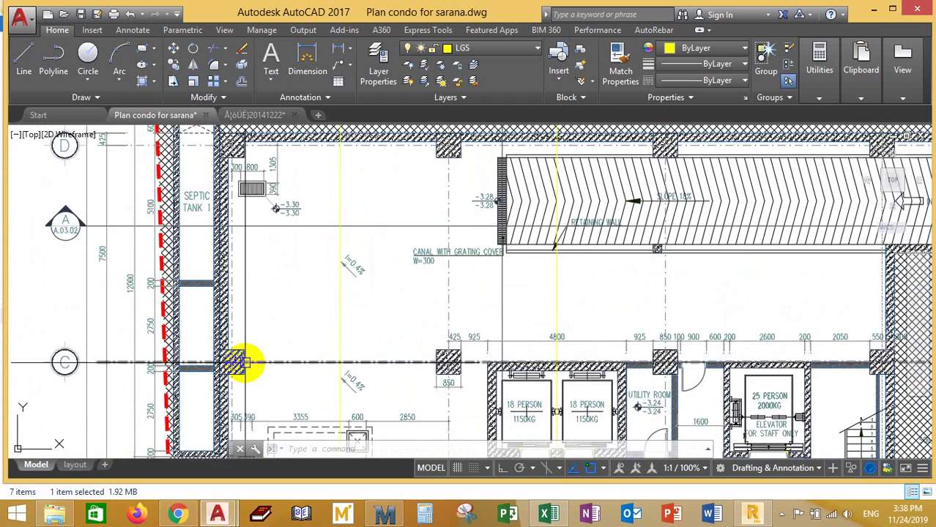
scroll(224, 220, down, 2)
scroll(236, 236, up, 2)
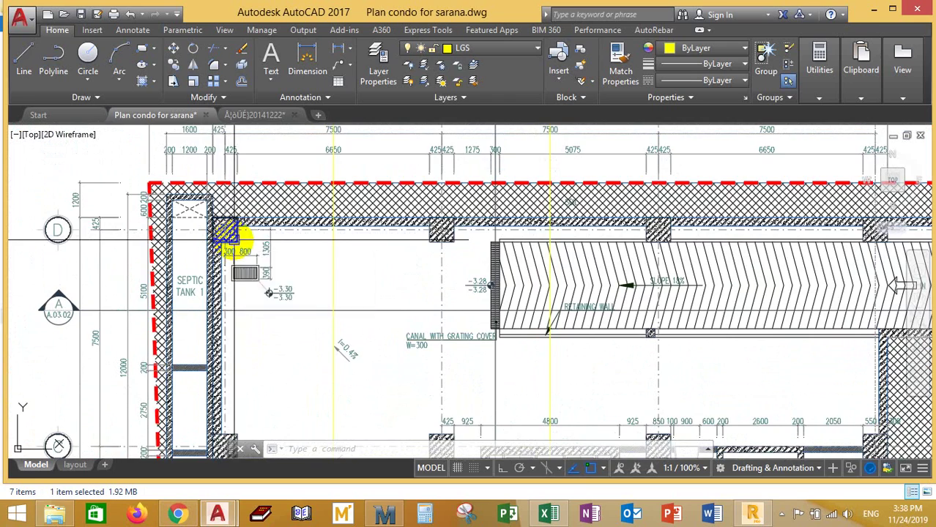
scroll(249, 245, down, 5)
scroll(381, 300, down, 3)
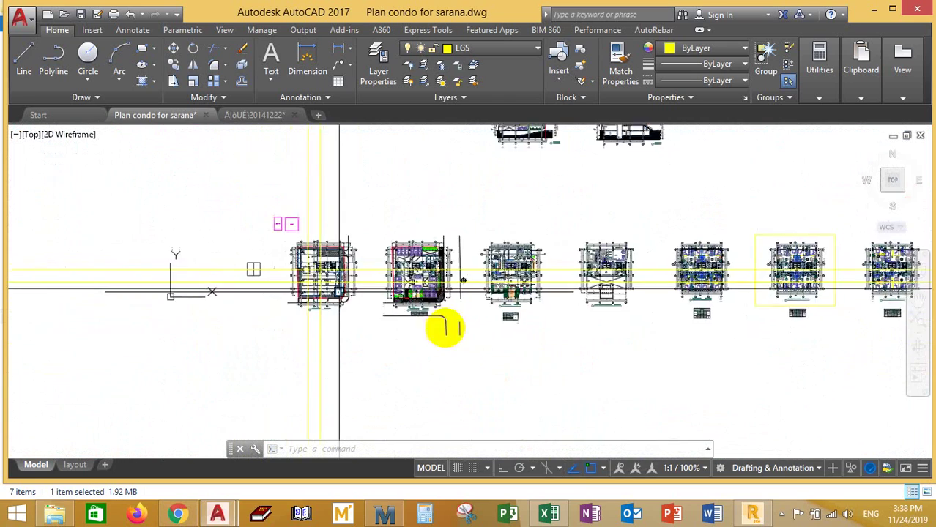
Step: Review the two labelled tributary-area rectangles against the nearby basement plan grid
scroll(426, 268, up, 5)
scroll(376, 267, down, 2)
scroll(366, 263, up, 3)
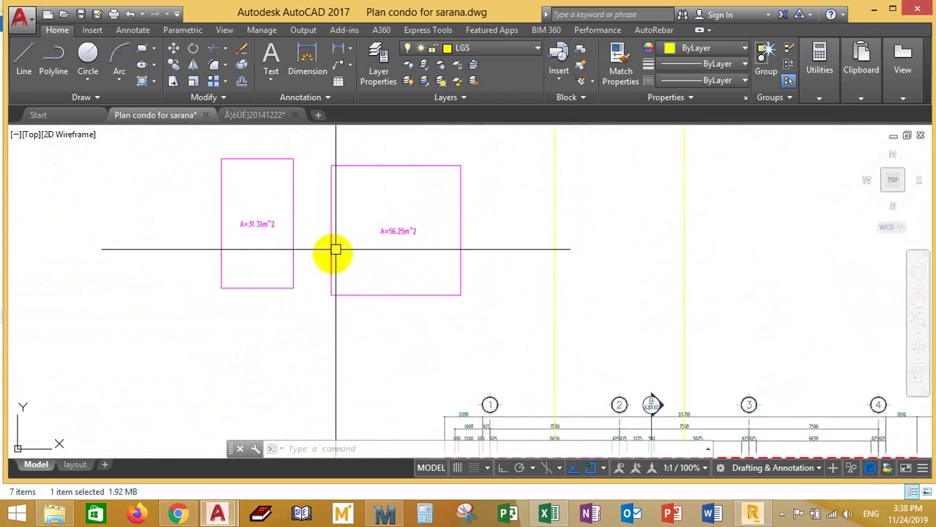
scroll(350, 265, up, 2)
scroll(309, 240, down, 2)
scroll(309, 228, up, 4)
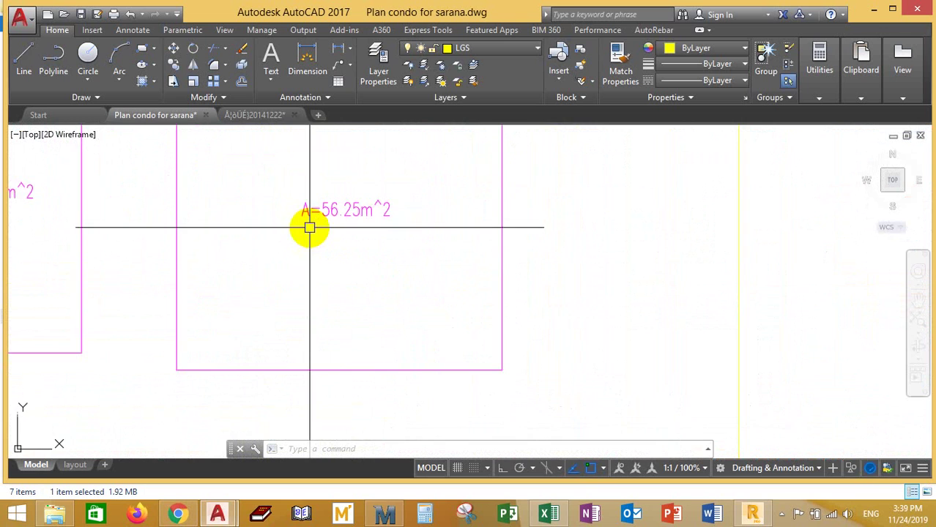
scroll(309, 228, down, 6)
scroll(303, 220, up, 5)
scroll(324, 266, down, 1)
middle_drag(323, 265, 461, 204)
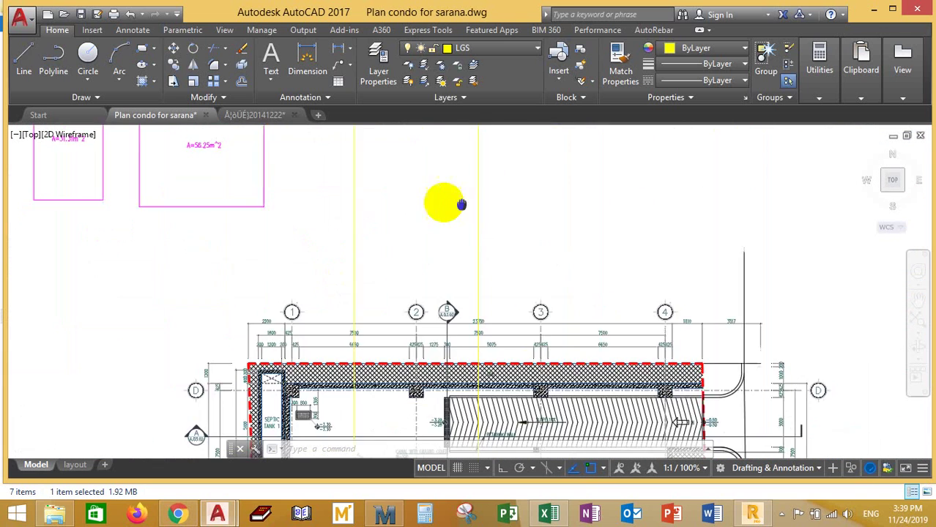
Step: Examine building section A-A from the basement slab up to the roof to establish the number of storeys
scroll(461, 205, down, 6)
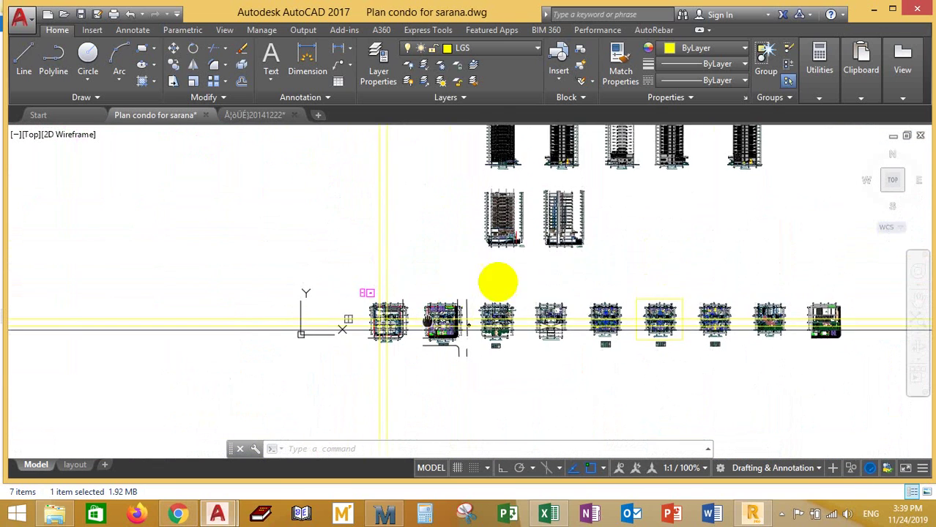
scroll(497, 281, up, 6)
middle_drag(469, 231, 502, 307)
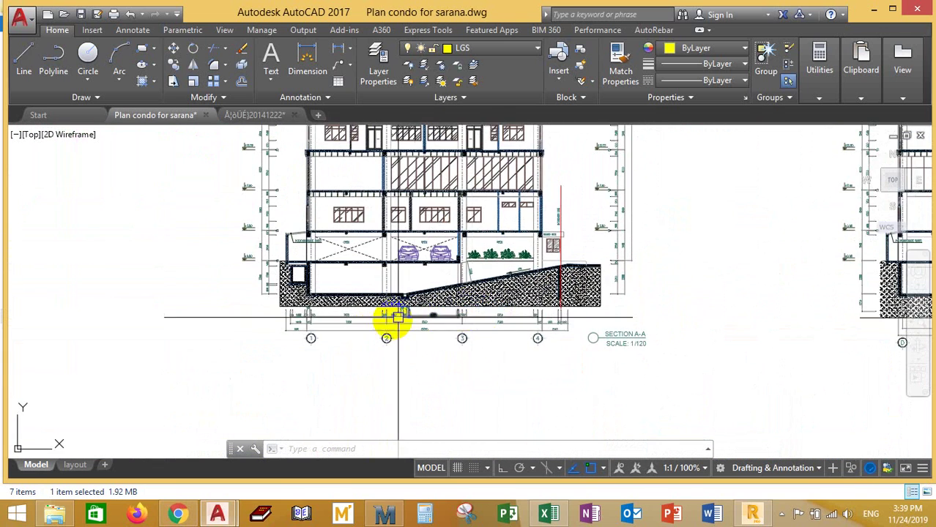
scroll(397, 317, up, 4)
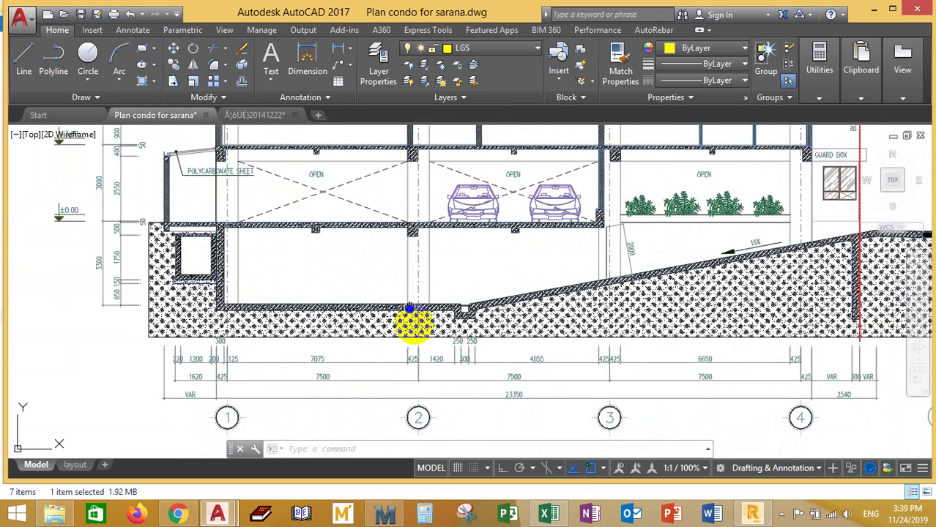
scroll(414, 322, down, 4)
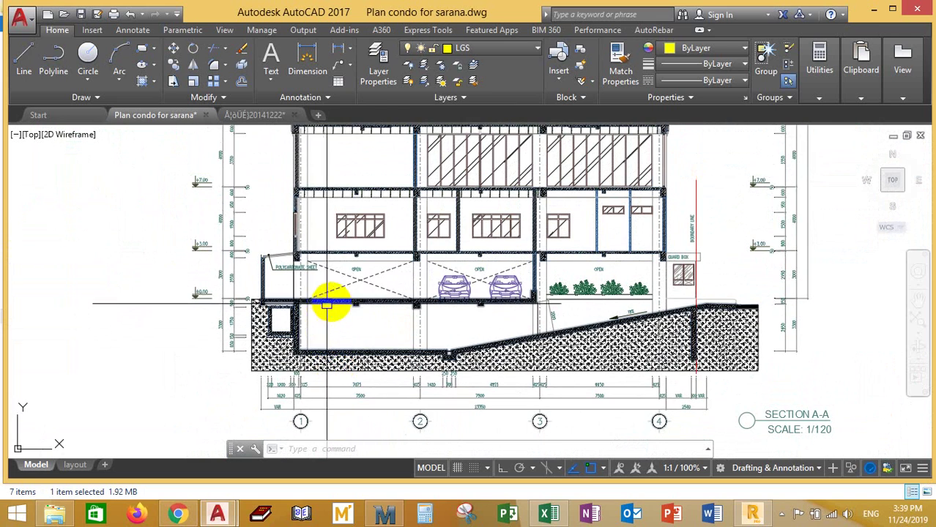
middle_drag(327, 306, 347, 335)
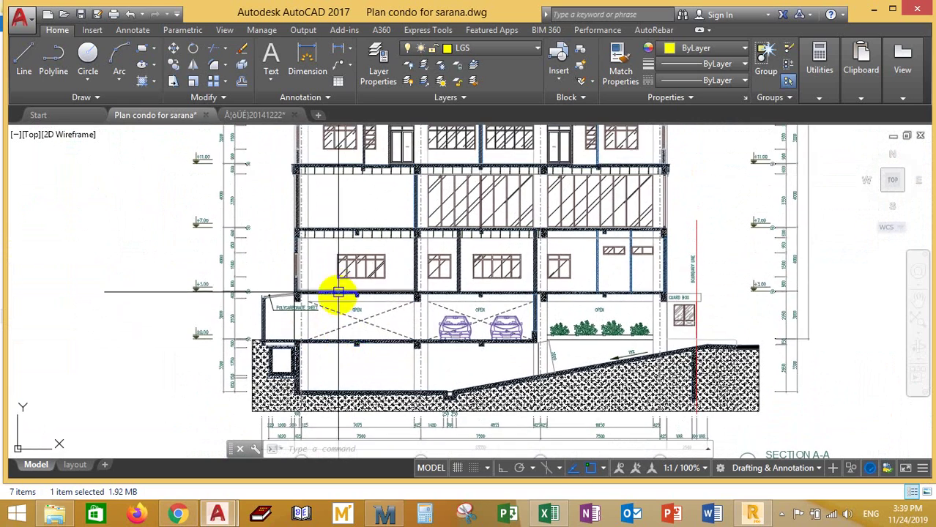
scroll(339, 293, up, 2)
middle_drag(359, 303, 376, 359)
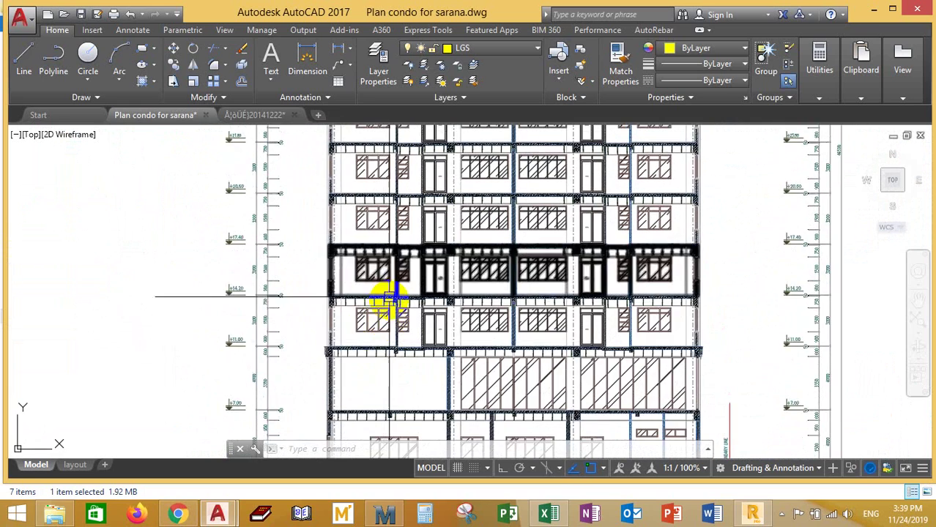
middle_drag(392, 296, 387, 328)
mouse_move(397, 279)
middle_down()
mouse_move(404, 333)
mouse_move(411, 257)
mouse_move(417, 293)
mouse_move(516, 253)
middle_up()
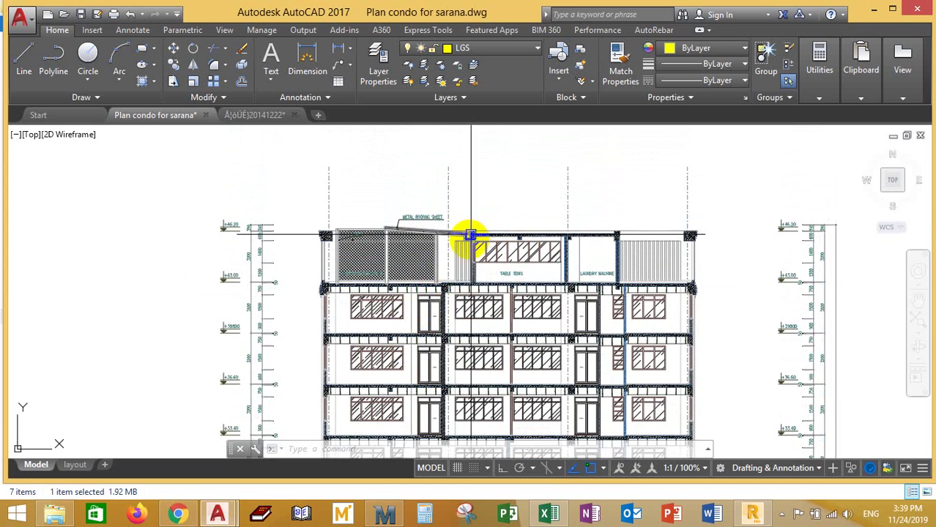
scroll(471, 235, down, 6)
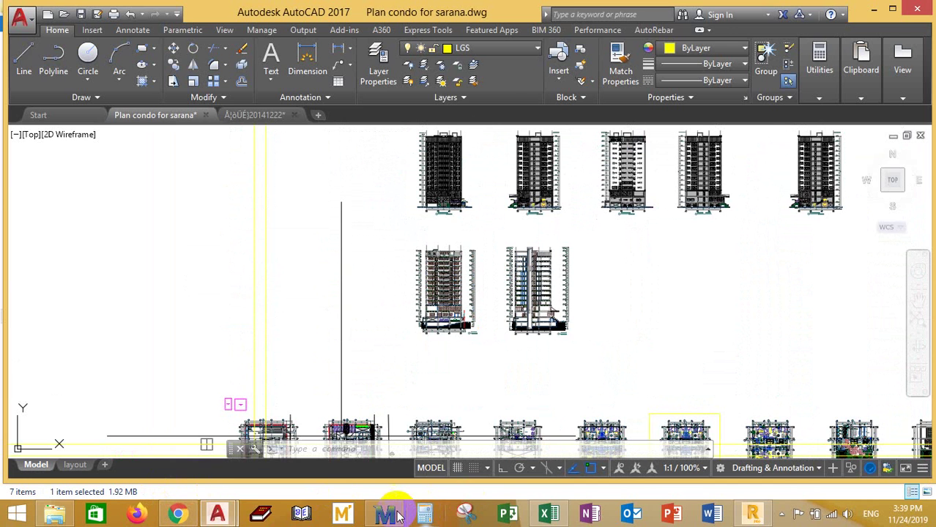
Step: Switch to the Mathcad worksheet and define N := 16 and A := 56.25 m^2 below the q_sls matrix
click(398, 515)
scroll(141, 346, down, 1)
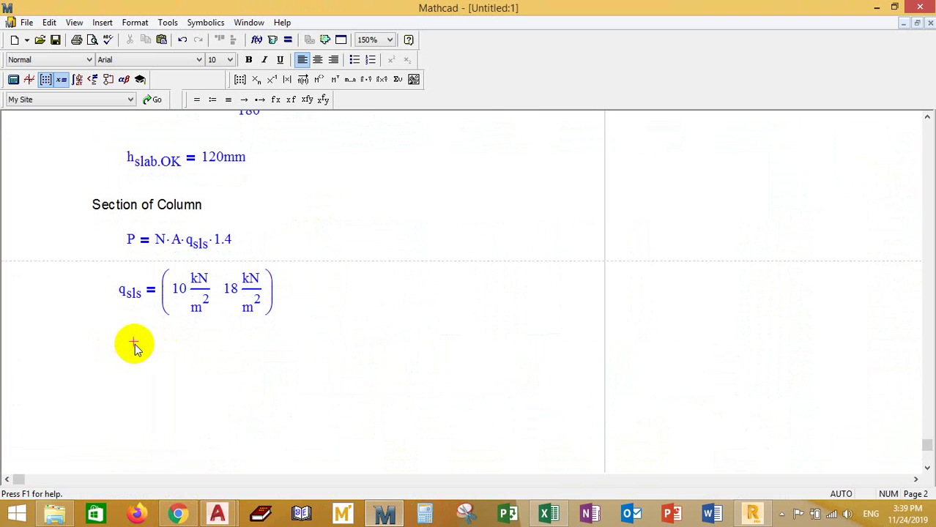
text(N:)
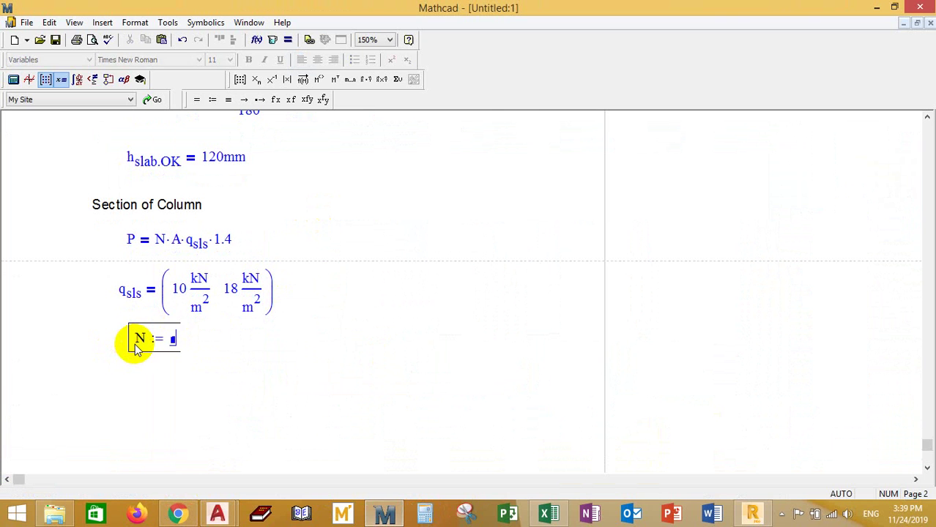
click(175, 359)
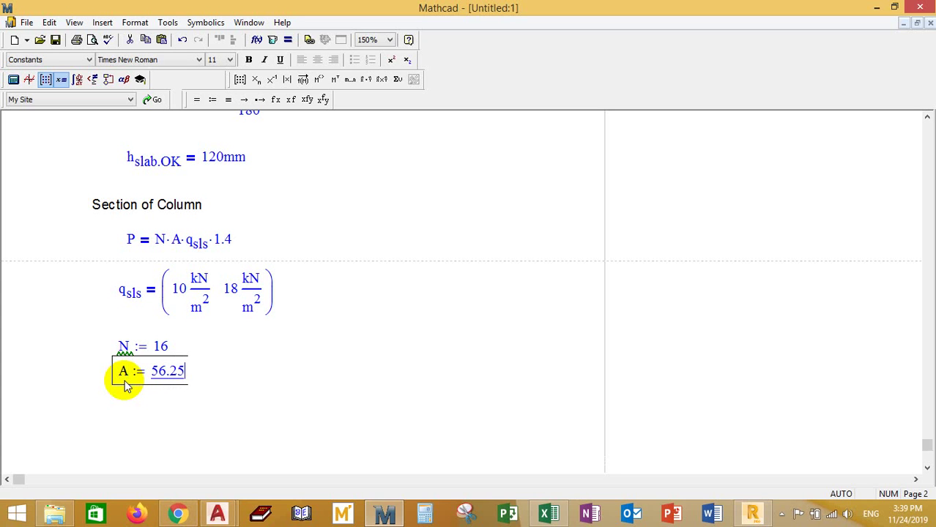
click(142, 389)
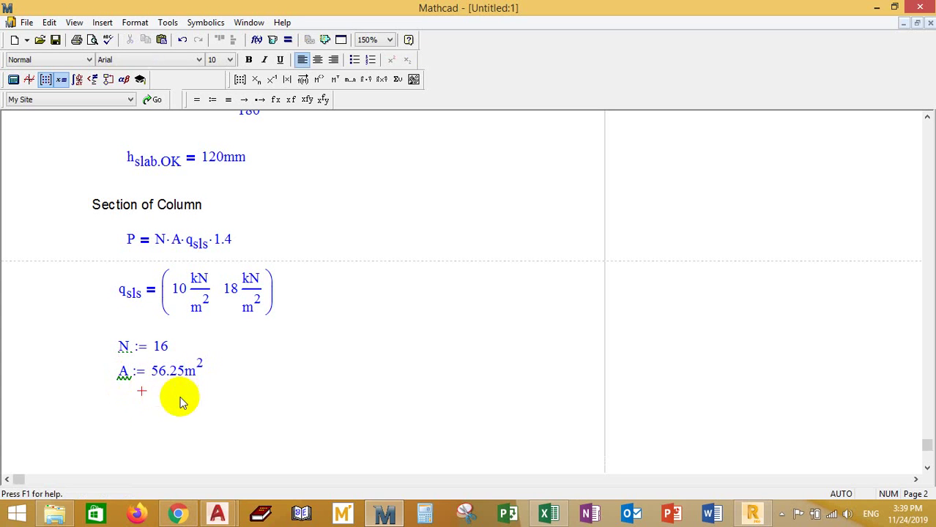
Step: Reposition the A definition slightly lower, keeping it aligned beneath the N definition
drag(176, 390, 152, 371)
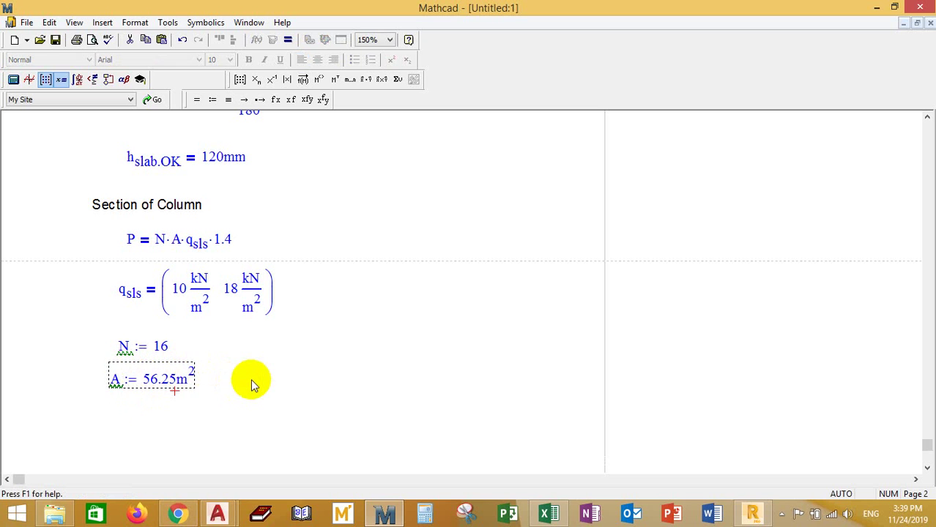
key(Right)
key(Right)
key(Right)
key(Right)
key(Right)
key(Right)
key(Right)
scroll(232, 385, down, 1)
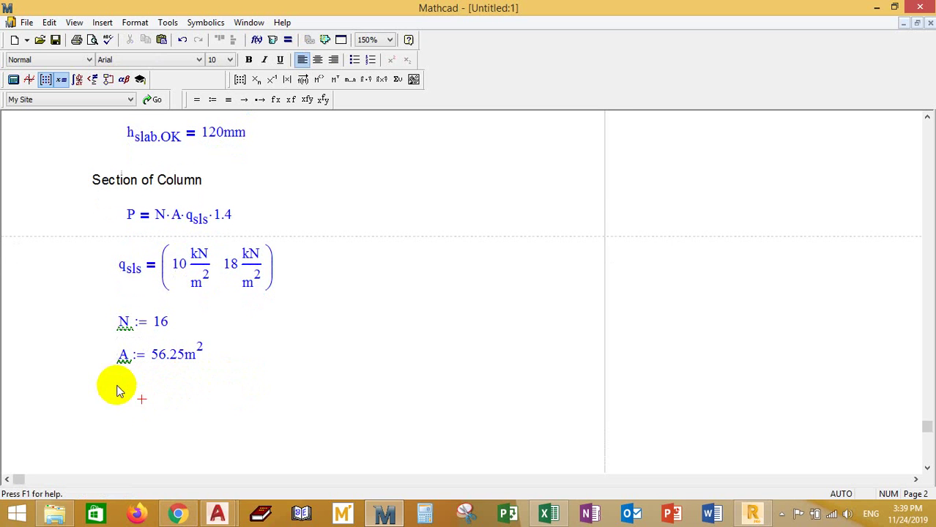
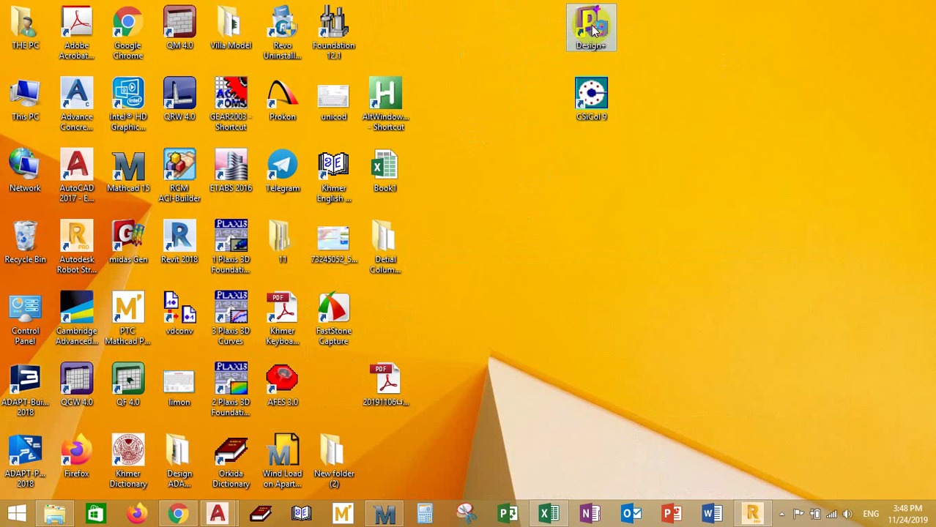
Step: Launch midas Design+ from the desktop and start a new project
double_click(593, 28)
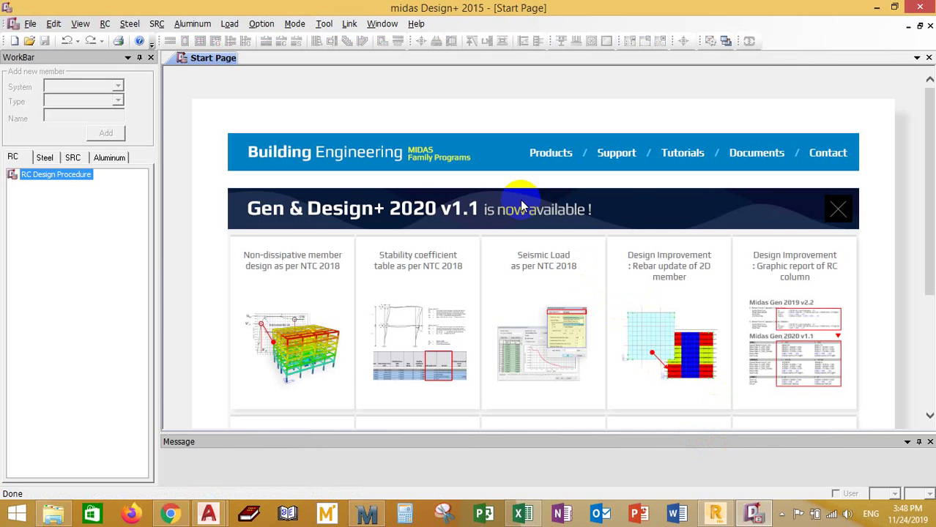
click(781, 514)
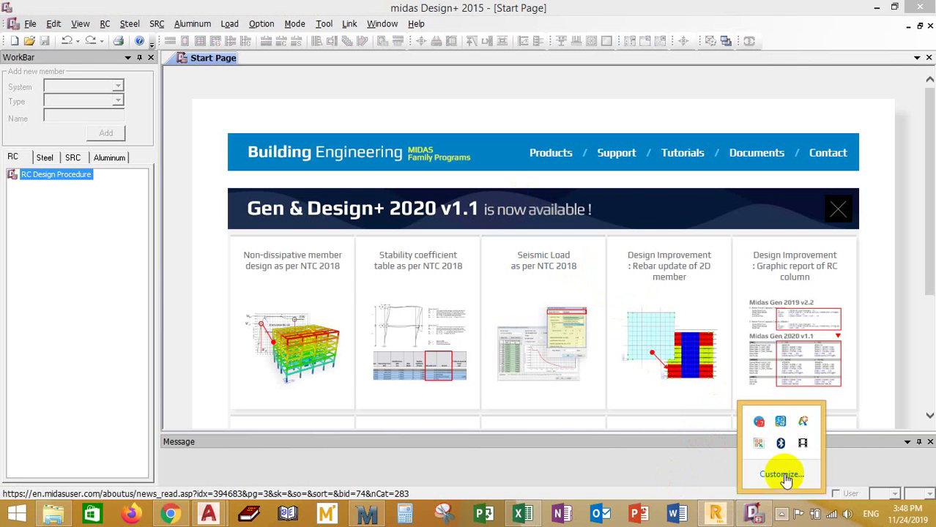
click(800, 446)
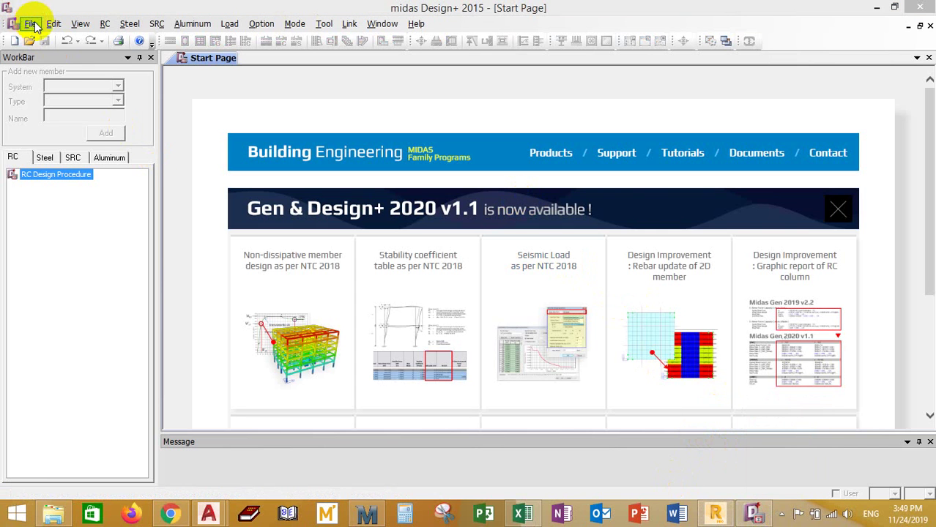
click(16, 41)
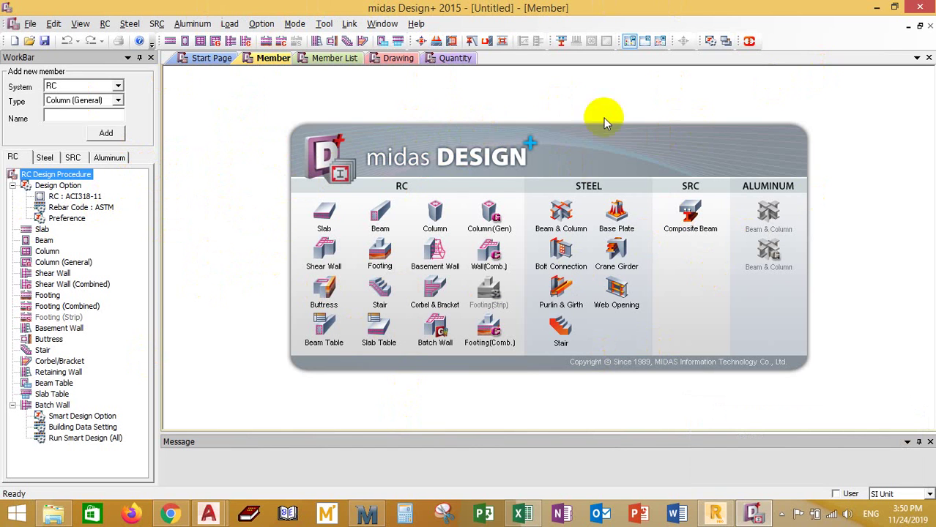
Step: Look through the design options for RC, Steel, SRC and Aluminum, ending on the RC design procedure
click(58, 187)
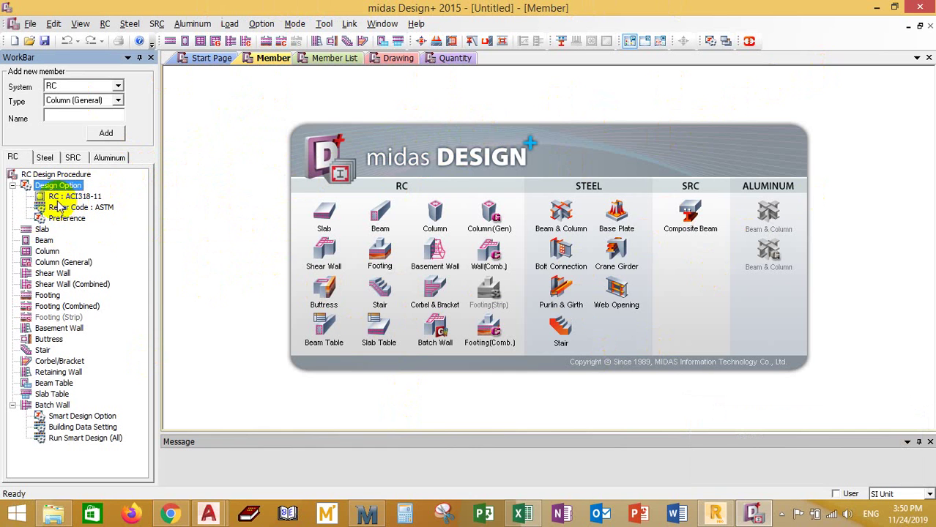
click(58, 197)
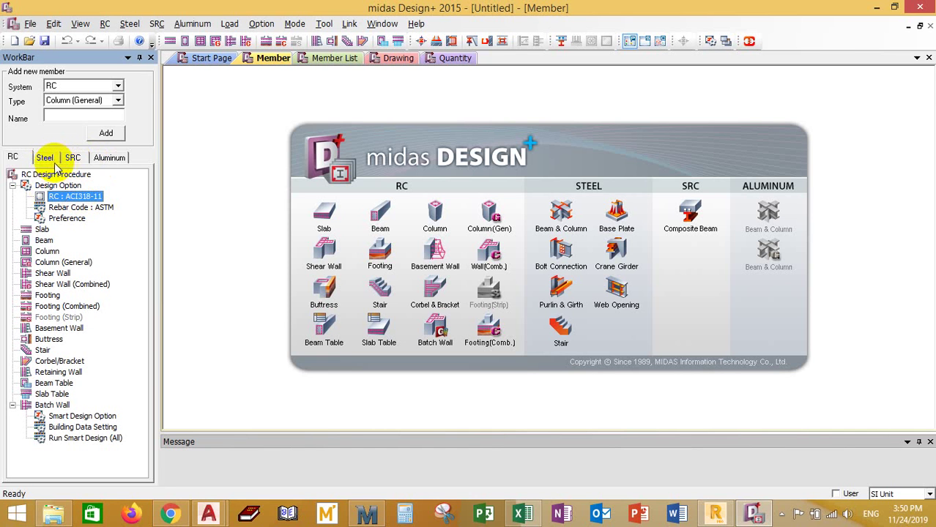
click(48, 158)
click(72, 158)
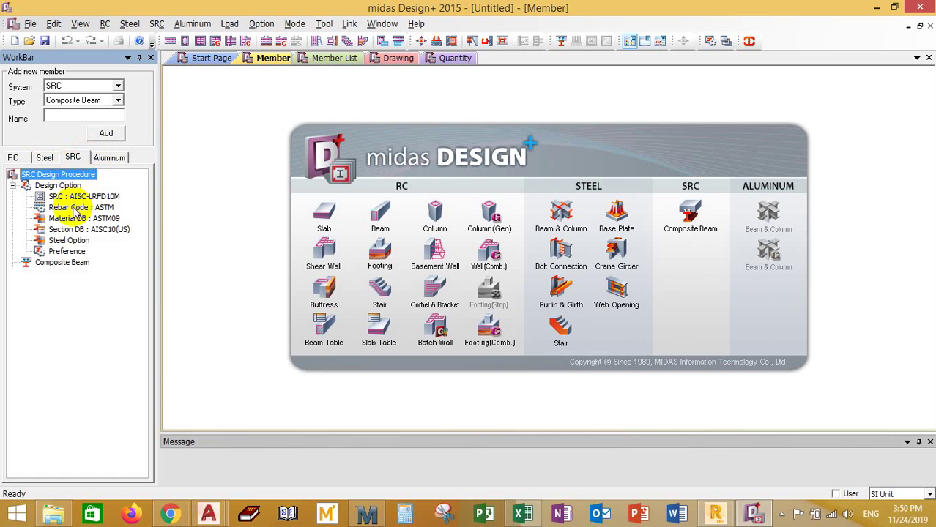
click(108, 161)
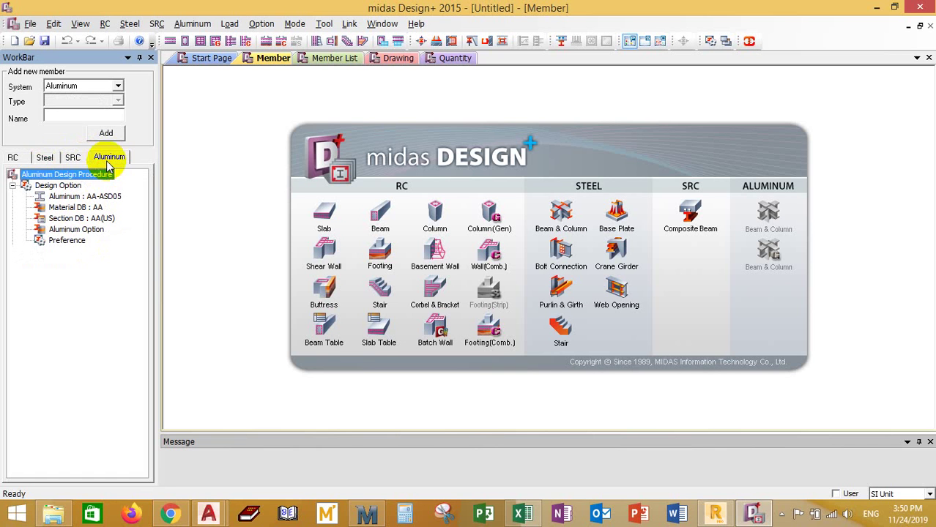
click(46, 161)
click(26, 161)
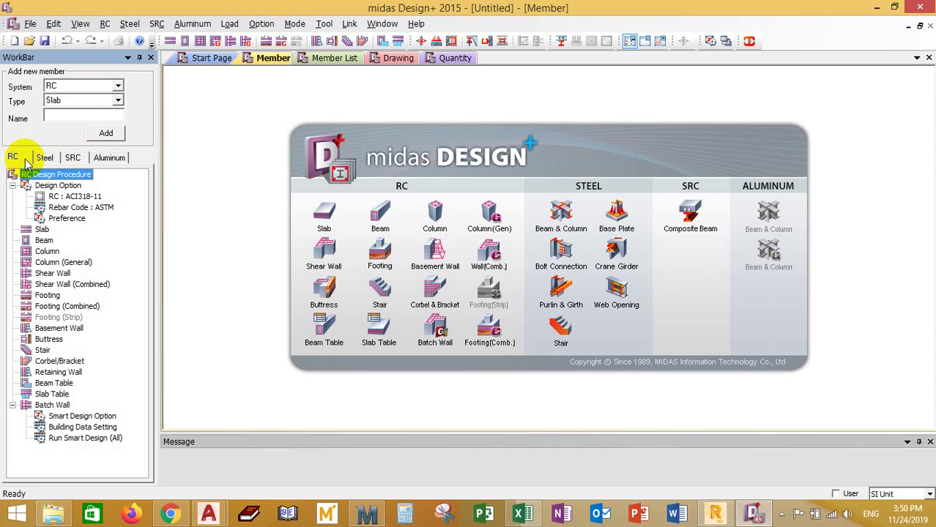
Step: Set the design options to the predefined SI Unit system and the RC design code ACI318-11M, and apply them
click(63, 198)
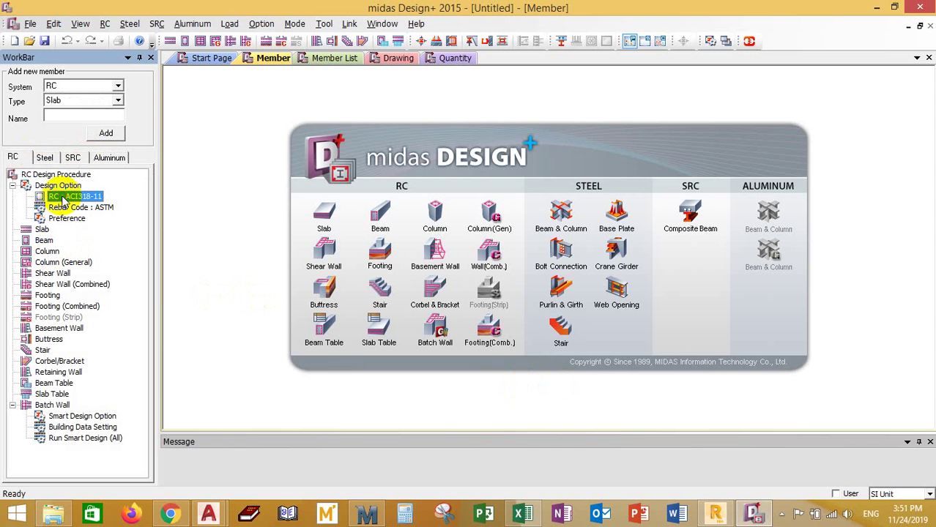
double_click(67, 198)
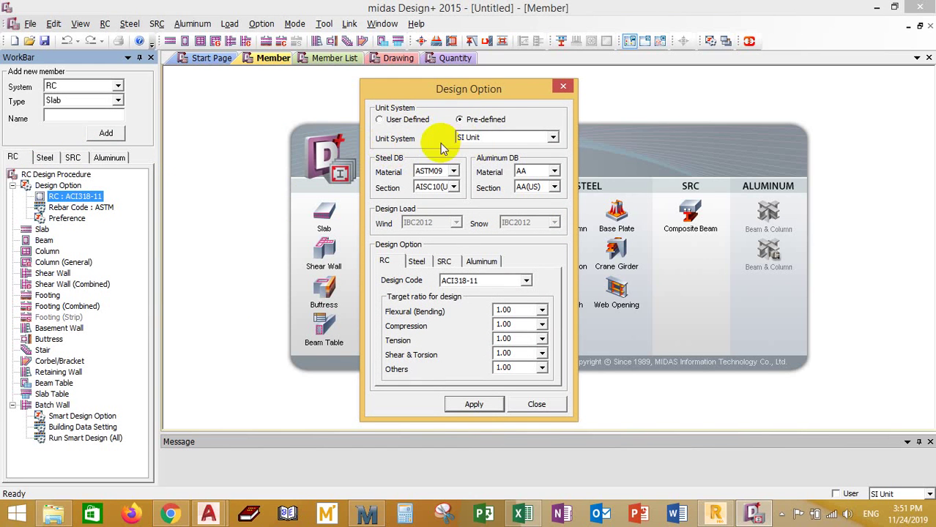
click(553, 135)
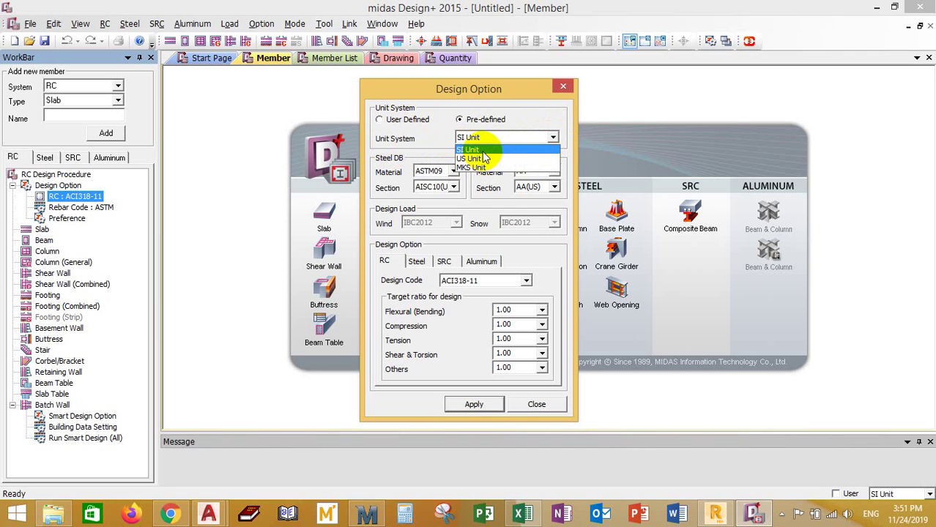
click(482, 150)
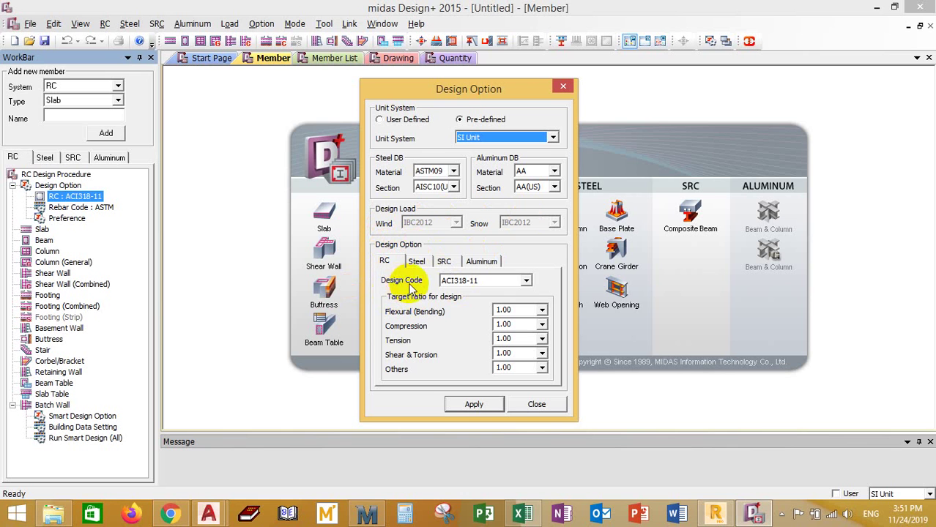
click(526, 281)
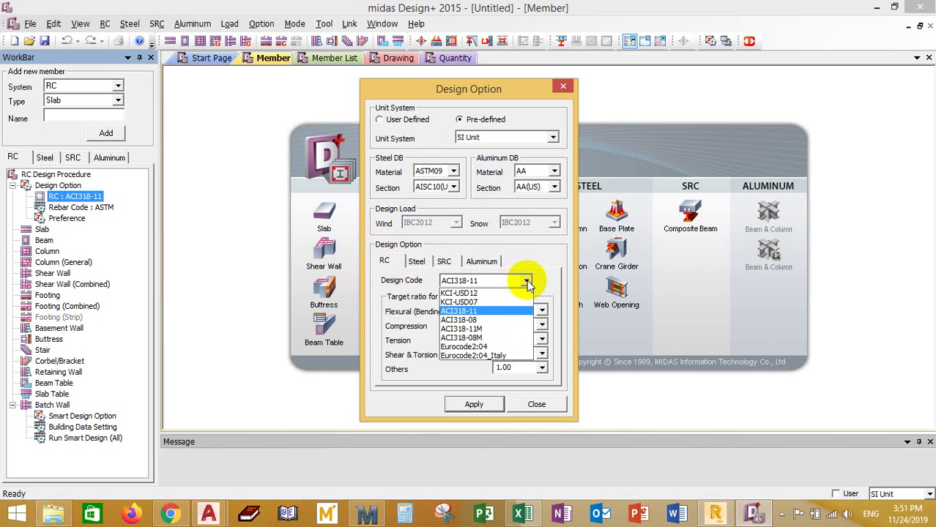
click(485, 329)
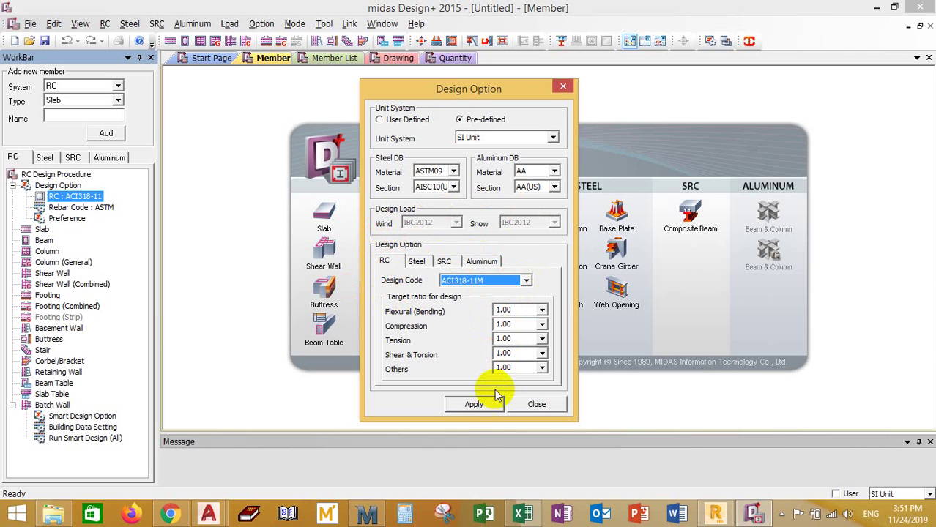
click(472, 405)
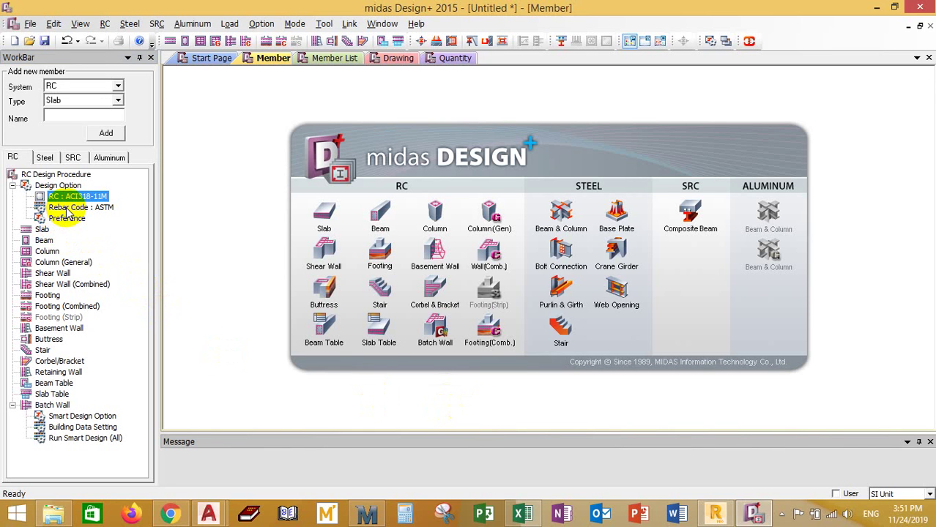
Step: Set the rebar code to IS in the rebar options
click(68, 209)
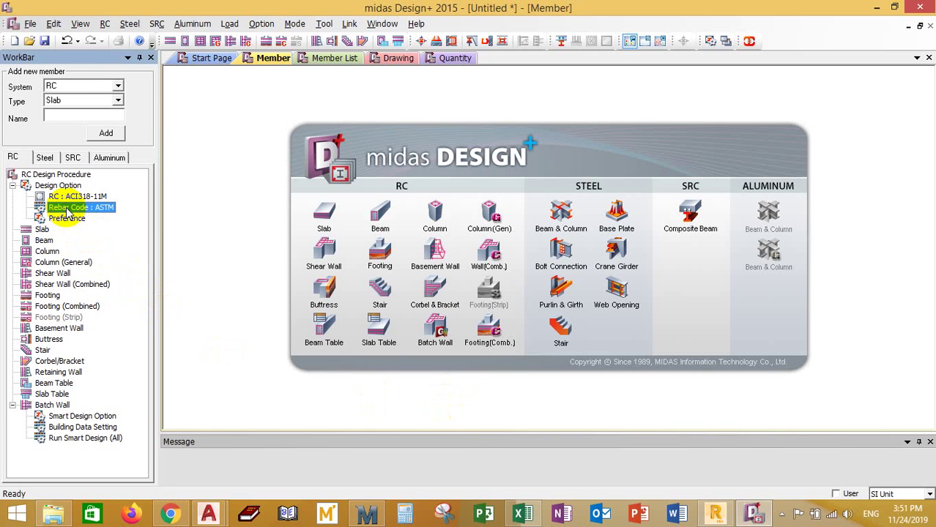
double_click(67, 209)
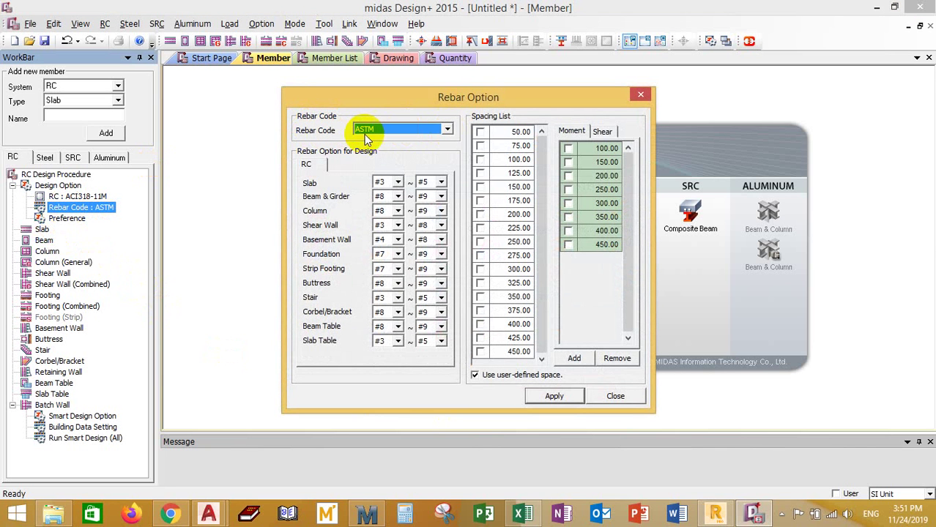
click(447, 129)
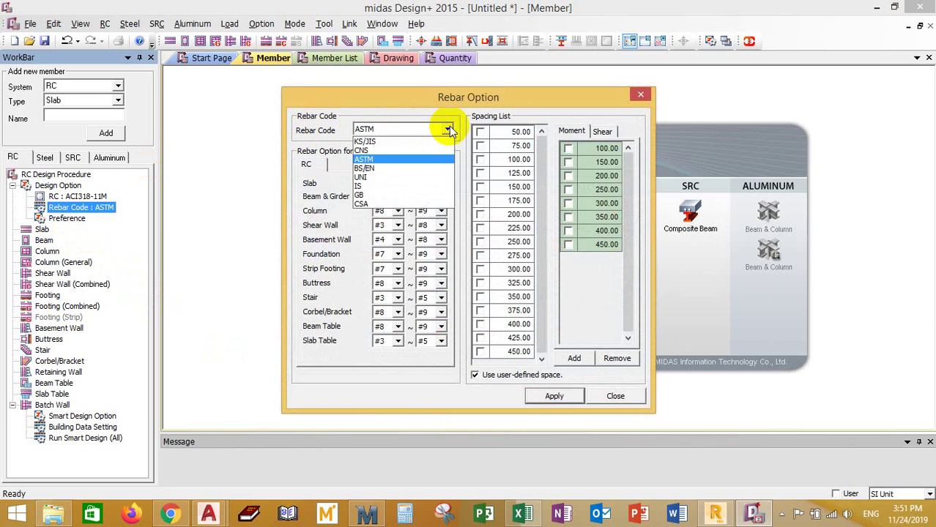
click(389, 187)
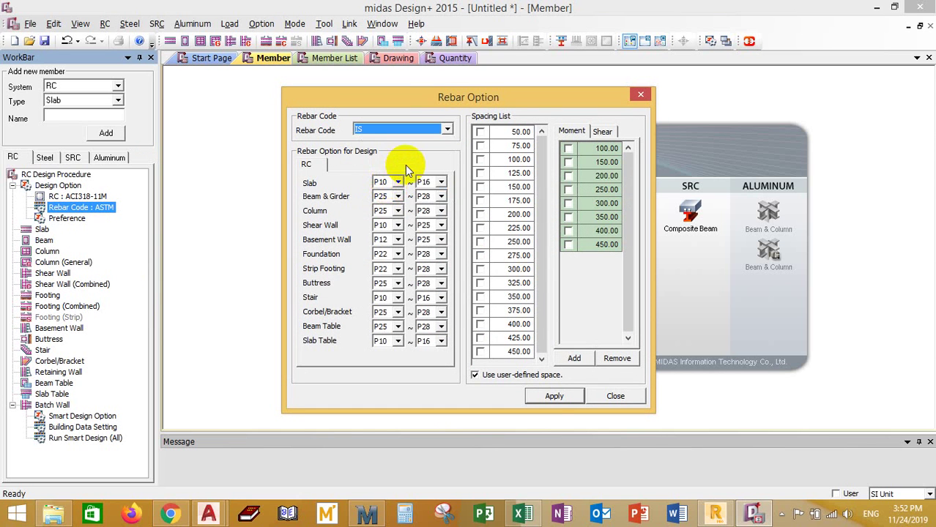
Step: Apply the IS rebar code and create a new RC column member
click(554, 397)
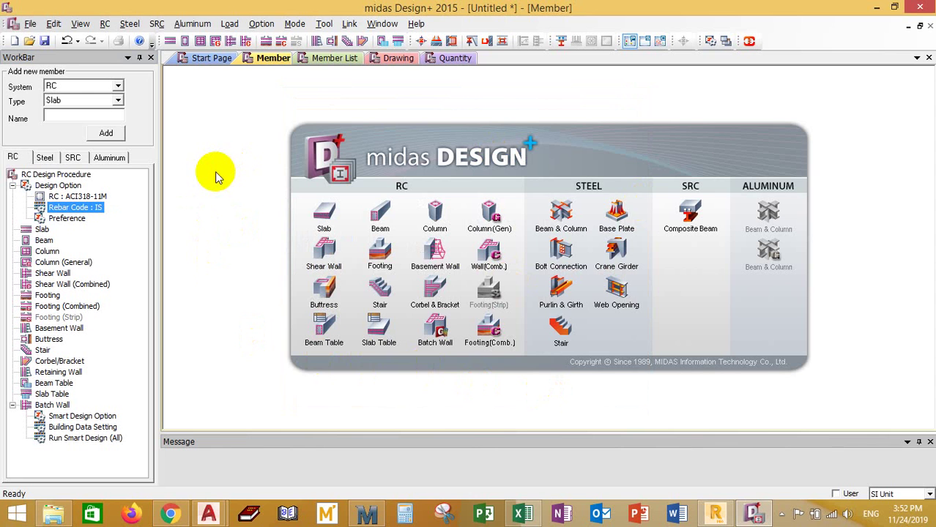
click(438, 217)
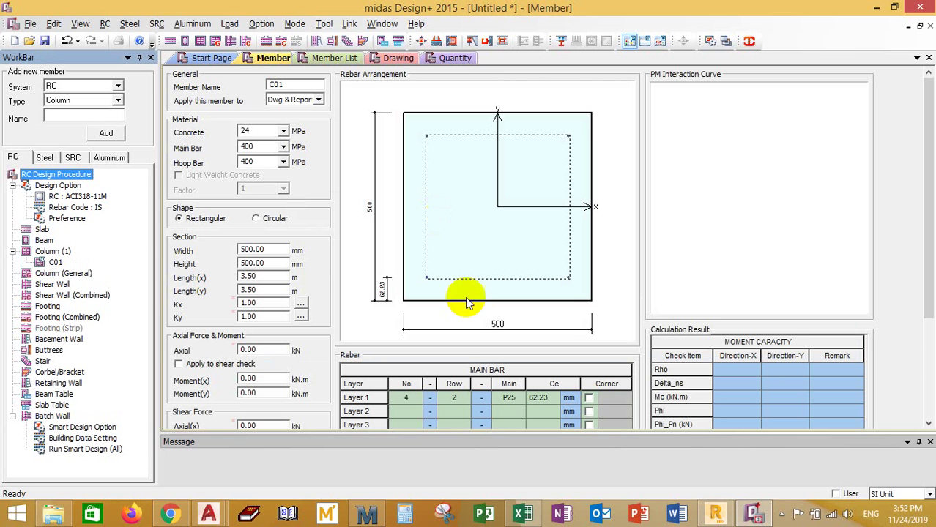
Step: Switch to Plan condo for sarana.dwg in AutoCAD and look over the row of condo floor plans
click(224, 516)
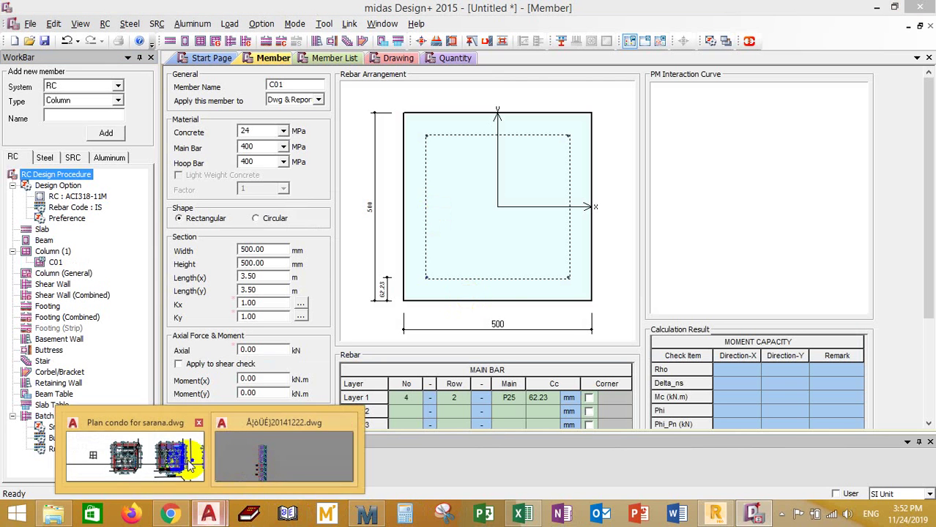
click(234, 469)
scroll(367, 328, up, 8)
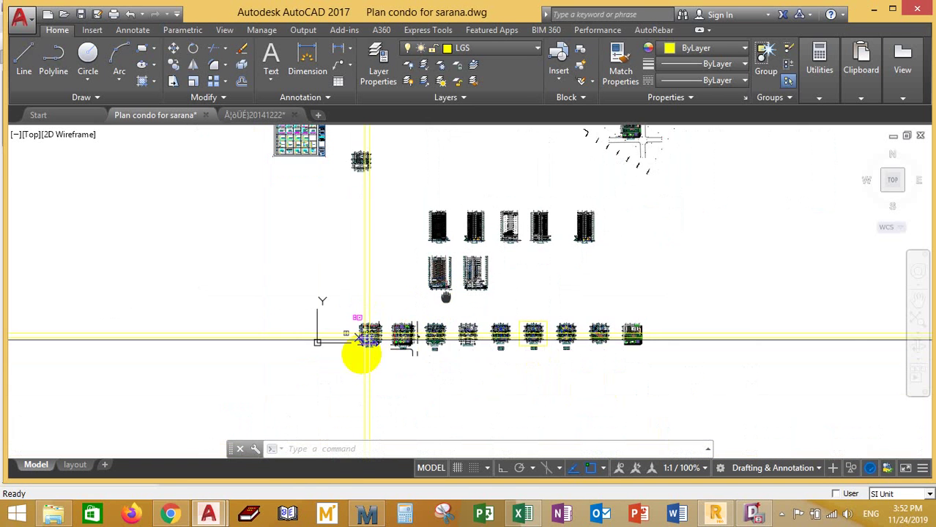
scroll(443, 335, down, 5)
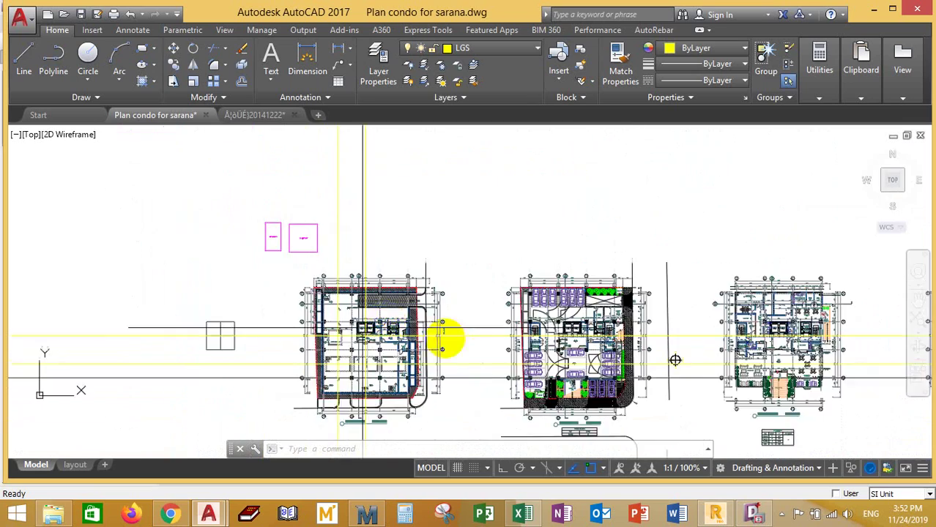
scroll(475, 337, up, 4)
scroll(625, 354, down, 4)
scroll(434, 328, down, 4)
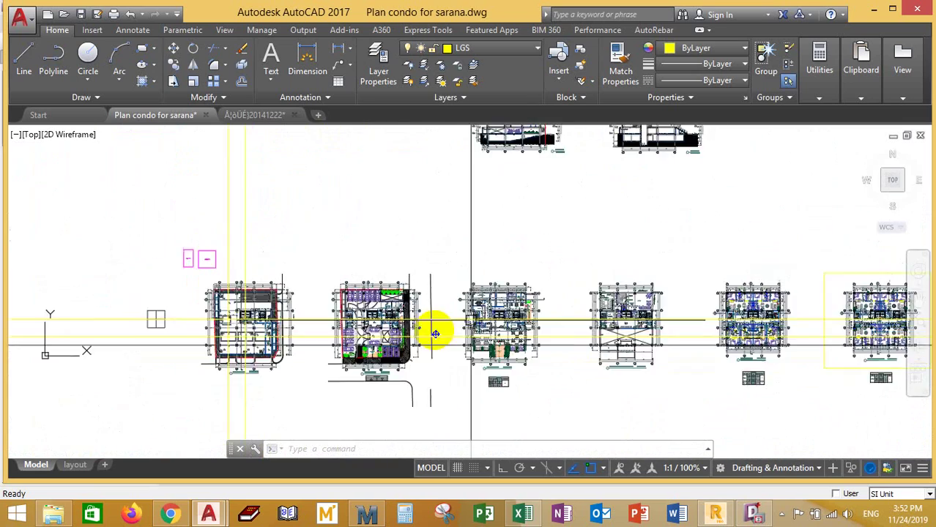
scroll(403, 335, up, 2)
middle_drag(402, 335, 516, 205)
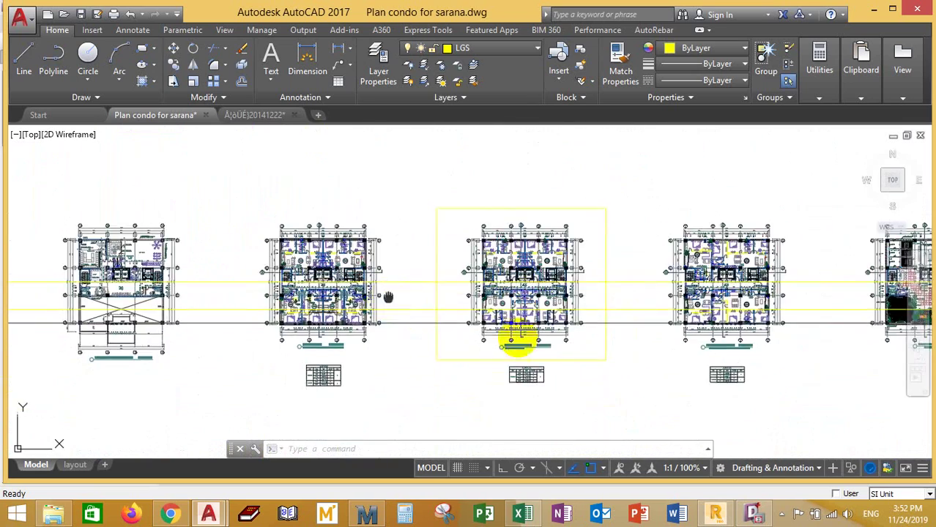
middle_drag(388, 242, 520, 311)
middle_drag(329, 263, 440, 263)
Step: Examine the condo's sections and elevations, especially the lower storeys, and return to midas Design+
middle_drag(410, 143, 439, 337)
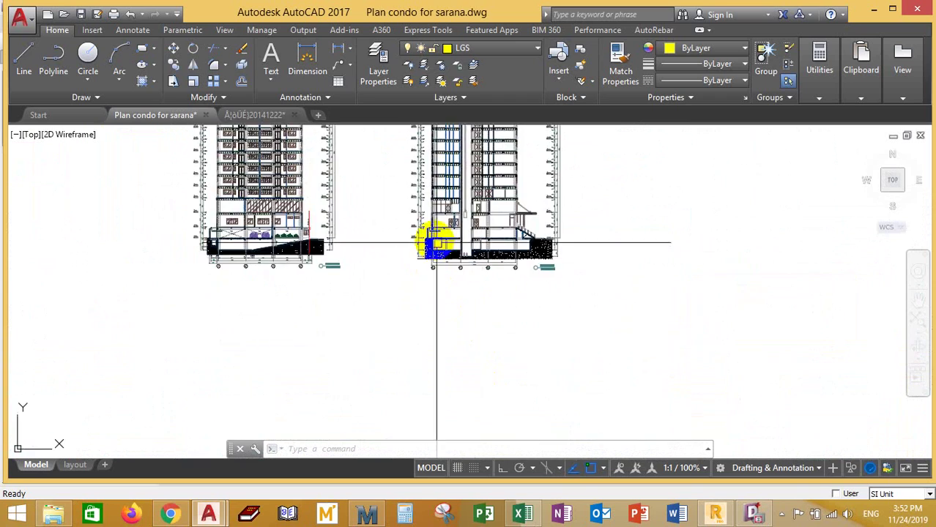
scroll(439, 247, up, 2)
middle_drag(445, 250, 480, 282)
scroll(483, 254, down, 3)
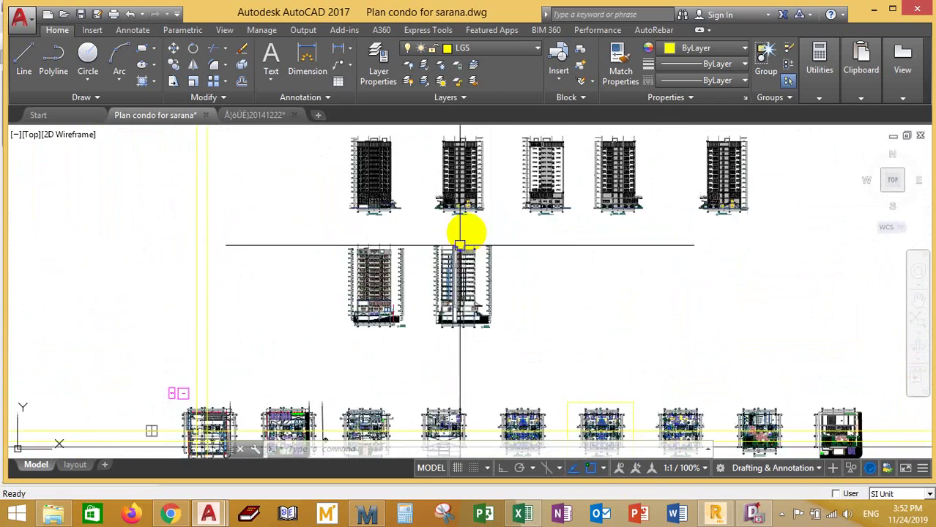
middle_drag(464, 230, 428, 272)
scroll(293, 359, up, 4)
scroll(293, 359, up, 2)
middle_drag(293, 360, 355, 295)
scroll(373, 281, down, 2)
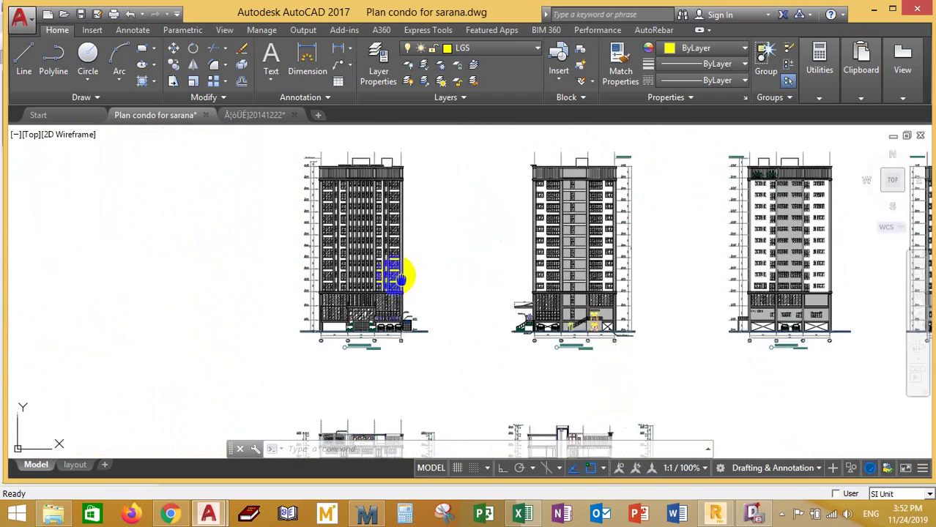
scroll(388, 315, up, 4)
middle_drag(388, 337, 373, 311)
scroll(366, 322, down, 4)
scroll(505, 323, up, 4)
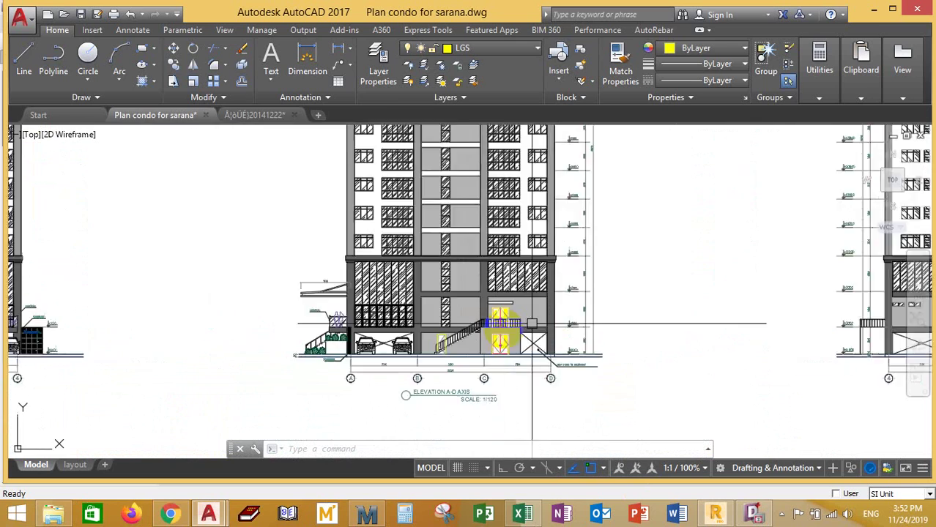
scroll(542, 336, down, 6)
scroll(584, 331, up, 3)
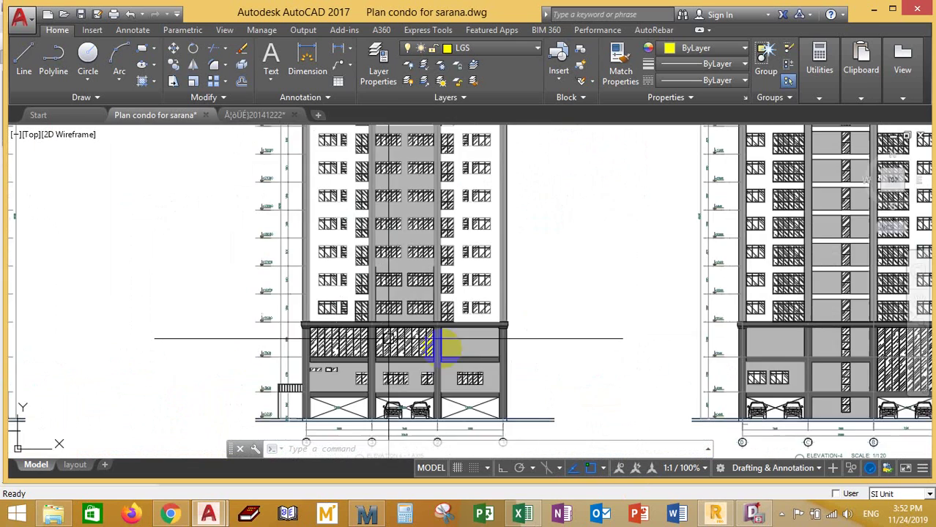
middle_drag(584, 331, 470, 309)
click(874, 9)
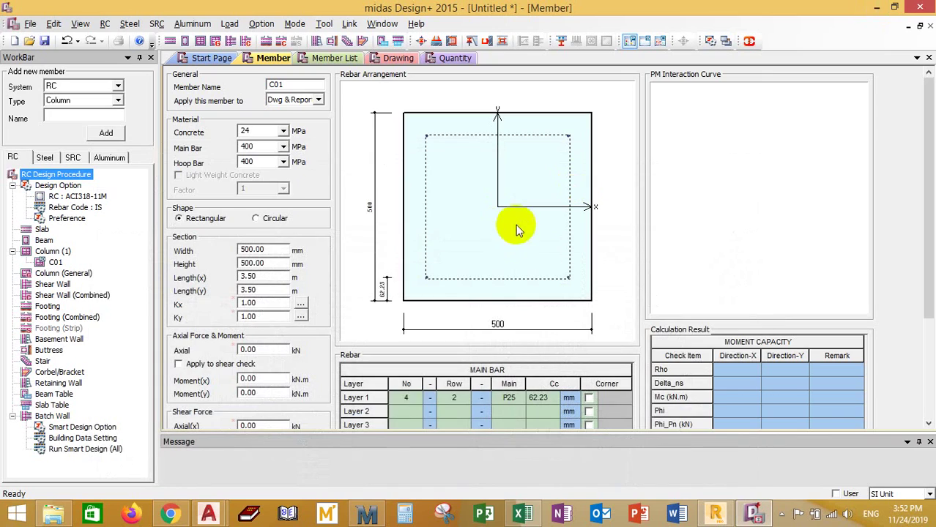
Step: Set the column's material strengths to 35 MPa for concrete, 390 MPa for main bars and 235 MPa for hoop bars
double_click(241, 130)
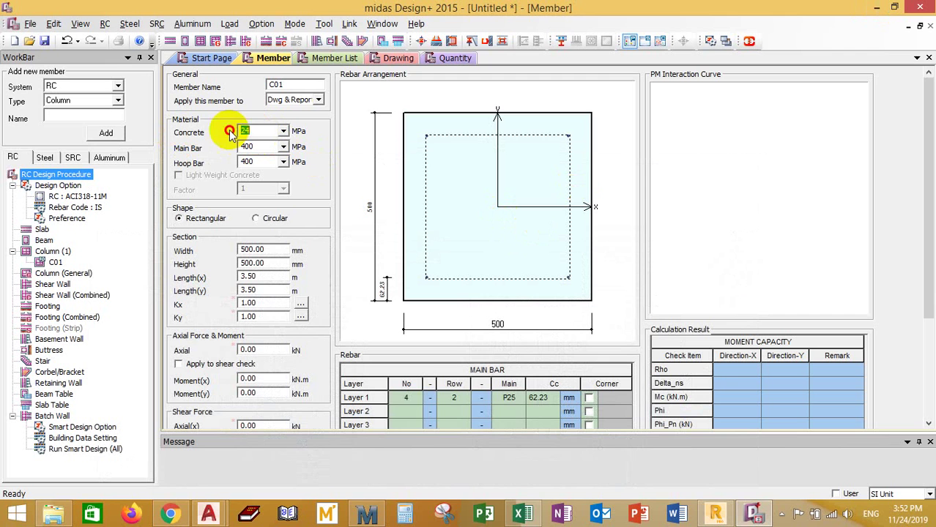
click(263, 147)
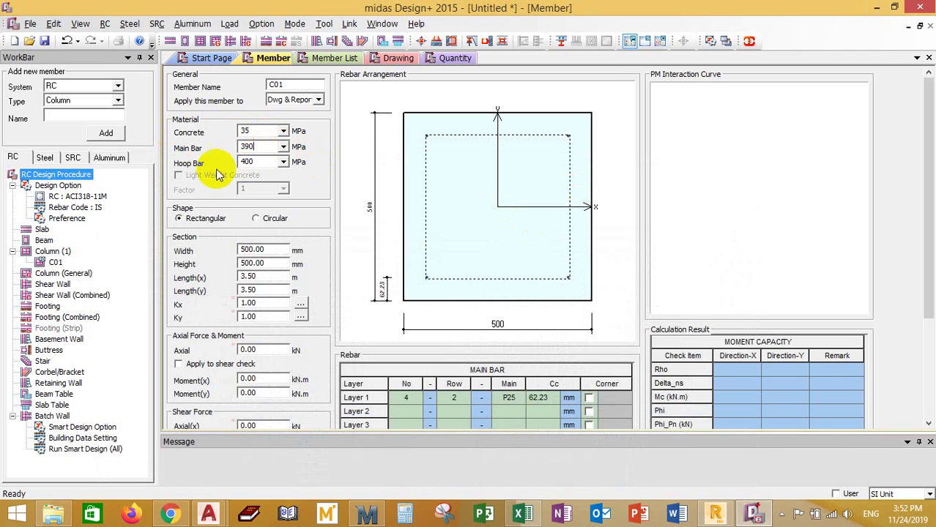
click(261, 162)
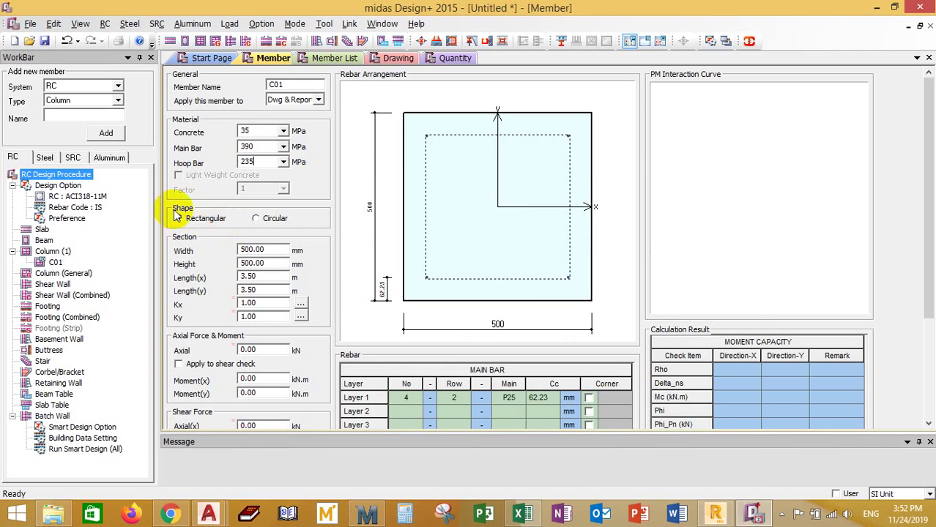
Step: Try the circular shape, return to rectangular, and set the column section's width and height to 800 mm each
click(260, 218)
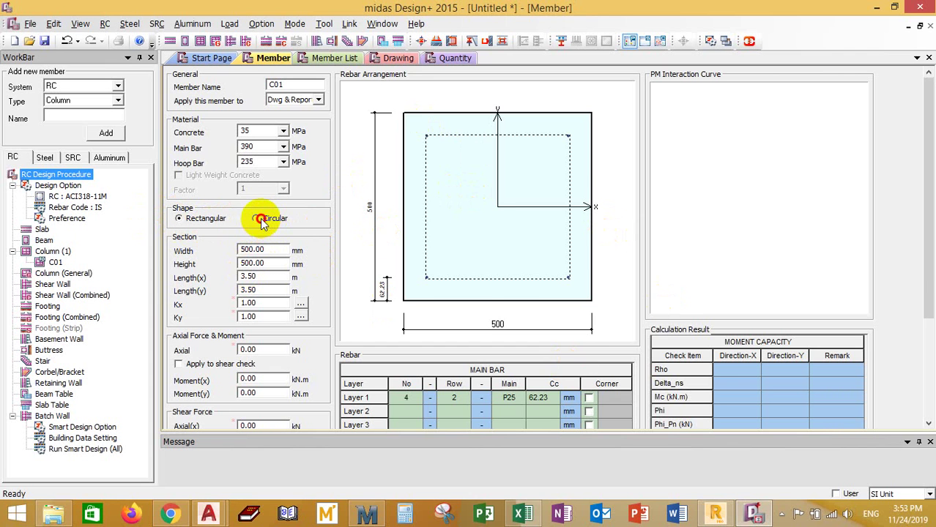
click(183, 220)
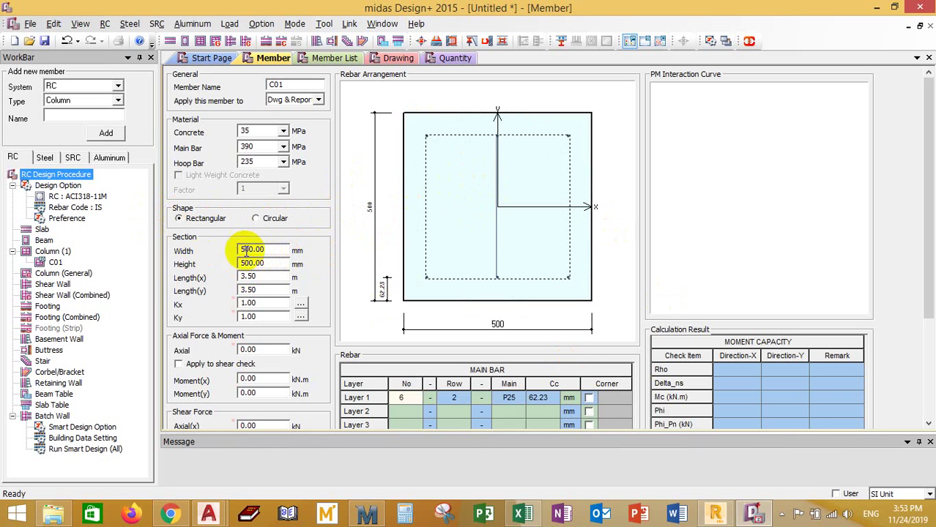
drag(272, 249, 166, 270)
text(8)
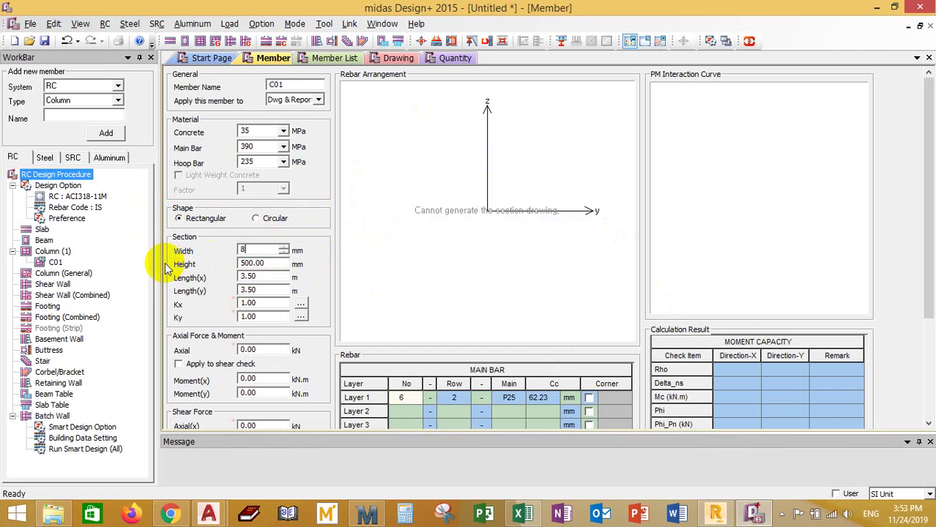
text(00)
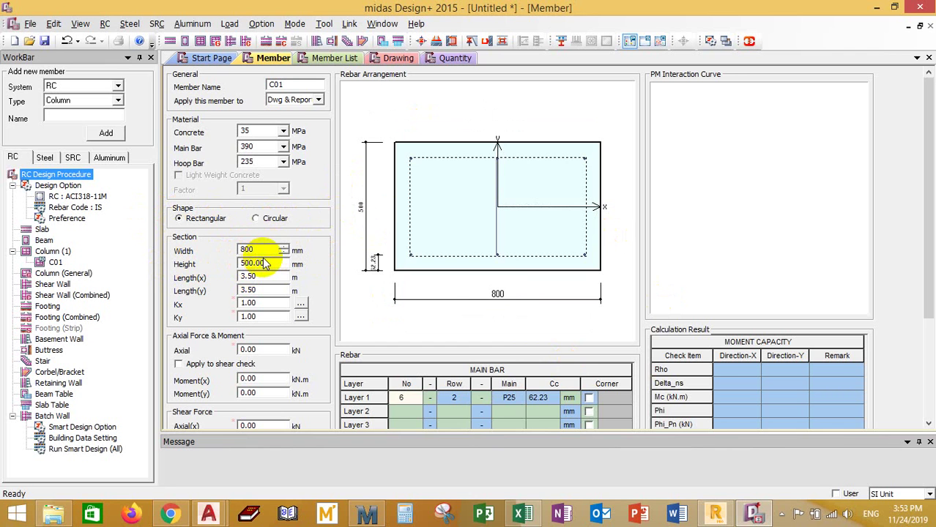
drag(267, 264, 178, 269)
text(800)
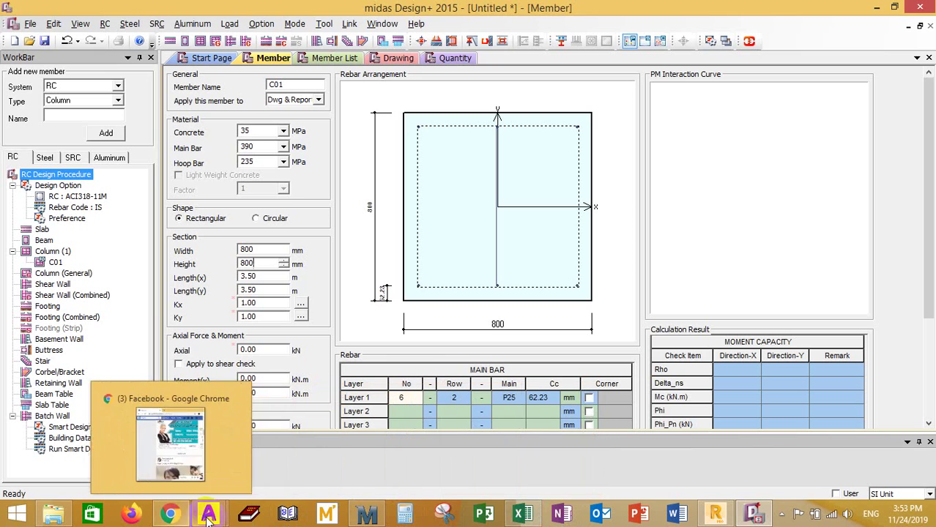
Step: Switch back to the building elevations in Plan condo for sarana.dwg in AutoCAD
mouse_move(208, 514)
click(167, 460)
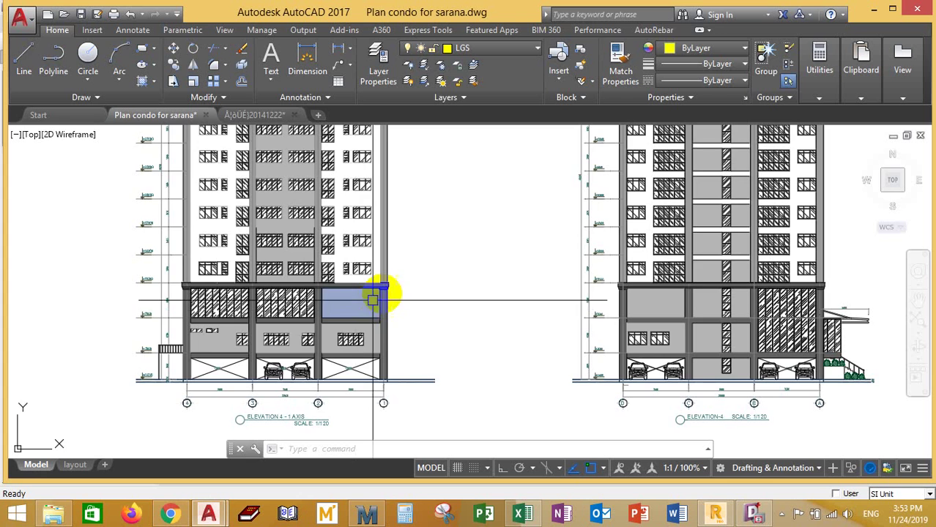
Step: Examine the level marks and storey height dimensions of the lower floors in the building's Section A-A
scroll(372, 300, down, 4)
scroll(420, 307, up, 1)
scroll(419, 307, down, 4)
scroll(334, 344, up, 7)
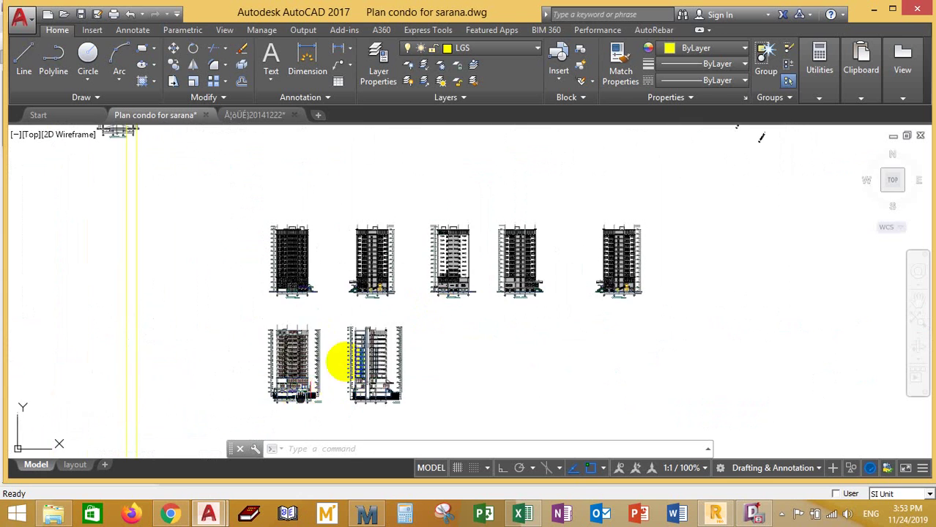
scroll(291, 295, up, 2)
scroll(290, 291, up, 2)
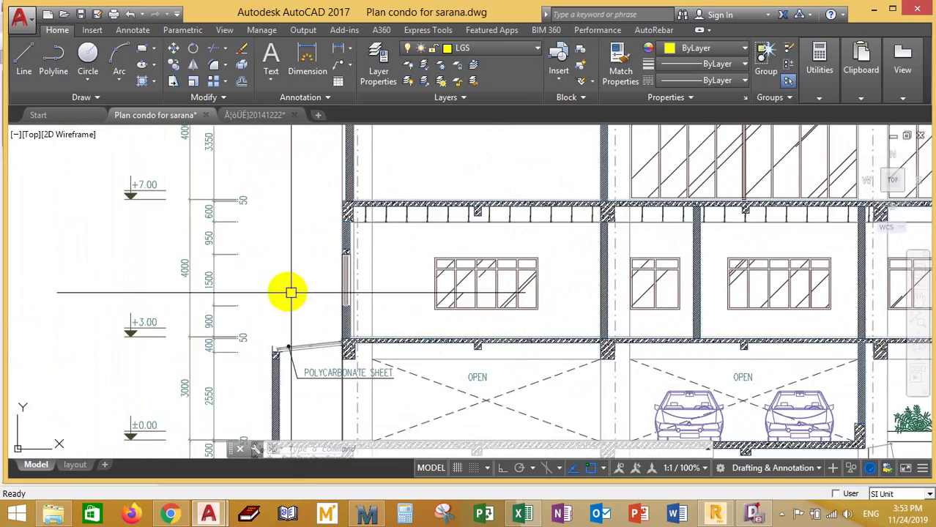
scroll(318, 295, down, 3)
scroll(249, 333, up, 1)
scroll(250, 336, up, 3)
scroll(292, 323, down, 3)
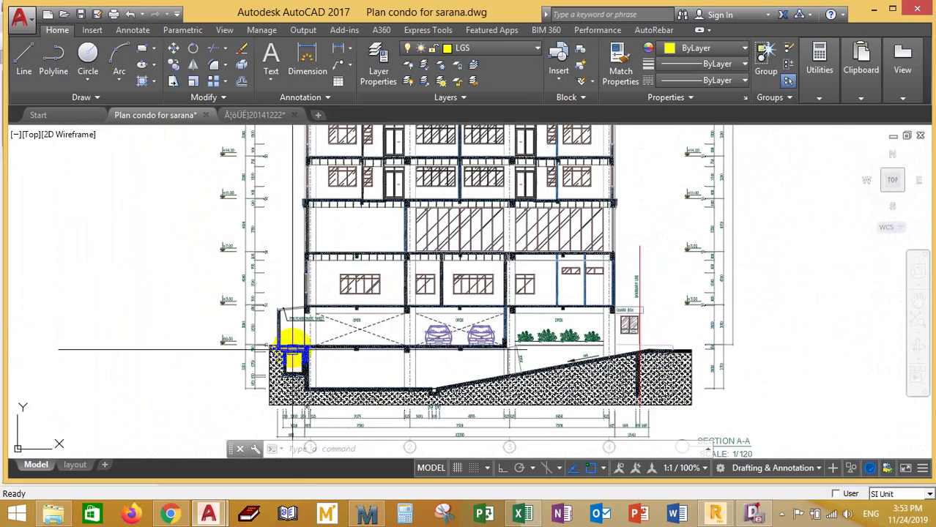
scroll(334, 318, up, 3)
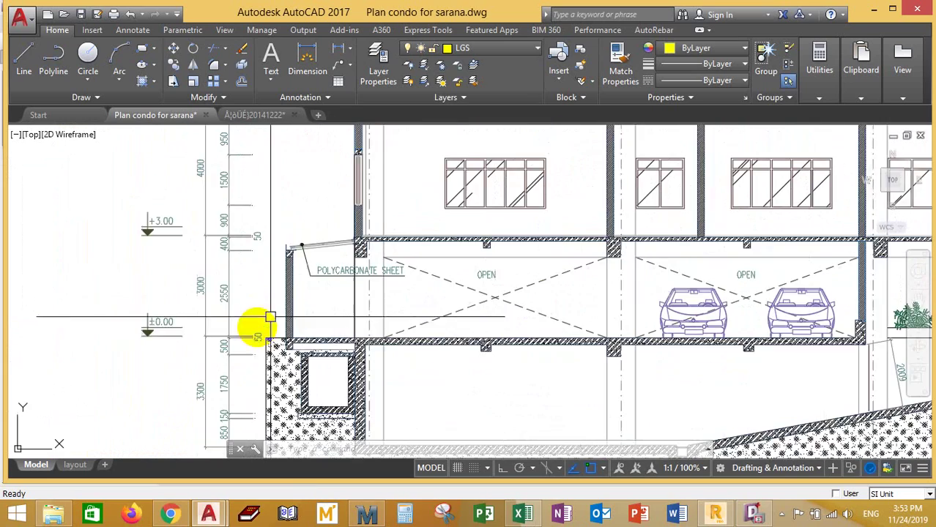
scroll(209, 344, down, 1)
scroll(208, 296, up, 1)
scroll(209, 285, down, 1)
scroll(209, 265, up, 1)
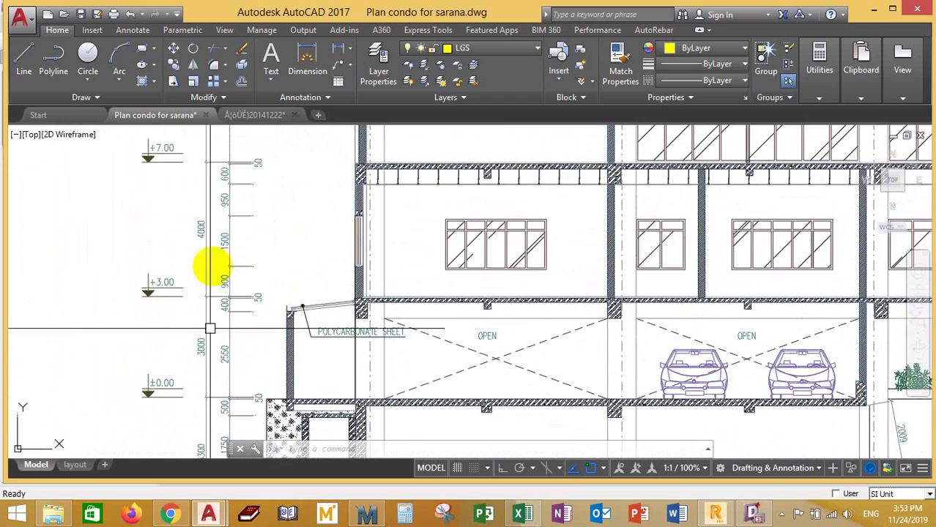
scroll(215, 307, down, 1)
scroll(211, 191, up, 1)
Step: Examine the storey heights of the upper floors up to the roof in Section A-A, ending at the lower storeys
mouse_move(208, 196)
middle_down()
mouse_move(220, 240)
mouse_move(245, 230)
mouse_move(230, 184)
mouse_move(225, 329)
middle_up()
scroll(225, 329, down, 2)
scroll(234, 293, down, 2)
scroll(241, 183, up, 3)
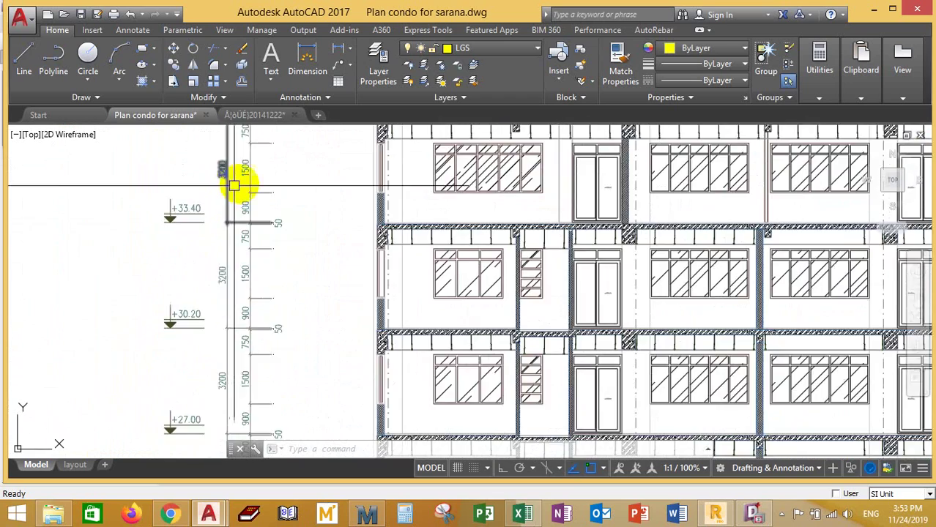
middle_drag(221, 200, 220, 215)
scroll(212, 194, down, 2)
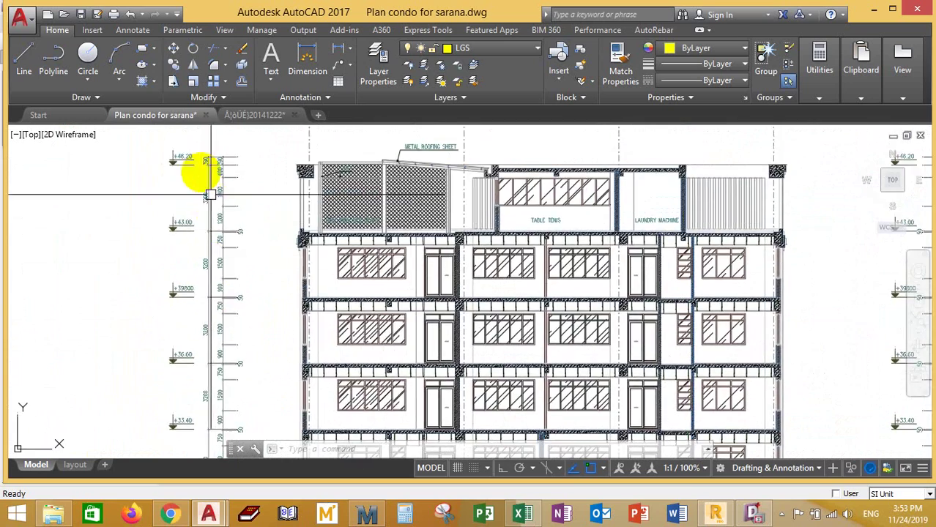
scroll(208, 197, up, 1)
scroll(208, 215, down, 2)
middle_drag(260, 242, 240, 157)
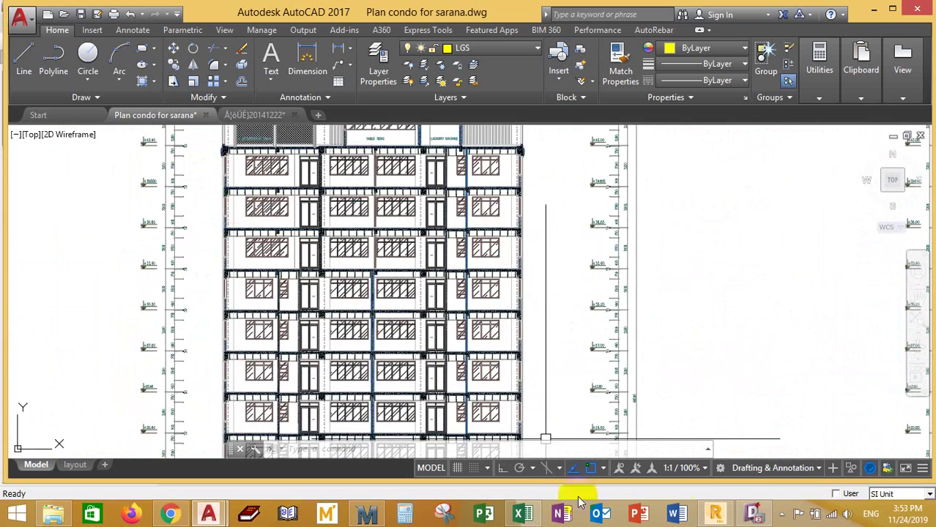
middle_drag(270, 241, 280, 260)
scroll(230, 303, up, 3)
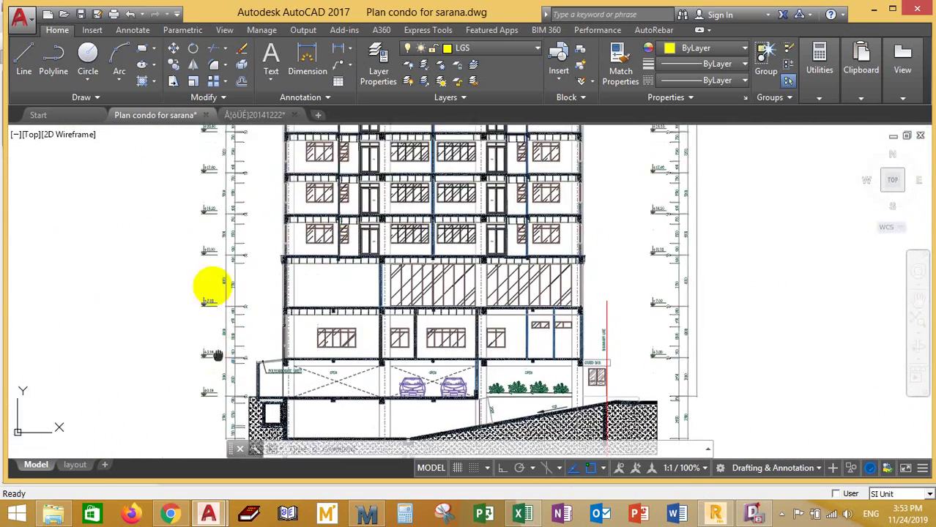
scroll(219, 267, up, 4)
scroll(213, 290, down, 3)
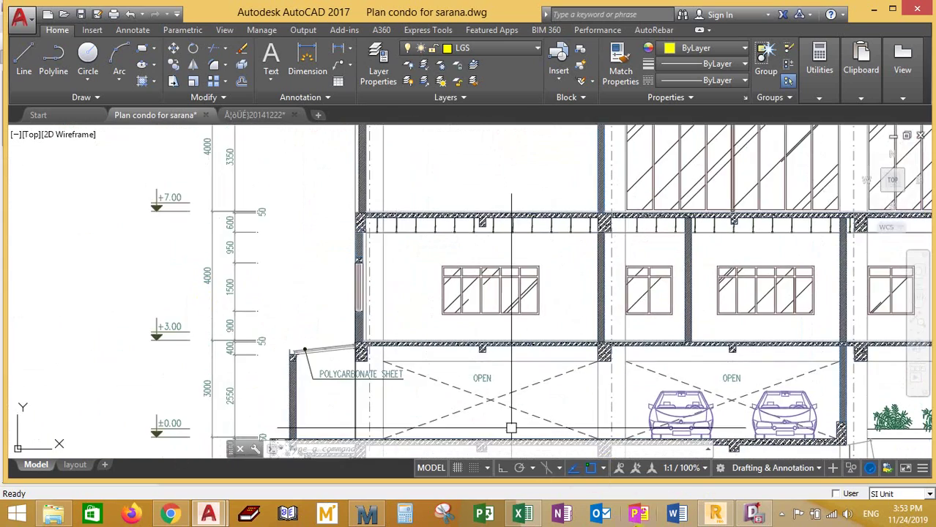
Step: Switch to midas Design+ and set both the x and y lengths of column C01 to 4 m
click(752, 515)
key(Tab)
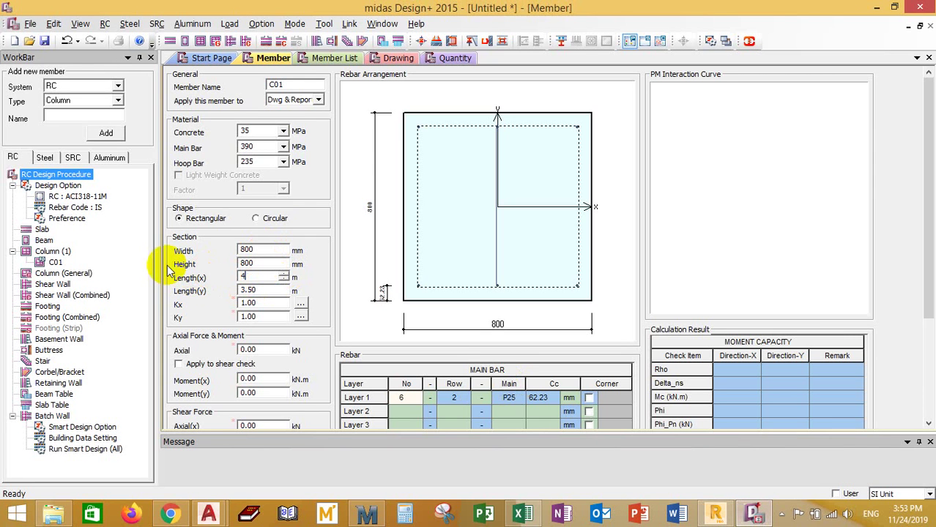
text(4)
key(Tab)
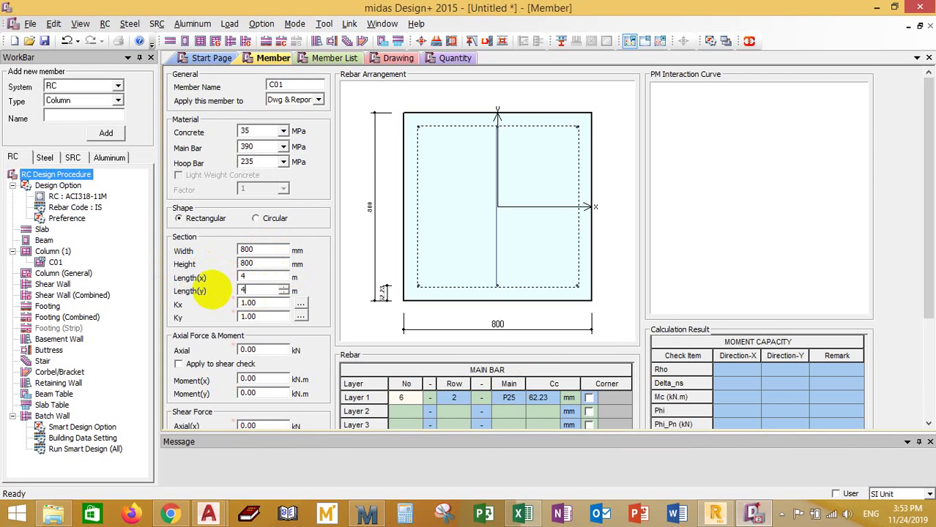
click(253, 303)
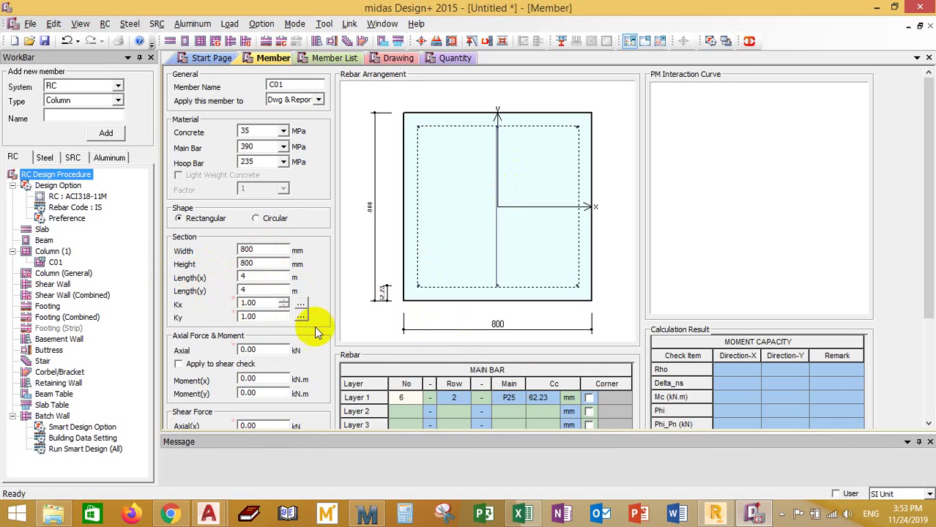
click(251, 276)
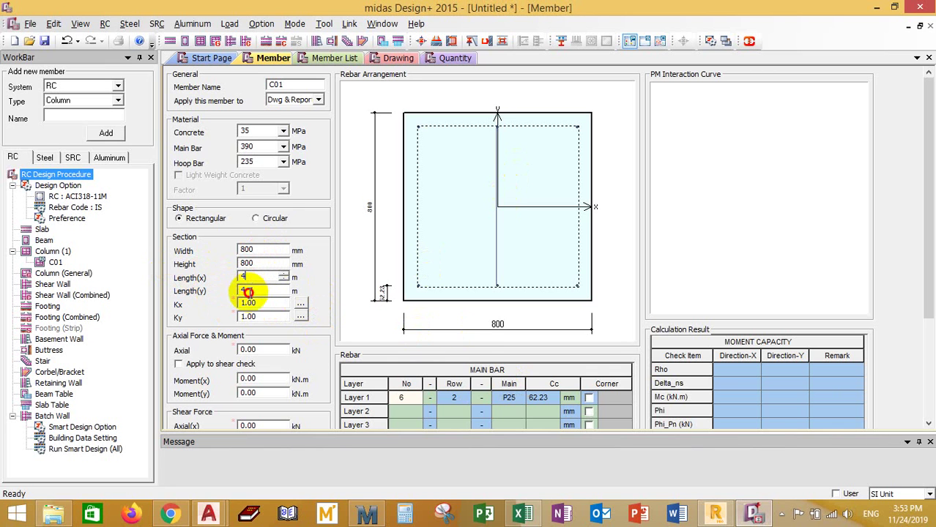
click(246, 289)
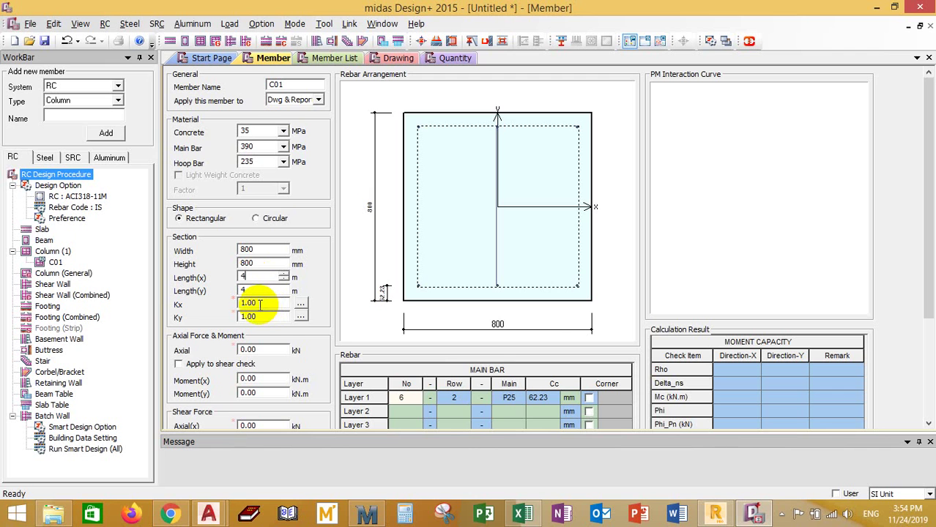
Step: Try the fixed-fixed K-factor of 0.50 for Kx, and reapply the pinned-pinned condition of 1.00
click(259, 304)
click(300, 304)
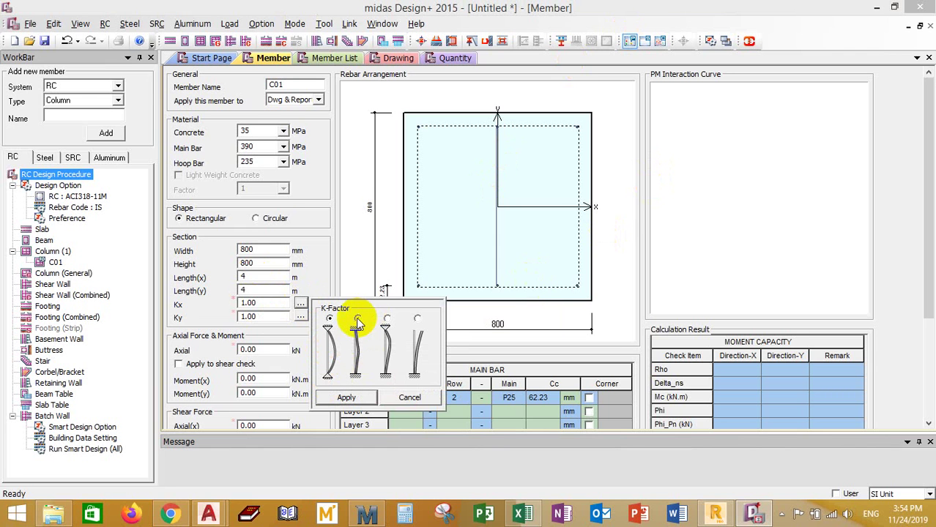
click(417, 318)
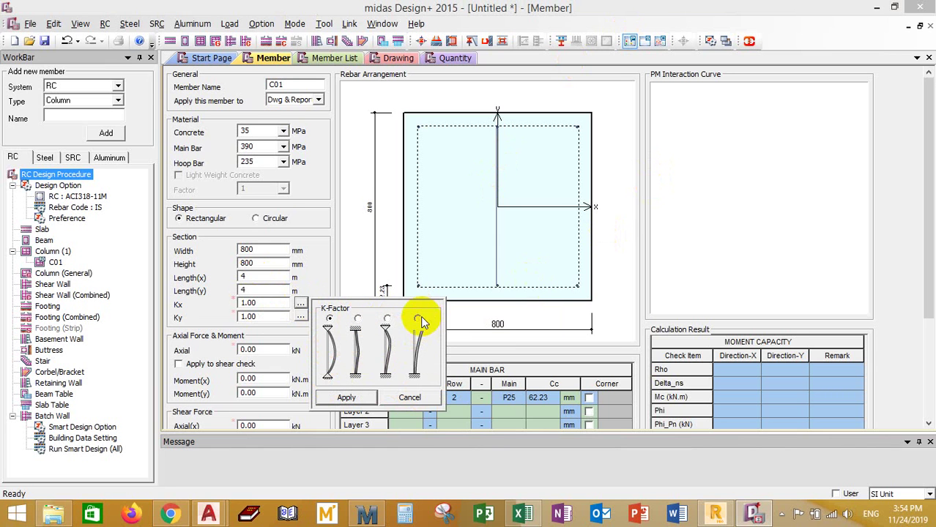
click(329, 319)
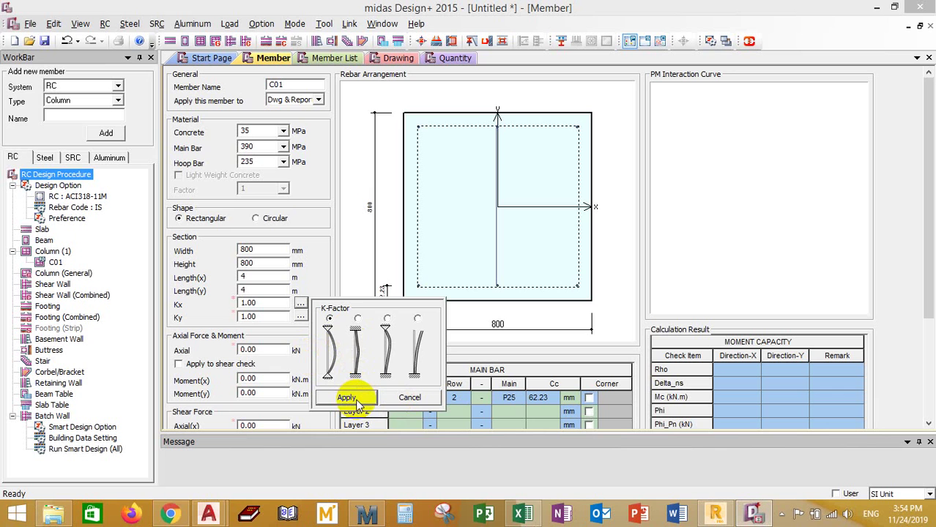
click(358, 319)
click(344, 398)
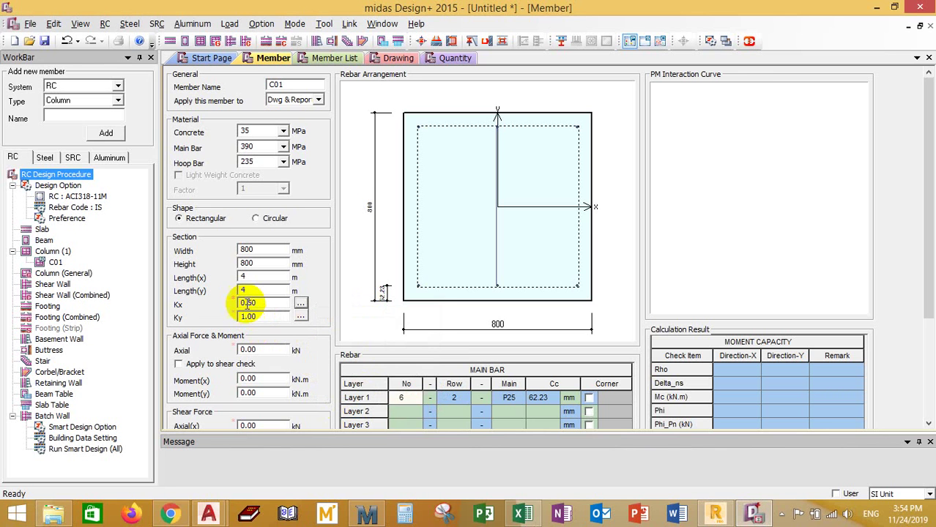
click(300, 303)
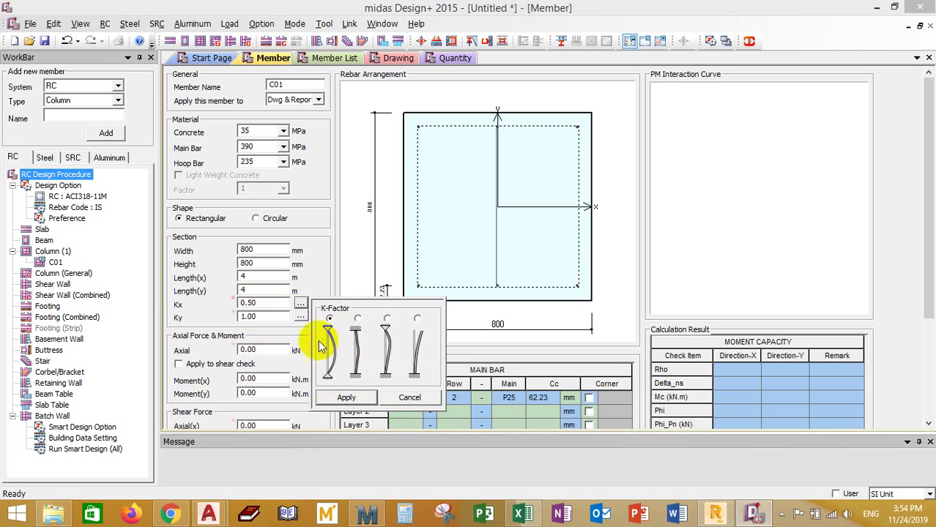
click(345, 397)
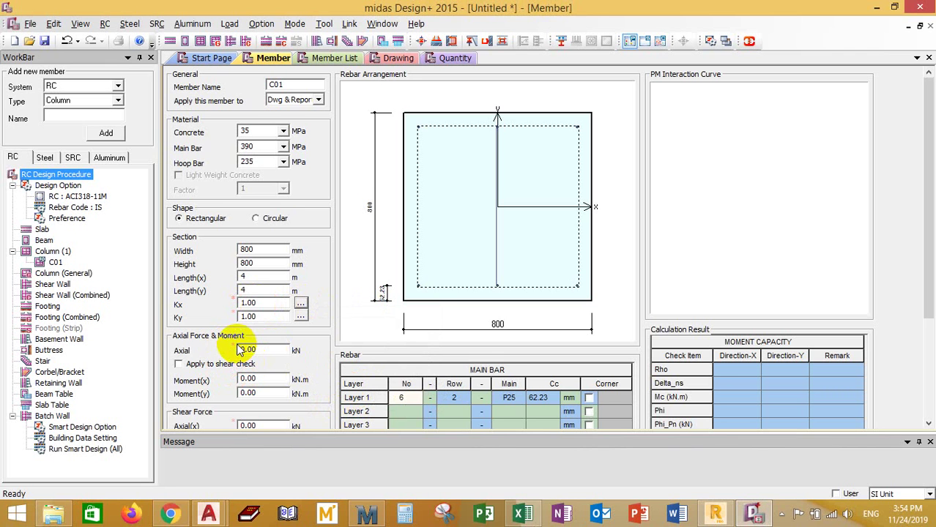
Step: Set the column's axial force to 15000 kN, with moments of 200 kN.m in x and 300 kN.m in y
mouse_move(240, 350)
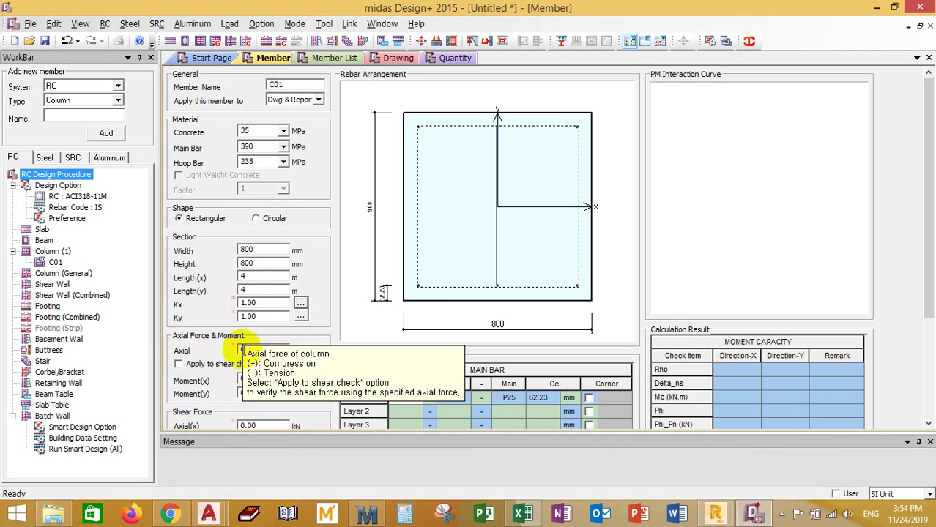
drag(260, 349, 232, 352)
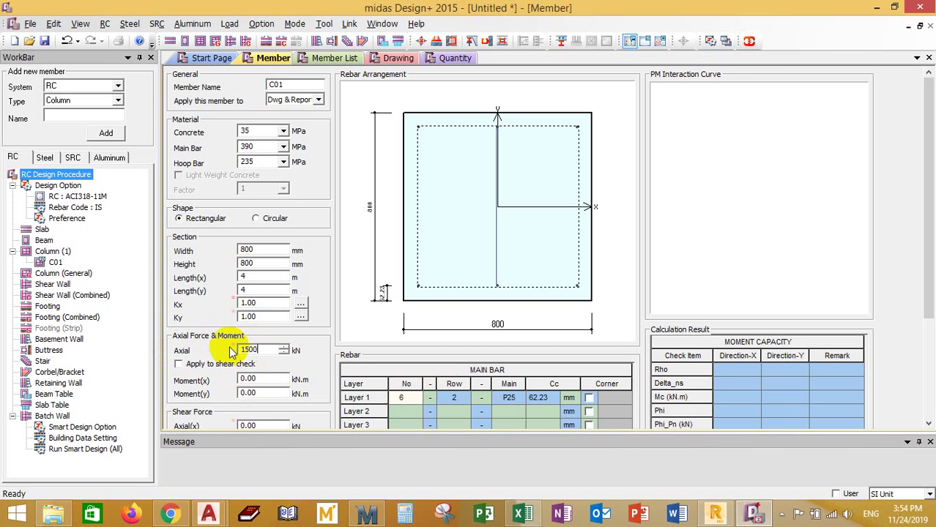
click(265, 379)
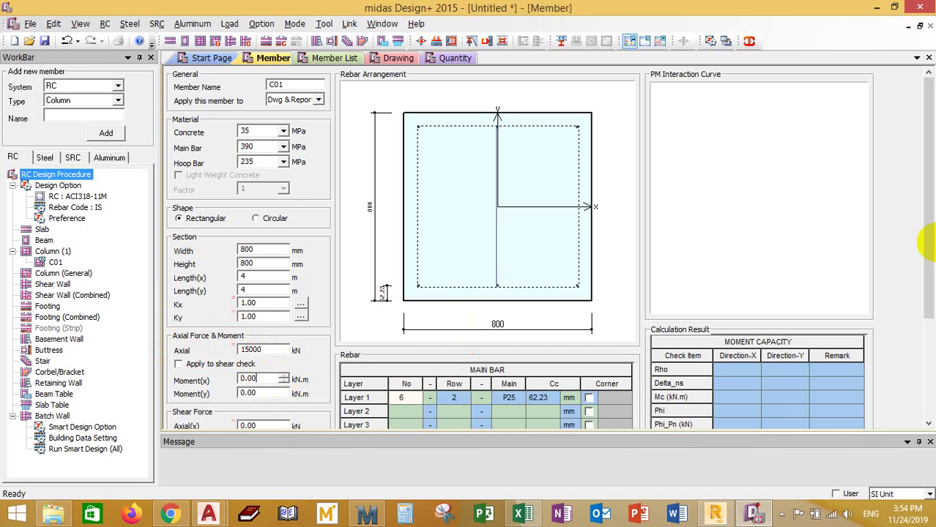
drag(929, 205, 923, 259)
drag(275, 297, 179, 300)
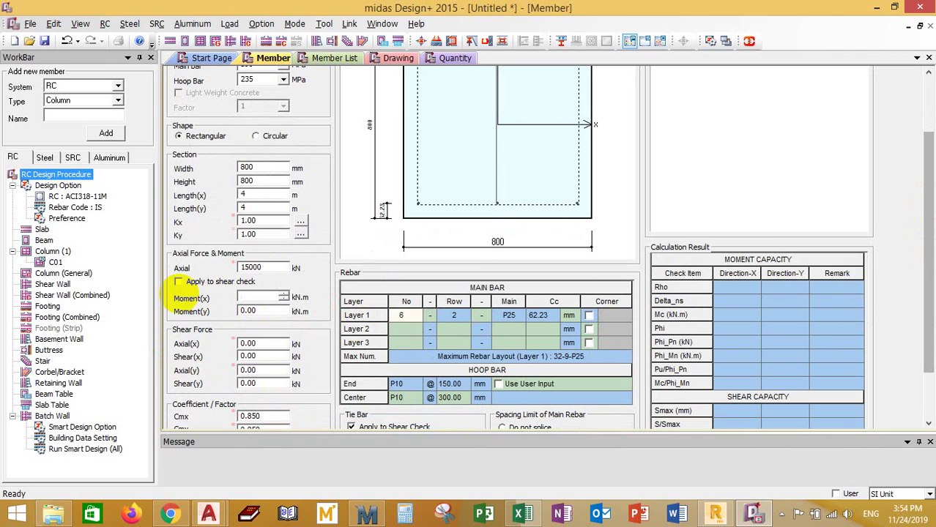
text(200)
key(Tab)
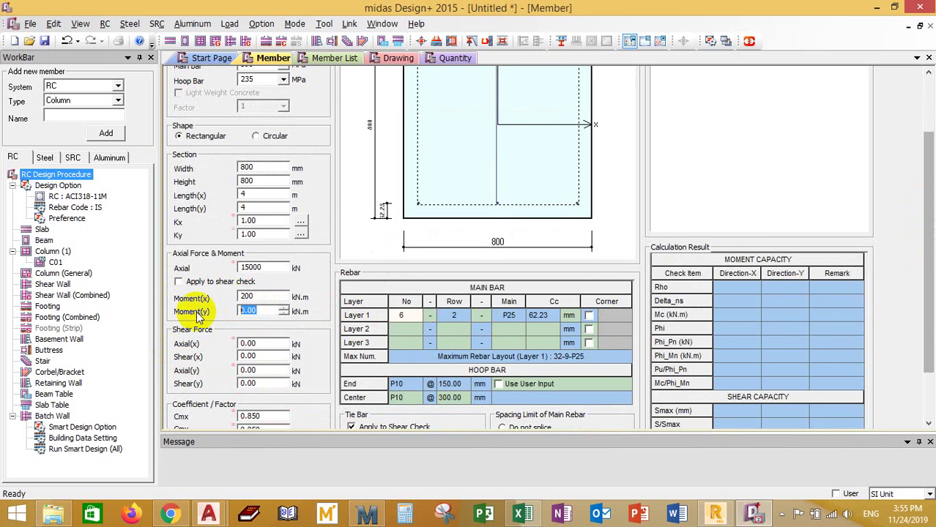
text(300)
click(251, 344)
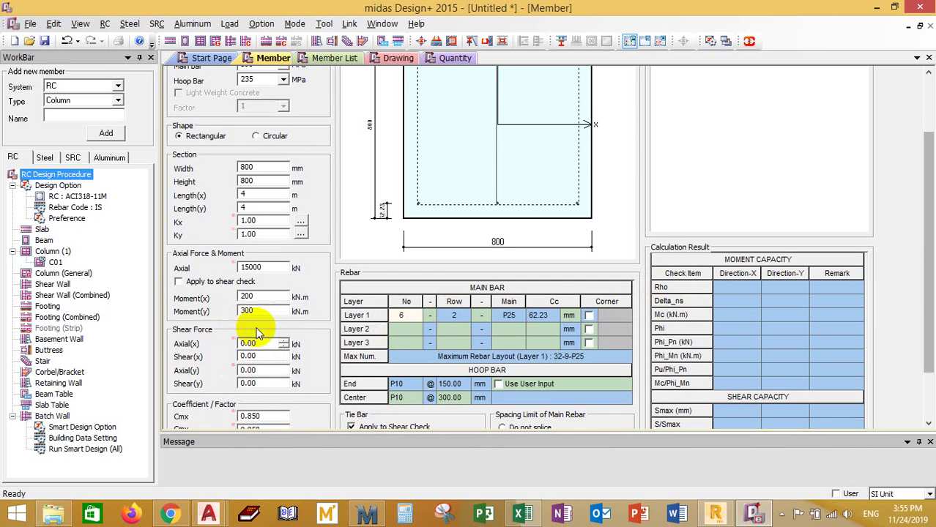
Step: Set the Cc distance of the layer 1 main bars to 40 mm
drag(921, 268, 930, 315)
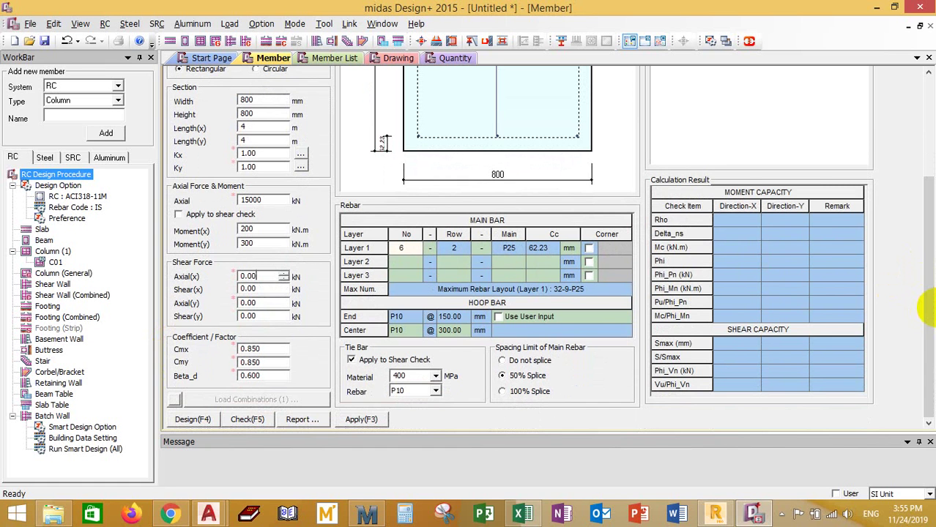
drag(928, 308, 917, 272)
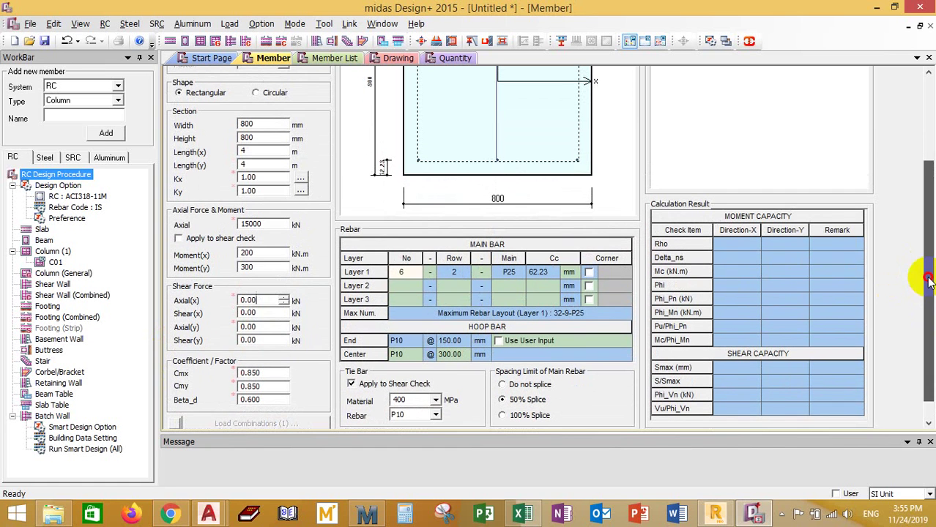
click(416, 273)
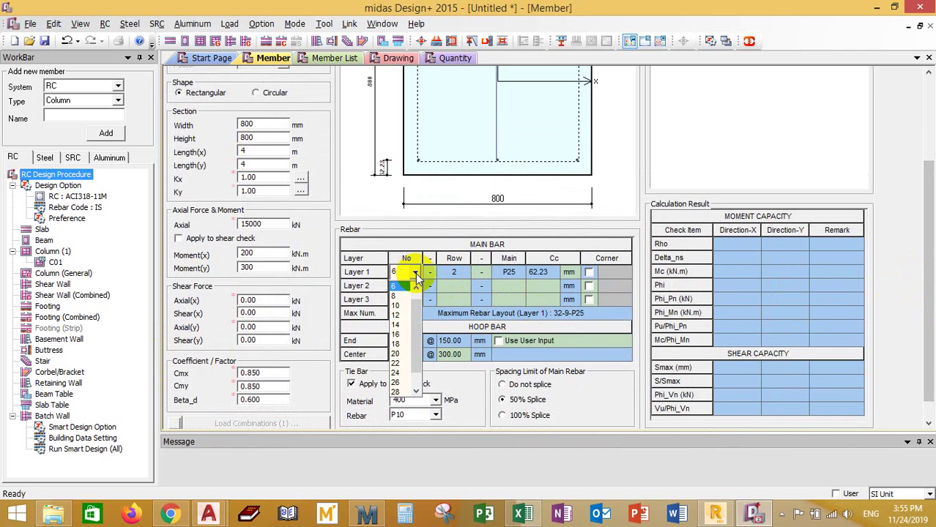
click(545, 275)
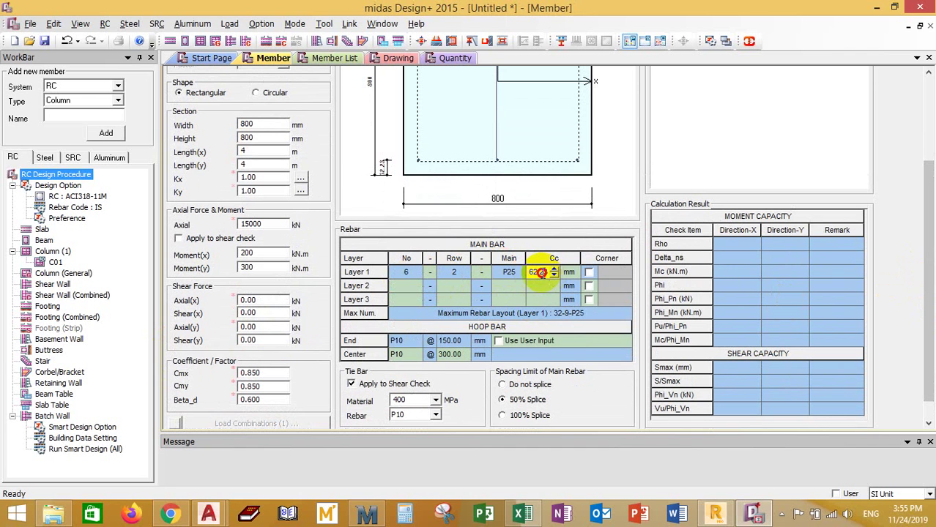
drag(545, 272, 503, 272)
text(40)
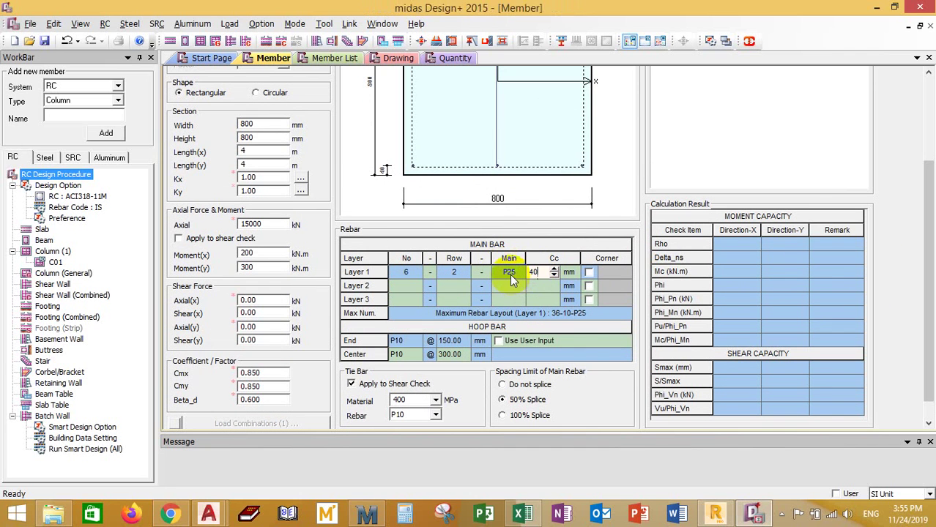
Step: Try bar size P28 for the layer 1 main bars, and set the size to P32
click(509, 274)
click(518, 273)
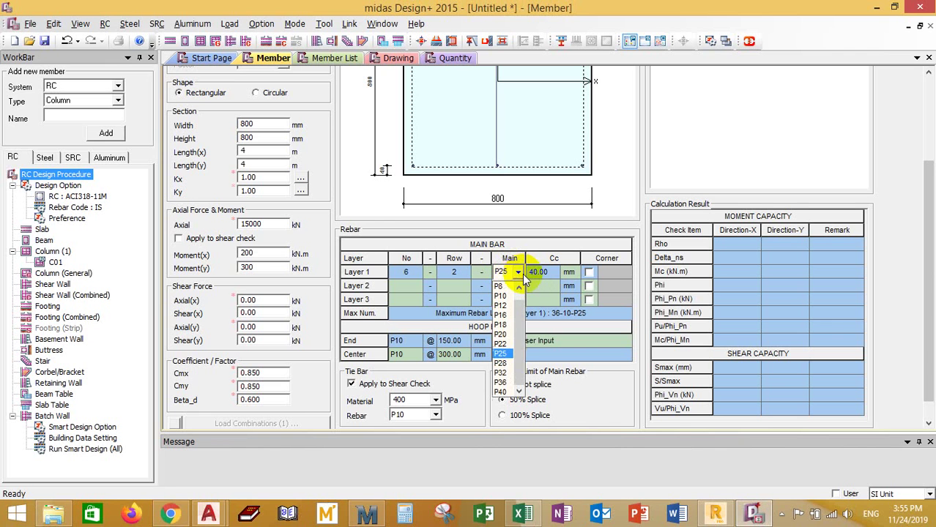
click(502, 363)
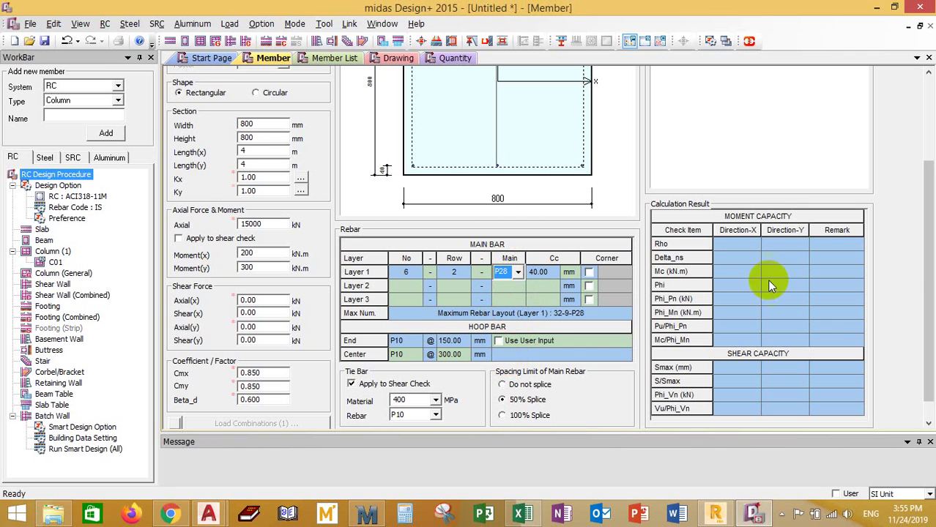
click(516, 274)
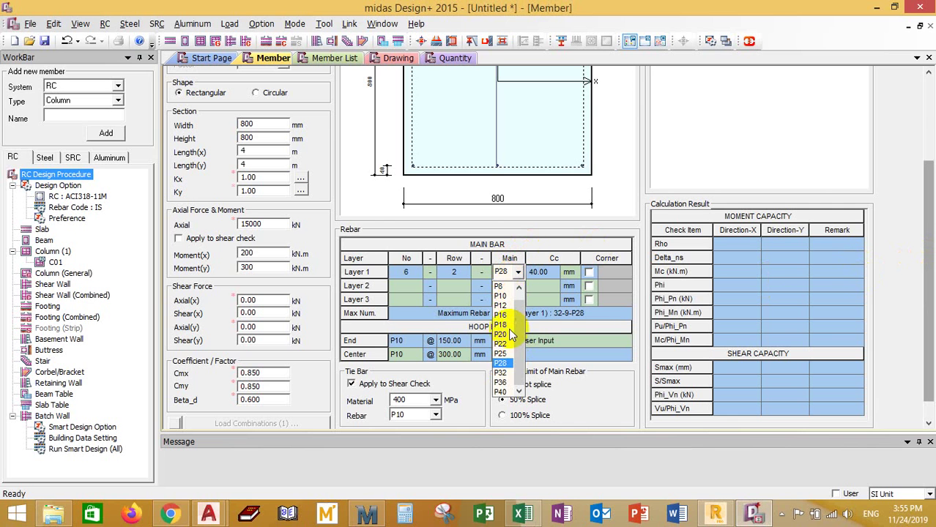
click(503, 376)
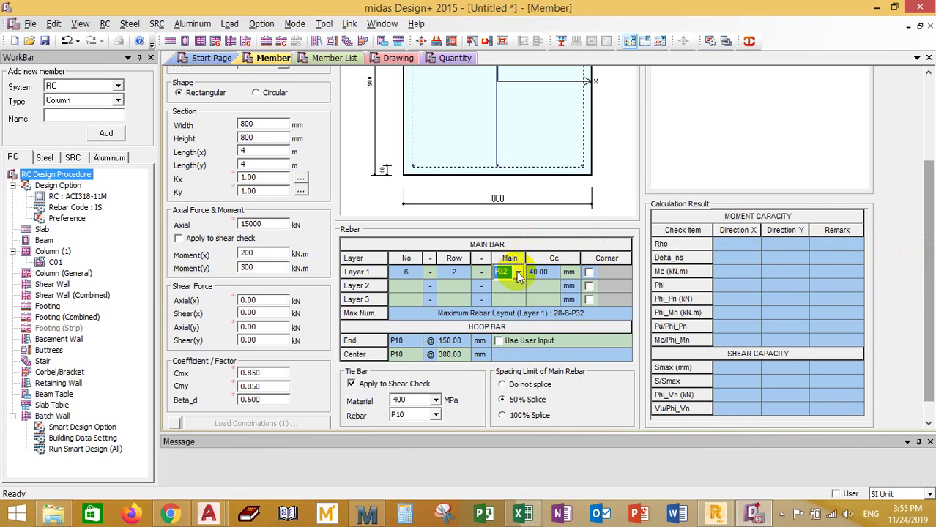
Step: Set the layer 1 main reinforcement to 28 bars with a row value of 8
drag(923, 242, 924, 179)
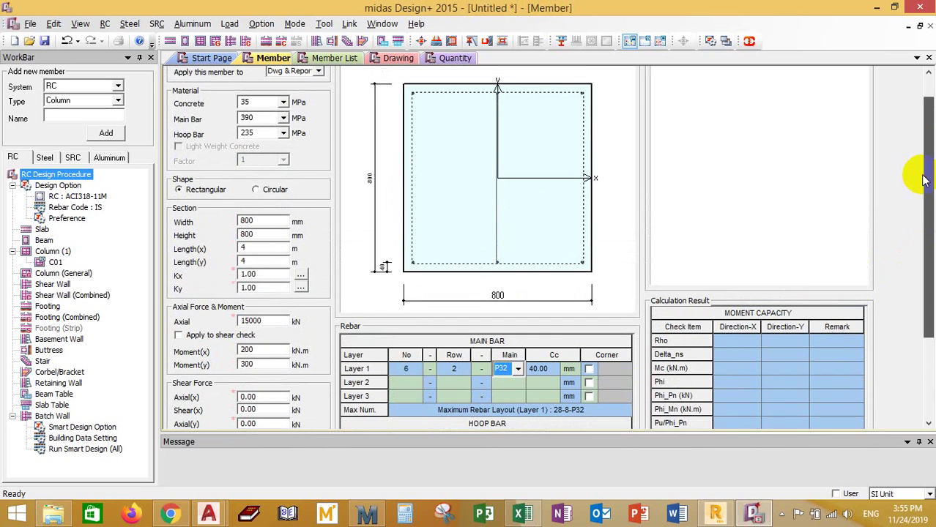
click(417, 368)
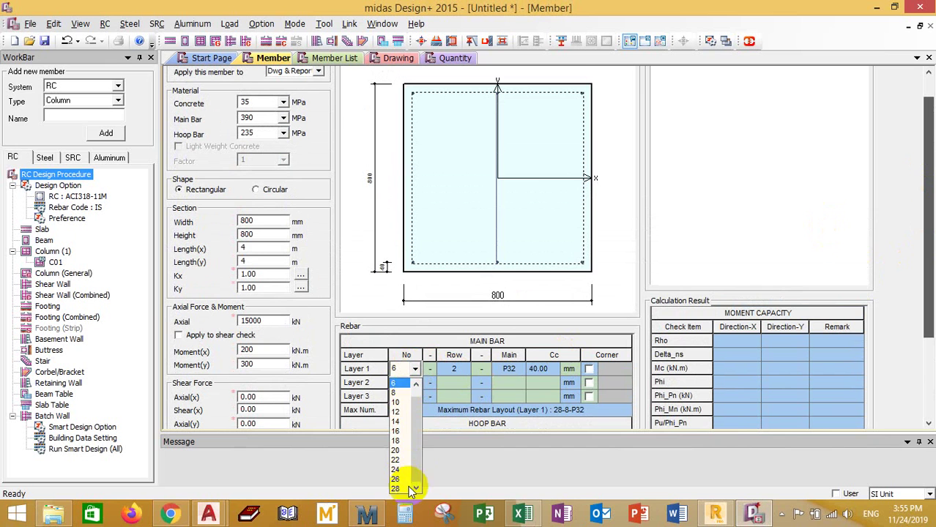
click(397, 448)
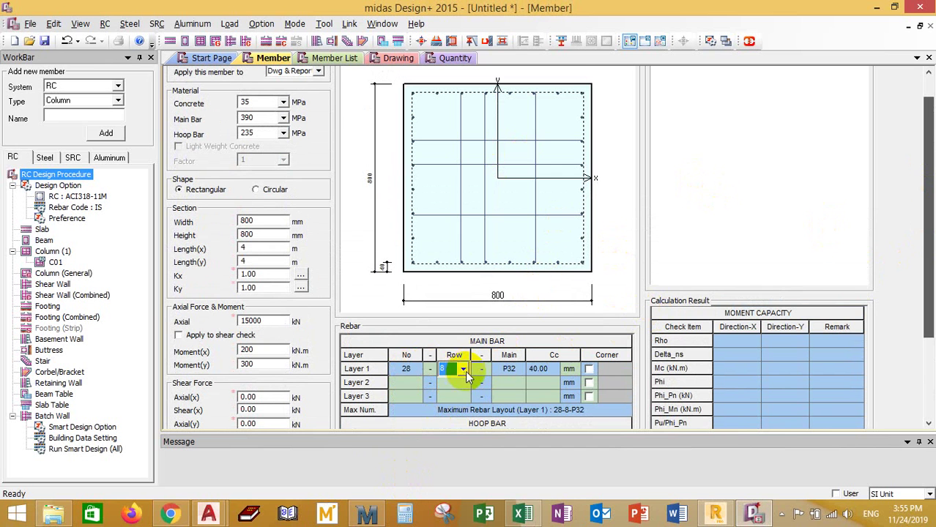
Step: Run the design check on column C01 and review its PM interaction curve and moment and shear capacity results
drag(924, 252, 923, 332)
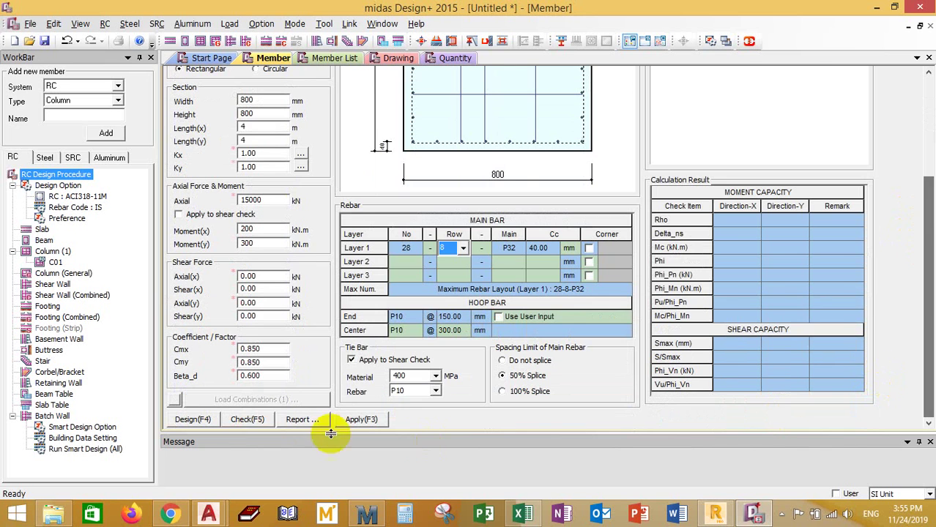
click(247, 419)
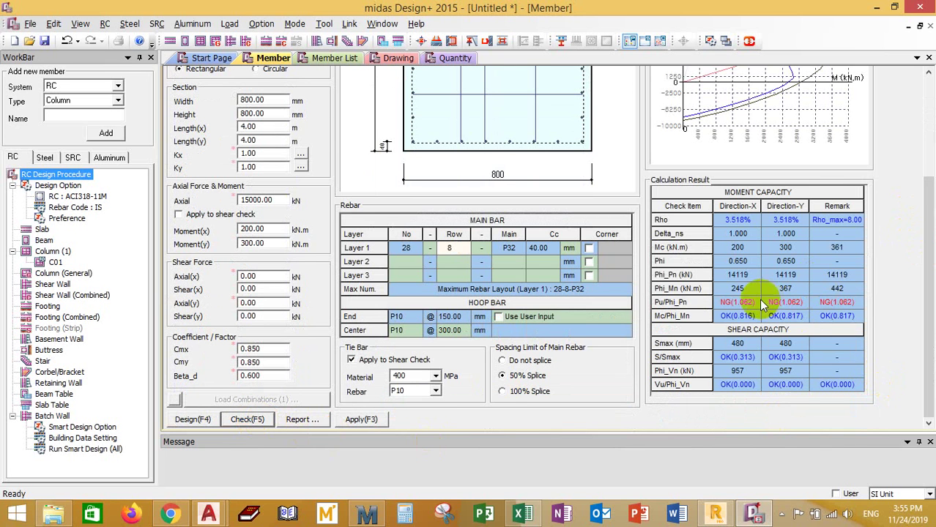
mouse_move(929, 280)
mouse_down()
mouse_move(927, 198)
mouse_move(921, 213)
mouse_up()
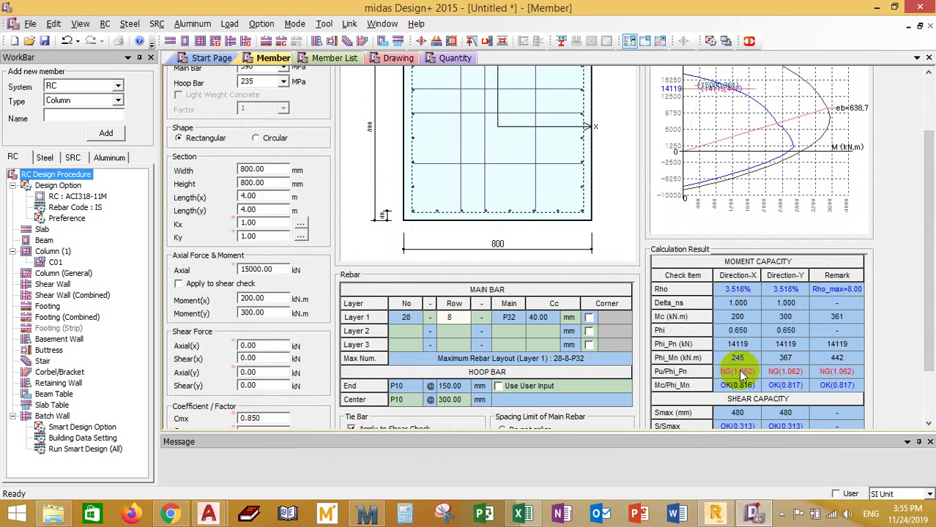
drag(928, 256, 924, 320)
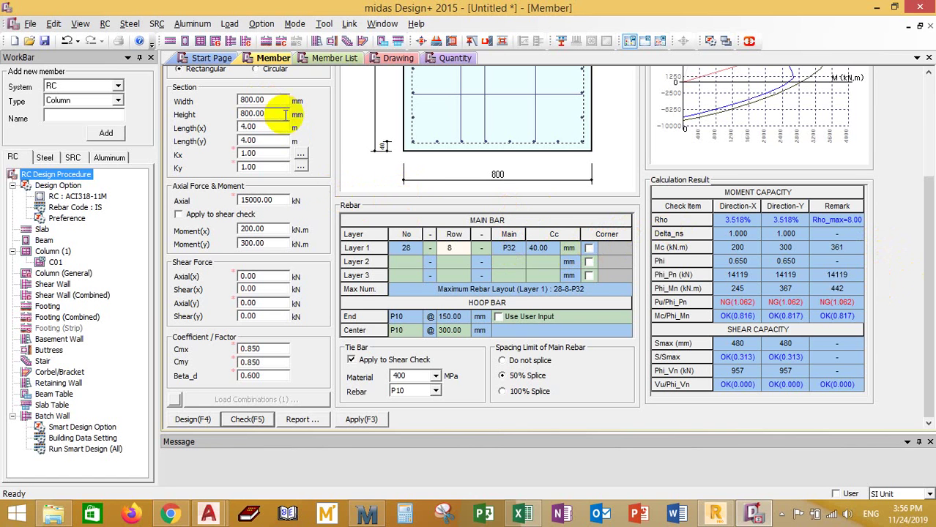
Step: Set the column section's width and height to 850 mm, and rerun the design check
click(419, 251)
click(412, 265)
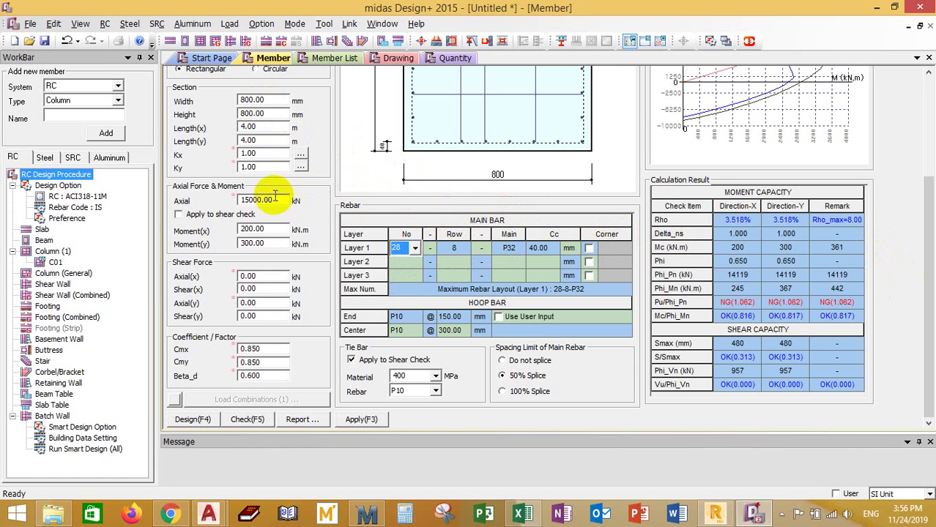
mouse_move(273, 196)
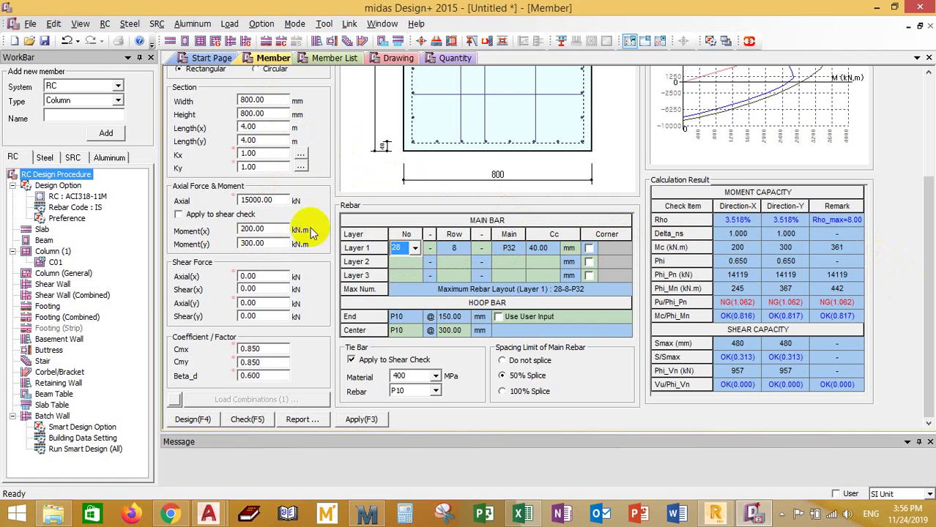
click(249, 100)
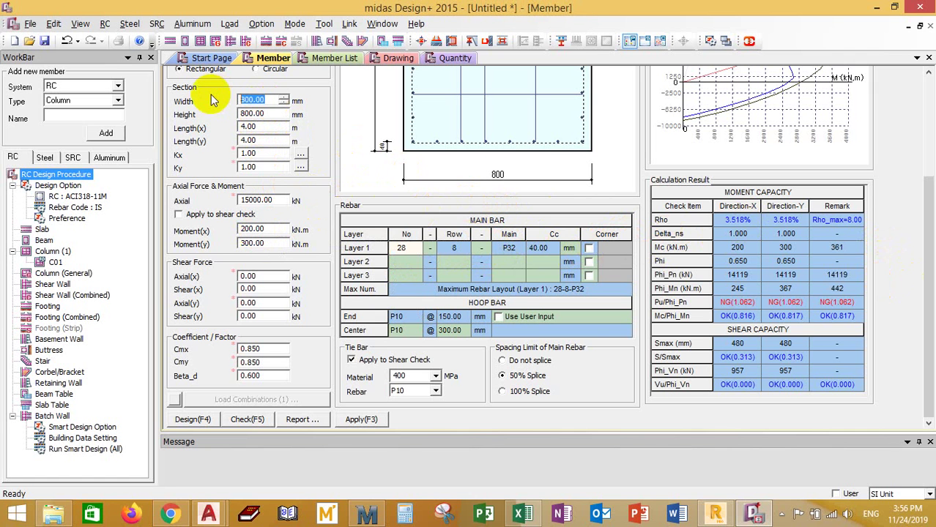
text(850)
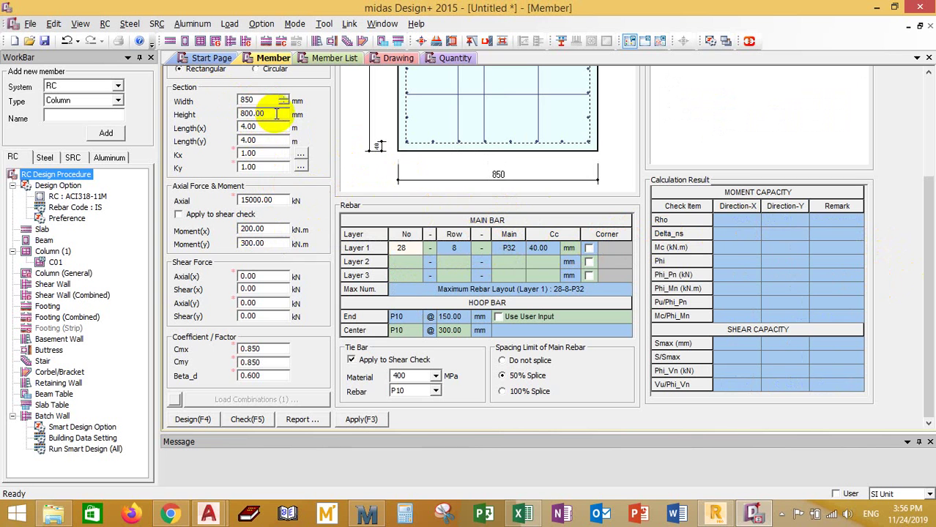
click(276, 114)
text(850)
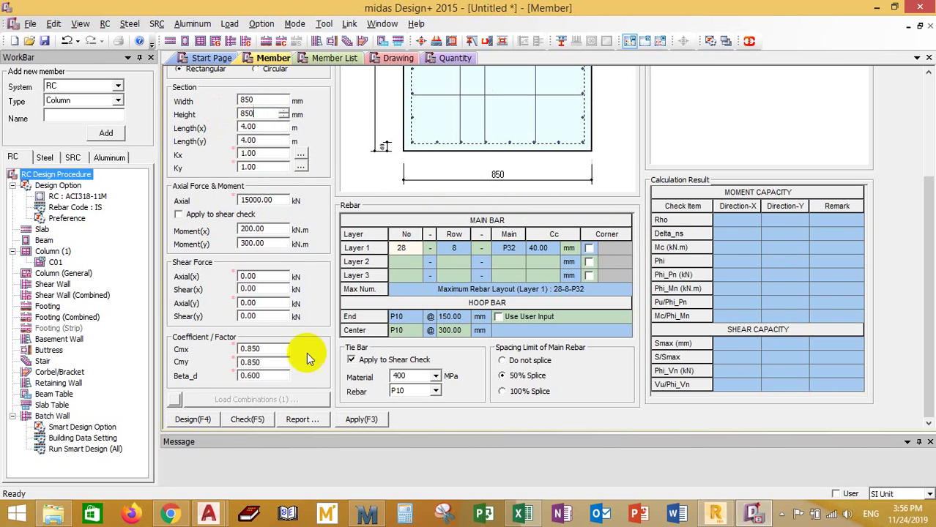
click(247, 419)
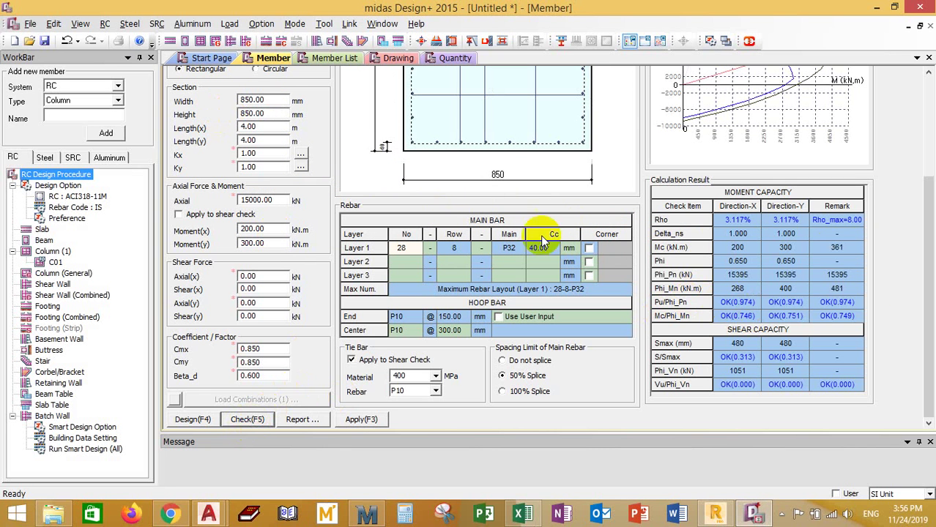
drag(930, 226, 930, 143)
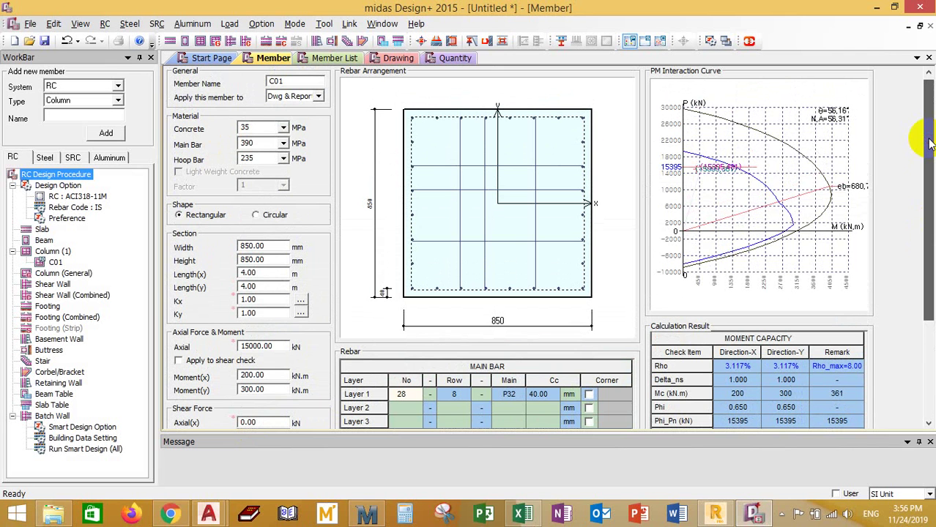
click(781, 514)
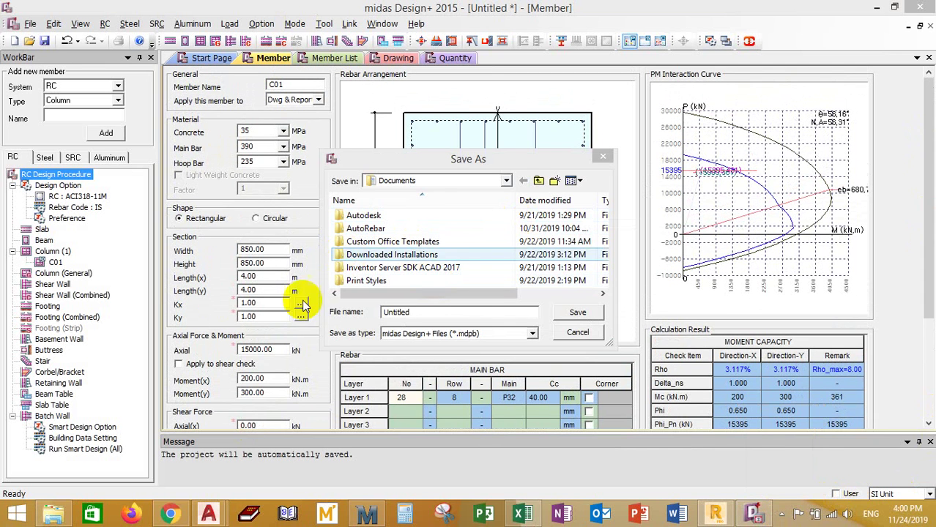
click(603, 156)
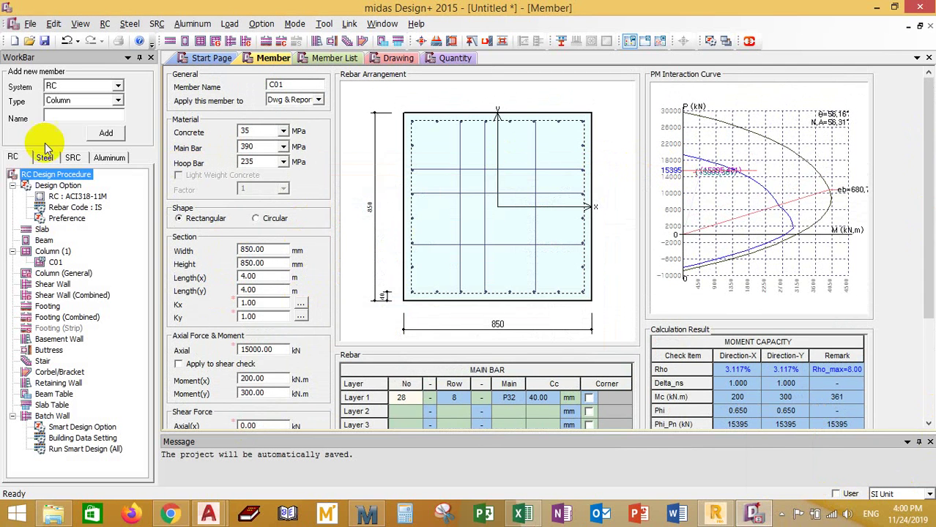
click(30, 24)
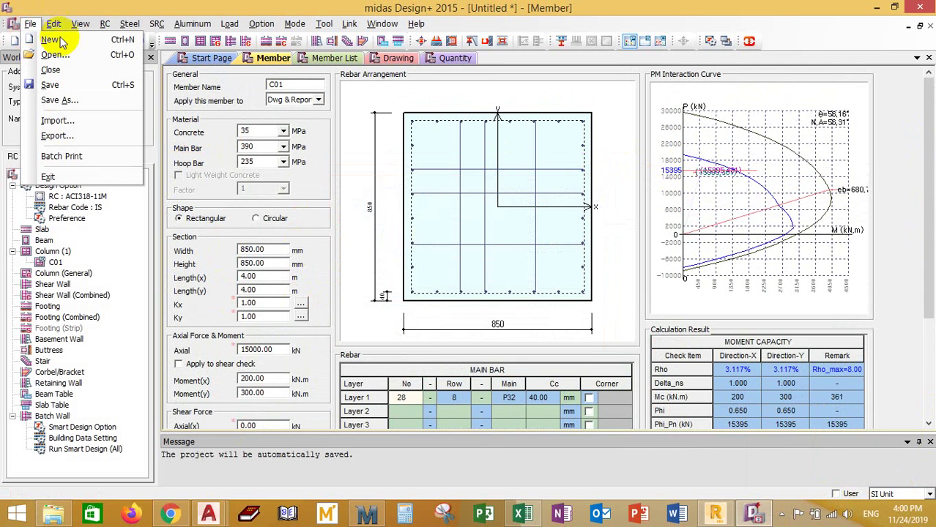
click(70, 101)
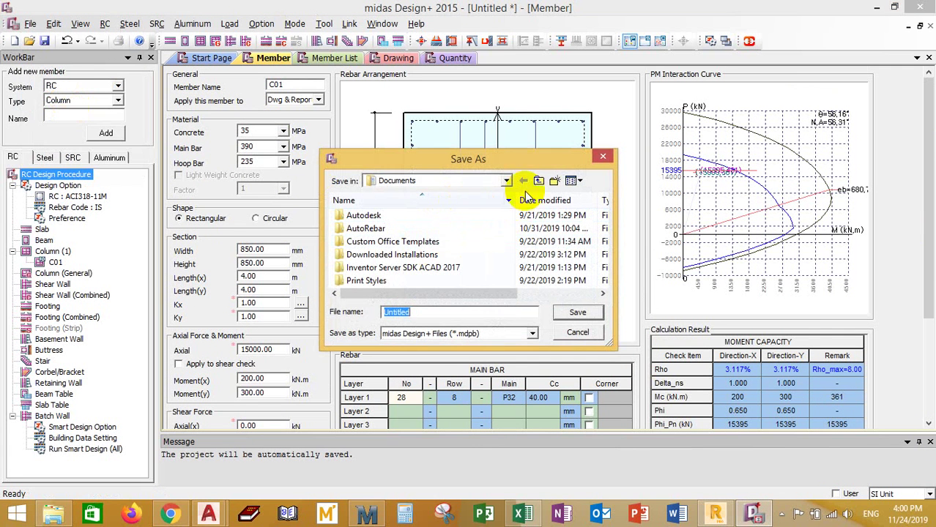
click(507, 181)
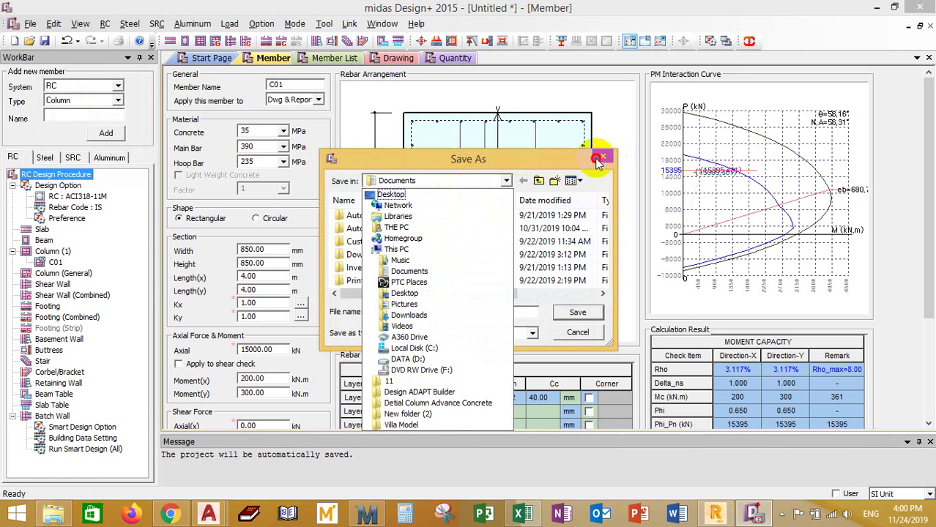
click(95, 30)
click(33, 27)
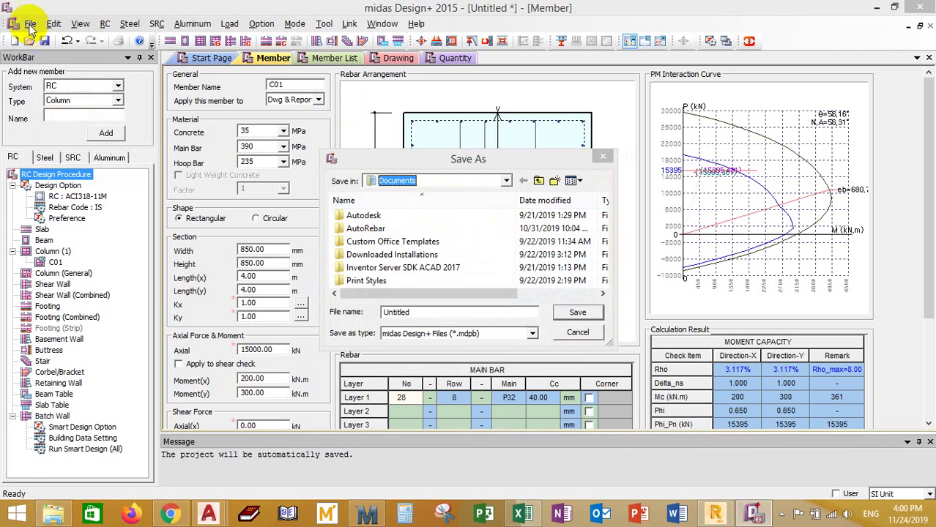
click(602, 156)
Step: Start saving the project under a new name, and browse to the 6.ASCE Level IV (Sunday) folder within ASCE School on drive D
click(30, 23)
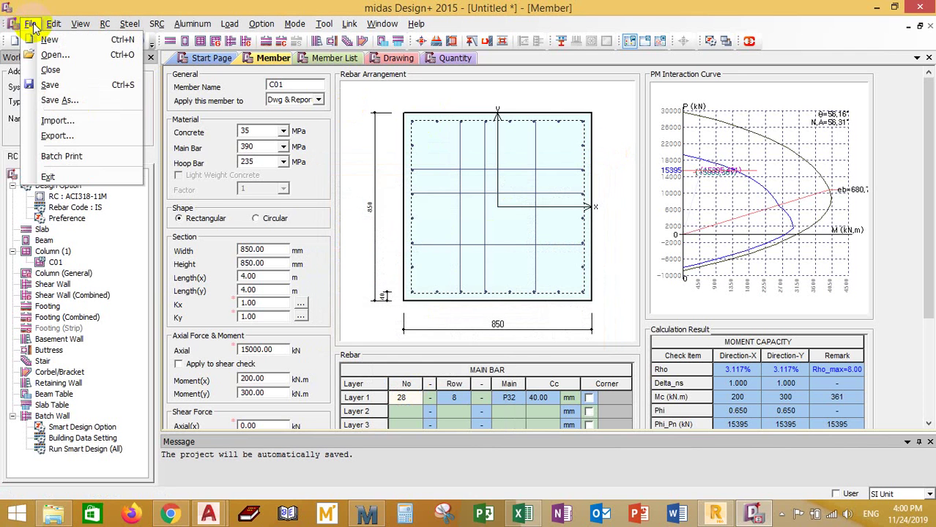
click(64, 101)
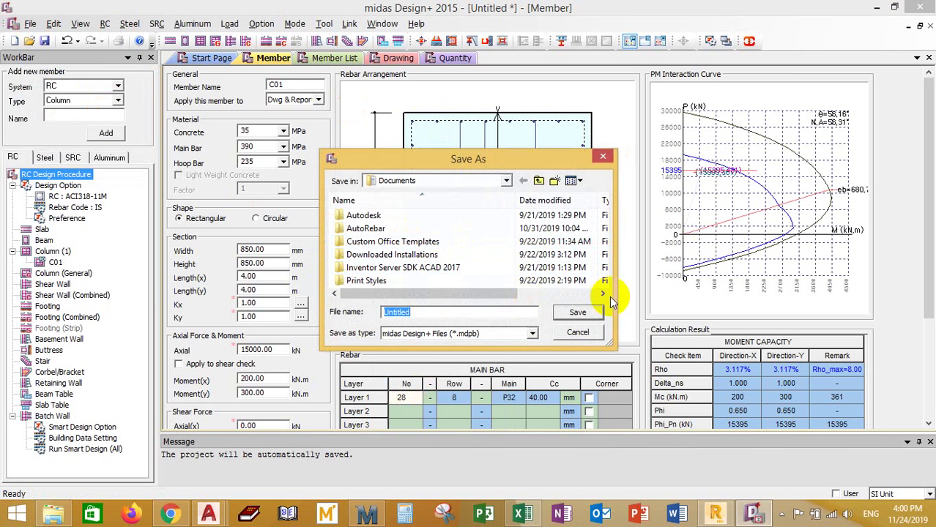
click(505, 180)
click(397, 250)
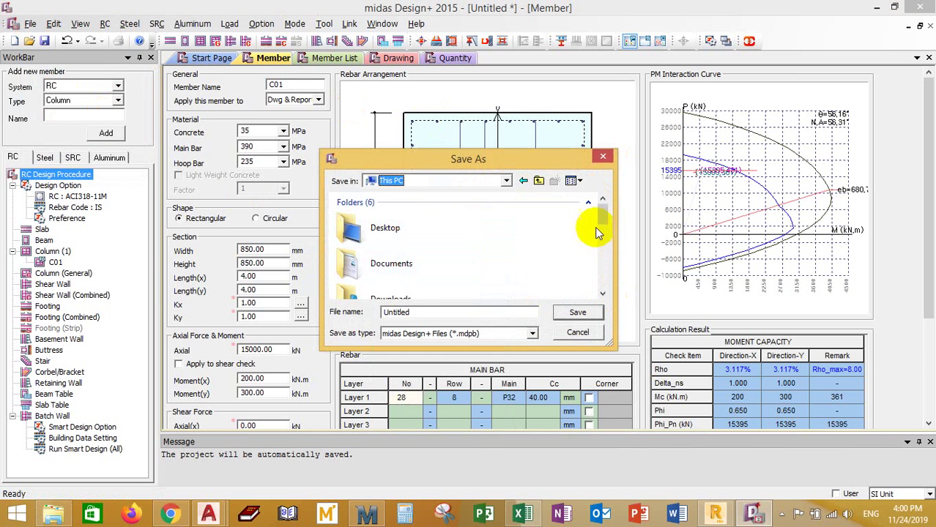
drag(603, 203, 607, 276)
click(388, 245)
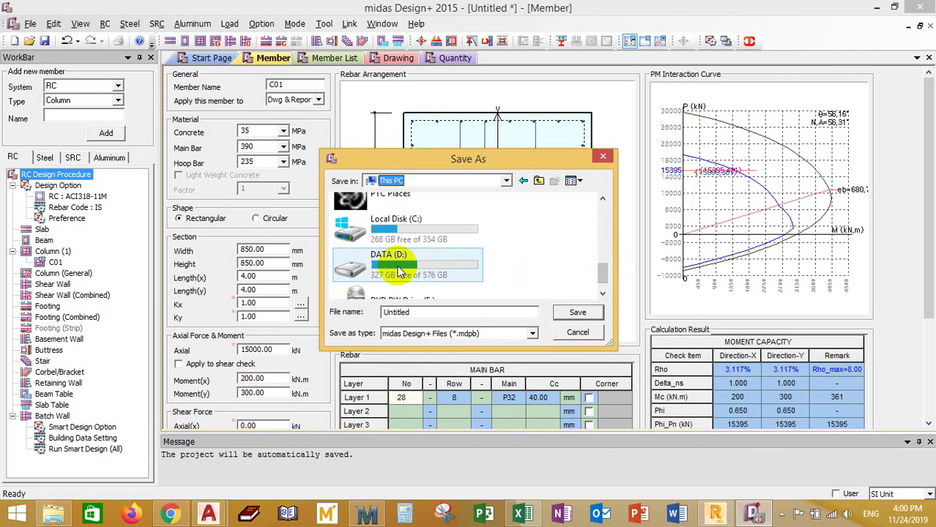
double_click(388, 246)
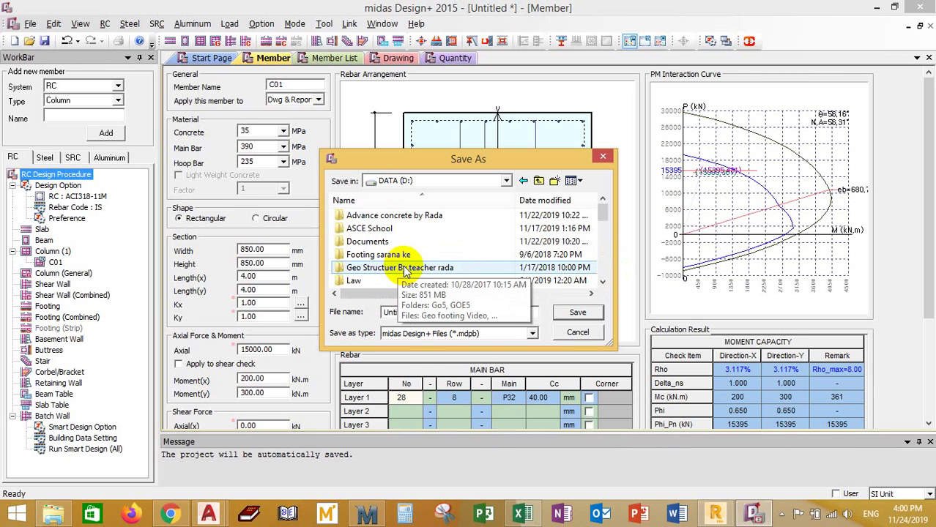
mouse_move(605, 209)
mouse_down()
mouse_move(602, 228)
mouse_move(603, 207)
mouse_up()
double_click(388, 228)
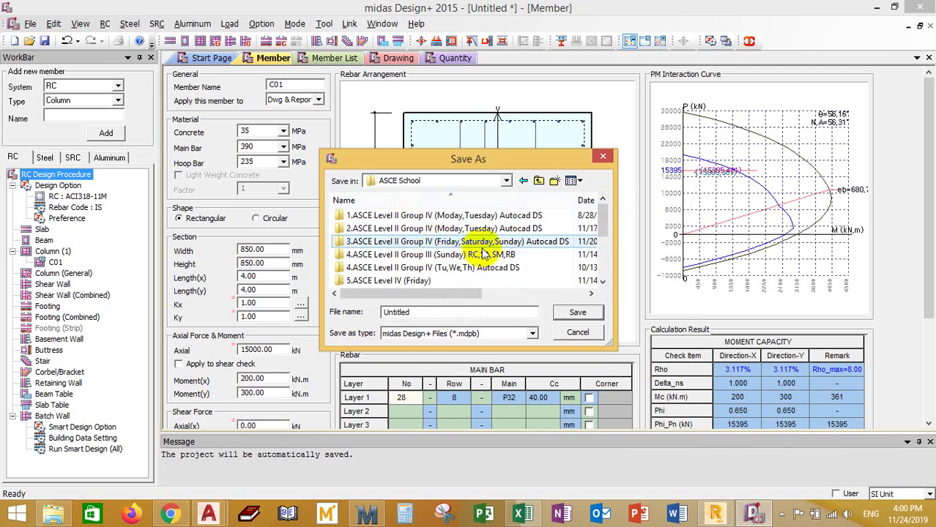
click(601, 283)
click(601, 283)
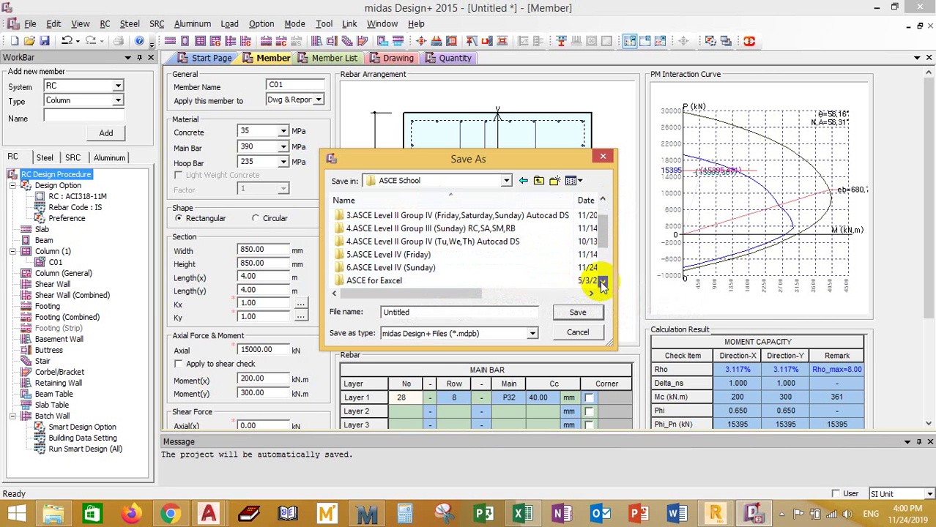
double_click(438, 267)
Step: Name the project file Checking Column and save it in the Condo for sarana NU subfolder
click(411, 308)
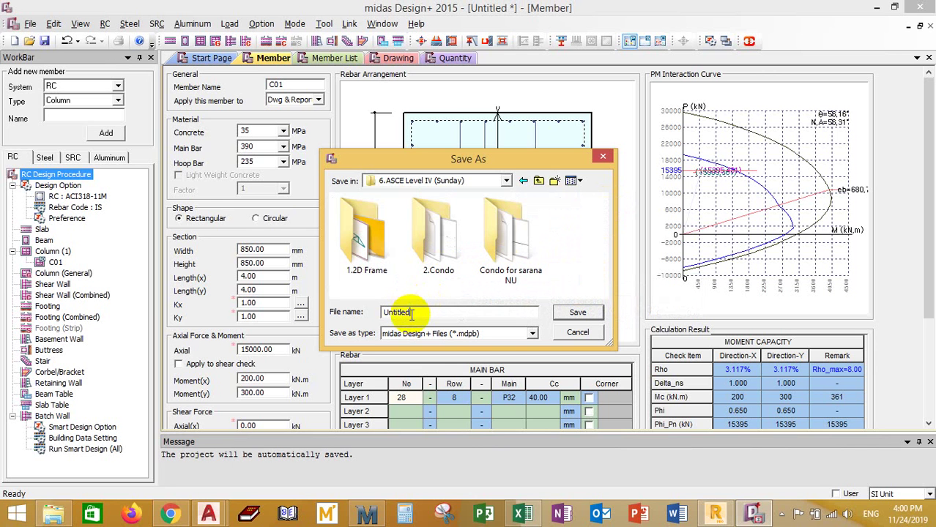
drag(410, 312, 368, 312)
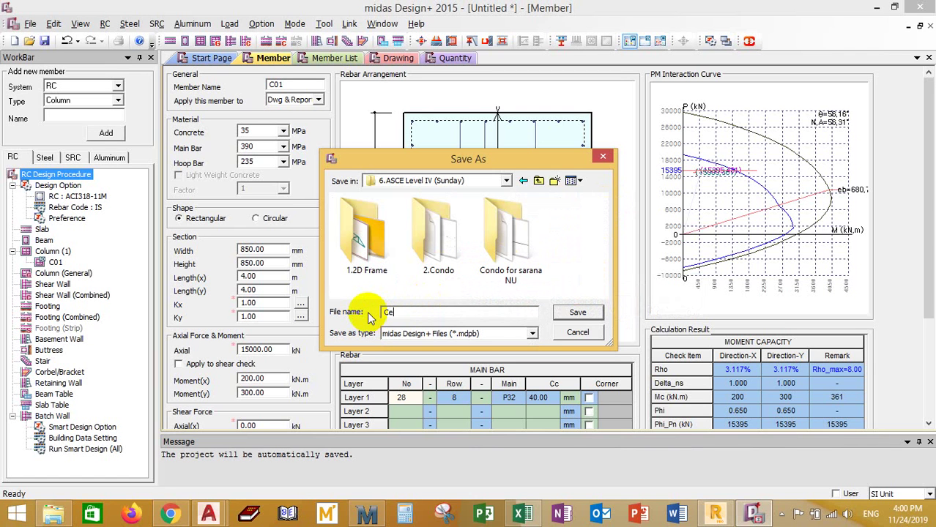
text(Ce)
key(BackSpace)
text(hecking Column)
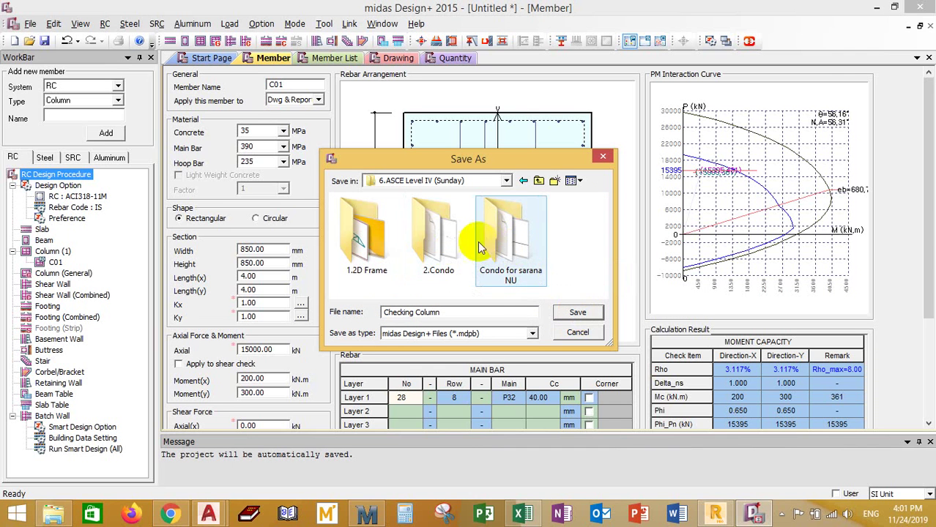
click(504, 244)
double_click(504, 244)
click(572, 314)
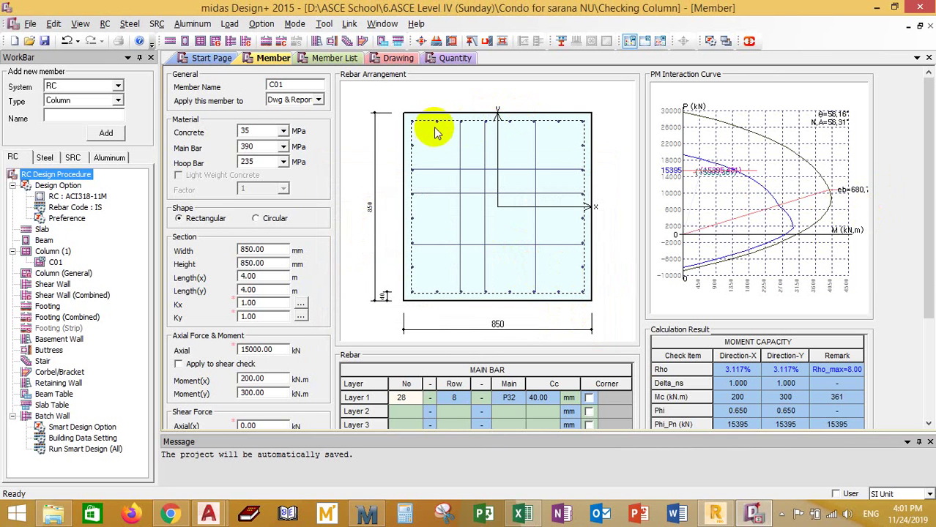
Step: Open the drawing view and examine the RC column list, including C01's section, main bars, hoops and tie bar entries
click(338, 58)
click(396, 58)
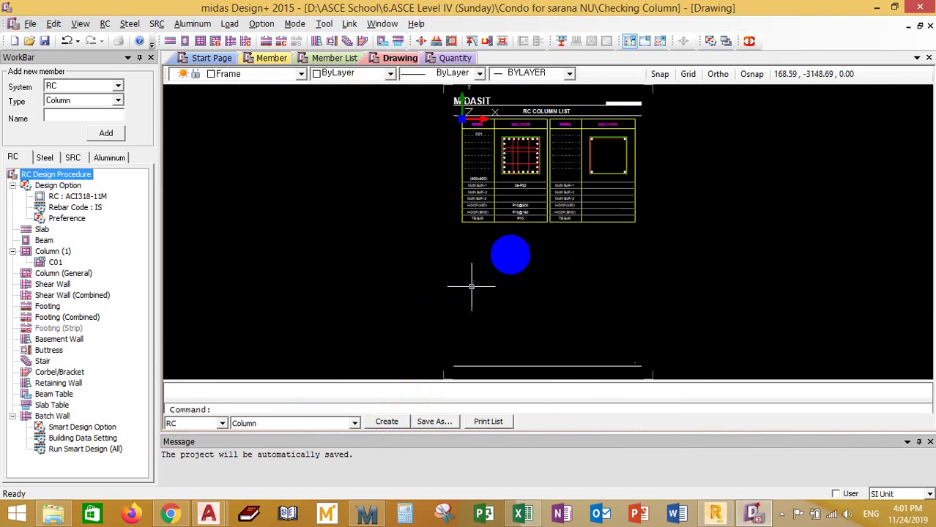
scroll(462, 256, down, 2)
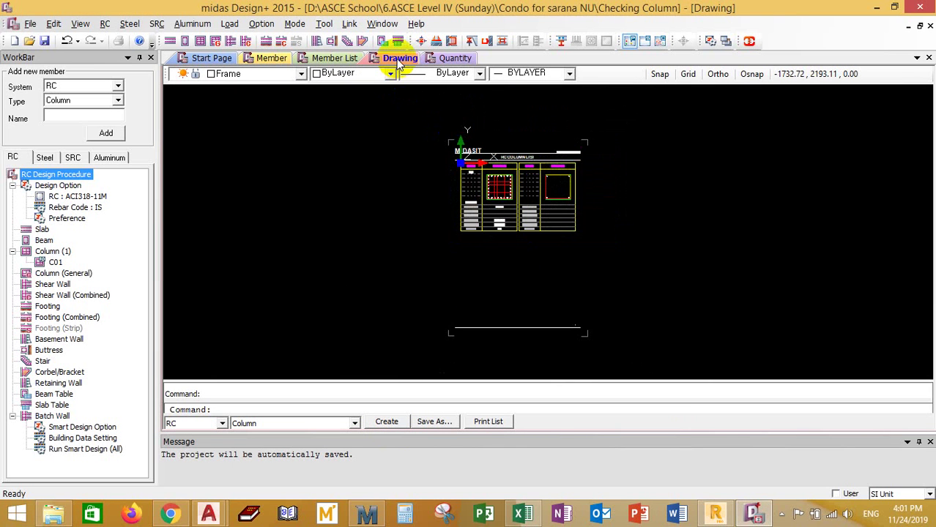
scroll(502, 187, up, 5)
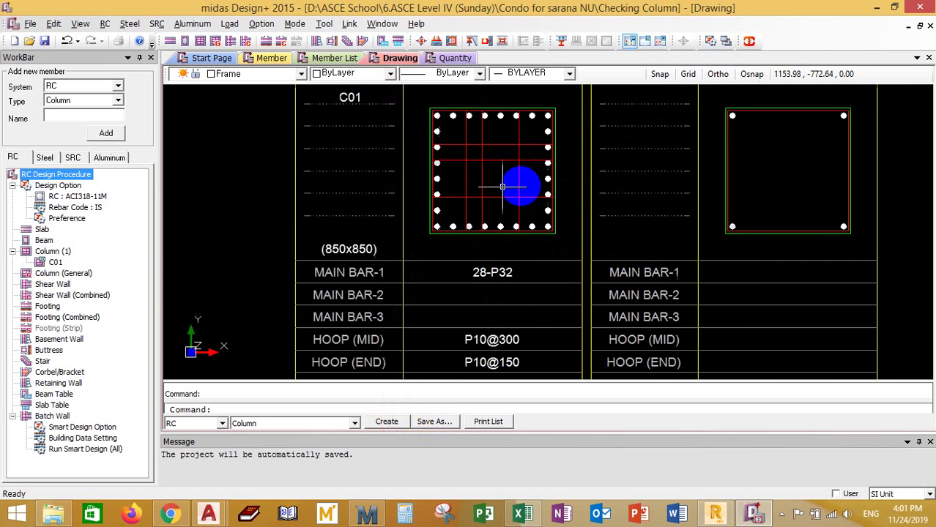
scroll(456, 213, up, 2)
scroll(428, 230, down, 3)
scroll(622, 223, up, 4)
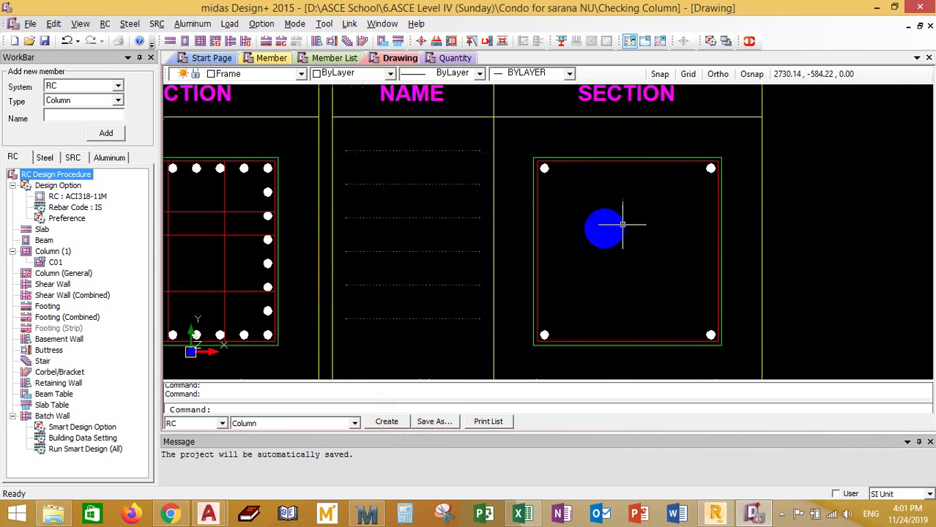
scroll(623, 223, down, 4)
scroll(465, 209, up, 4)
scroll(479, 189, down, 1)
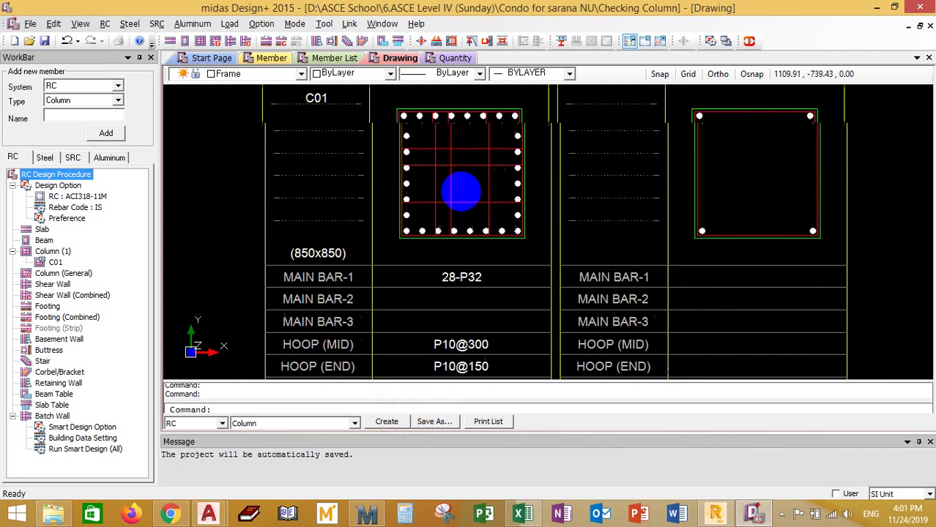
scroll(461, 192, up, 1)
scroll(455, 194, down, 3)
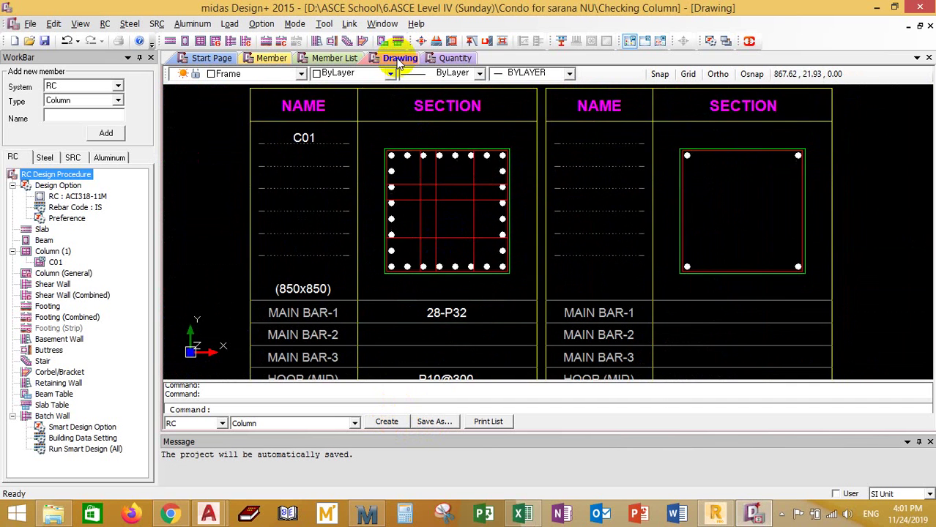
scroll(445, 244, down, 3)
scroll(452, 194, up, 4)
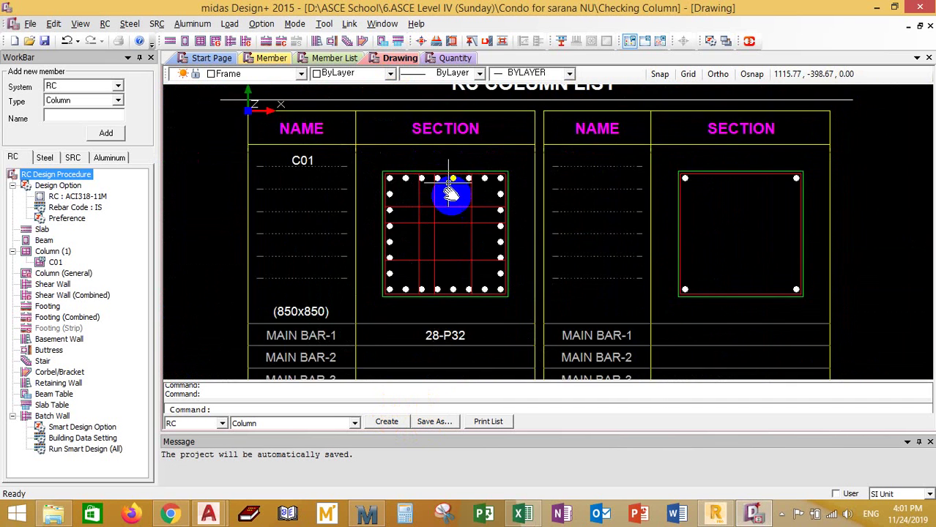
scroll(450, 192, down, 5)
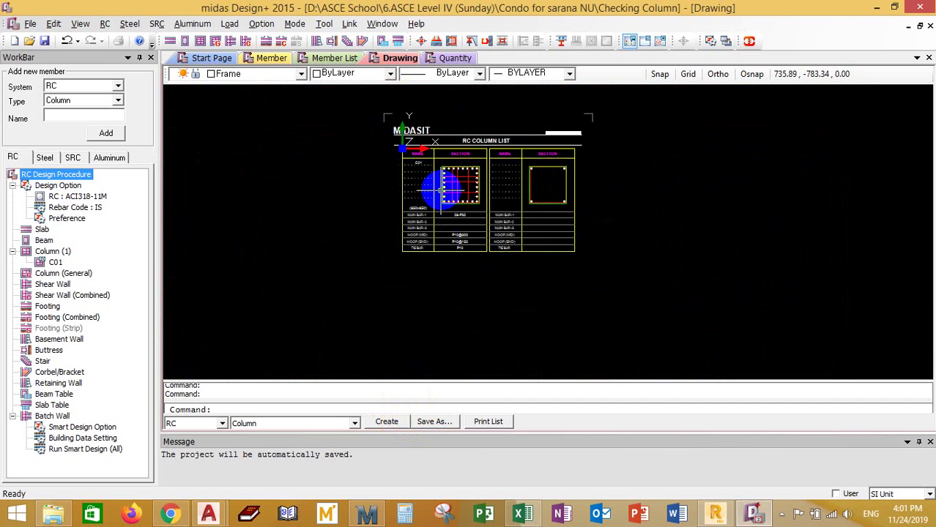
scroll(440, 191, up, 4)
scroll(439, 265, down, 2)
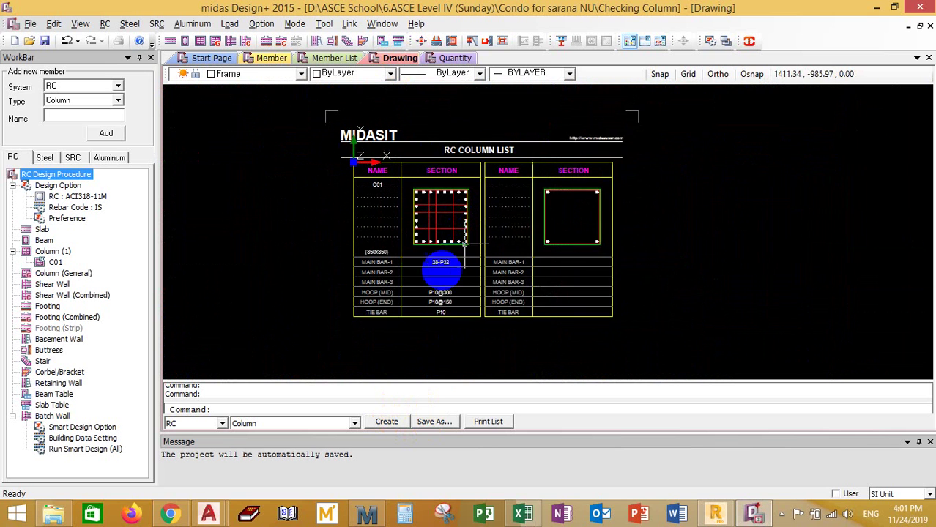
middle_drag(440, 265, 457, 266)
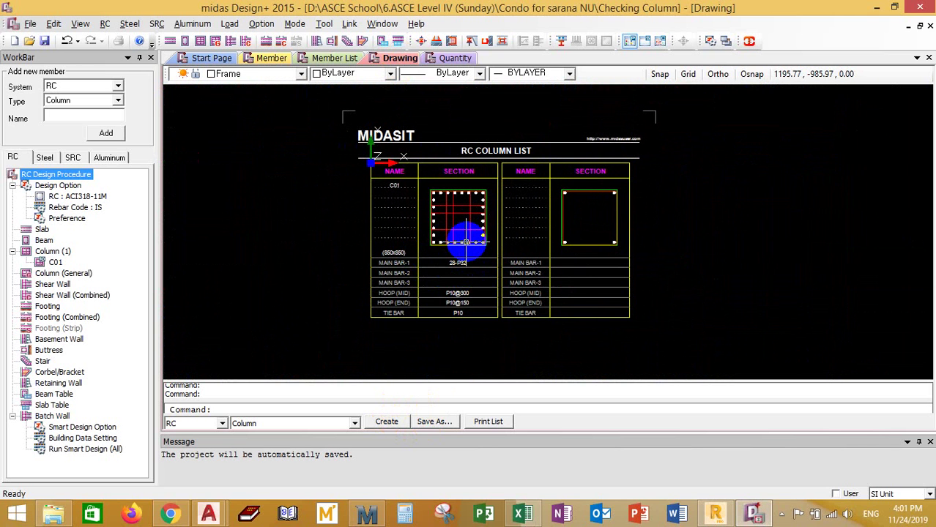
mouse_move(466, 241)
middle_down()
mouse_move(418, 261)
mouse_move(424, 245)
mouse_move(446, 247)
mouse_move(446, 260)
middle_up()
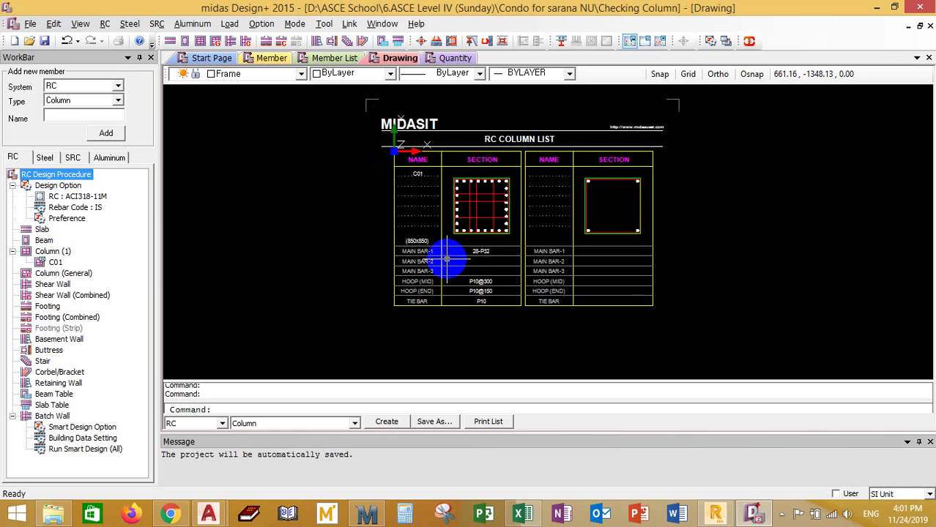
scroll(437, 259, down, 3)
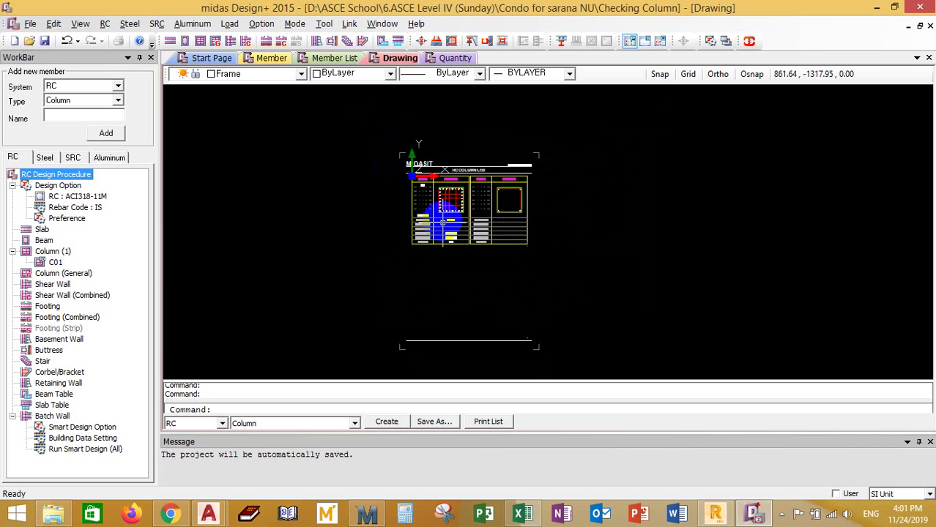
scroll(445, 203, up, 2)
middle_drag(461, 237, 472, 271)
scroll(482, 244, down, 2)
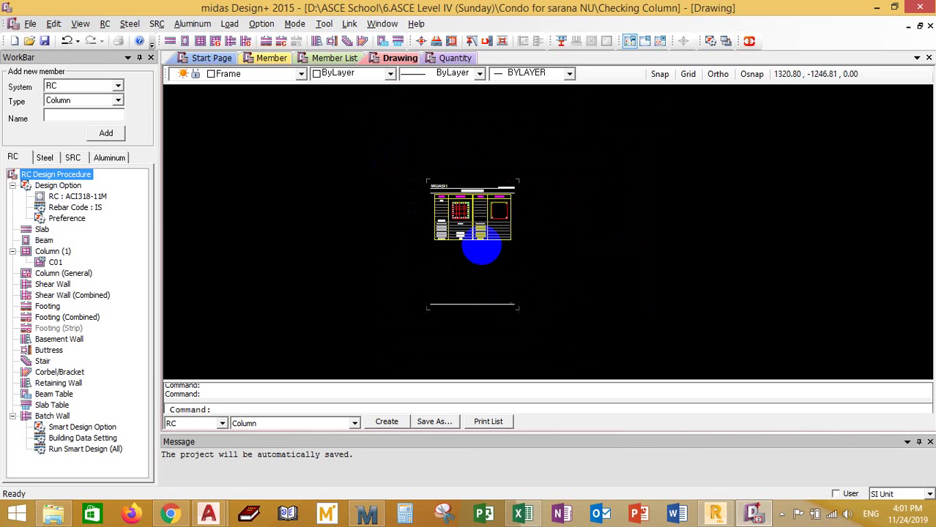
scroll(483, 245, up, 2)
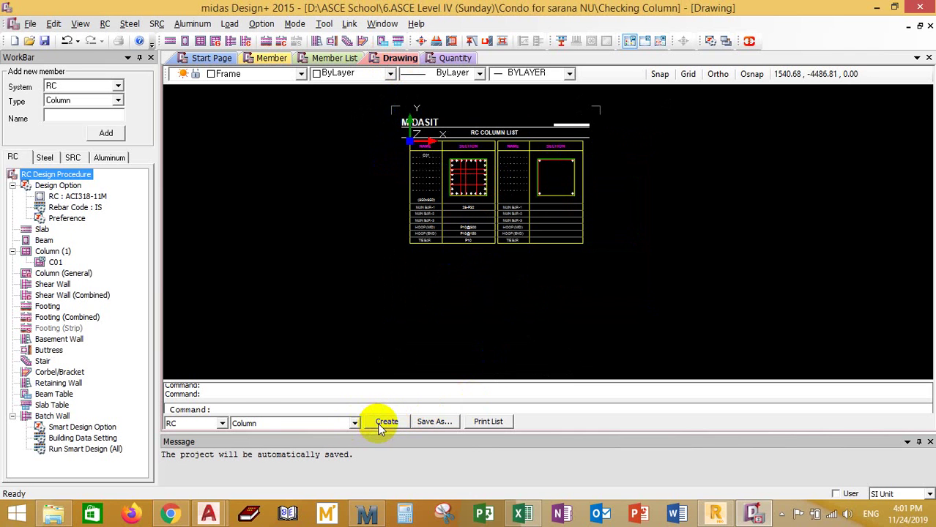
Step: Create the drawing list for the RC Column member type and inspect the generated C01 entry
click(353, 424)
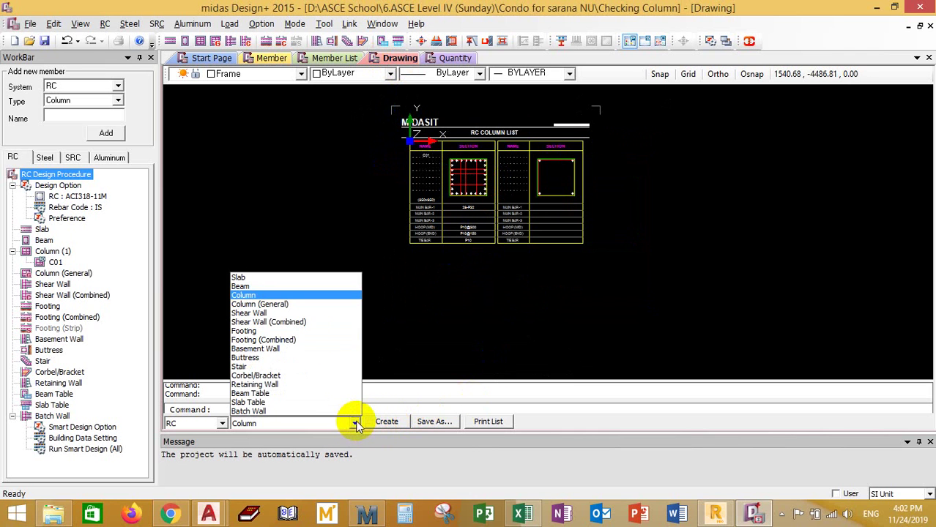
click(256, 295)
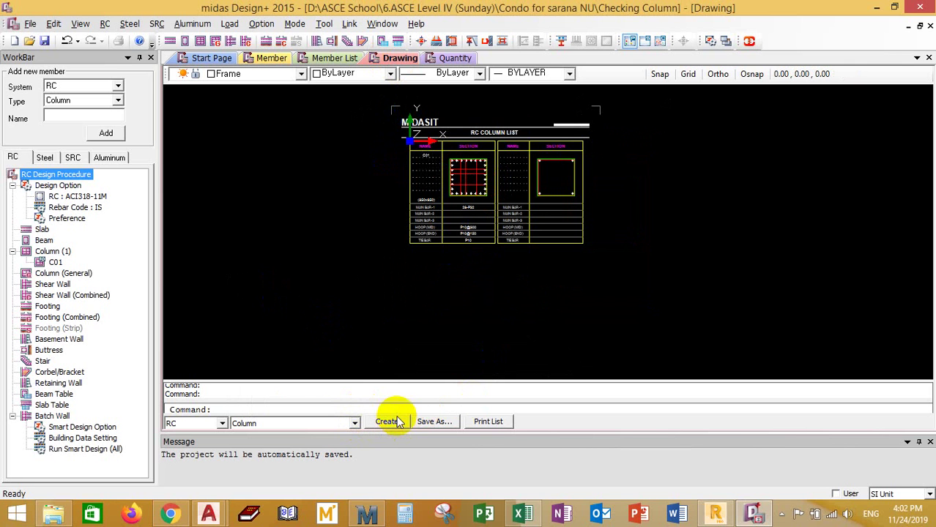
click(387, 422)
scroll(539, 243, down, 2)
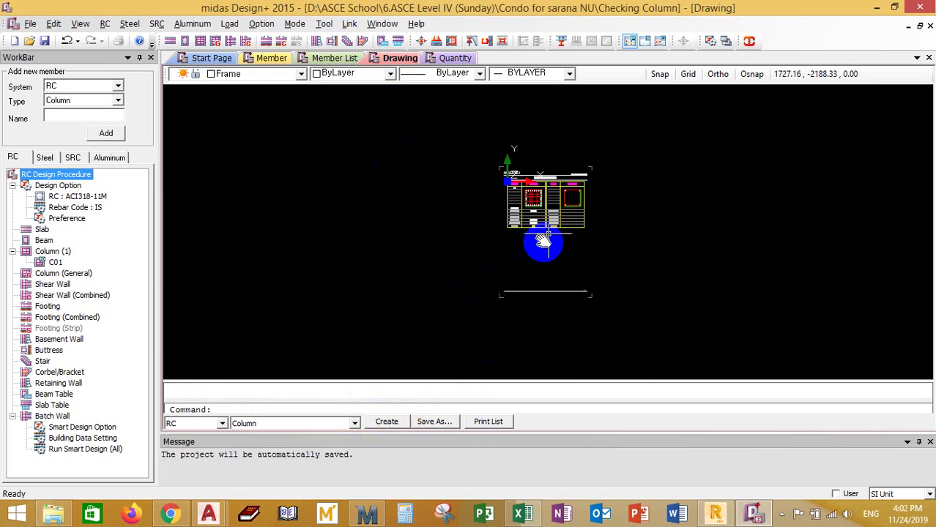
scroll(492, 252, up, 4)
scroll(489, 233, down, 2)
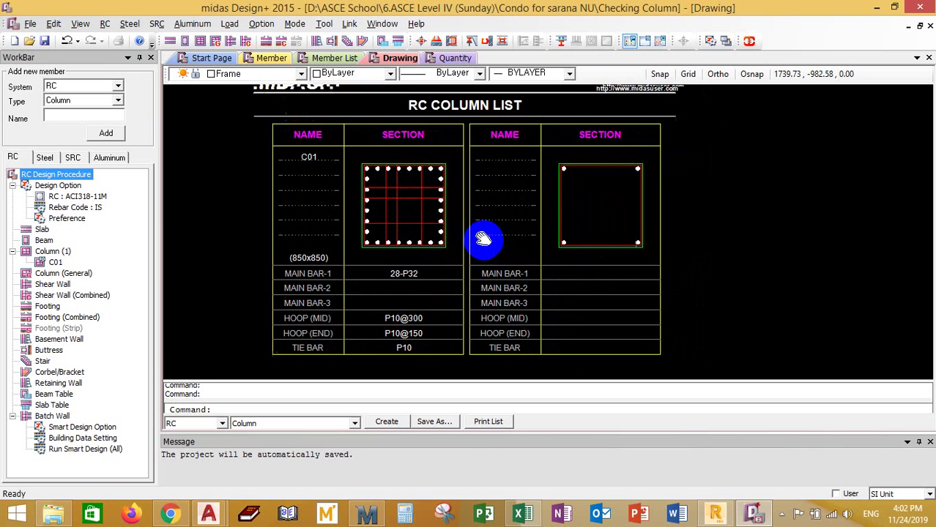
scroll(483, 229, up, 2)
scroll(476, 241, down, 2)
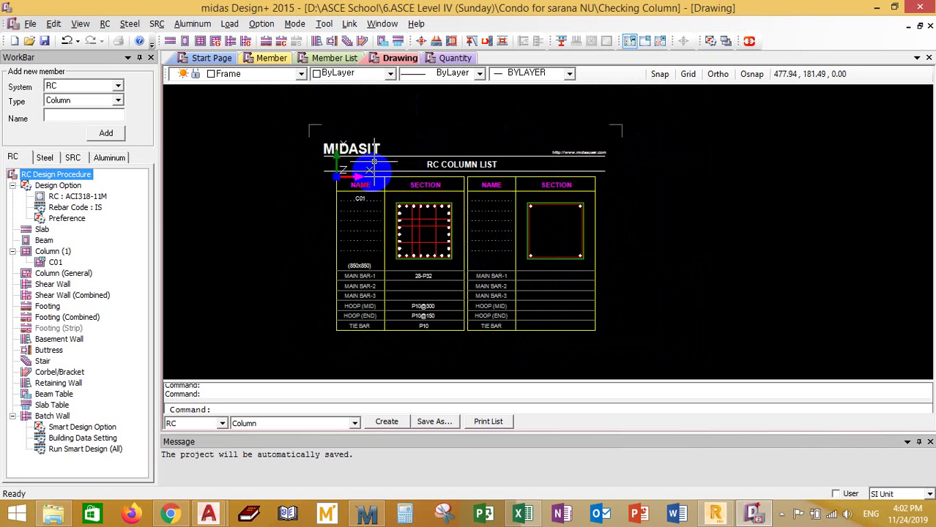
Step: Set up a batch print of RC columns with the drawing list and the detail, summary and input list reports
click(29, 25)
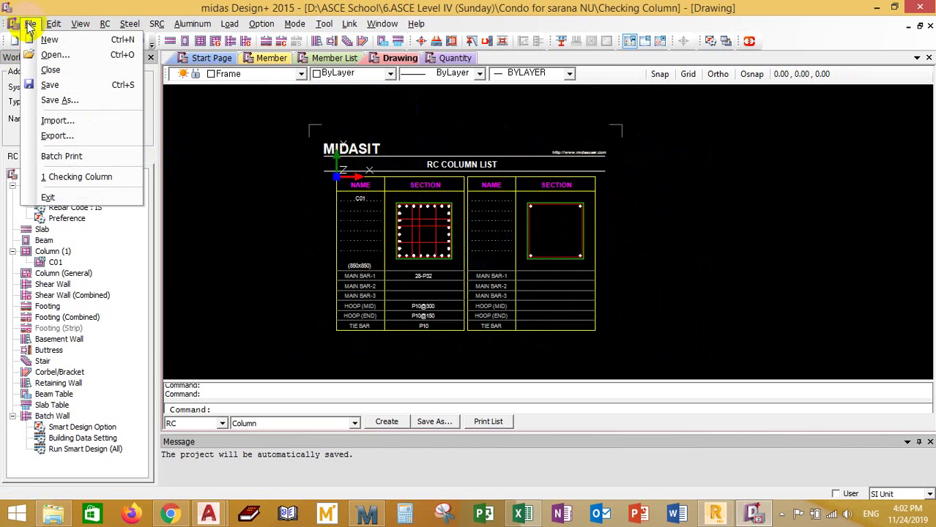
click(66, 157)
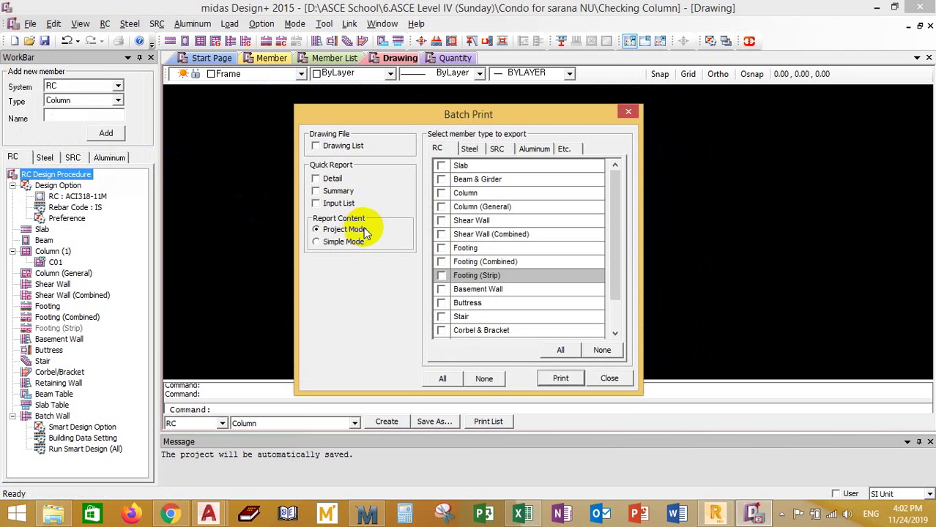
click(315, 178)
click(316, 191)
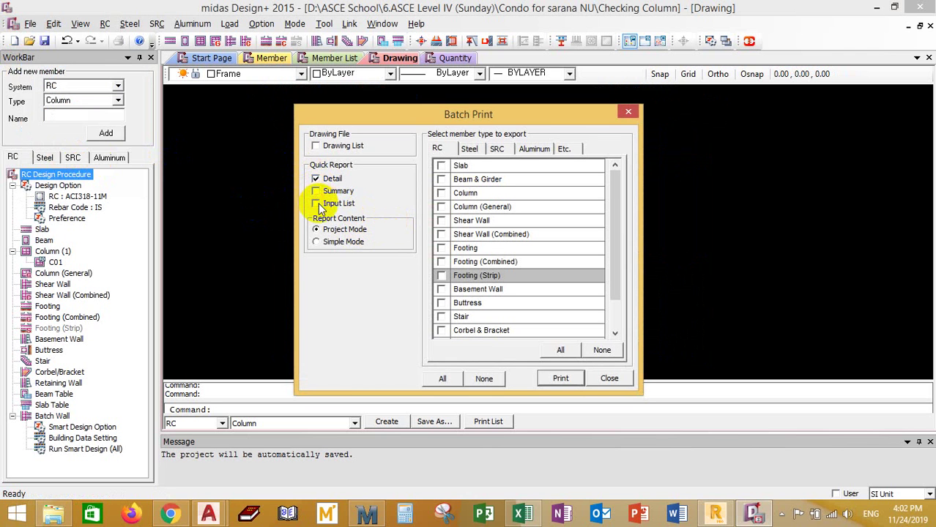
click(316, 203)
click(317, 146)
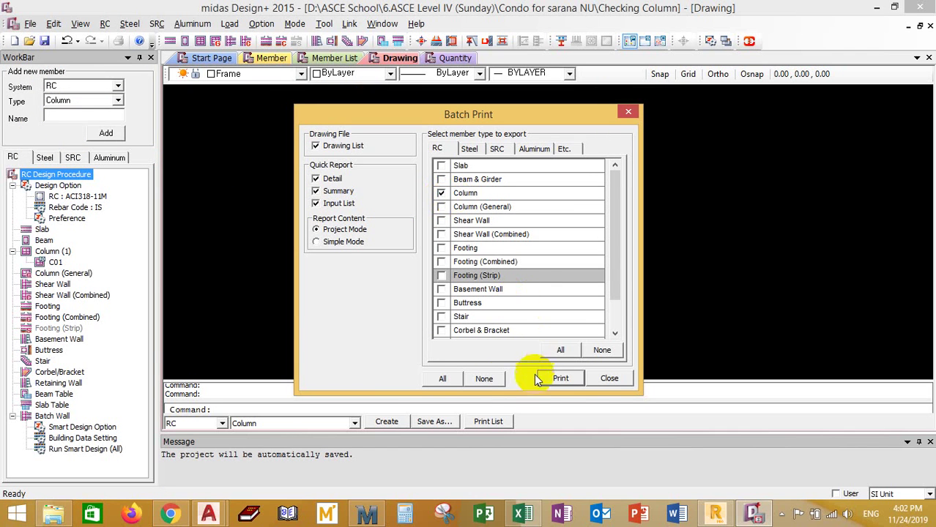
Step: Print the column batch to the Adobe PDF printer
click(558, 378)
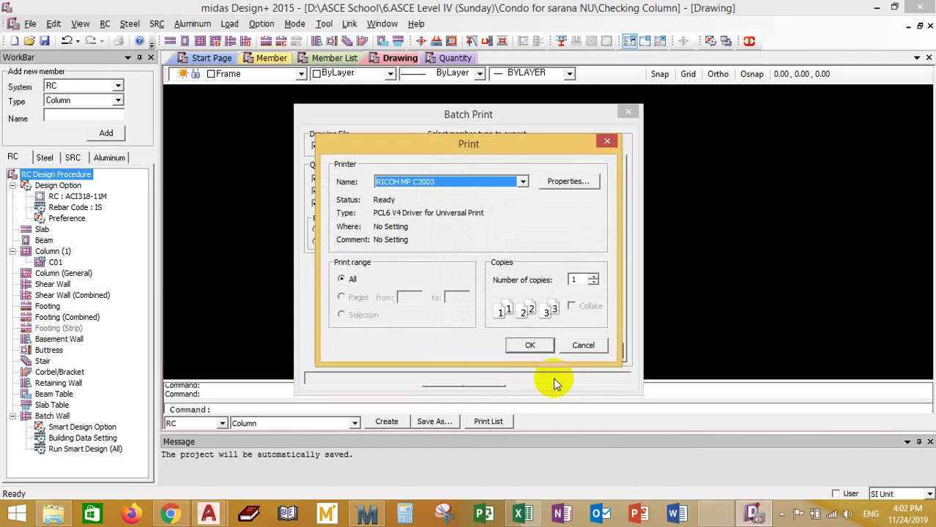
click(521, 182)
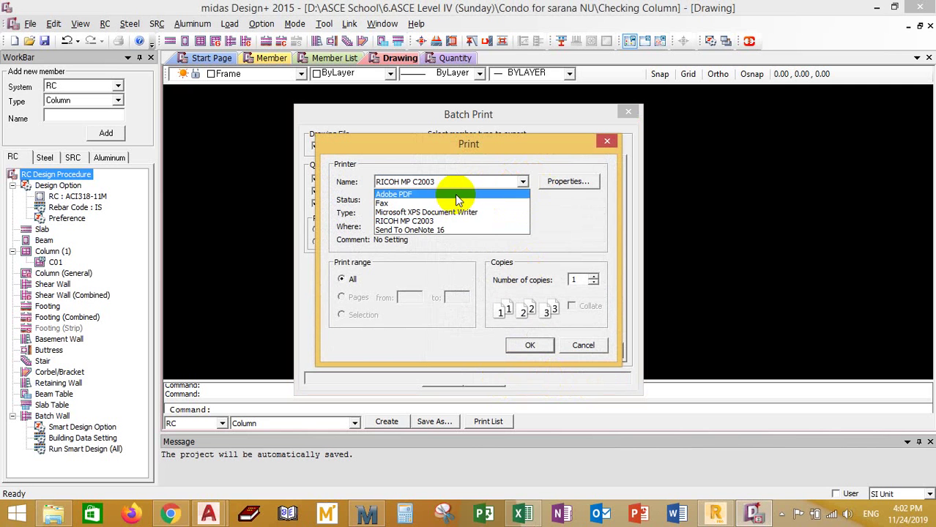
click(454, 191)
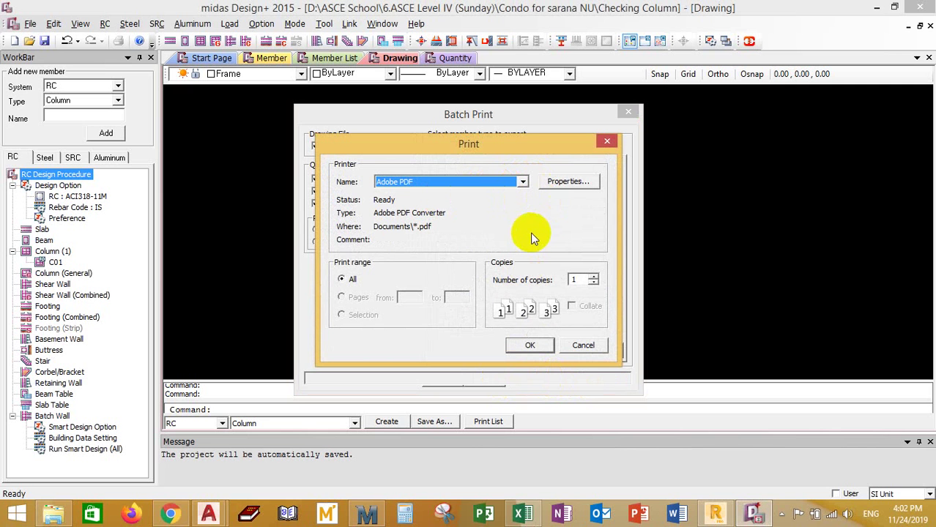
click(533, 344)
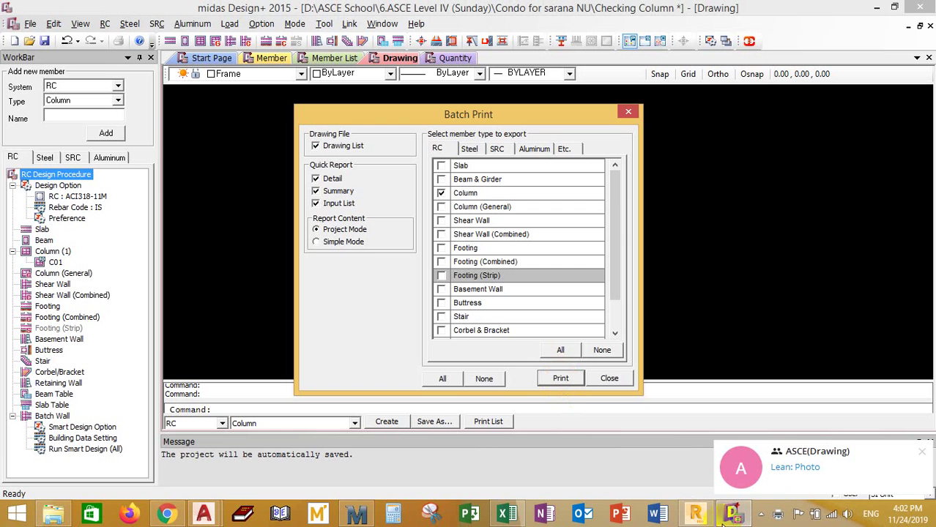
click(761, 518)
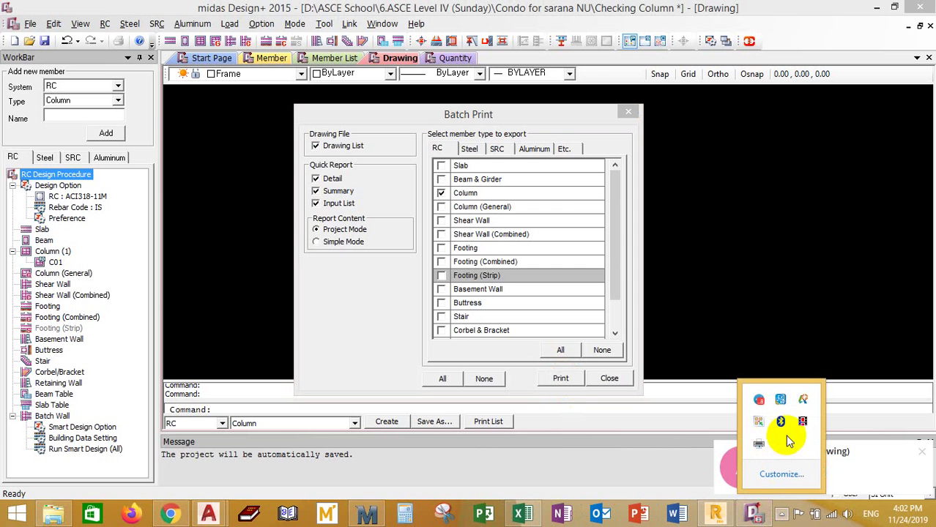
click(803, 422)
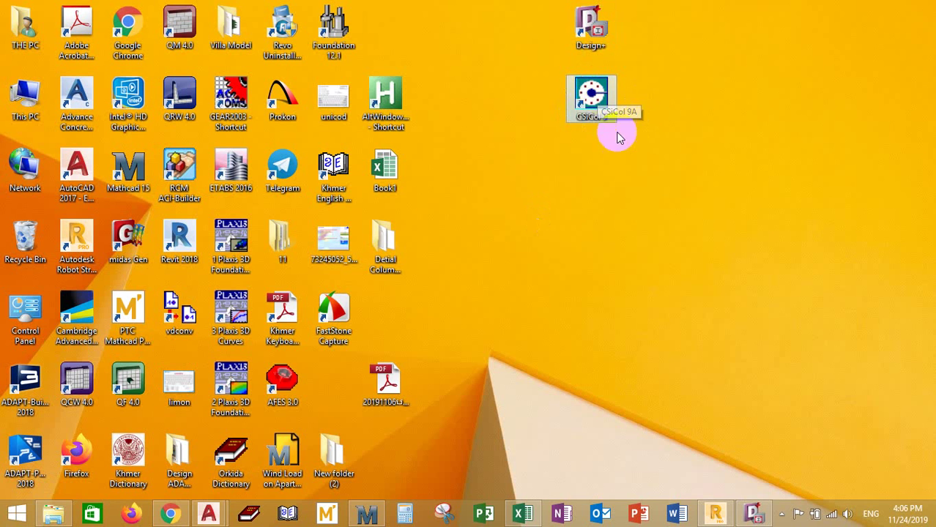
Step: Launch CSiCol 9 from the desktop and dismiss its Quick Design Wizard
double_click(591, 91)
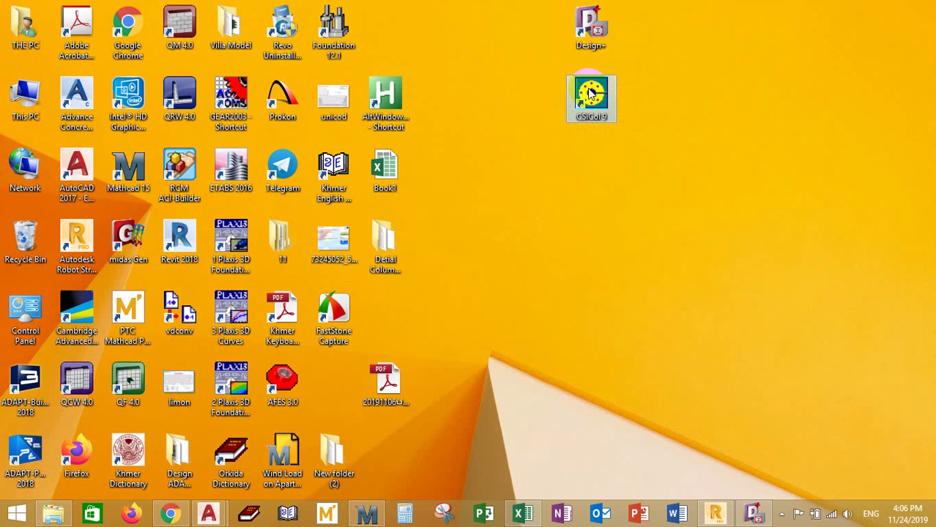
drag(592, 92, 648, 31)
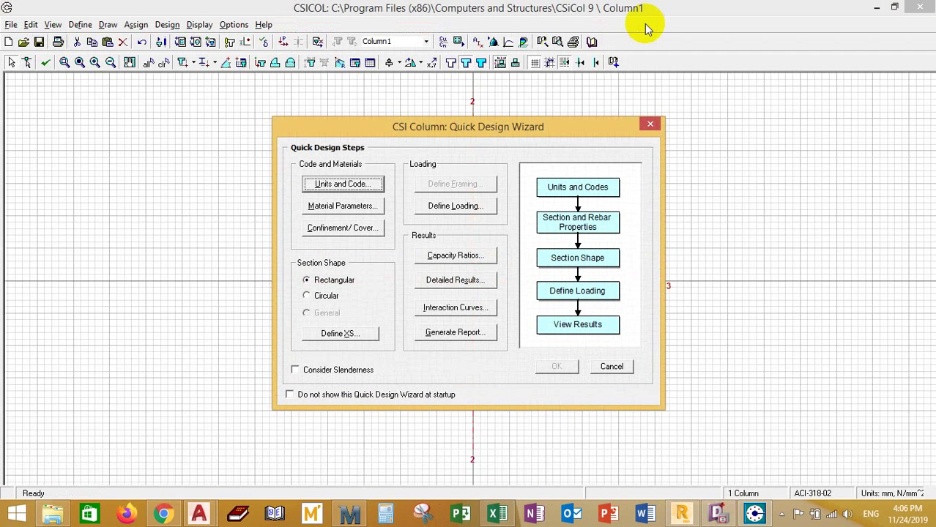
click(649, 124)
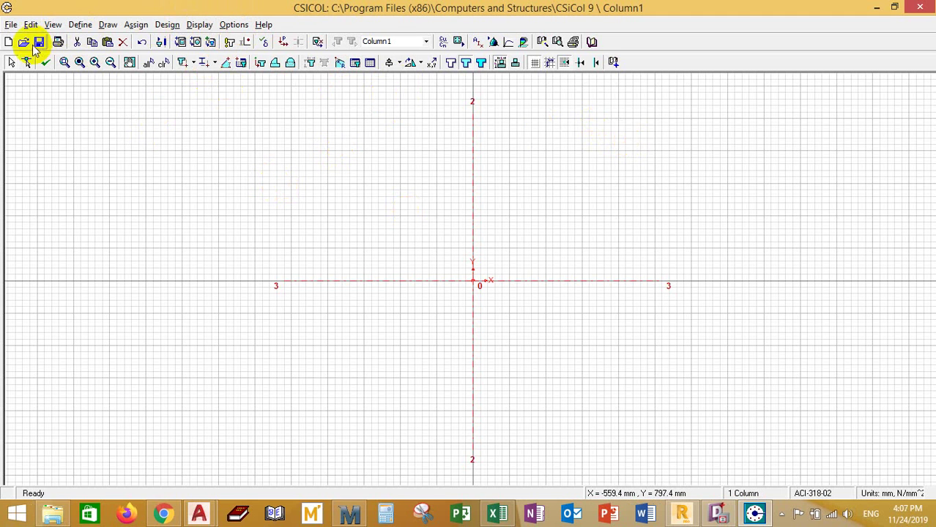
Step: Set the design code to ACI-318-11 in the general options and review the view and section capacity preferences before accepting them
click(234, 24)
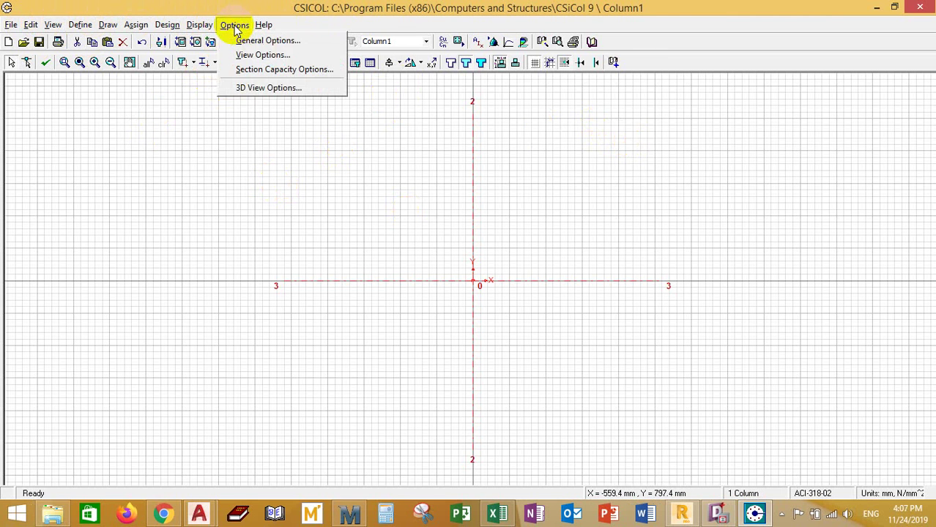
click(250, 41)
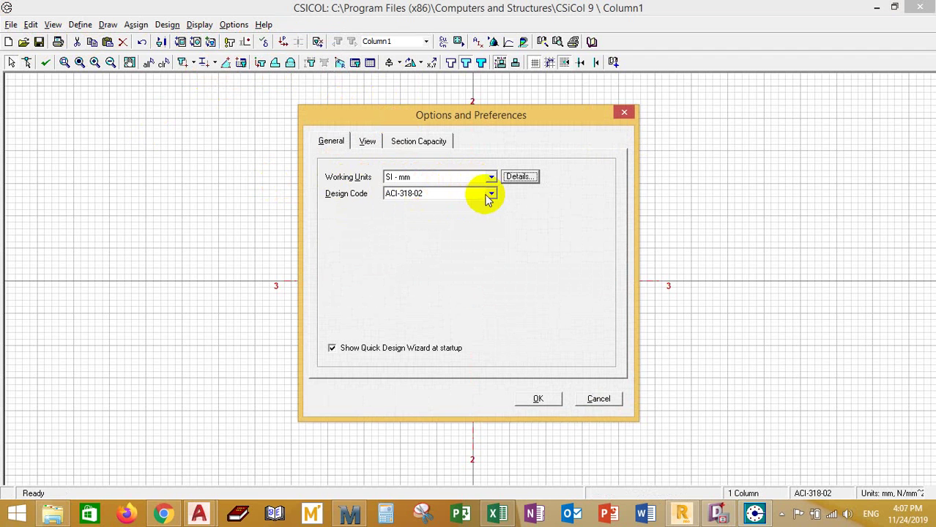
click(489, 195)
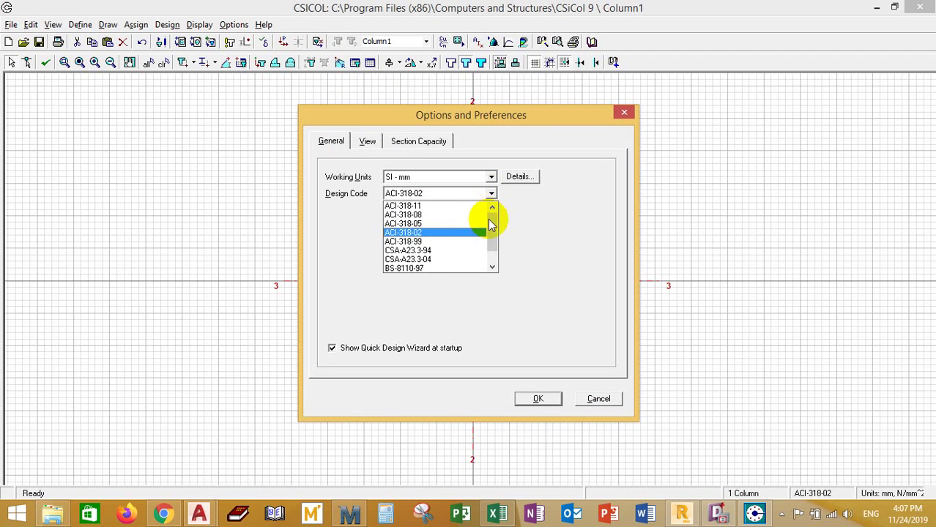
click(417, 208)
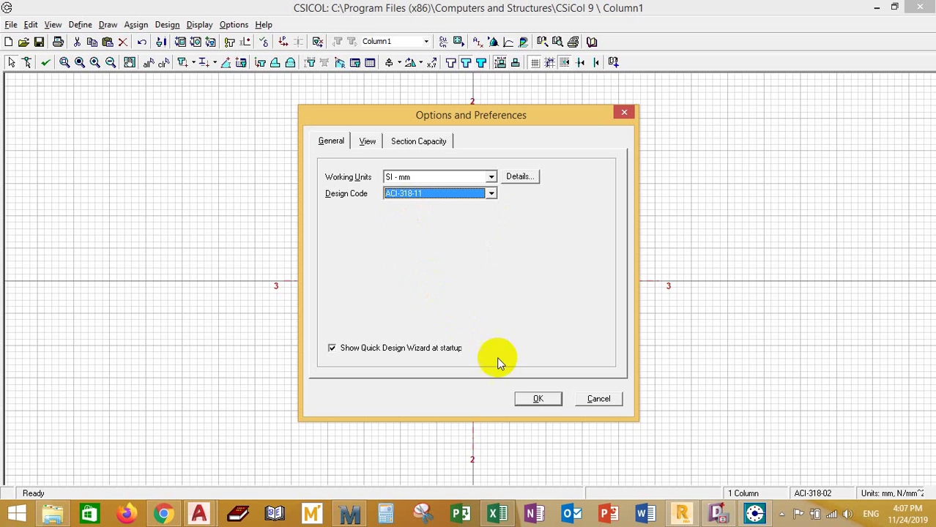
click(368, 141)
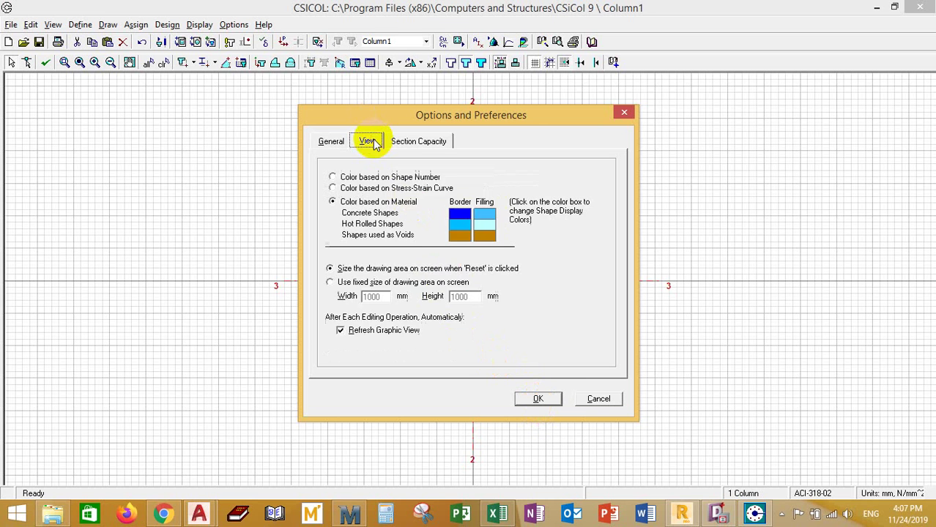
click(416, 142)
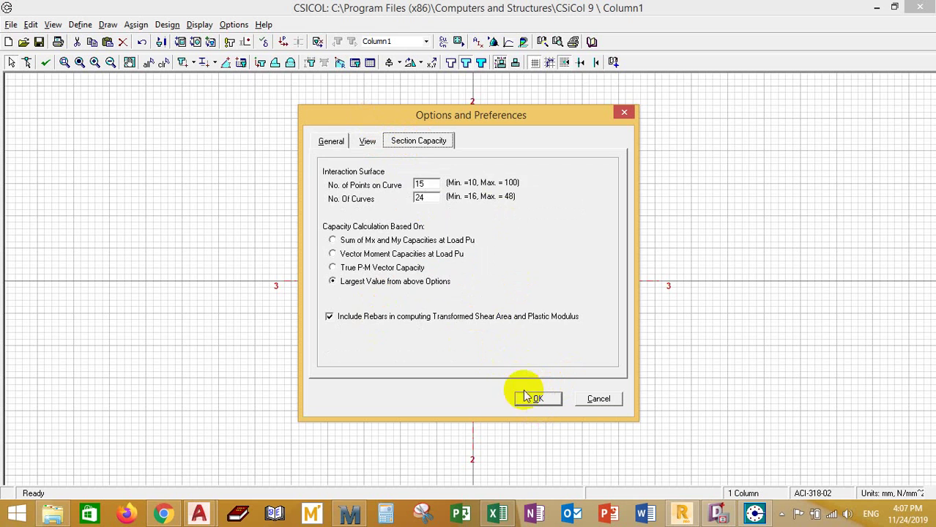
click(370, 142)
click(324, 142)
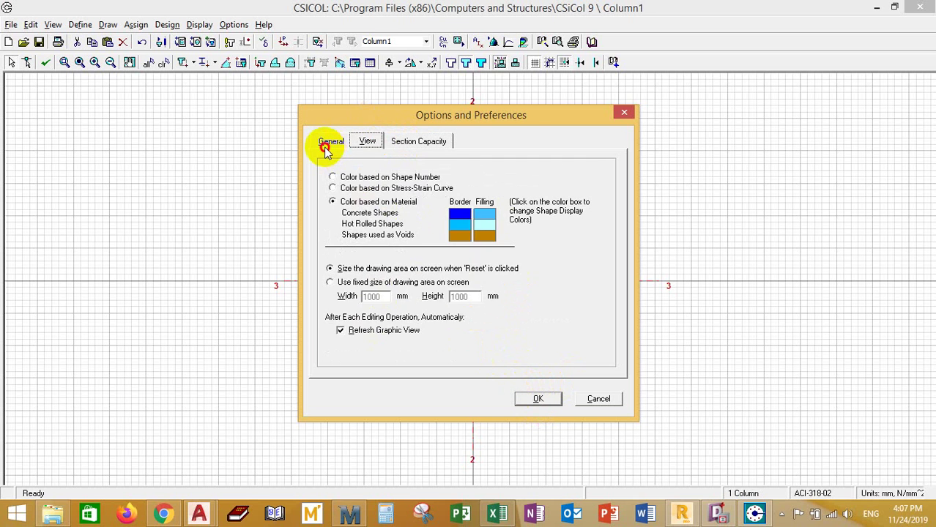
click(370, 142)
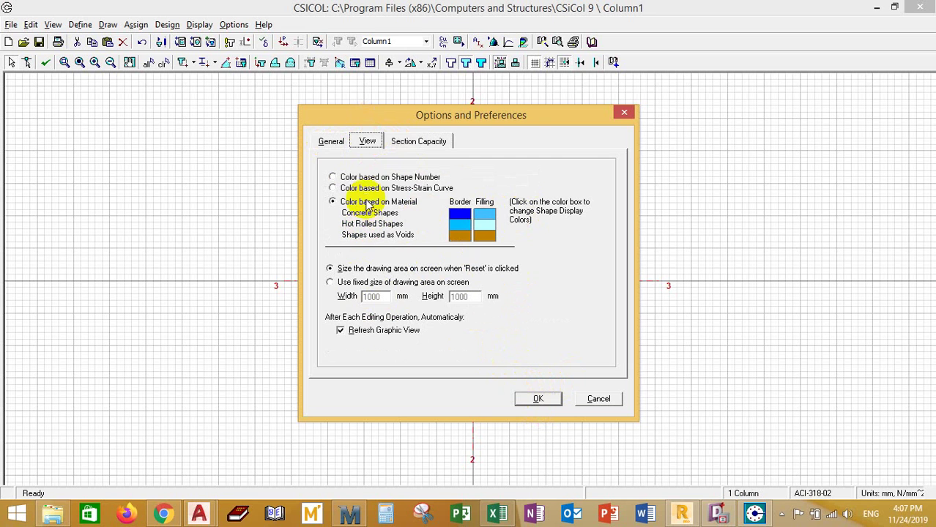
click(404, 147)
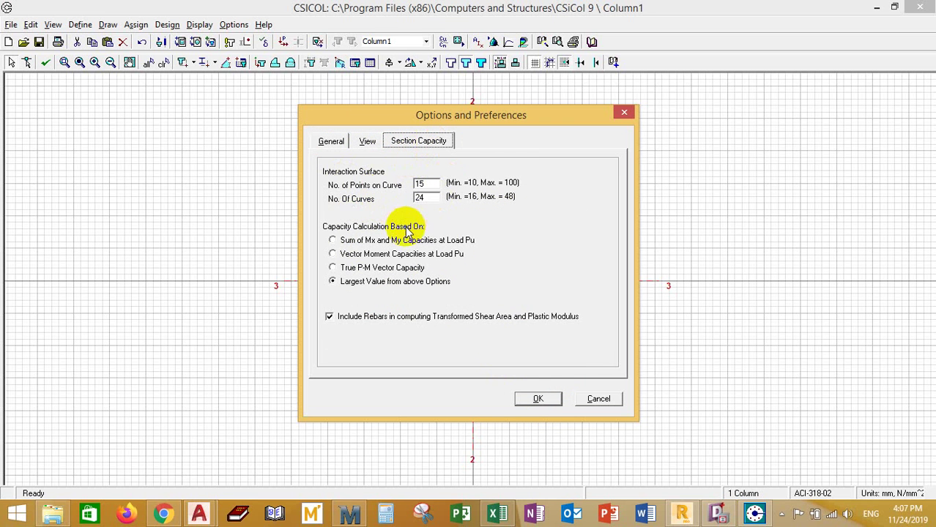
click(539, 399)
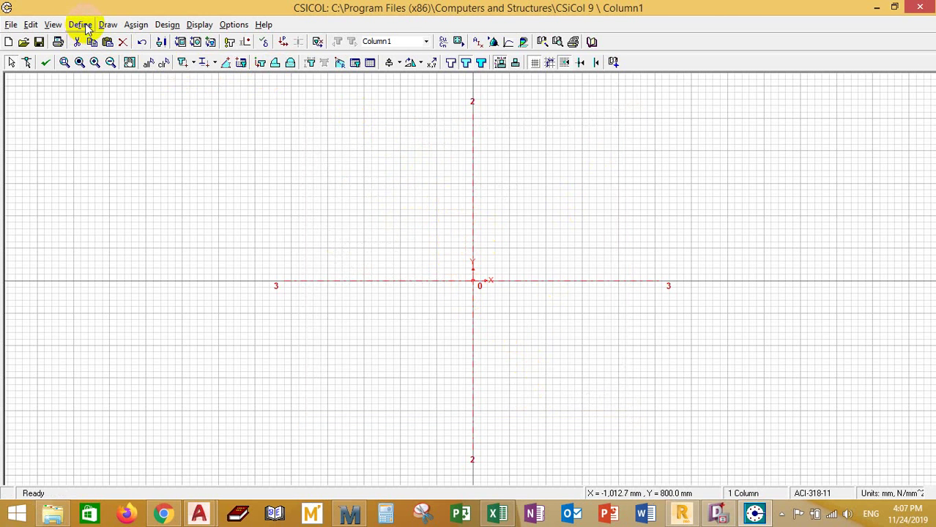
Step: Caption the column "Column 85x85" in its material parameters and assign it fc' = 35 N/mm^2 concrete
click(233, 25)
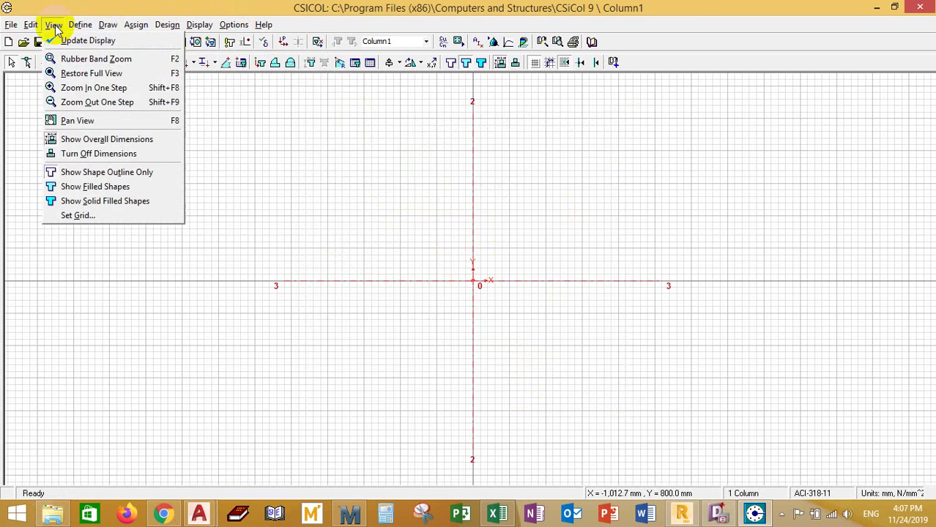
mouse_move(79, 25)
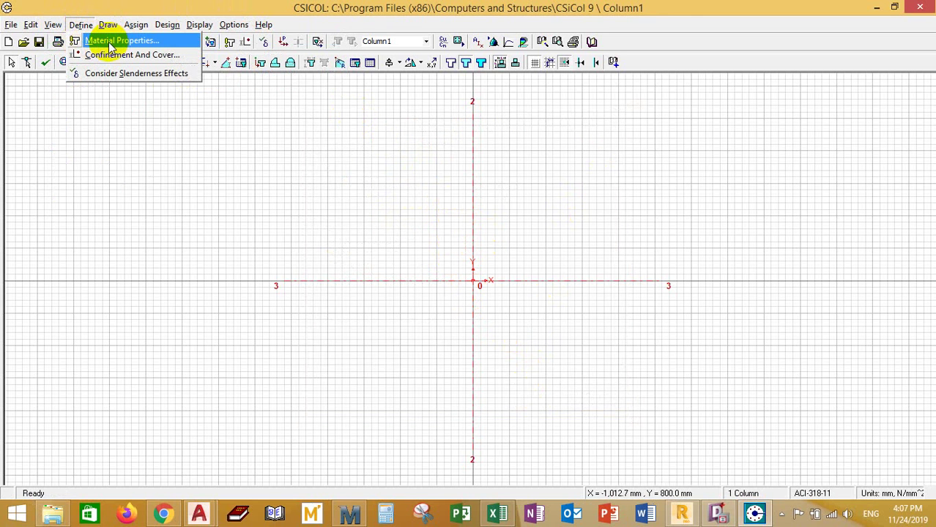
click(109, 42)
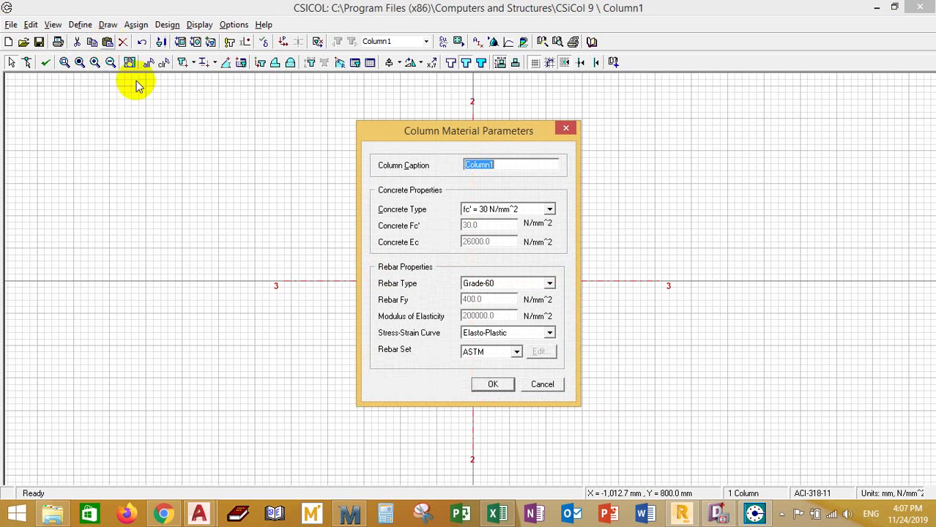
click(505, 163)
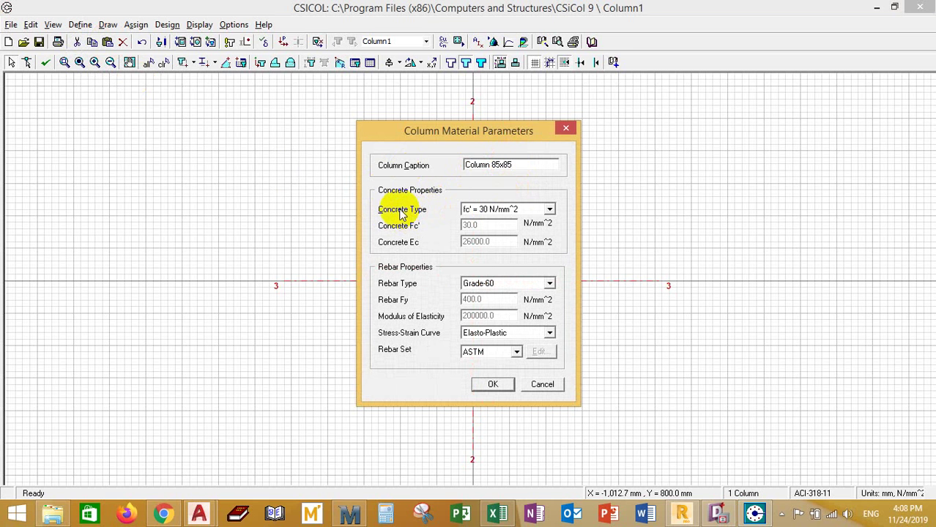
click(548, 211)
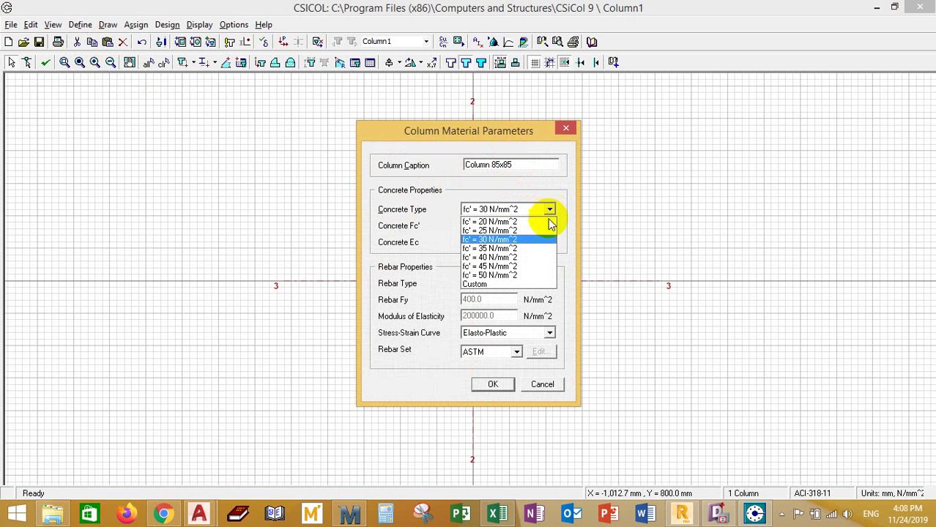
click(528, 249)
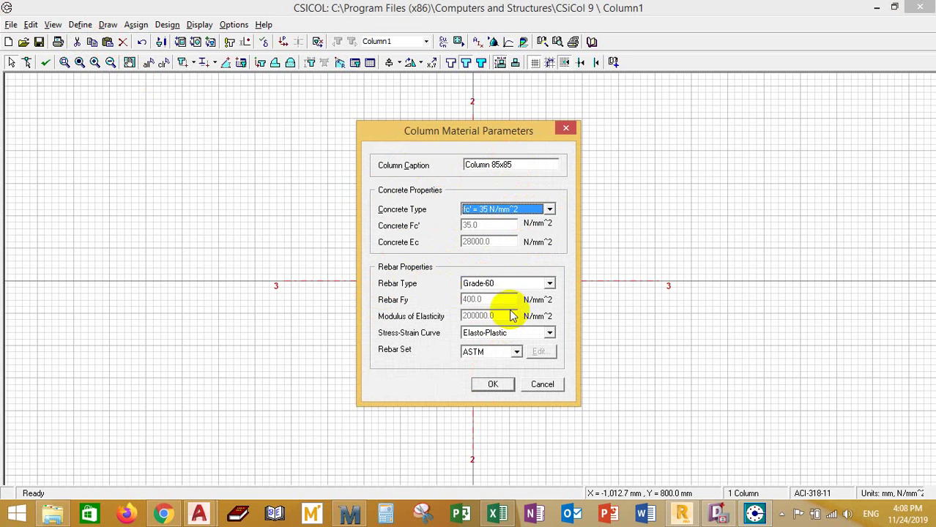
Step: Change the column's rebar type to Custom with a yield strength Fy of 390 N/mm^2
click(548, 284)
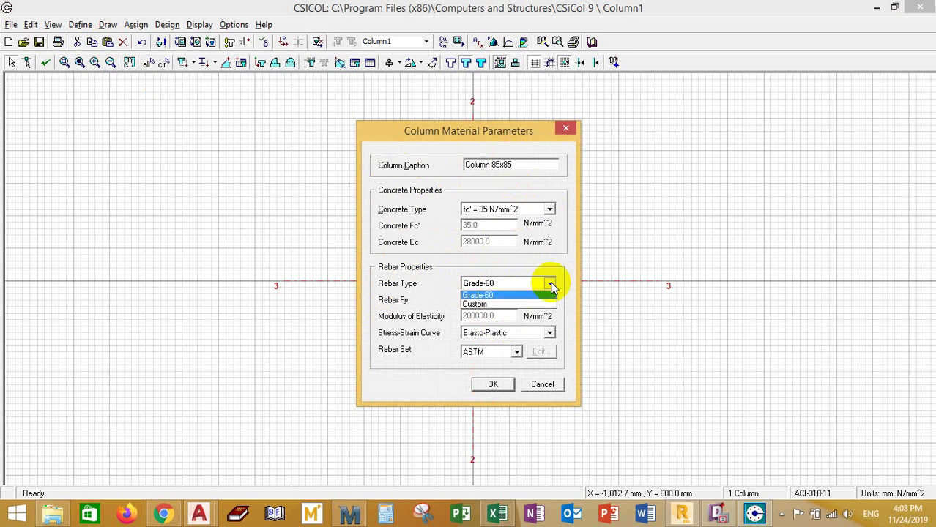
click(497, 314)
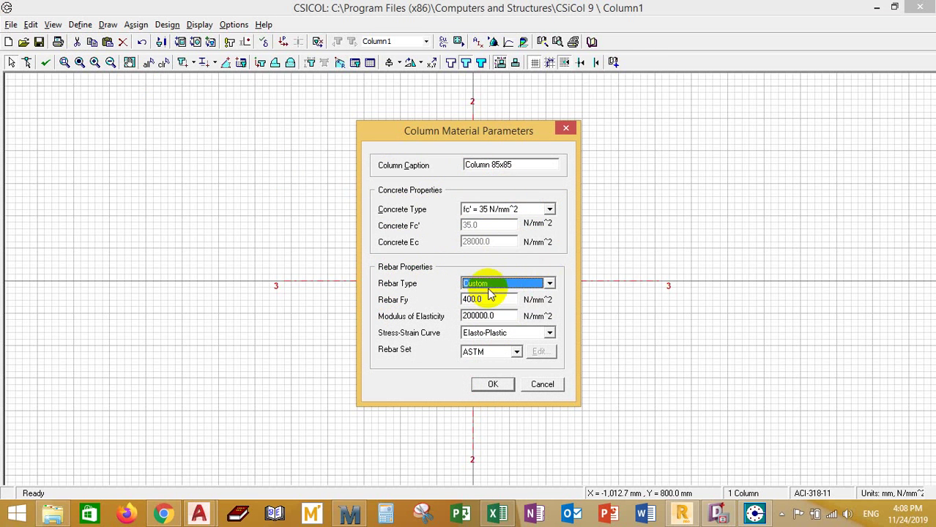
drag(491, 299, 463, 299)
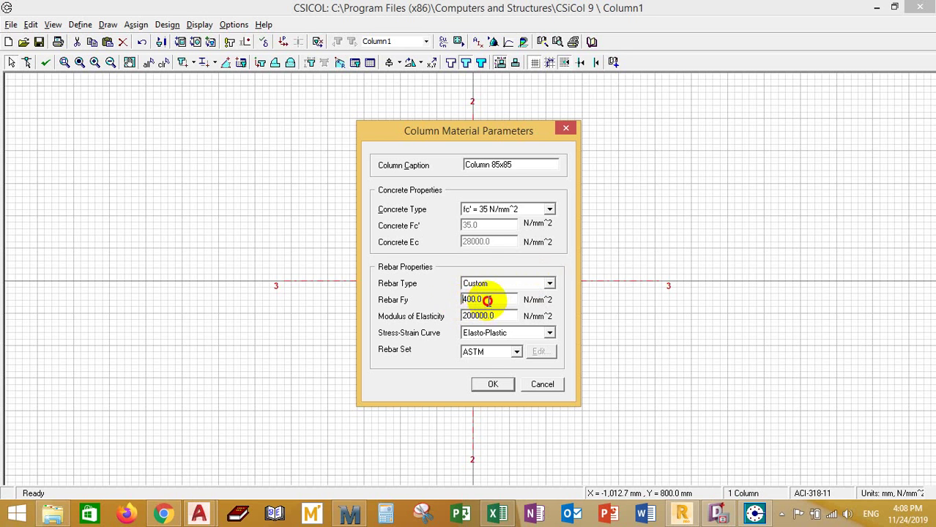
text(390)
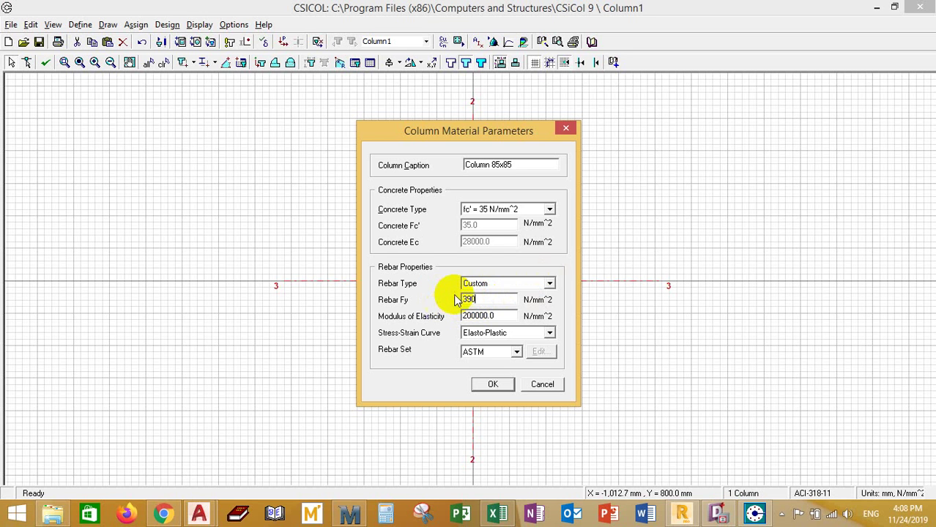
drag(513, 316, 464, 316)
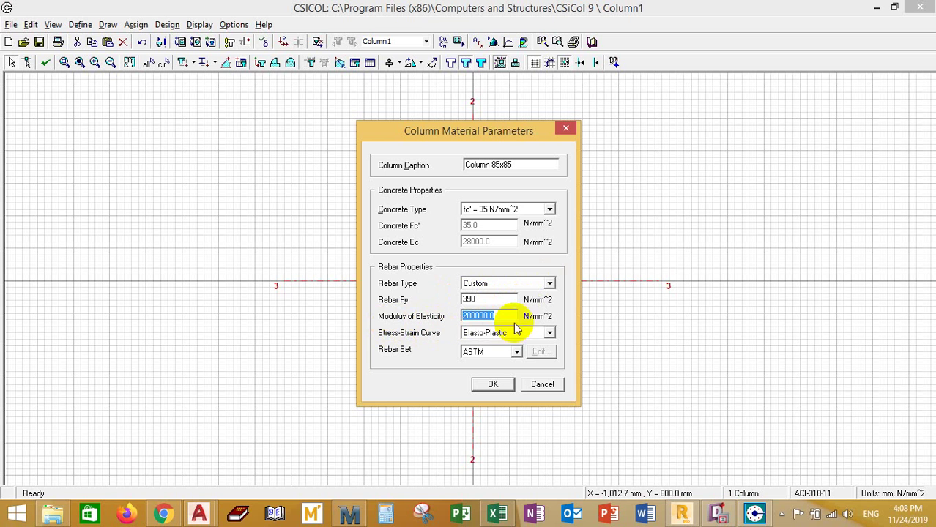
click(493, 315)
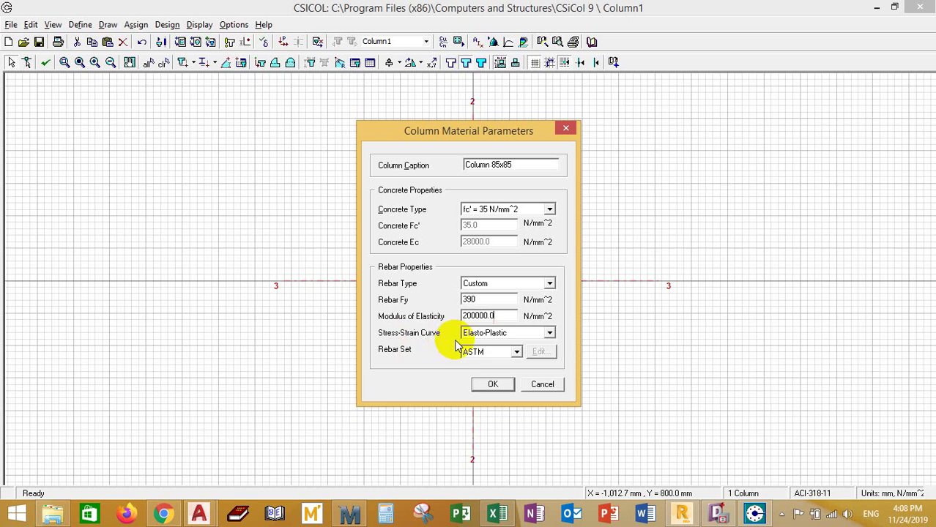
Step: Choose the Elasto-Plastic stress-strain curve and the Metric rebar set for the column's reinforcement
click(549, 333)
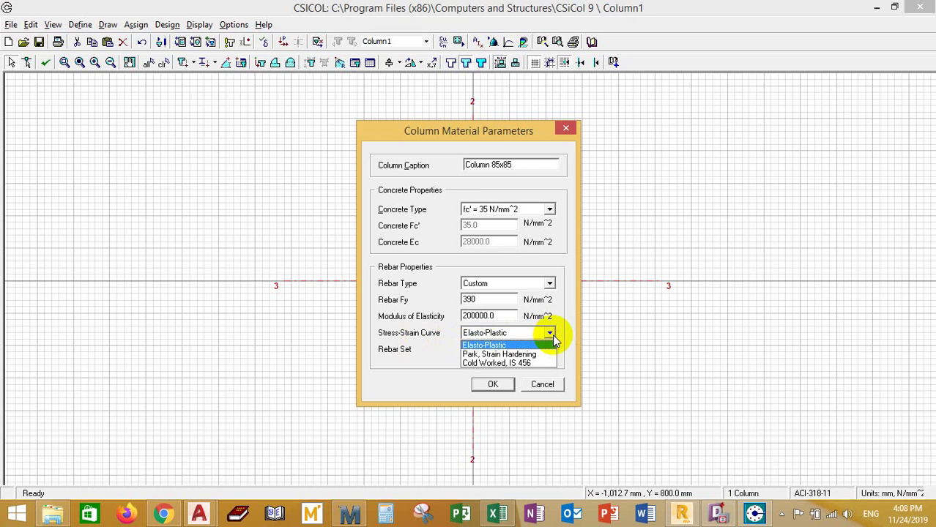
click(506, 345)
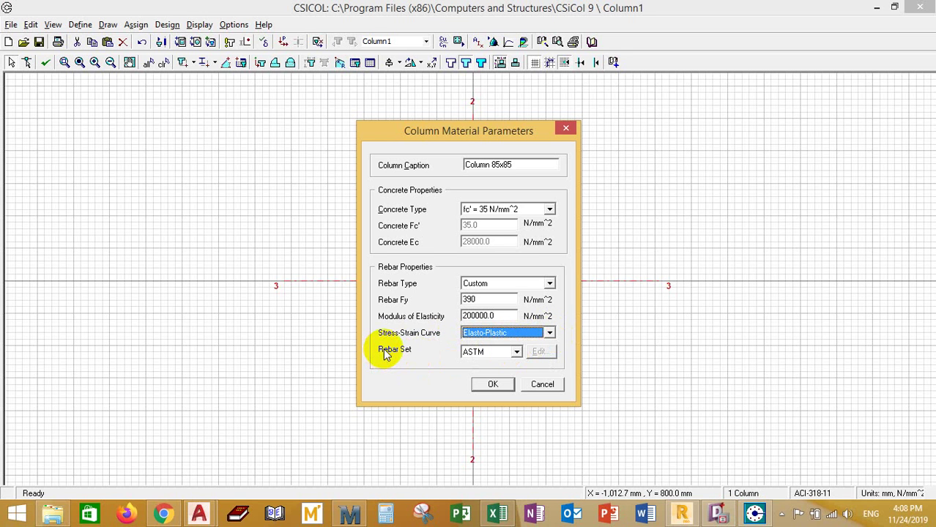
click(550, 284)
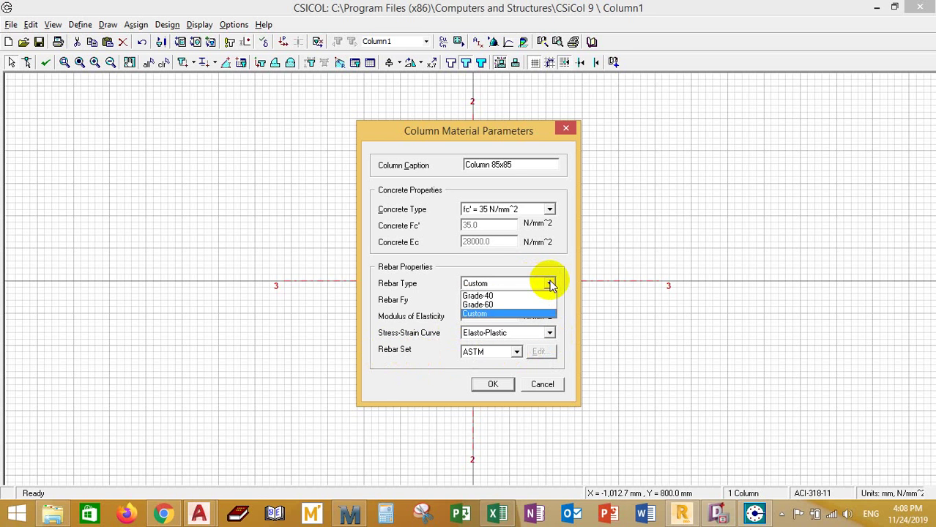
click(487, 314)
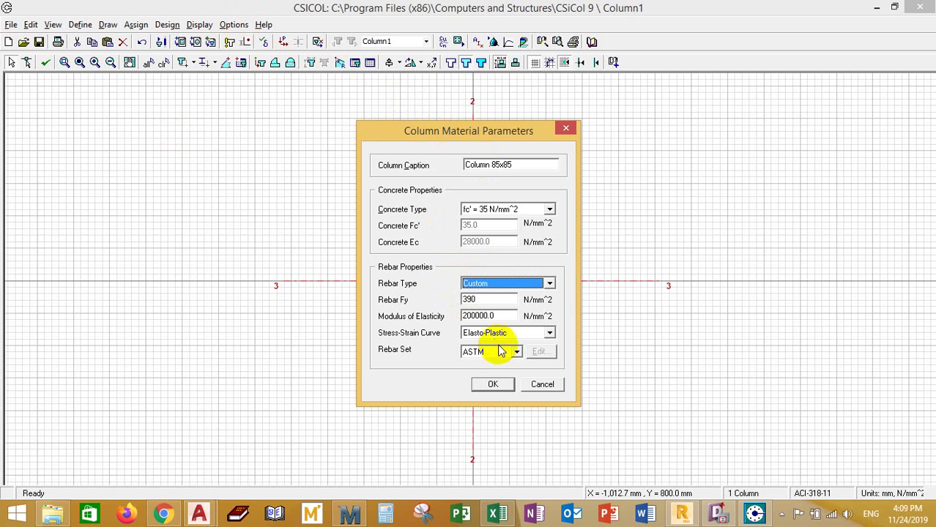
double_click(471, 299)
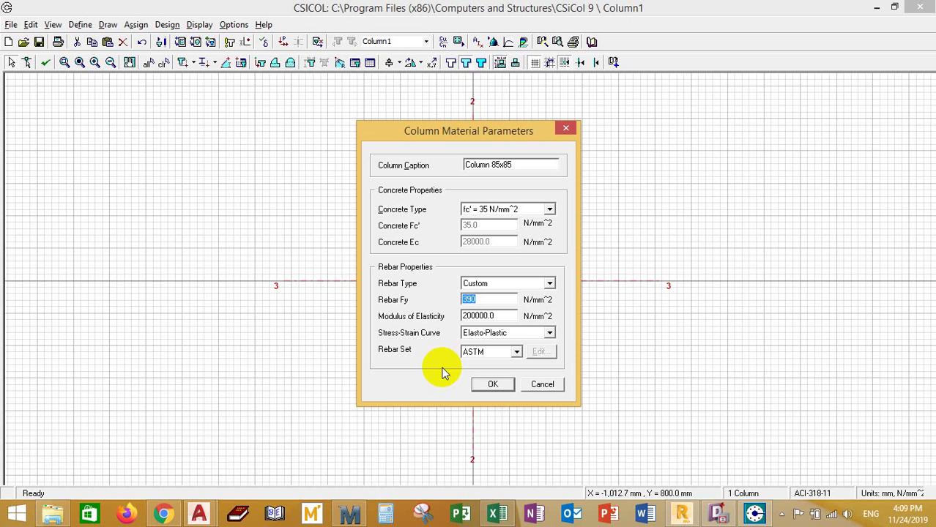
click(516, 354)
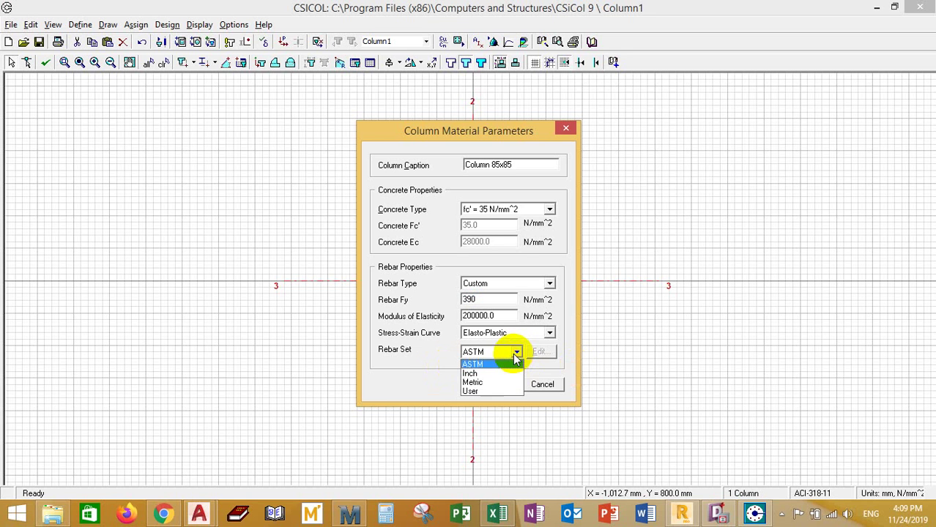
click(473, 383)
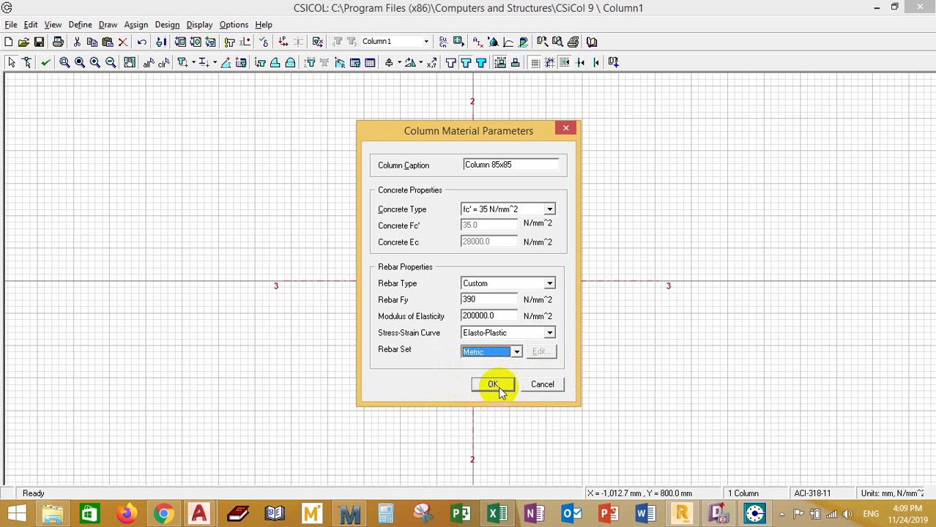
Step: Put the size in parentheses so the caption reads "Column (85x85)", and accept the column material parameters
double_click(480, 165)
click(493, 164)
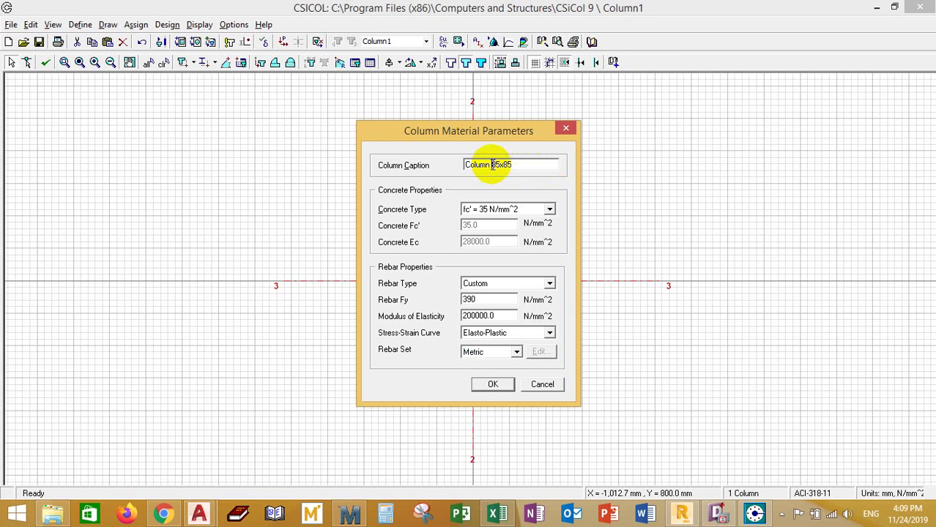
text(()
click(521, 165)
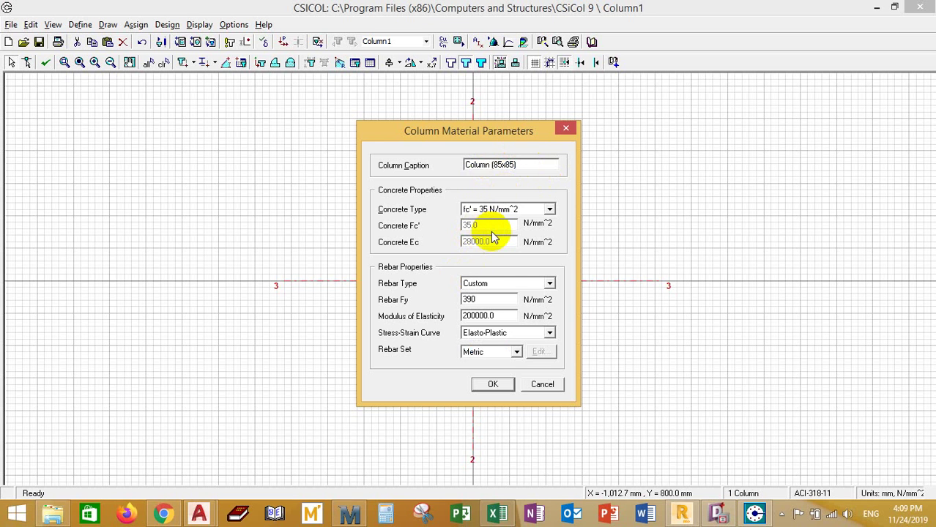
click(494, 384)
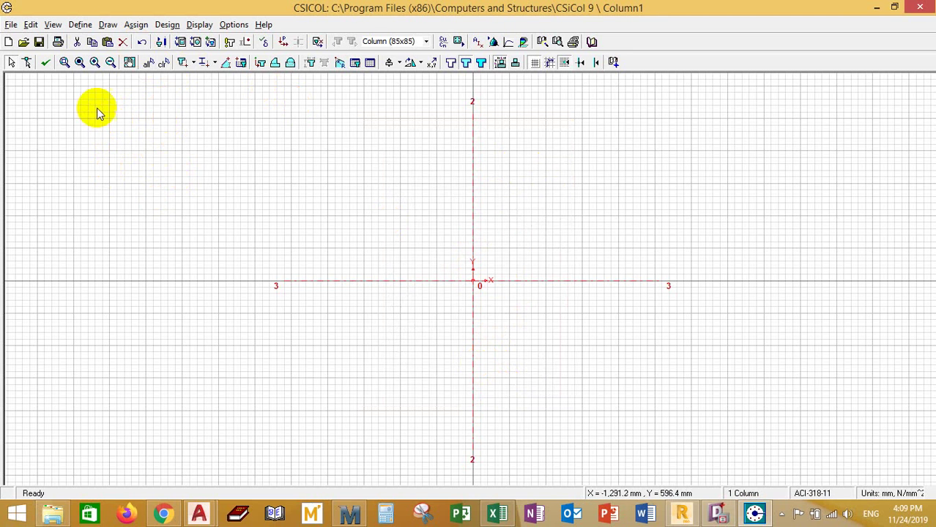
Step: Add a basic concrete rectangle shape to the column section
click(110, 26)
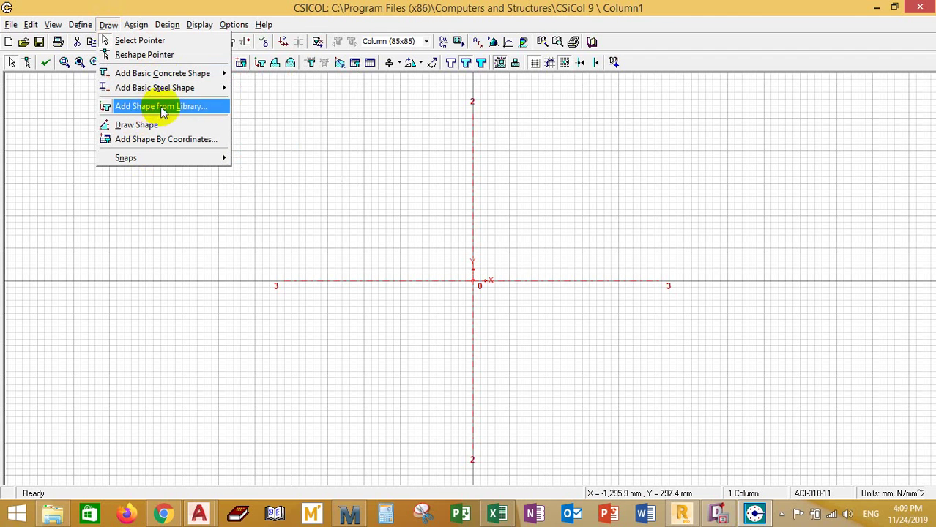
mouse_move(129, 88)
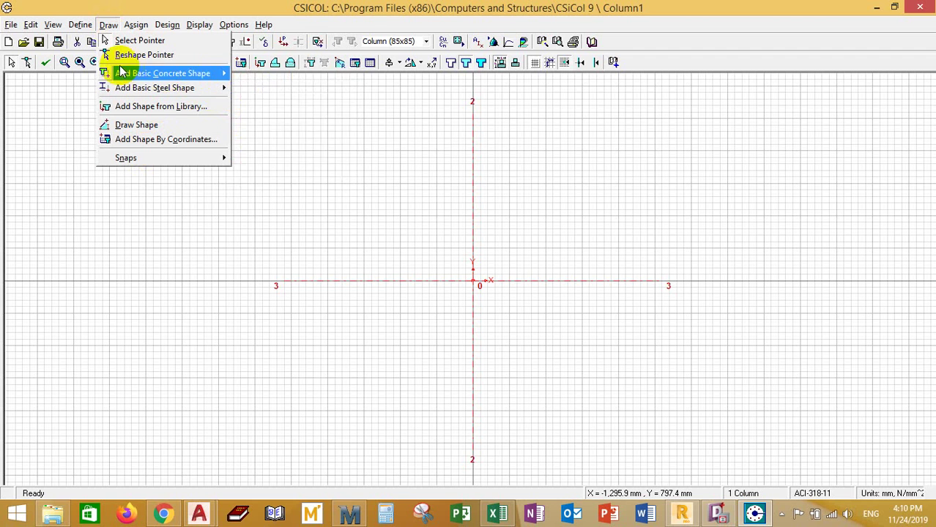
mouse_move(203, 78)
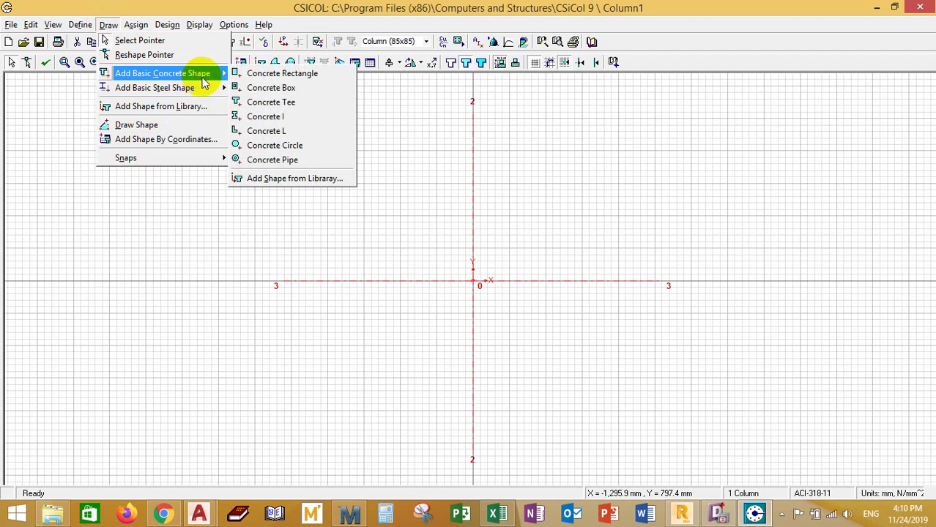
click(261, 79)
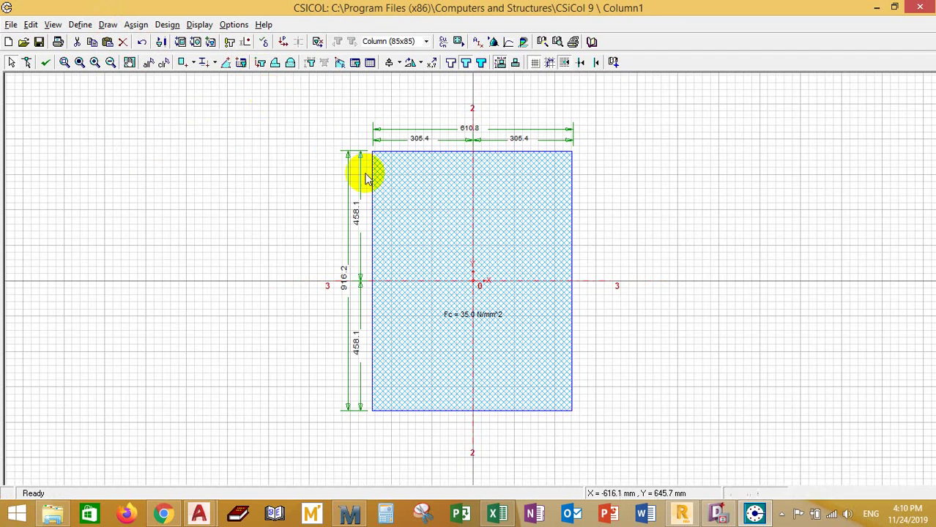
Step: Open the rectangle in the Shape Editor and set both its width b and height h to 850 mm
double_click(429, 187)
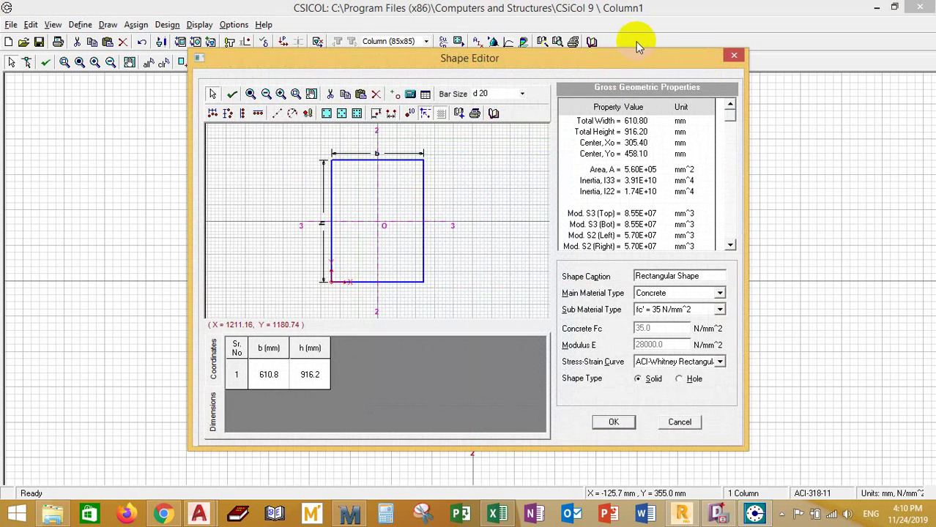
click(730, 56)
click(429, 194)
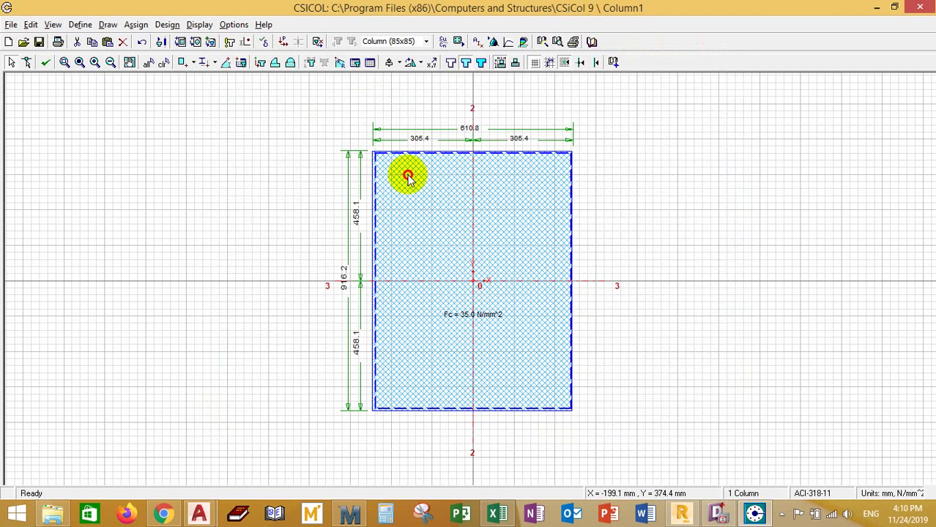
double_click(408, 177)
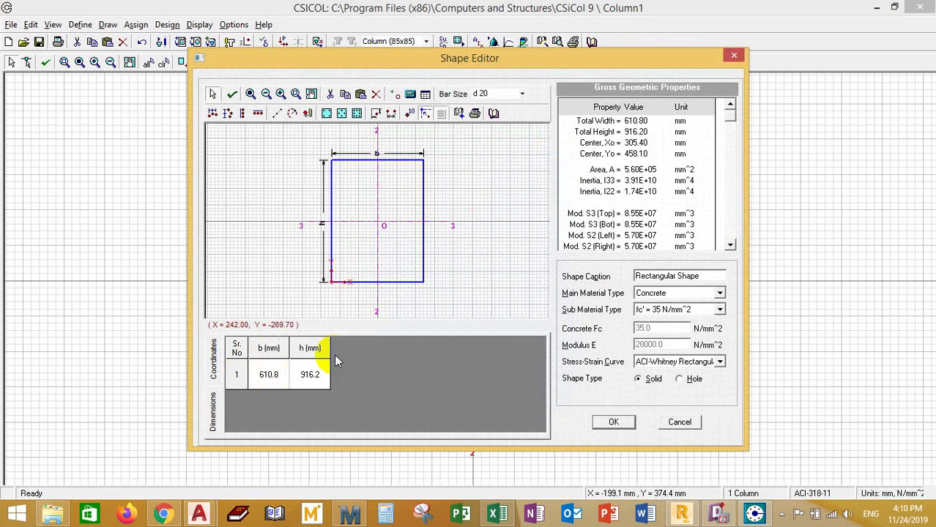
click(280, 378)
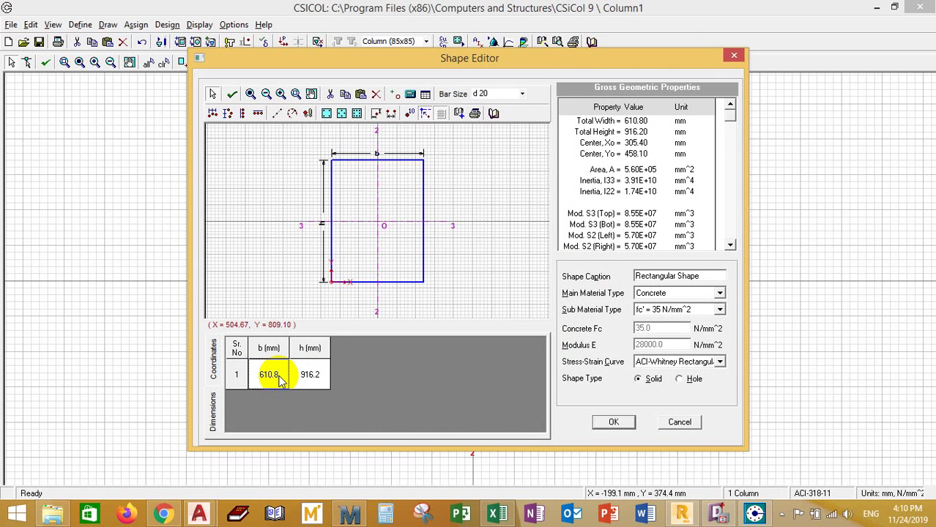
text(850)
click(309, 377)
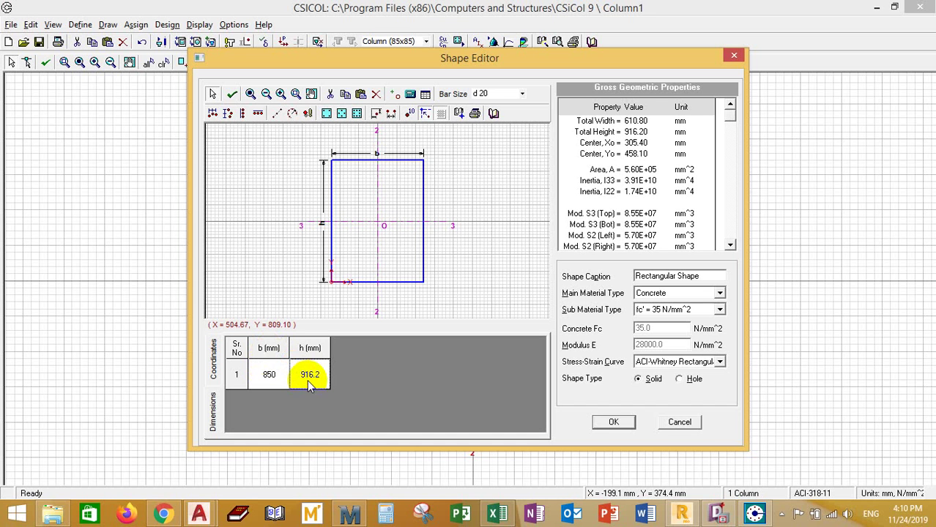
text(850)
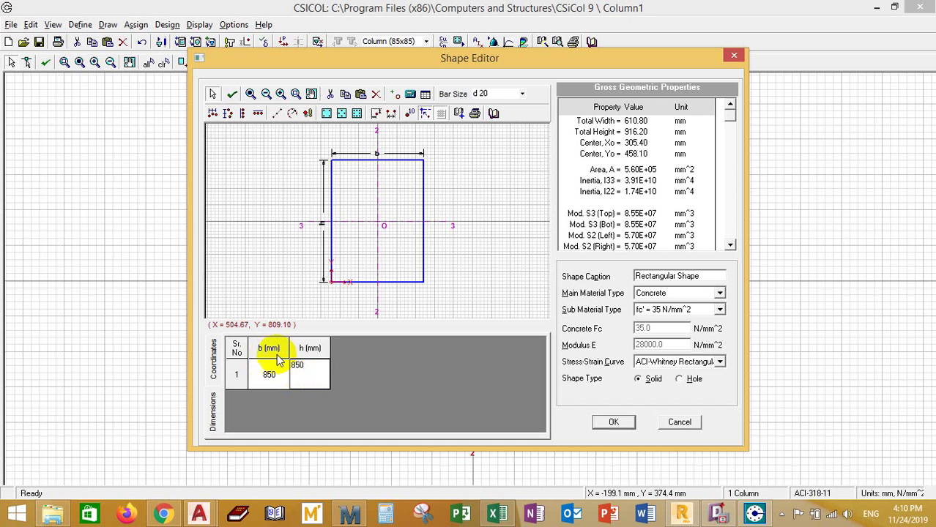
key(Return)
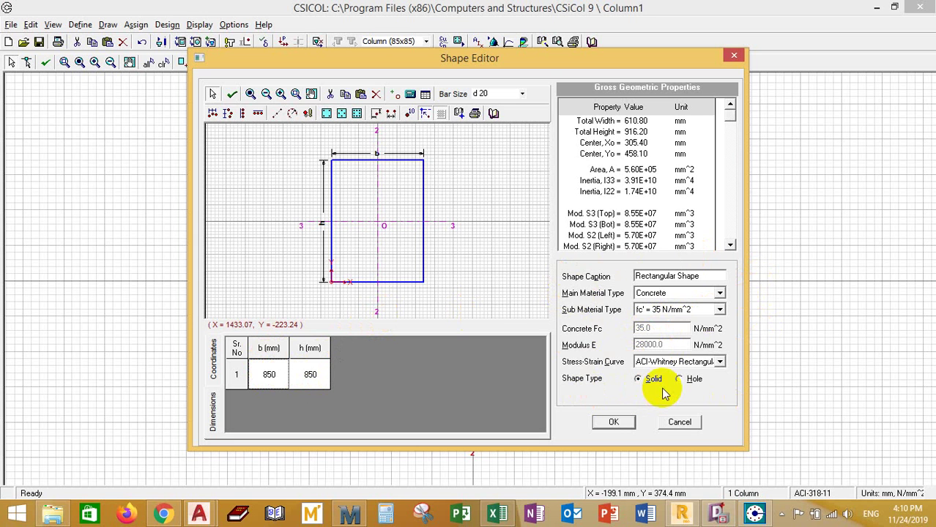
Step: Add 28 d 32 rebars by list, placed around the perimeter of the section
click(410, 98)
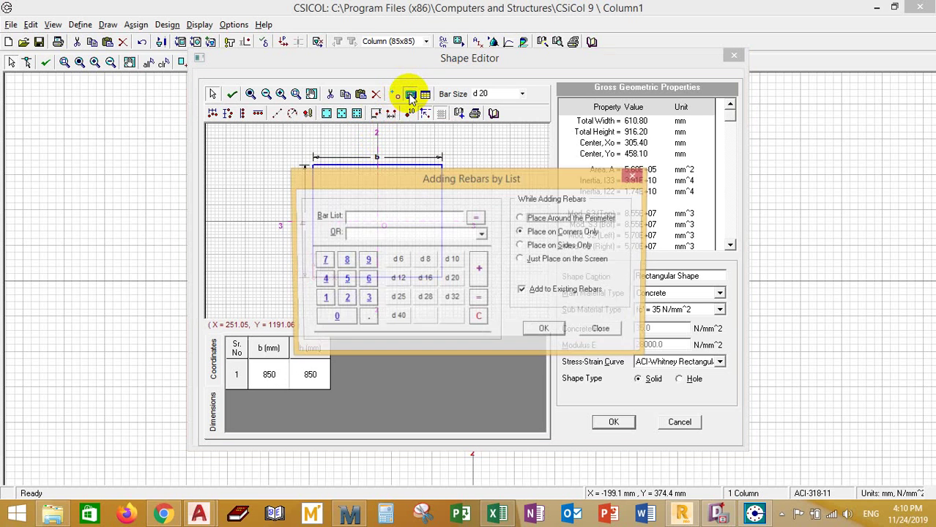
drag(440, 179, 605, 102)
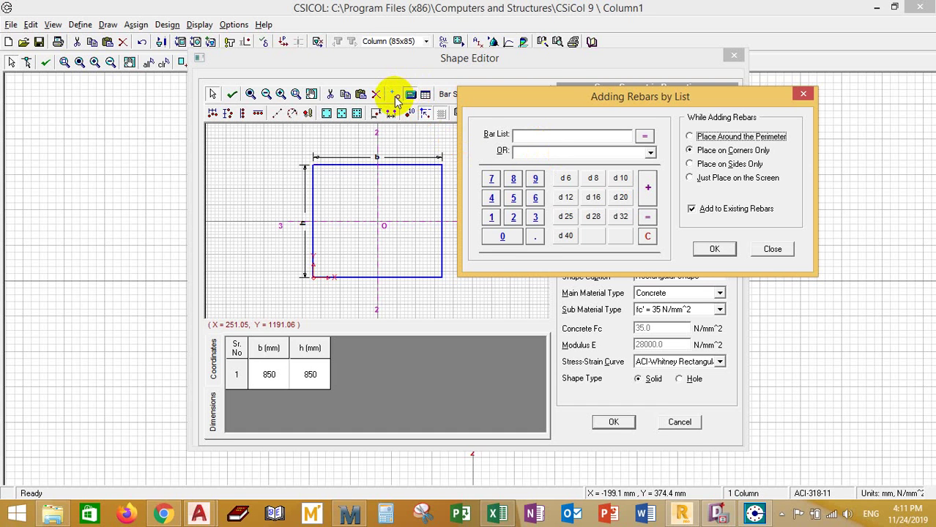
click(513, 218)
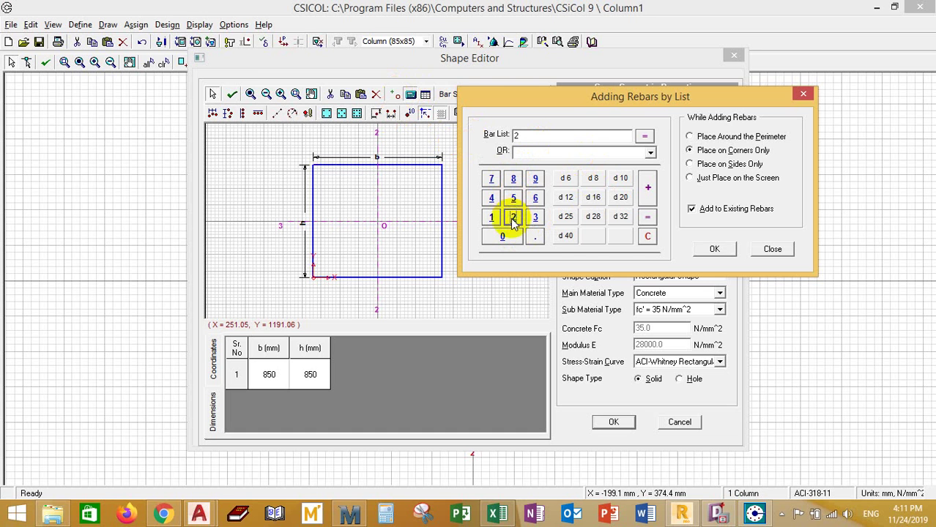
click(513, 180)
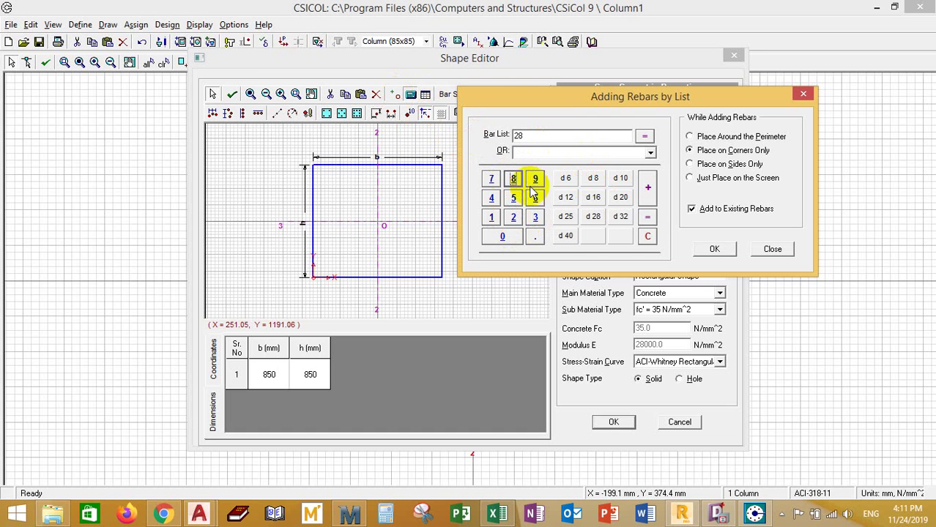
click(620, 217)
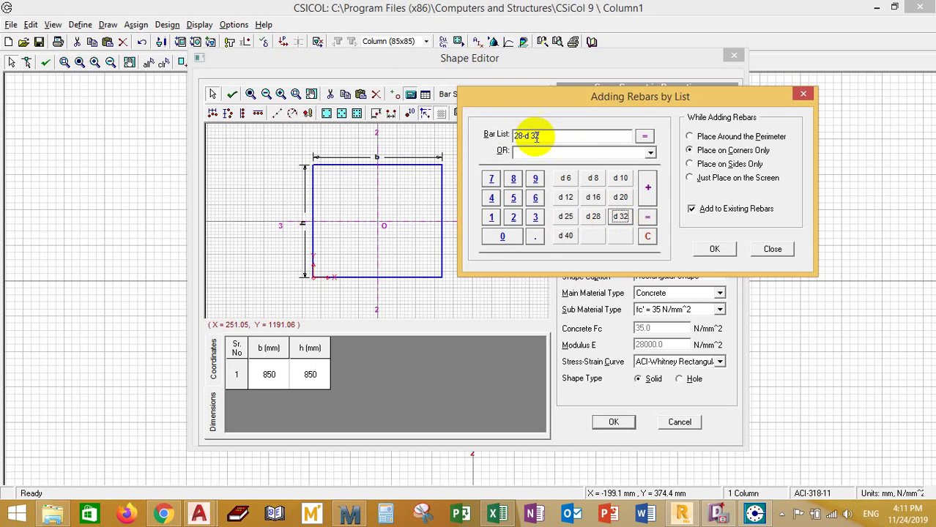
click(689, 136)
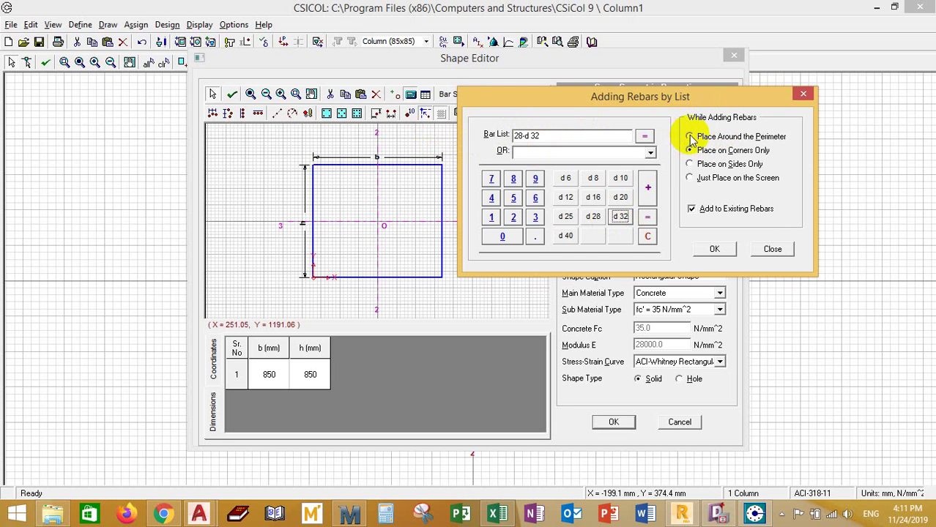
click(714, 249)
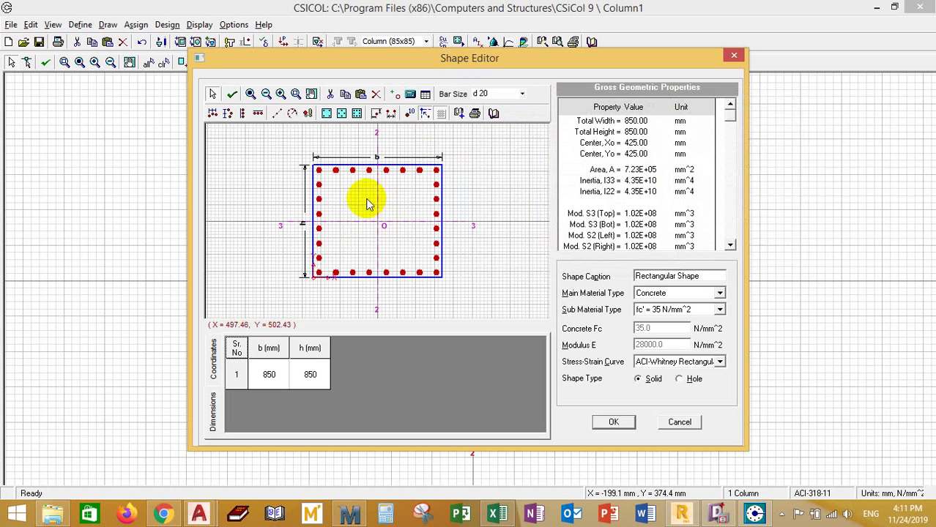
Step: Select all the perimeter rebars in the section and delete them
drag(328, 192, 307, 210)
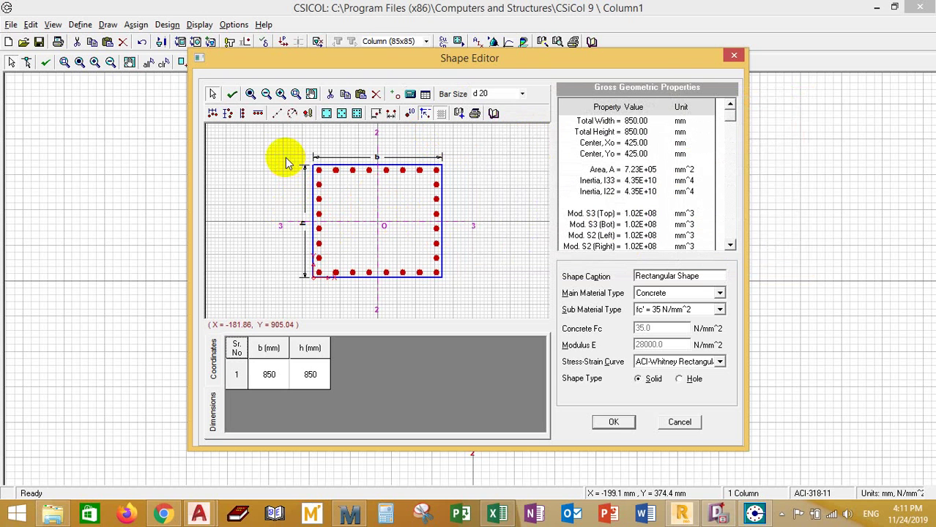
drag(326, 265, 375, 277)
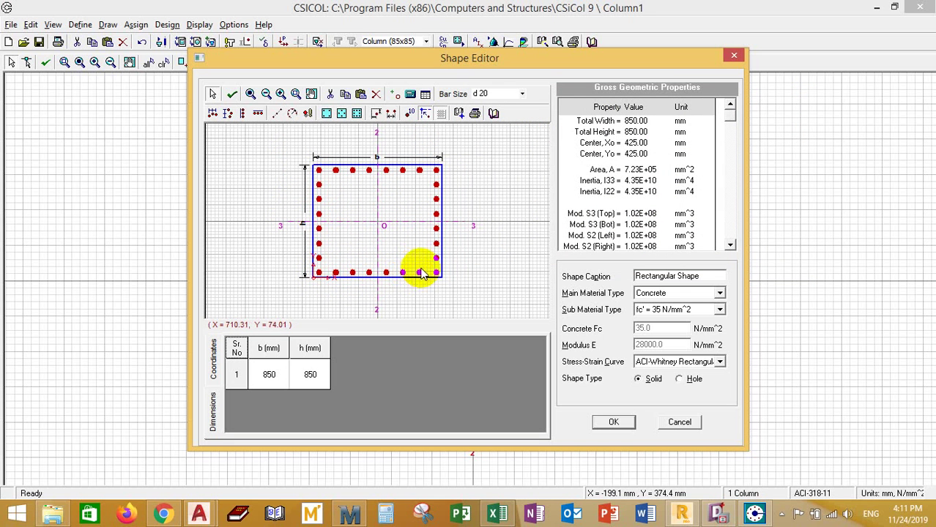
click(389, 252)
drag(276, 159, 458, 279)
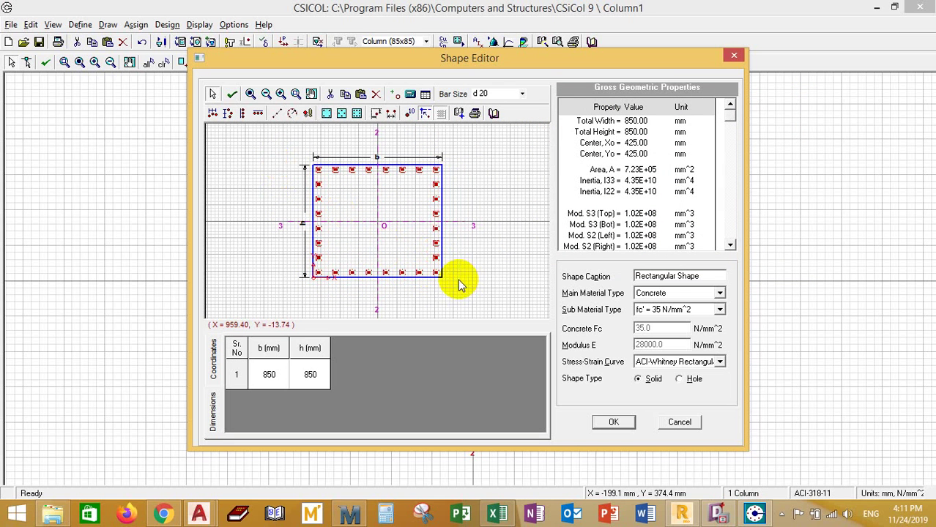
key(Delete)
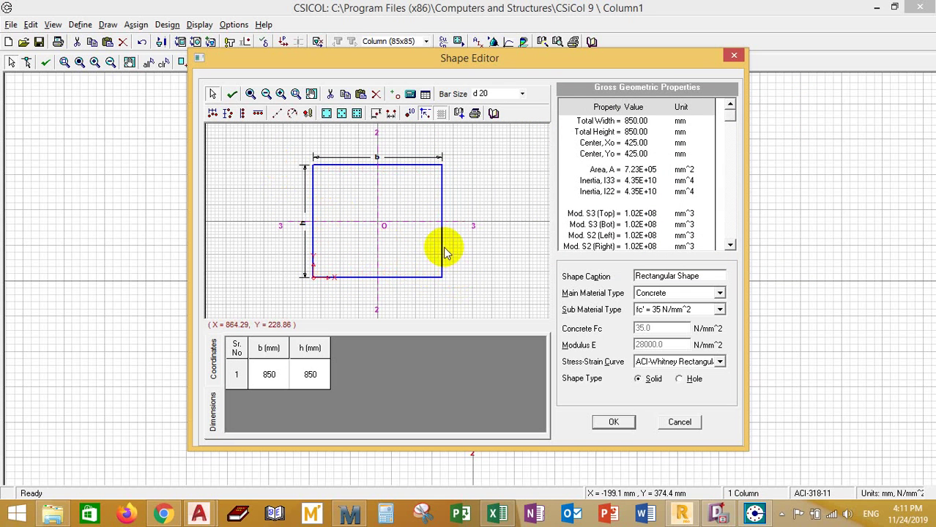
Step: Set the bar size to d 32 and place eight individual rebars in a row along the section's bottom edge
click(523, 94)
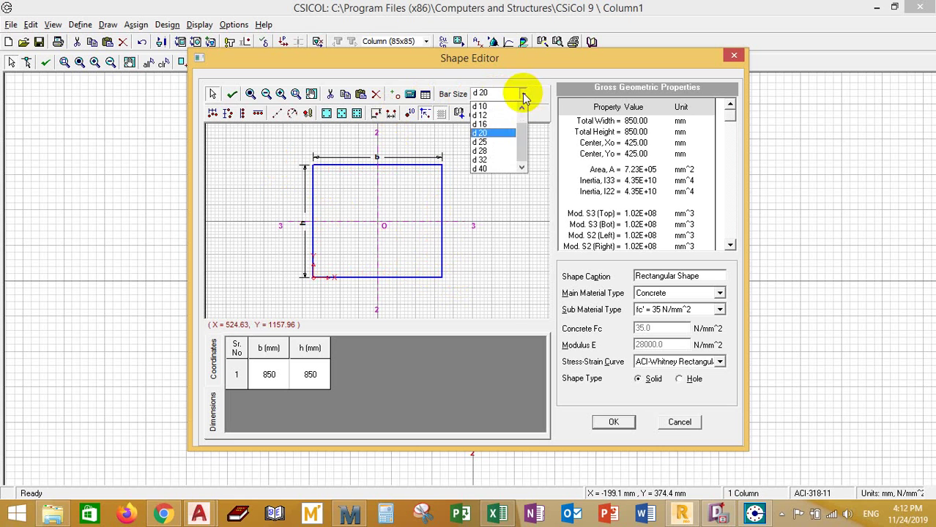
click(502, 155)
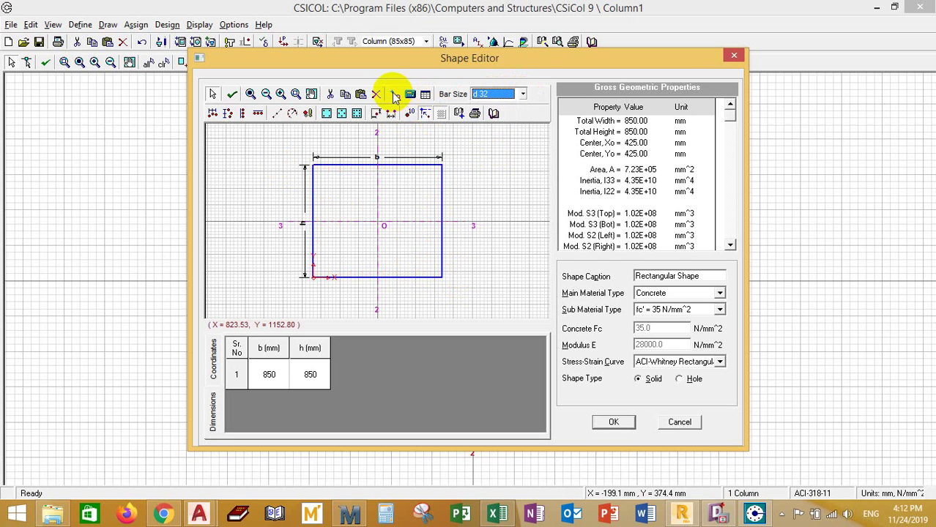
click(393, 95)
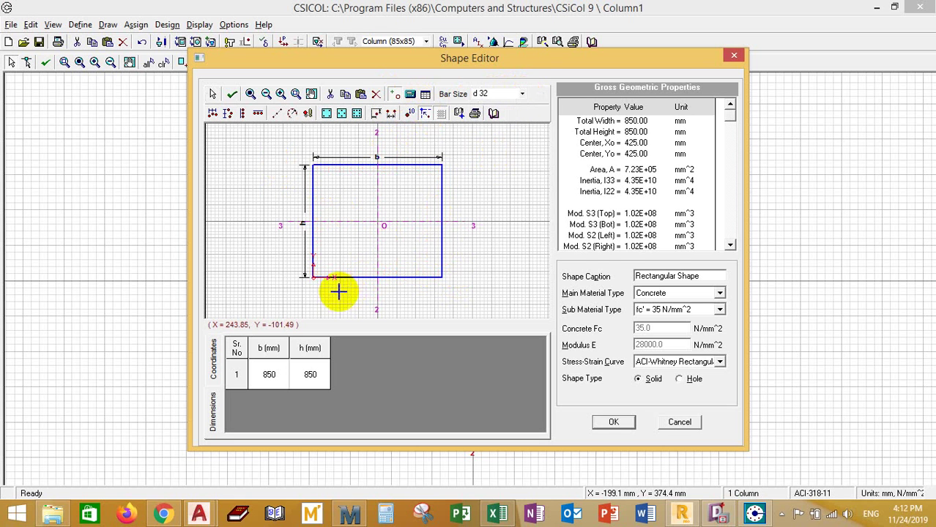
click(319, 270)
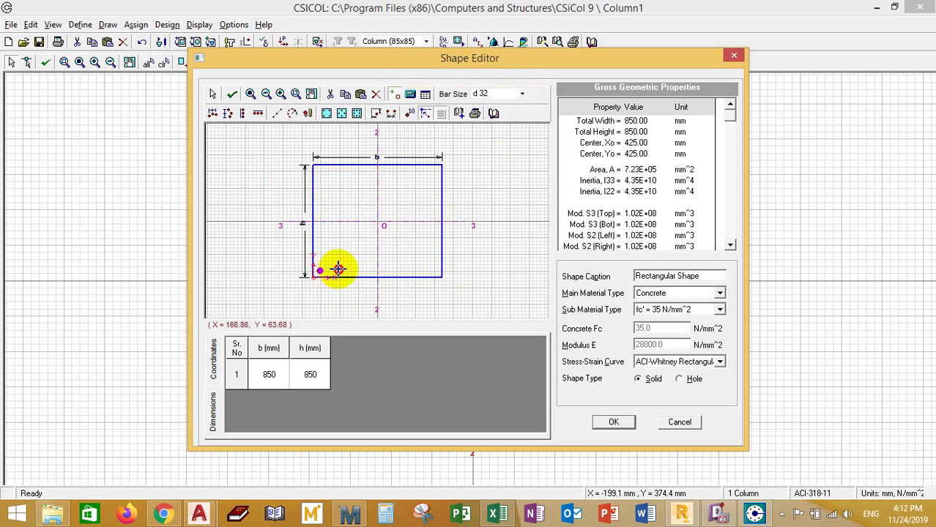
click(338, 270)
click(358, 270)
click(376, 270)
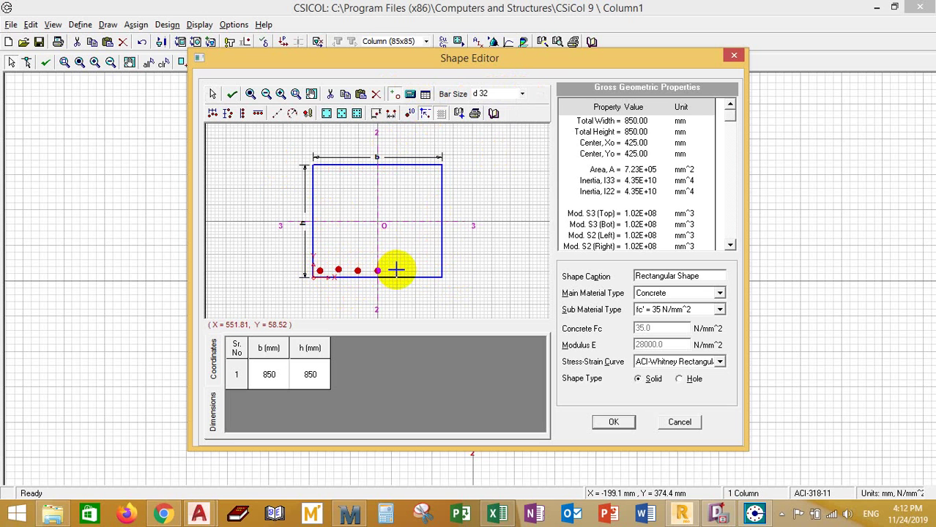
click(396, 270)
click(407, 270)
click(419, 270)
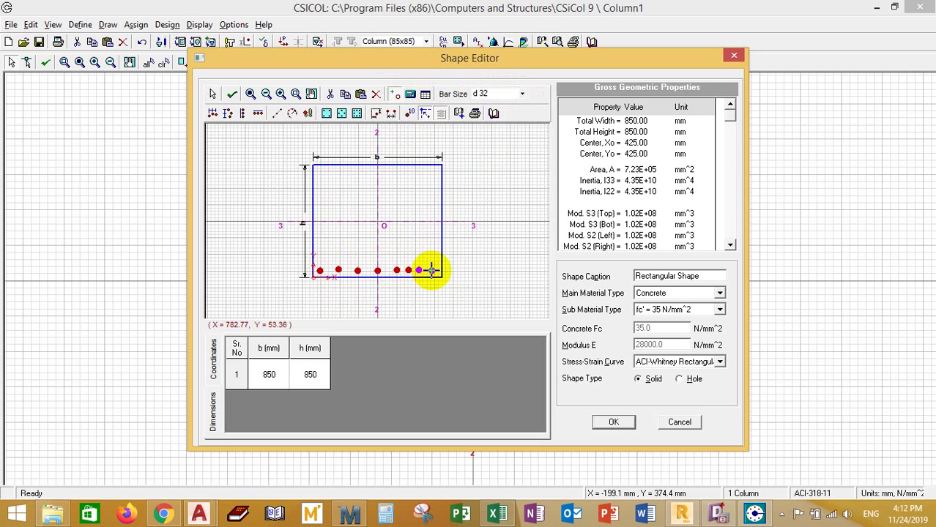
click(432, 270)
Step: Place a row of eight individual d 32 rebars along the section's top edge
click(320, 172)
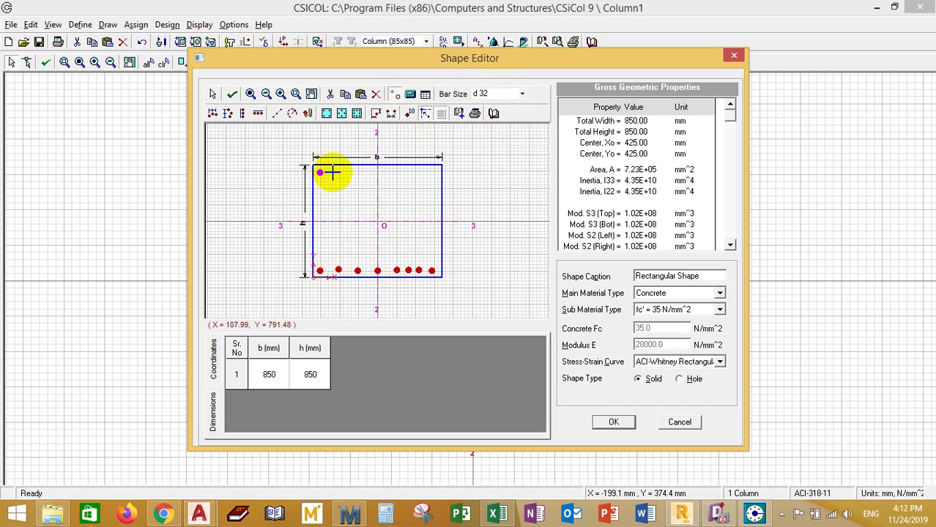
click(334, 172)
click(350, 172)
click(367, 172)
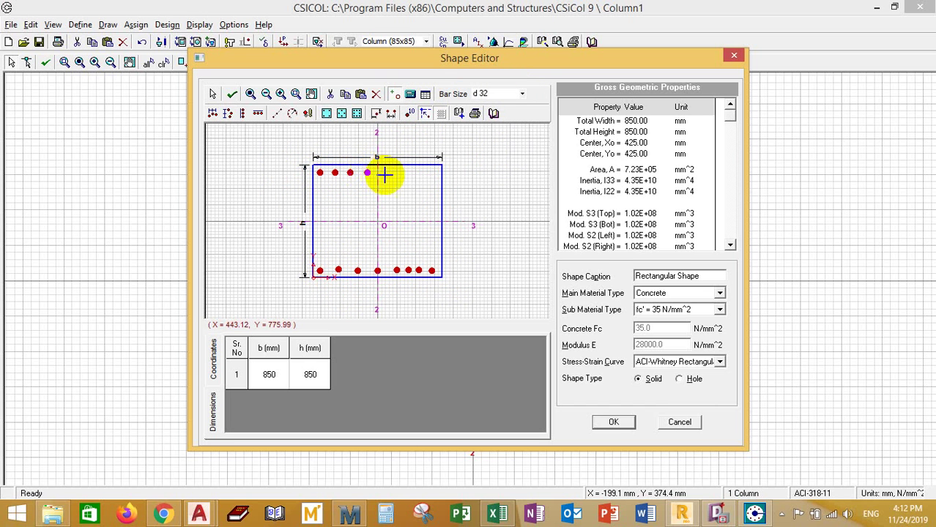
click(383, 173)
click(401, 173)
click(417, 174)
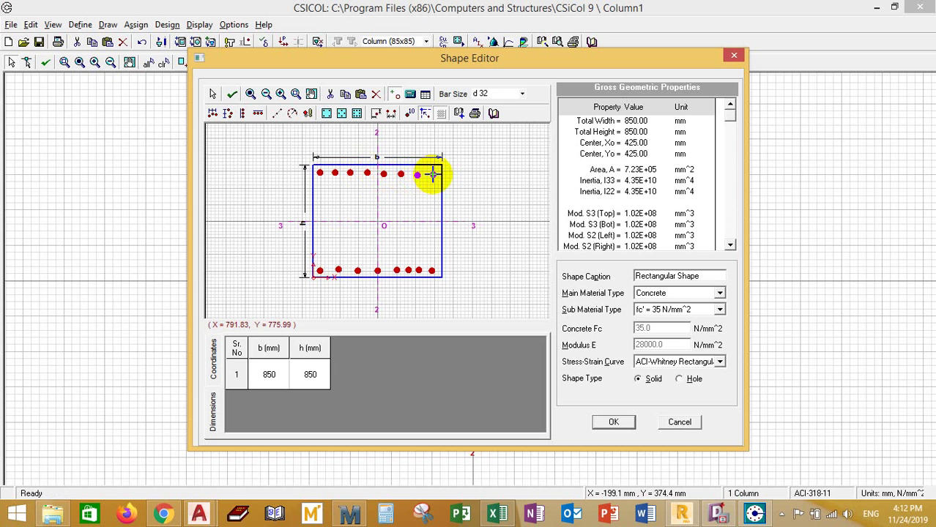
click(433, 175)
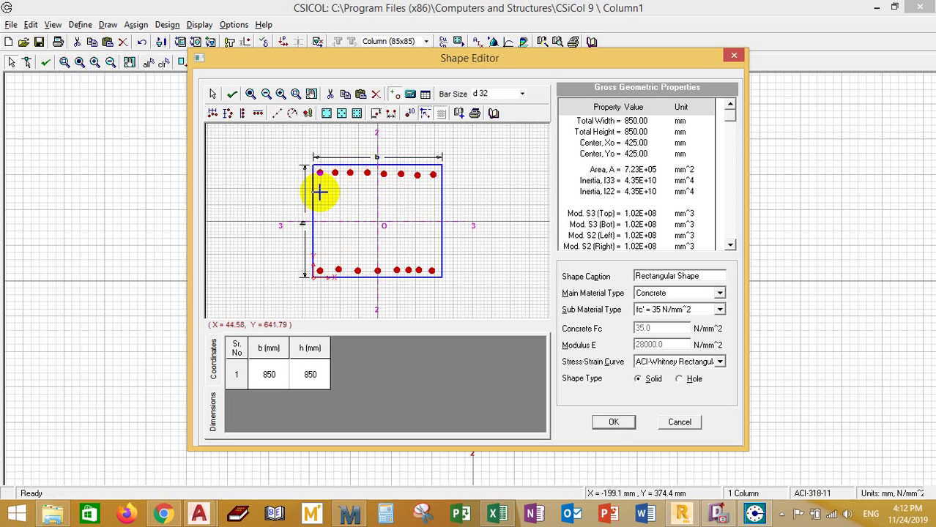
Step: Place six d 32 rebars along the section's left edge, between the bottom and top rows
click(319, 257)
click(317, 241)
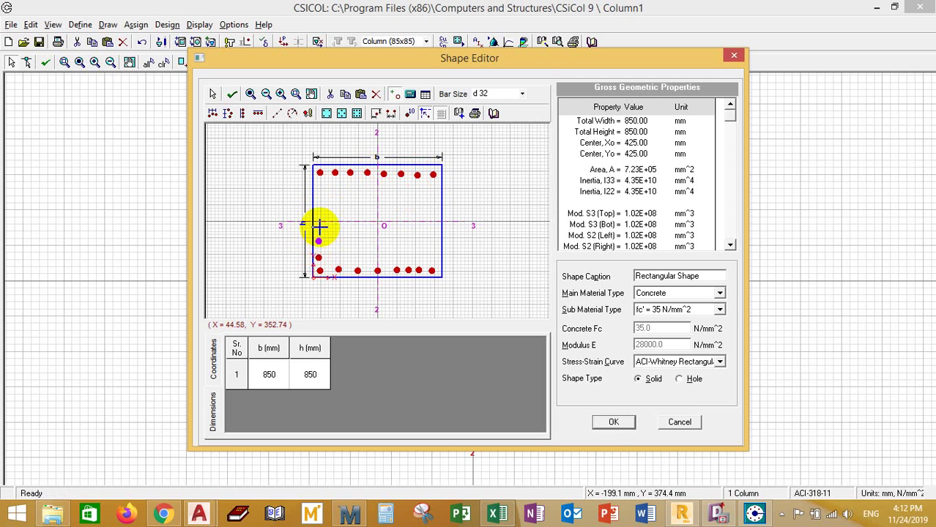
click(319, 224)
click(319, 211)
click(322, 196)
click(320, 181)
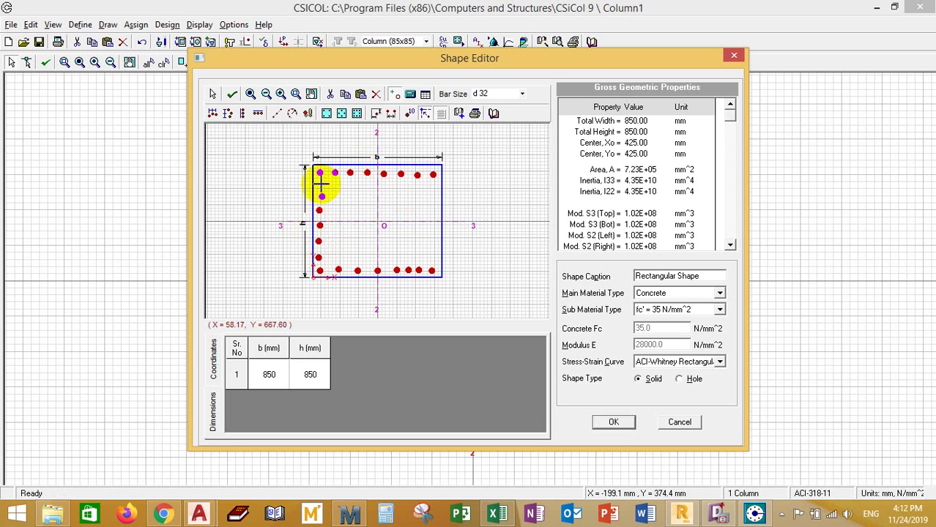
Step: Place six individual d 32 rebars along the section's right edge, between the top and bottom rows
click(433, 187)
click(433, 202)
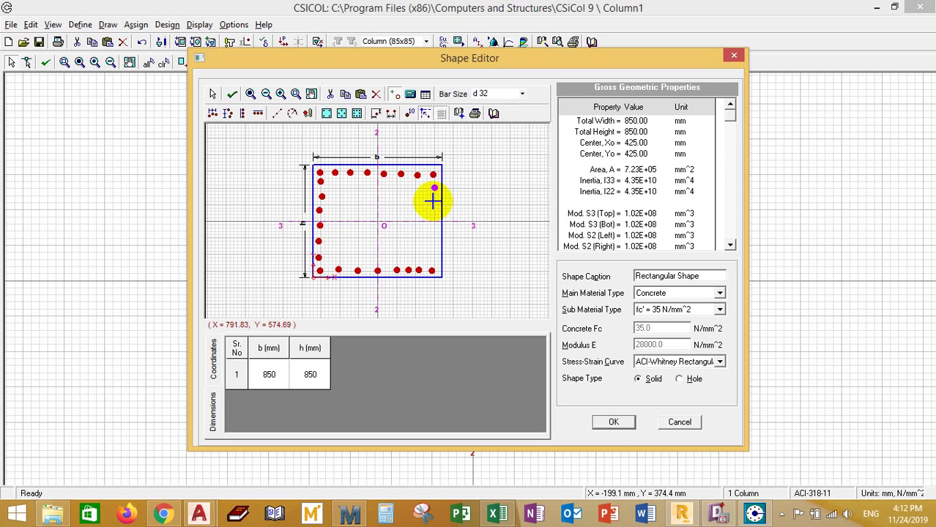
click(433, 216)
click(432, 233)
click(434, 246)
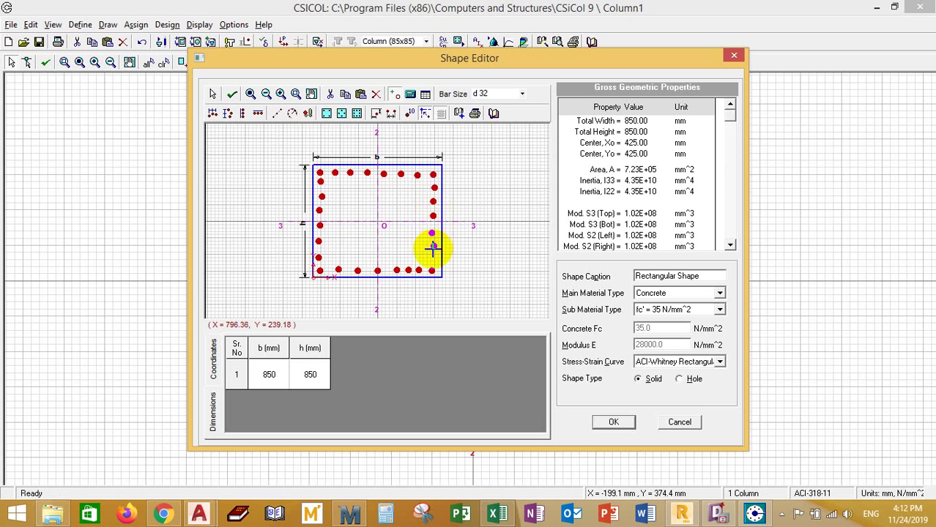
click(432, 256)
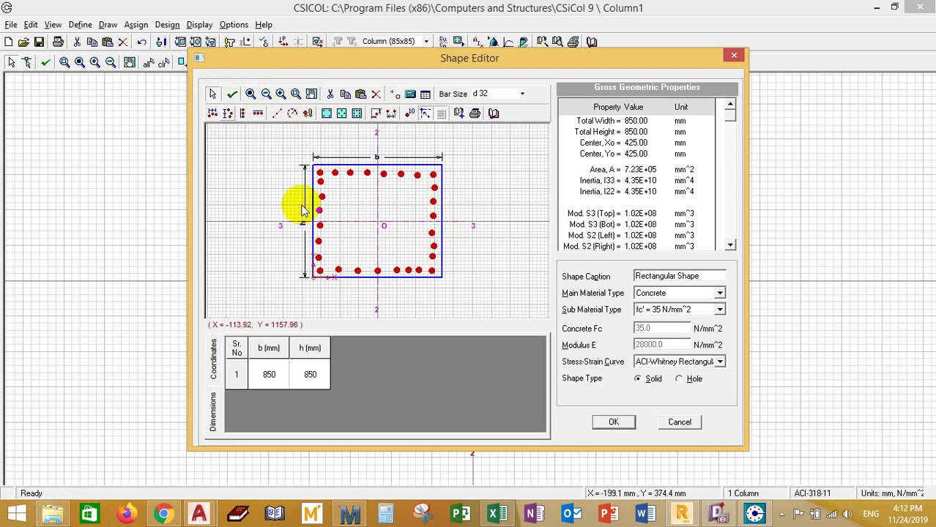
Step: Align and evenly space the rebars of the section's top row and those along its left edge
drag(363, 174, 469, 183)
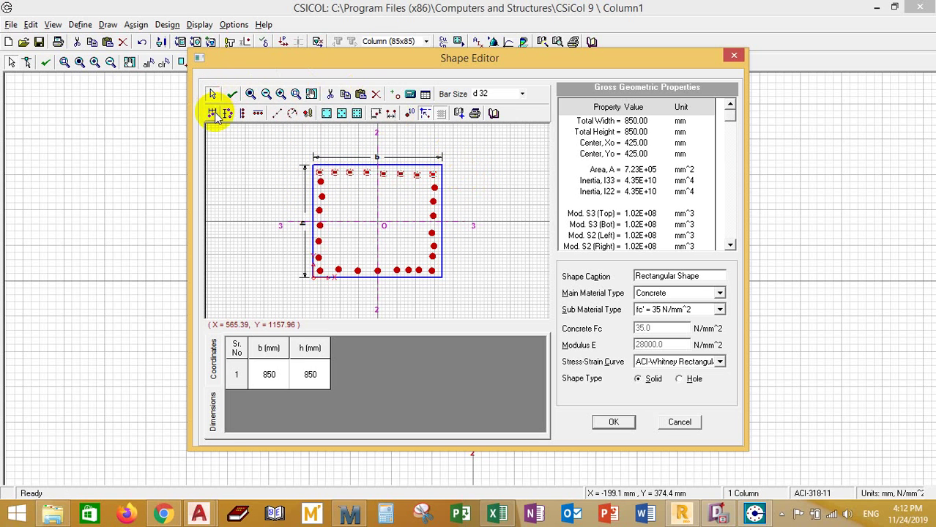
click(213, 115)
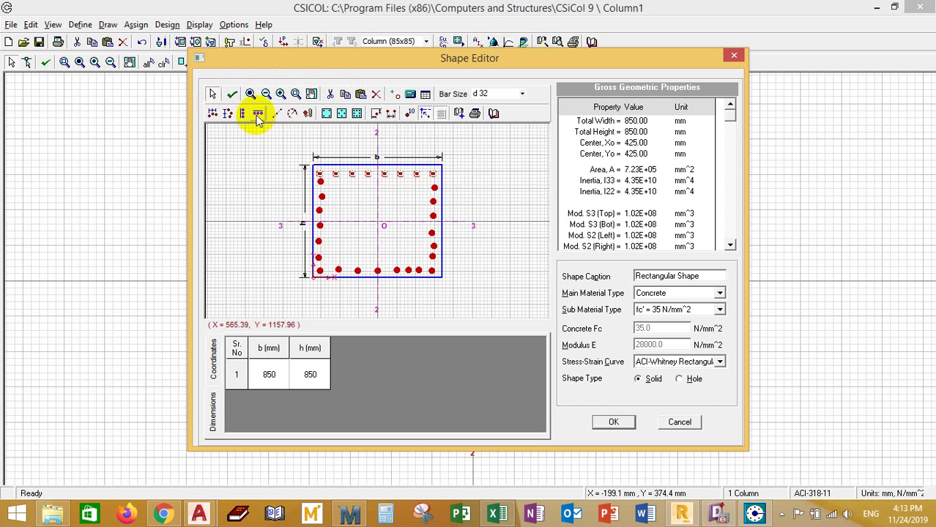
drag(301, 155, 331, 284)
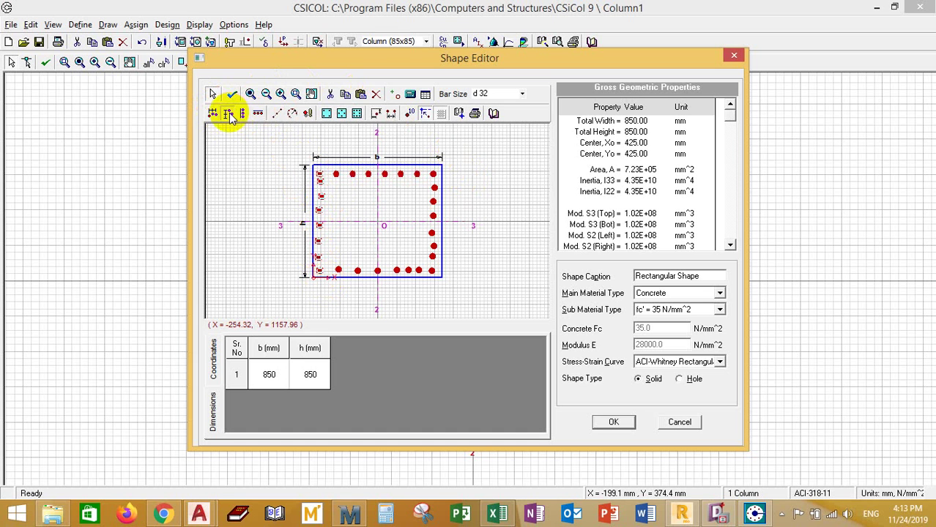
click(227, 114)
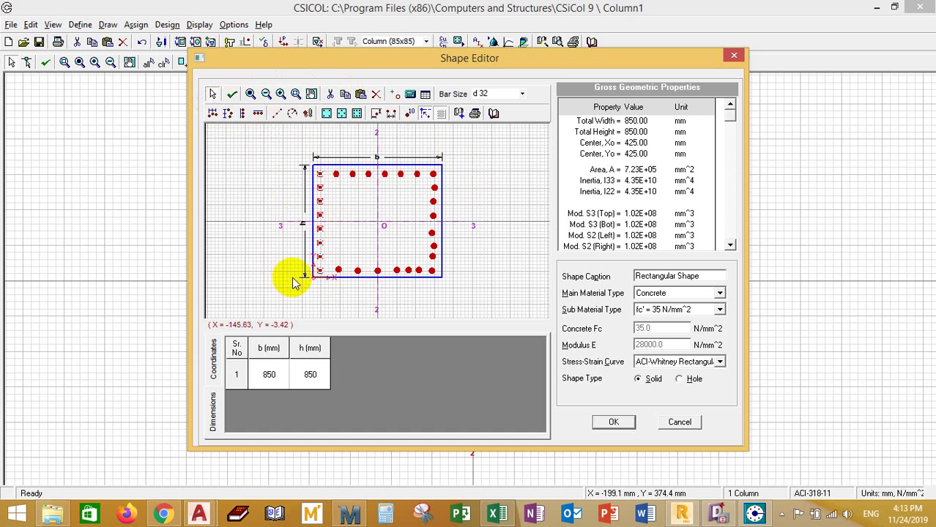
Step: Align and evenly space the rebars of the section's bottom row and those along its right edge
drag(287, 266, 441, 289)
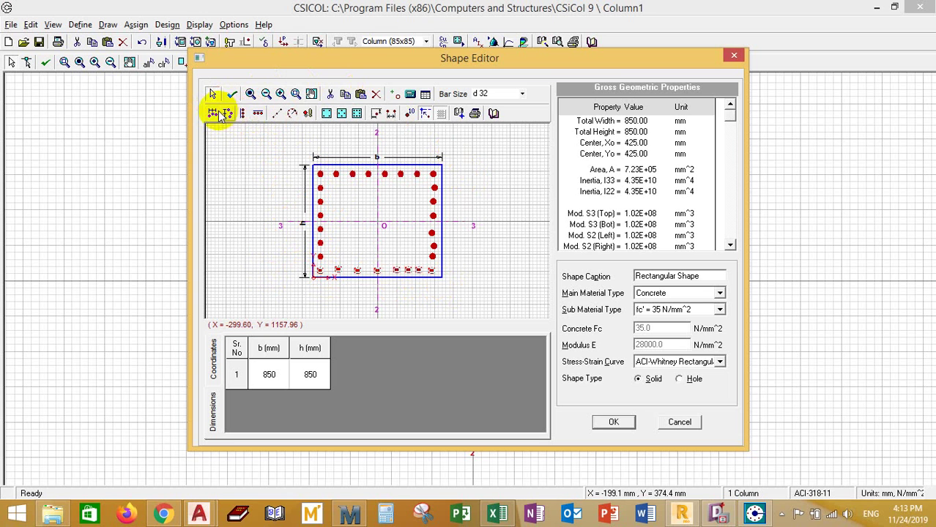
click(258, 115)
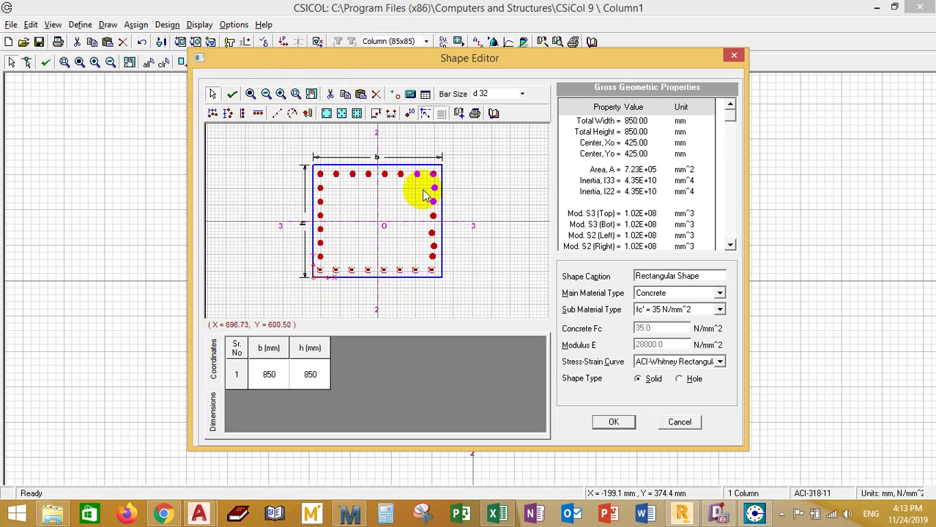
drag(434, 140, 455, 287)
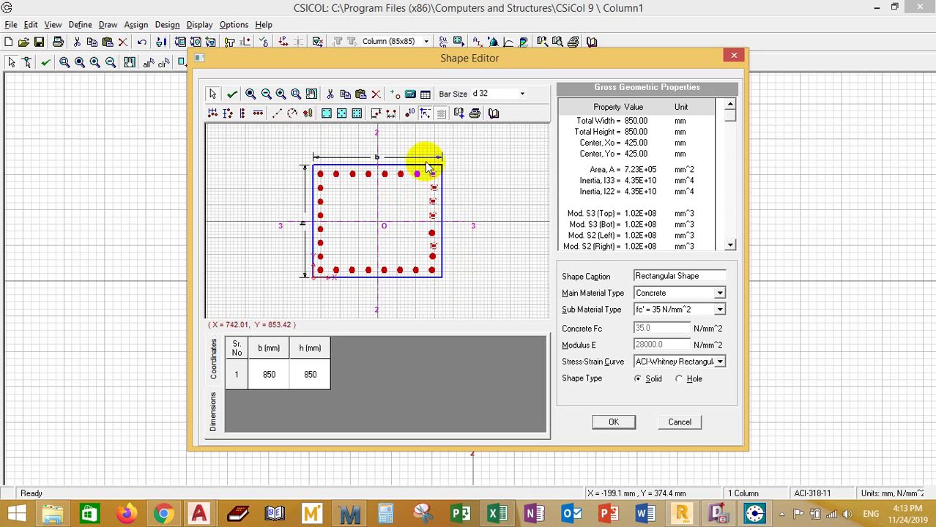
drag(428, 152, 447, 282)
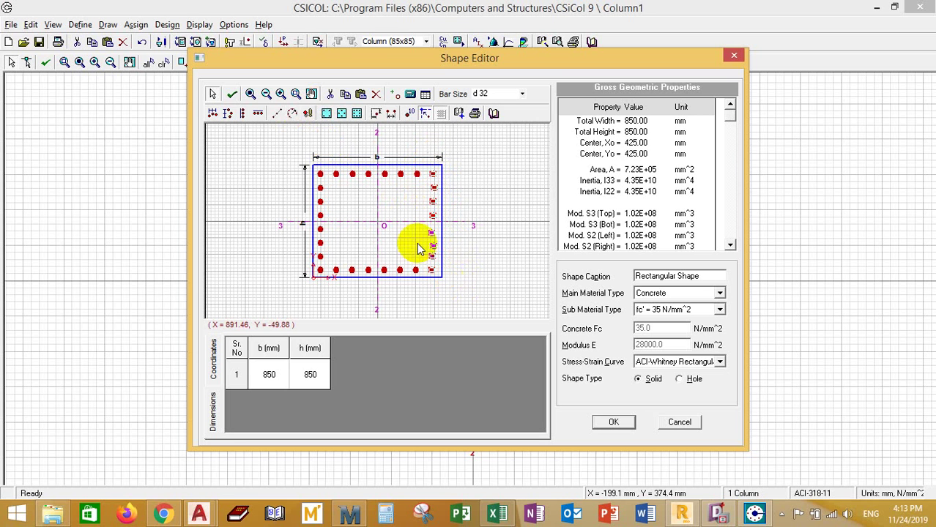
click(232, 115)
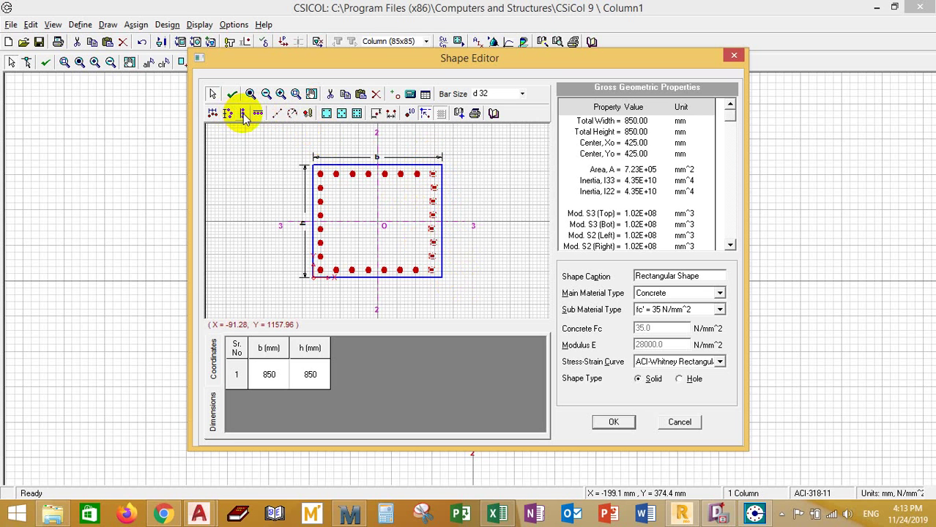
click(485, 220)
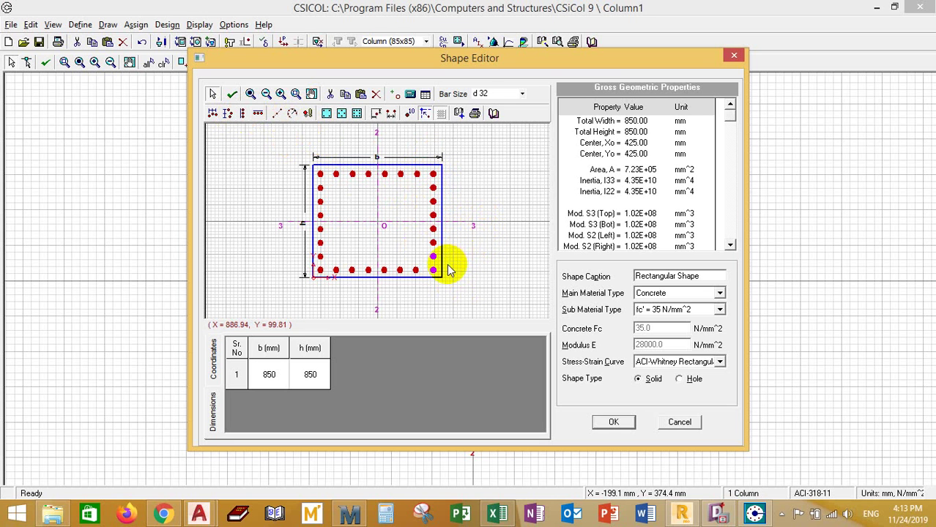
Step: Nudge the right, left and bottom rebar rows slightly inward and accept the edited section shape
drag(424, 153, 469, 295)
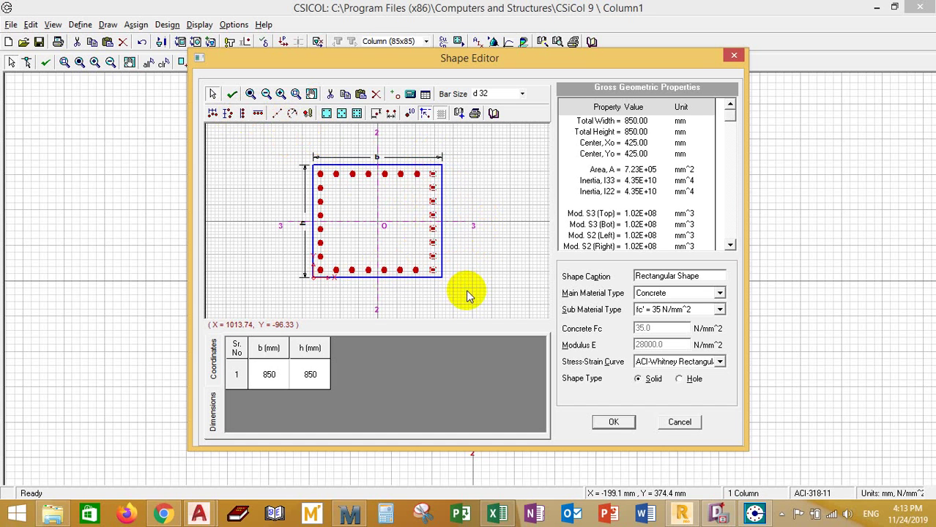
click(466, 289)
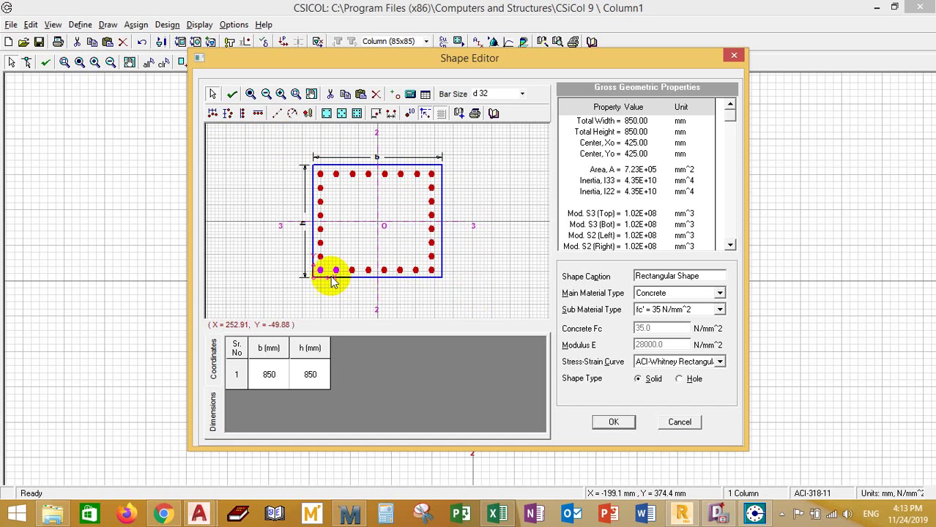
drag(293, 153, 452, 308)
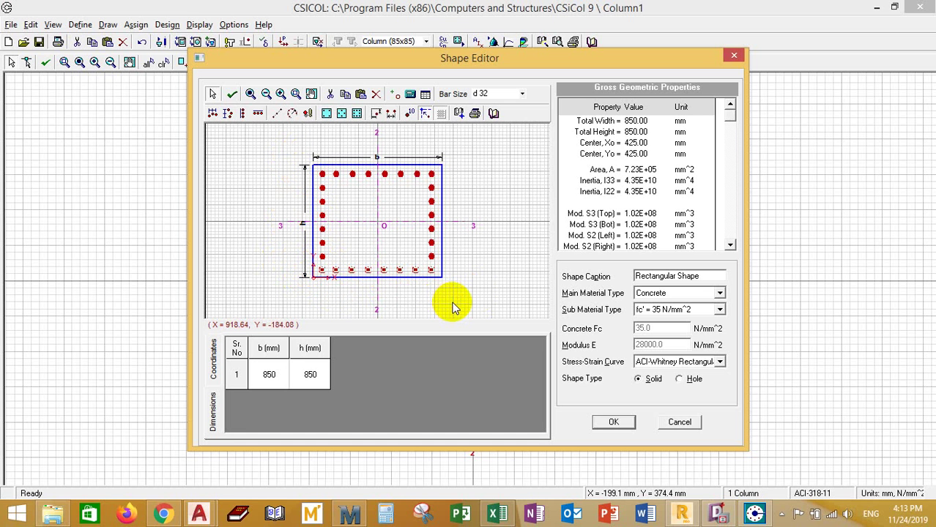
key(Up)
click(452, 308)
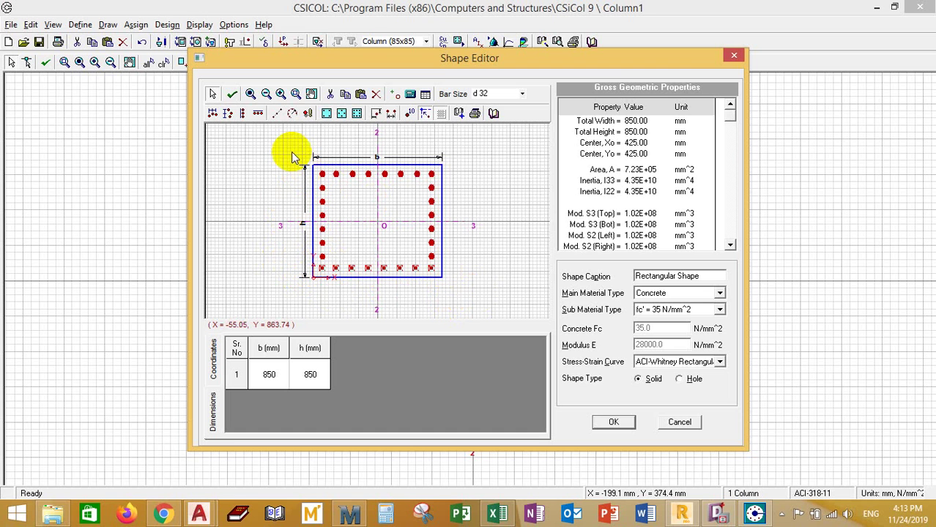
click(483, 213)
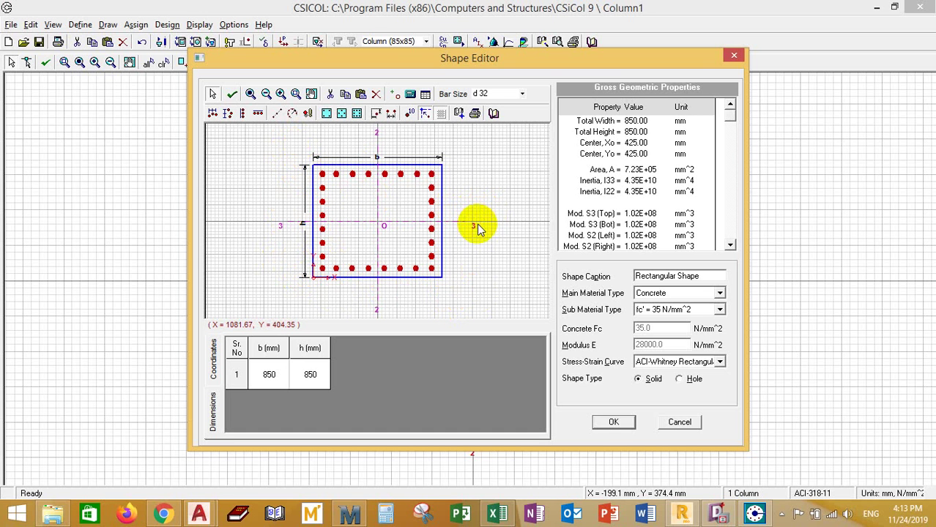
click(609, 424)
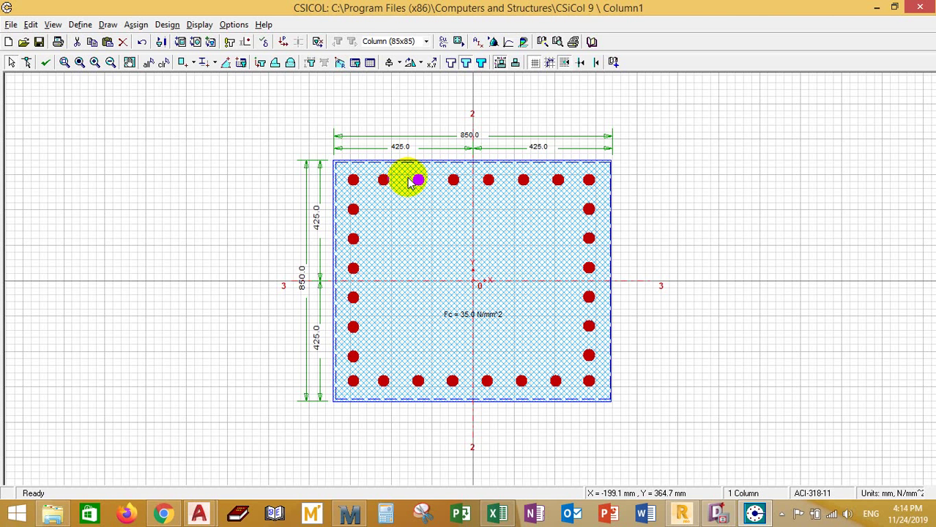
Step: Open the column loads and set Load-Pu of Combination1 to 15000 kN
click(143, 26)
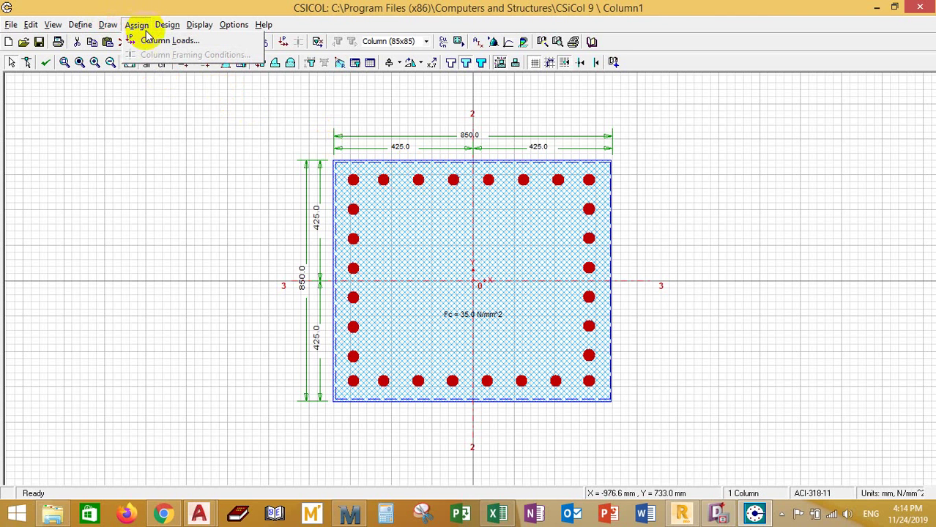
click(176, 52)
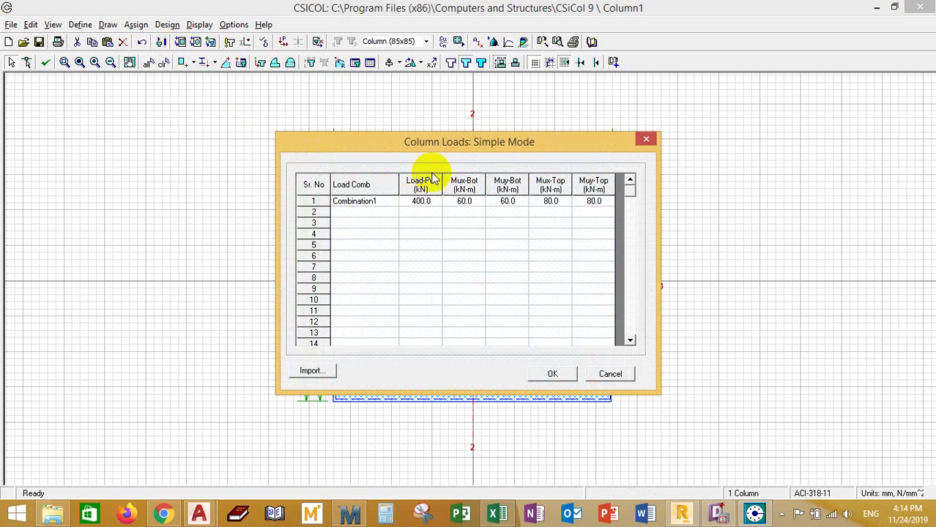
drag(437, 146, 401, 188)
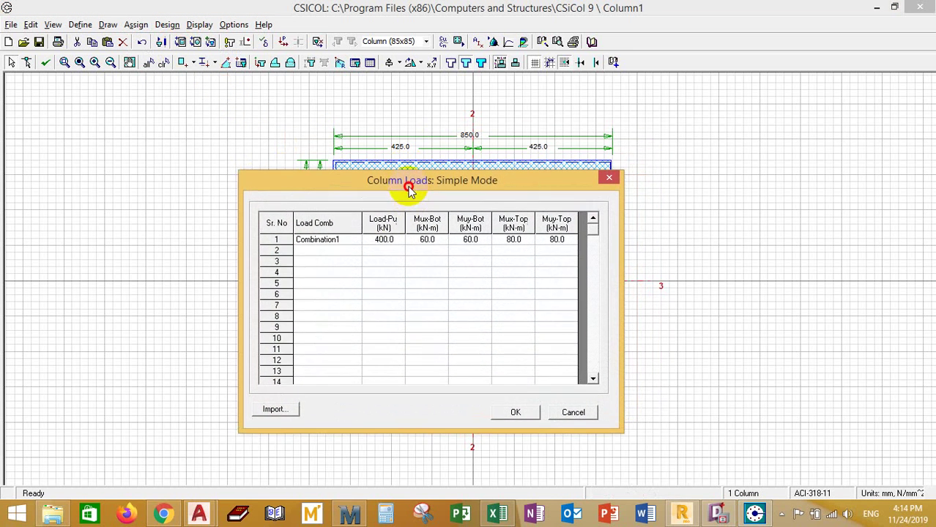
click(391, 249)
double_click(390, 249)
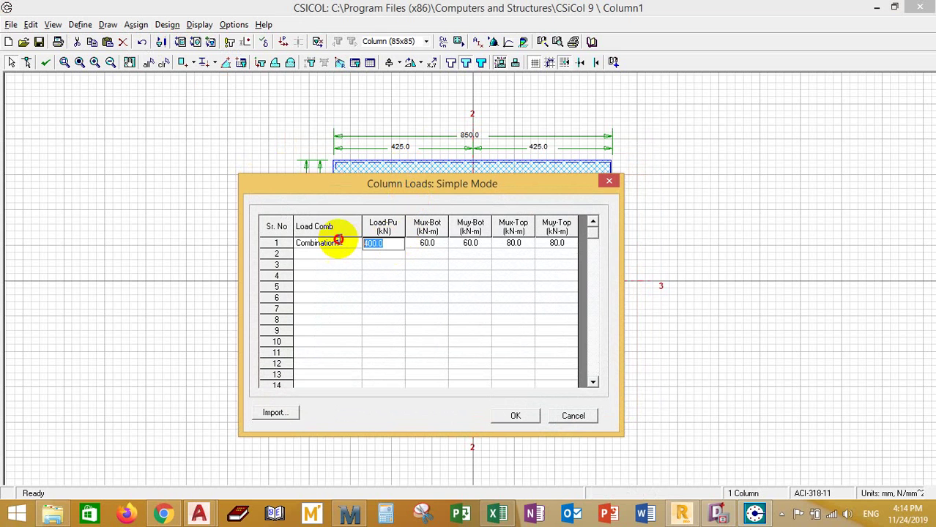
text(15000)
Step: Set the bottom moments of Combination1 to Mux-Bot 100 kN-m and Muy-Bot 200 kN-m
click(428, 244)
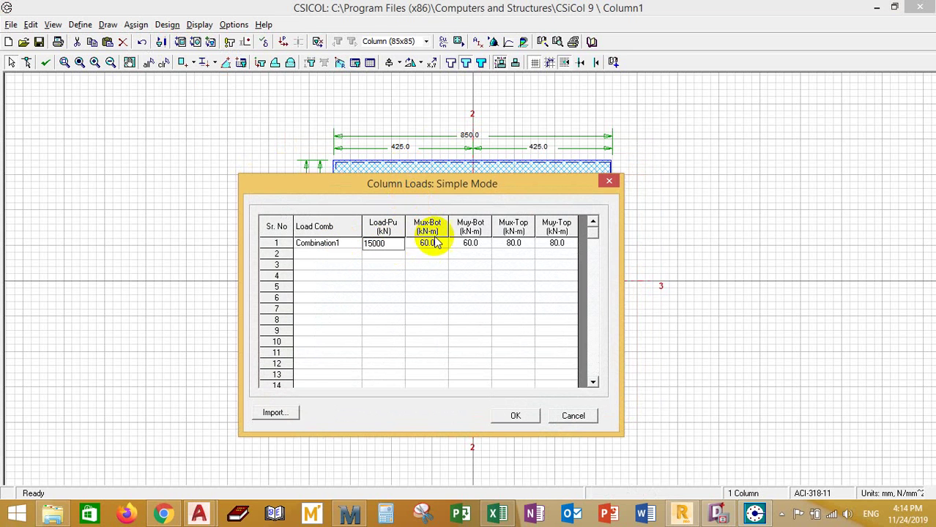
double_click(428, 244)
text(1)
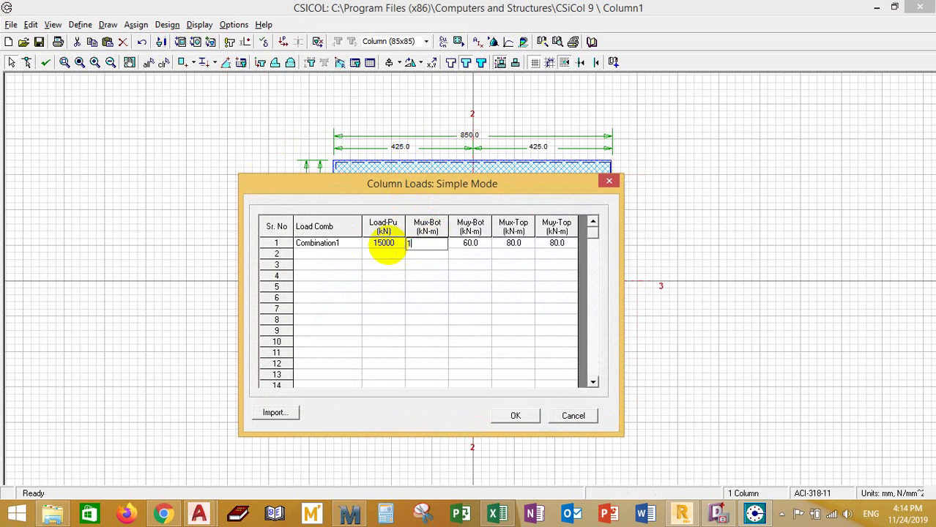
text(00)
click(470, 245)
double_click(470, 245)
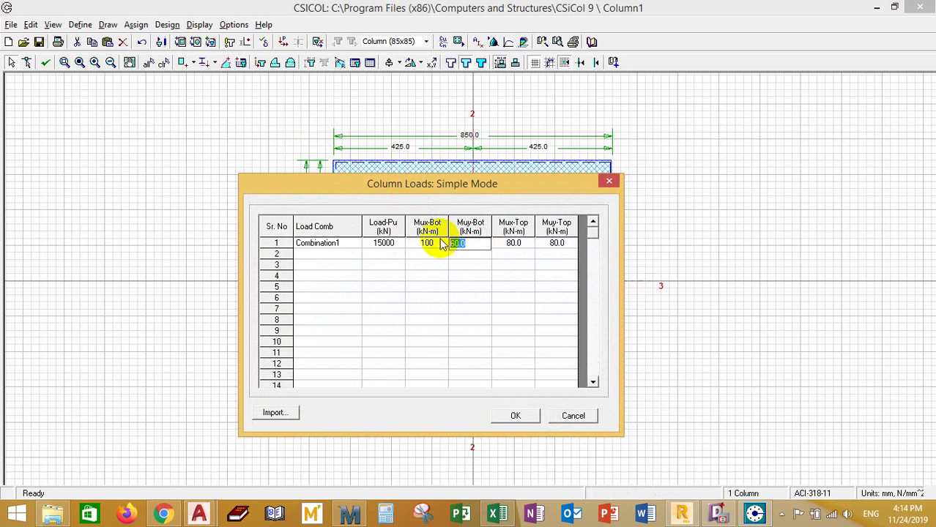
text(2)
click(517, 244)
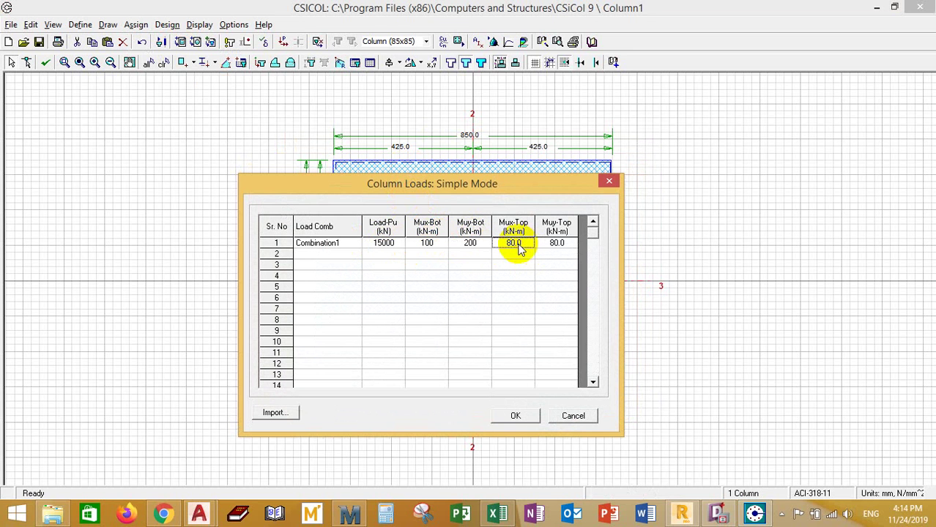
Step: Change Mux-Bot of Combination1 to 300 kN-m
double_click(518, 245)
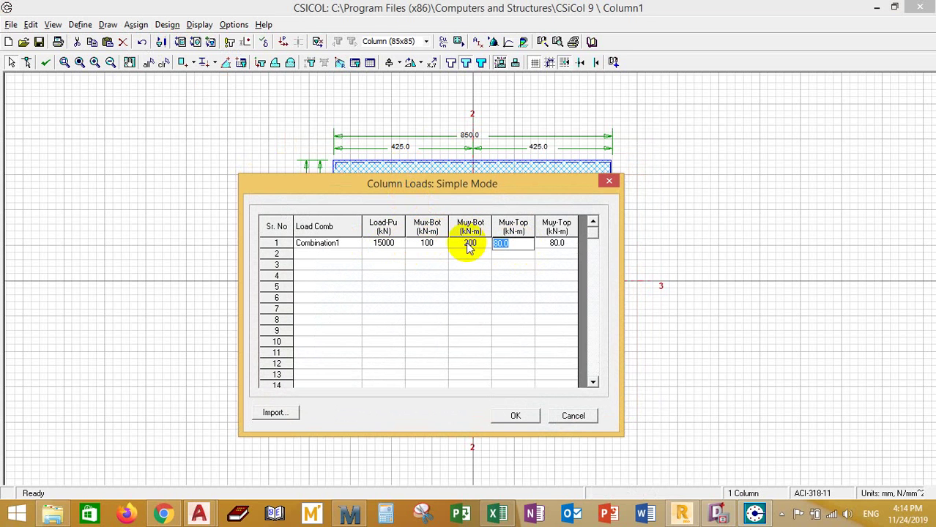
text(1)
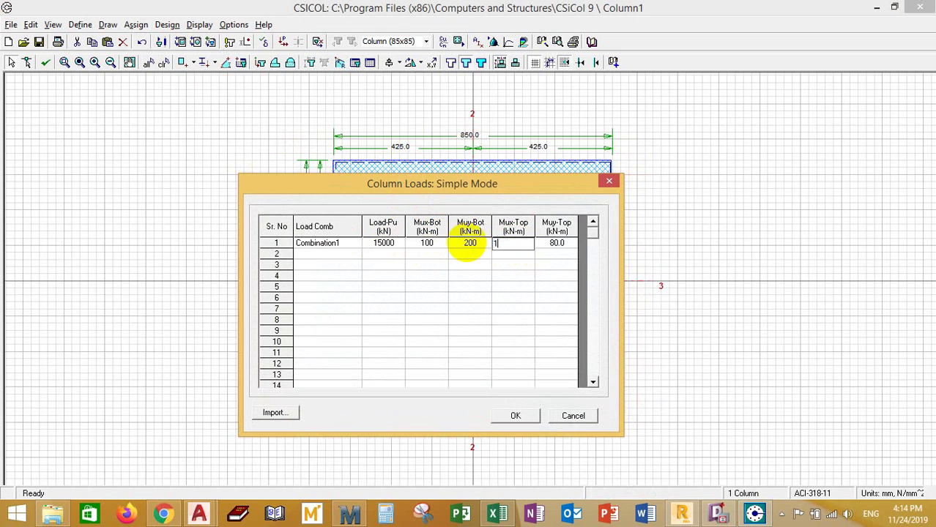
click(437, 244)
double_click(432, 244)
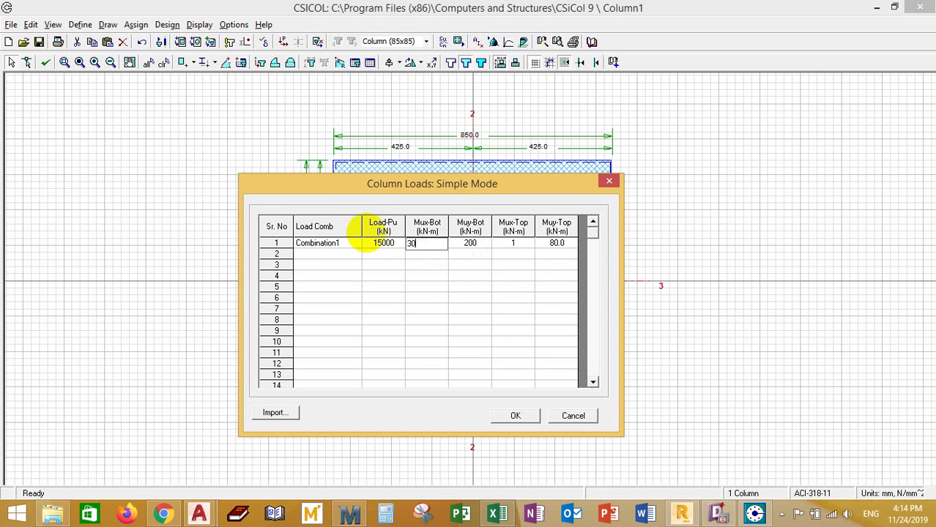
text(300)
Step: Set the top moments of Combination1 to Mux-Top 200 kN-m and Muy-Top 300 kN-m, and accept the column loads
click(513, 245)
double_click(512, 245)
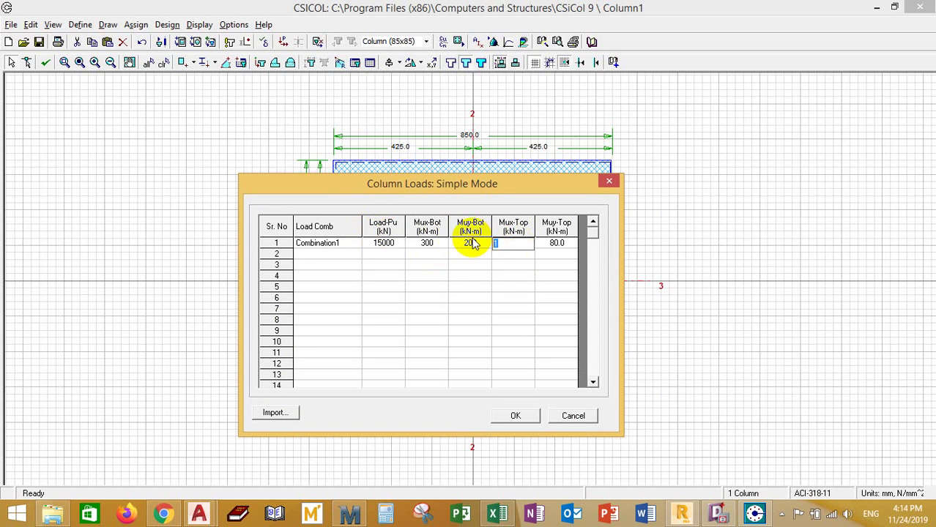
text(300)
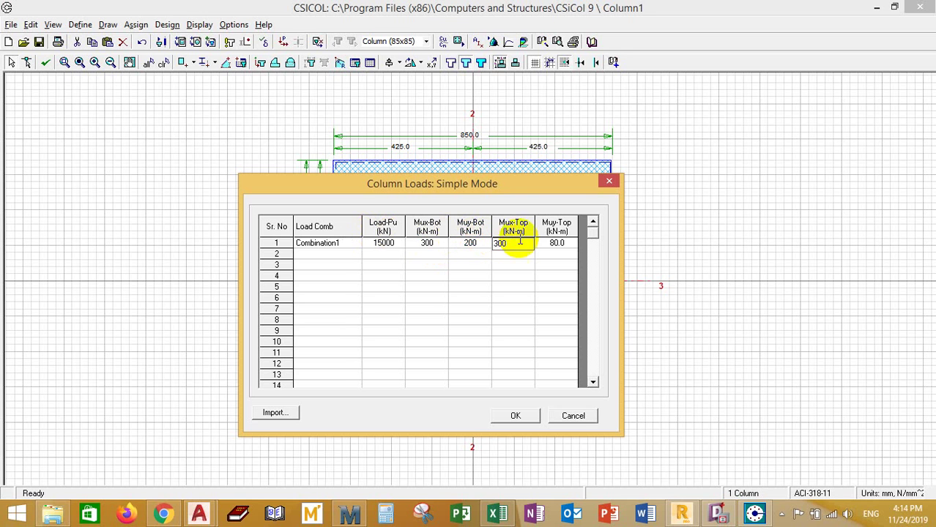
key(shift+Home)
text(200)
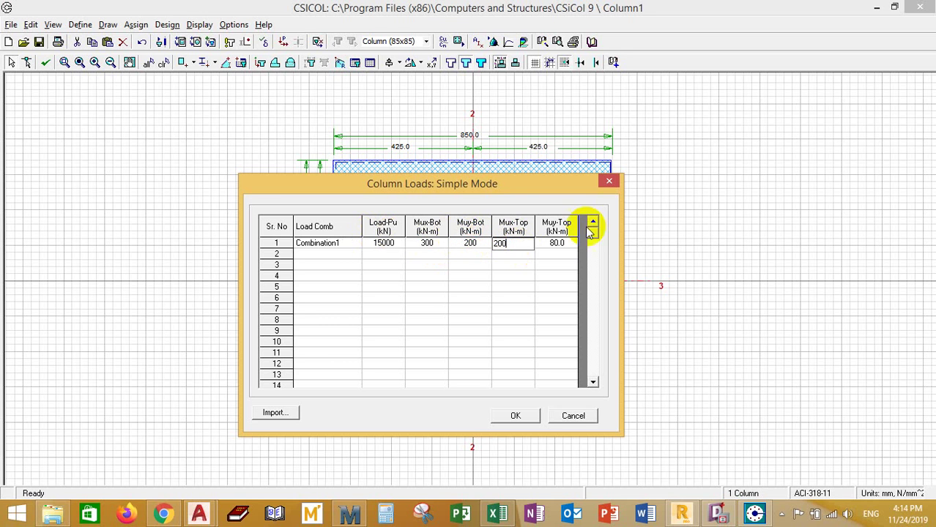
click(554, 245)
text(300)
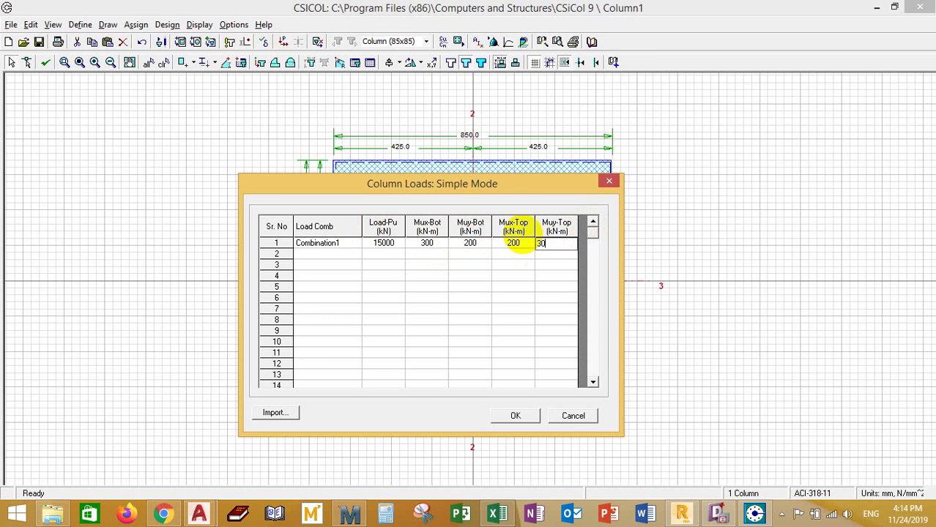
click(515, 417)
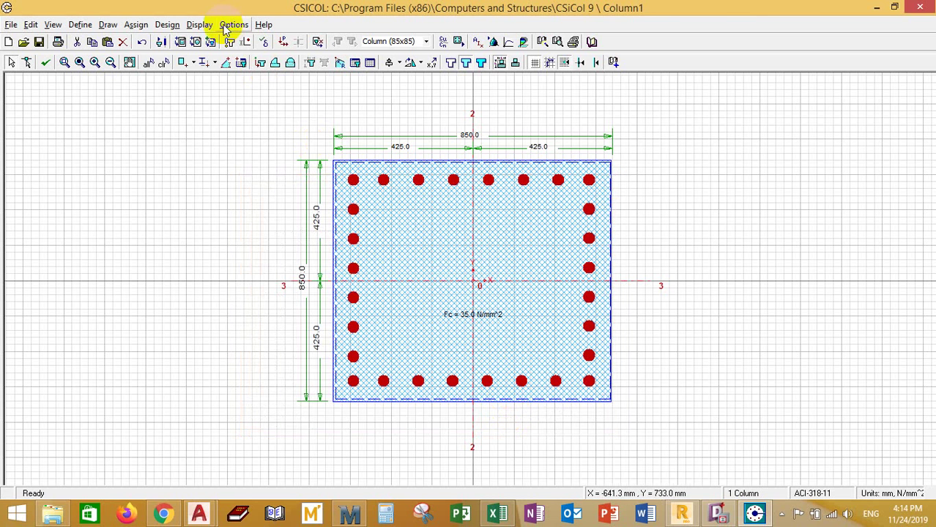
Step: Calculate the column capacity ratios and review the Bottom End results for Combination1
click(168, 27)
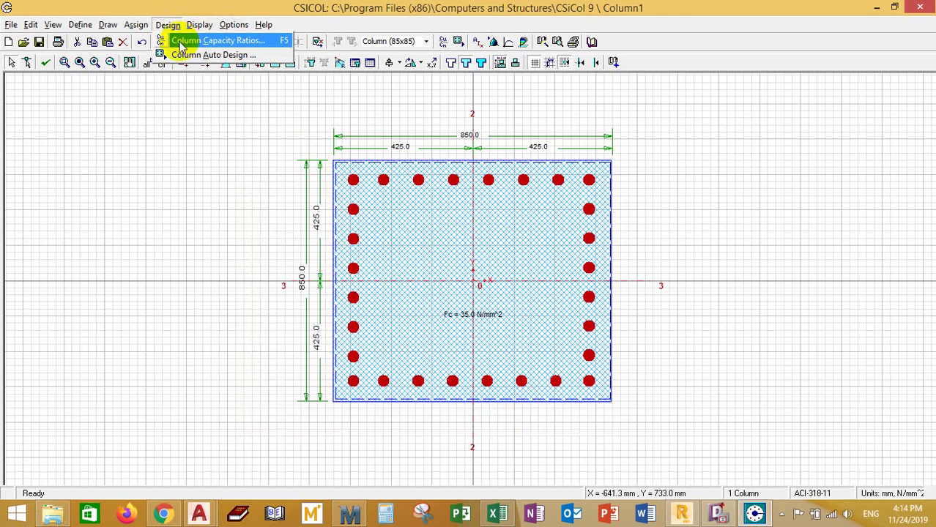
click(216, 42)
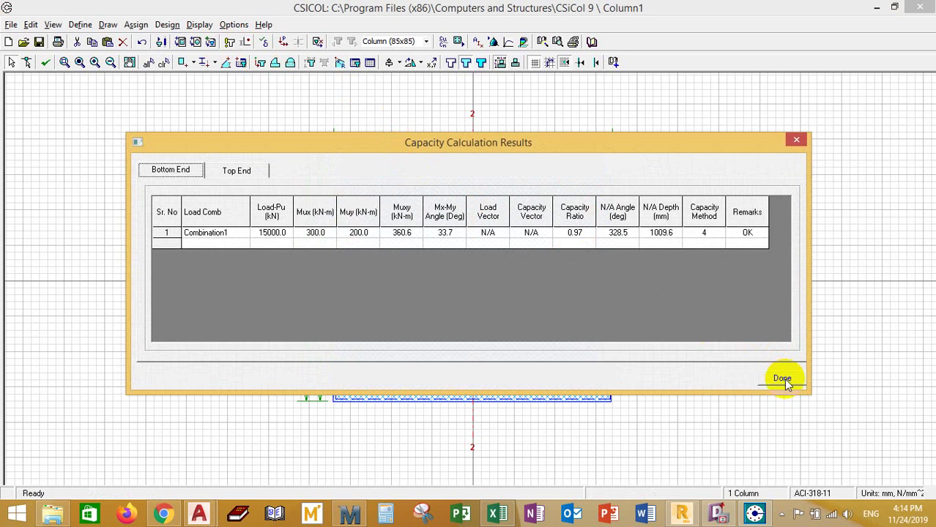
click(782, 379)
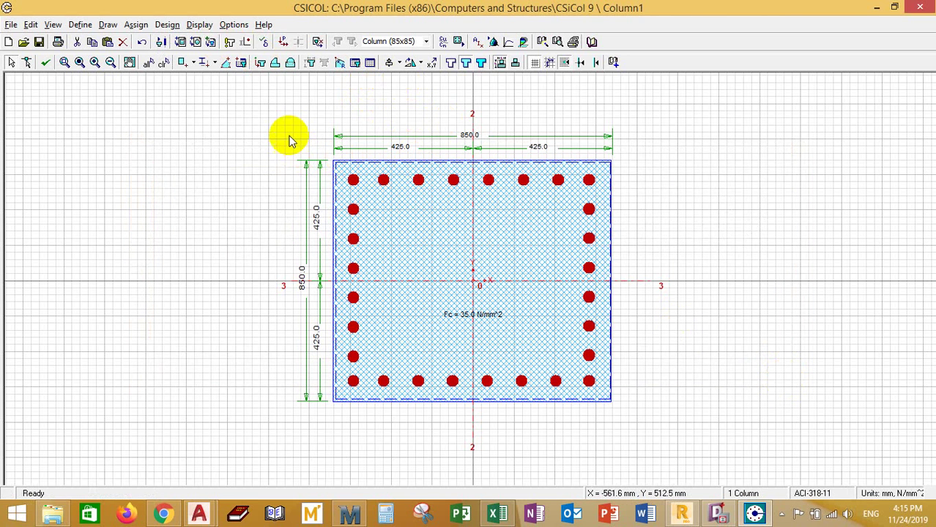
click(167, 25)
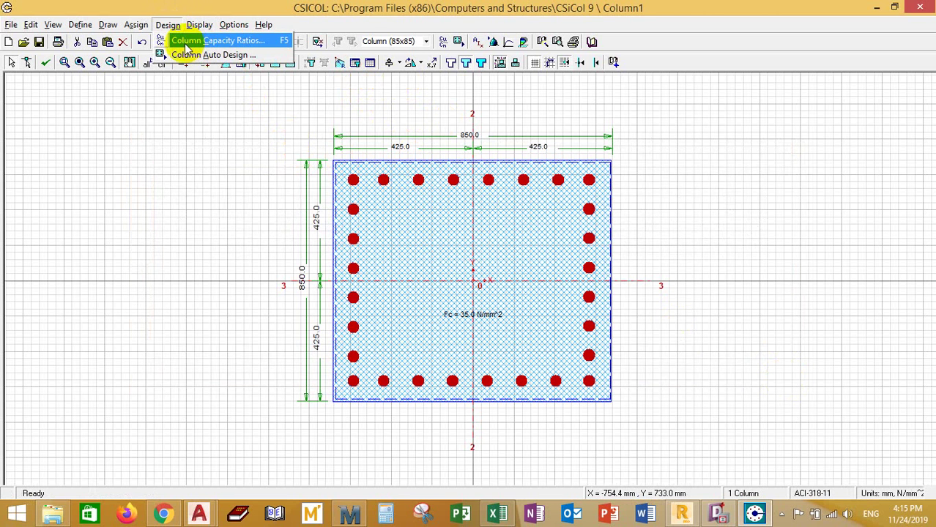
click(192, 43)
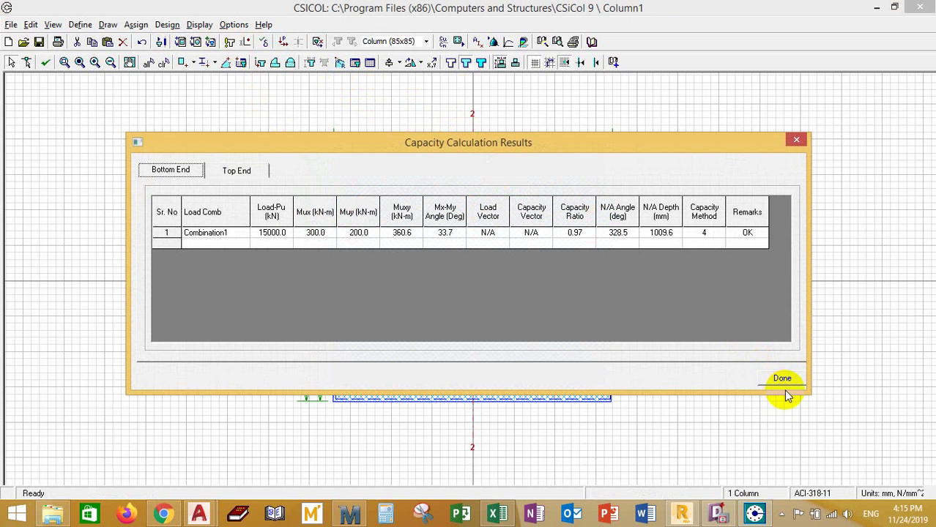
click(781, 382)
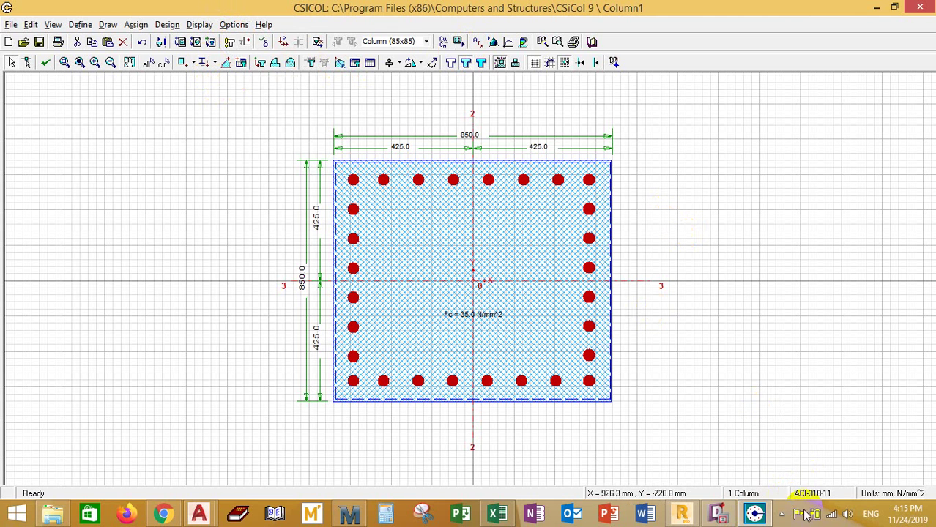
click(782, 514)
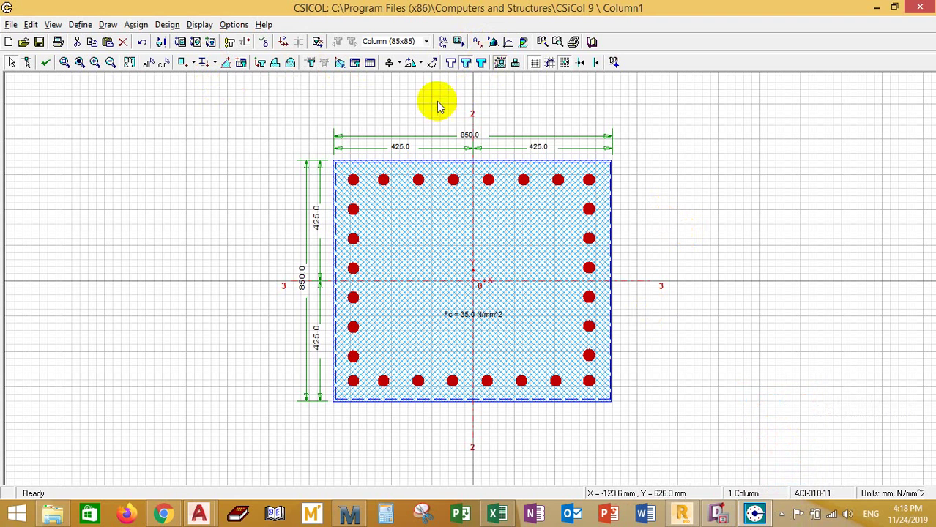
Step: Display the P-M interaction curve for LDC001 (Top), including both its positive and negative moment sides
click(493, 42)
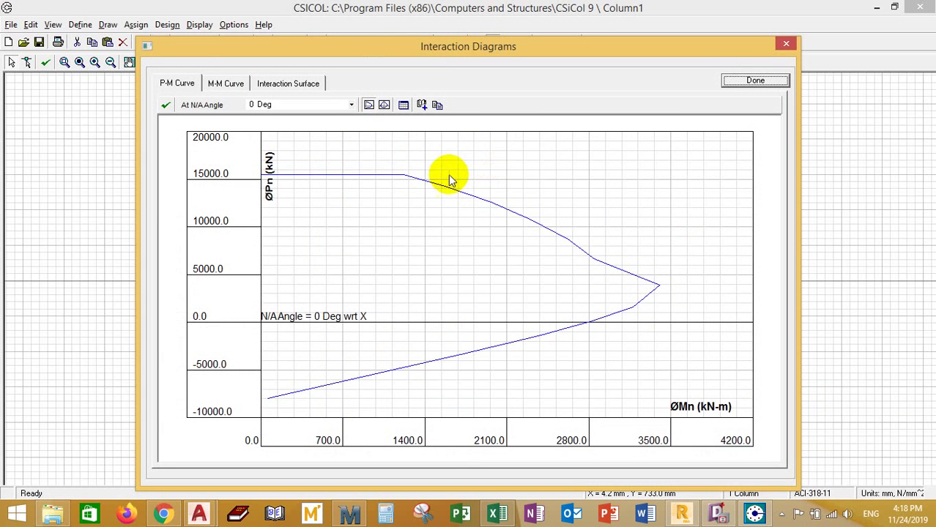
click(351, 105)
scroll(291, 177, down, 1)
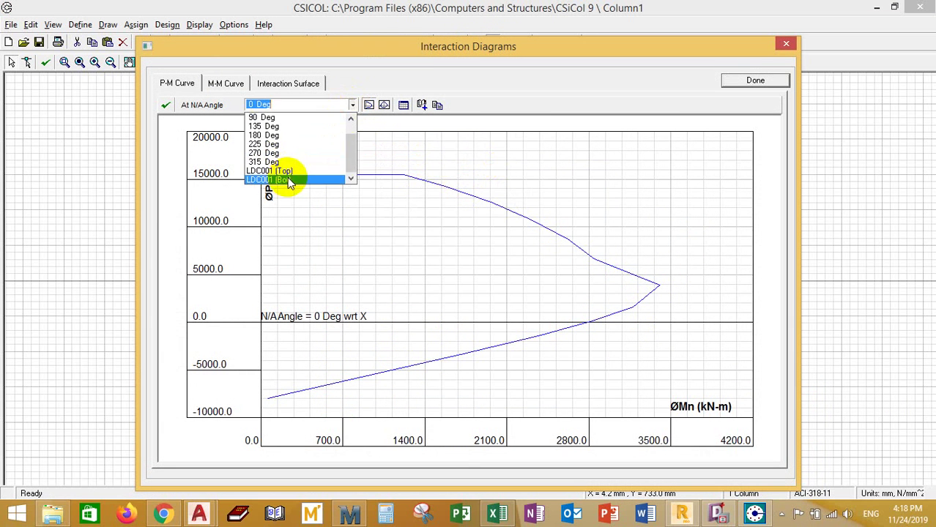
click(290, 172)
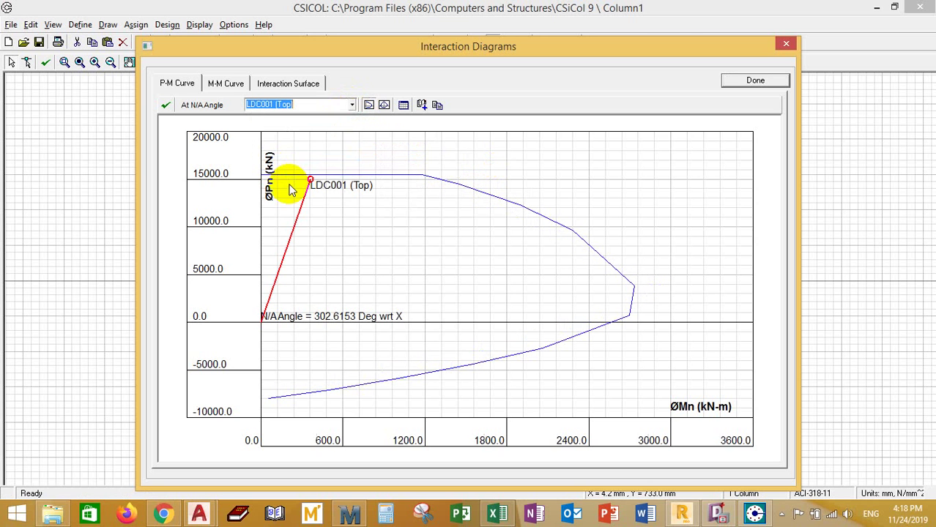
click(351, 106)
click(308, 169)
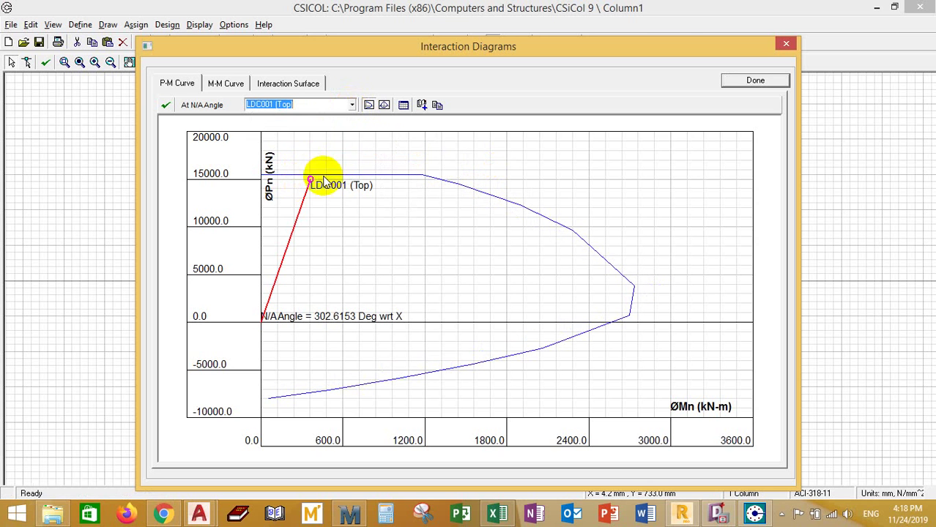
mouse_move(309, 183)
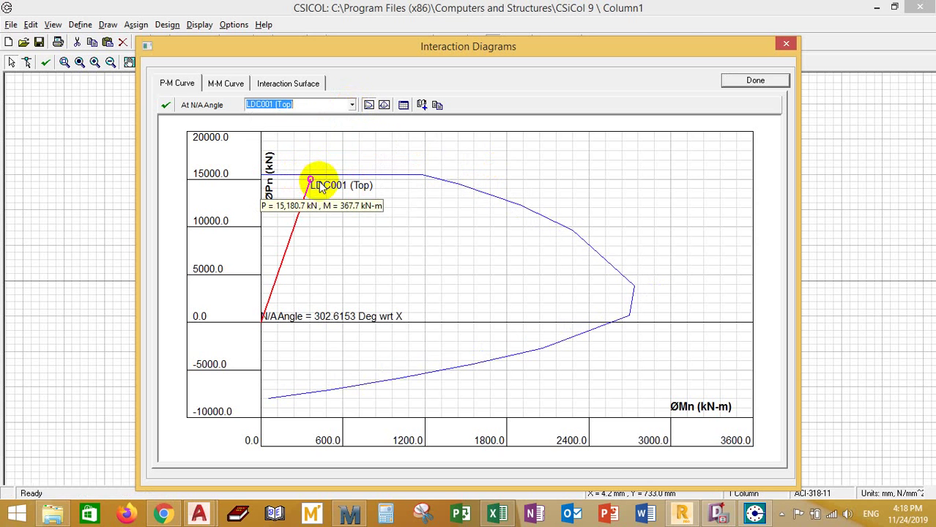
mouse_move(435, 223)
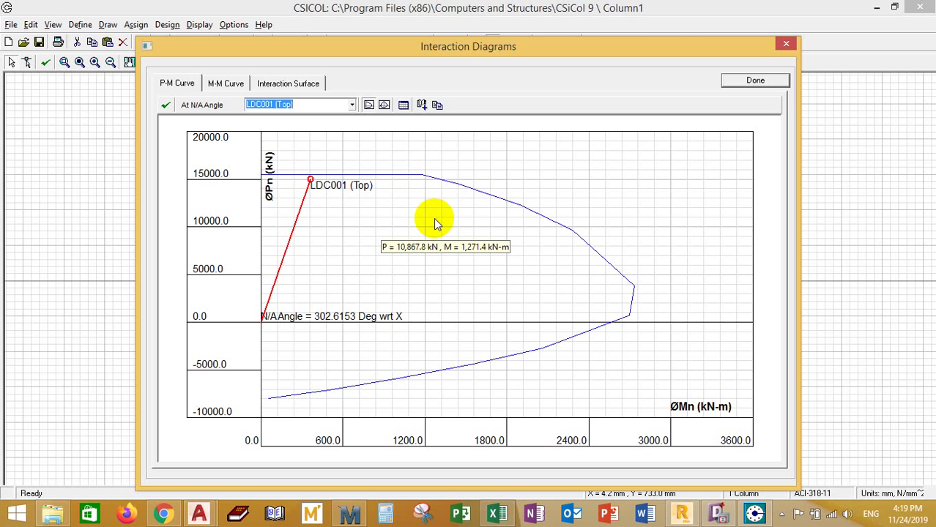
click(384, 104)
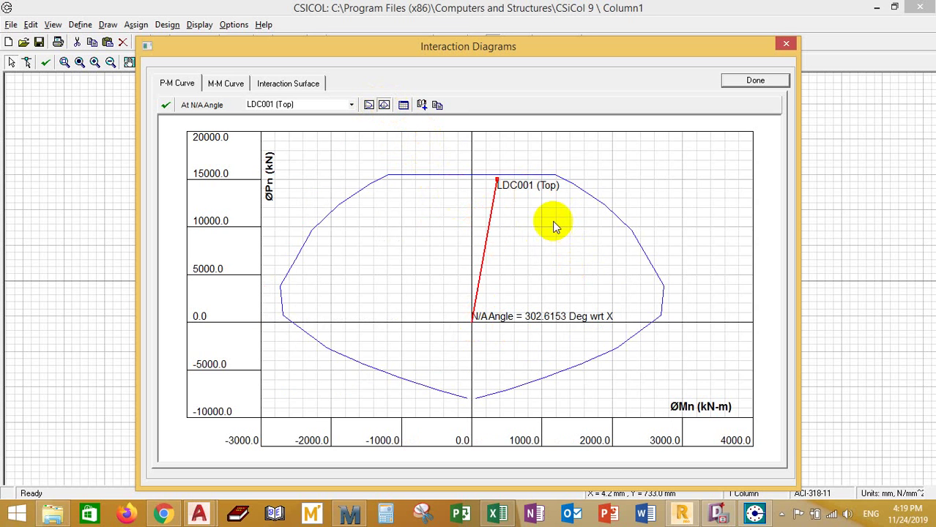
mouse_move(554, 227)
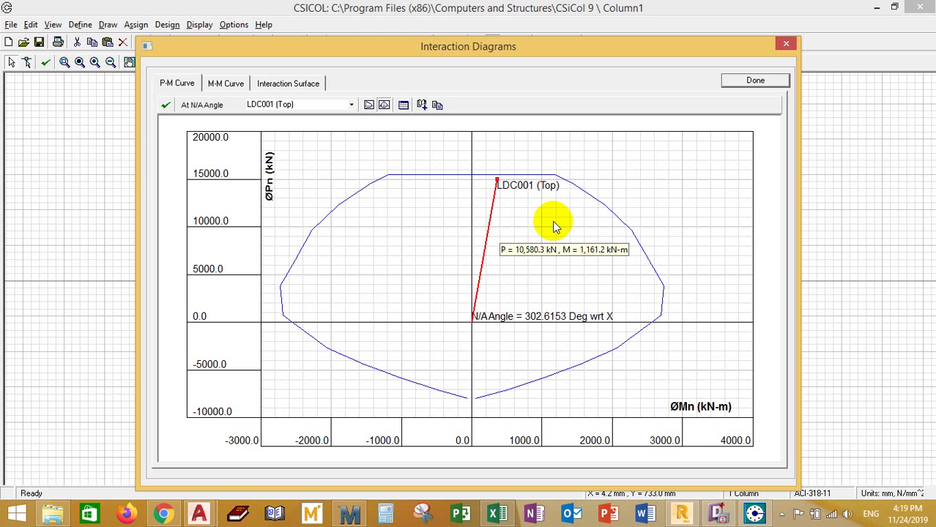
Step: Tabulate the P-M curve points for LDC001 (Top) and copy the whole table to the clipboard
click(401, 105)
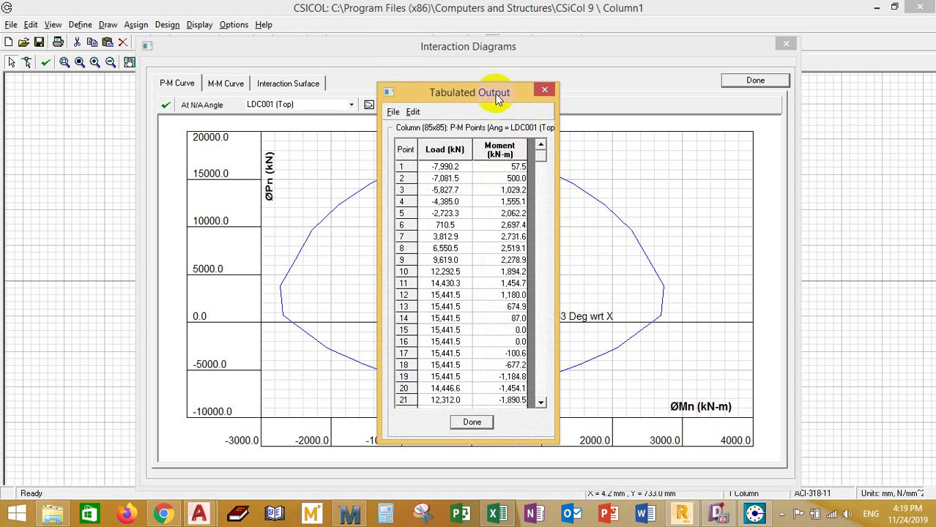
drag(492, 92, 766, 67)
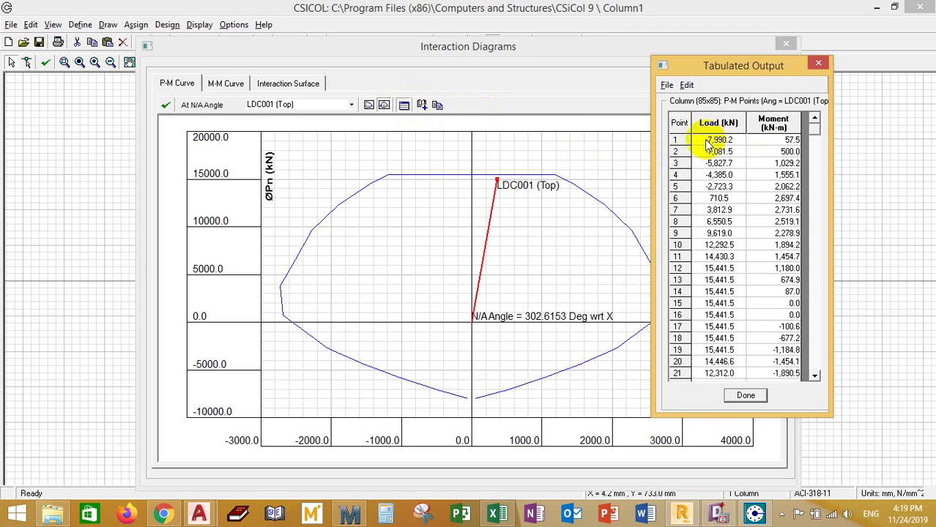
drag(707, 149, 794, 429)
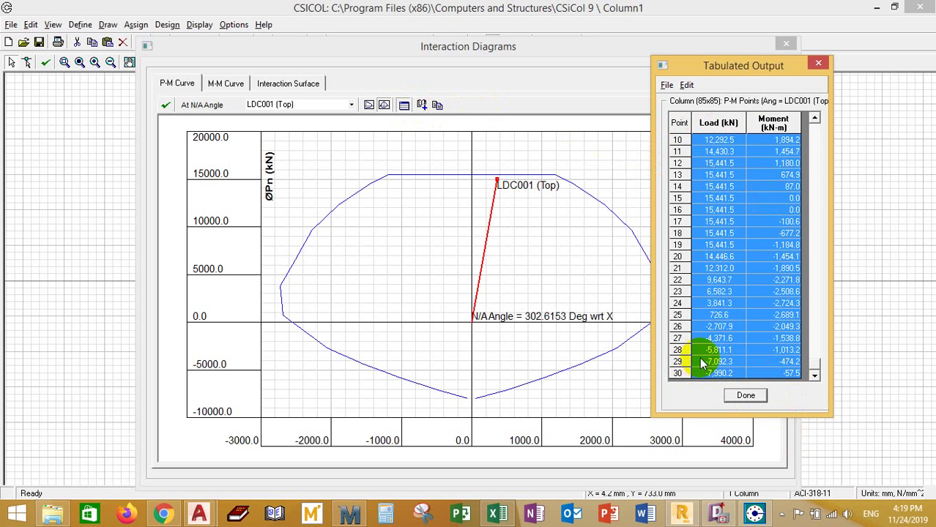
click(688, 85)
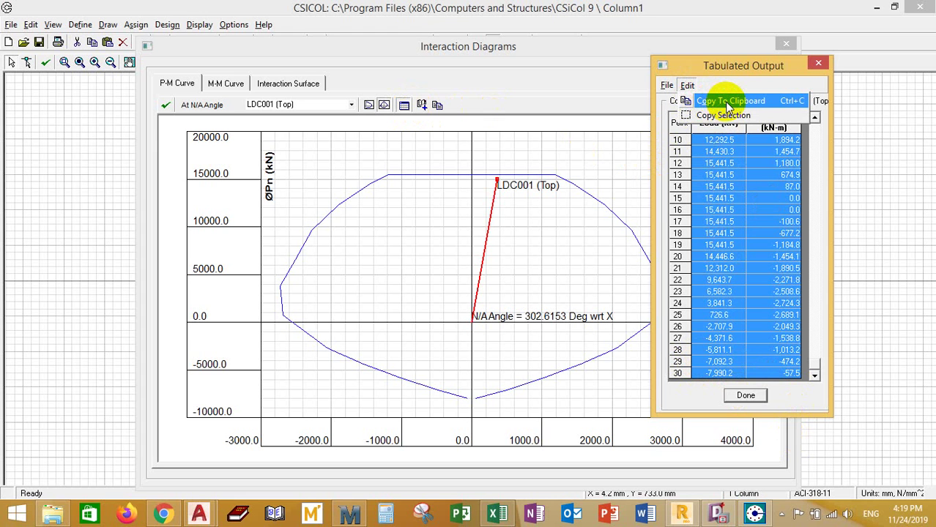
click(728, 102)
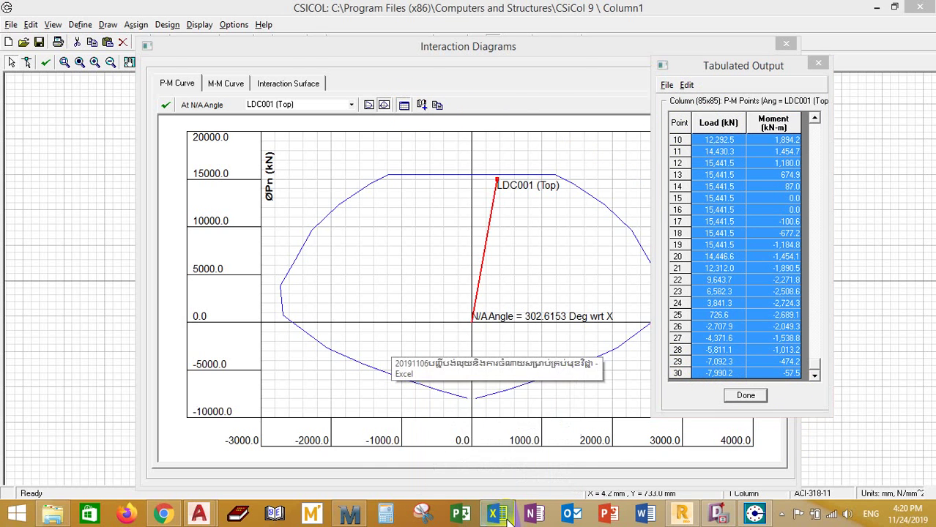
Step: Switch to Excel and close the workbook that is already open
click(498, 483)
scroll(347, 293, up, 2)
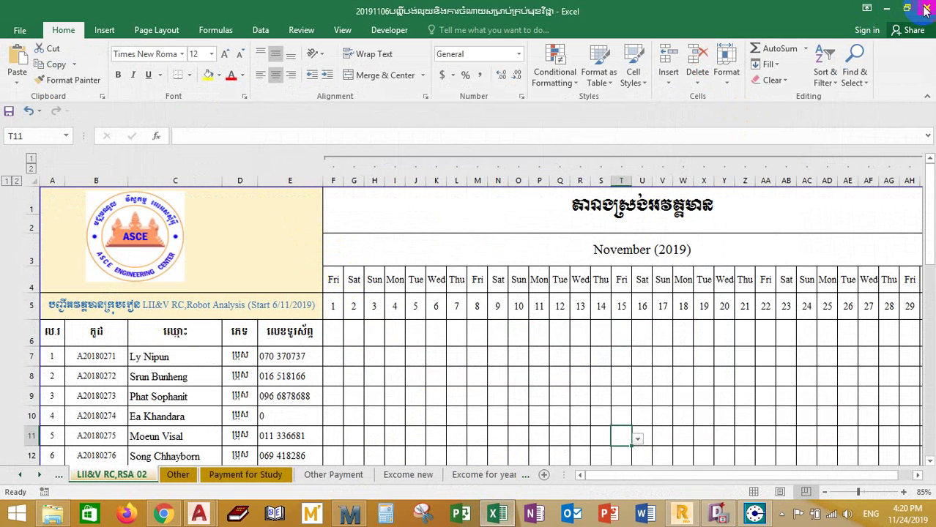
key(alt+F4)
click(410, 289)
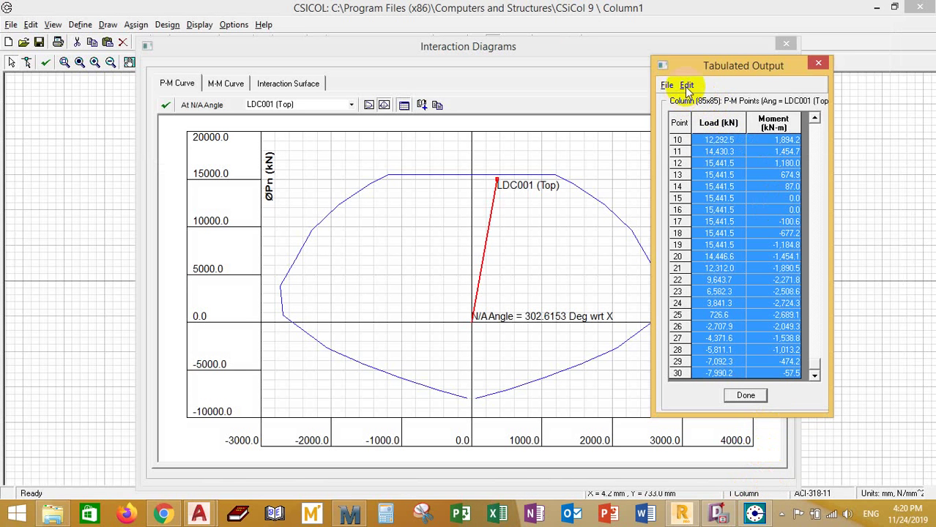
Step: Start Excel again with a new blank workbook
click(497, 515)
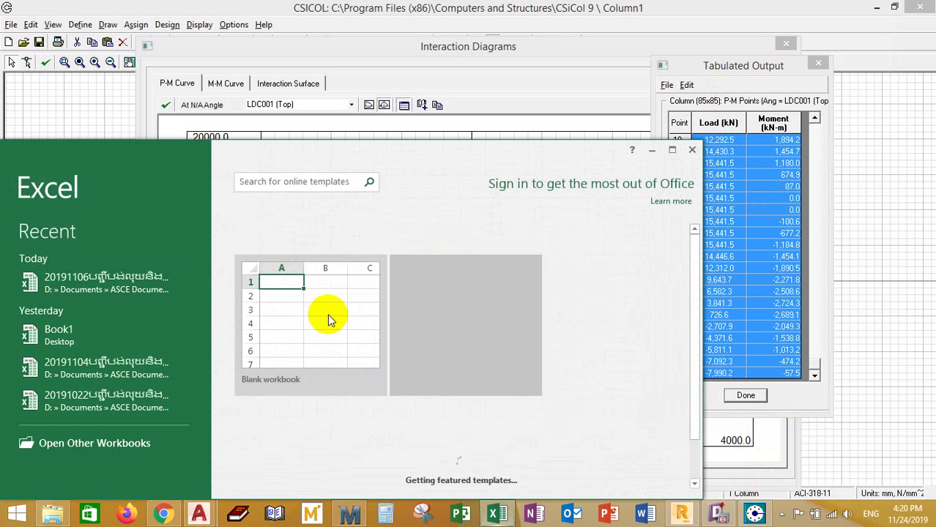
click(299, 345)
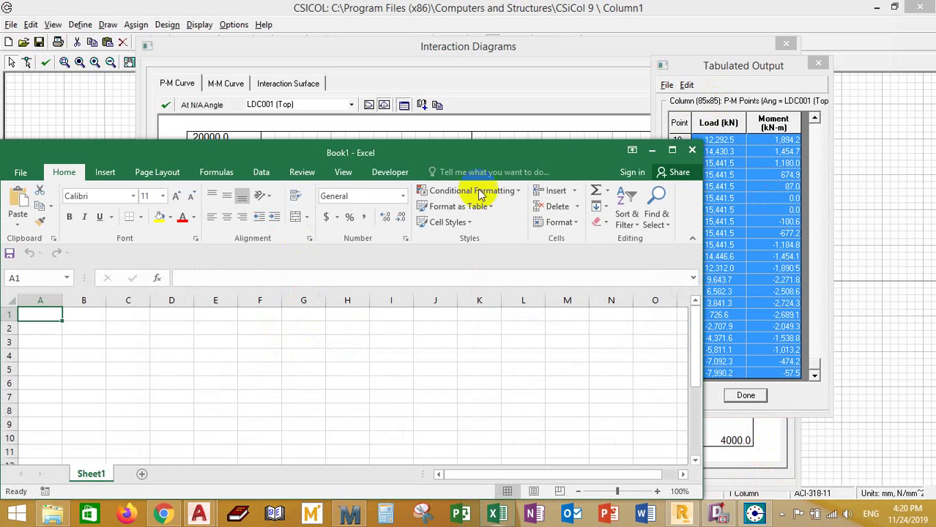
drag(578, 152, 683, 68)
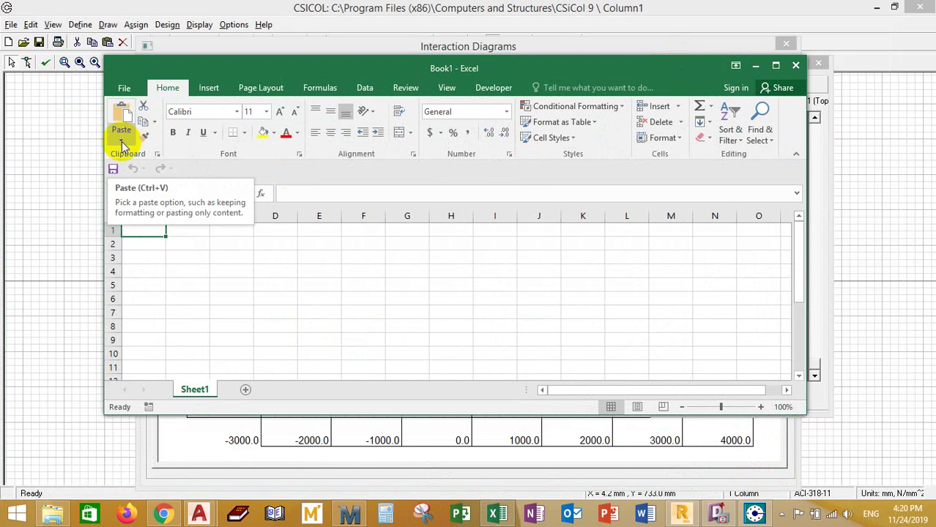
Step: Paste the copied P-M points into the sheet at cell A1 as Unicode Text using Paste Special
click(121, 145)
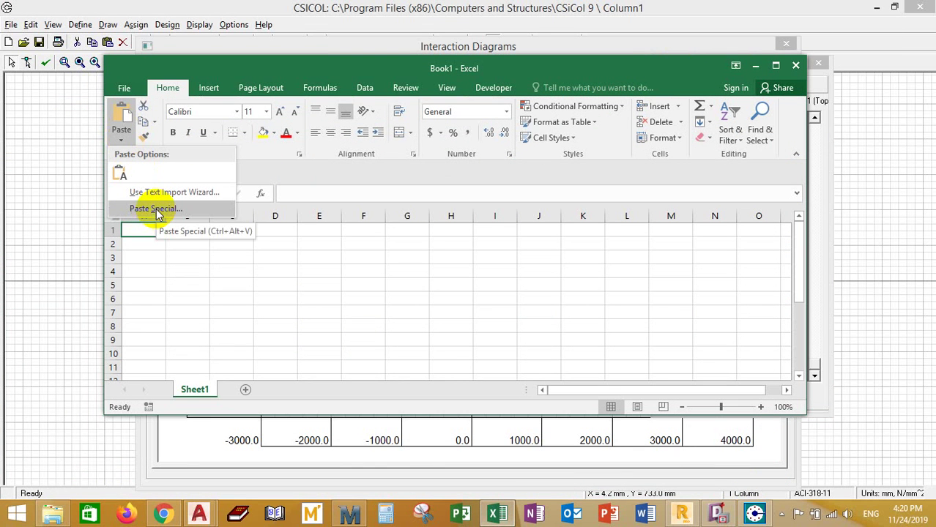
click(156, 210)
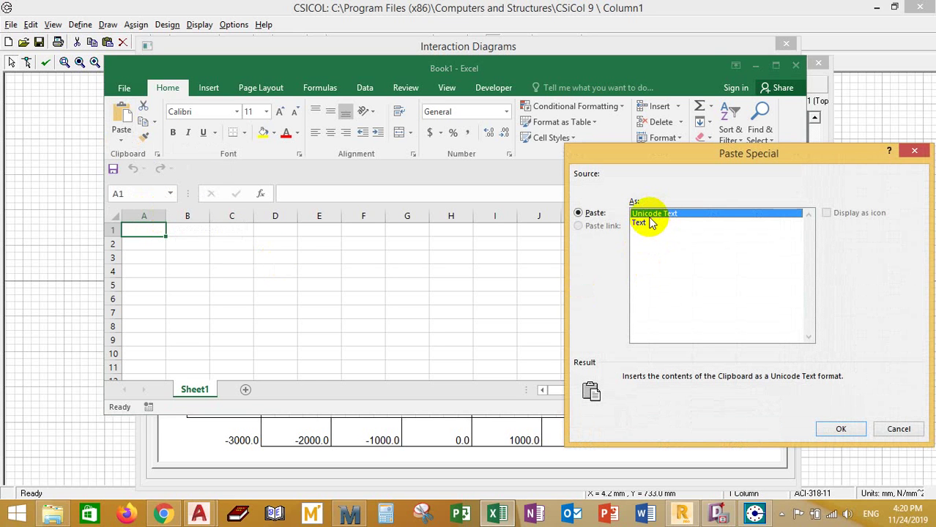
click(838, 427)
click(378, 283)
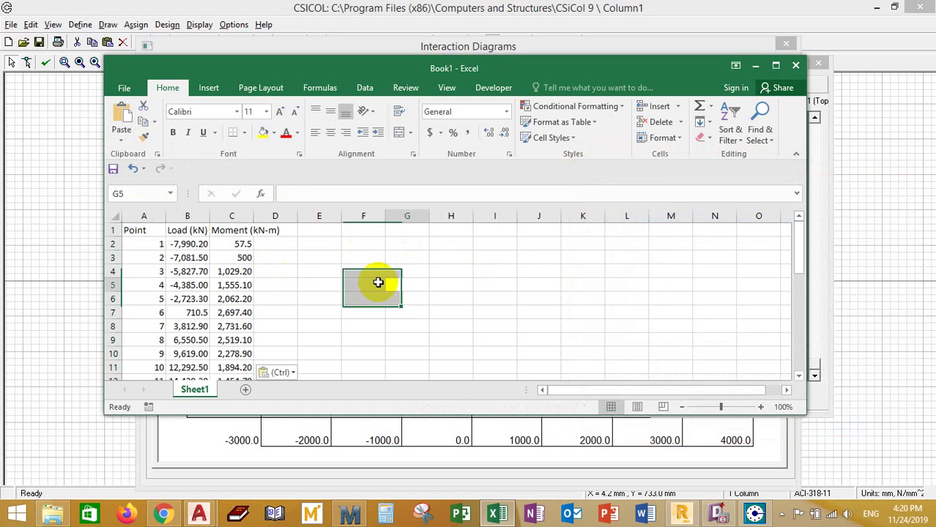
Step: Examine the pasted load and moment values in full, from the first point to the last
click(775, 65)
scroll(161, 305, down, 2)
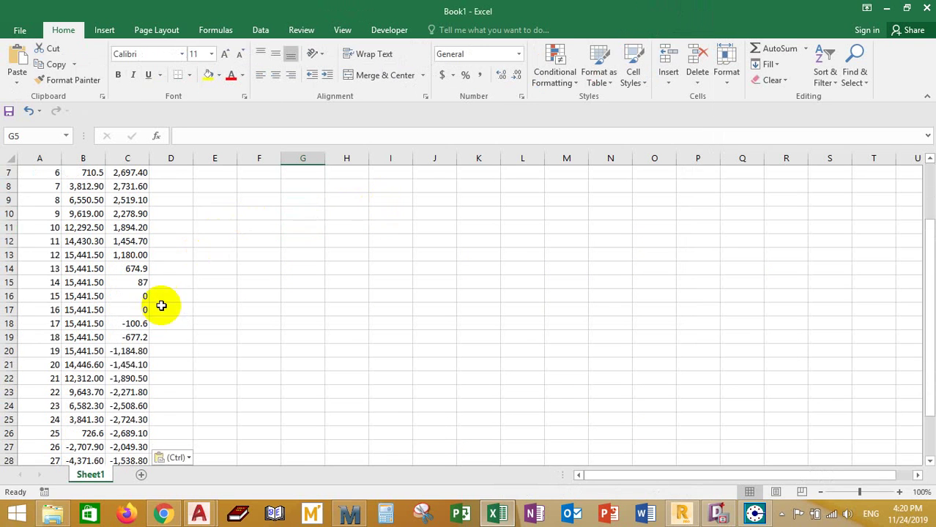
scroll(161, 305, up, 2)
drag(129, 214, 125, 178)
click(88, 241)
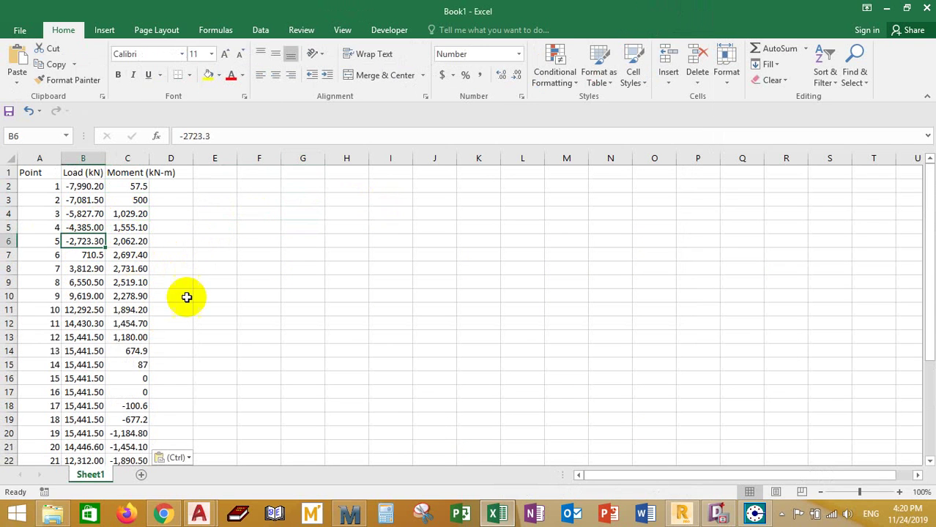
click(291, 270)
scroll(139, 308, down, 11)
scroll(156, 295, up, 6)
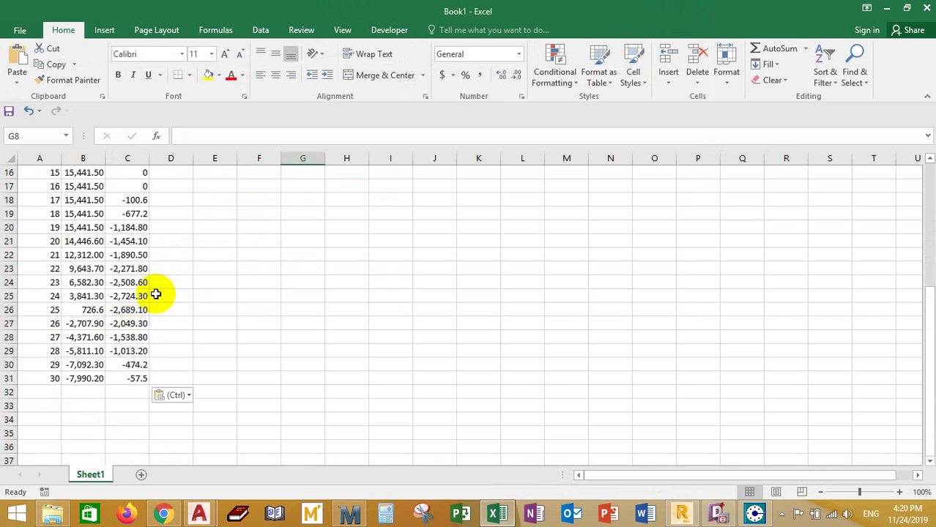
scroll(156, 294, up, 5)
click(303, 232)
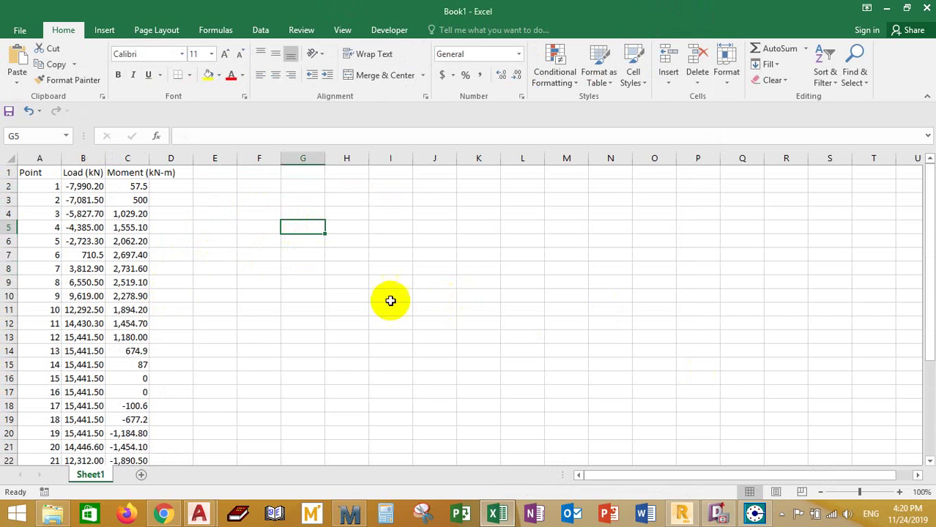
click(754, 515)
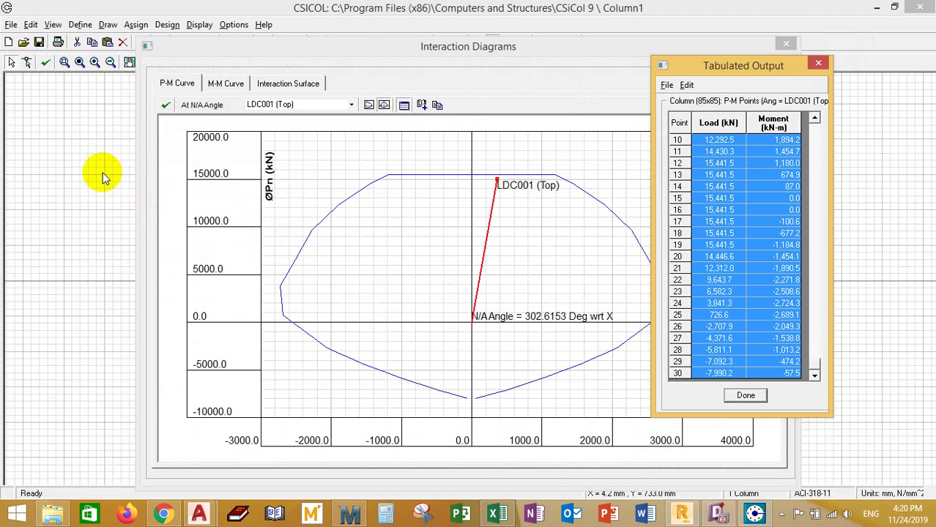
click(497, 515)
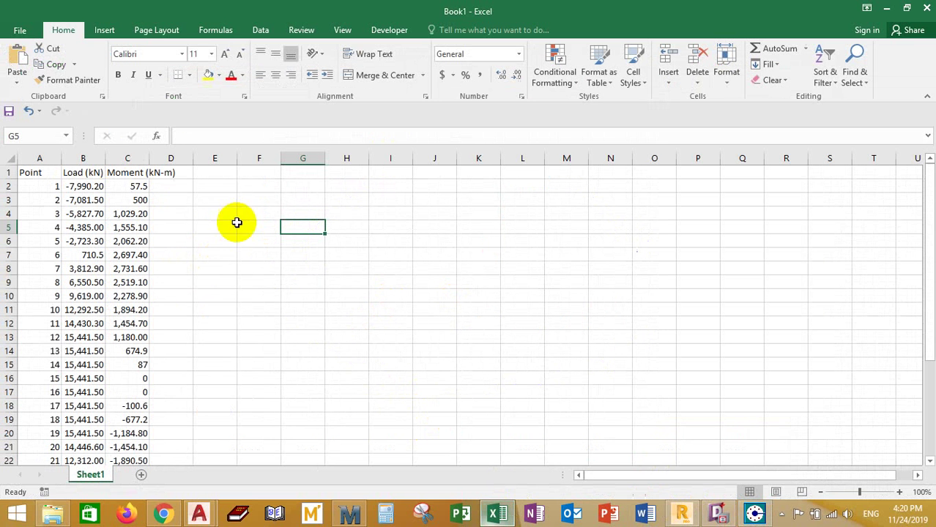
click(16, 77)
click(42, 151)
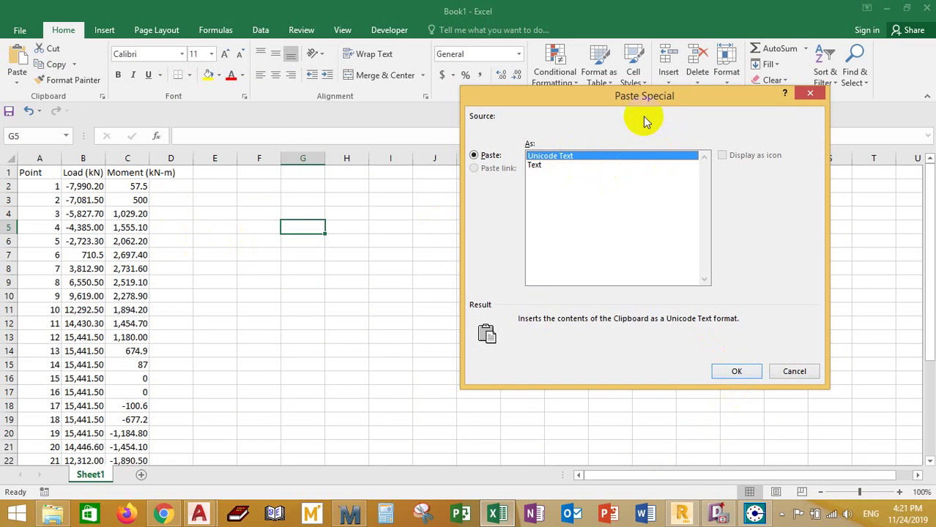
click(807, 93)
click(418, 267)
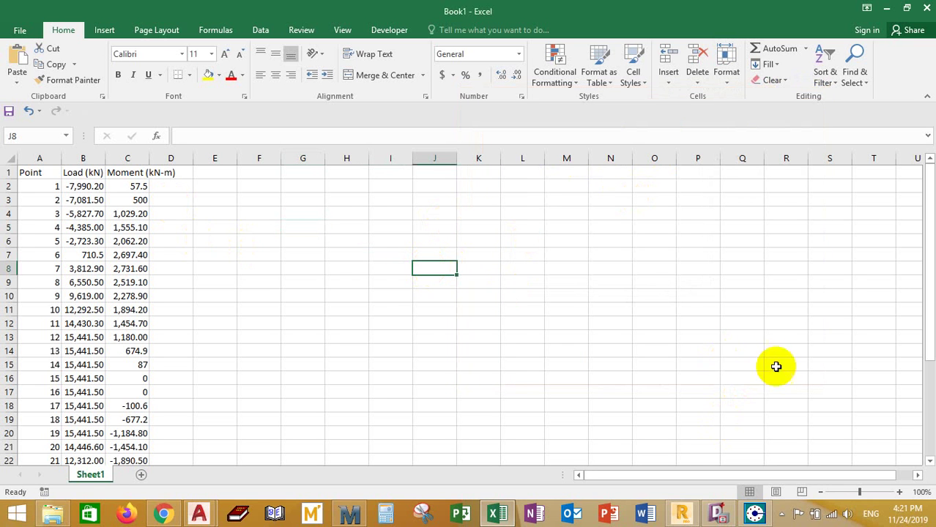
Step: Switch to CSiCol, copy the tabulated P-M points to the clipboard again, and return to the Excel workbook
click(755, 513)
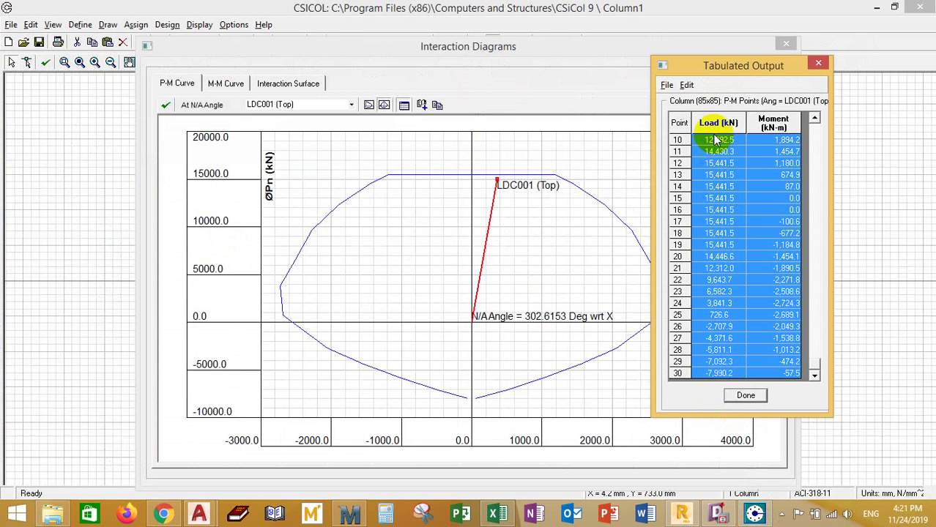
click(687, 85)
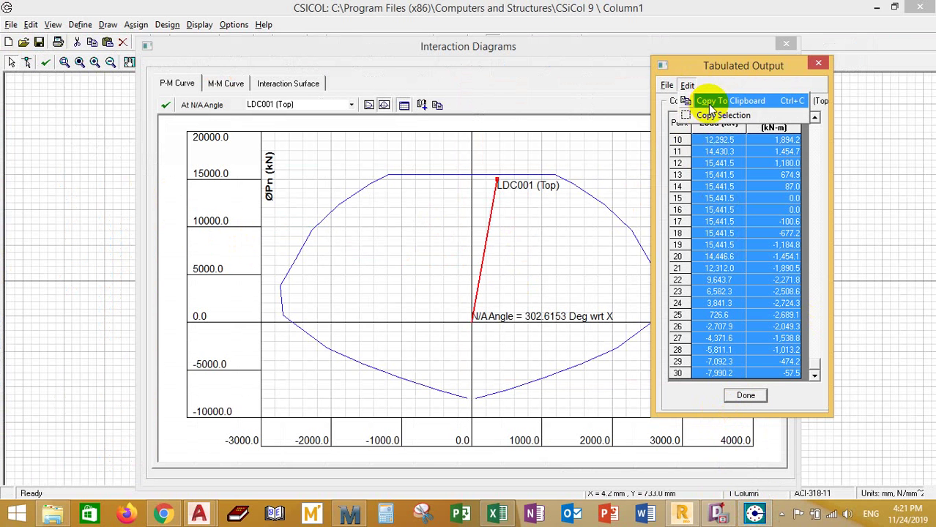
click(711, 101)
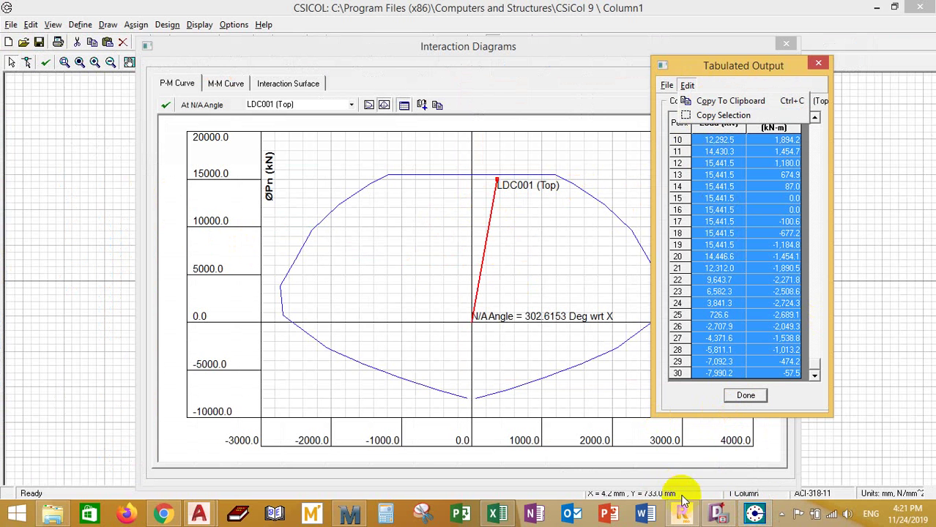
click(498, 514)
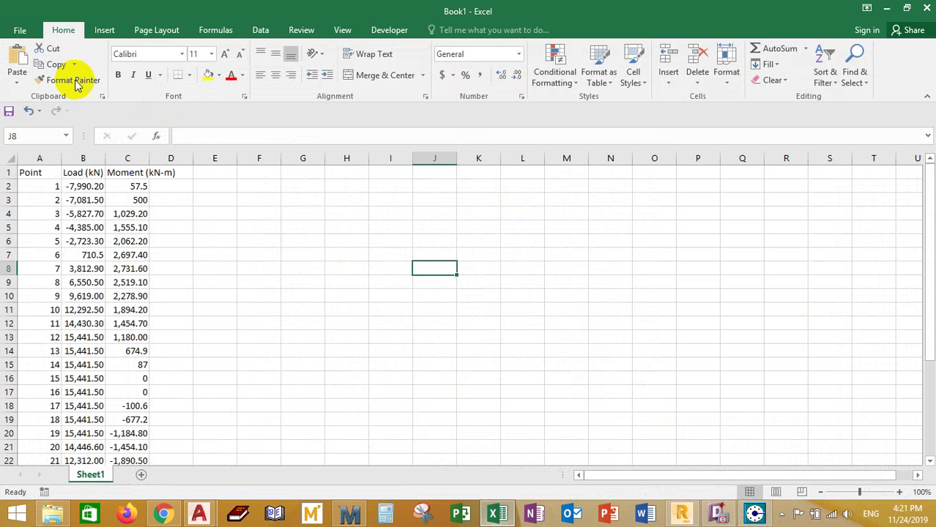
click(15, 90)
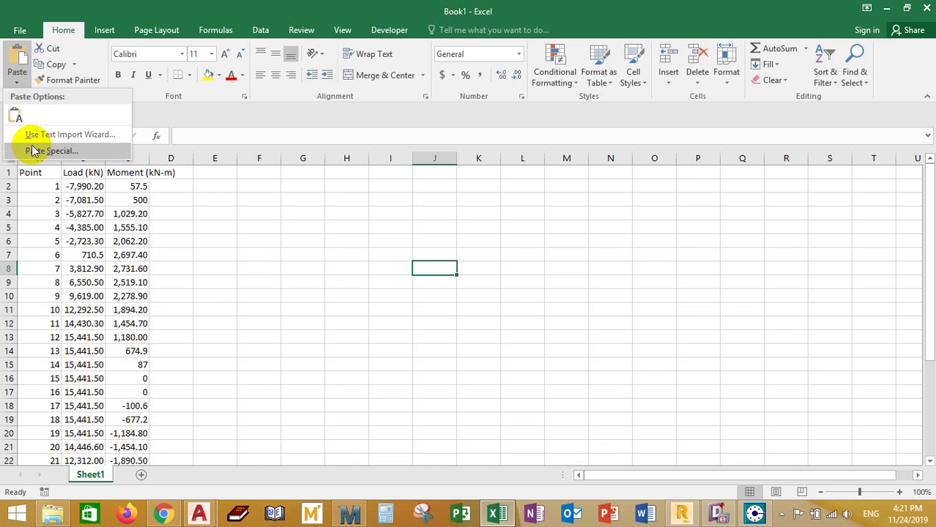
click(313, 222)
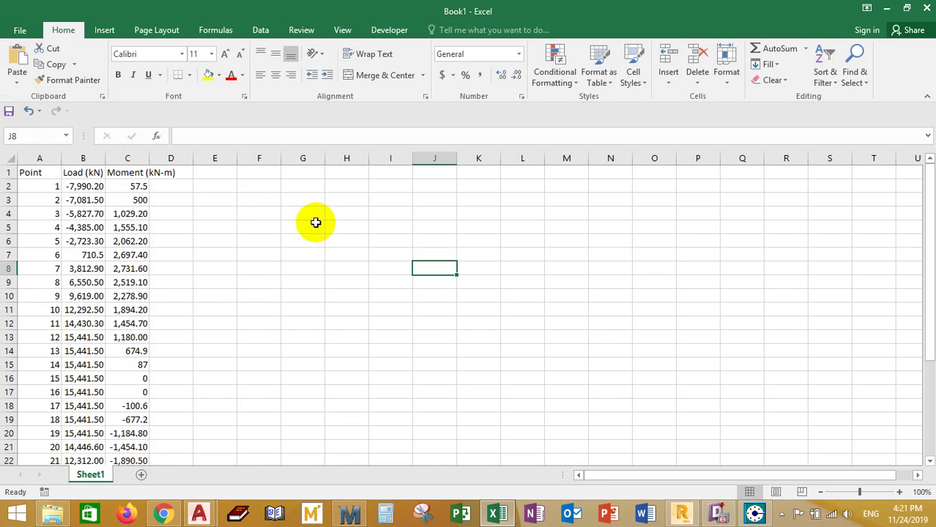
click(784, 516)
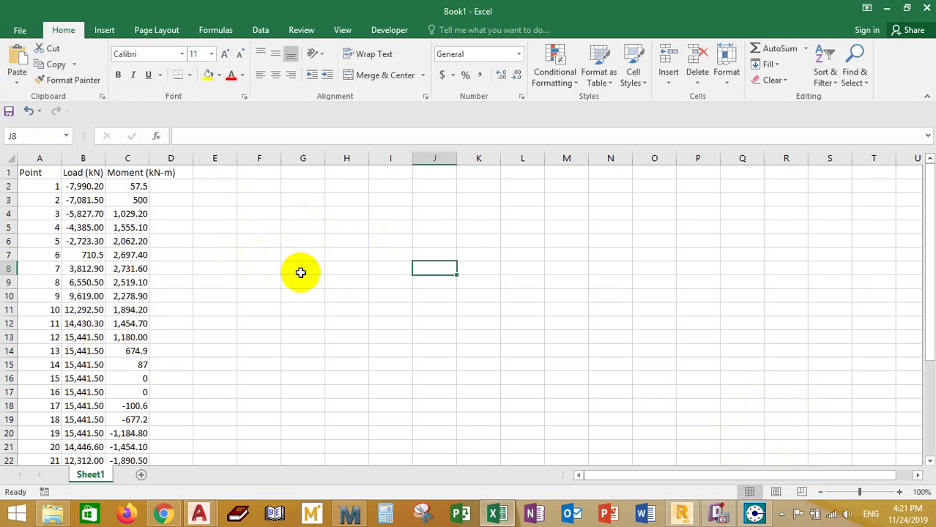
key(Left)
key(Left)
scroll(248, 315, down, 6)
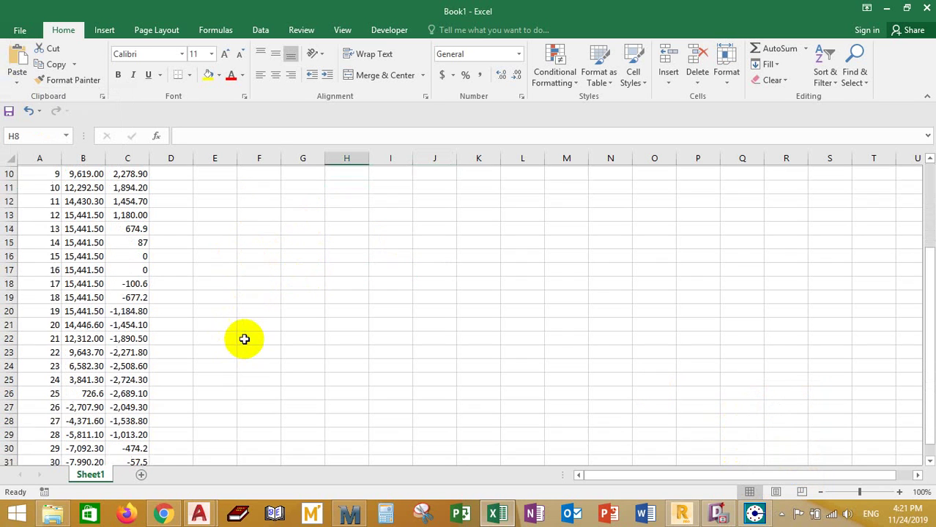
scroll(292, 359, up, 6)
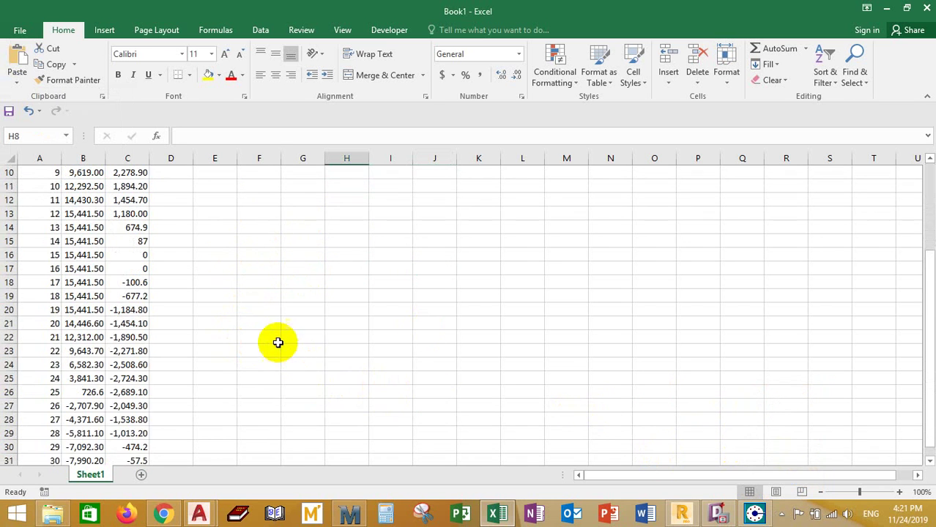
Step: Switch to CSiCol, close the Tabulated Output window over the P-M curve, and return to Excel
click(754, 513)
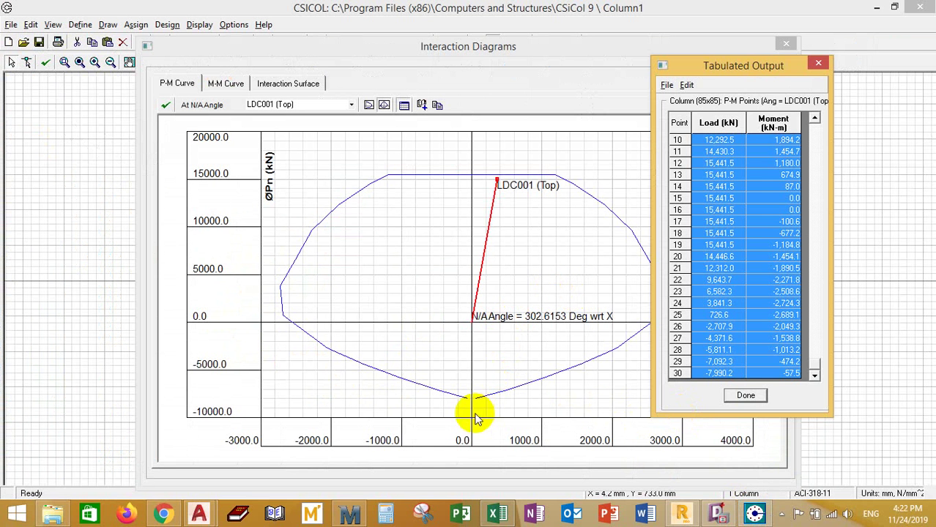
click(818, 65)
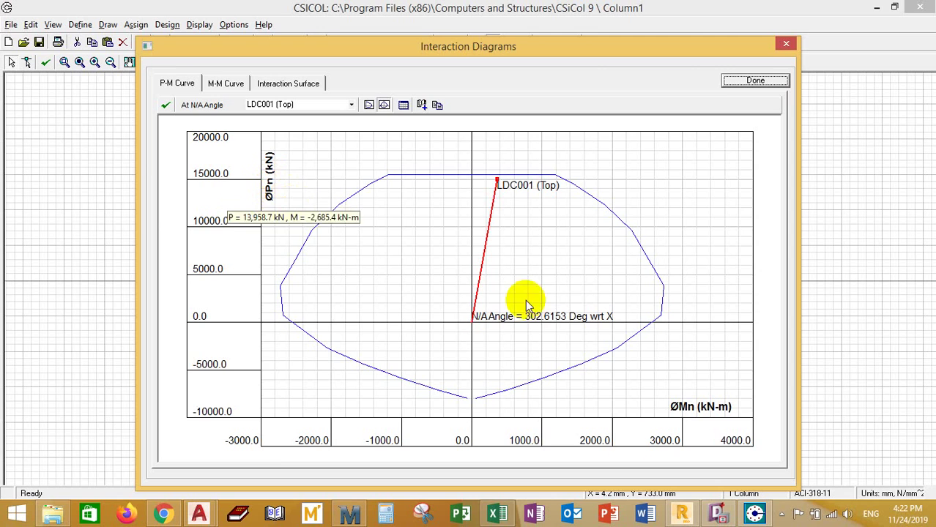
click(497, 514)
Step: Insert a blank Scatter with Straight Lines and Markers chart, starting from an empty cell away from the P-M data
click(291, 233)
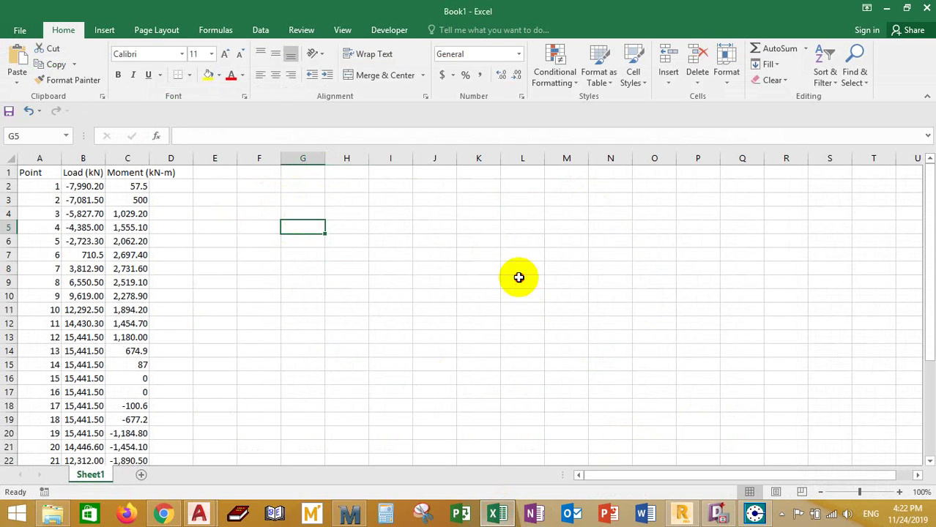
click(518, 281)
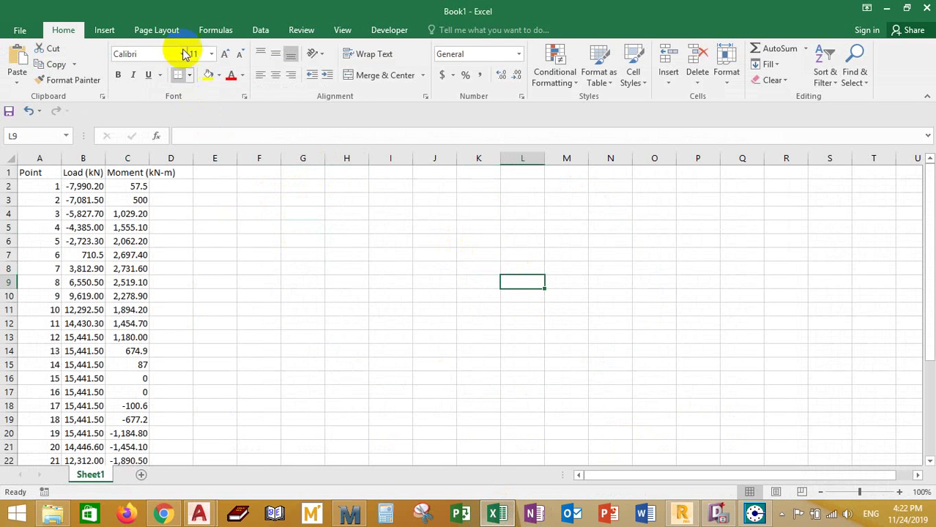
click(105, 30)
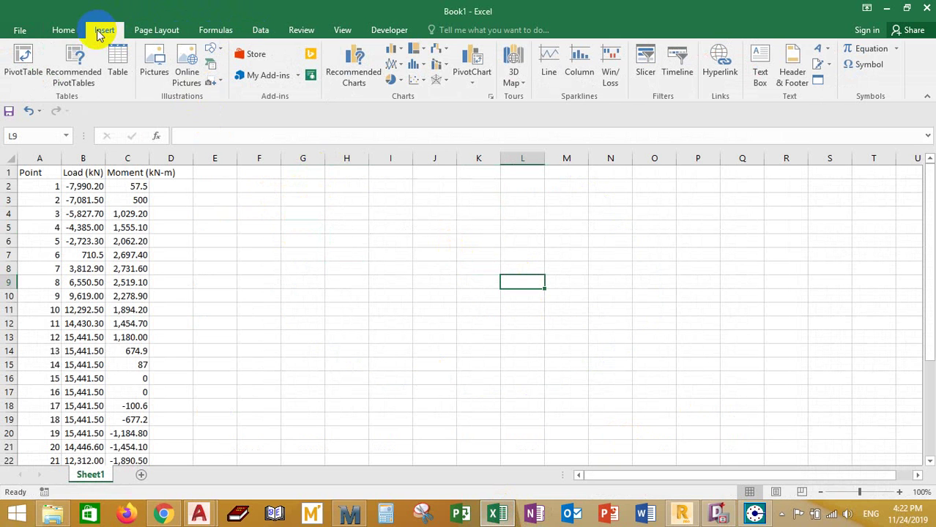
click(423, 80)
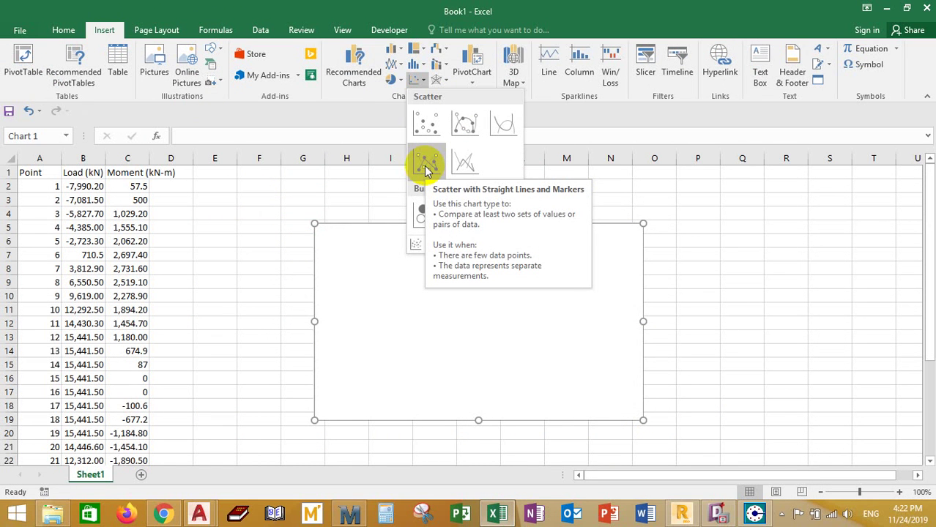
click(427, 167)
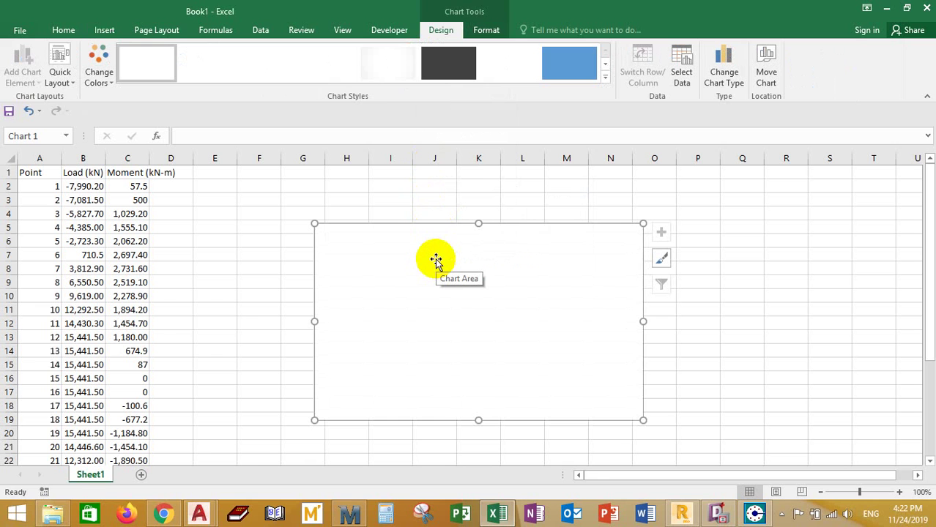
right_click(496, 255)
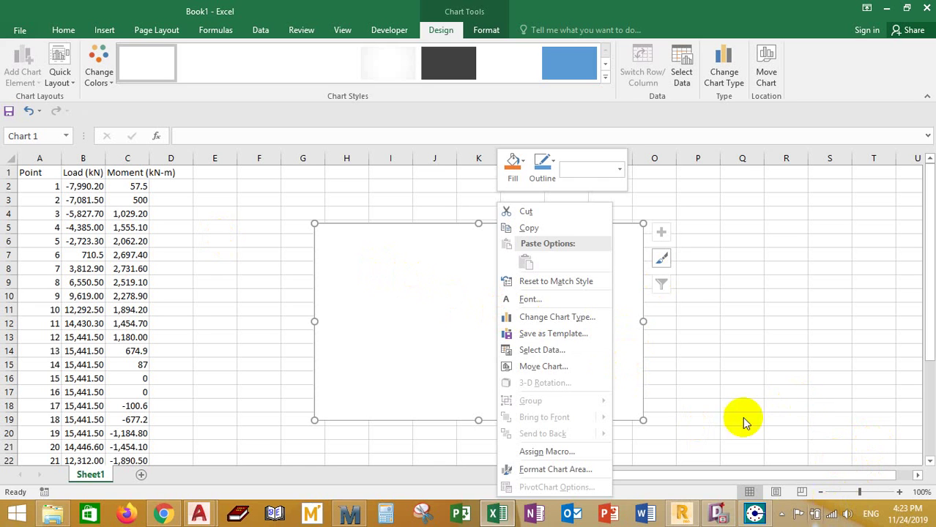
click(418, 295)
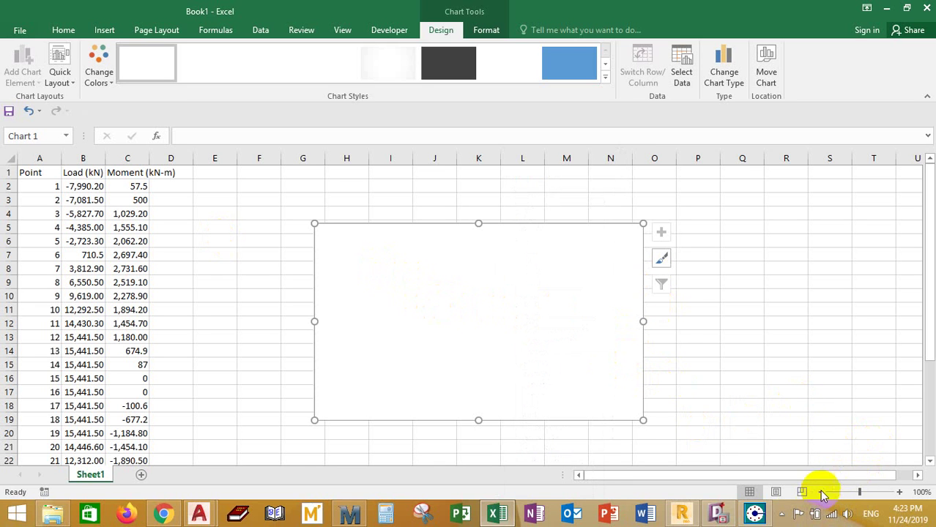
click(780, 514)
click(462, 267)
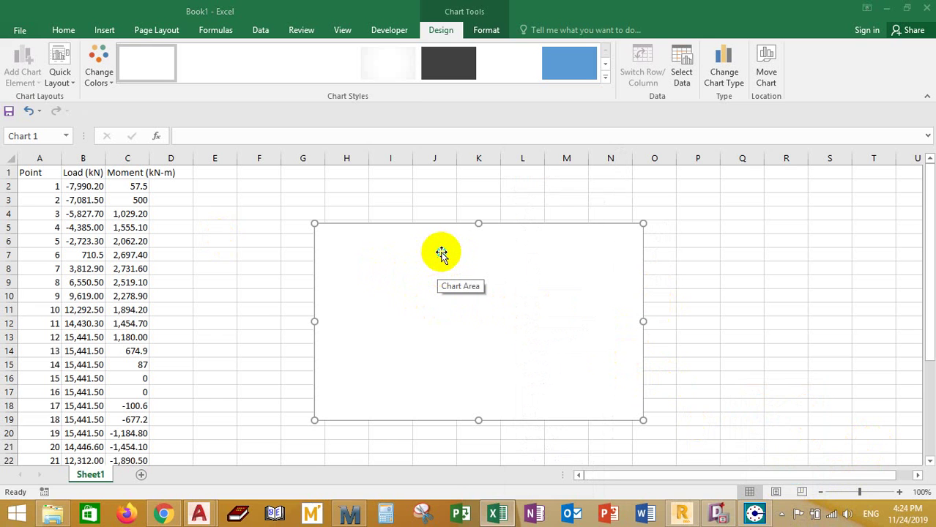
Step: Open the blank chart's data source and add a new series named A
right_click(452, 255)
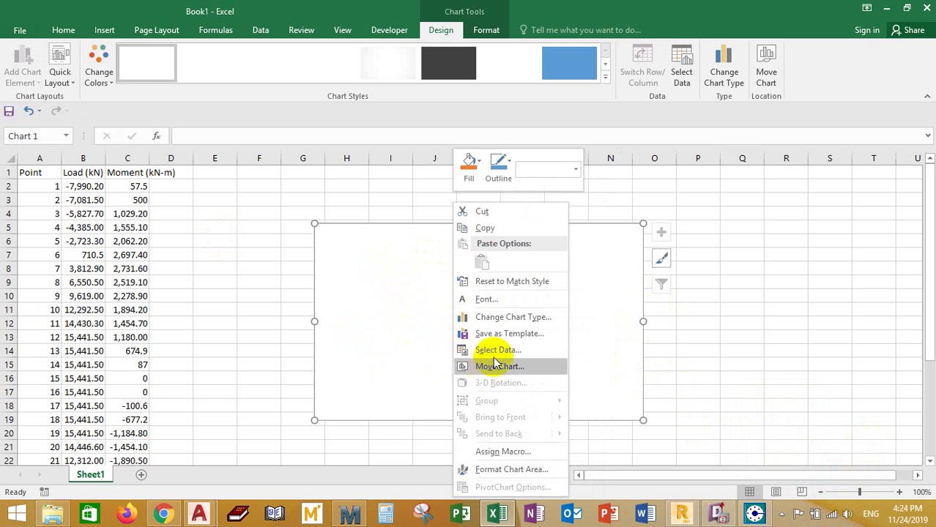
click(497, 351)
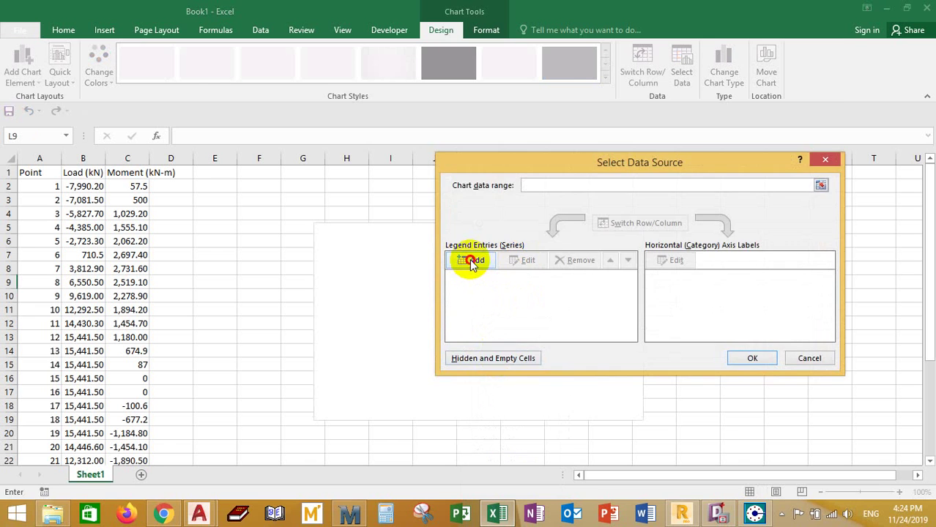
click(472, 261)
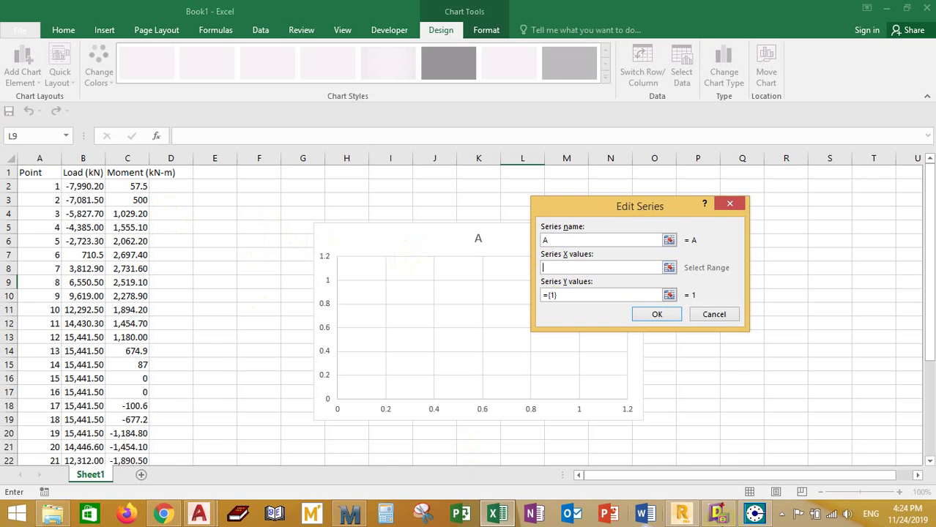
Step: Look at the P-M curve in CSiCol, return to Excel, and set series A's X values to the moments in C2:C31
click(767, 516)
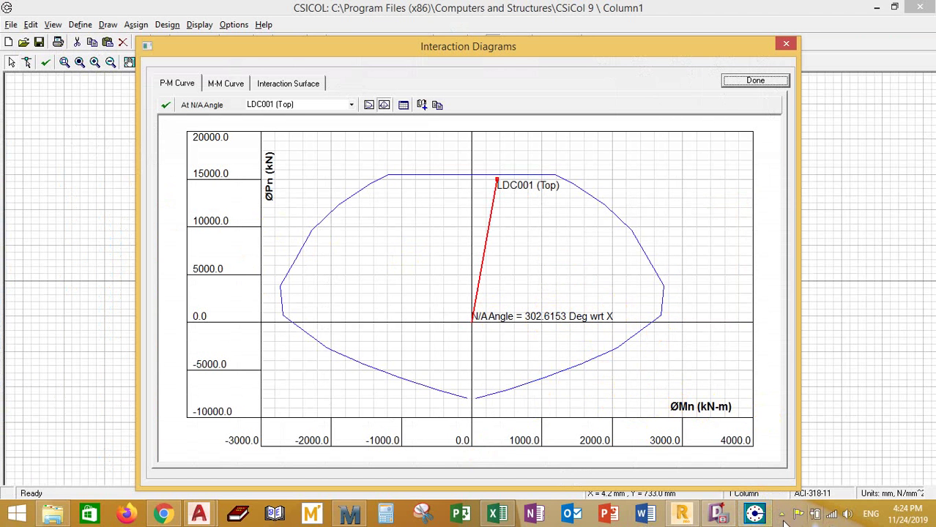
click(742, 516)
click(497, 515)
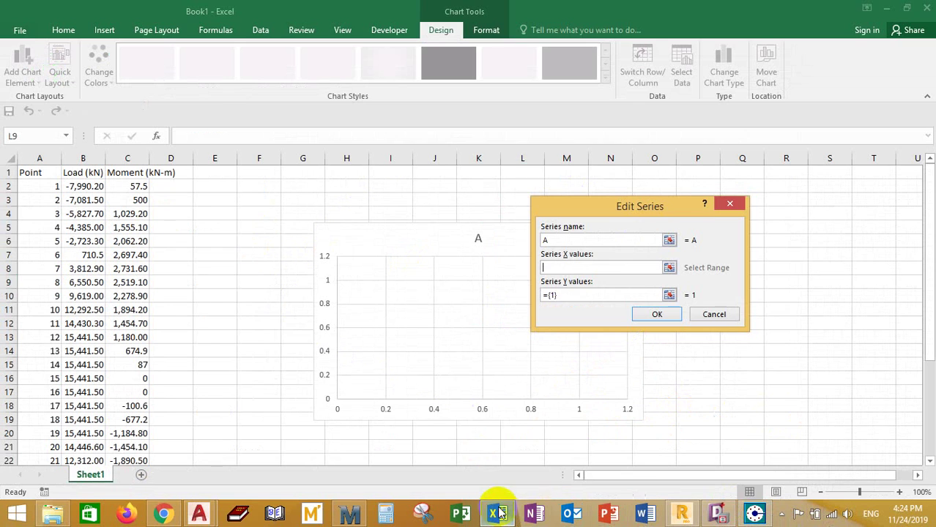
click(561, 267)
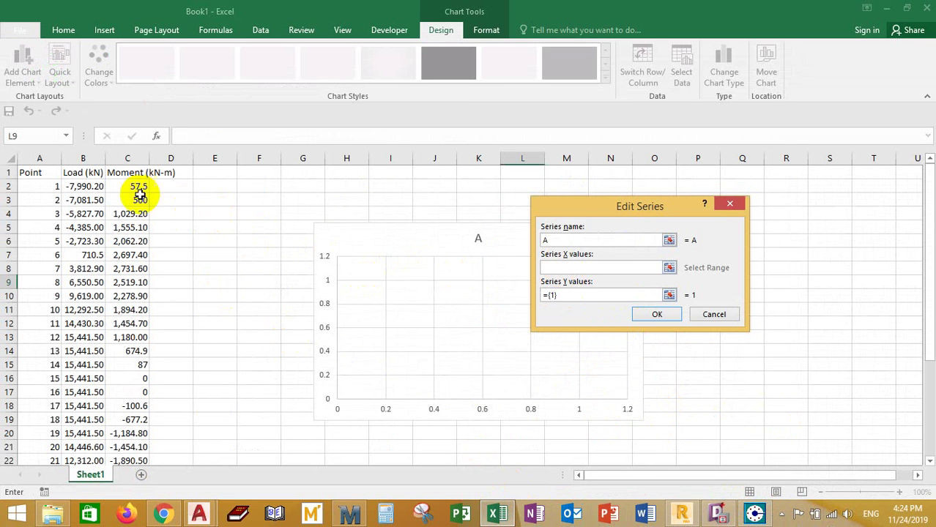
drag(128, 187, 130, 429)
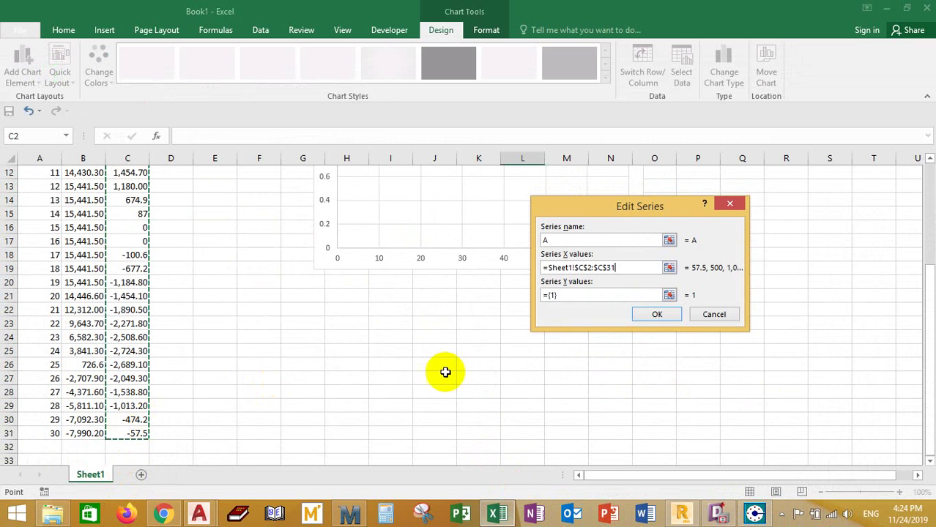
Step: Set series A's Y values to the loads in B2:B31 and accept the chart's data source
click(562, 295)
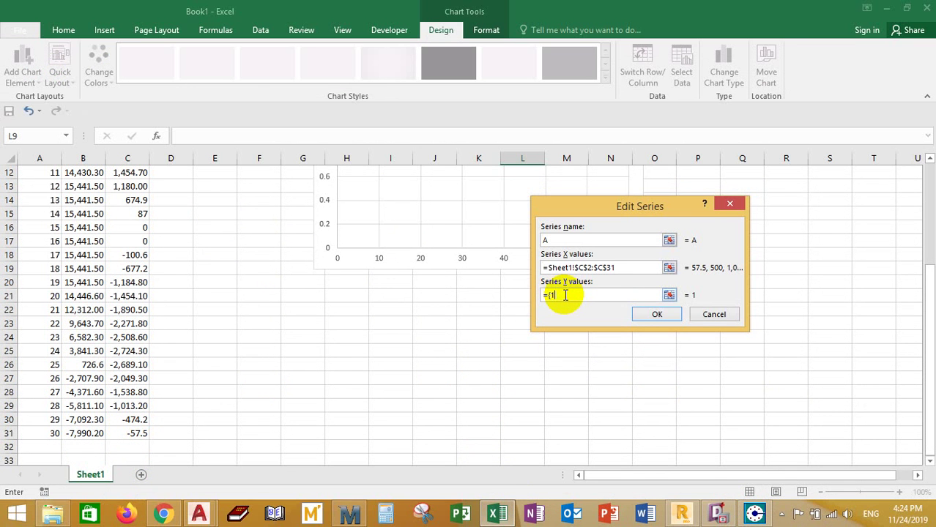
drag(921, 274, 917, 165)
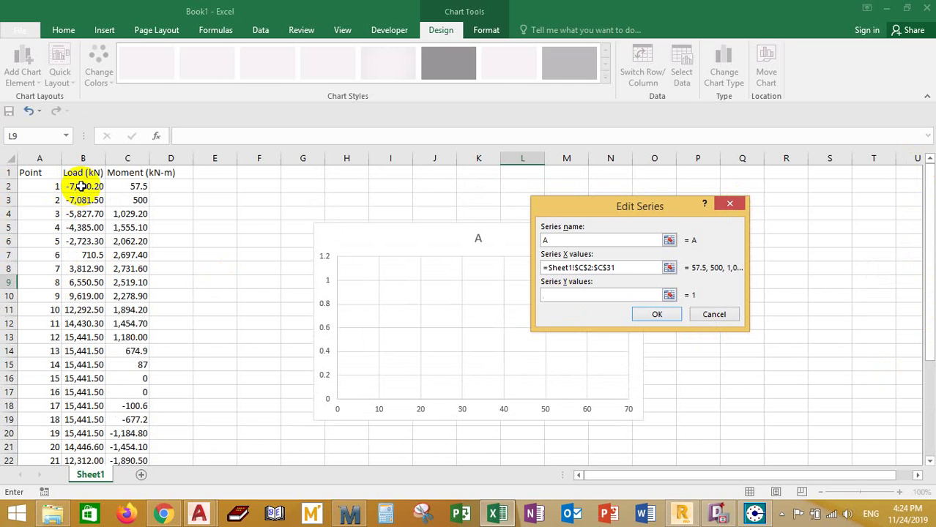
drag(81, 186, 83, 447)
click(662, 314)
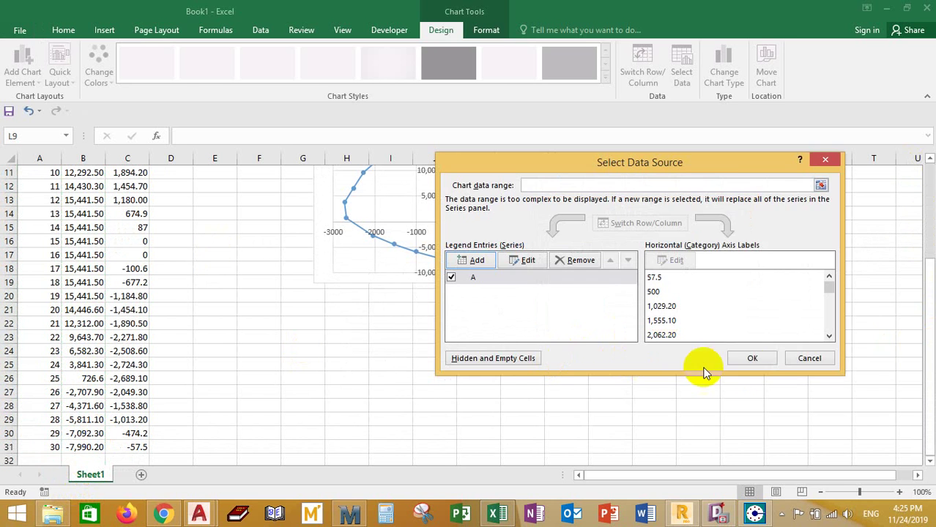
click(752, 358)
Step: Bring the finished chart fully into view and select its data series to examine the plotted P-M curve
click(550, 369)
scroll(545, 365, up, 4)
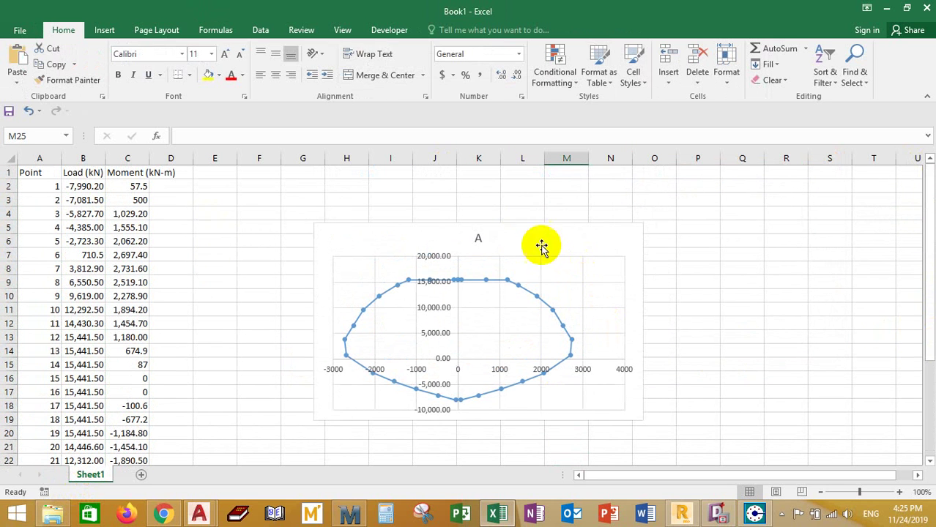
click(521, 236)
key(Down)
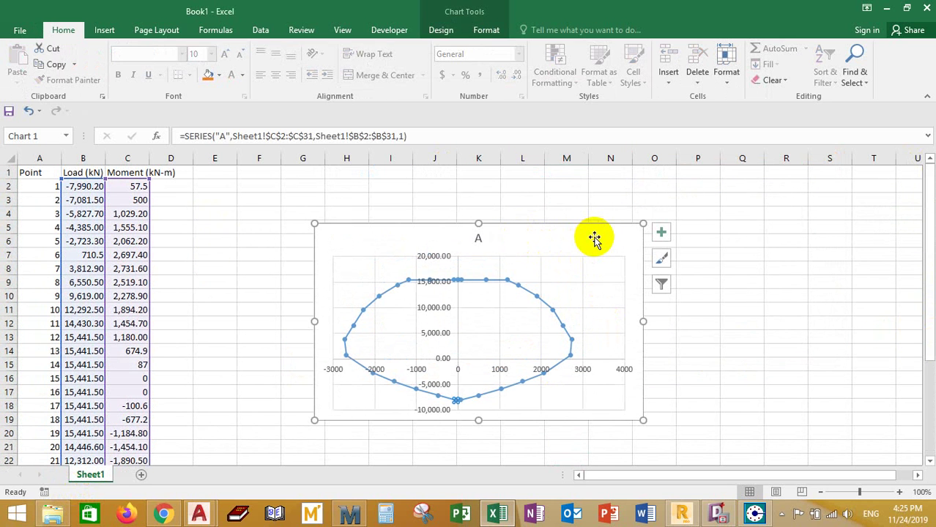
Step: Move the P-M scatter chart closer to the data table so that its edge lies in column E
key(Escape)
drag(598, 232, 501, 211)
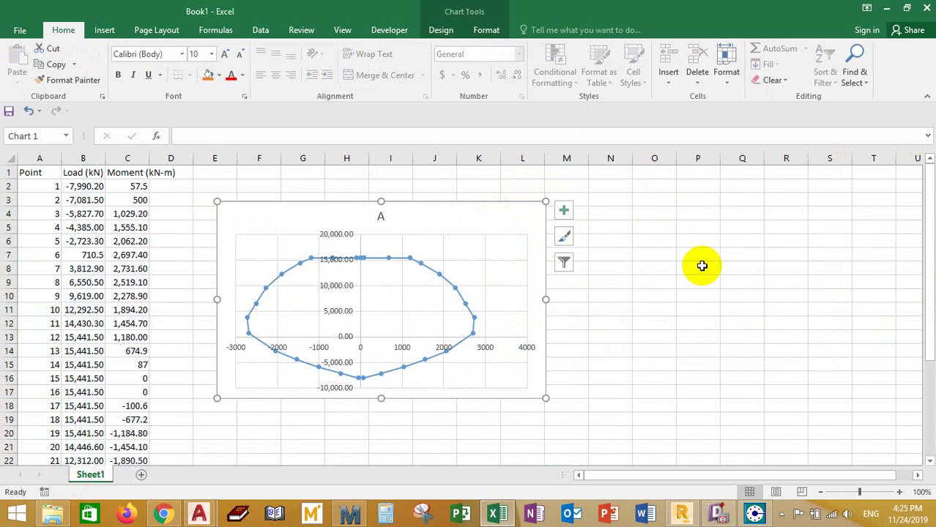
click(736, 282)
click(480, 218)
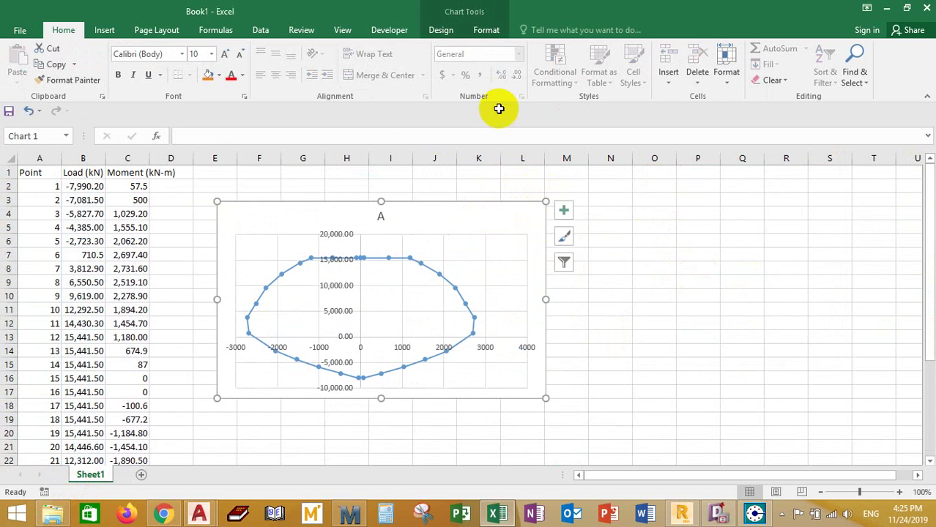
Step: Apply the dark chart style with the glowing line to the P-M chart and close the formatting pane
double_click(468, 211)
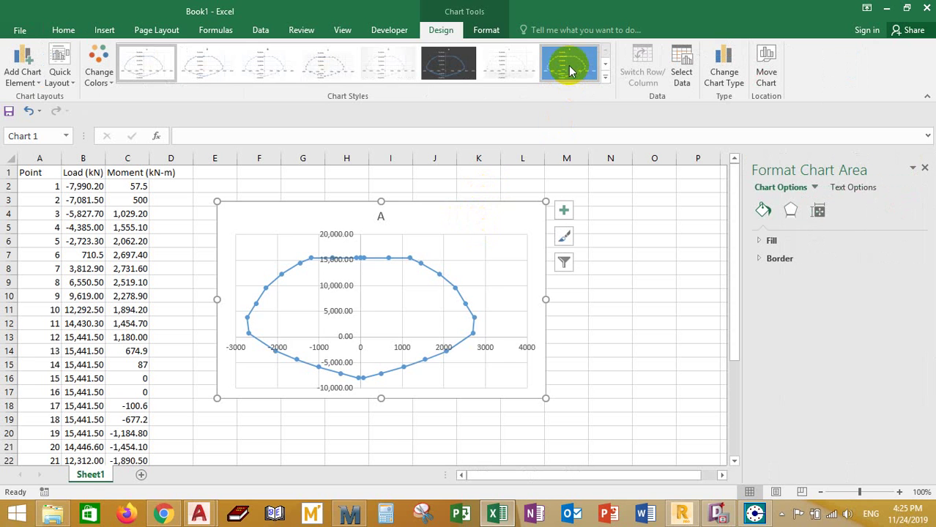
click(456, 60)
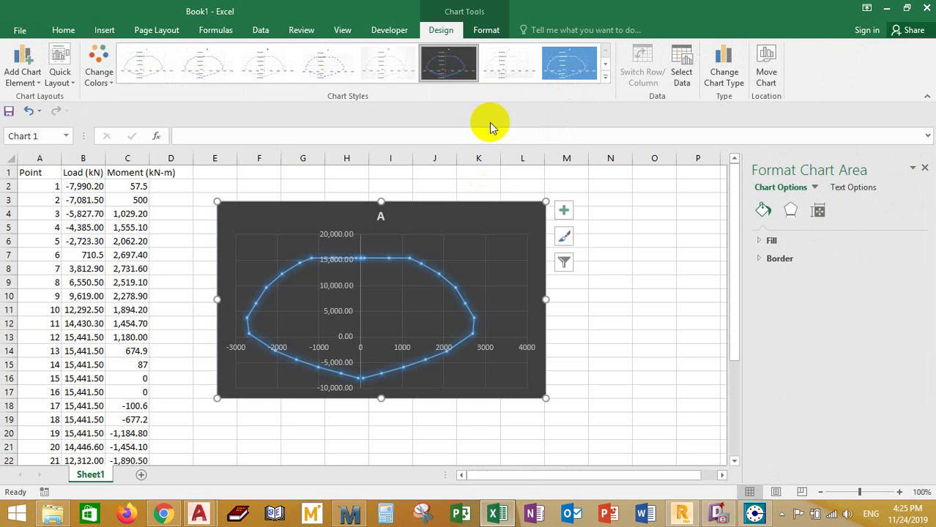
click(640, 319)
scroll(562, 352, down, 1)
scroll(561, 352, up, 1)
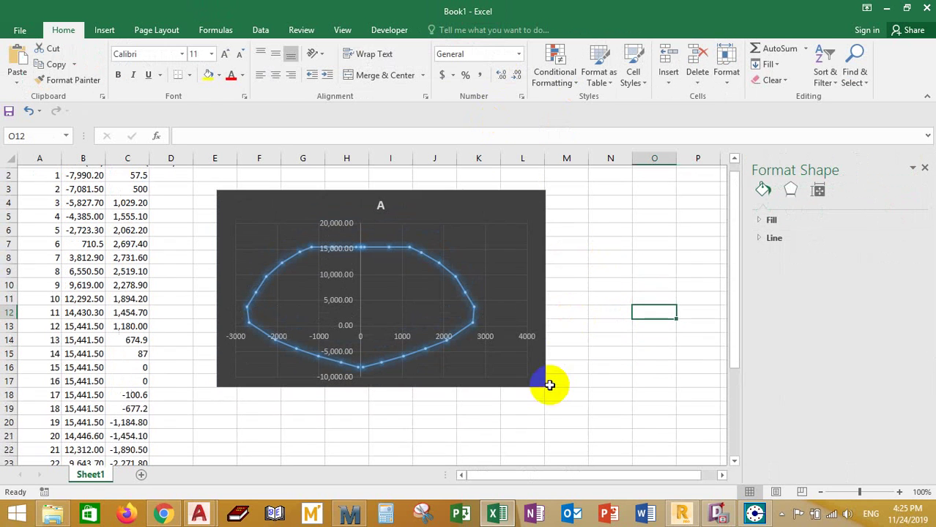
click(924, 167)
drag(612, 284, 621, 269)
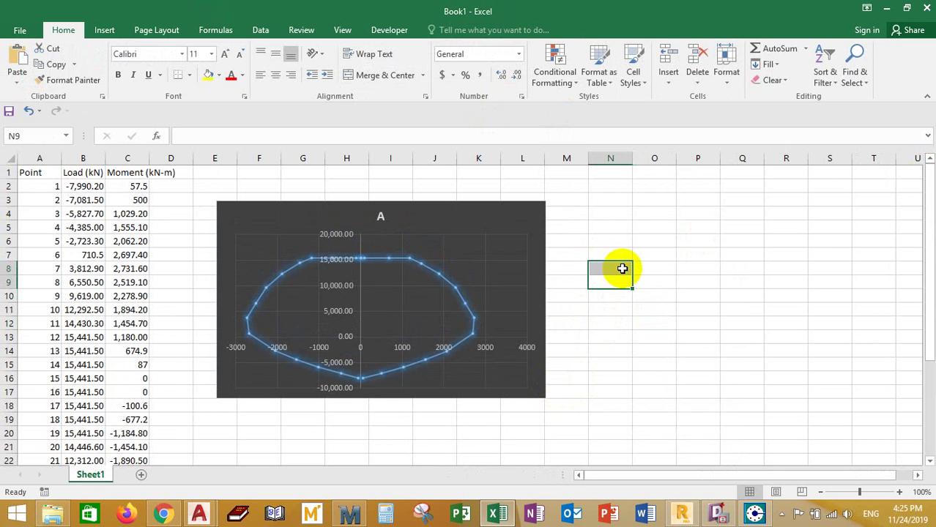
Step: Examine the plotted P-M curve along its flat upper part, its lowest point and its upper positive-moment corner
scroll(542, 278, down, 2)
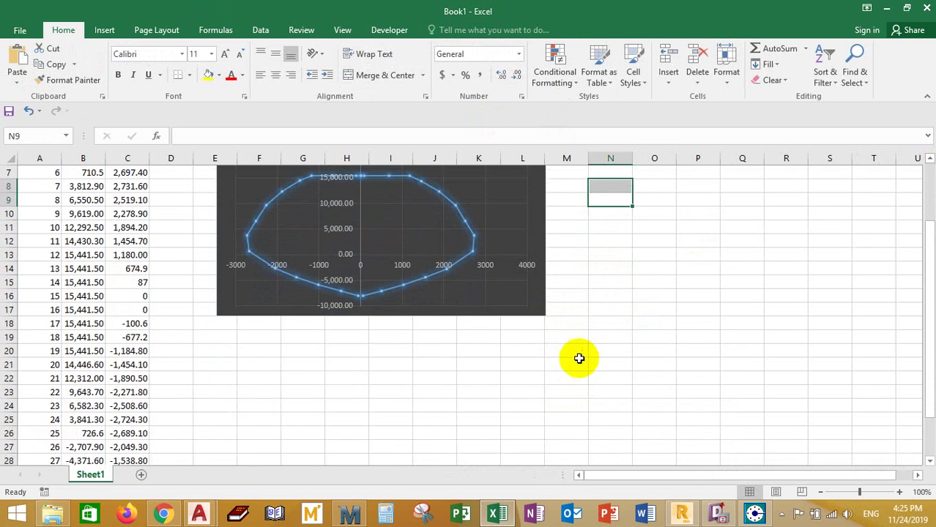
scroll(421, 415, up, 1)
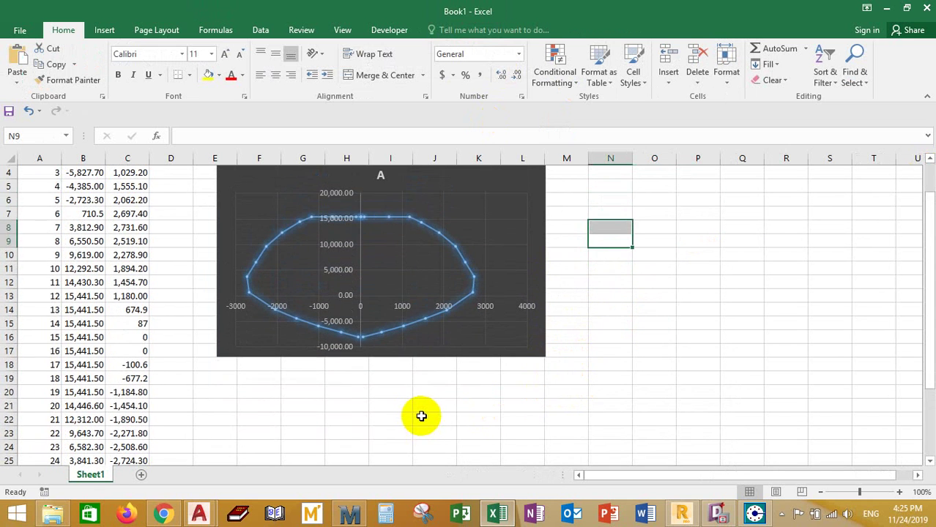
scroll(421, 416, down, 1)
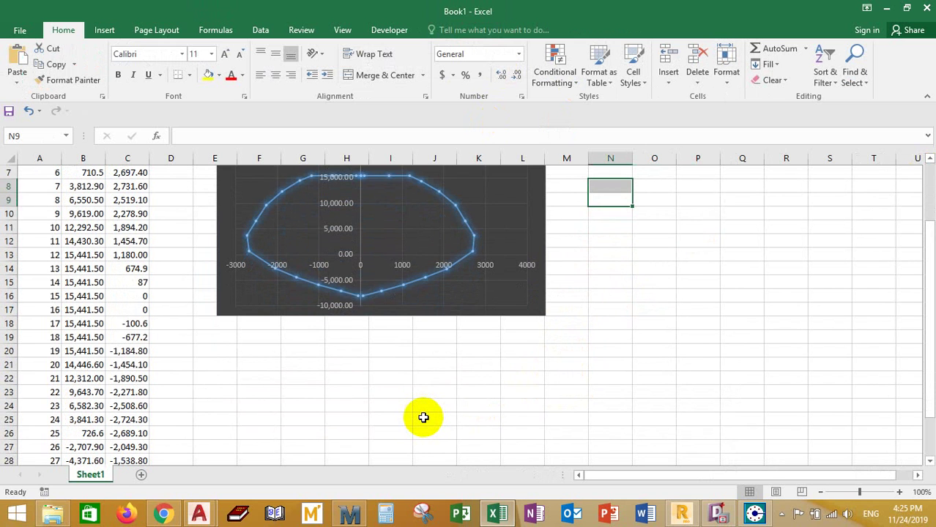
scroll(425, 407, up, 1)
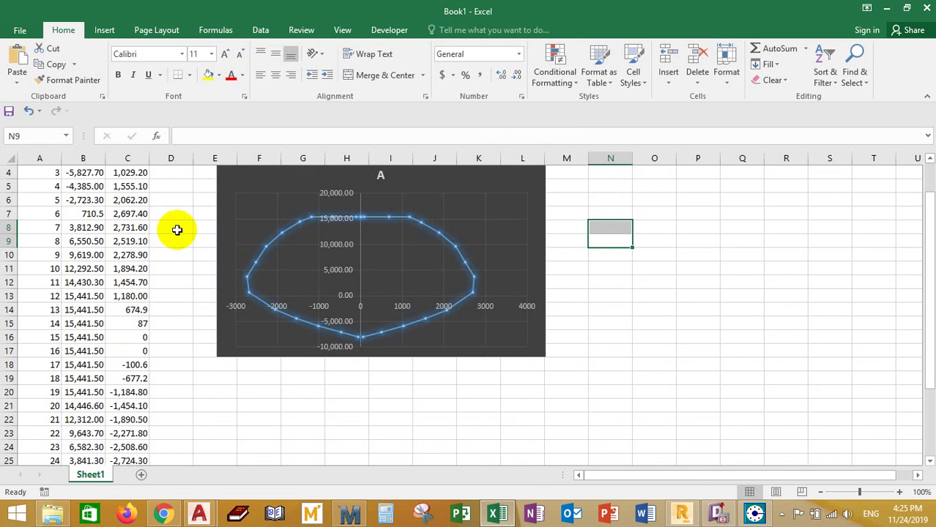
click(373, 227)
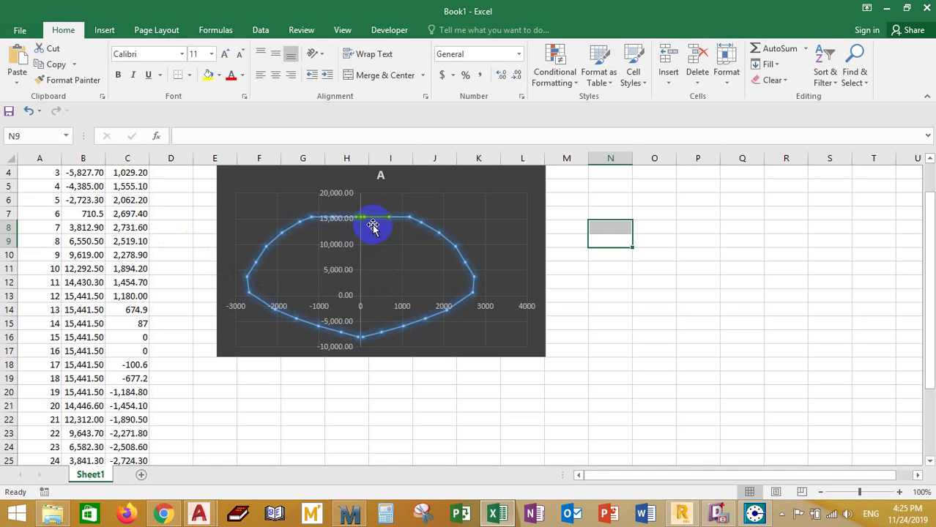
click(360, 339)
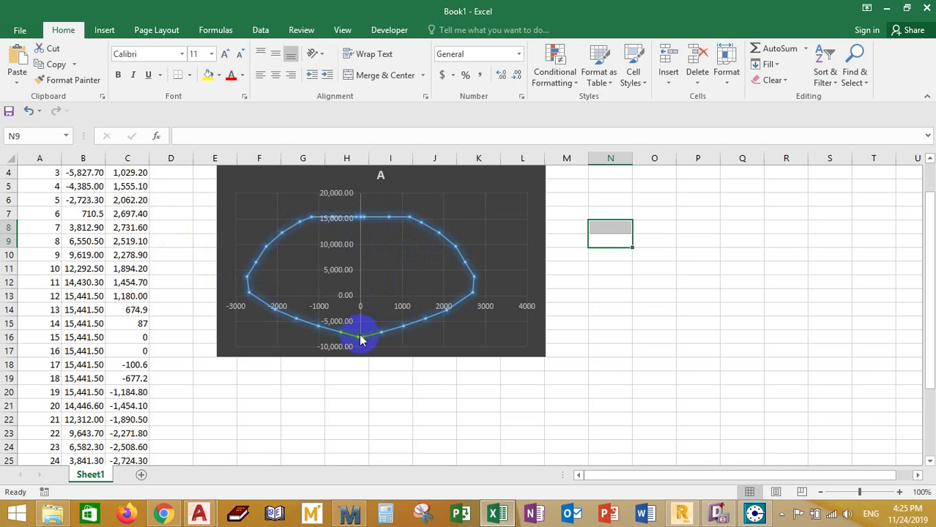
click(429, 244)
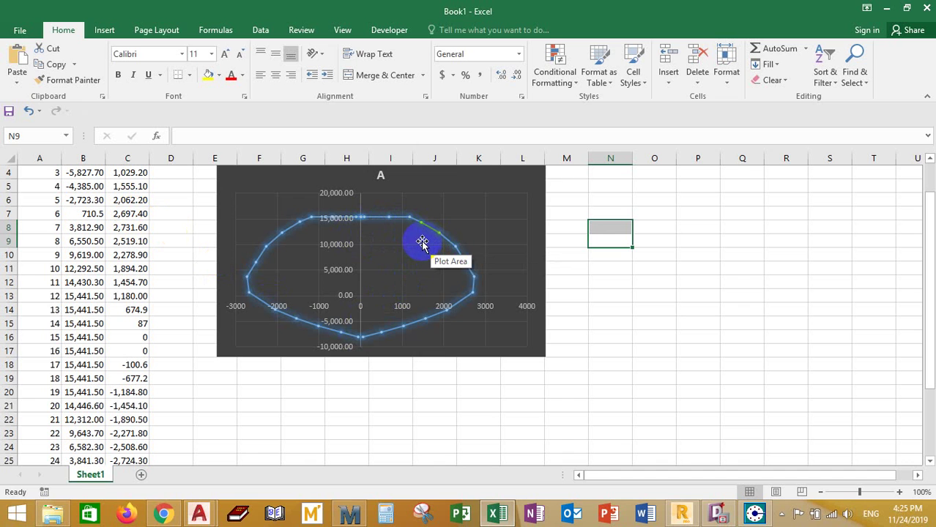
click(424, 233)
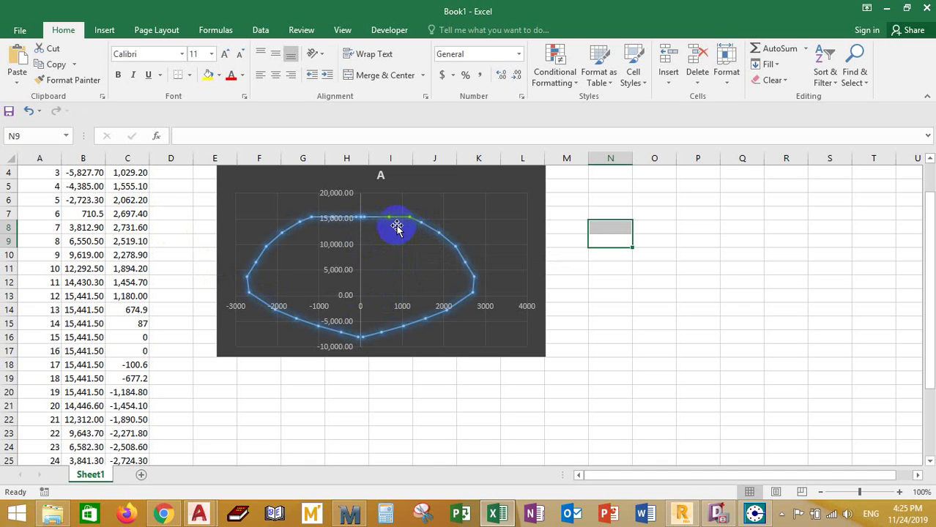
click(404, 219)
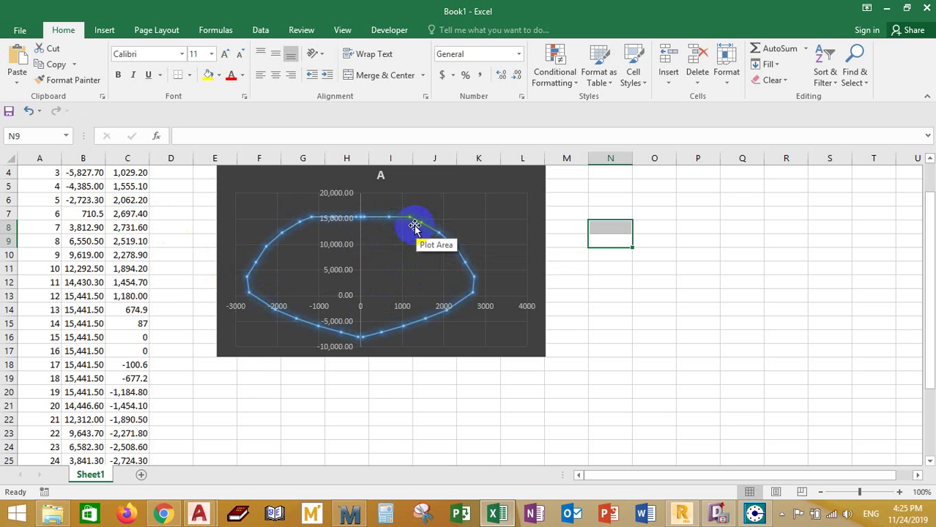
click(278, 329)
Step: Review the load and moment points down to the last table row alongside the plotted curve
scroll(243, 375, down, 2)
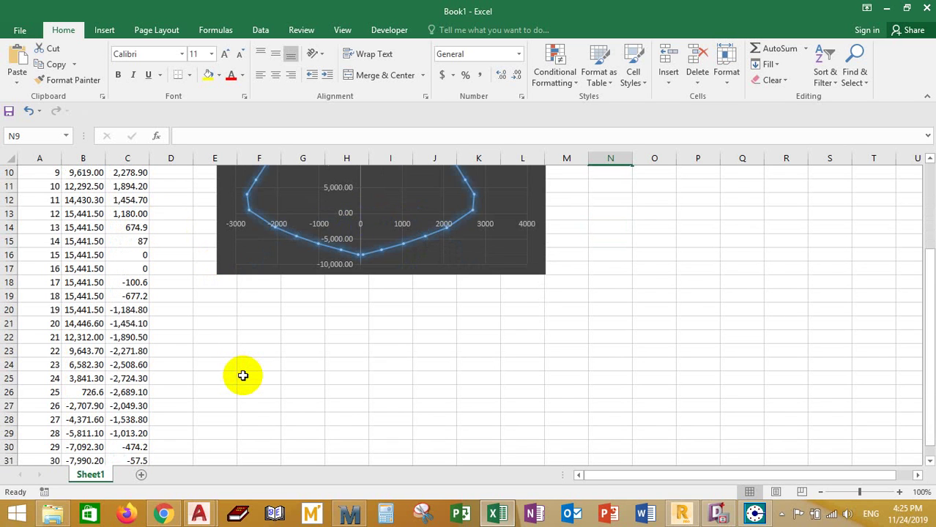
scroll(243, 376, down, 2)
click(267, 376)
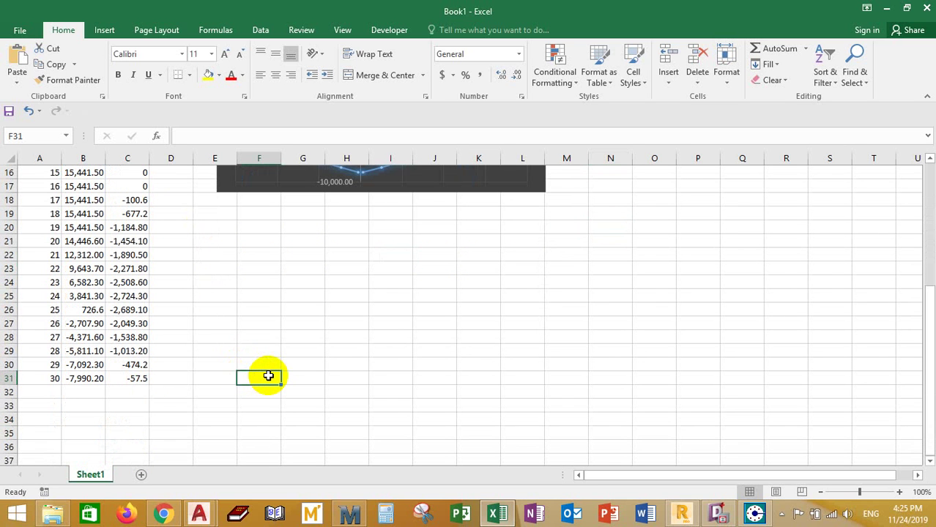
scroll(263, 376, down, 1)
scroll(137, 387, up, 2)
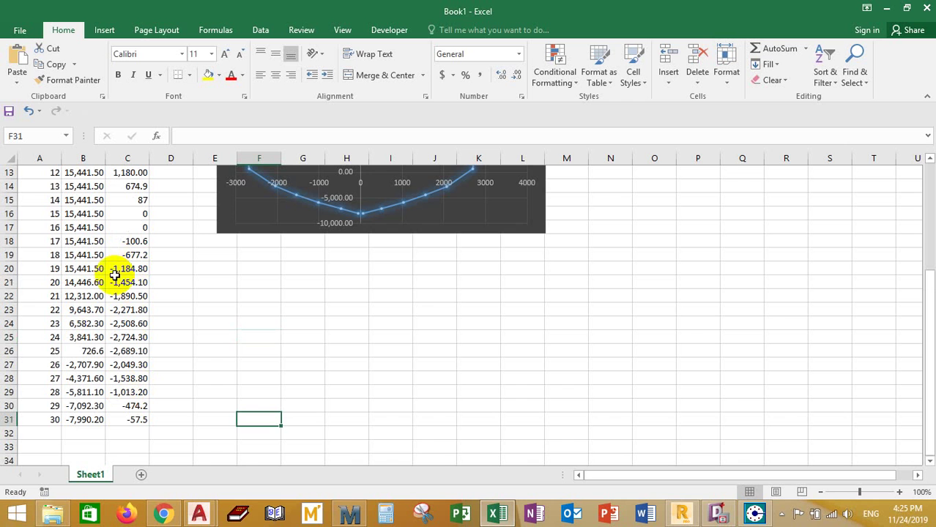
scroll(115, 271, up, 1)
scroll(136, 255, up, 1)
click(375, 203)
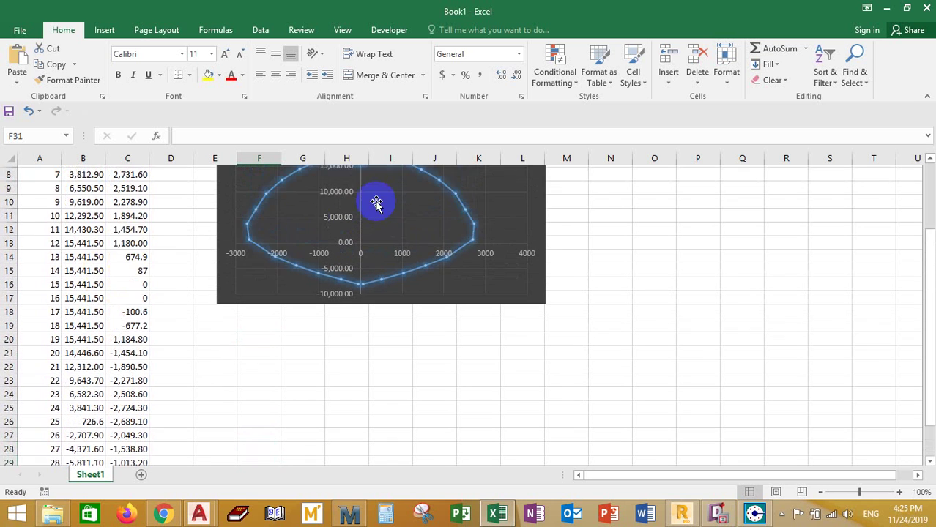
scroll(267, 272, up, 1)
Step: Enter a check point below the table with a load of 15,000 in B33 and a moment of 300 in C33
scroll(262, 277, down, 6)
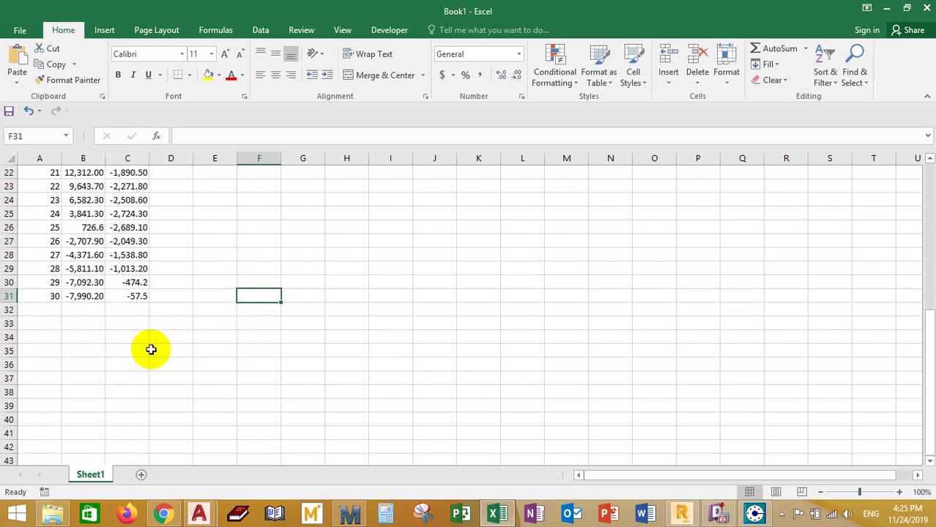
click(85, 324)
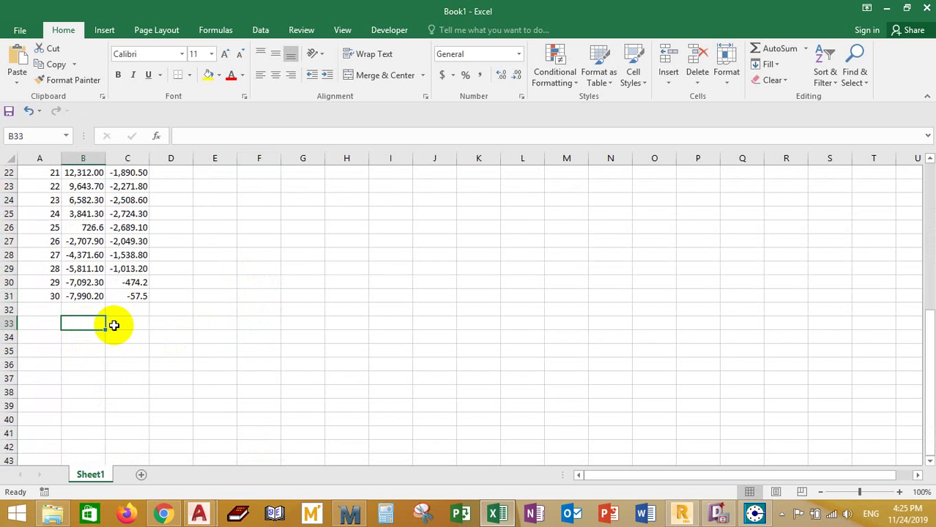
click(119, 323)
click(77, 324)
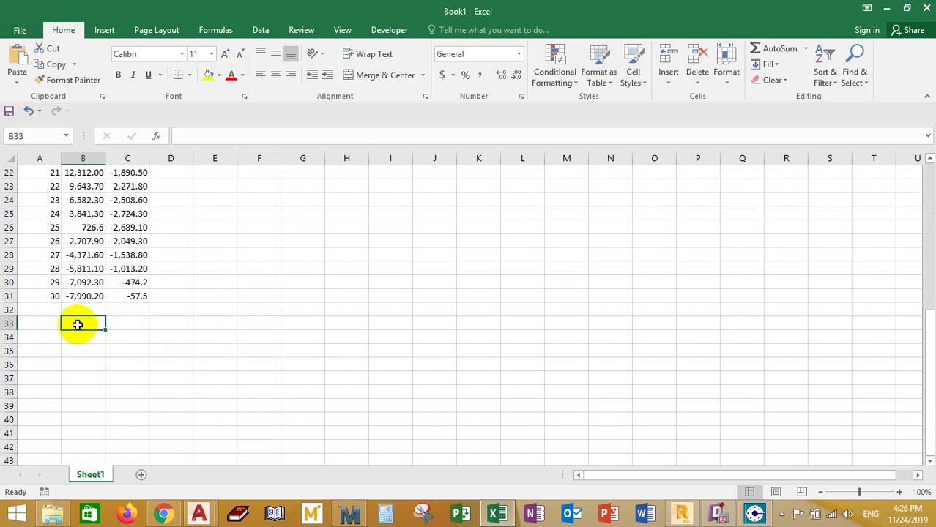
text(15,)
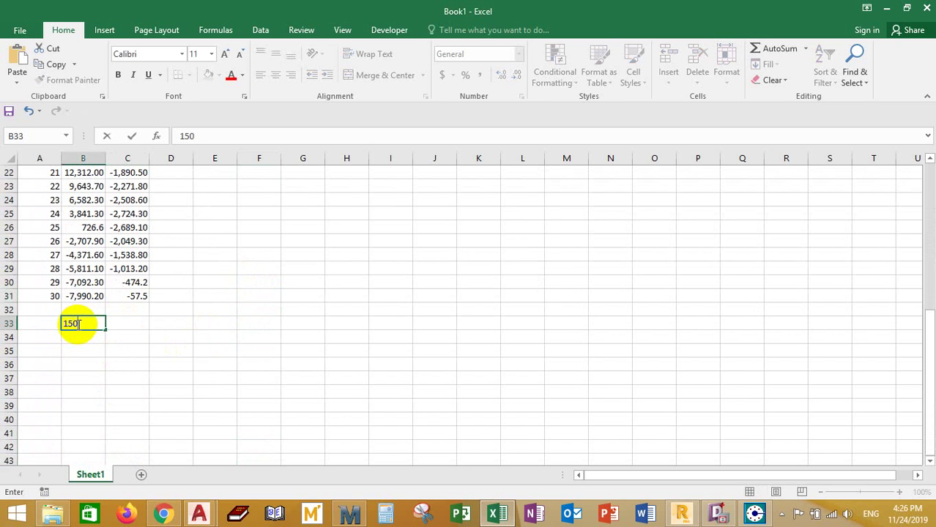
text(000)
click(130, 320)
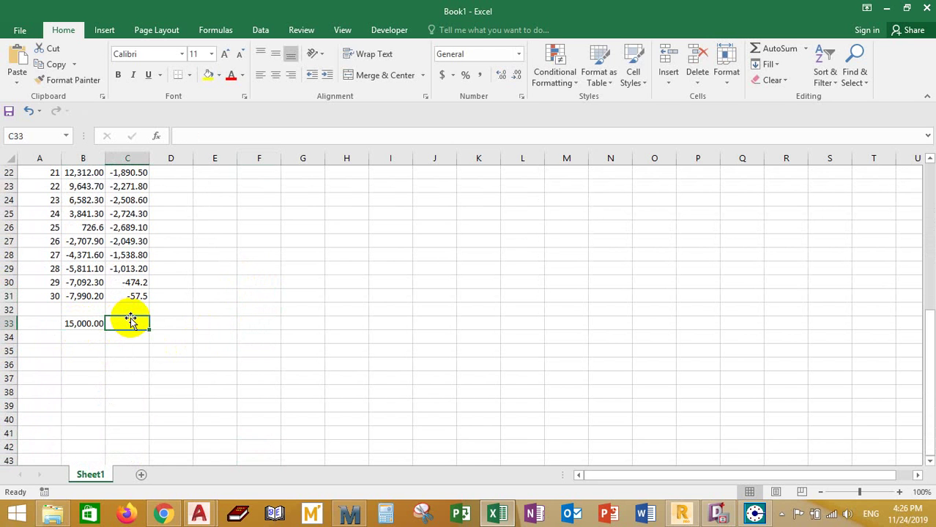
text(300)
click(229, 322)
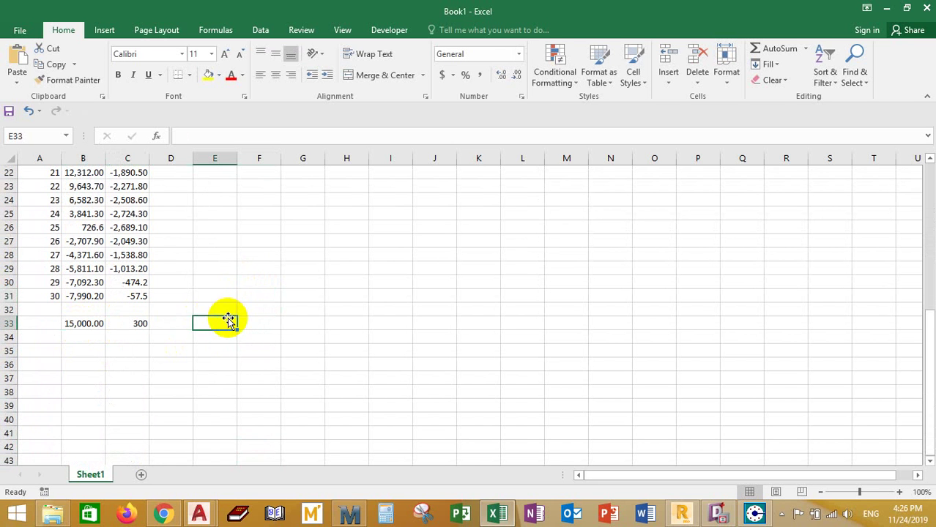
Step: Open the P-M chart's data source and add a second series
scroll(234, 315, up, 1)
scroll(365, 310, up, 5)
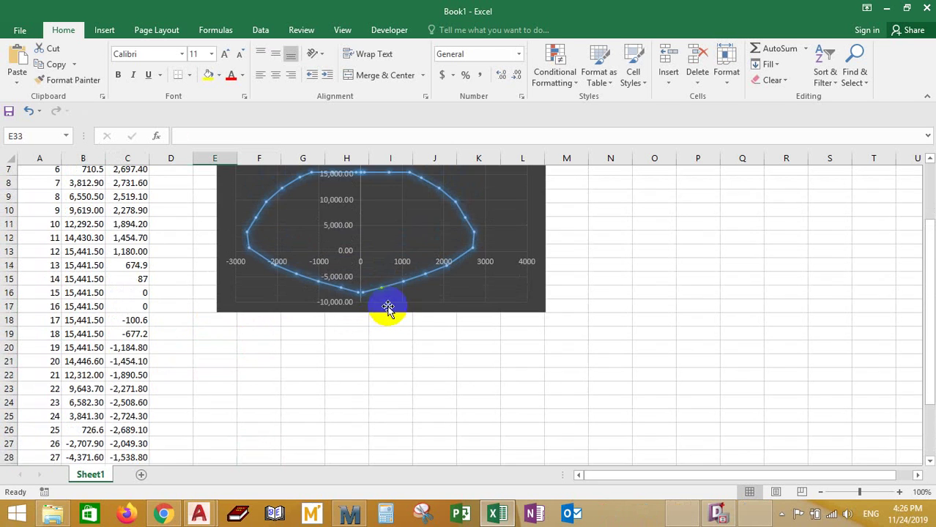
click(439, 224)
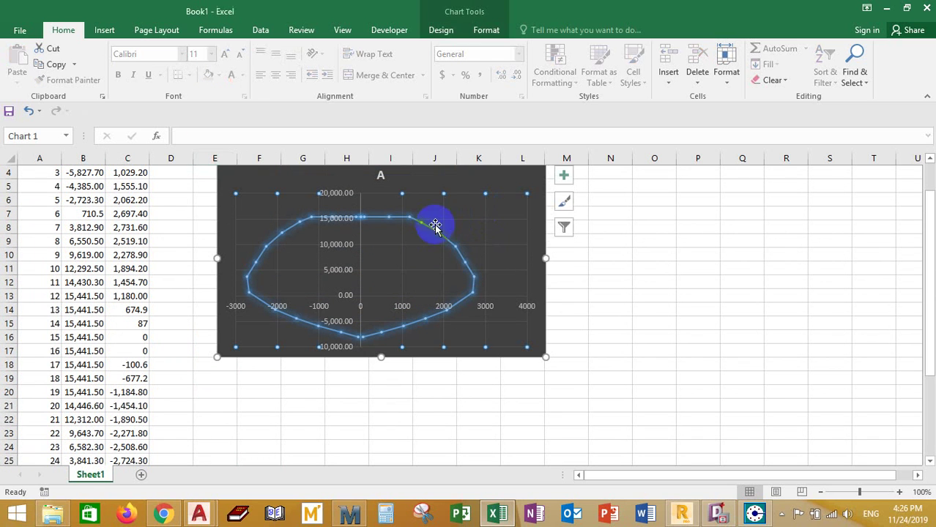
right_click(454, 220)
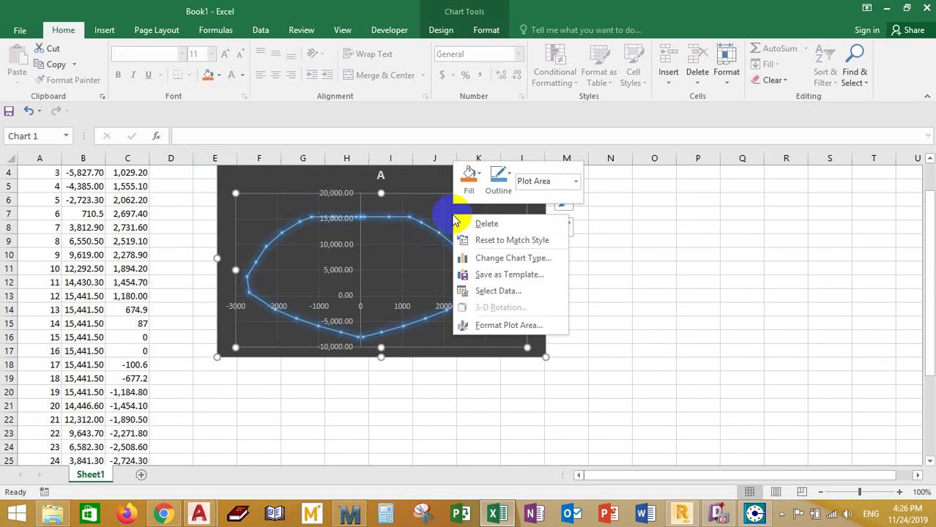
click(513, 292)
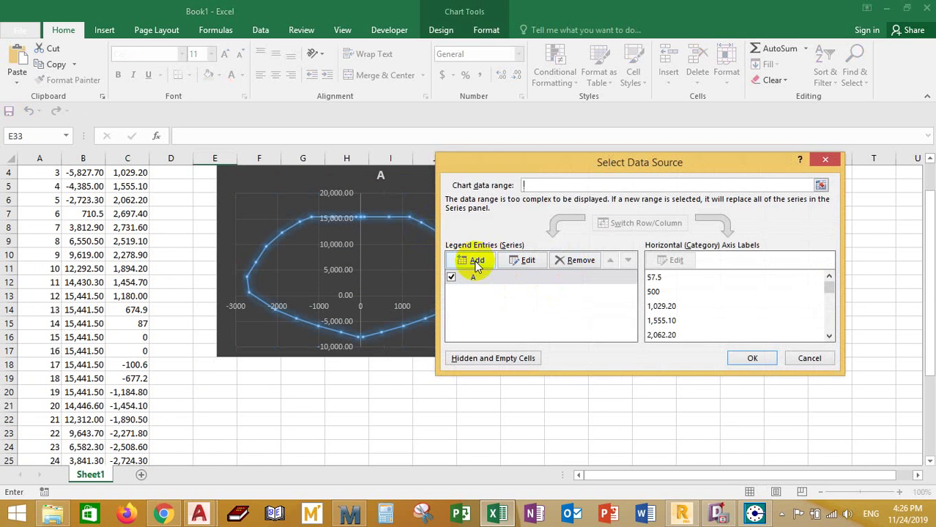
click(477, 261)
Step: Set the new series' X values to the load in cell B33
click(572, 268)
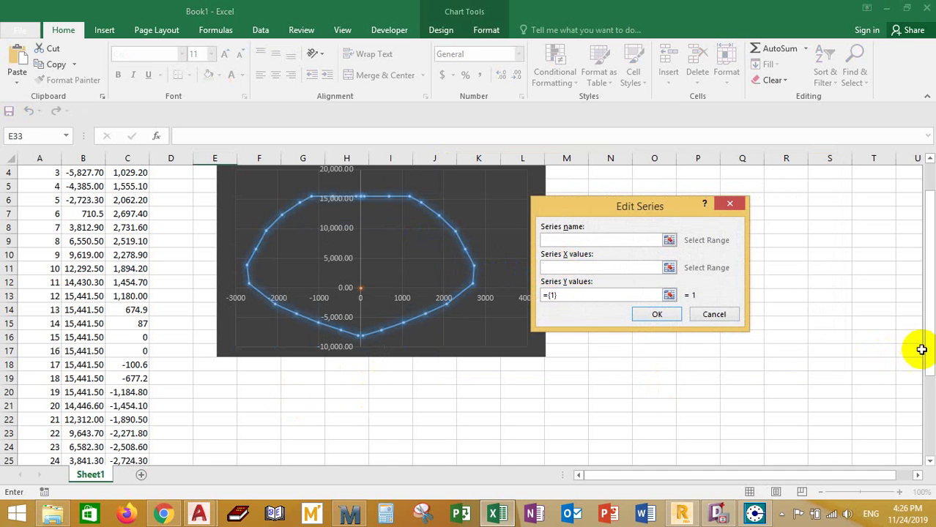
scroll(229, 392, down, 3)
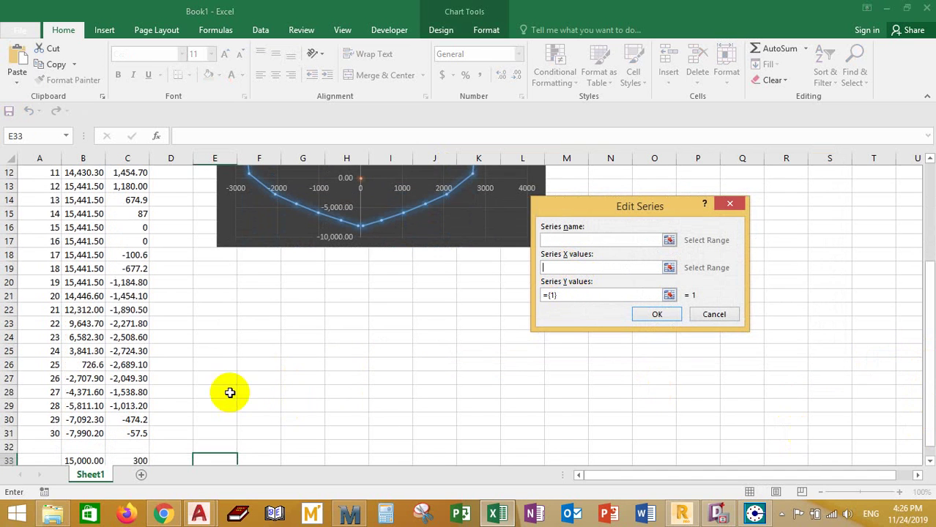
click(83, 460)
key(Tab)
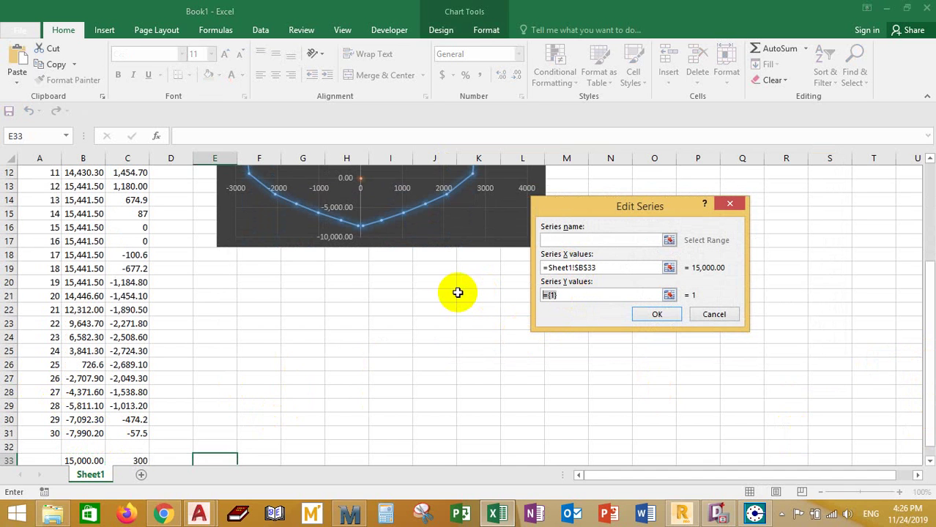
Step: Replace the new series' default Y values with the load in cell B33
key(BackSpace)
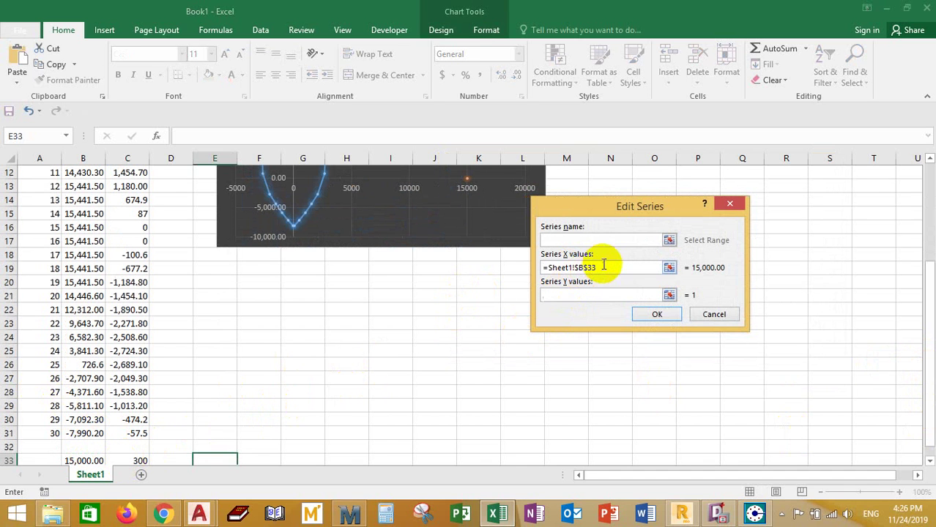
key(Return)
click(593, 239)
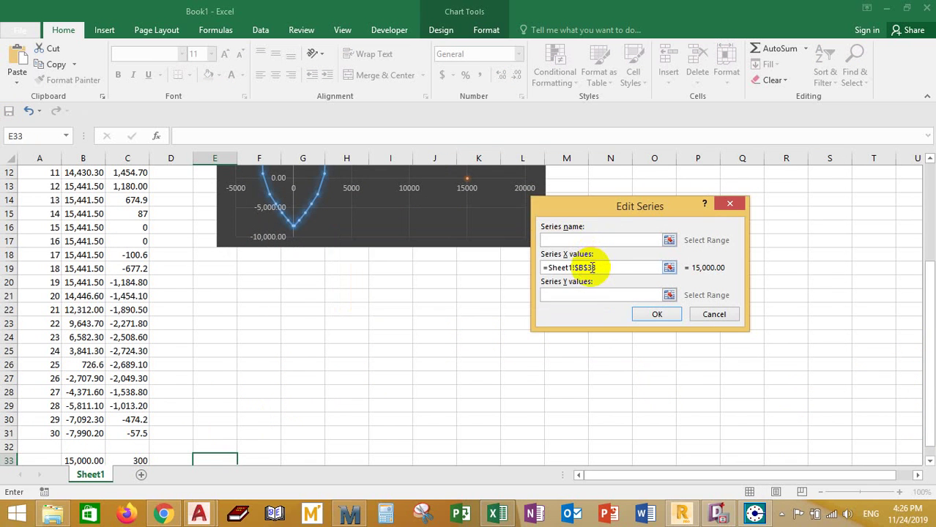
key(Return)
click(593, 236)
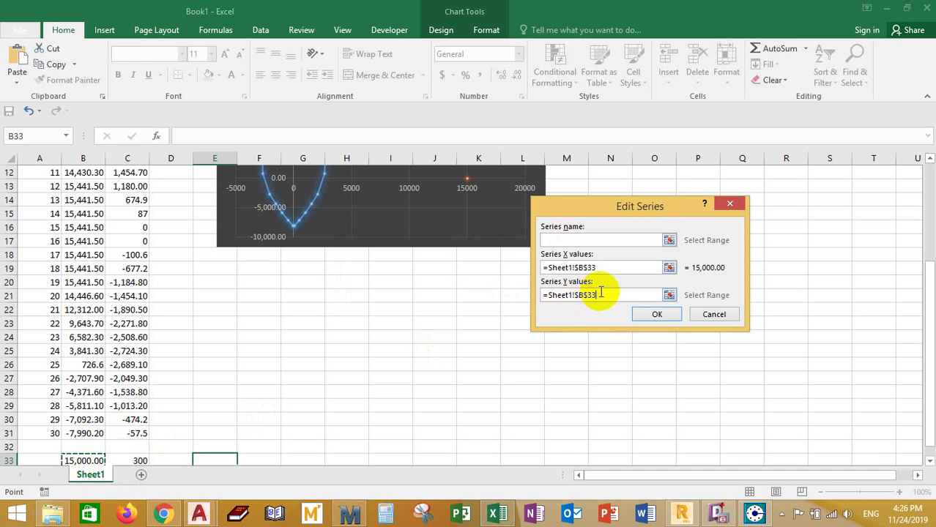
drag(599, 293, 543, 295)
key(Delete)
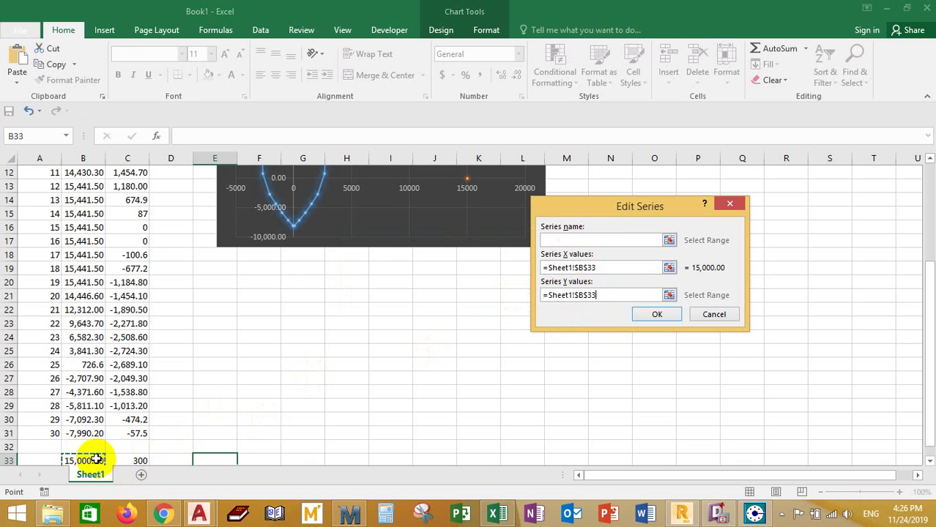
Step: Set the new series' X values to the moment in C33, apply the data source, and inspect the plotted check point
click(571, 268)
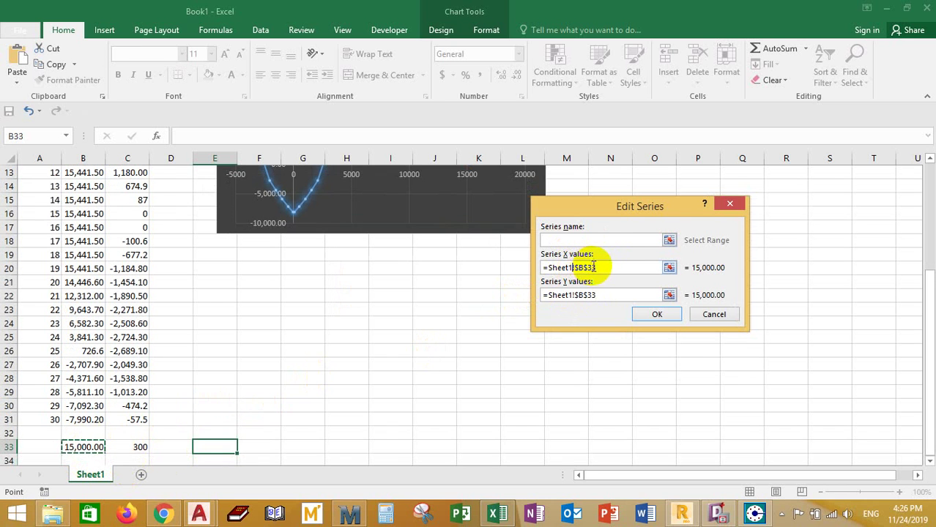
drag(591, 267, 514, 266)
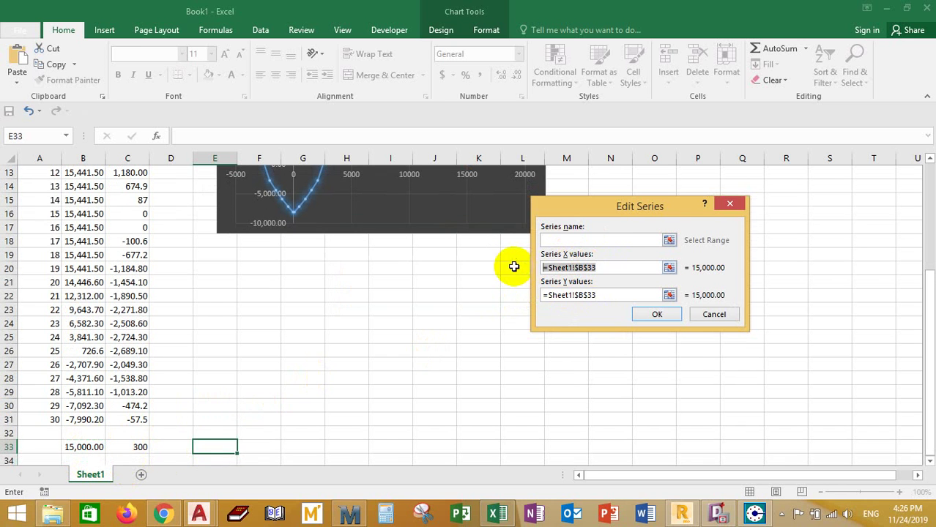
click(137, 447)
click(655, 314)
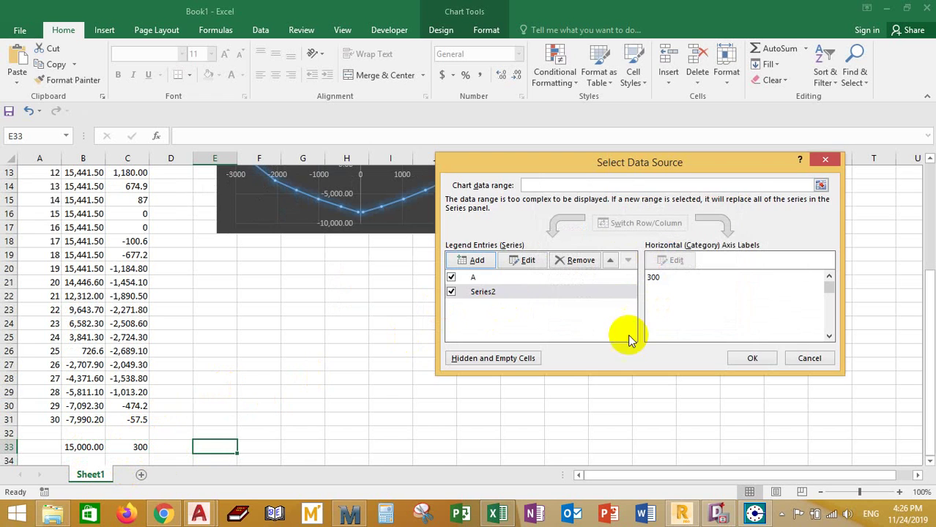
click(746, 357)
scroll(451, 316, up, 4)
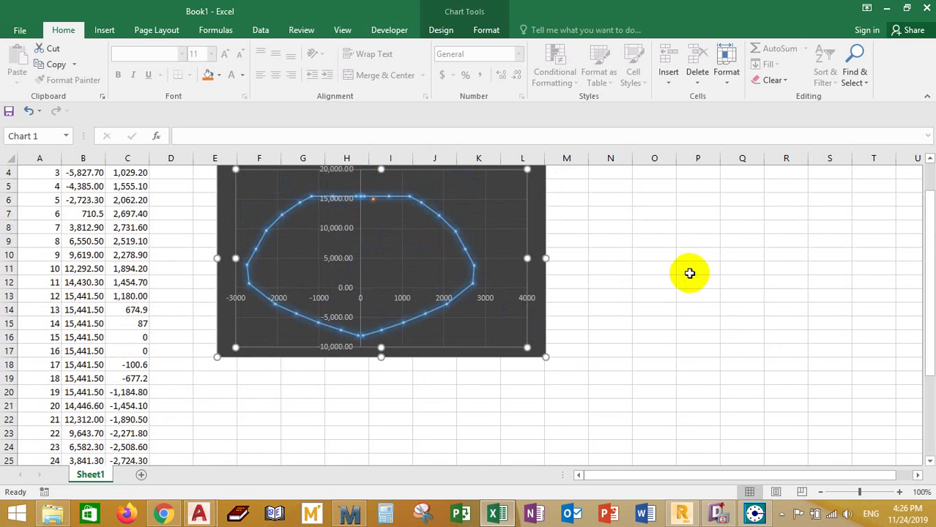
click(692, 270)
mouse_move(374, 249)
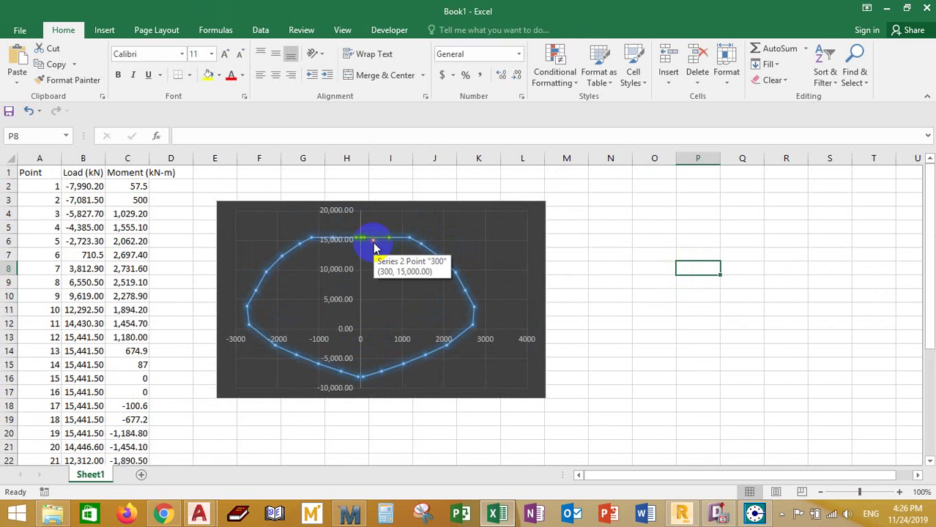
Step: Change the check point's moment in C33 to 1000
scroll(616, 232, down, 1)
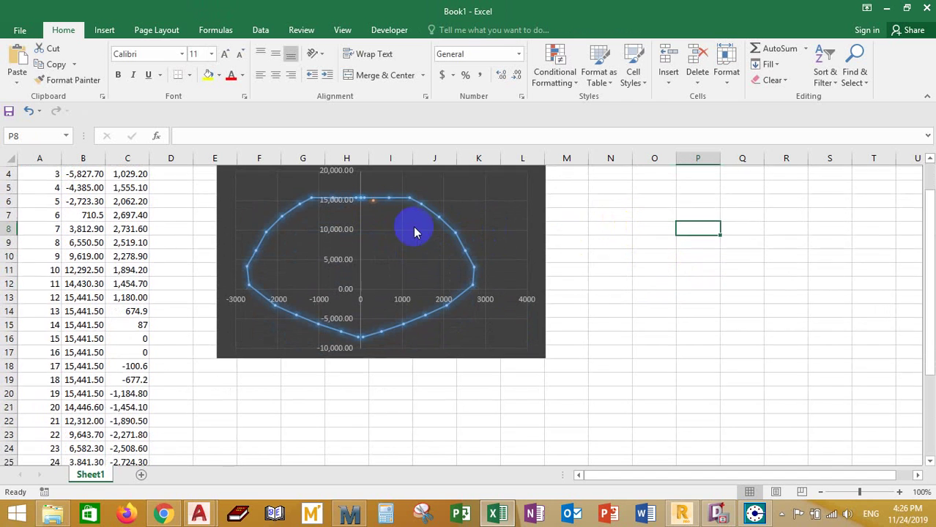
scroll(389, 212, down, 5)
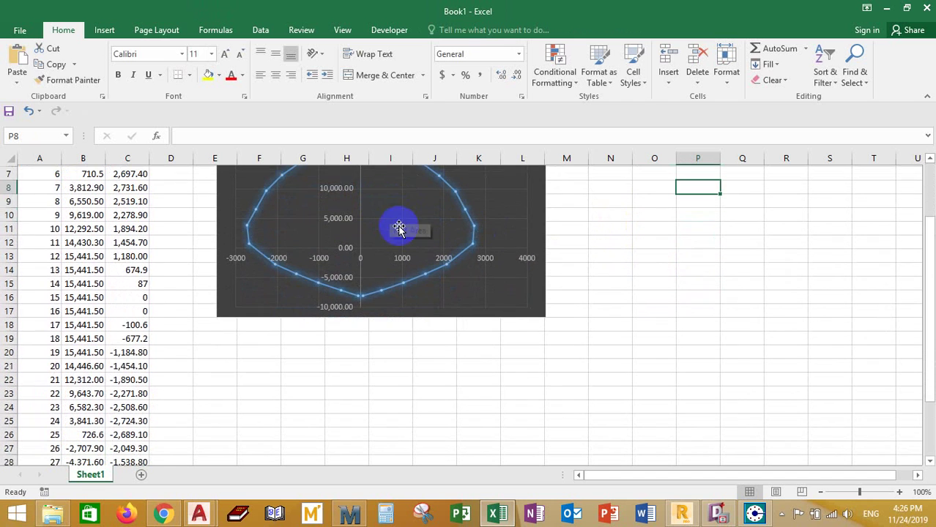
click(120, 366)
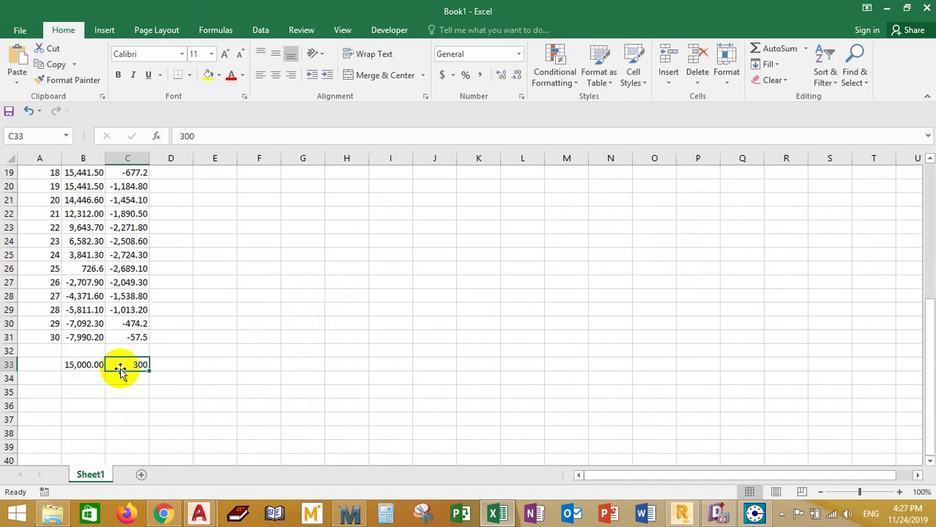
text(10)
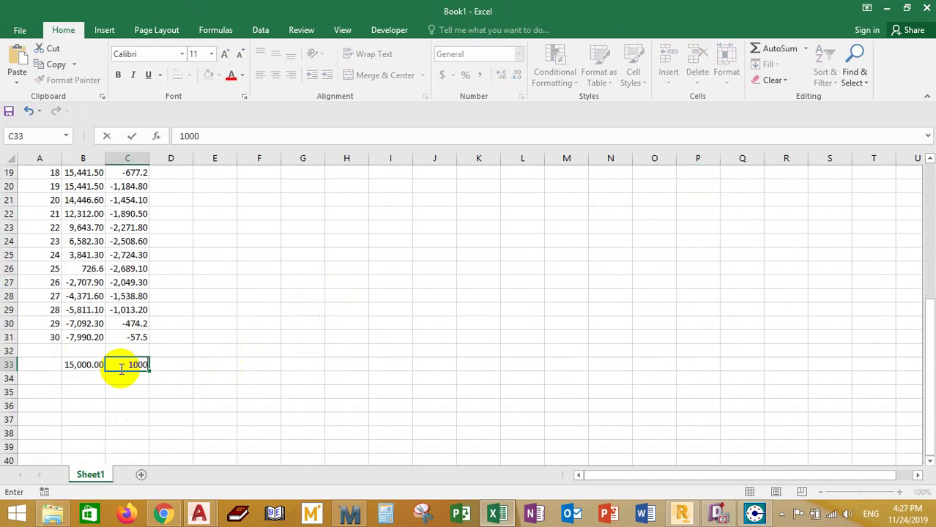
click(416, 366)
Step: Examine where the check point lies relative to the P-M curve and compare it with its load and moment in row 33
scroll(451, 341, up, 5)
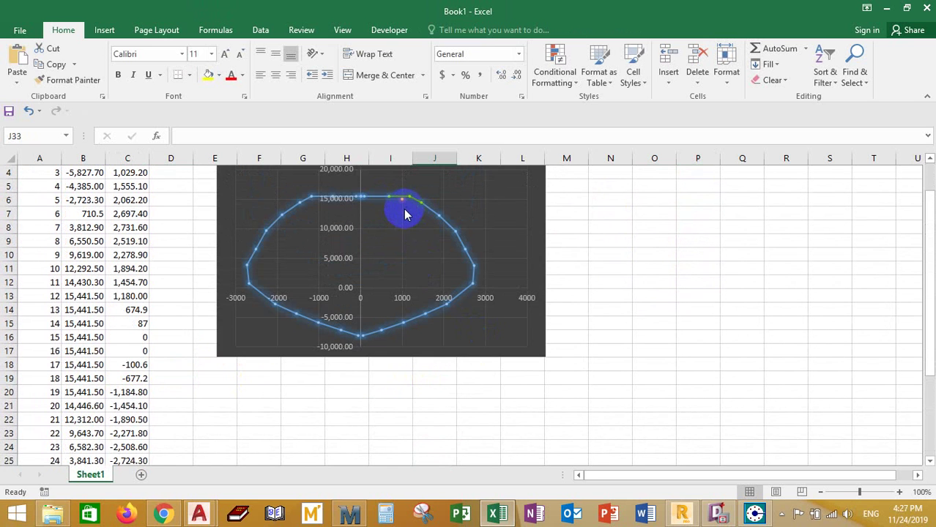
scroll(399, 227, down, 2)
scroll(501, 262, up, 3)
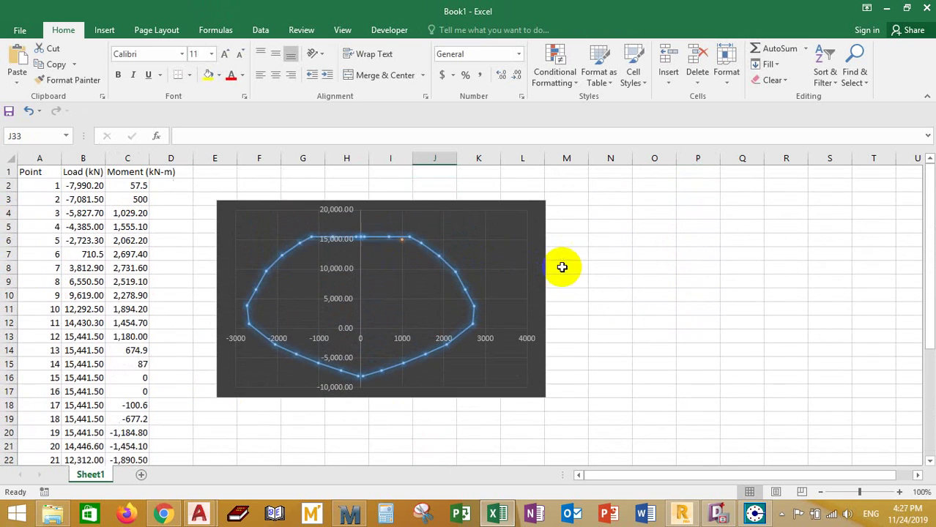
scroll(586, 285, down, 1)
scroll(610, 298, up, 1)
scroll(612, 294, down, 2)
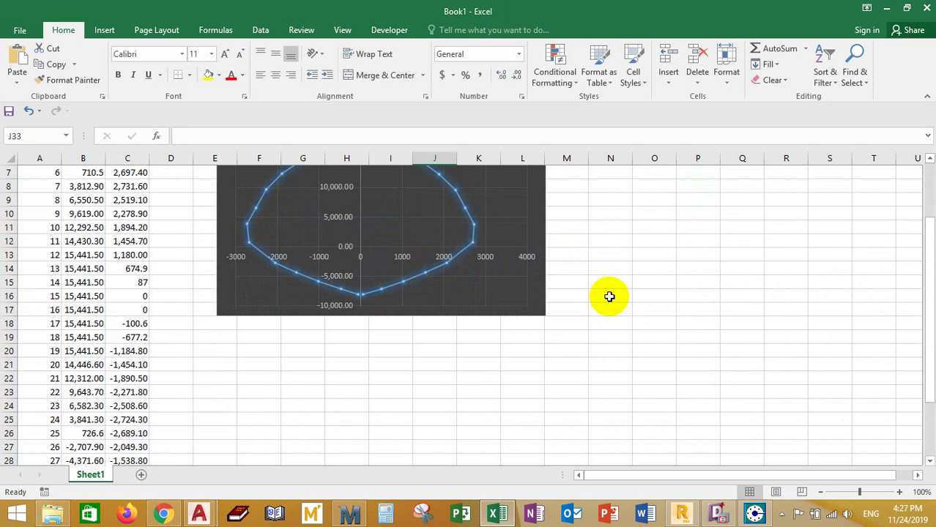
scroll(596, 300, down, 1)
scroll(586, 296, up, 3)
scroll(604, 277, down, 1)
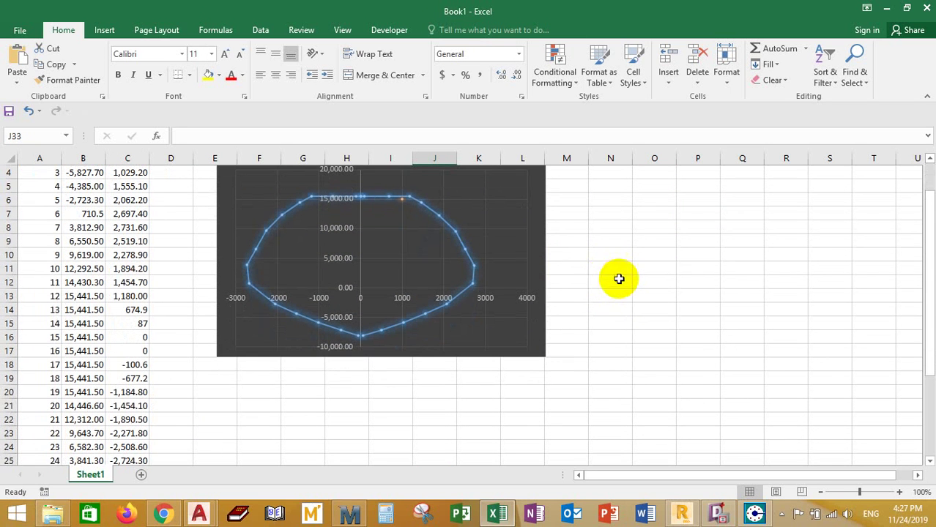
scroll(174, 311, down, 4)
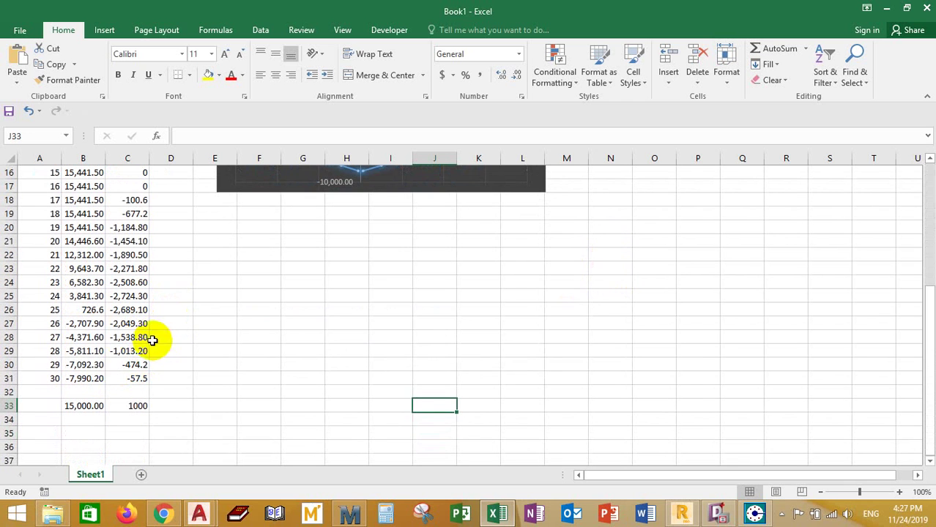
scroll(271, 287, up, 3)
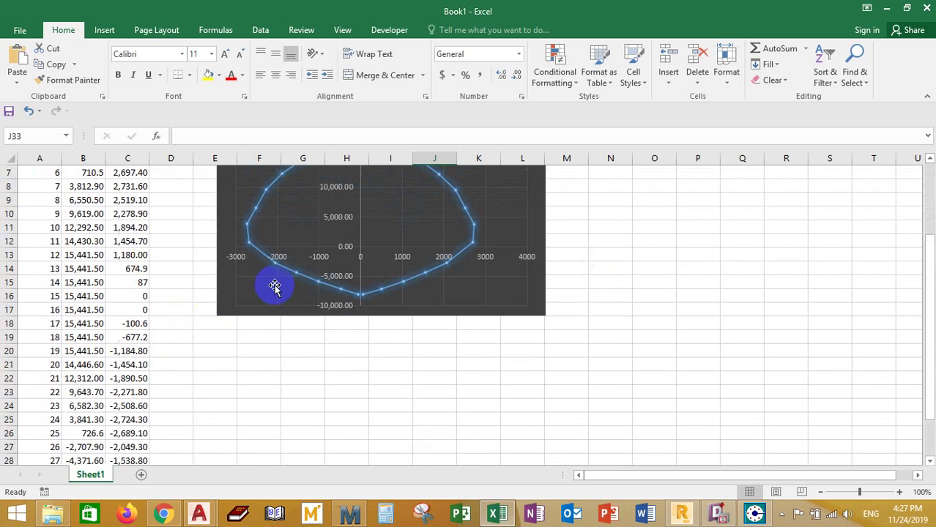
scroll(380, 247, up, 1)
scroll(380, 247, down, 1)
scroll(95, 370, down, 3)
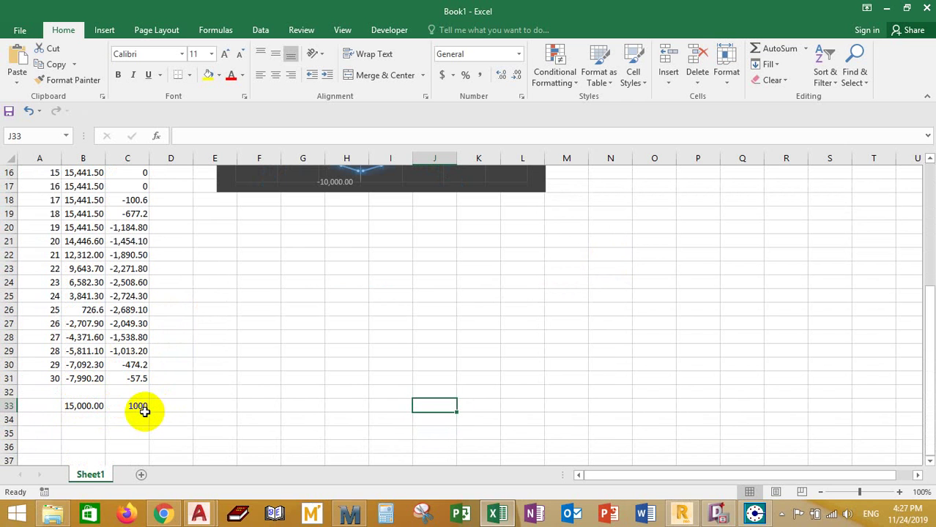
scroll(236, 380, up, 4)
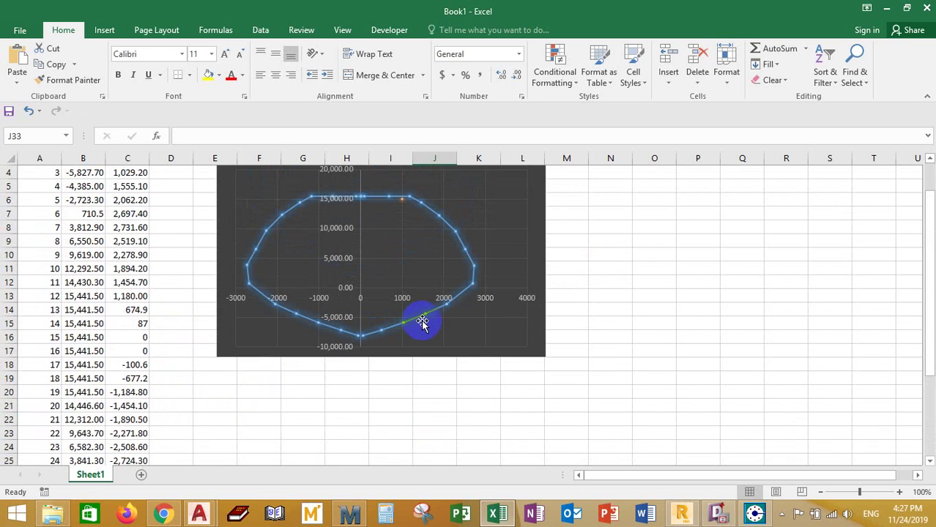
scroll(255, 368, down, 6)
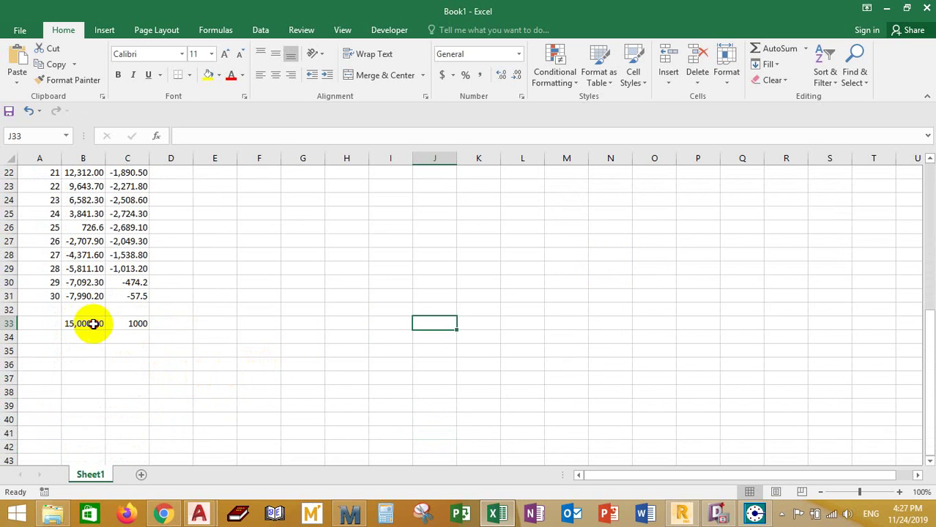
Step: Raise the check point's load in B33 to 16000 and check its position against the P-M curve
click(88, 323)
text(16000)
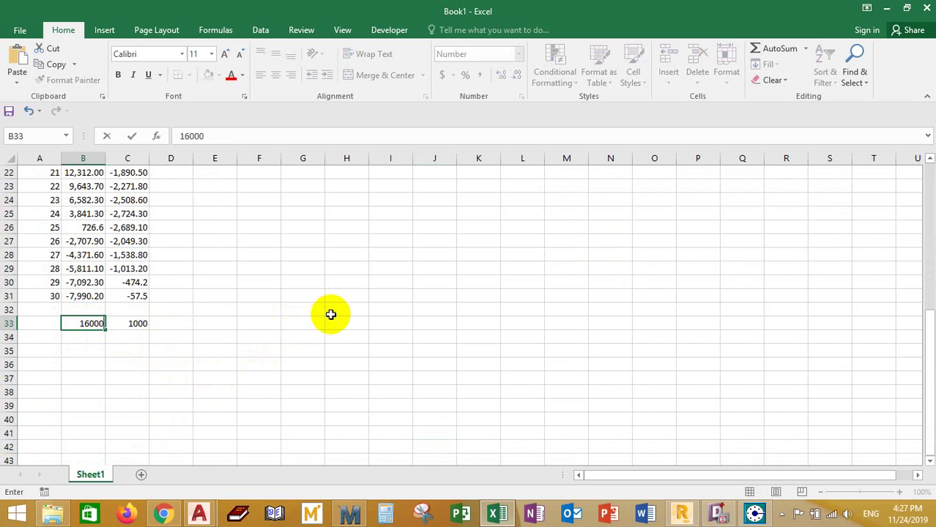
click(330, 313)
scroll(386, 282, up, 7)
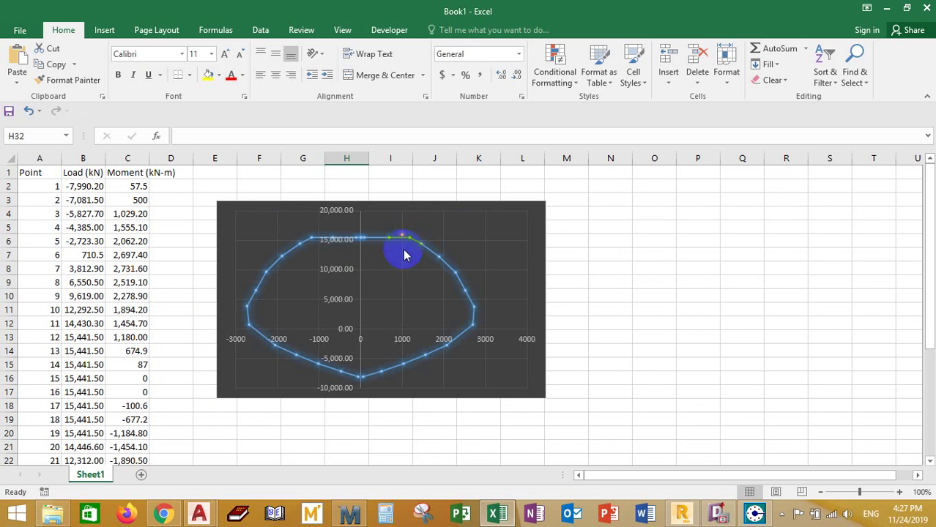
Step: Return the check point's load in B33 to 15000 and view the chart again
scroll(402, 258, down, 7)
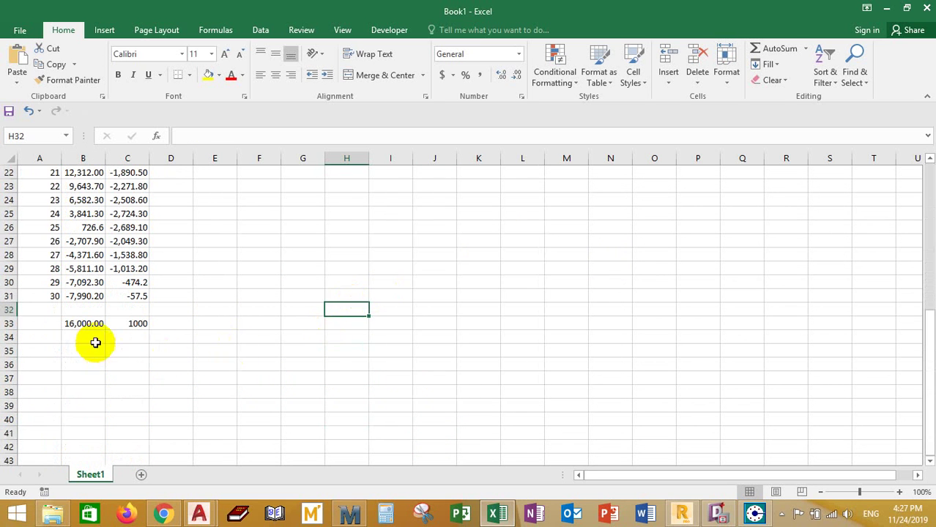
click(88, 327)
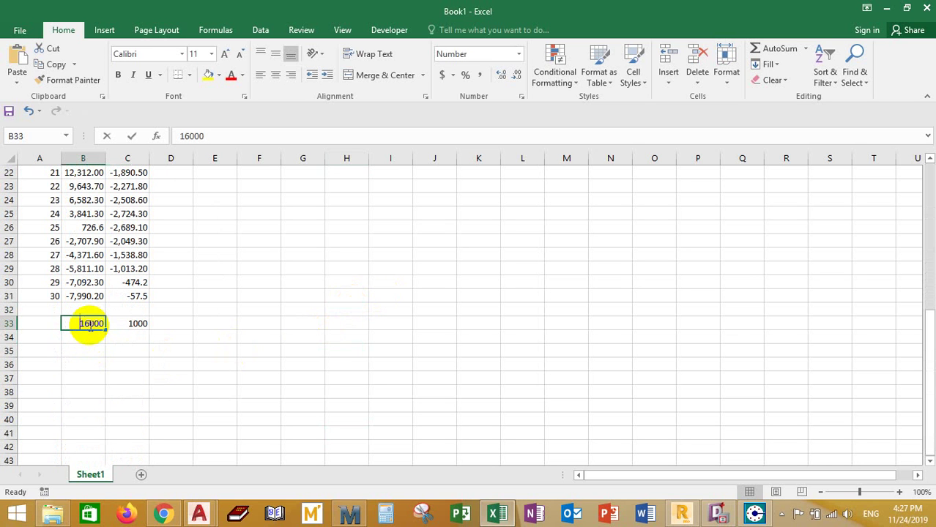
text(150)
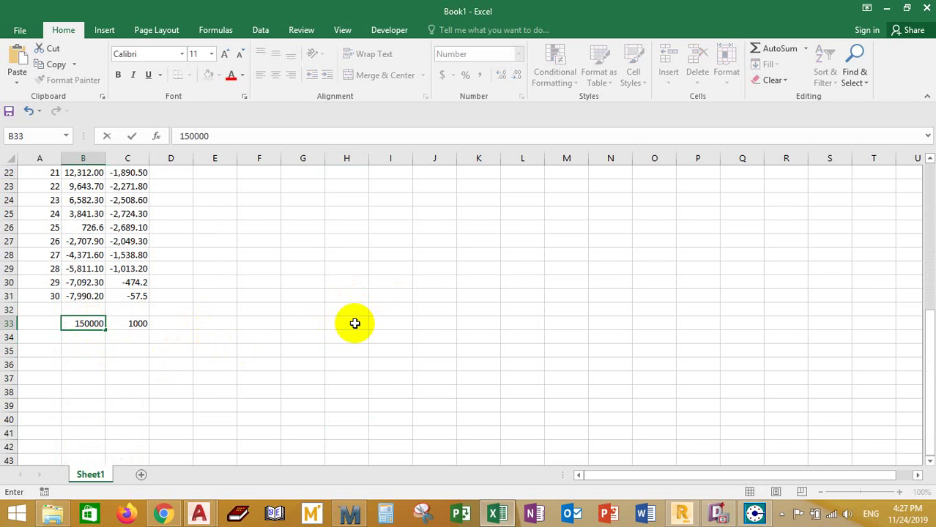
click(406, 333)
scroll(495, 333, up, 7)
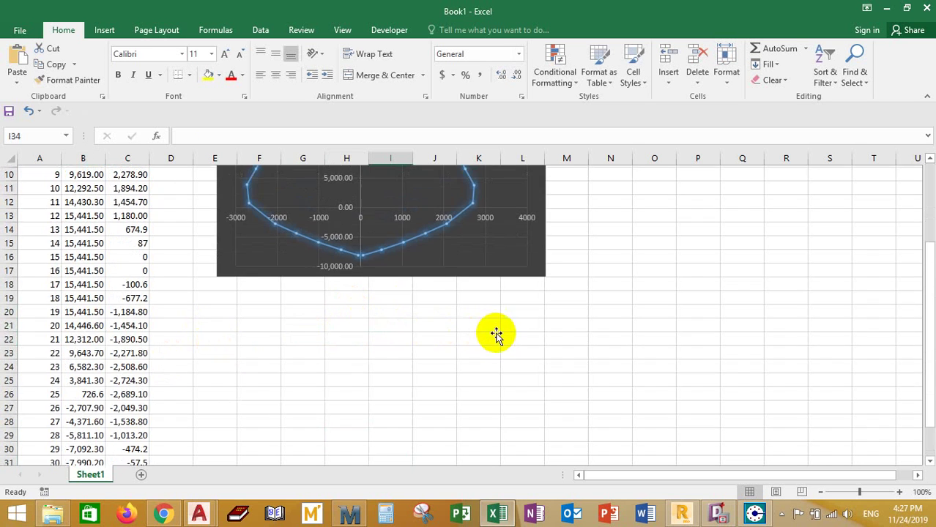
click(782, 514)
click(653, 241)
click(495, 245)
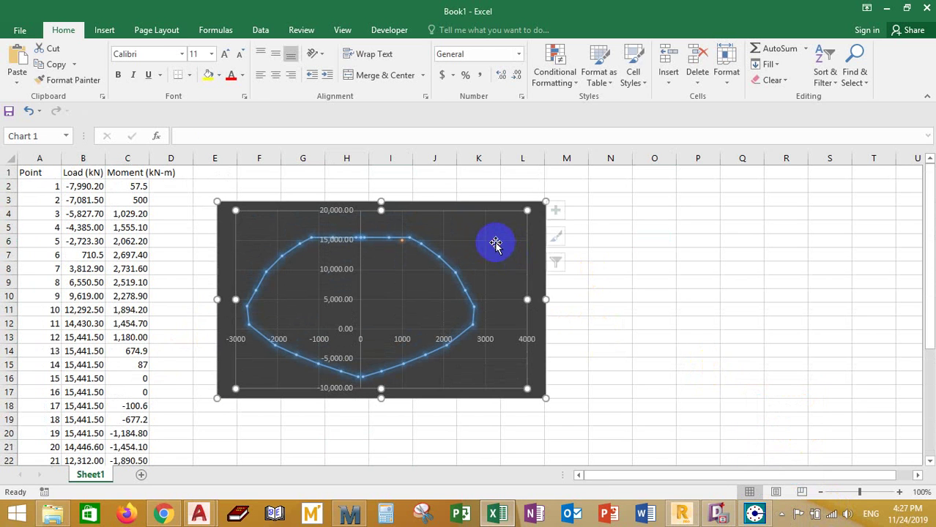
right_click(485, 227)
click(476, 230)
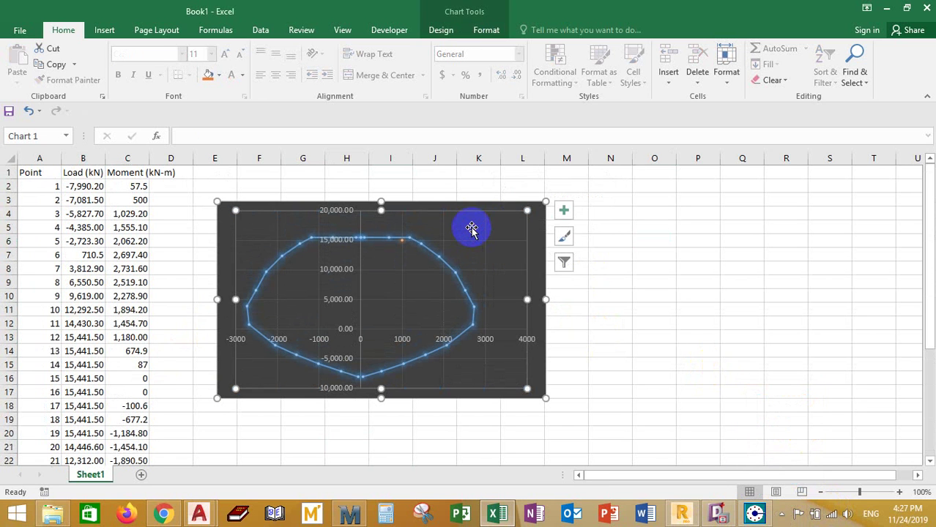
click(600, 229)
Step: Apply the chart style with a solid blue background and white curve markers to the P-M interaction chart
click(534, 233)
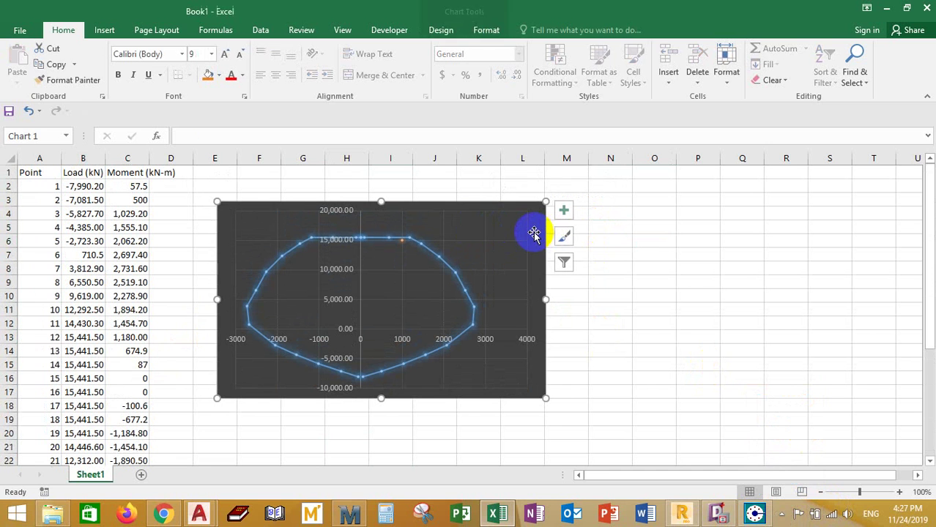
click(475, 33)
click(447, 35)
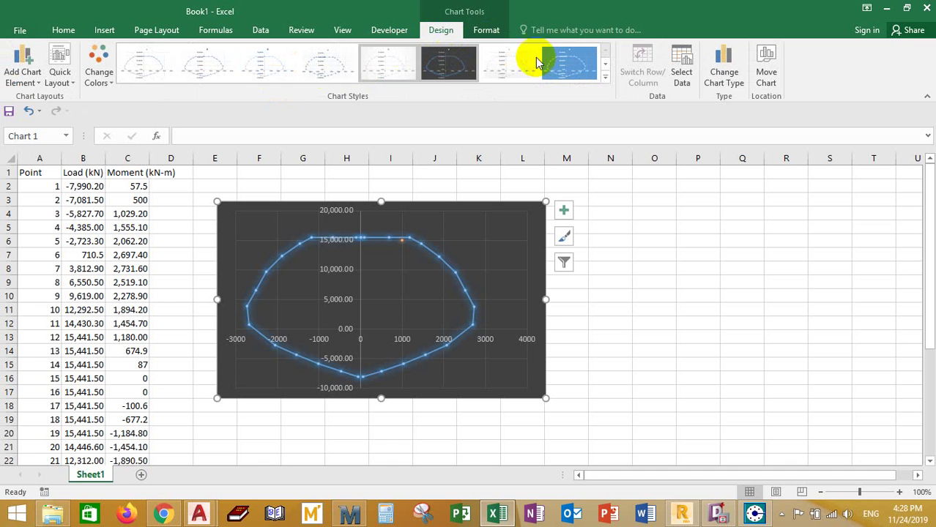
click(605, 64)
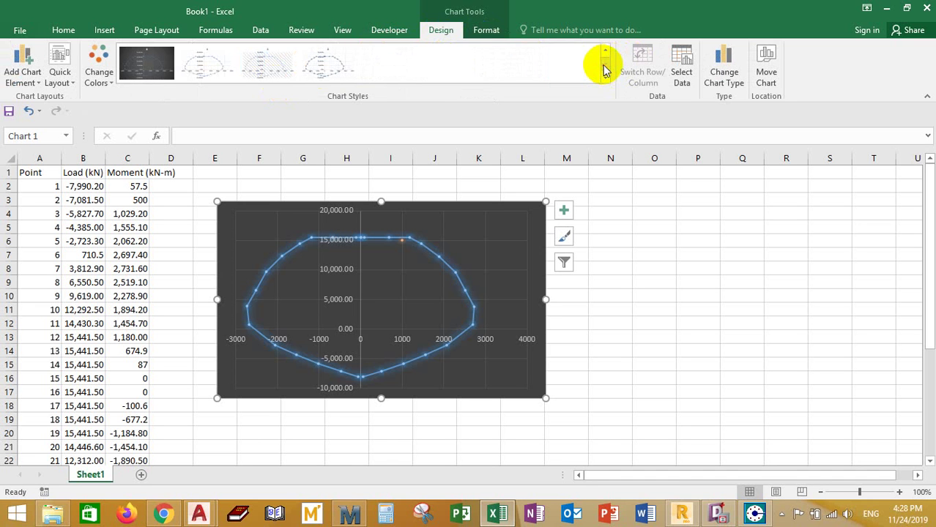
click(605, 53)
click(565, 63)
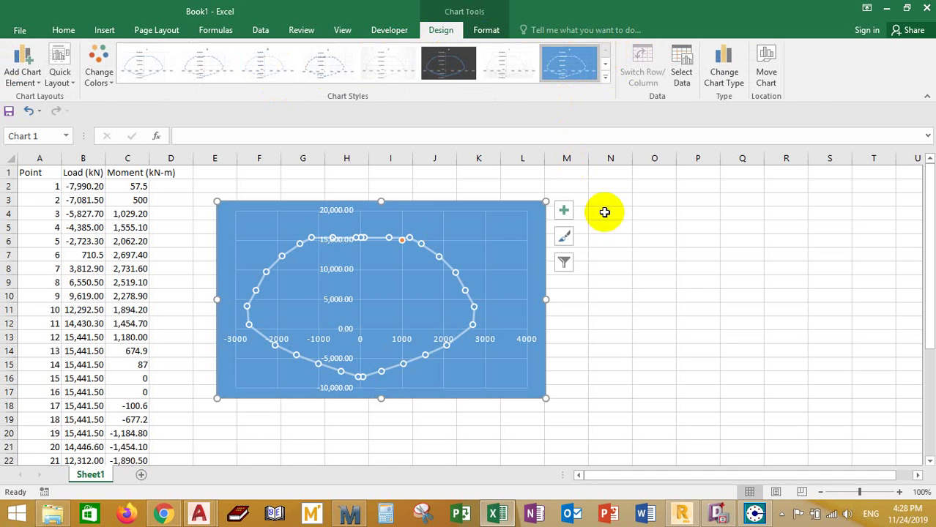
click(652, 279)
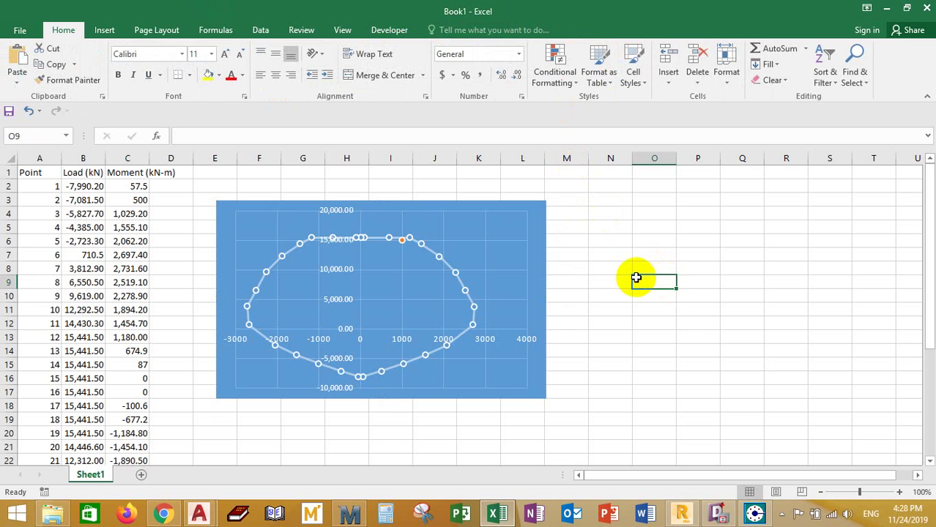
Step: Switch to the Plan condo for sarana.dwg drawing in AutoCAD and examine the area labels of the two tributary rectangles
click(782, 514)
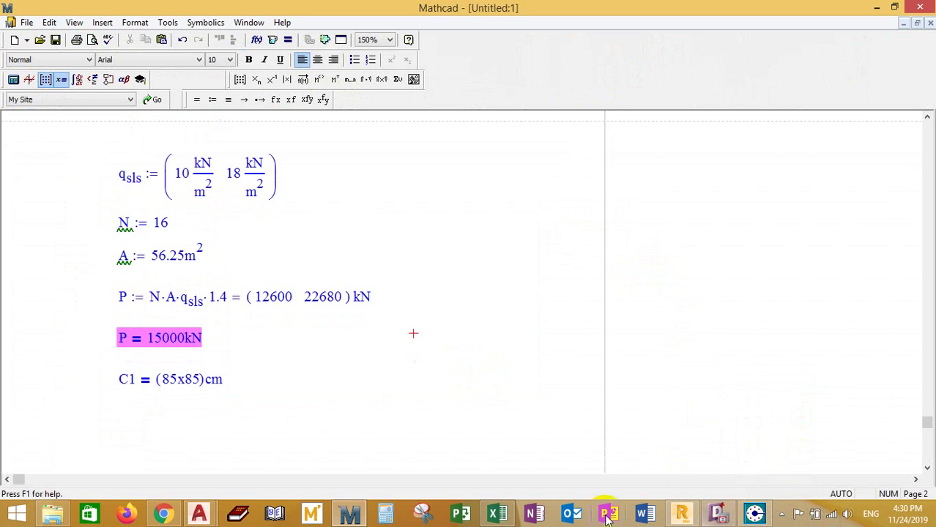
click(496, 515)
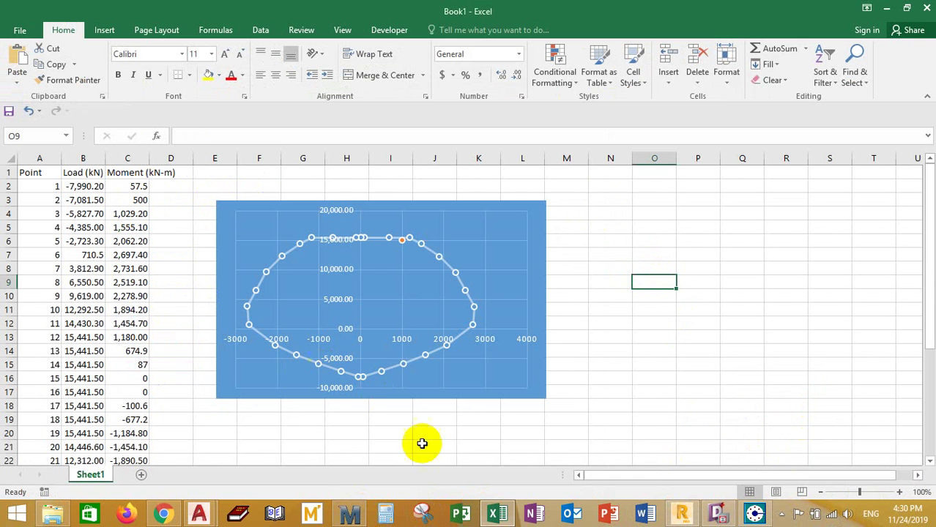
click(357, 515)
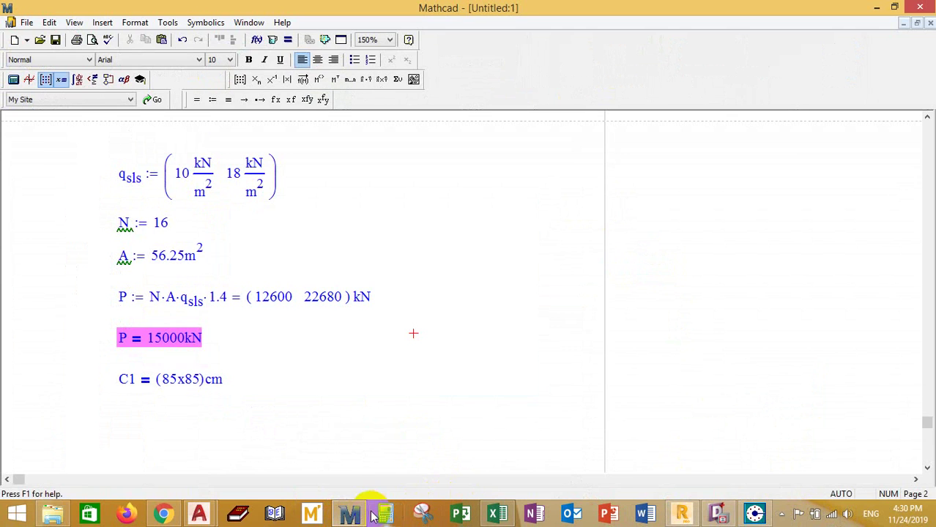
click(363, 514)
mouse_move(198, 515)
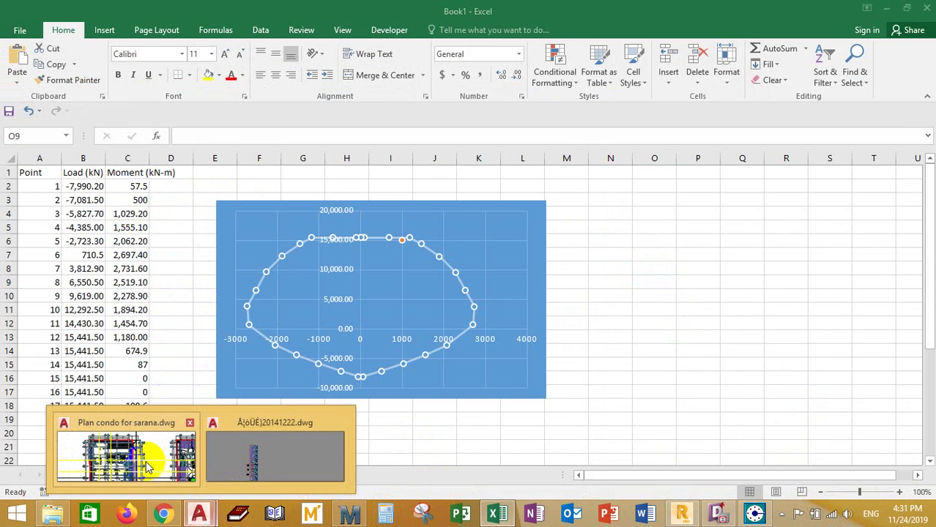
click(149, 467)
scroll(267, 229, down, 3)
scroll(277, 249, up, 5)
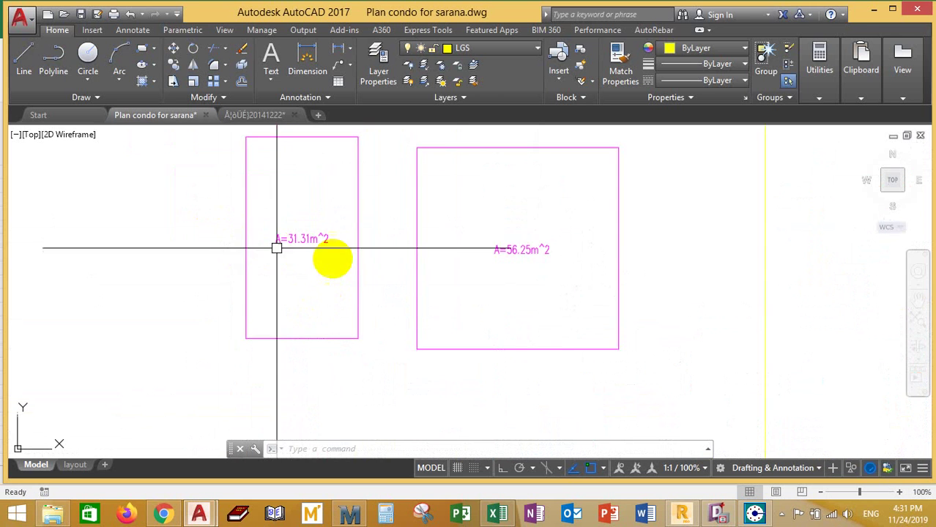
scroll(331, 252, up, 6)
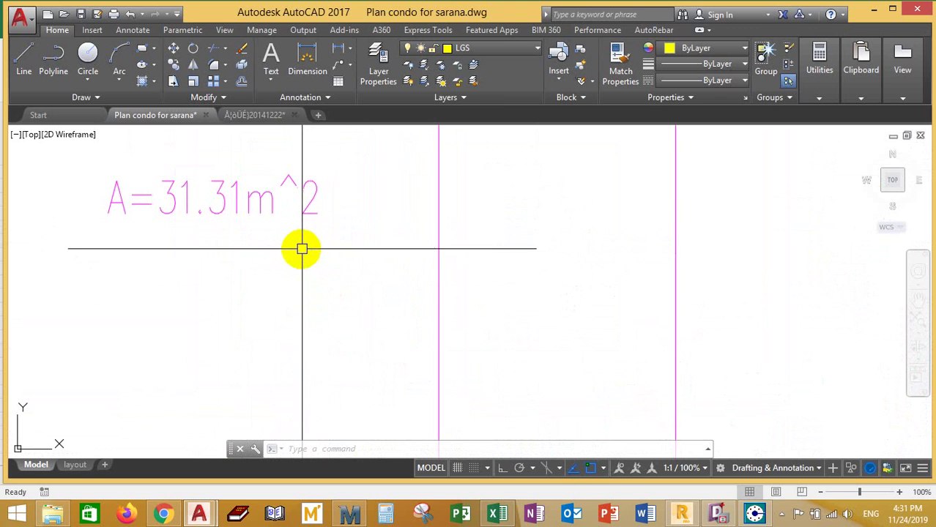
scroll(302, 249, down, 4)
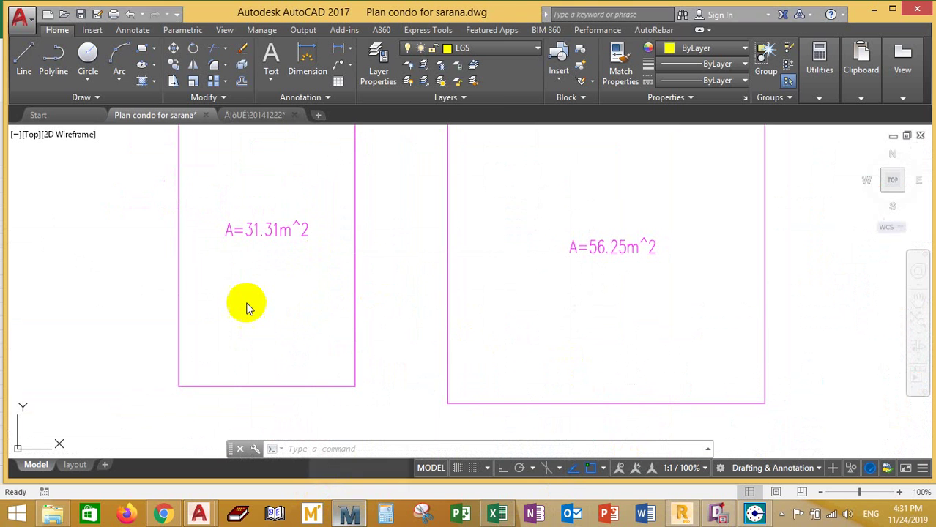
Step: Switch to the Mathcad load calculation and set the tributary area A to 31.31 m²
key(alt+Tab)
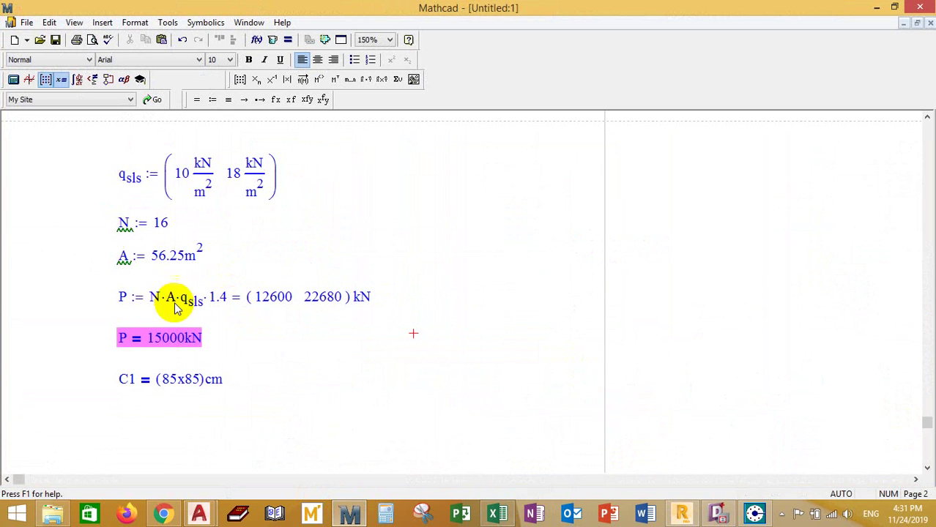
double_click(161, 258)
text(31·)
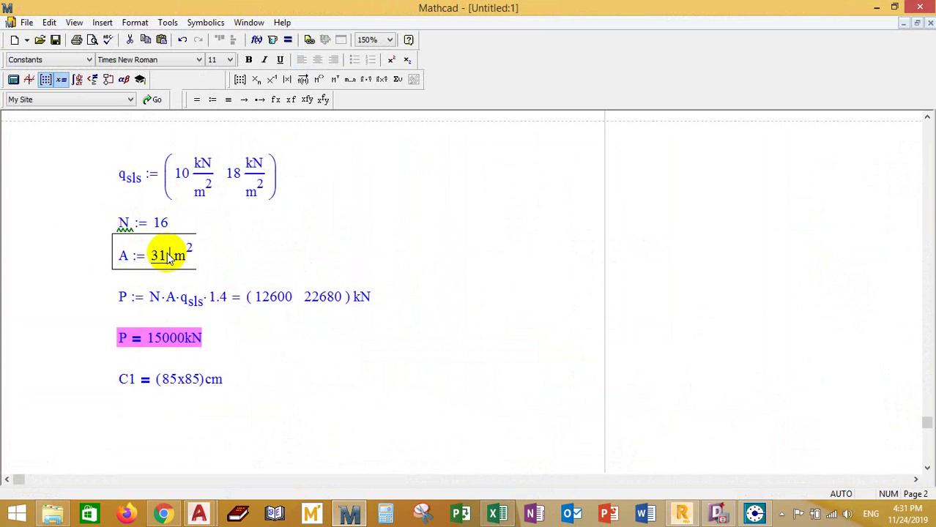
text(1.31)
click(405, 251)
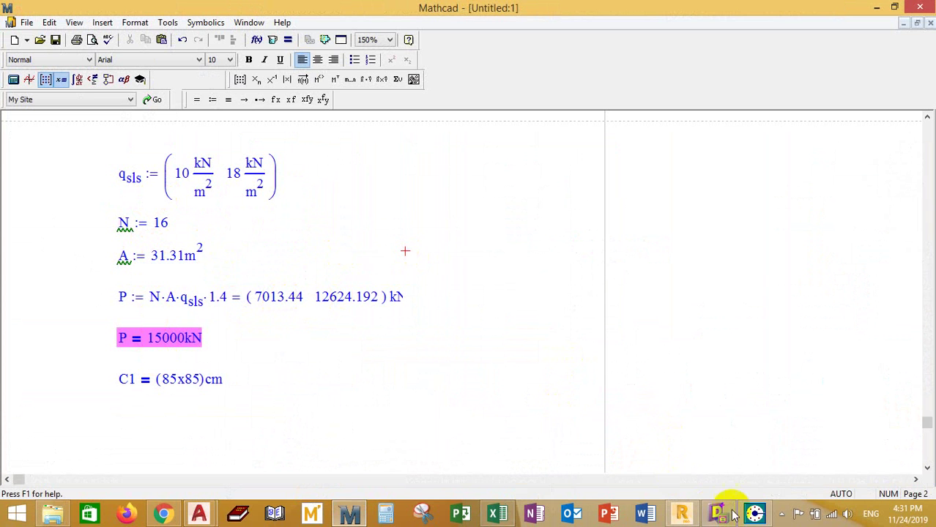
Step: Switch to midas Design+, add a second RC column member to the project and open it for editing
mouse_move(721, 518)
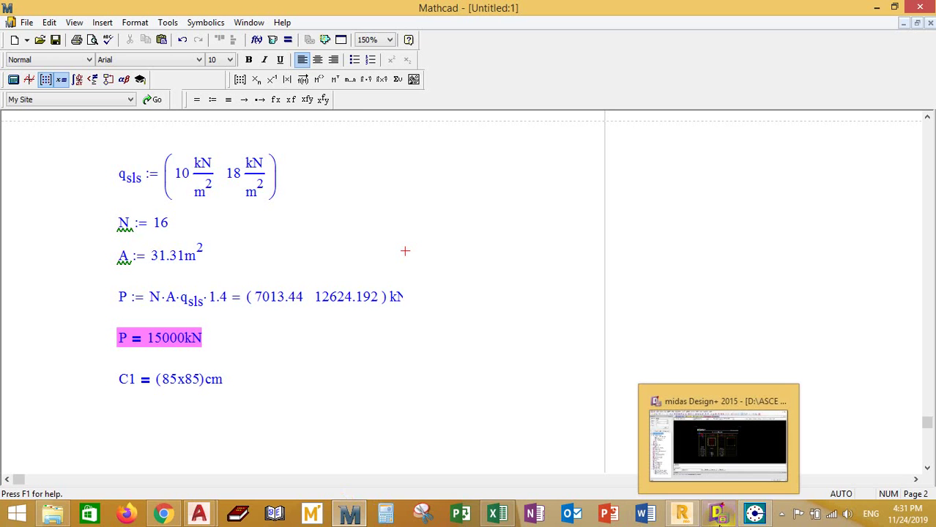
click(717, 445)
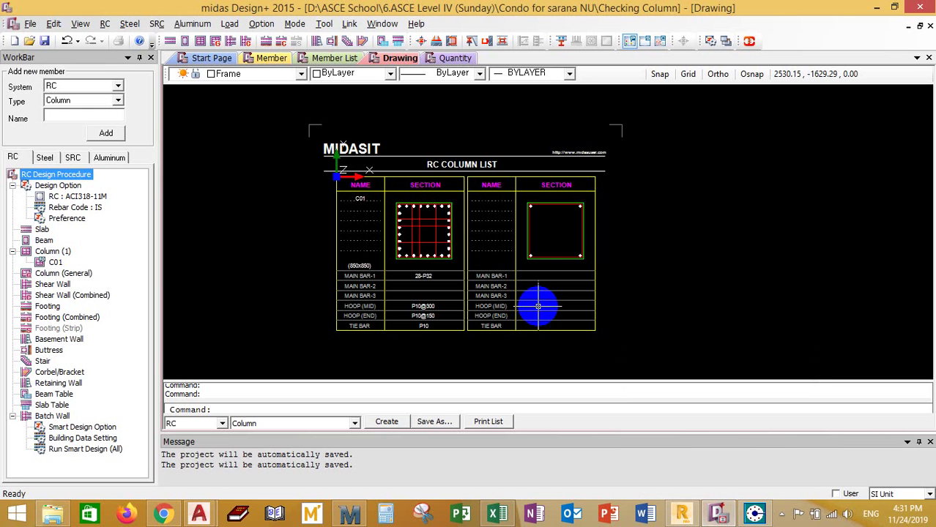
right_click(42, 263)
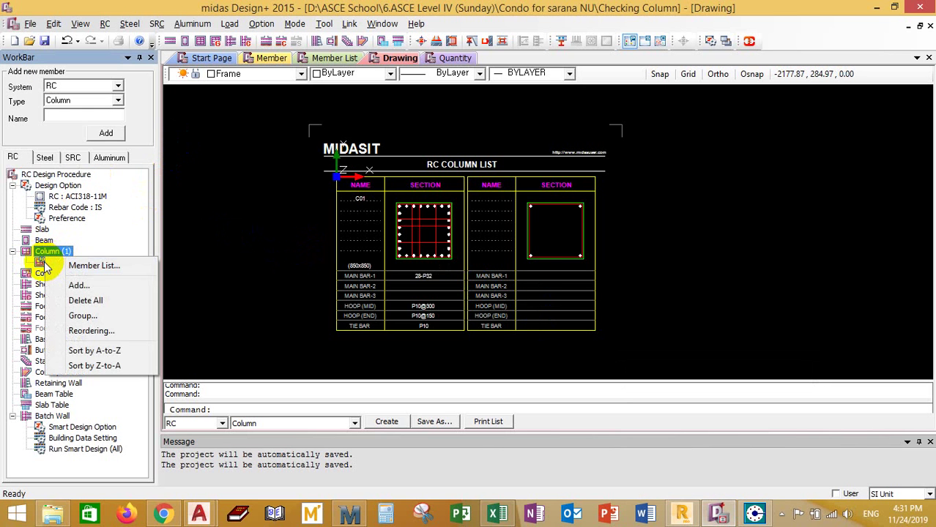
double_click(43, 264)
right_click(48, 252)
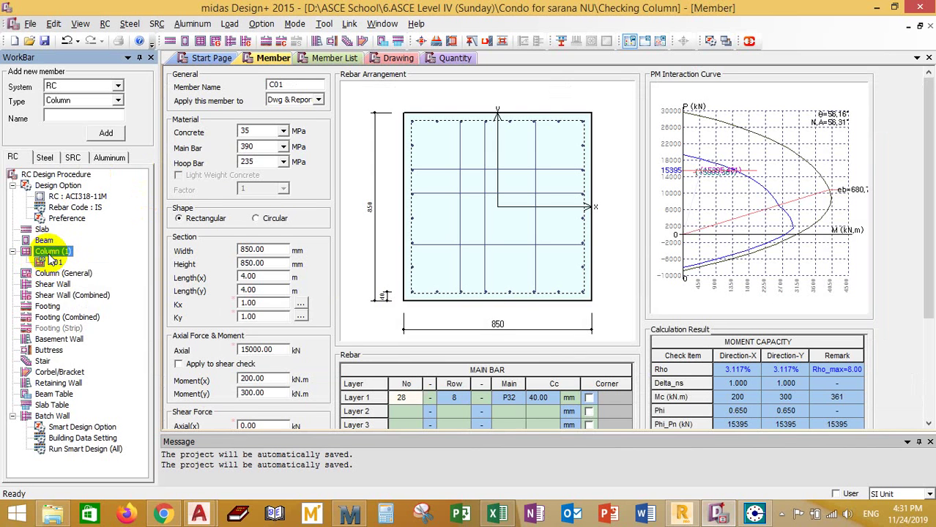
click(81, 284)
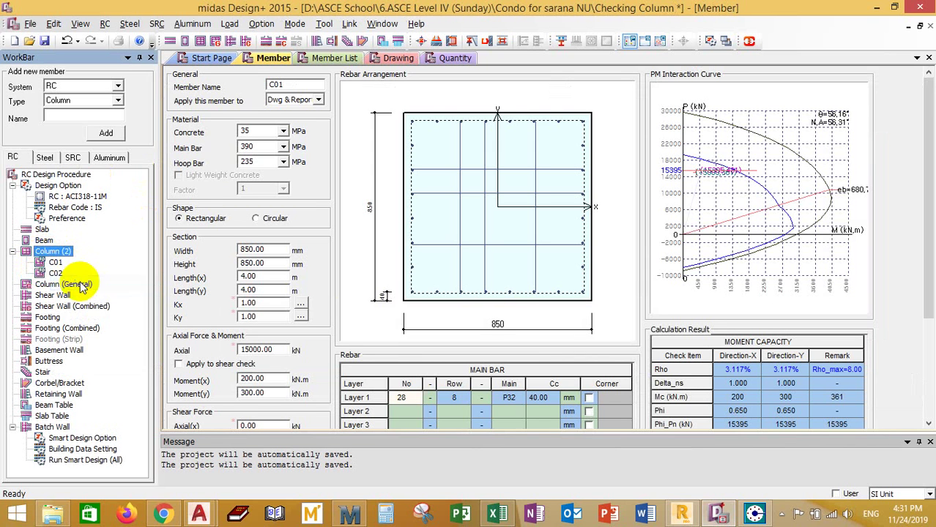
double_click(55, 273)
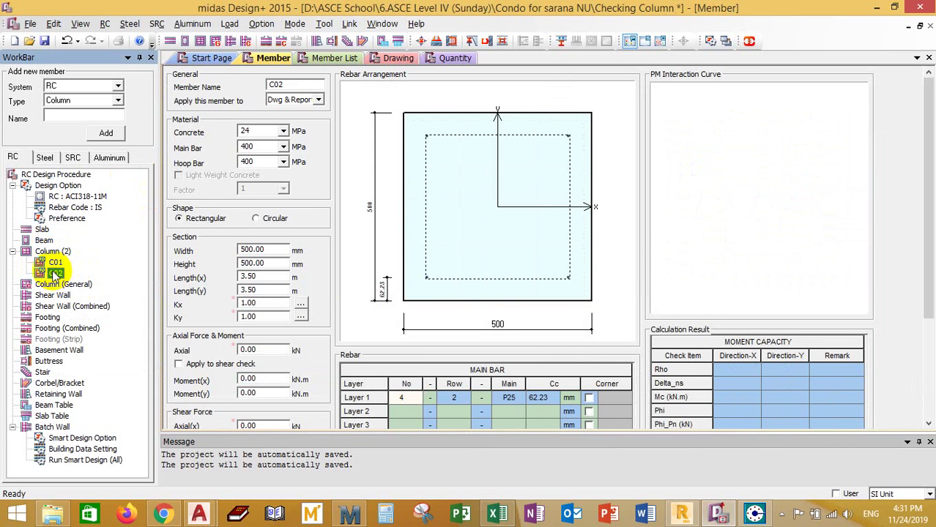
right_click(52, 255)
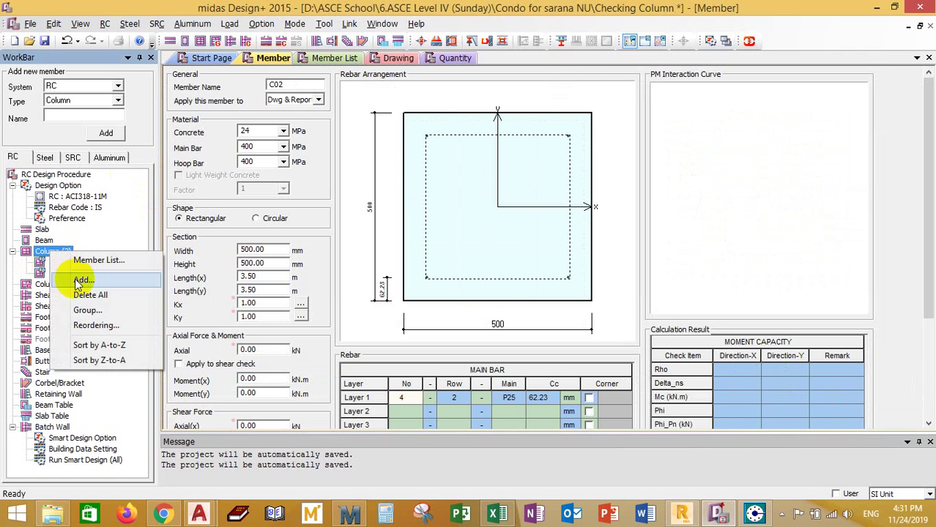
click(53, 274)
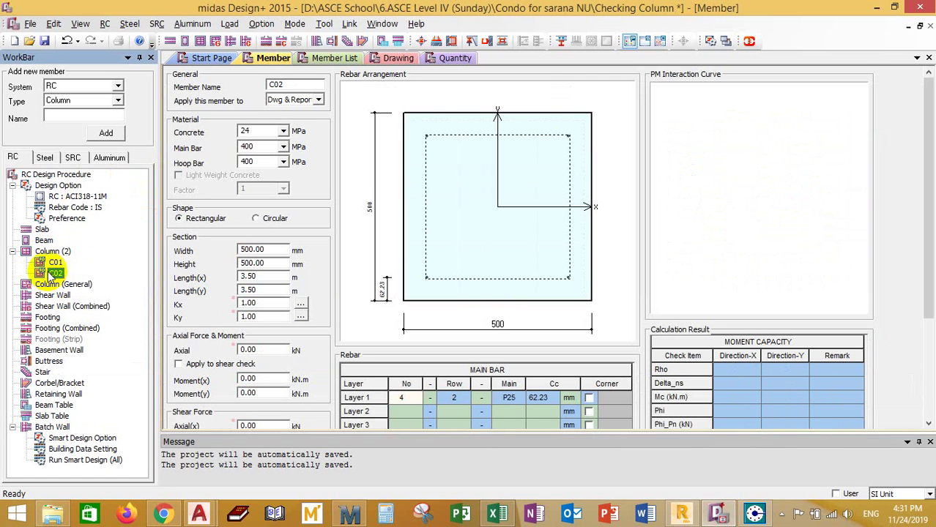
Step: Set column C02's material strengths to 35 MPa concrete, 390 MPa main bars and 235 MPa hoop bars
drag(265, 130, 217, 146)
text(35)
text(390)
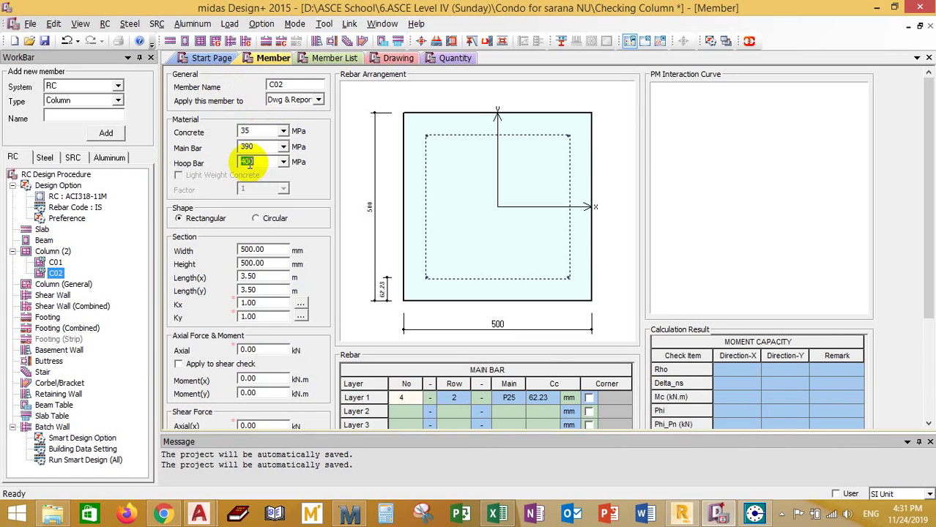
Step: Set column C02's section width and height to 700 mm and open its x-direction length for editing
drag(278, 249, 244, 249)
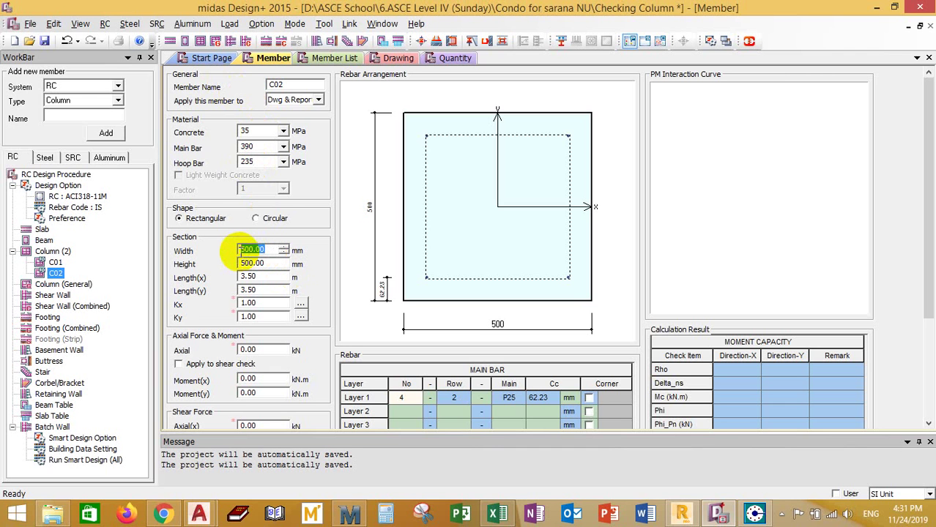
text(700)
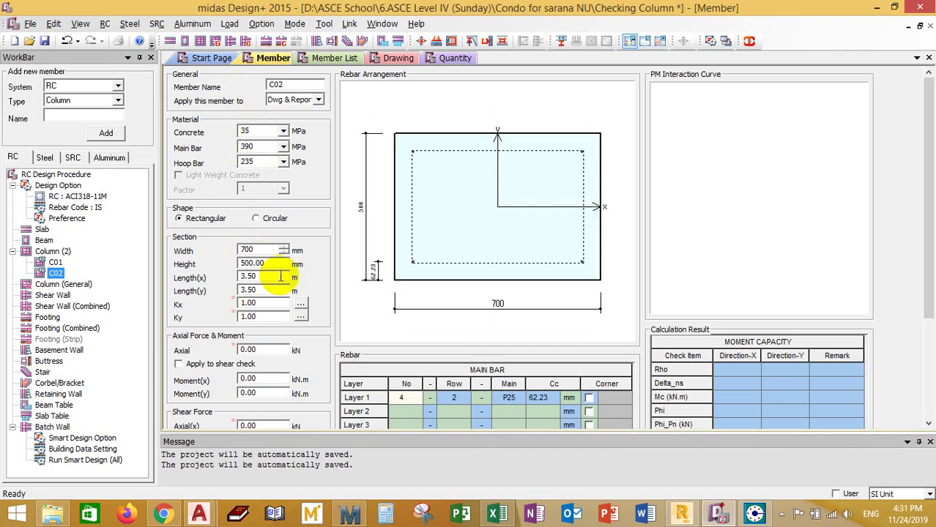
drag(274, 268, 227, 262)
text(700)
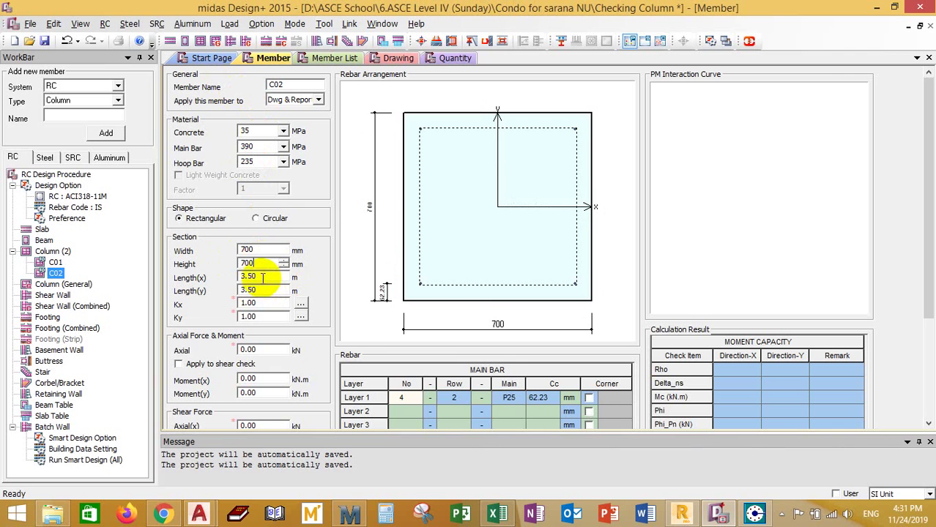
drag(269, 276, 216, 284)
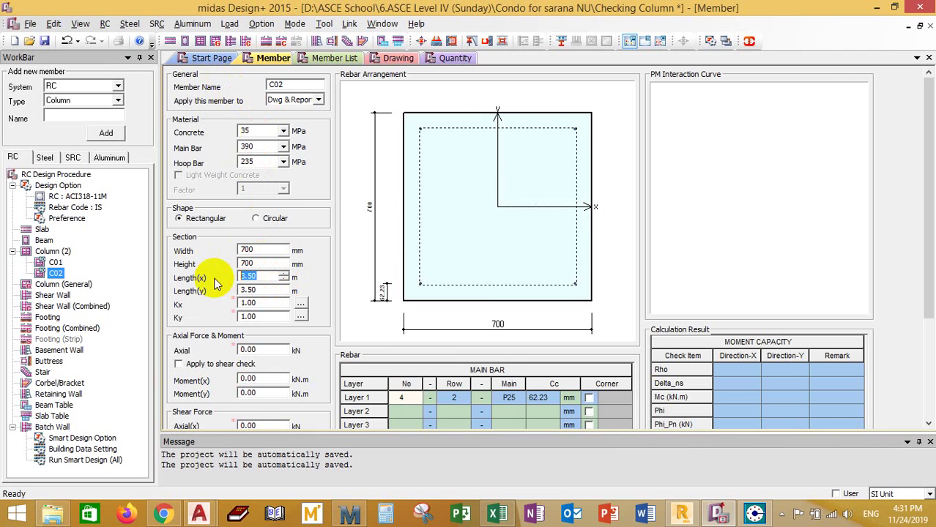